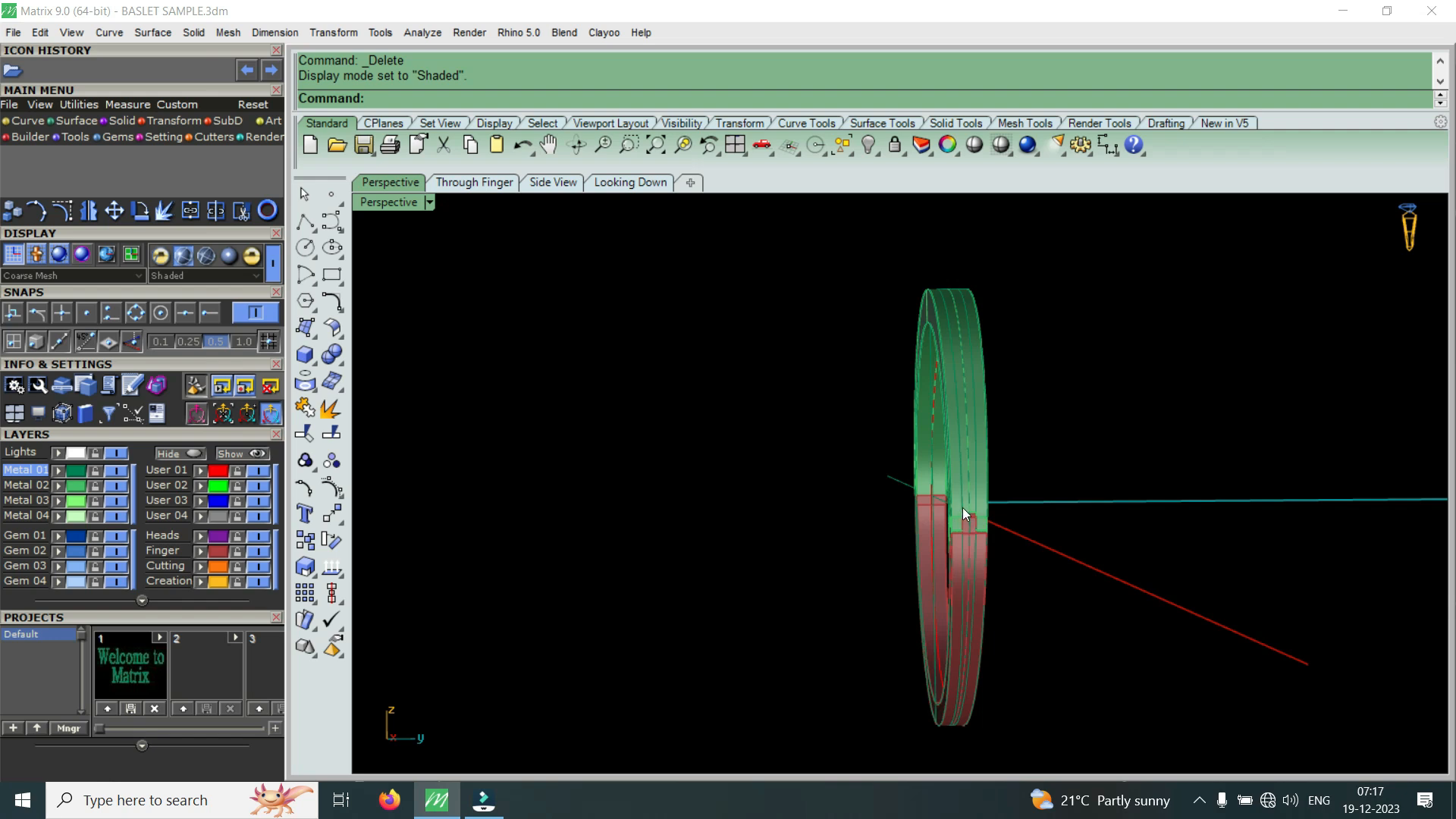
# - Examine both joints between the green and red halves of the bracelet from several angles
pyautogui.moveTo(1047, 497); pyautogui.dragTo(728, 481, button='right')
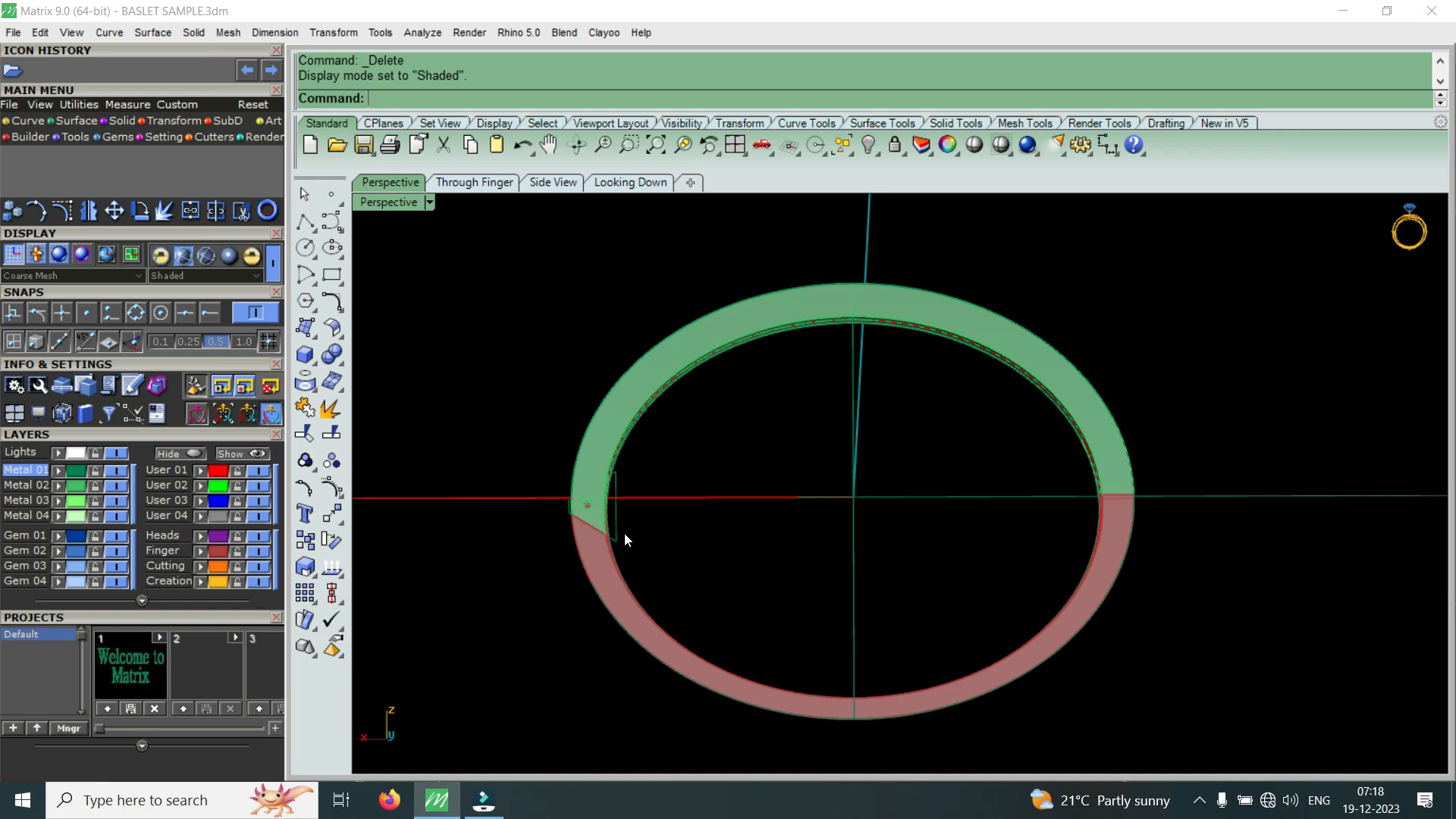
pyautogui.scroll(-3, 816, 512)
pyautogui.moveTo(816, 511); pyautogui.dragTo(785, 571, button='right')
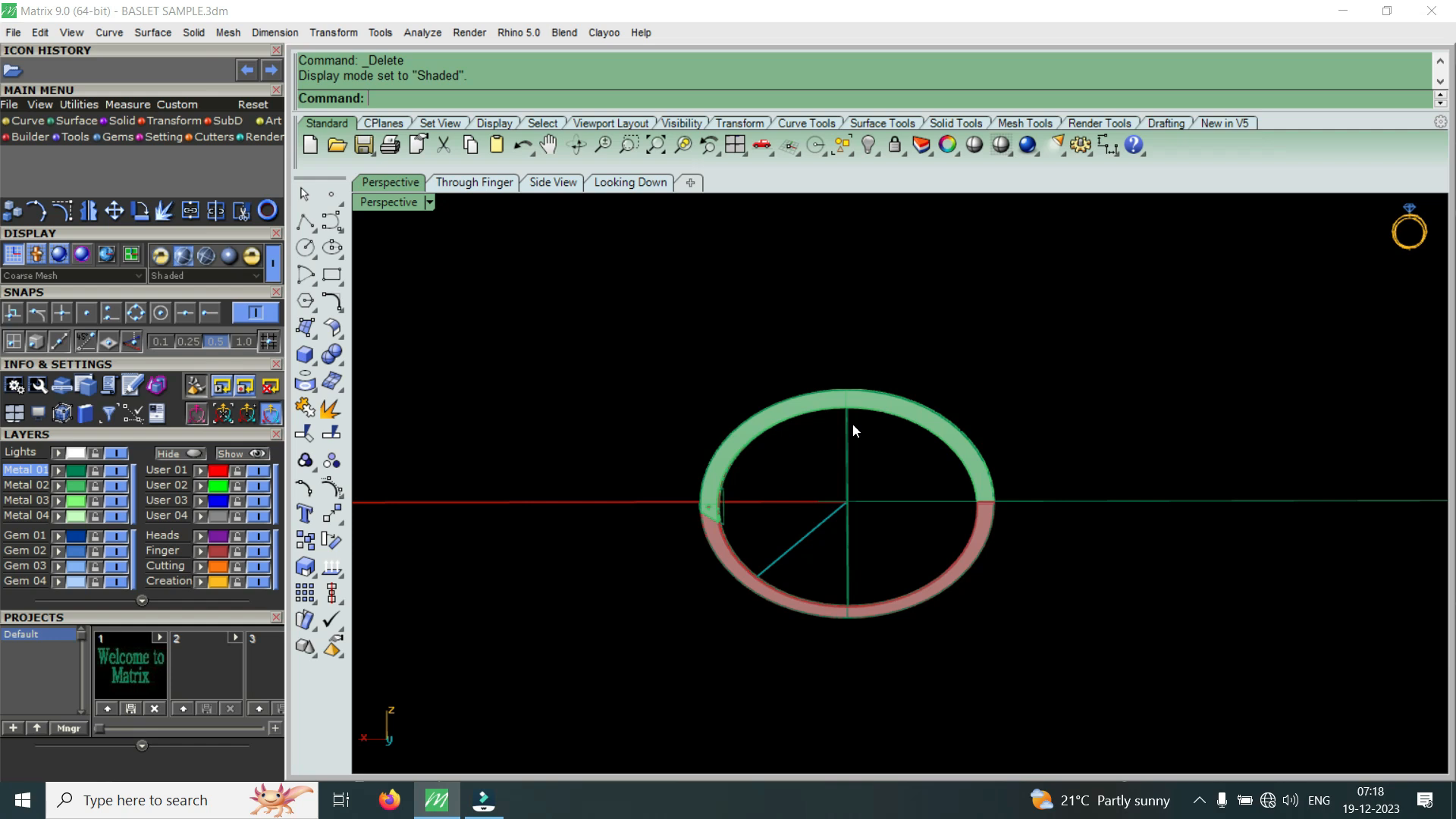
pyautogui.moveTo(692, 492); pyautogui.dragTo(1245, 491, button='right')
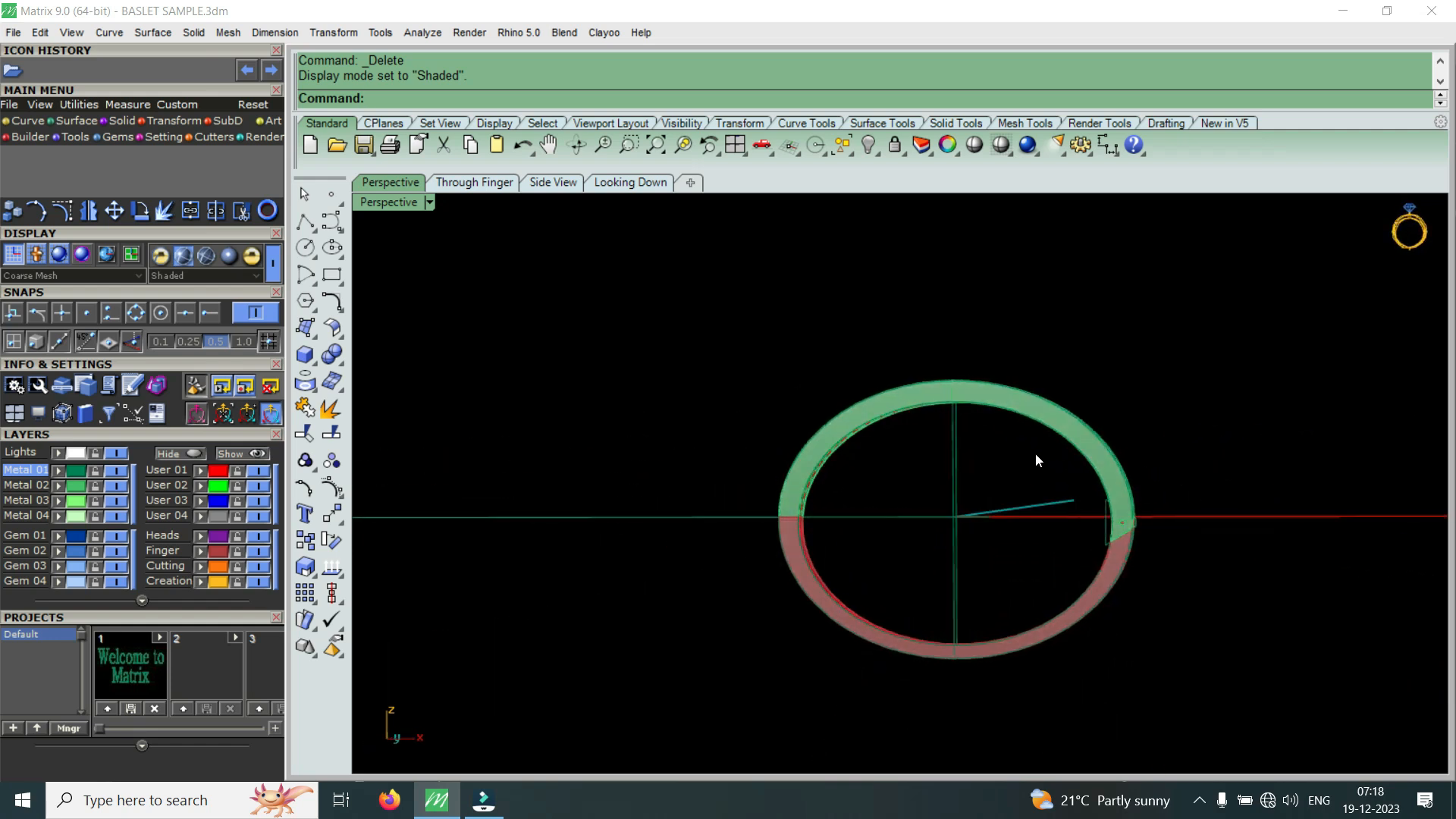
pyautogui.scroll(2, 1034, 450)
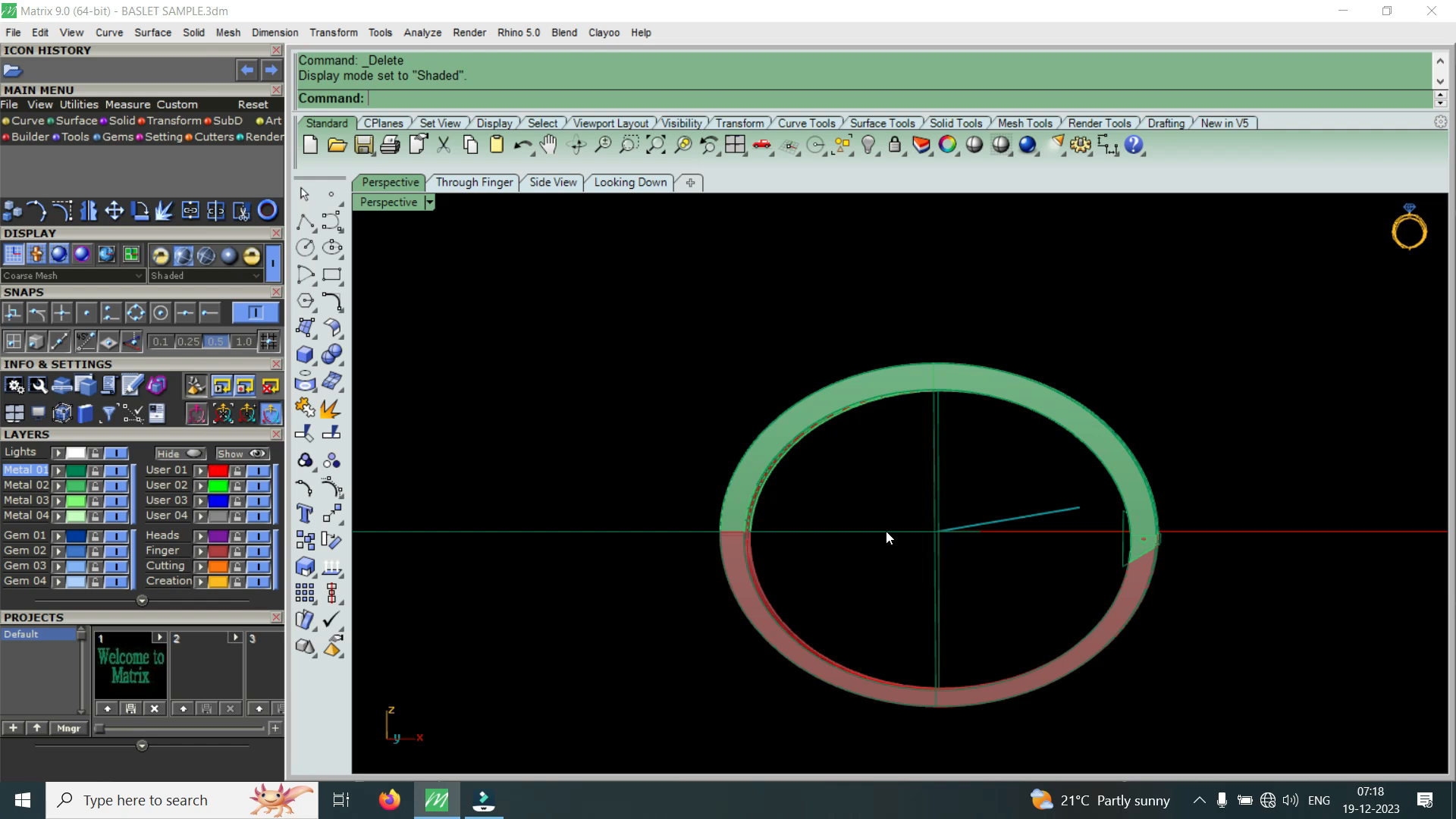
pyautogui.scroll(5, 745, 523)
pyautogui.moveTo(771, 544); pyautogui.dragTo(673, 544, button='right')
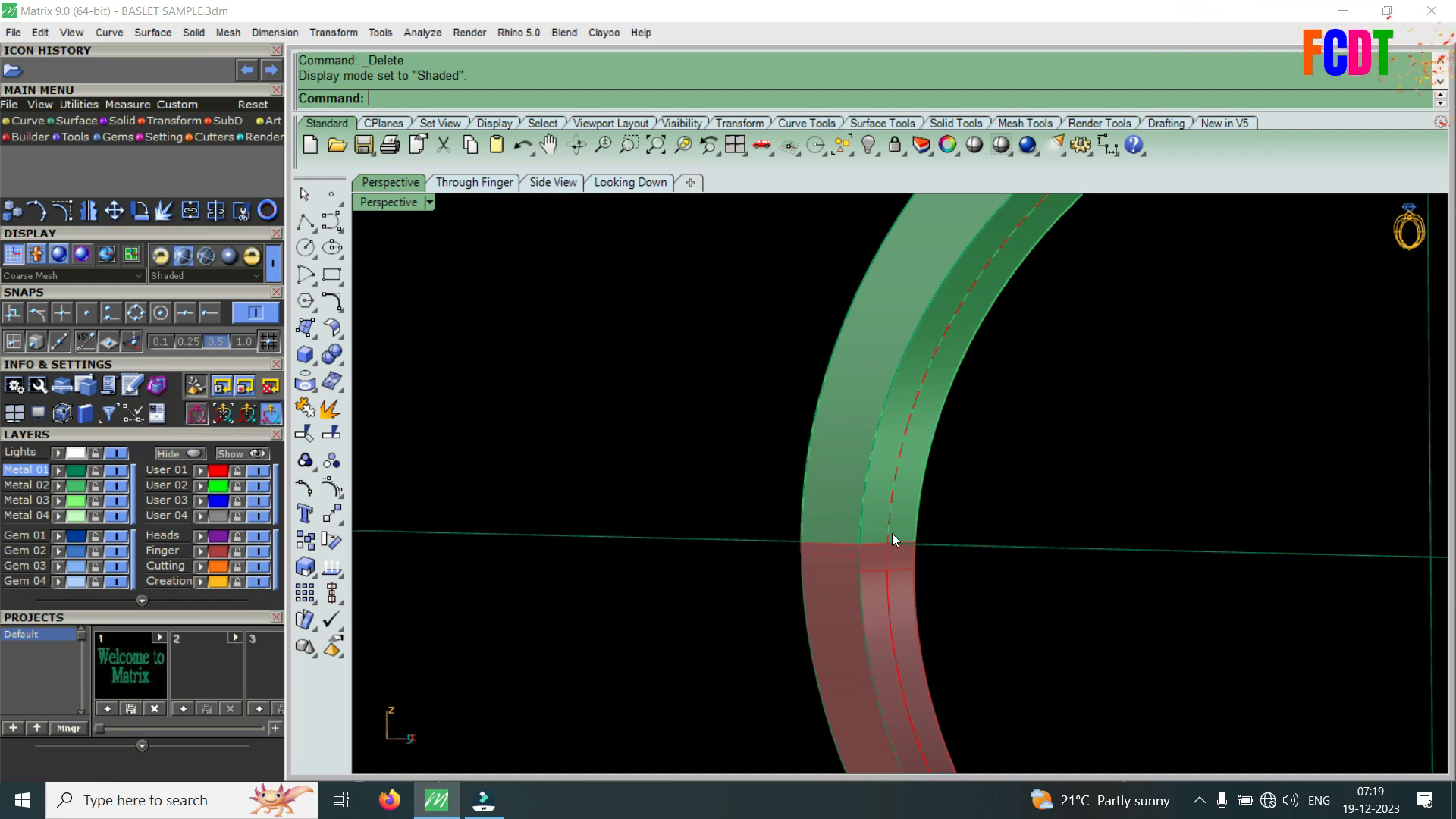
pyautogui.scroll(-5, 776, 458)
pyautogui.scroll(2, 1054, 479)
pyautogui.moveTo(1054, 479); pyautogui.dragTo(1095, 643, button='right')
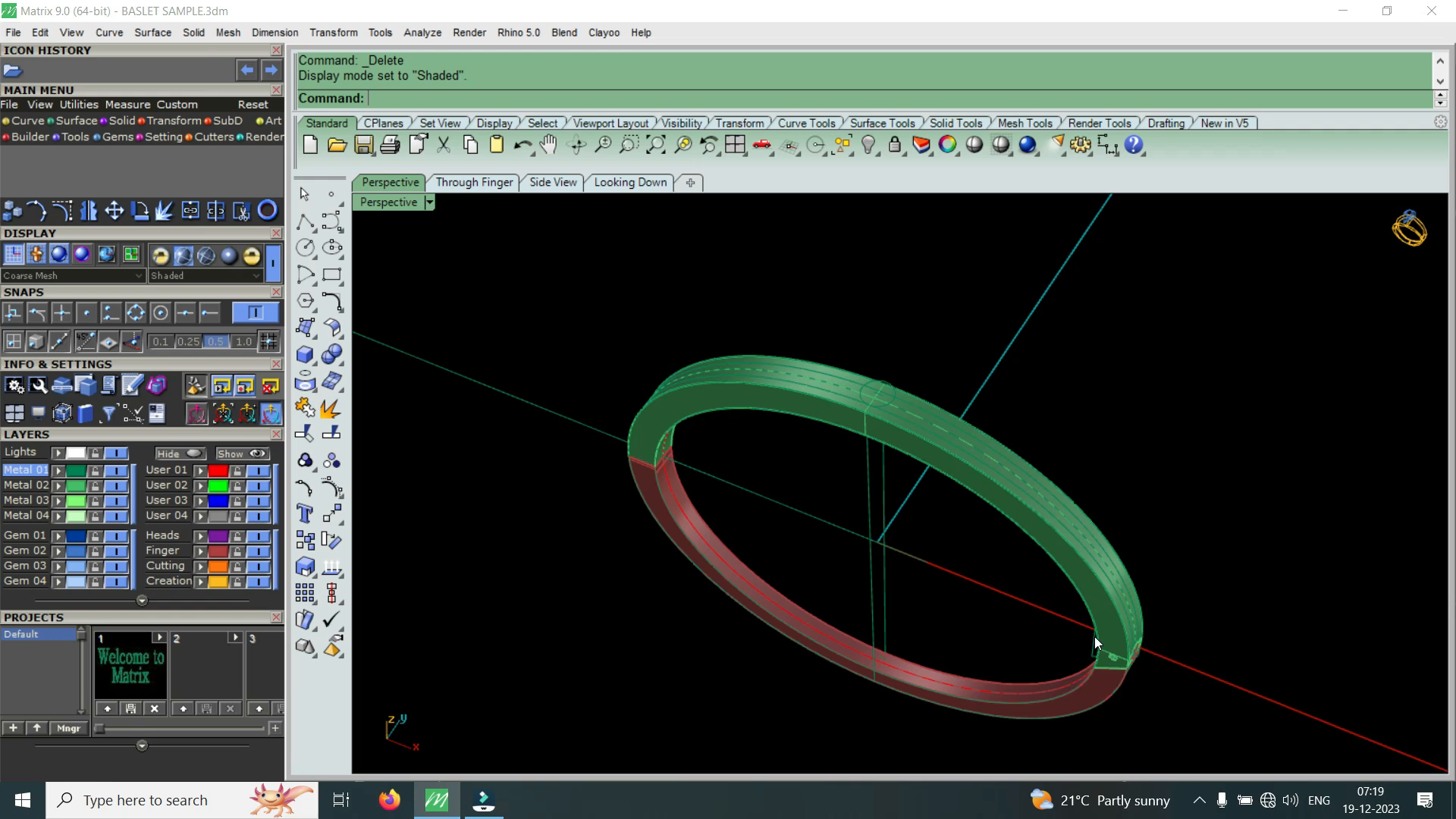
pyautogui.moveTo(913, 666); pyautogui.dragTo(643, 439, button='right')
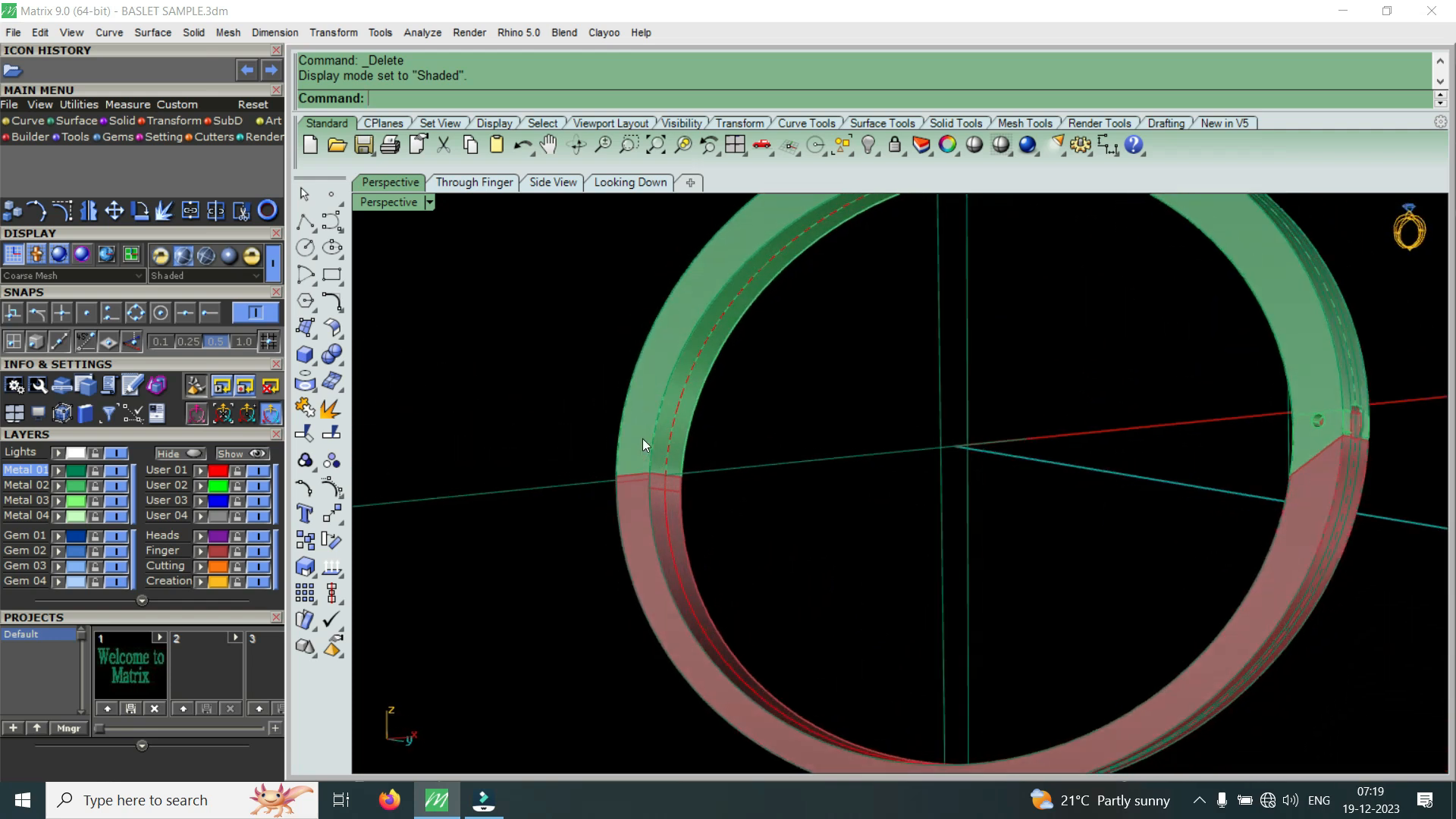
pyautogui.scroll(3, 643, 439)
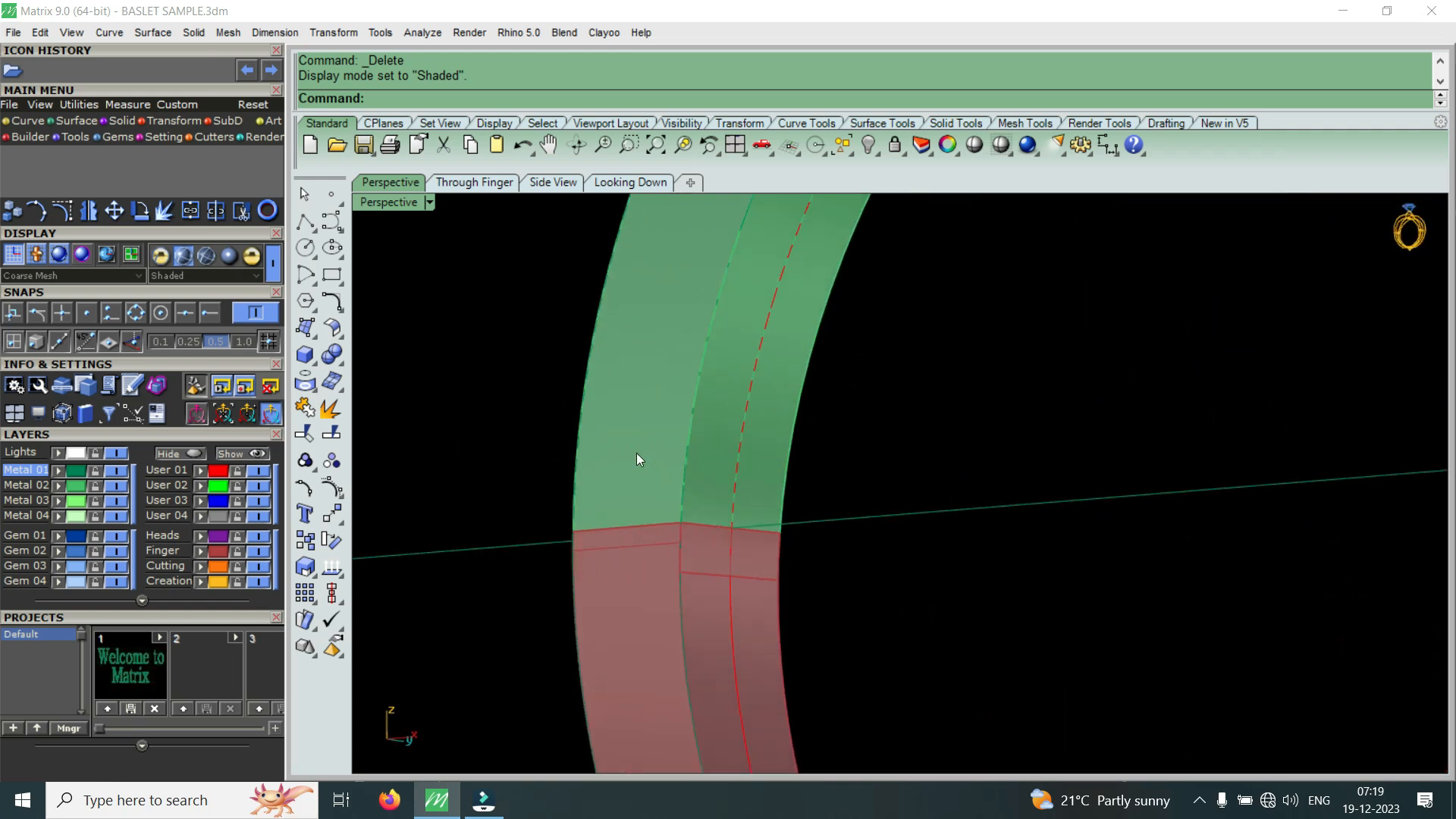
# - Hide the Finger layer so only the bracelet's green half and the construction curves are displayed
pyautogui.click(259, 551)
pyautogui.moveTo(645, 569); pyautogui.dragTo(803, 604, button='right')
pyautogui.moveTo(716, 690); pyautogui.dragTo(714, 692)
pyautogui.moveTo(713, 692); pyautogui.dragTo(871, 144, button='right')
# - Try deleting the selected construction curve below the green half, and undo the deletion
pyautogui.click(888, 548)
pyautogui.scroll(2, 883, 576)
pyautogui.moveTo(895, 543); pyautogui.dragTo(654, 685)
pyautogui.click(593, 458)
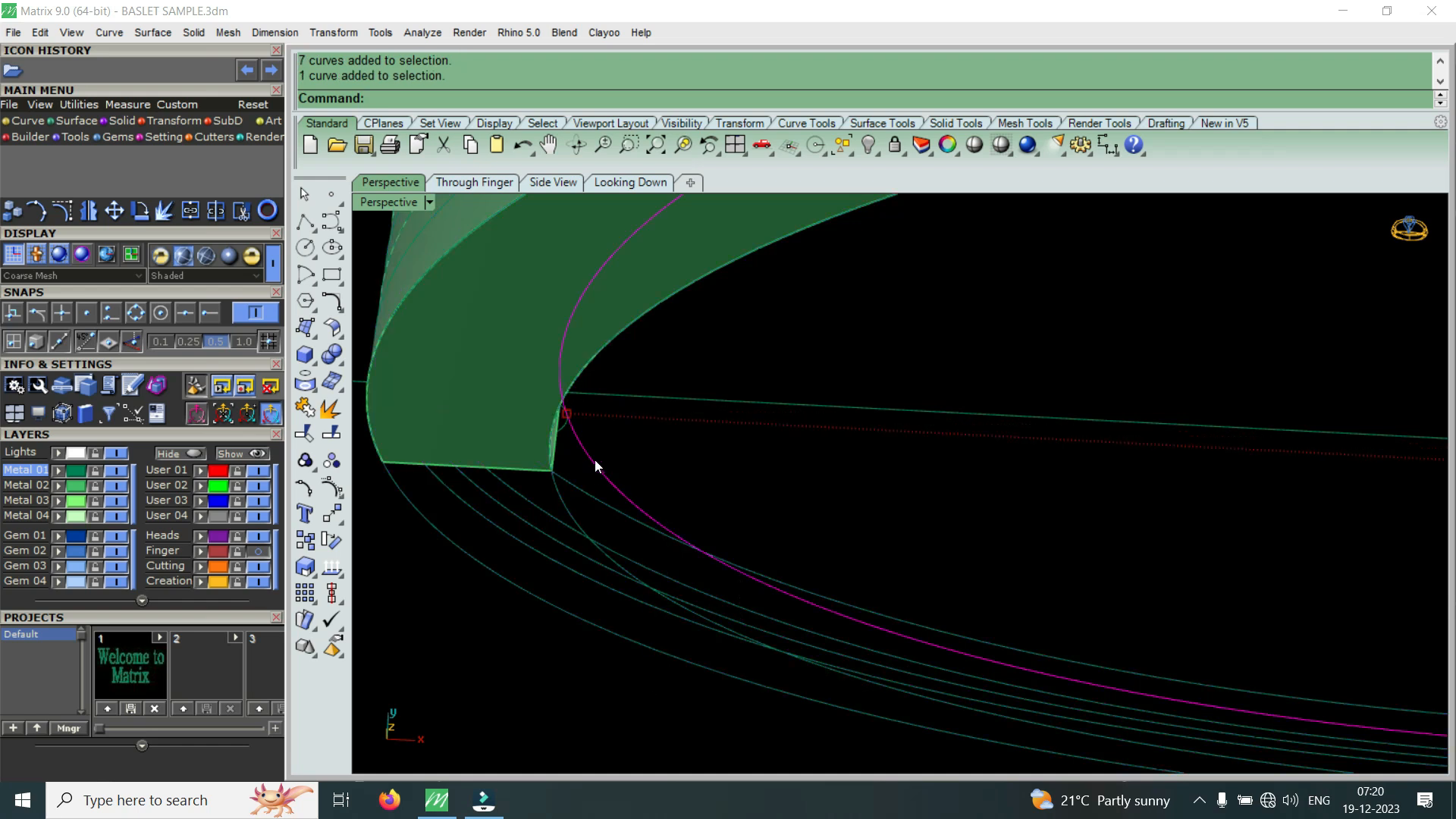
pyautogui.moveTo(845, 477); pyautogui.dragTo(696, 319, button='right')
pyautogui.press('Delete')
pyautogui.moveTo(720, 413); pyautogui.dragTo(792, 440, button='right')
pyautogui.hotkey('ctrl', 'z')
# - Delete the leftover construction curves running below the green half, keeping the red circular curve and the small circle
pyautogui.keyDown('ctrl'); pyautogui.moveTo(789, 445); pyautogui.dragTo(553, 559); pyautogui.keyUp('ctrl')
pyautogui.moveTo(552, 559); pyautogui.dragTo(667, 434, button='right')
pyautogui.moveTo(768, 425); pyautogui.dragTo(547, 529)
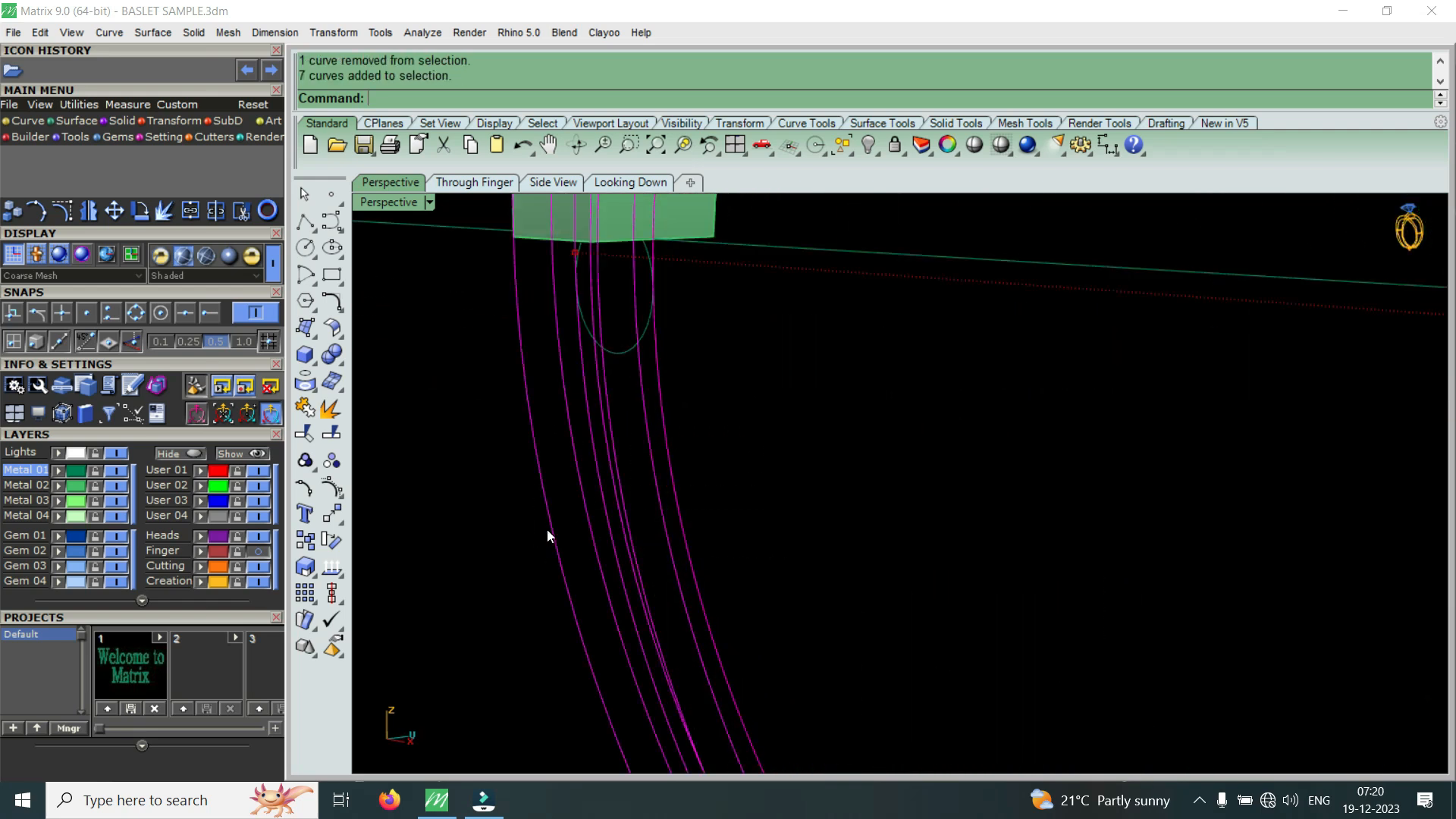
pyautogui.keyDown('ctrl'); pyautogui.click(672, 454); pyautogui.keyUp('ctrl')
pyautogui.press('Delete')
pyautogui.moveTo(672, 453); pyautogui.dragTo(644, 379, button='right')
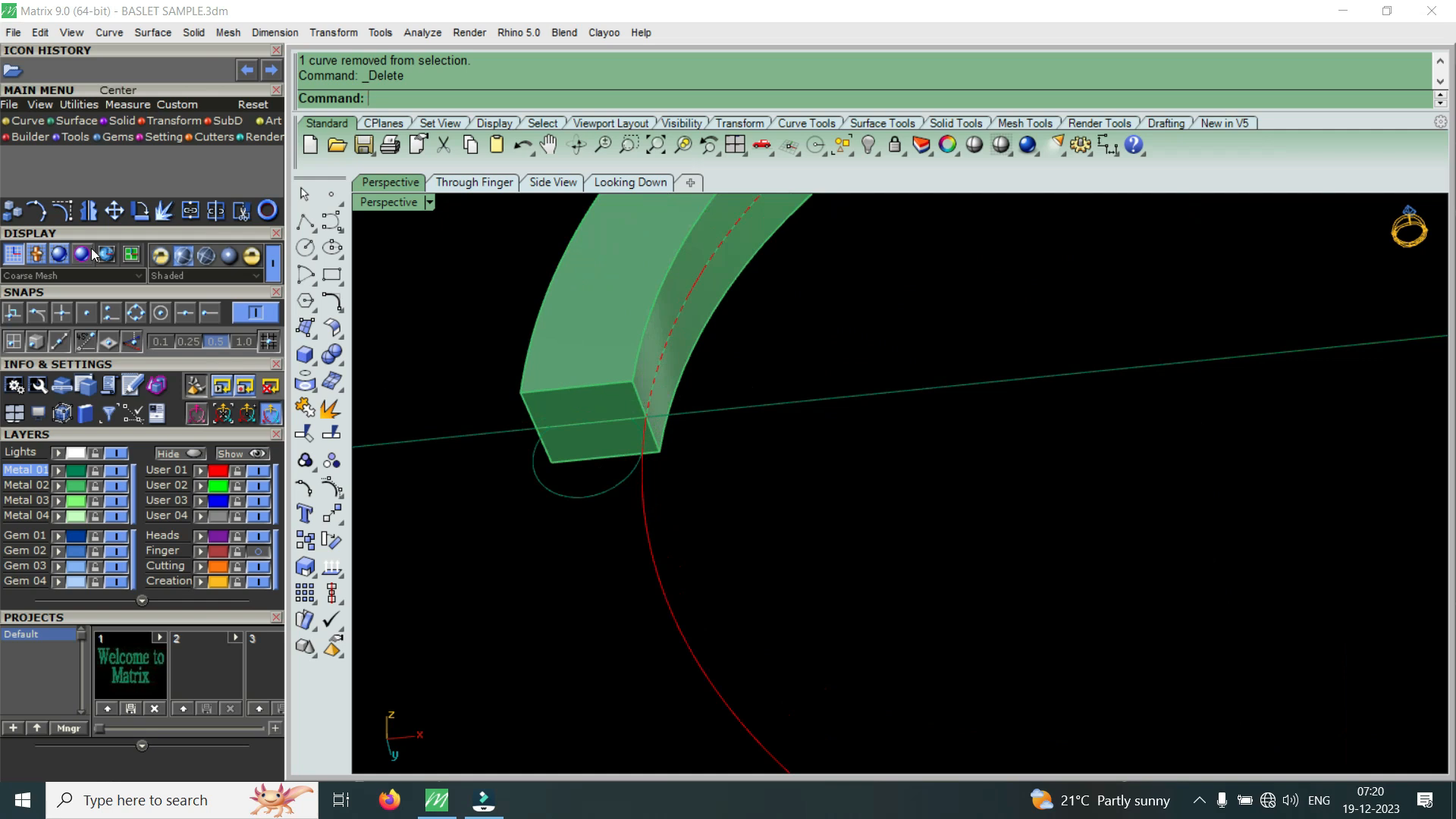
# - Duplicate the side edge of the green half's end face as a curve
pyautogui.moveTo(62, 146)
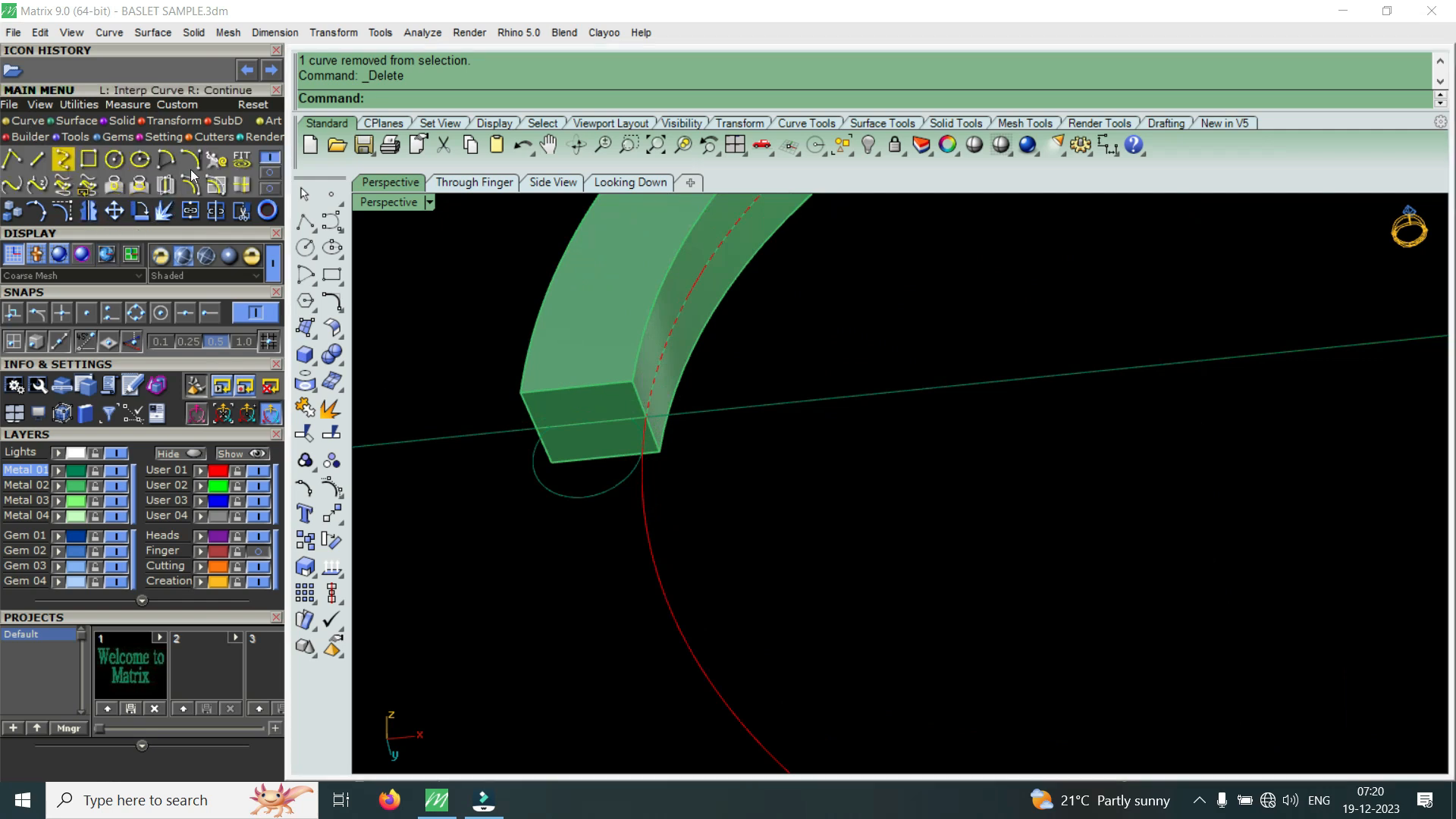
pyautogui.click(223, 186)
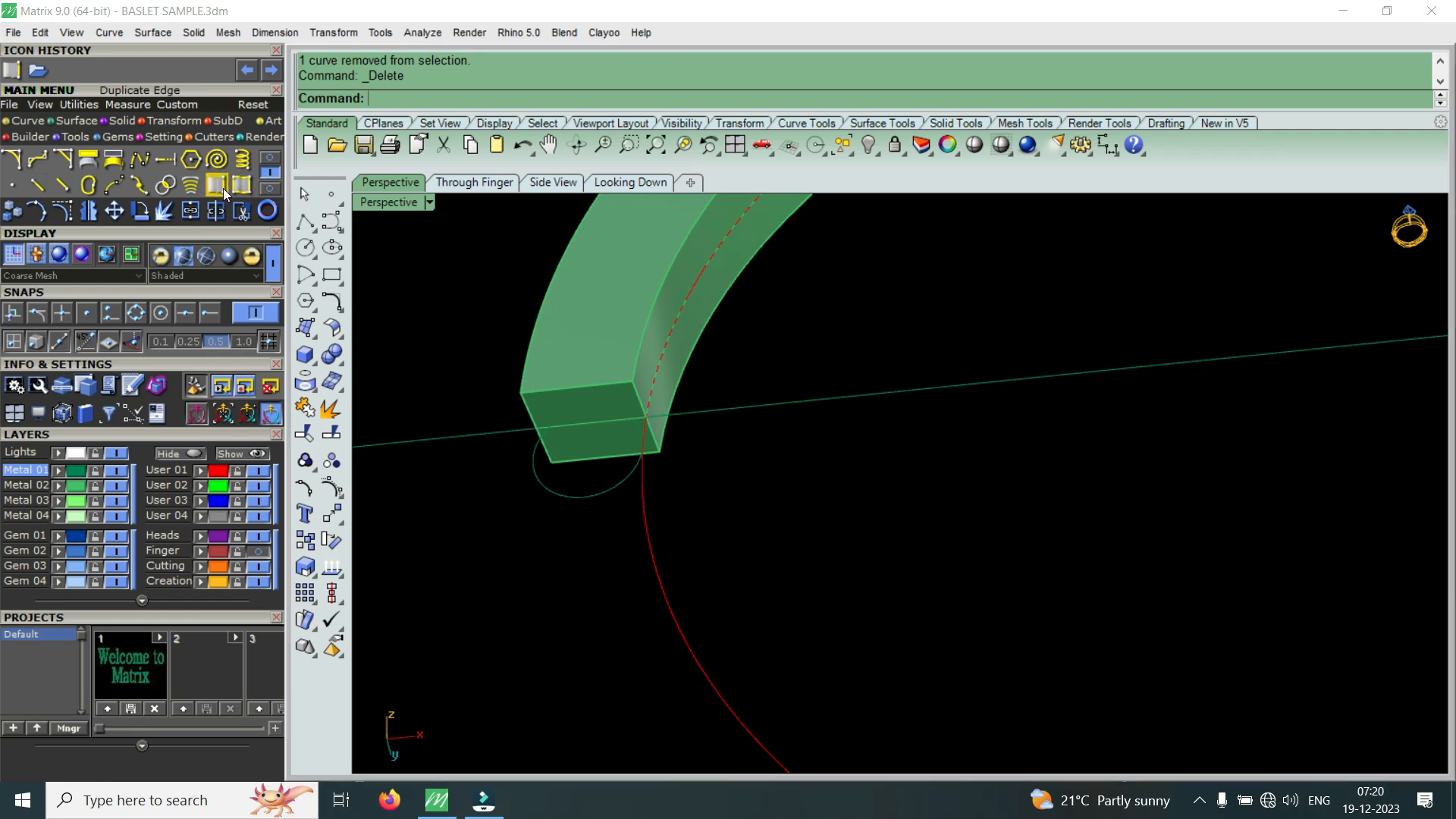
pyautogui.click(570, 388)
pyautogui.press('Return')
pyautogui.moveTo(570, 389); pyautogui.dragTo(616, 485, button='right')
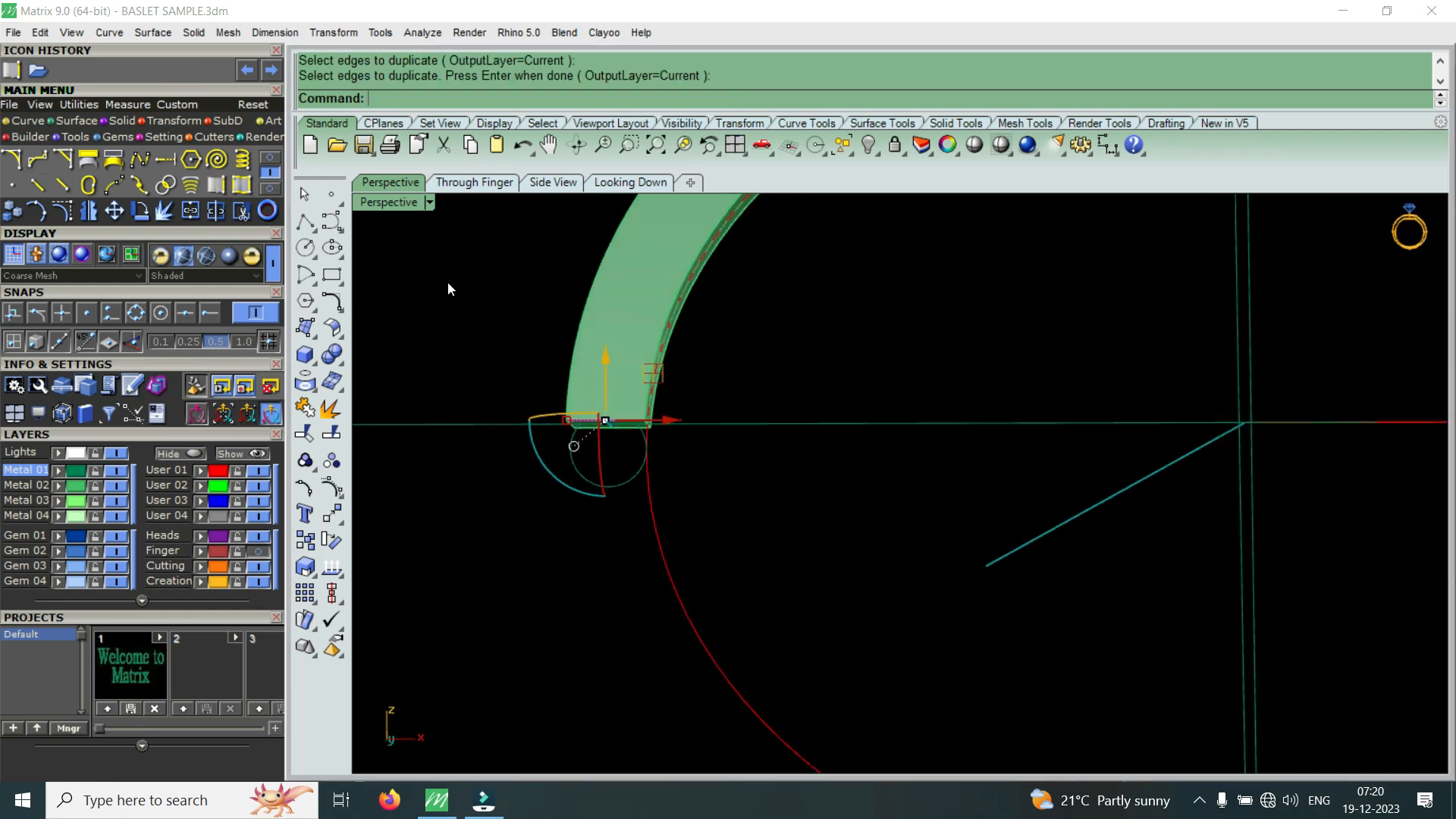
# - In the Through Finger view, draw a 5 mm diameter circle concentric with the small circle at the band's end
pyautogui.doubleClick(408, 203)
pyautogui.scroll(4, 641, 667)
pyautogui.scroll(1, 634, 625)
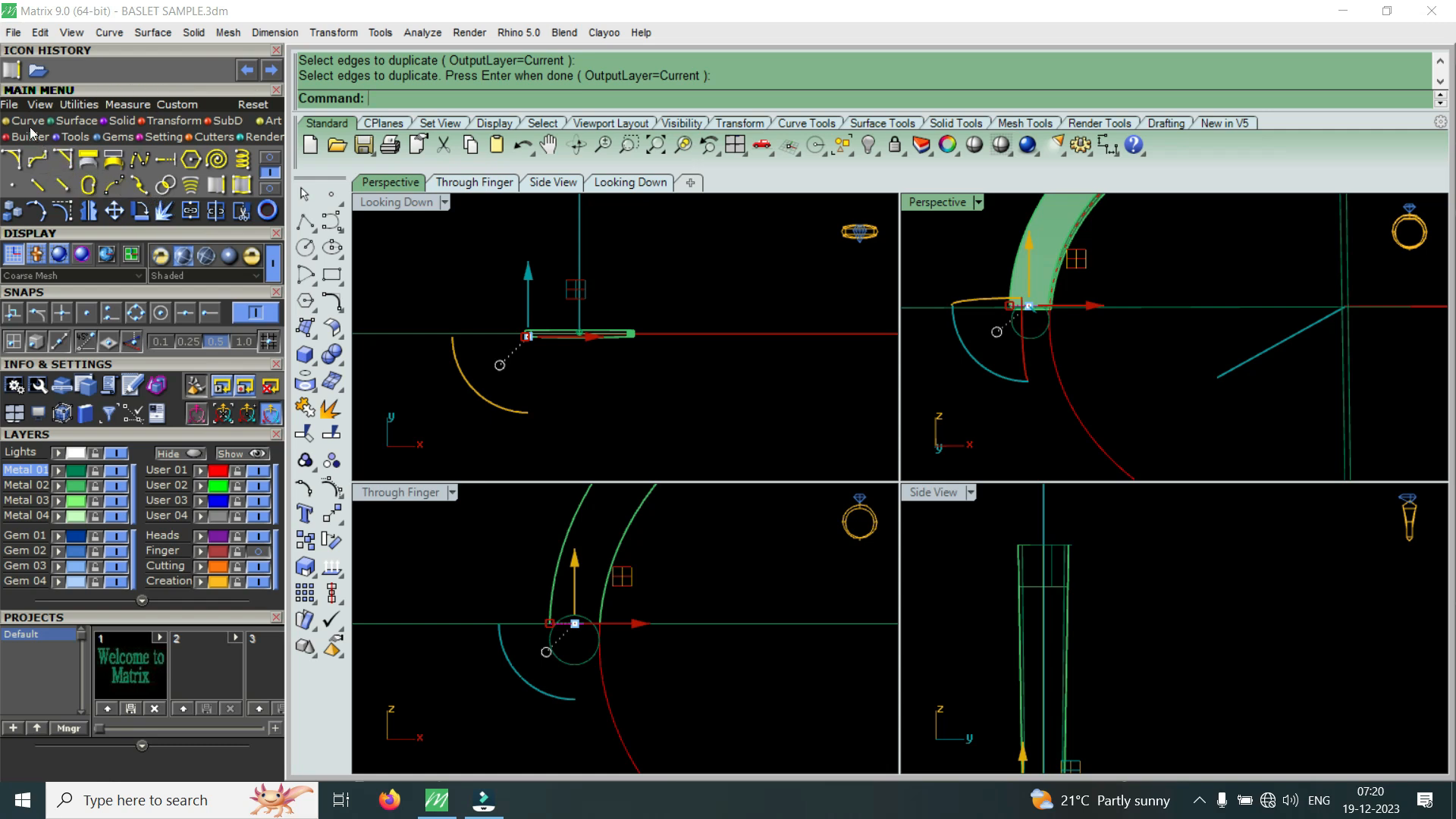
pyautogui.click(66, 153)
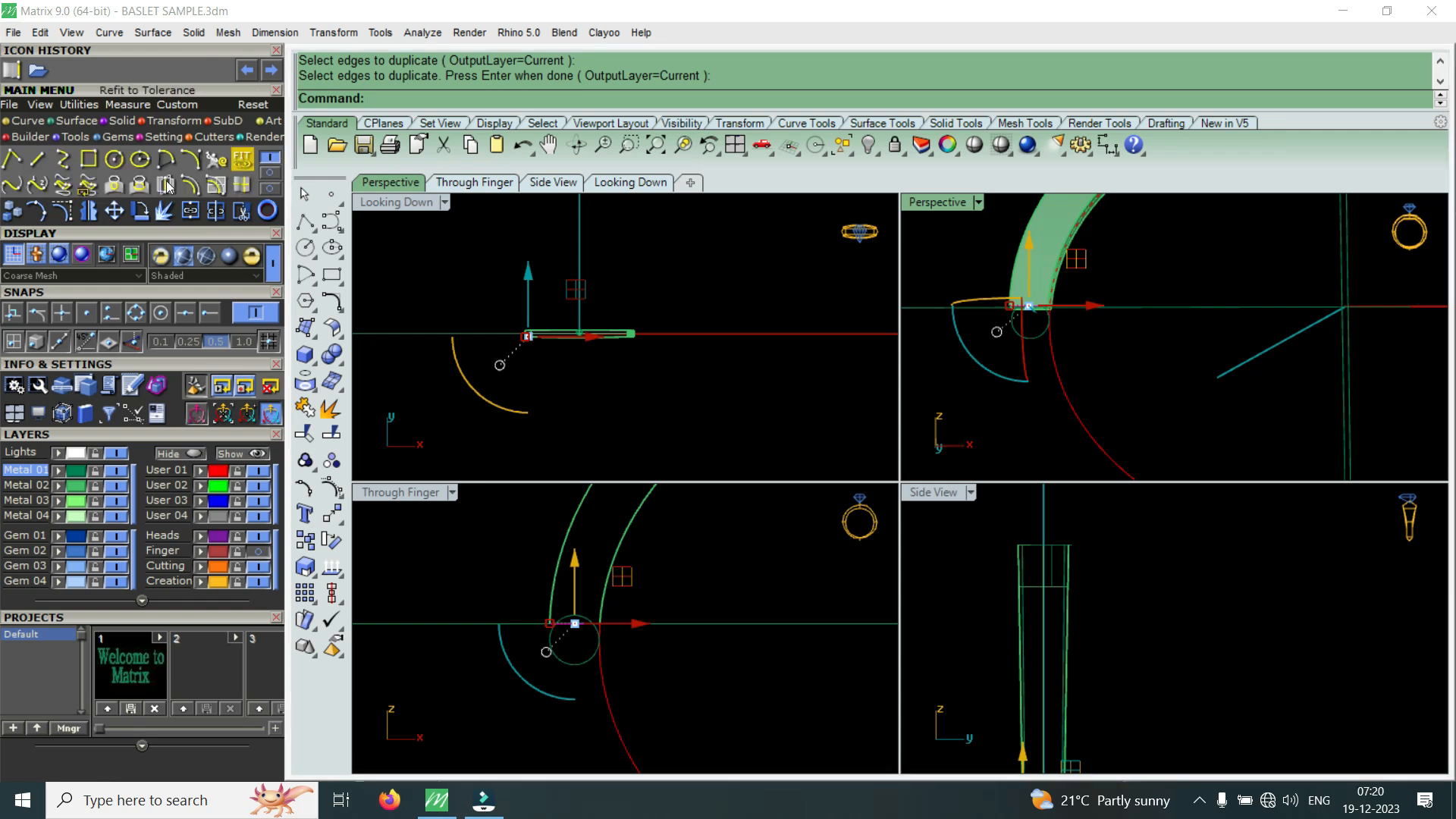
pyautogui.click(115, 160)
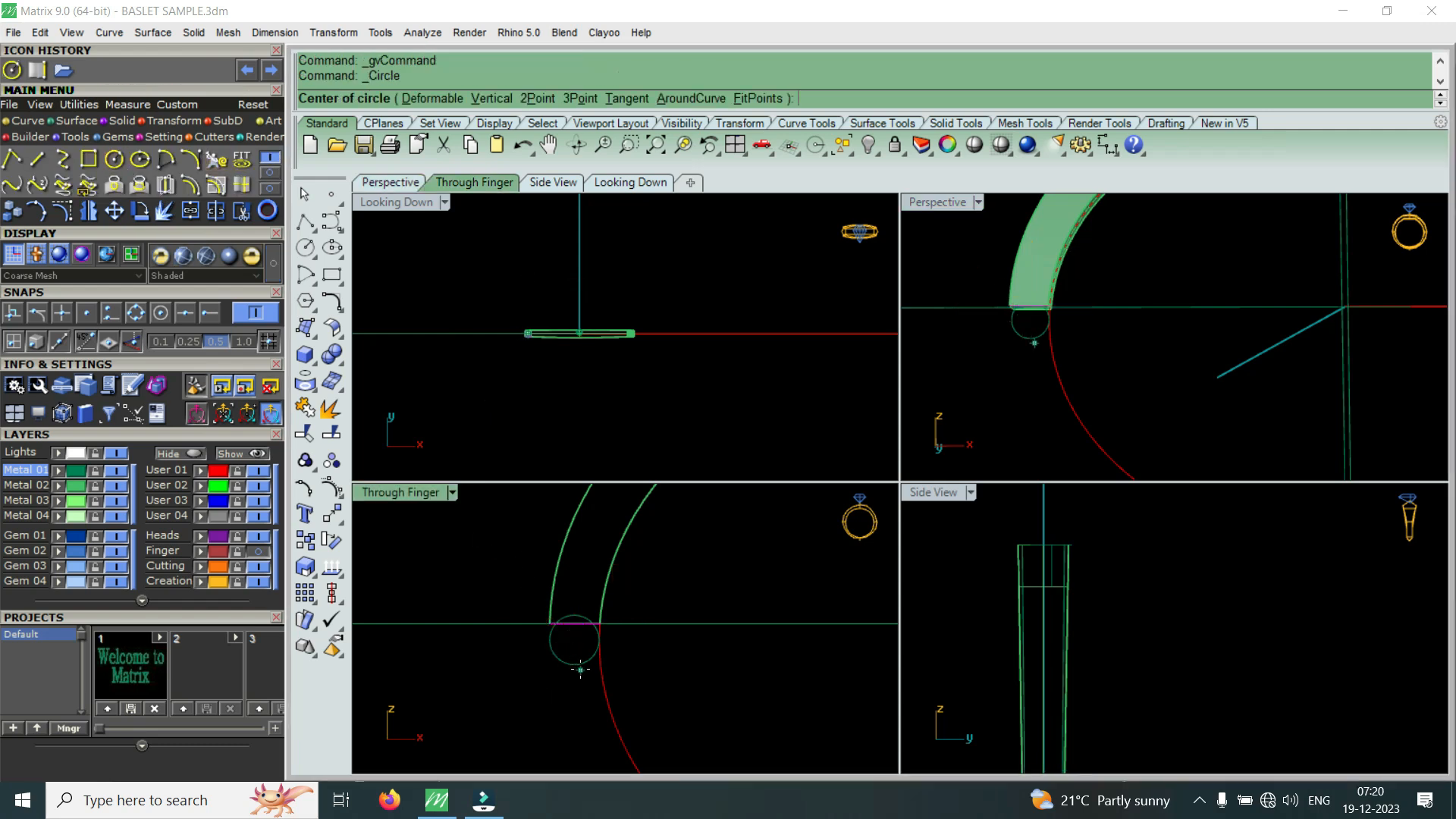
pyautogui.click(160, 313)
pyautogui.click(577, 618)
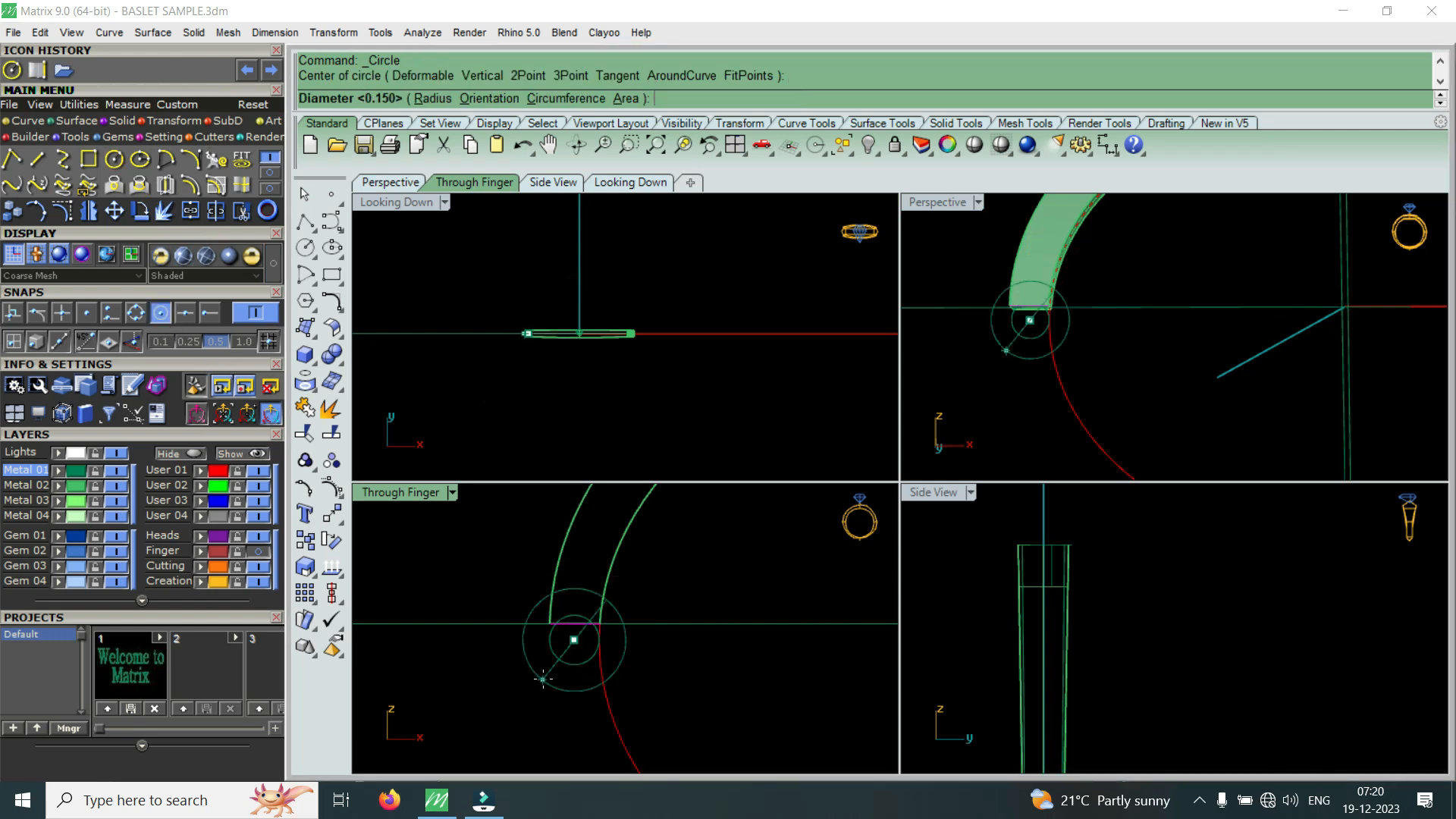
pyautogui.write('5')
pyautogui.press('Return')
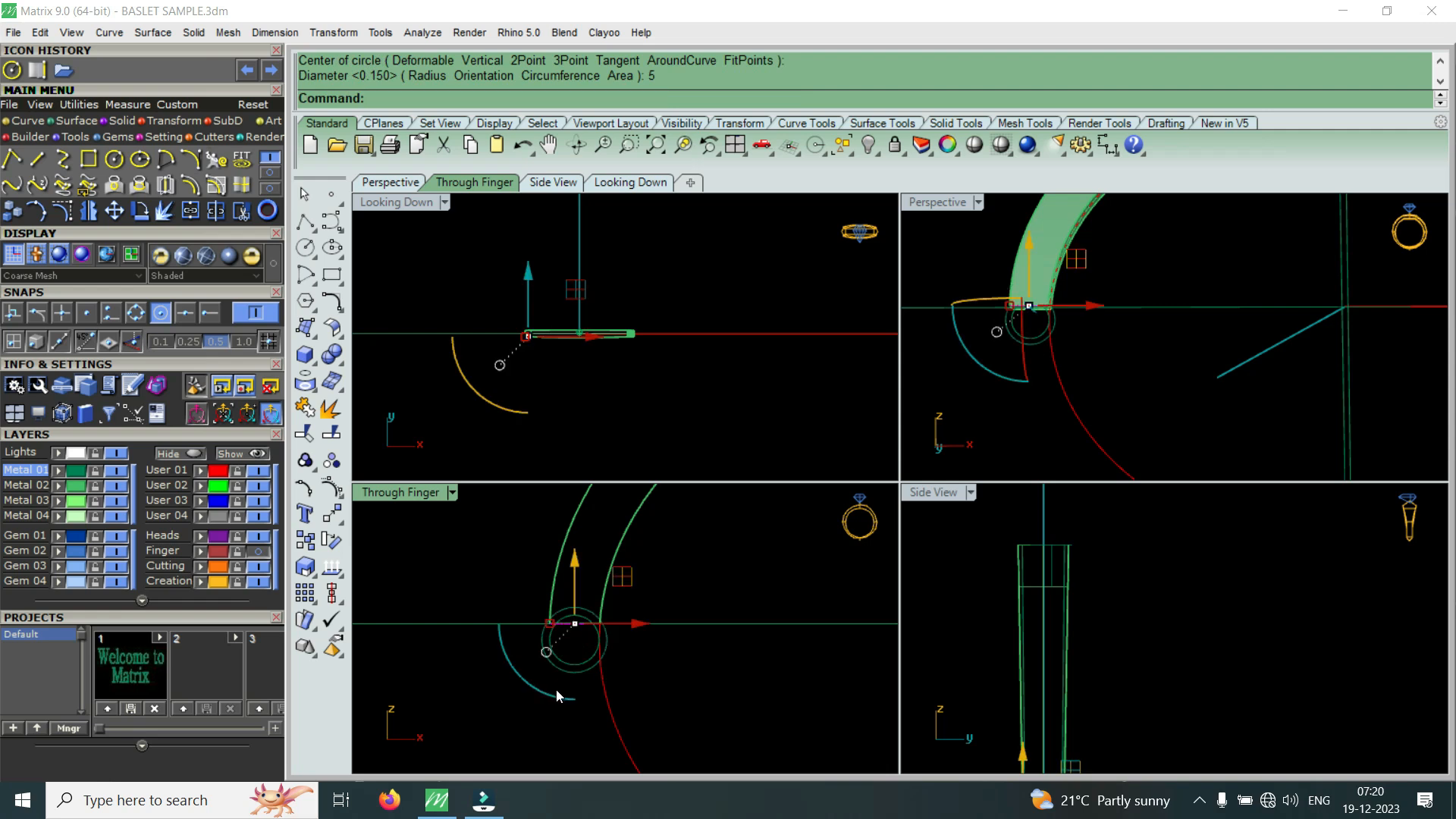
pyautogui.press('Escape')
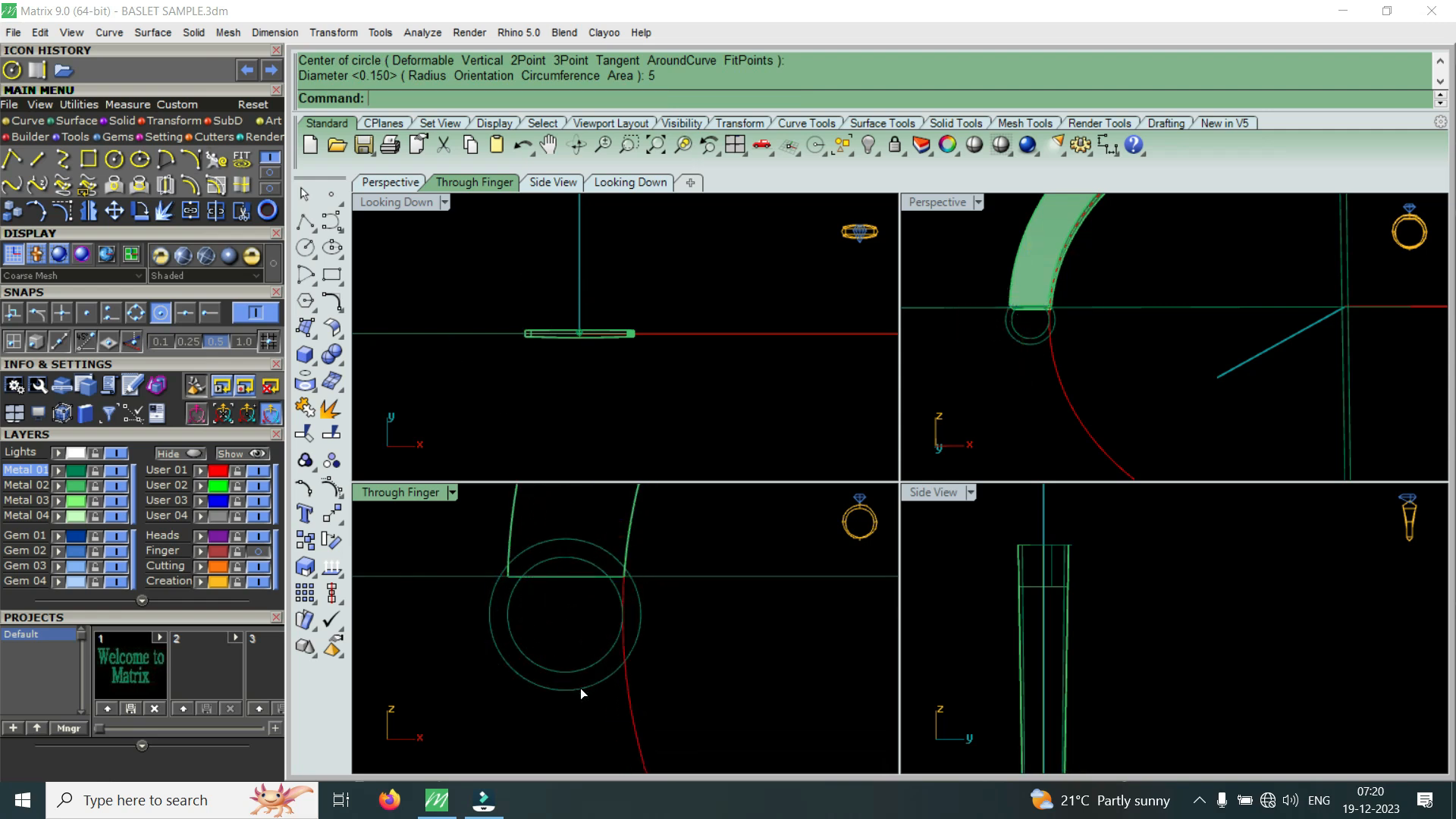
# - Move the 5 mm circle upward into the band so its lowest point meets the end edge
pyautogui.click(580, 689)
pyautogui.moveTo(573, 621); pyautogui.dragTo(599, 543)
pyautogui.moveTo(568, 549); pyautogui.dragTo(595, 598, button='right')
pyautogui.moveTo(595, 599); pyautogui.dragTo(611, 571)
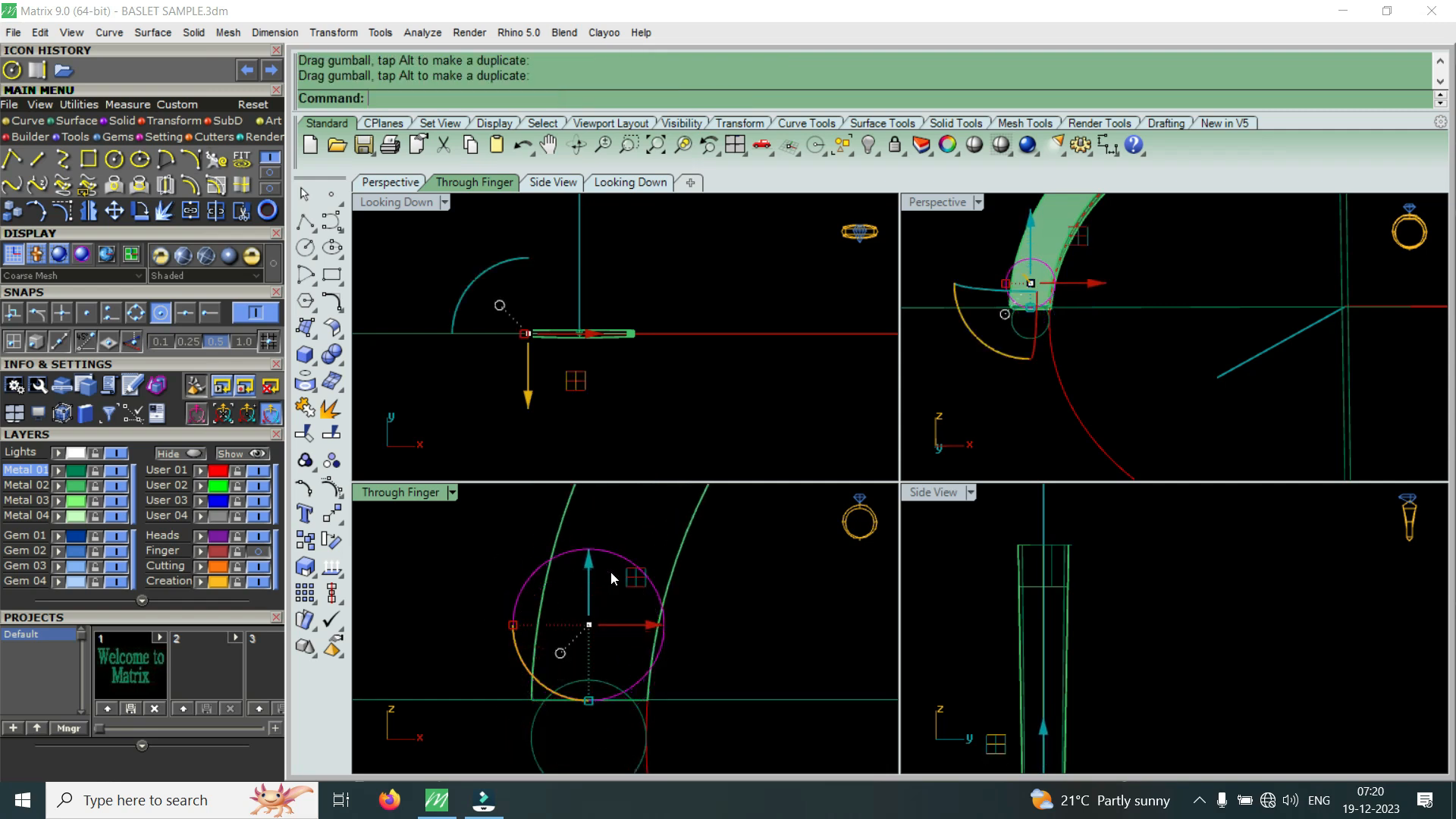
# - Rotate the 5 mm circle slightly clockwise about a point near the band's end edge to follow the band's curvature
pyautogui.click(139, 212)
pyautogui.click(161, 312)
pyautogui.click(588, 692)
pyautogui.click(611, 612)
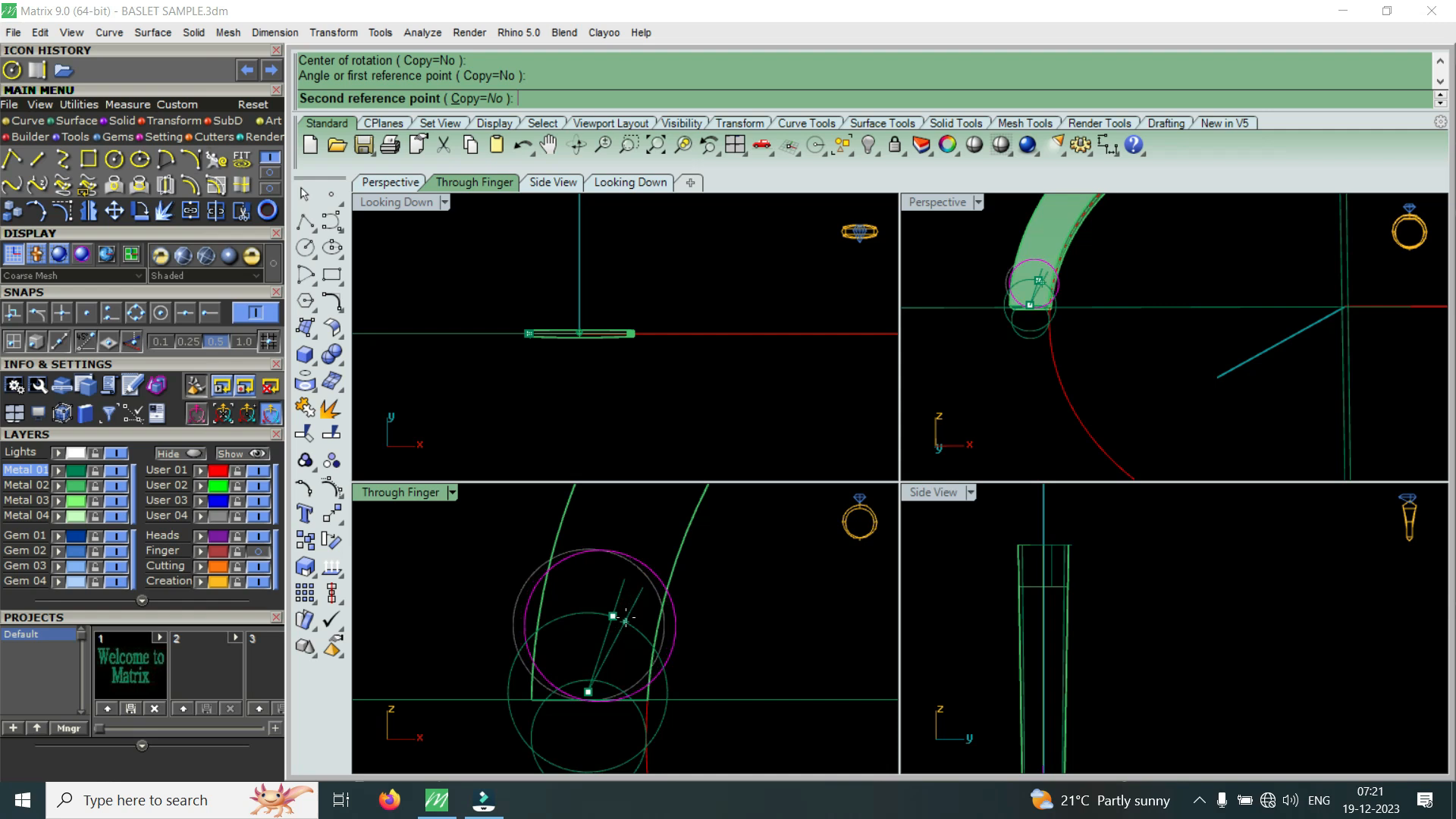
pyautogui.click(626, 618)
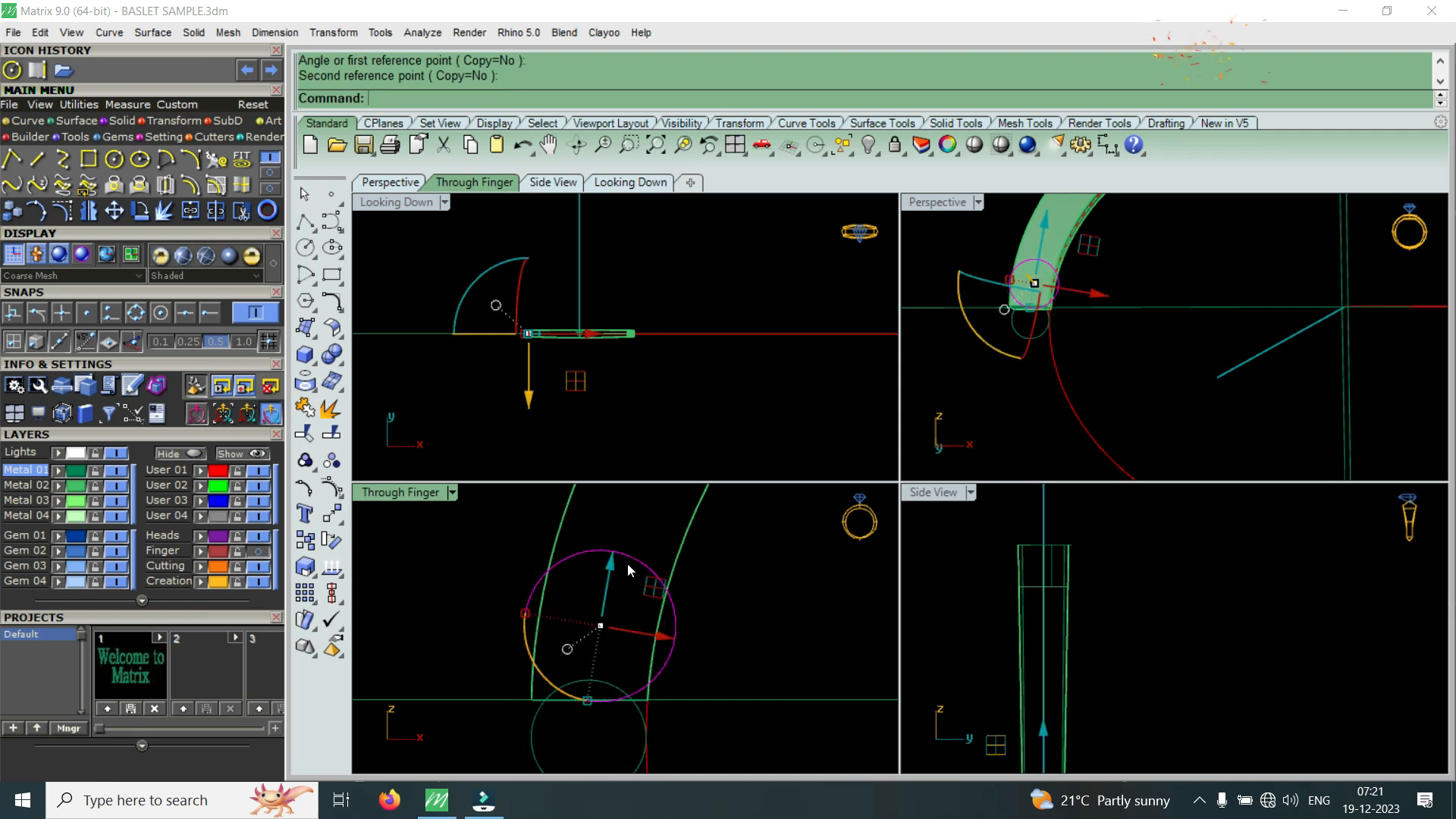
# - Measure the distance from the middle of the band's end edge to the far side of the 5 mm circle
pyautogui.click(422, 33)
pyautogui.click(487, 253)
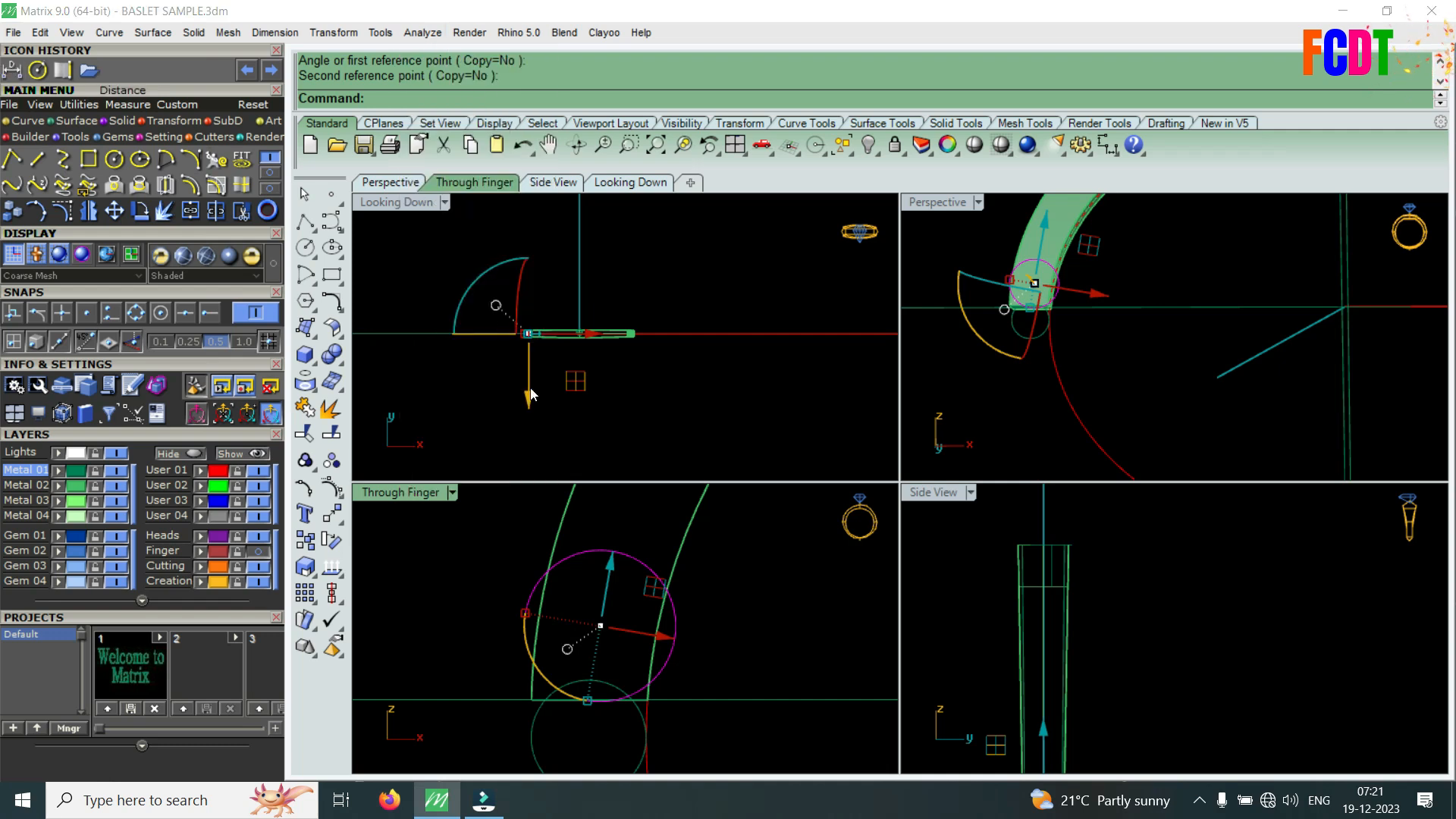
pyautogui.click(588, 698)
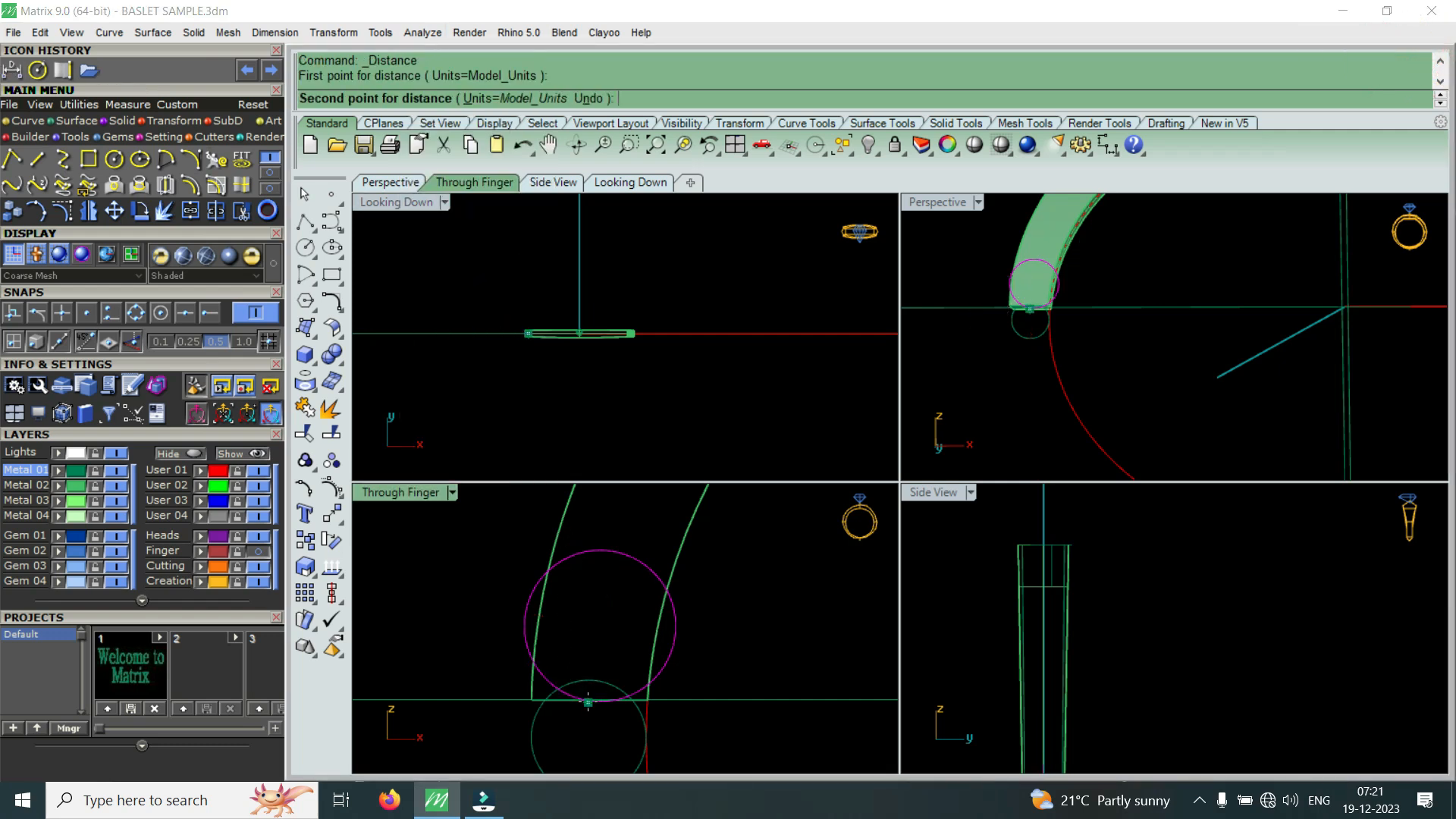
pyautogui.scroll(2, 622, 542)
pyautogui.click(603, 554)
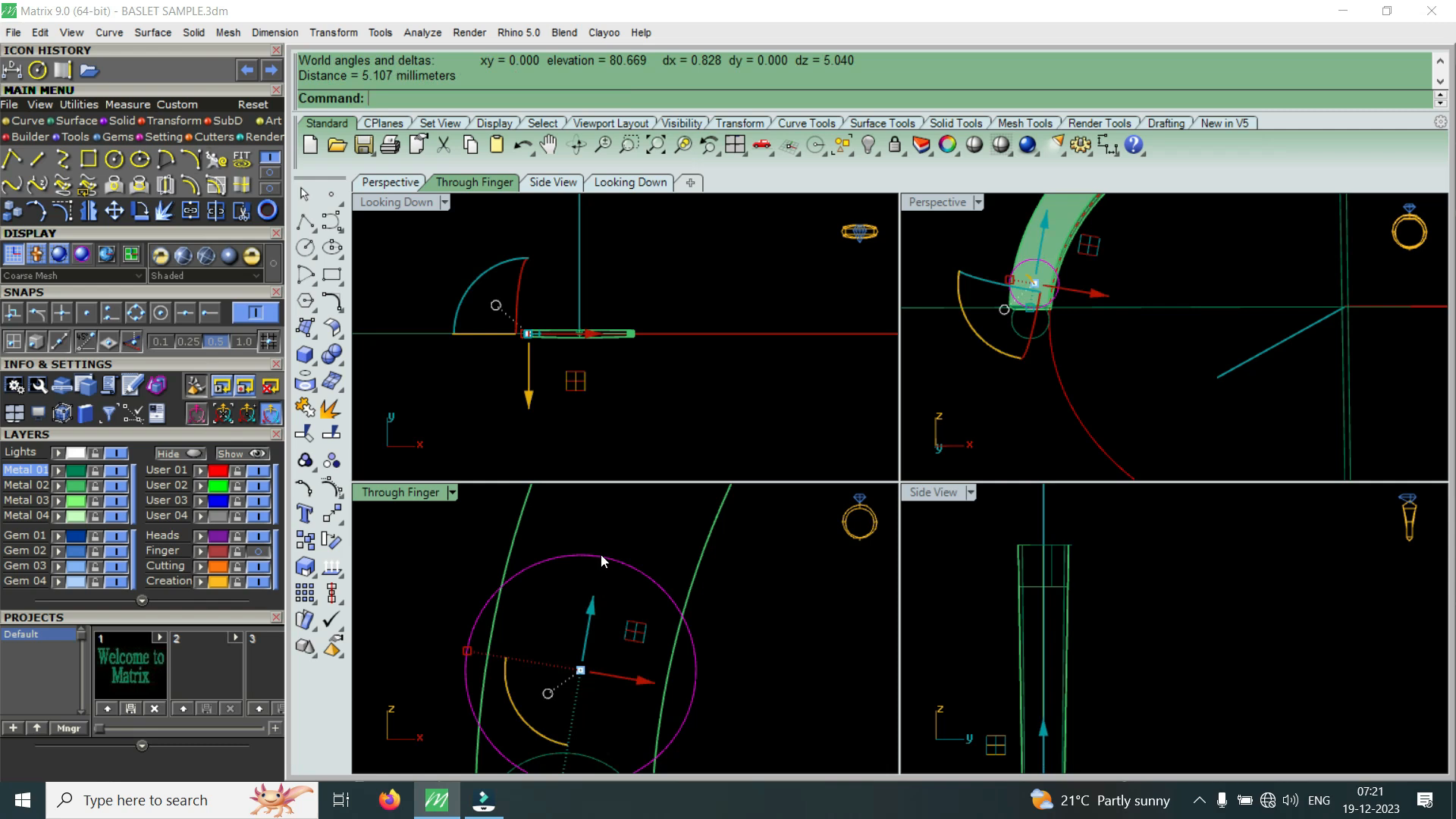
pyautogui.scroll(-3, 644, 589)
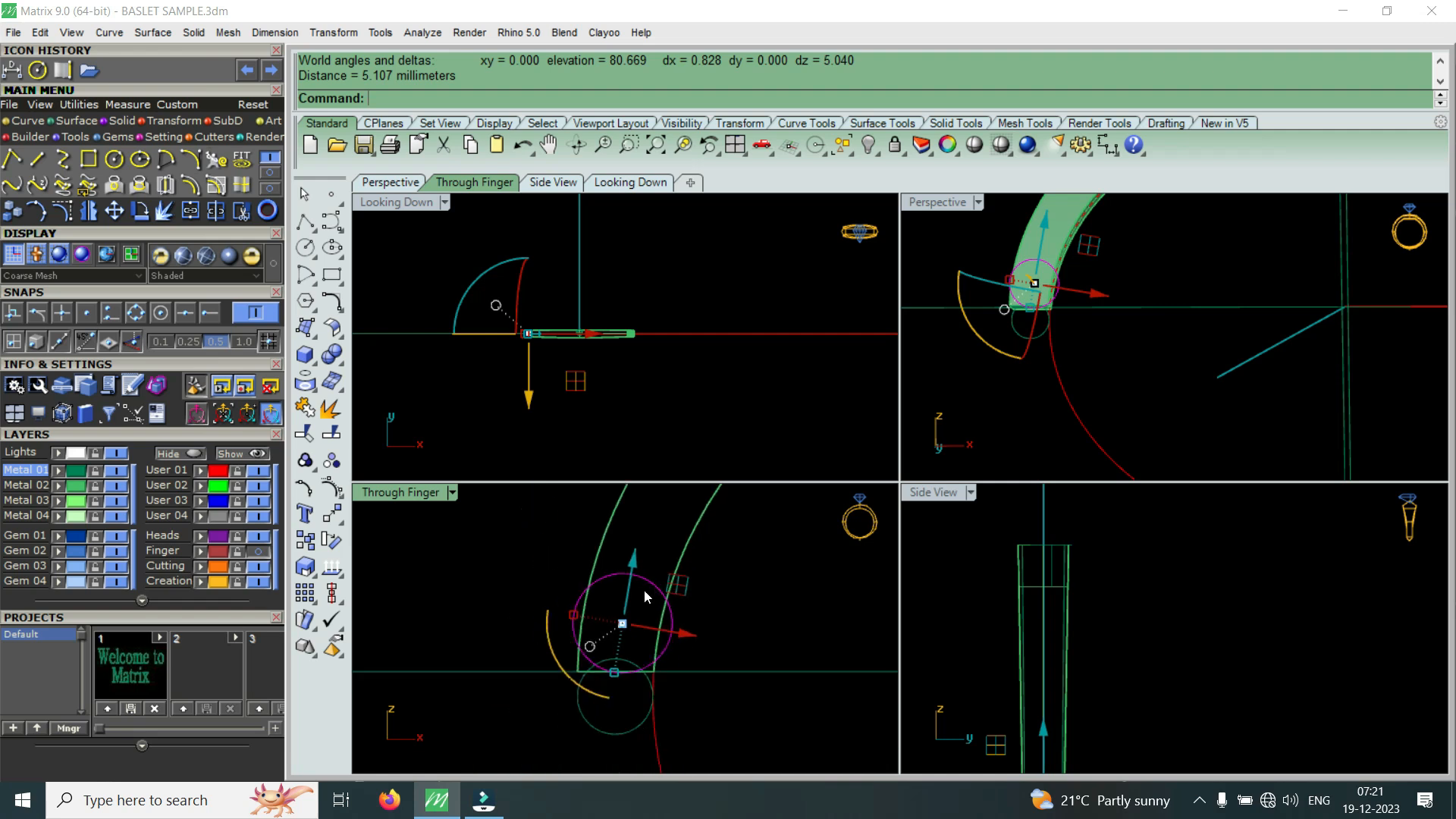
pyautogui.press('Escape')
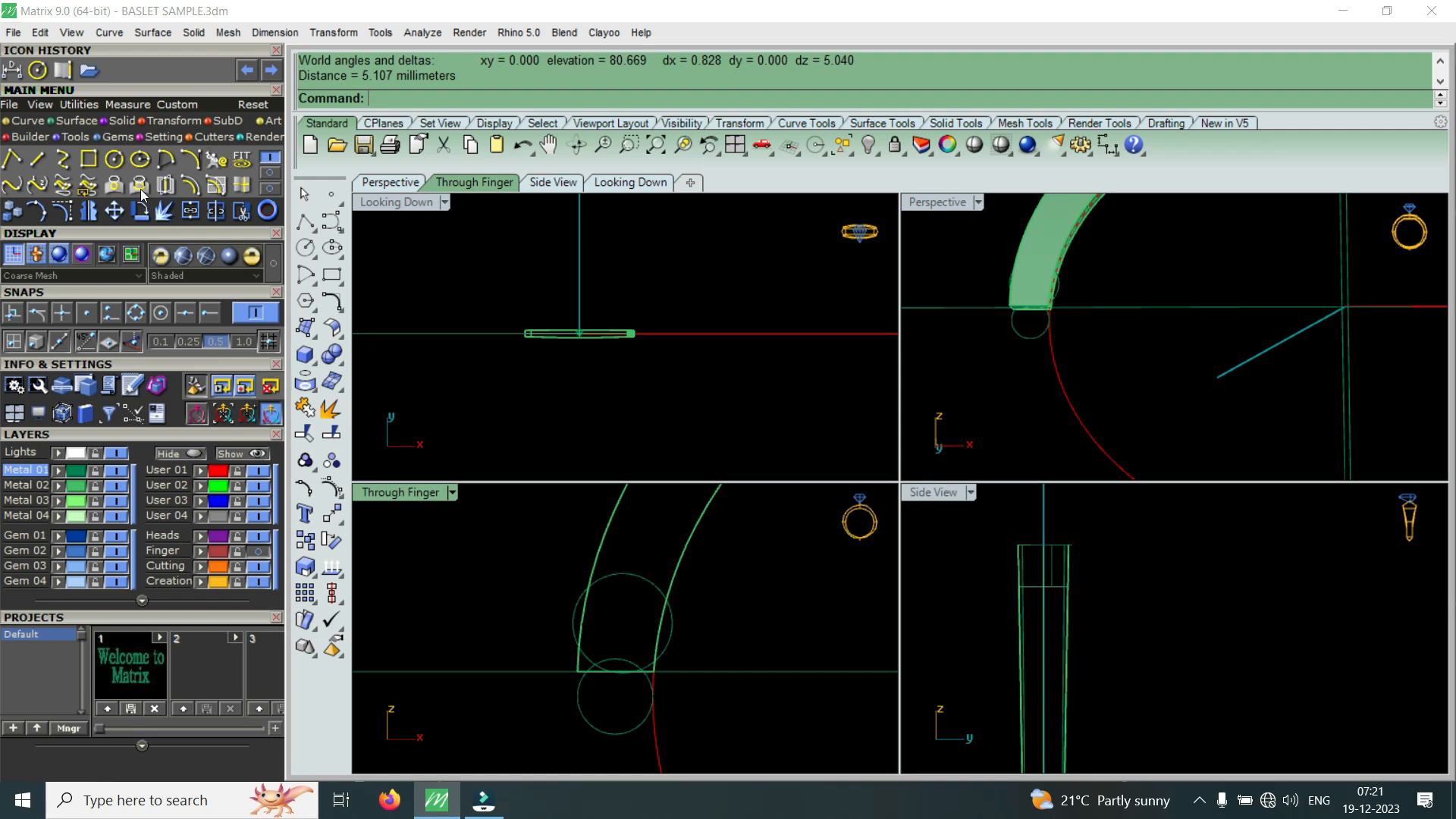
# - Draw a slanted straight line across the band just above the 5 mm circle and select it
pyautogui.click(37, 159)
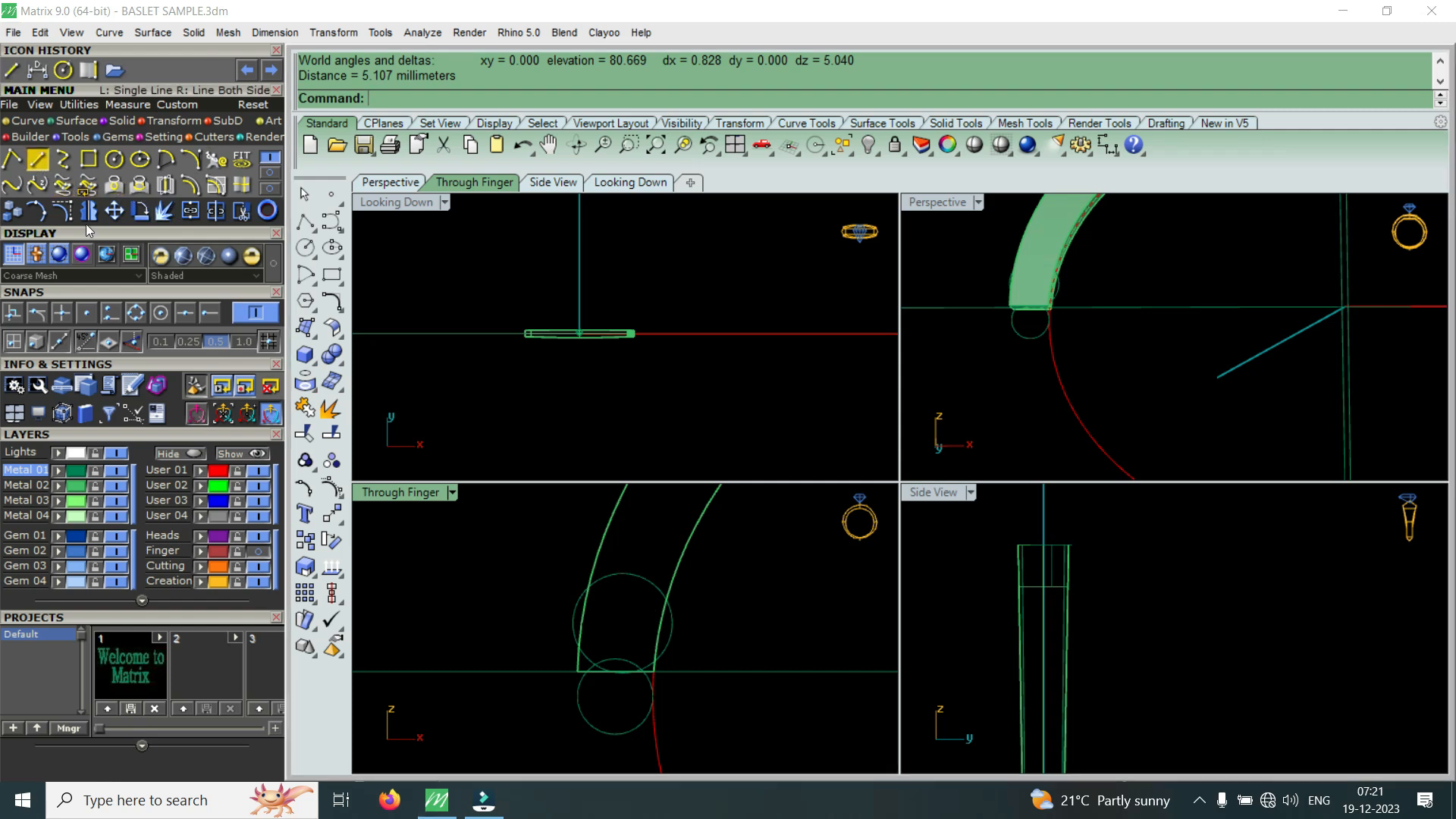
pyautogui.scroll(2, 610, 576)
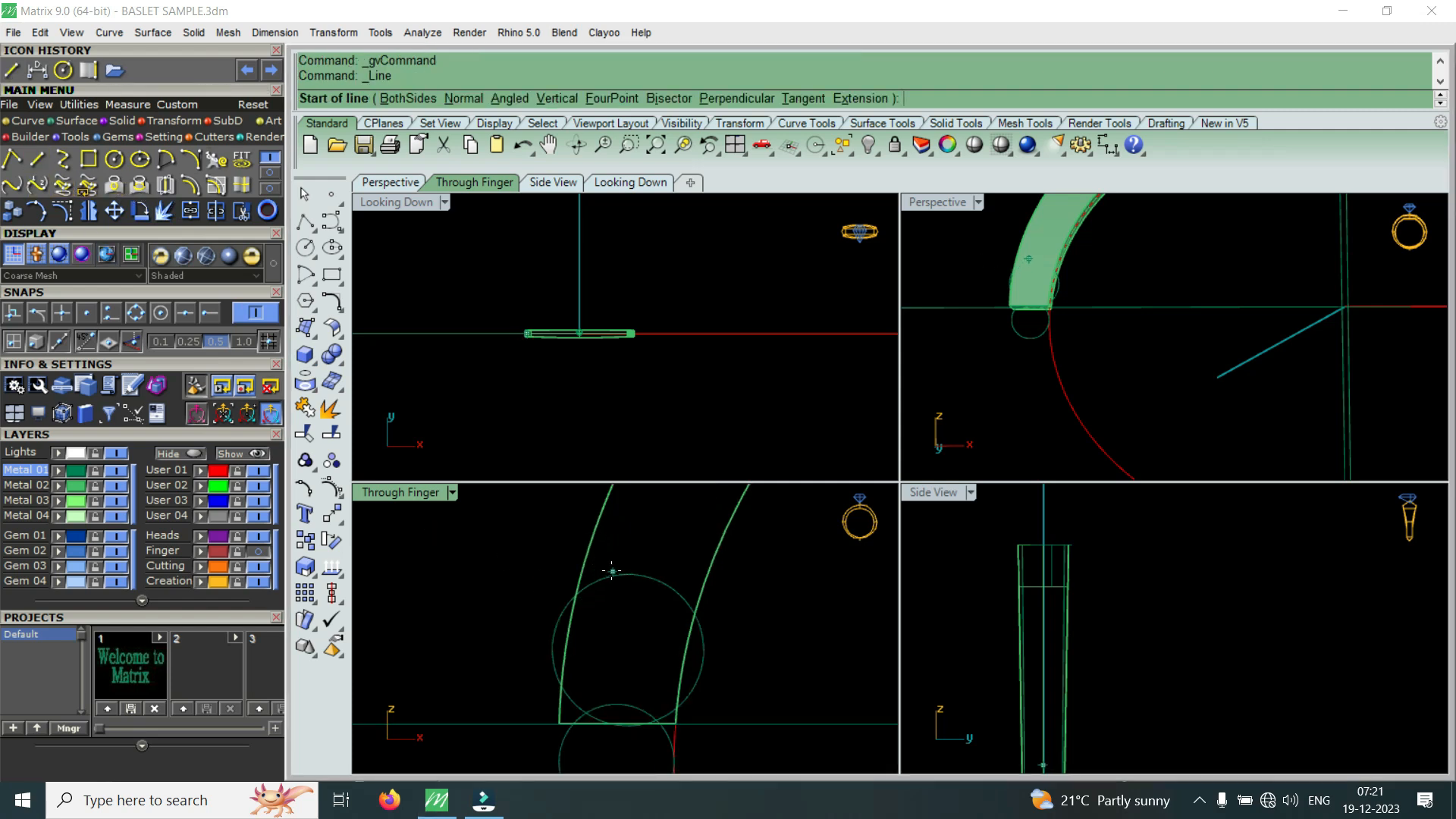
pyautogui.click(587, 536)
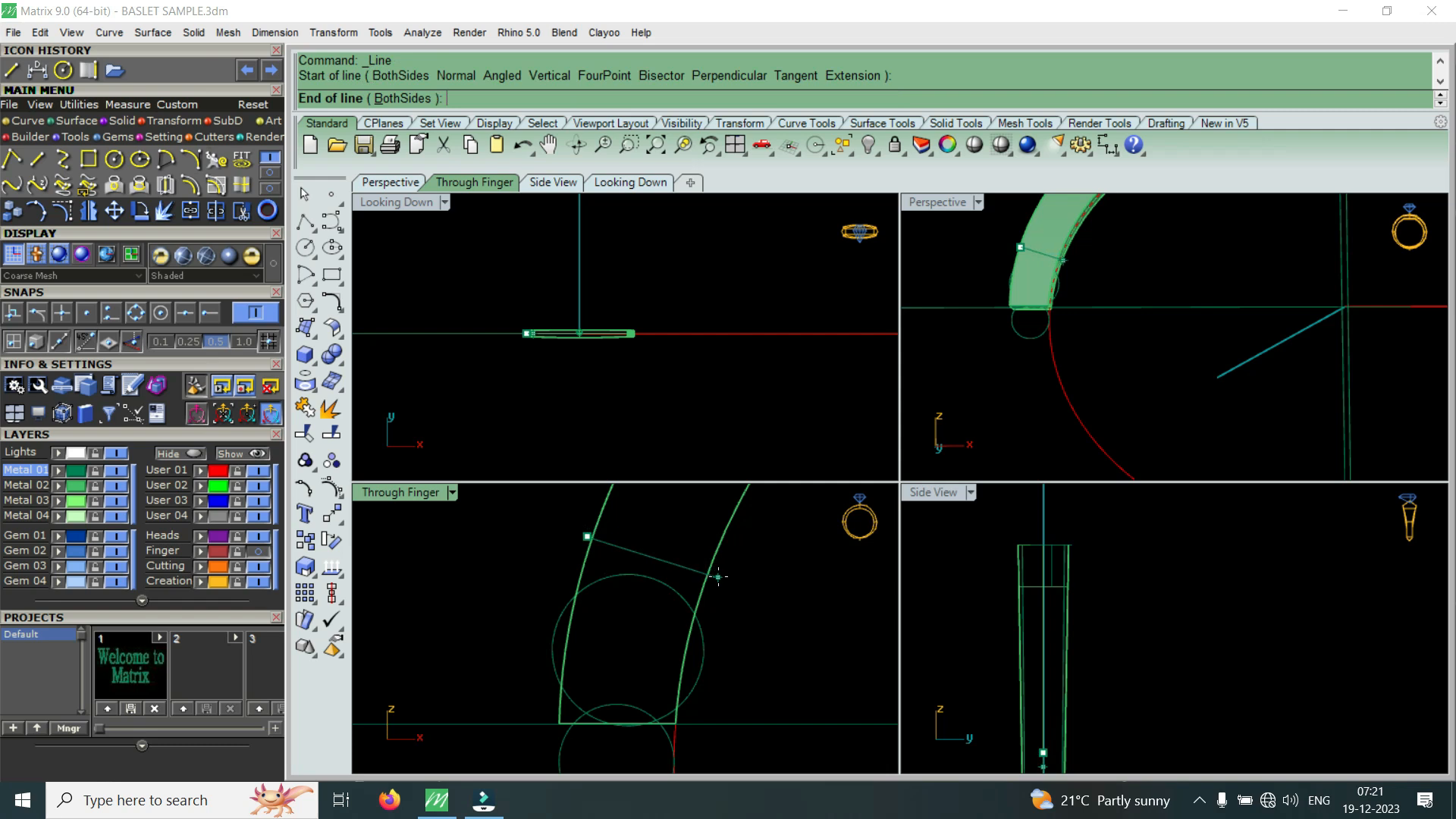
pyautogui.click(717, 575)
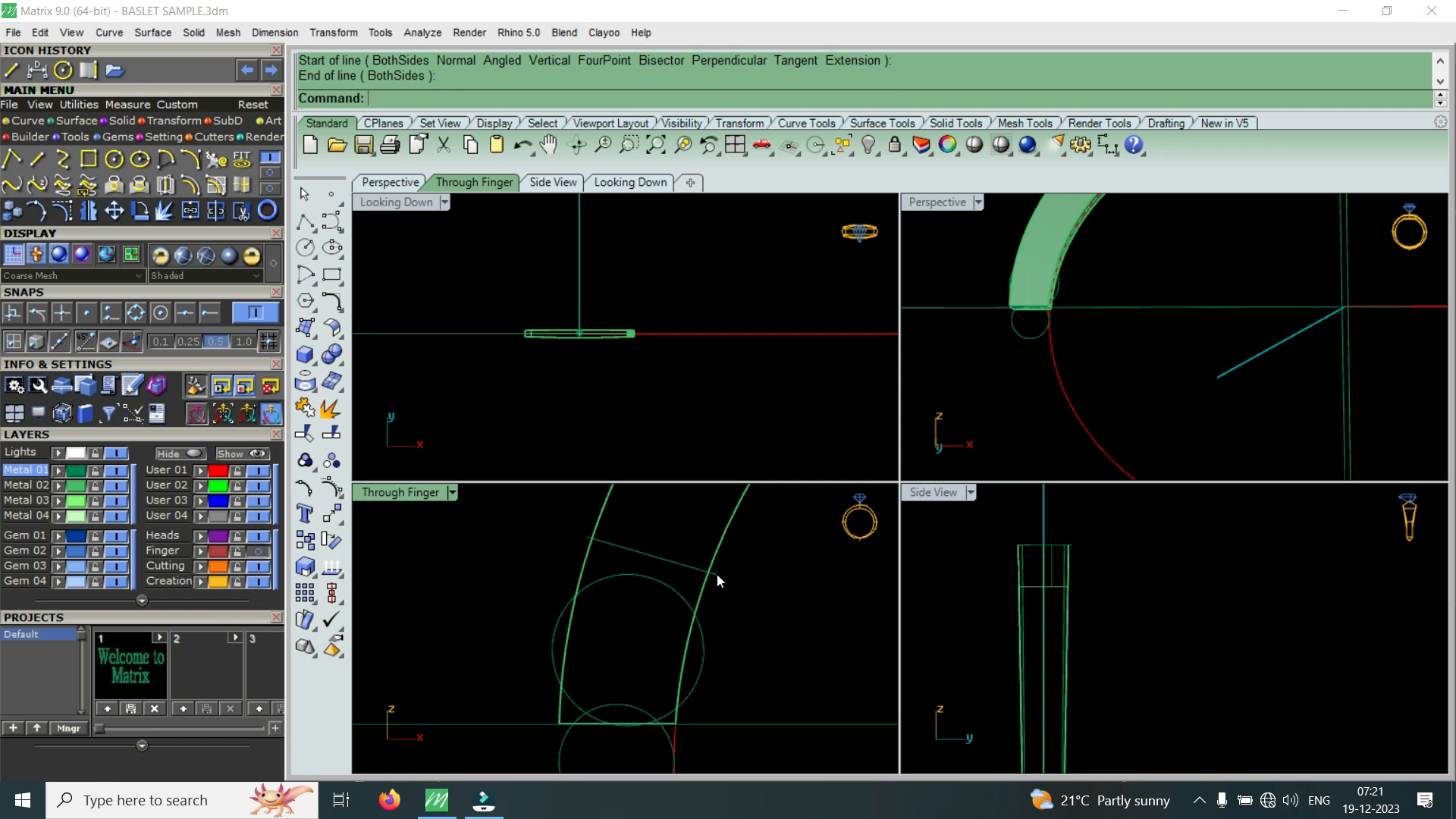
pyautogui.click(680, 564)
pyautogui.scroll(2, 640, 581)
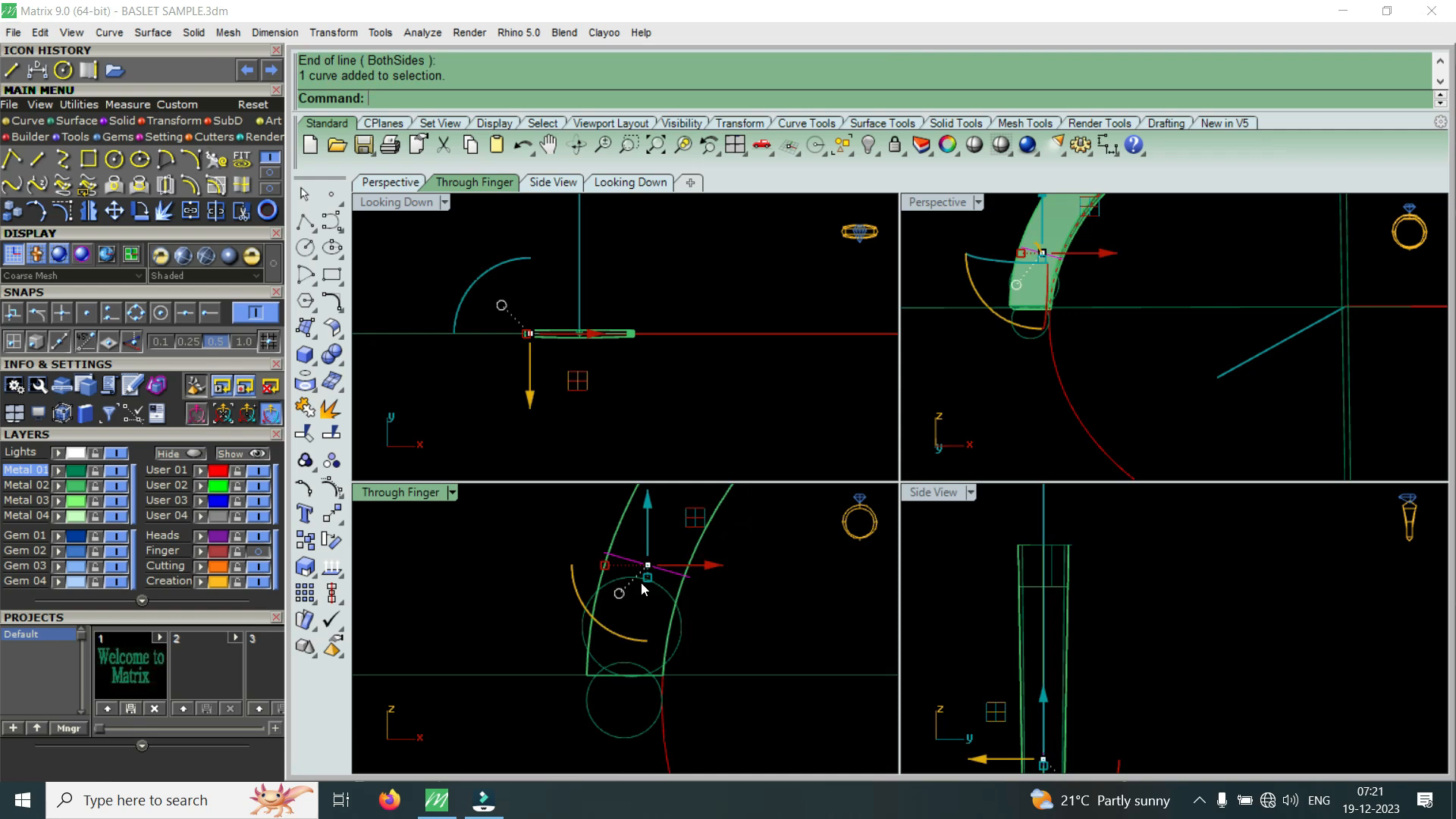
# - Duplicate both long edges of the green band's inner face near its end as curves
pyautogui.doubleClick(923, 202)
pyautogui.scroll(-3, 811, 471)
pyautogui.moveTo(811, 471); pyautogui.dragTo(721, 363, button='right')
pyautogui.scroll(4, 652, 427)
pyautogui.moveTo(652, 427); pyautogui.dragTo(675, 387, button='right')
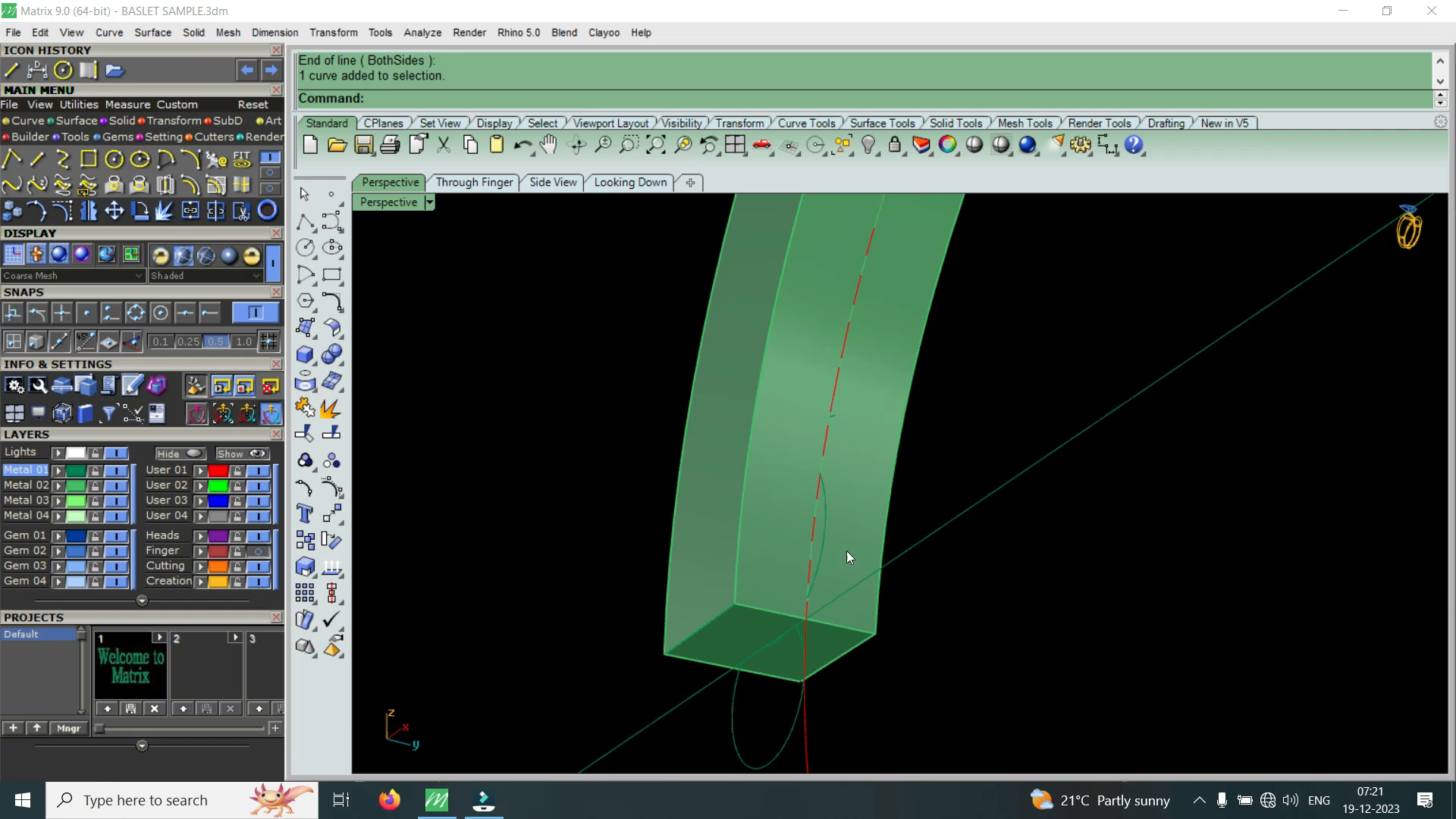
pyautogui.click(91, 70)
pyautogui.click(741, 530)
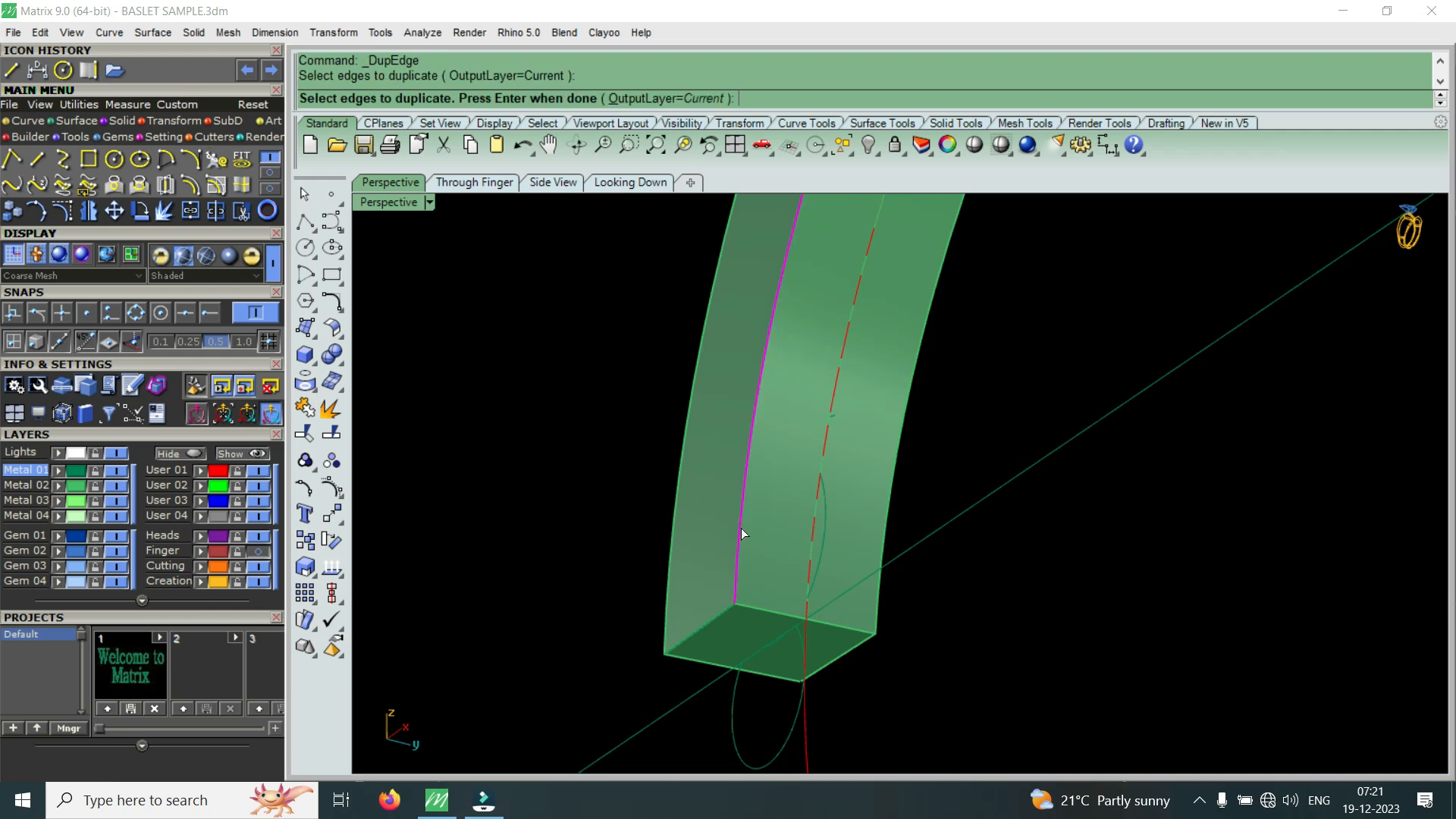
pyautogui.click(880, 568)
pyautogui.press('Return')
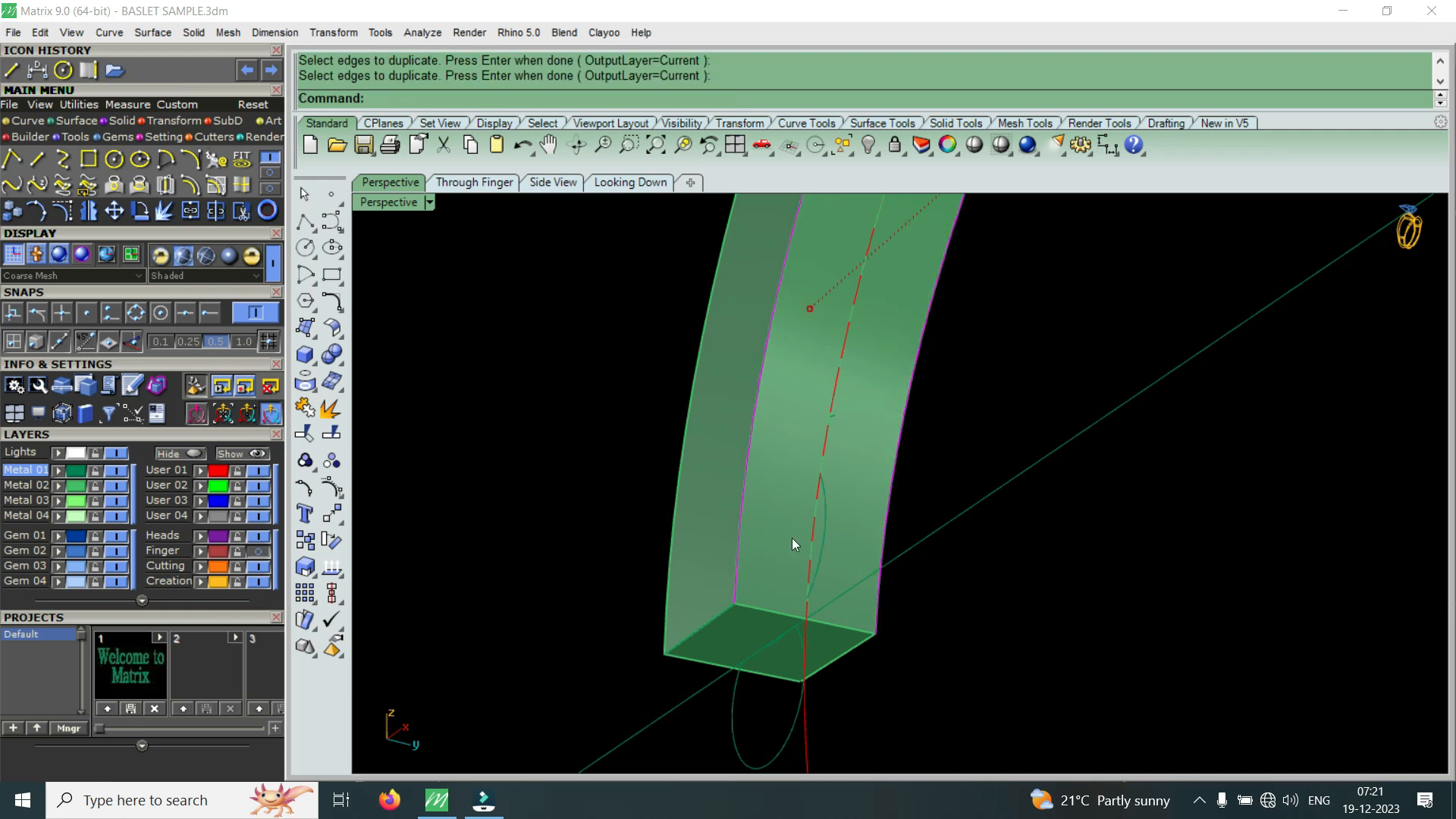
# - Offset one duplicated long edge 0.6 mm inward on the band's inner face
pyautogui.click(739, 544)
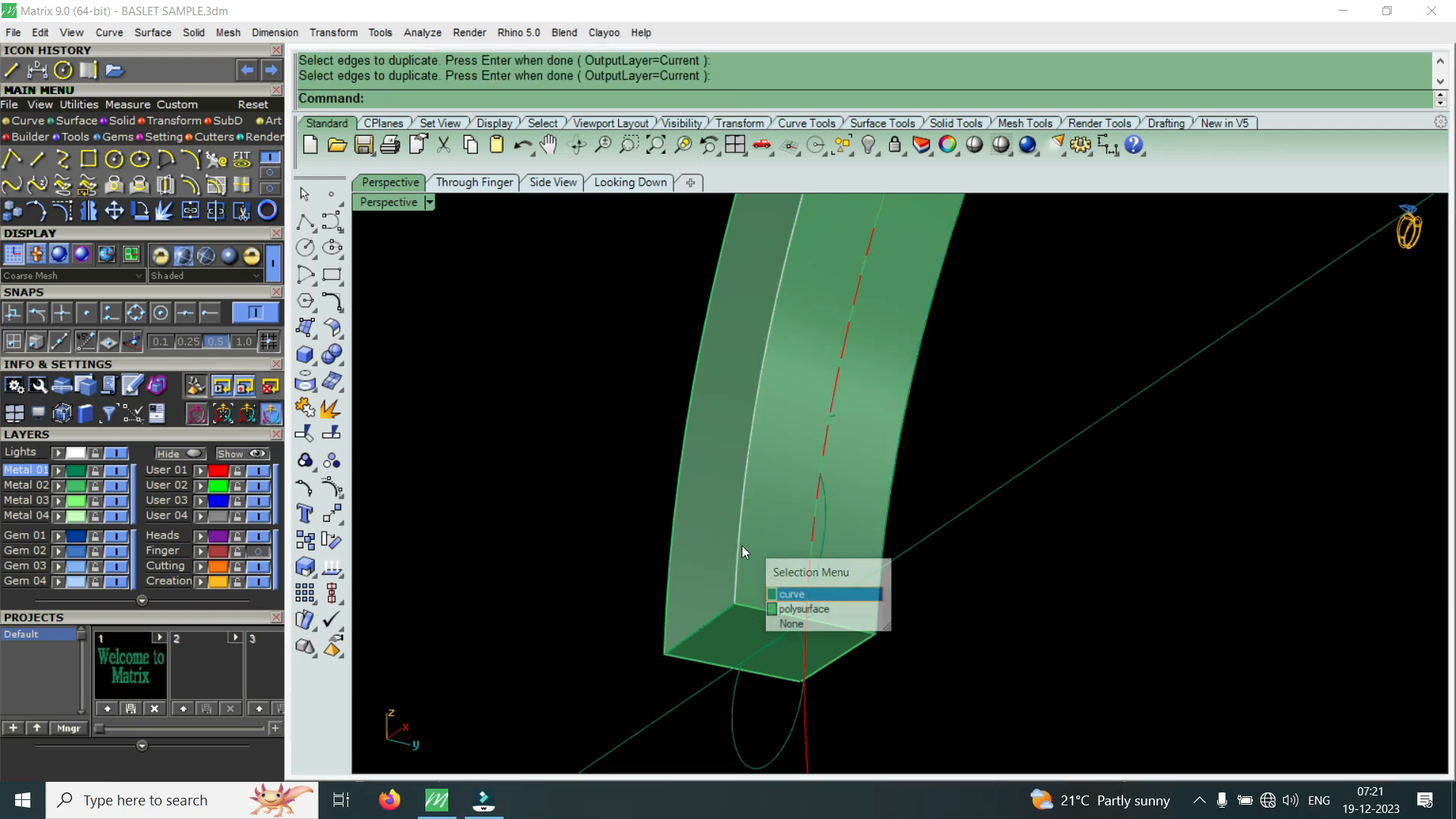
pyautogui.click(791, 596)
pyautogui.scroll(3, 748, 512)
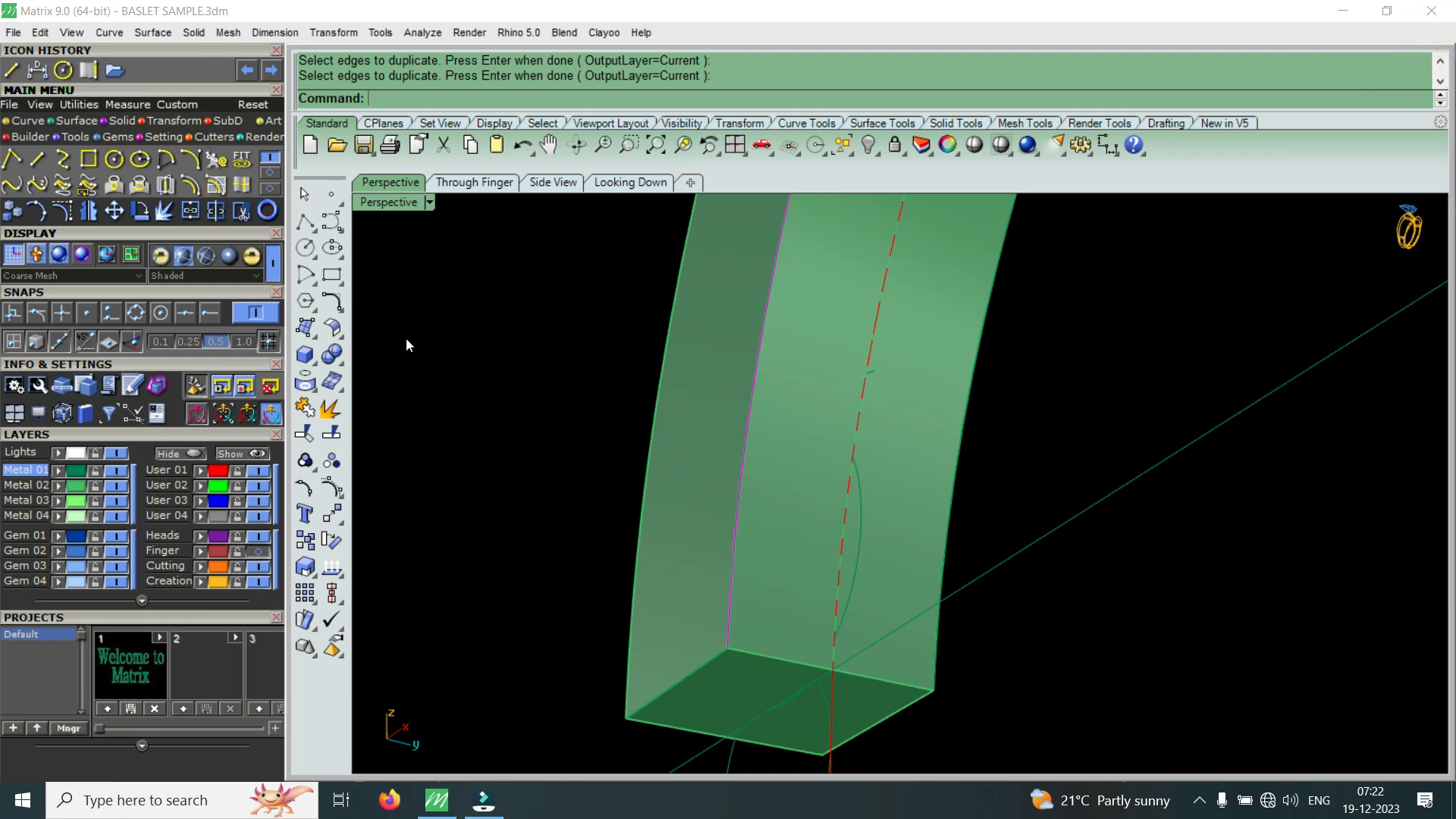
pyautogui.click(216, 184)
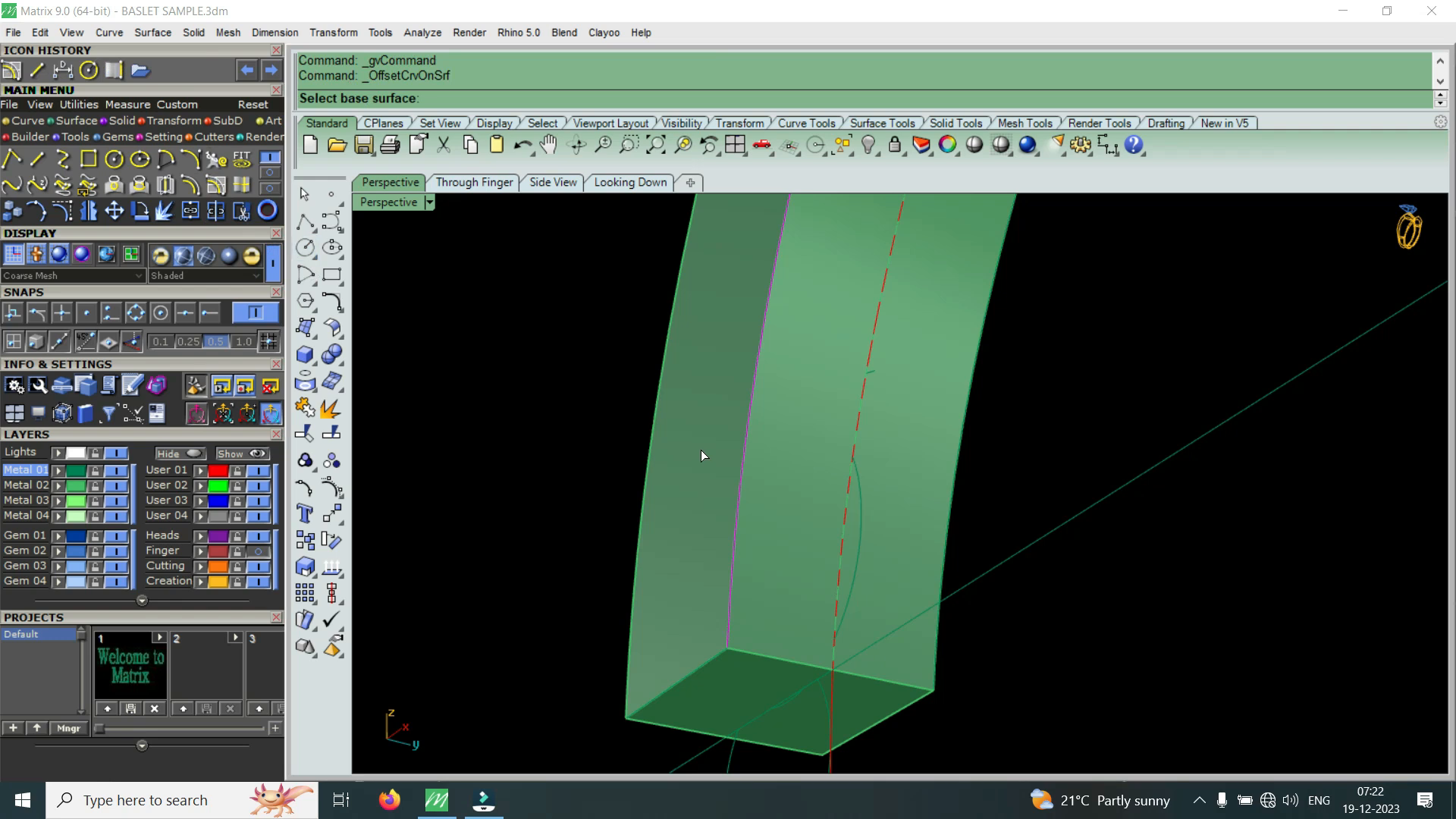
pyautogui.click(780, 481)
pyautogui.write('f')
pyautogui.press('Return')
pyautogui.write('f')
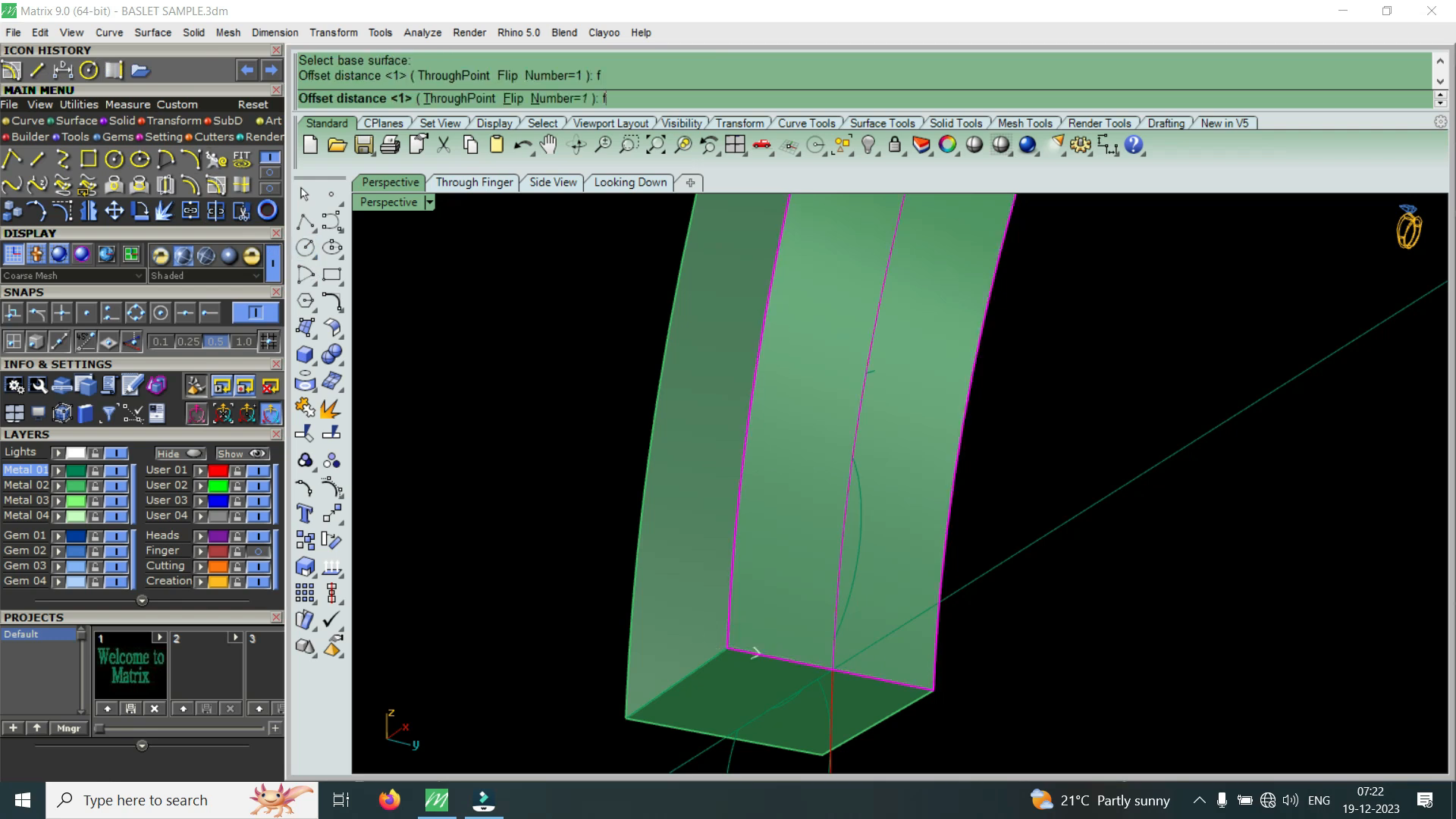
pyautogui.write('.6')
pyautogui.press('Return')
pyautogui.moveTo(751, 420); pyautogui.dragTo(894, 493, button='right')
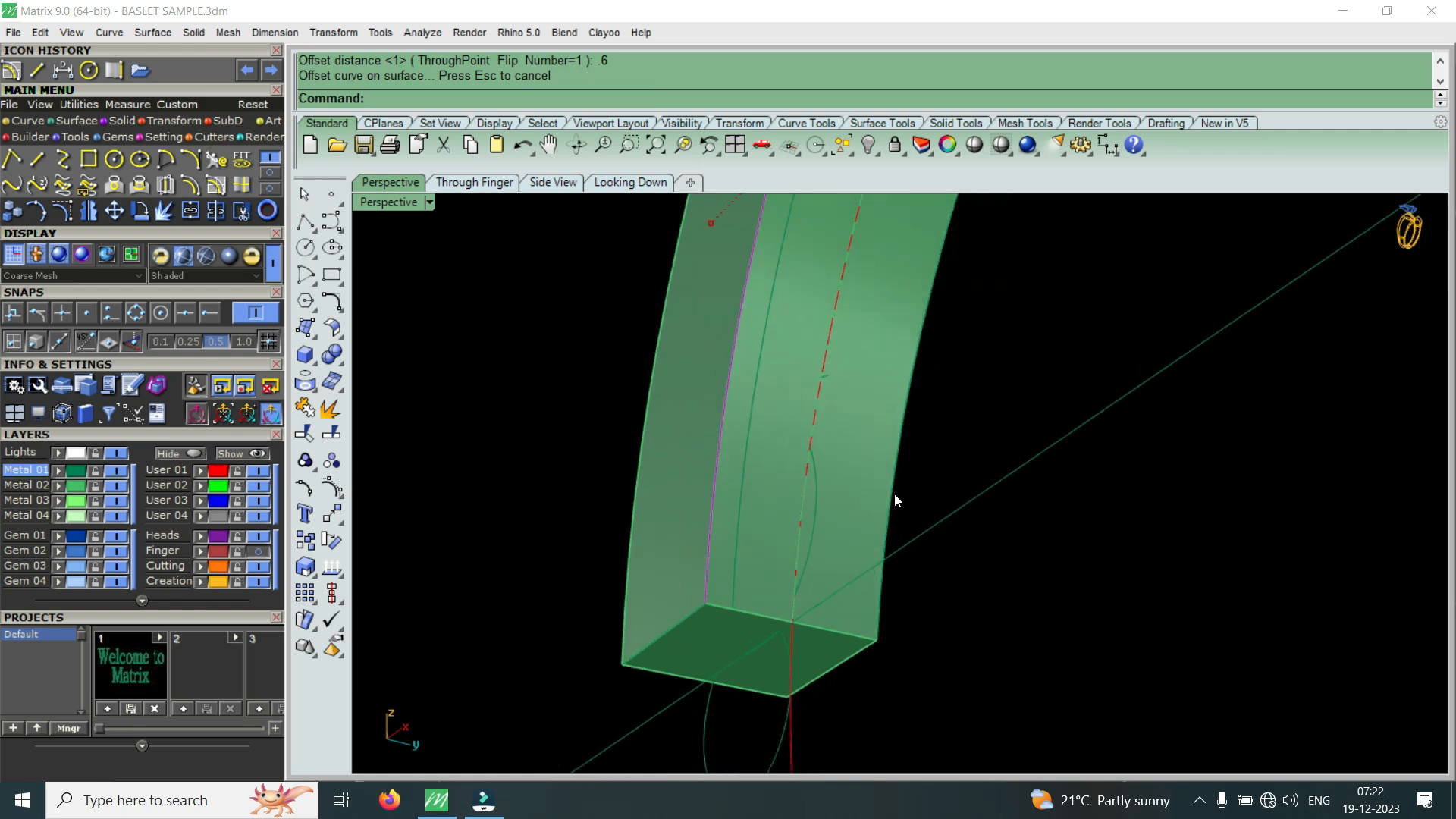
# - Offset the opposite duplicated edge inward on the band's inner face by the same 0.6 mm
pyautogui.click(923, 508)
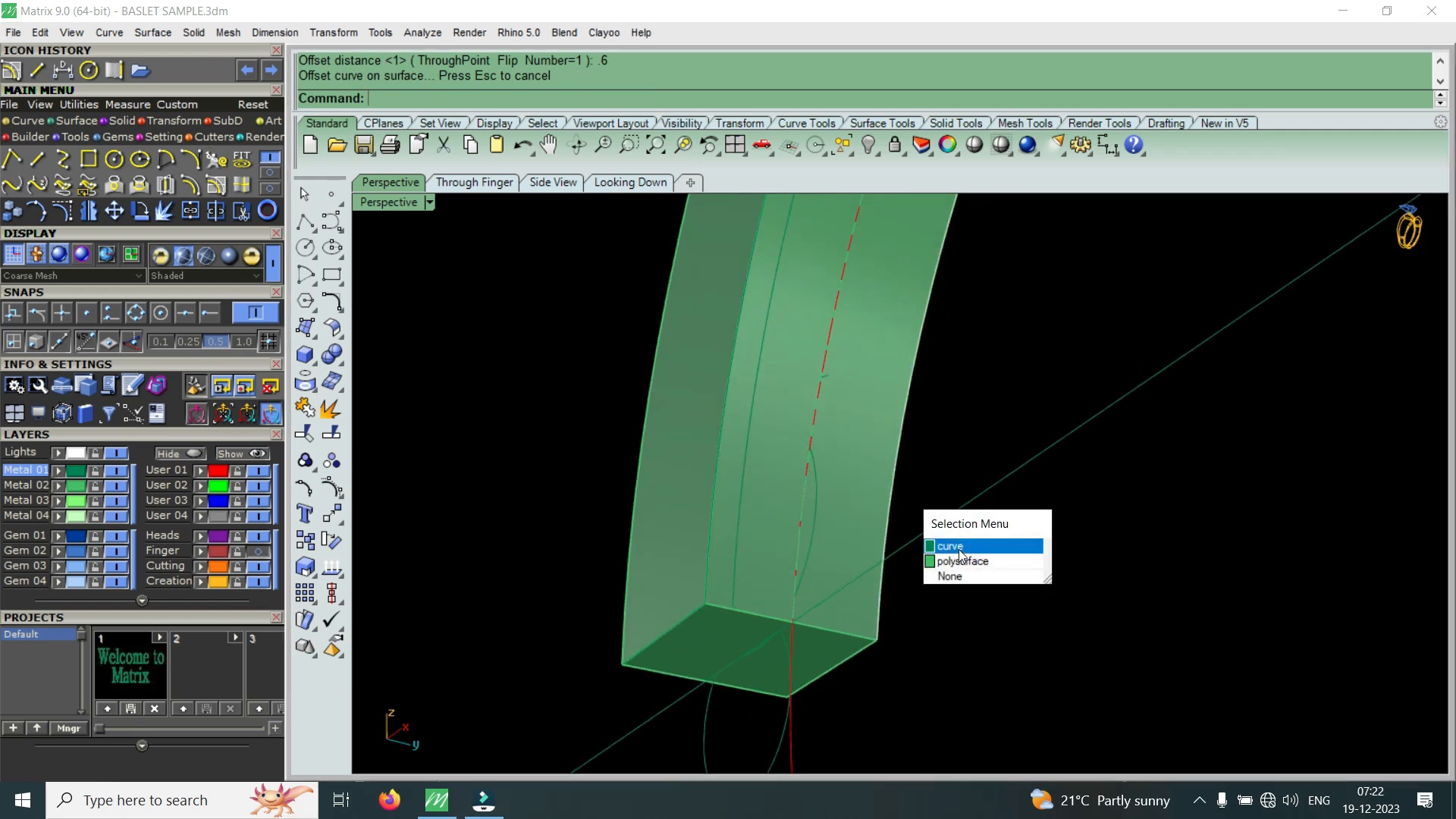
pyautogui.click(959, 548)
pyautogui.click(874, 499)
# - Duplicate both long edges of the band's outer face as curves
pyautogui.moveTo(874, 519); pyautogui.dragTo(1020, 595, button='right')
pyautogui.moveTo(754, 561); pyautogui.dragTo(734, 592, button='right')
pyautogui.moveTo(707, 535); pyautogui.dragTo(757, 493, button='right')
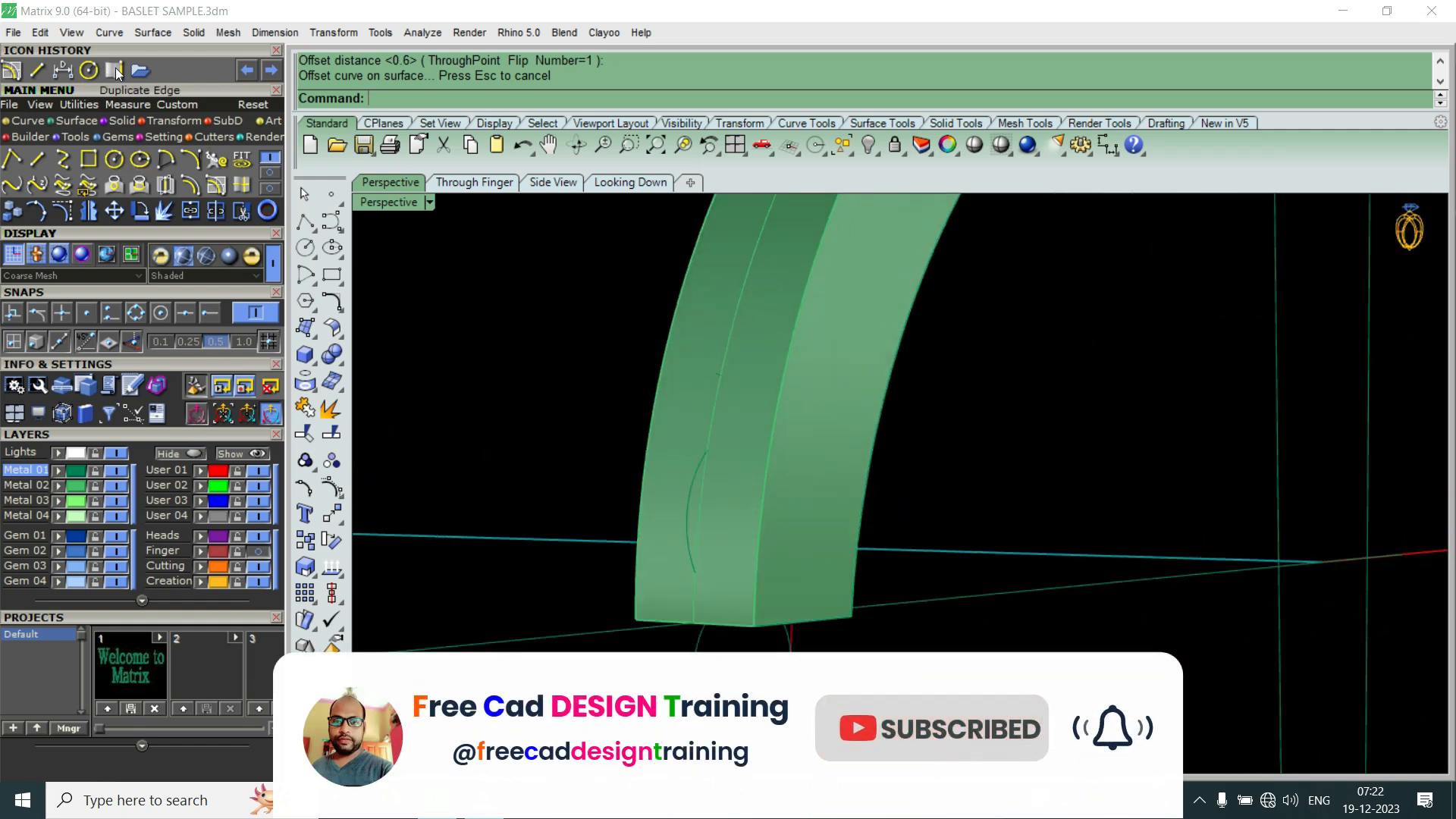
pyautogui.click(113, 69)
pyautogui.click(767, 466)
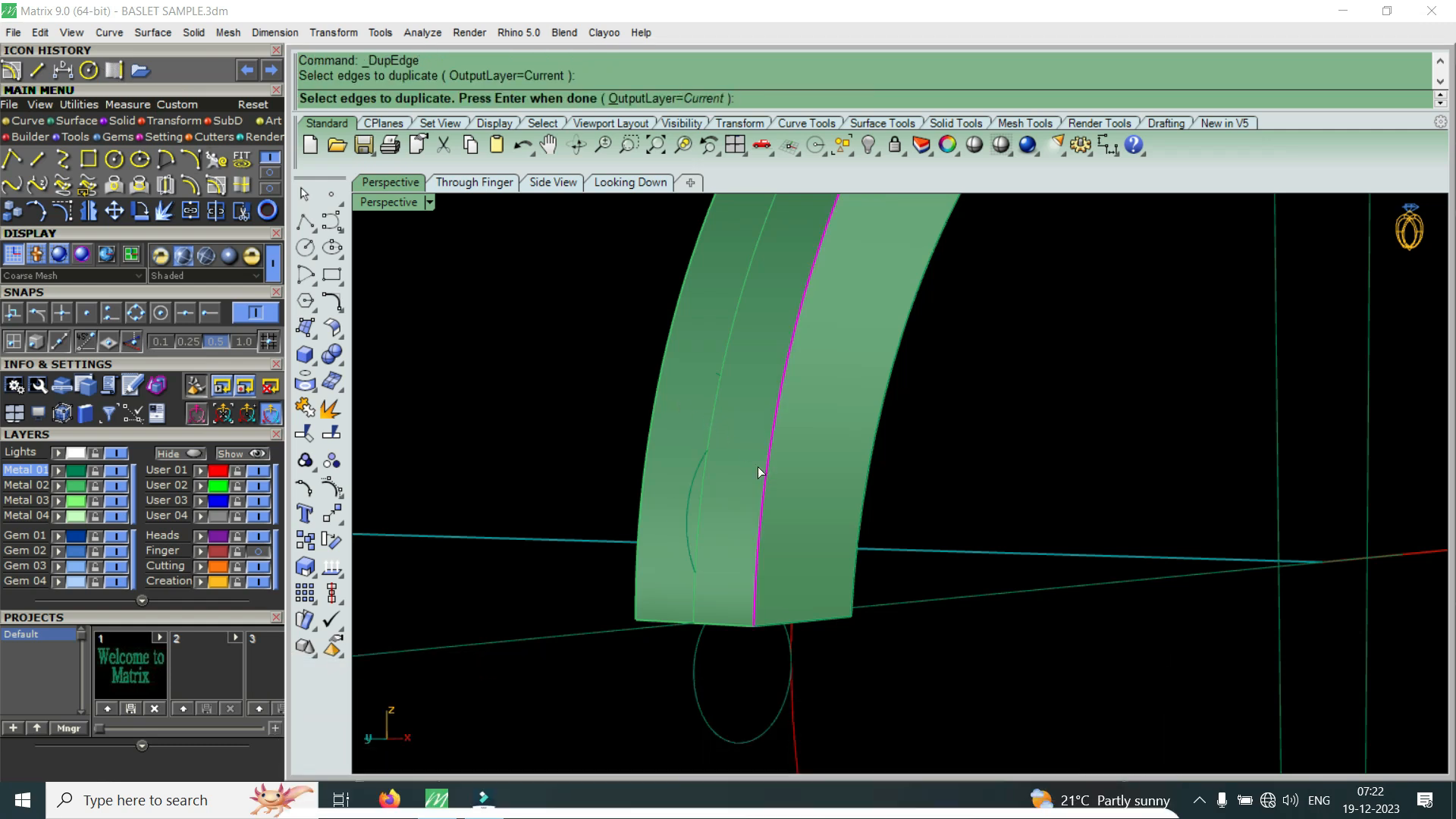
pyautogui.click(642, 458)
pyautogui.press('Return')
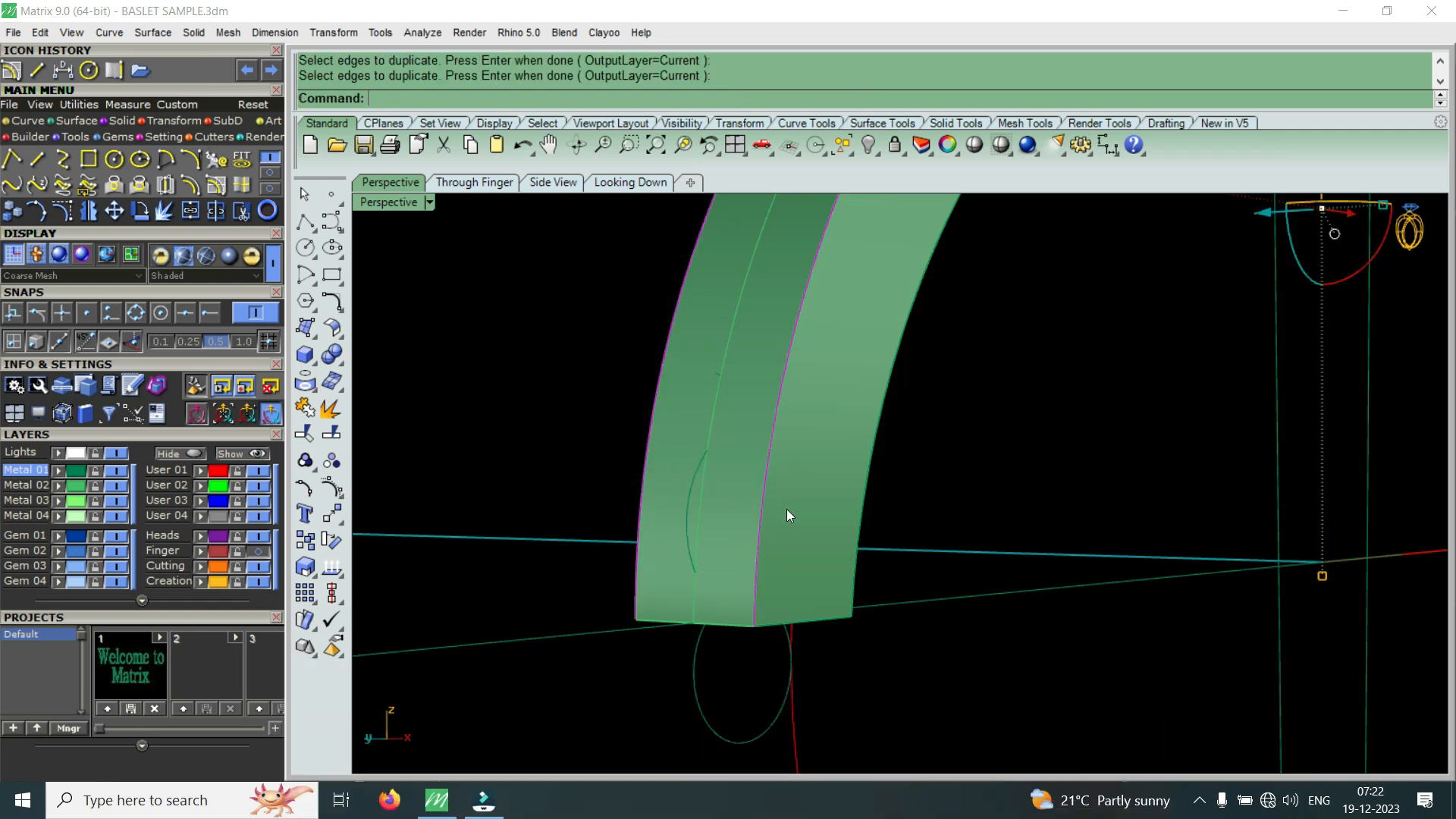
# - Offset the duplicated edge between the outer face and the band's side 0.6 mm inward on the outer face
pyautogui.click(763, 526)
pyautogui.click(816, 577)
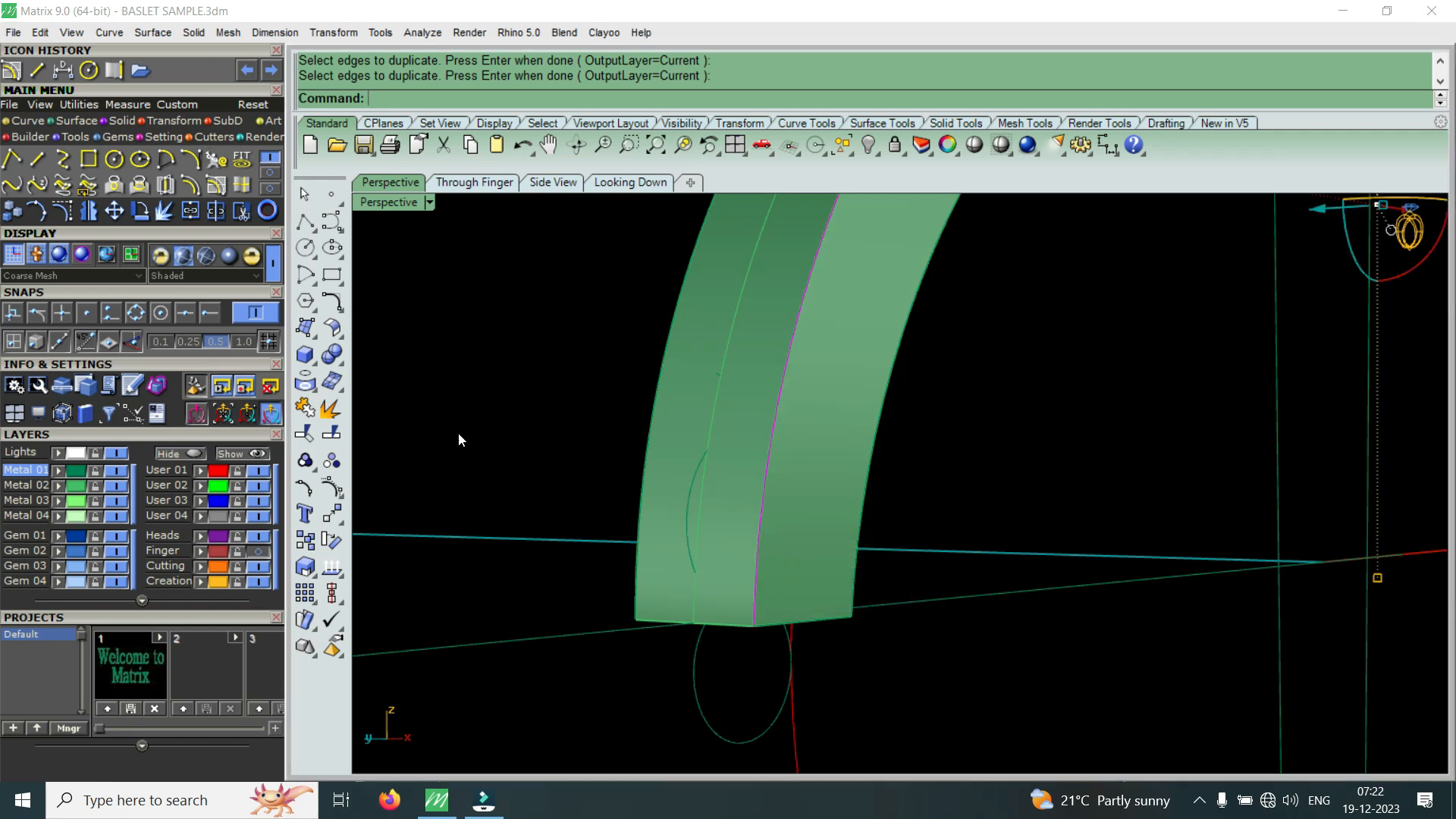
pyautogui.click(216, 185)
pyautogui.click(735, 381)
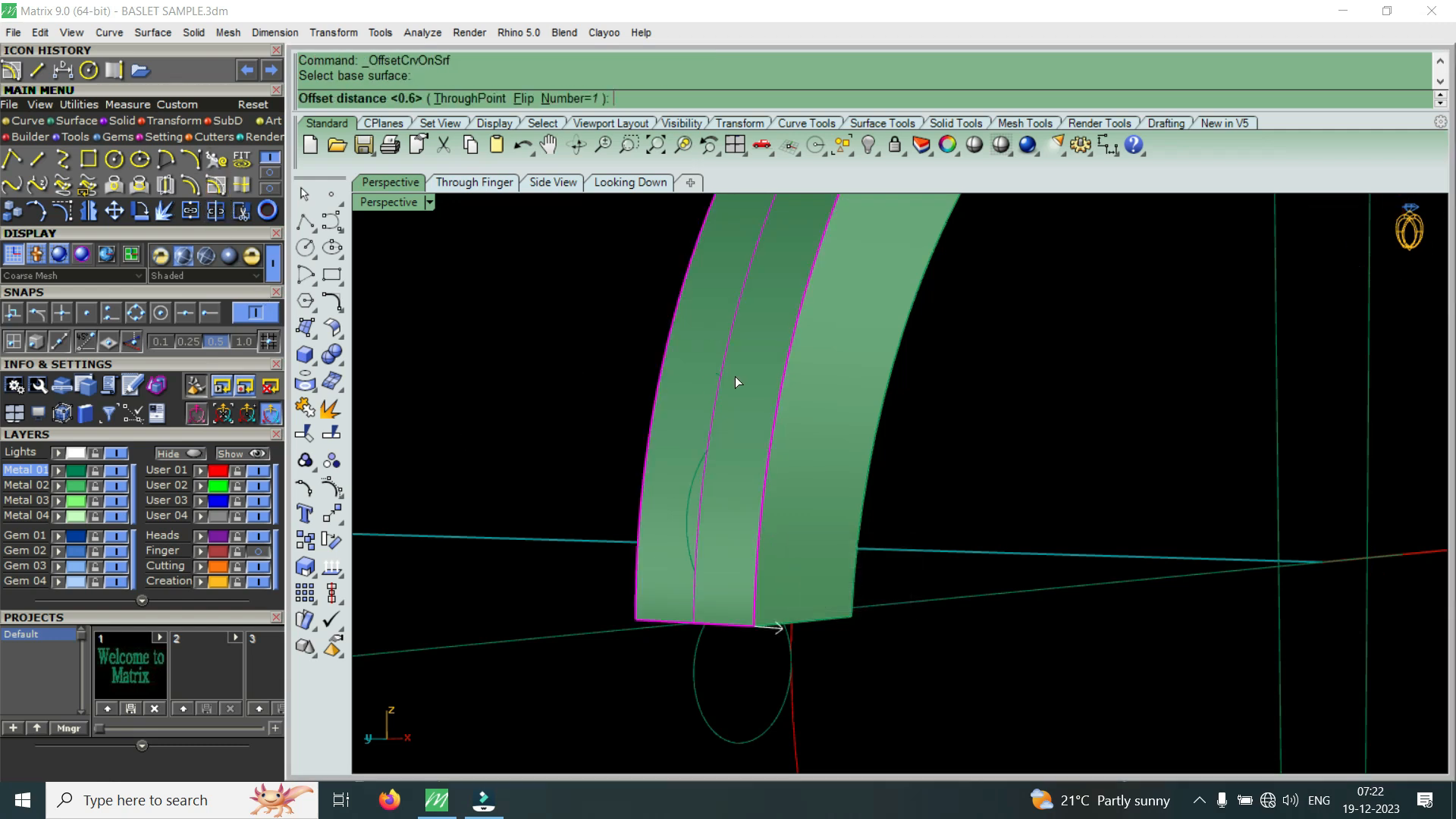
pyautogui.write('f')
pyautogui.press('Return')
pyautogui.write('f')
pyautogui.press('Return')
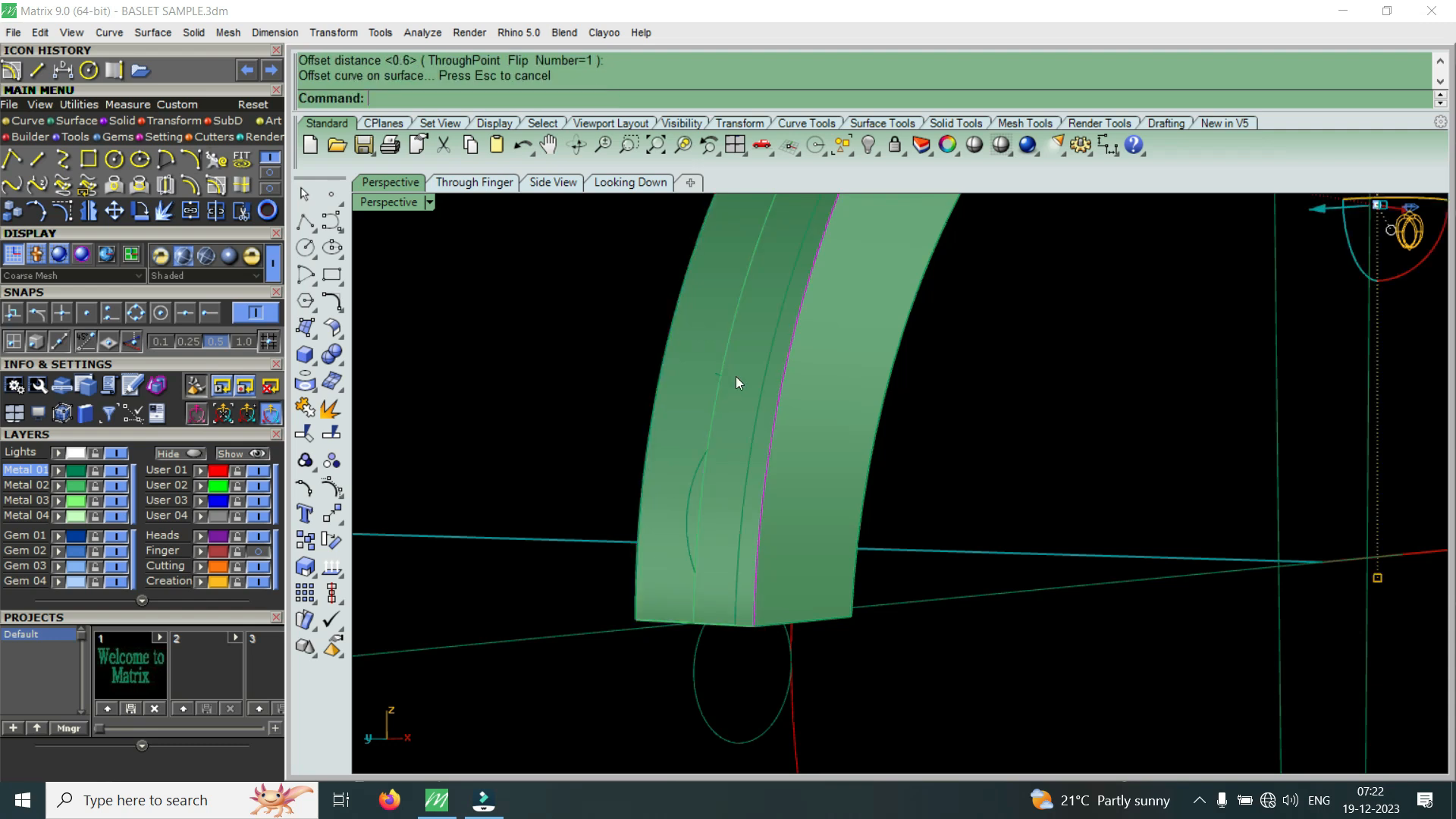
# - Offset the other duplicated edge 0.6 mm inward on the outer face
pyautogui.click(654, 400)
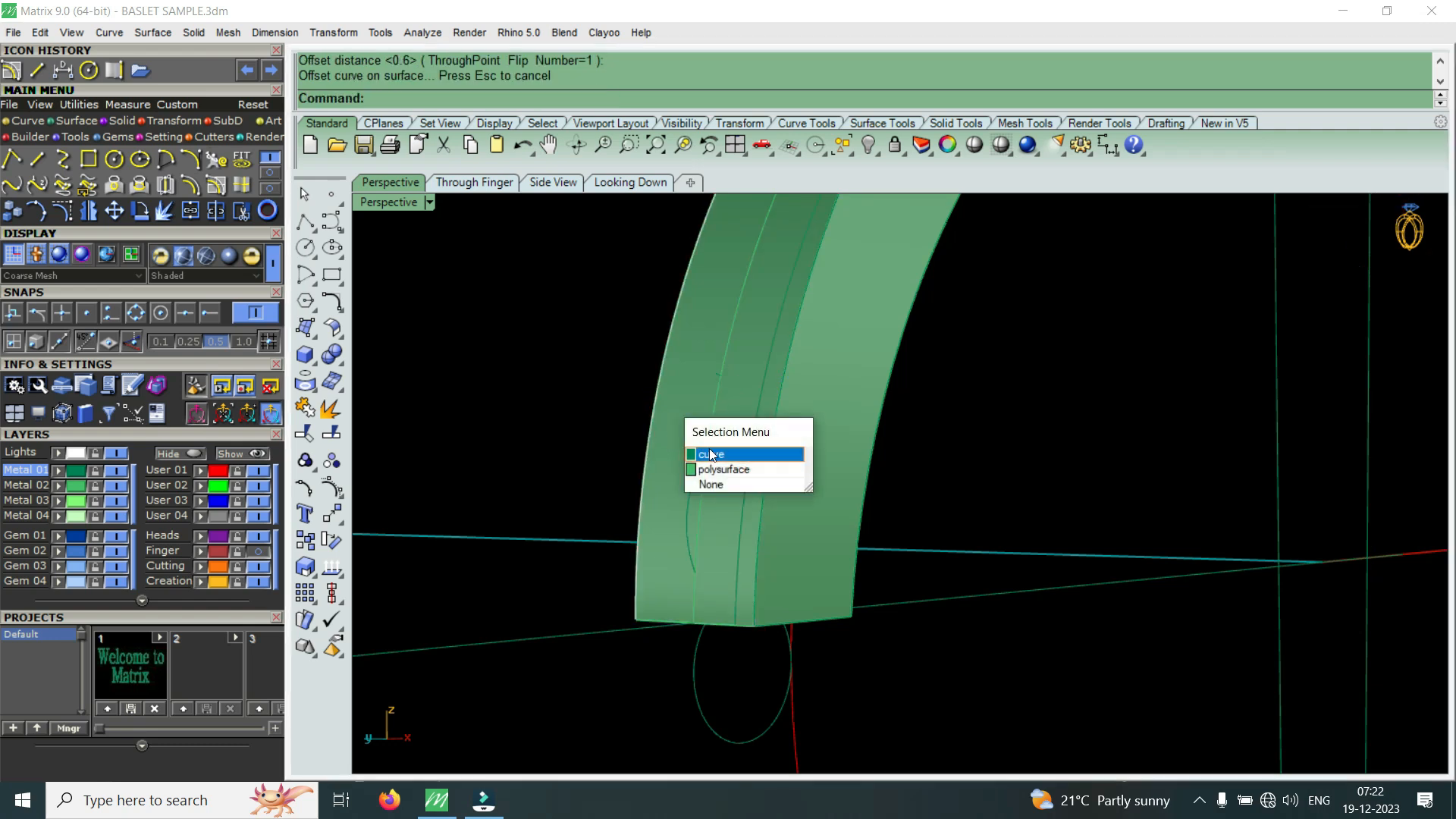
pyautogui.click(710, 454)
pyautogui.rightClick(725, 422)
pyautogui.click(720, 409)
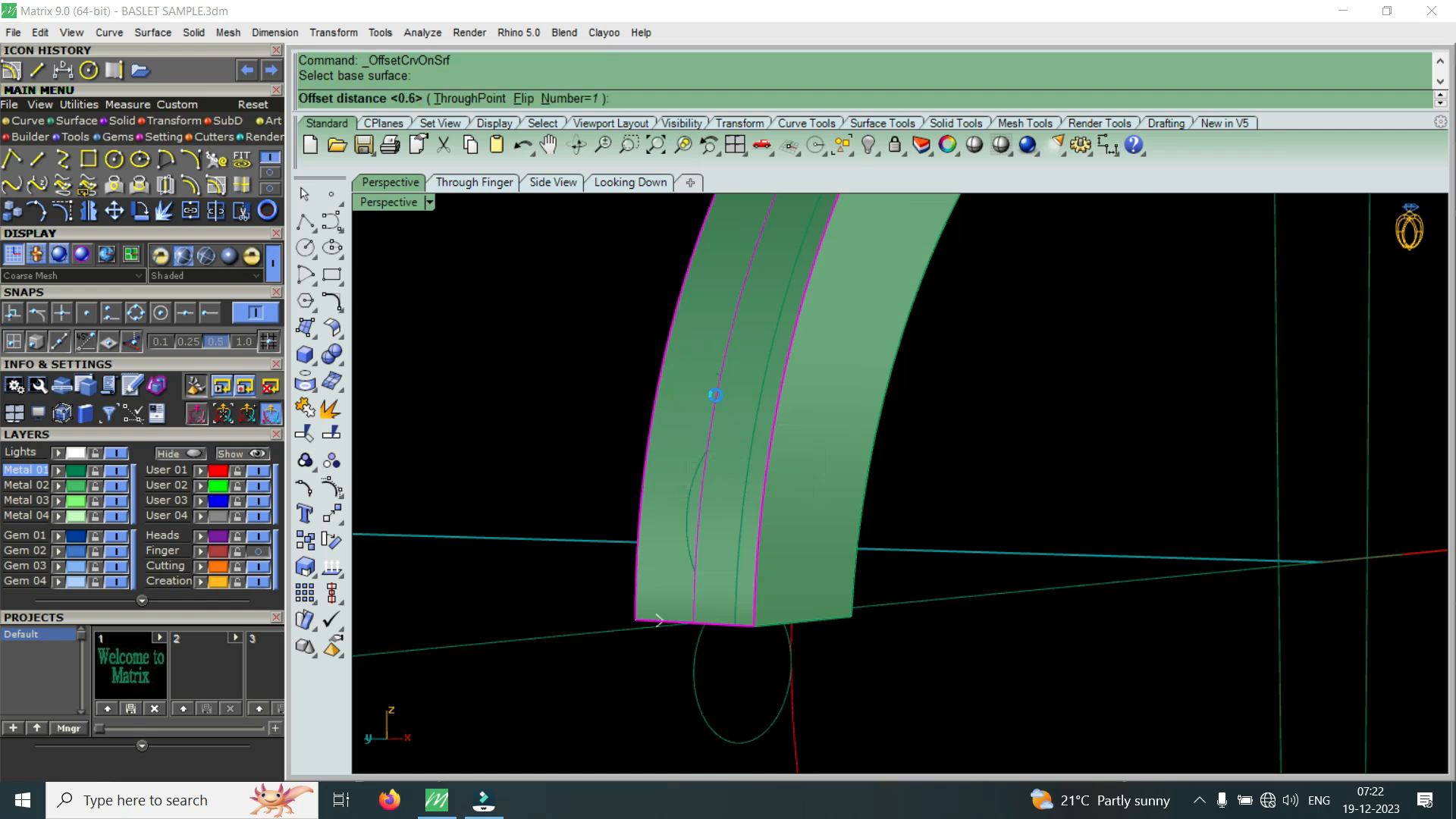
pyautogui.press('Return')
# - Extract a V-direction isocurve across the band's outer face where the slanted line meets it
pyautogui.scroll(-2, 751, 459)
pyautogui.moveTo(762, 475); pyautogui.dragTo(408, 311, button='right')
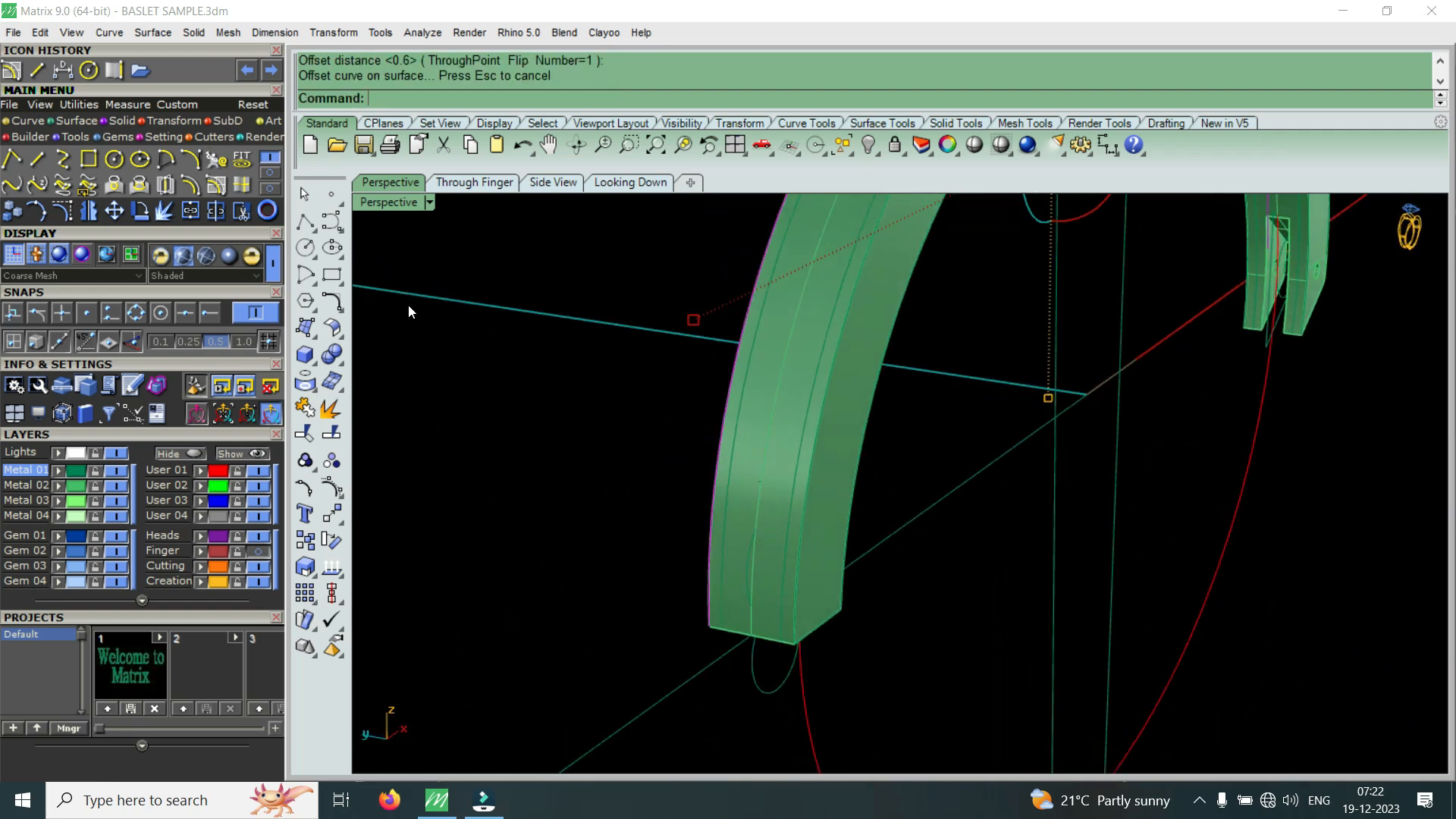
pyautogui.doubleClick(393, 202)
pyautogui.moveTo(1085, 387); pyautogui.dragTo(1047, 455, button='right')
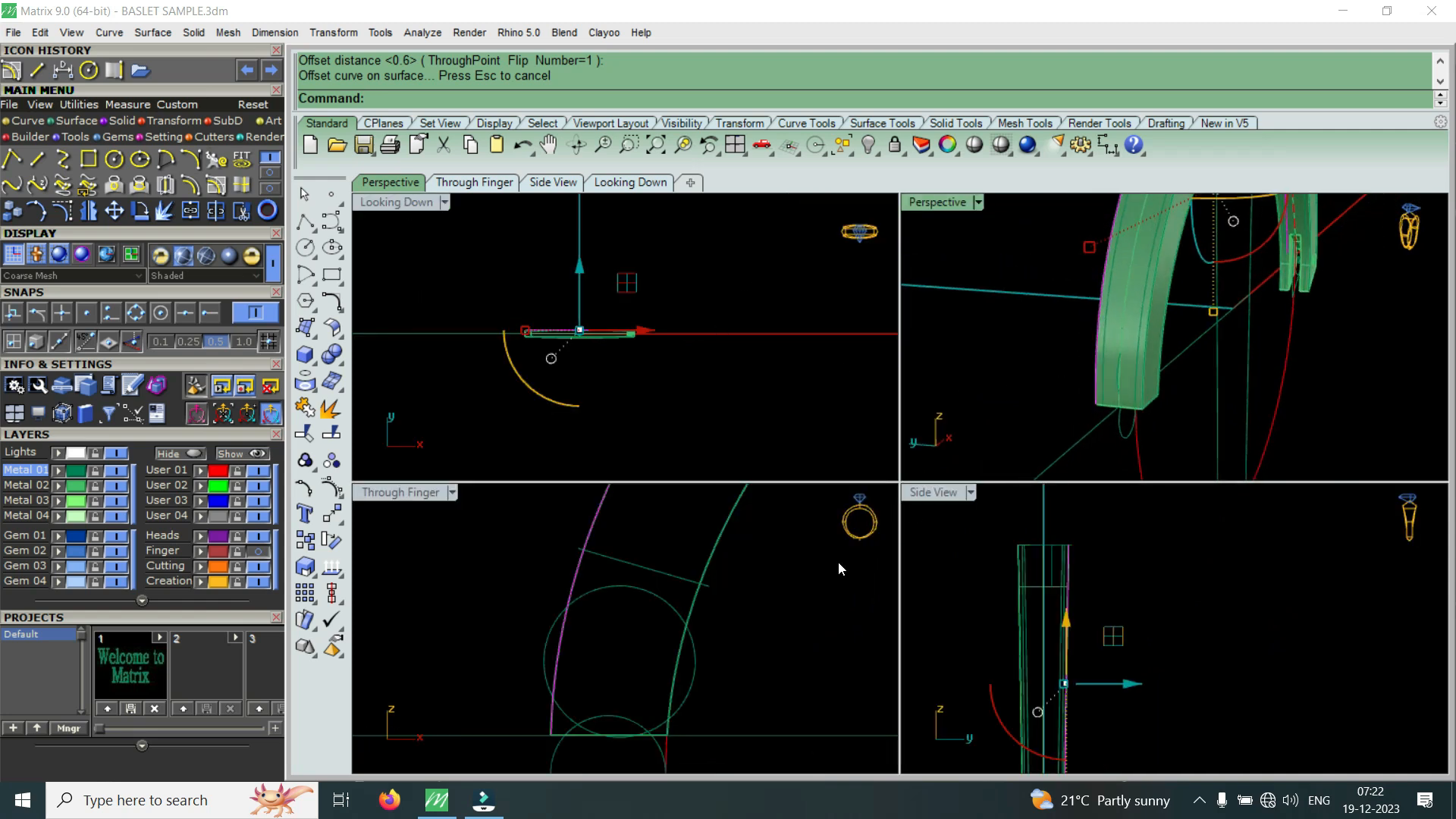
pyautogui.click(242, 184)
pyautogui.scroll(3, 1107, 341)
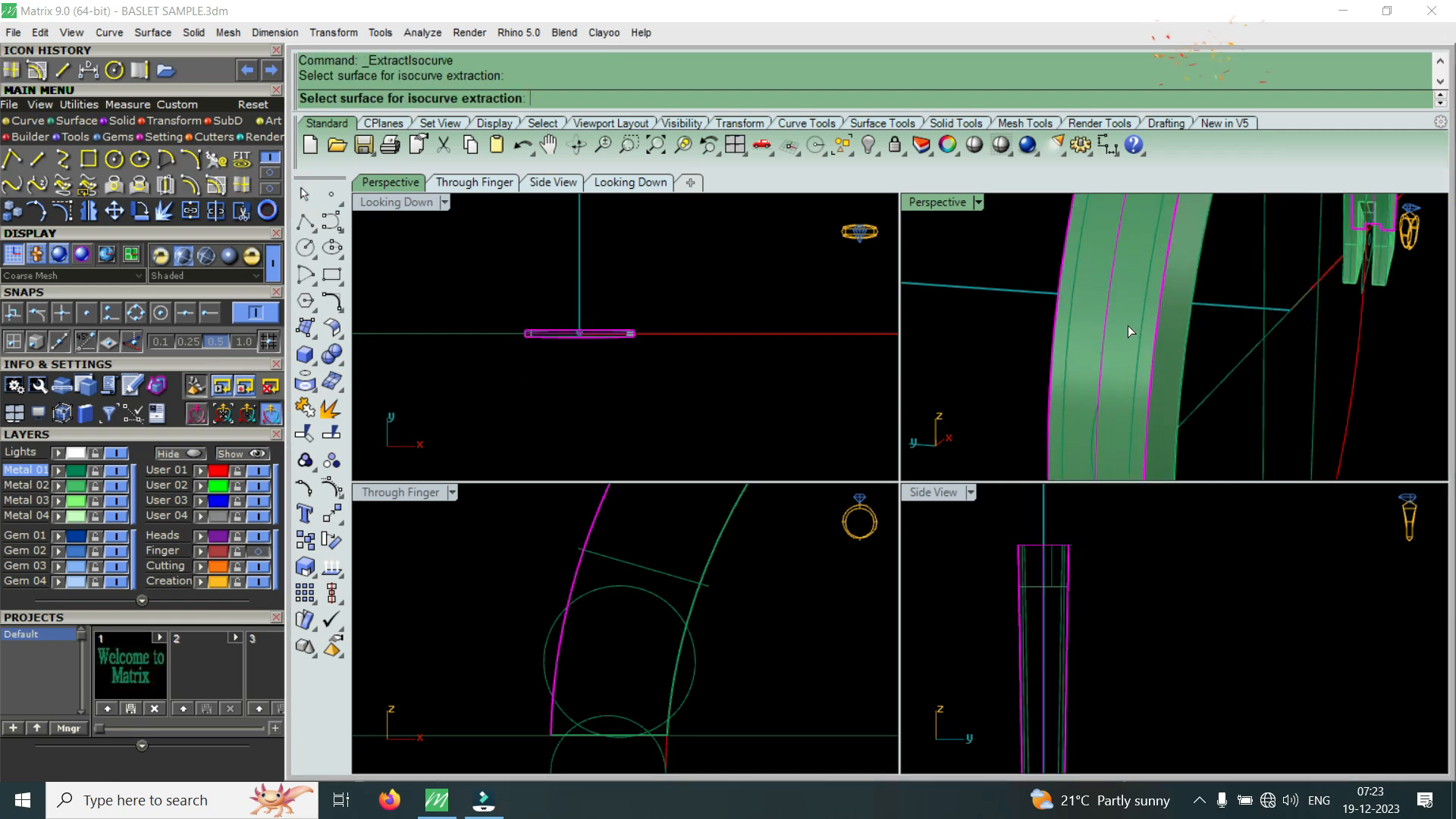
pyautogui.click(1127, 325)
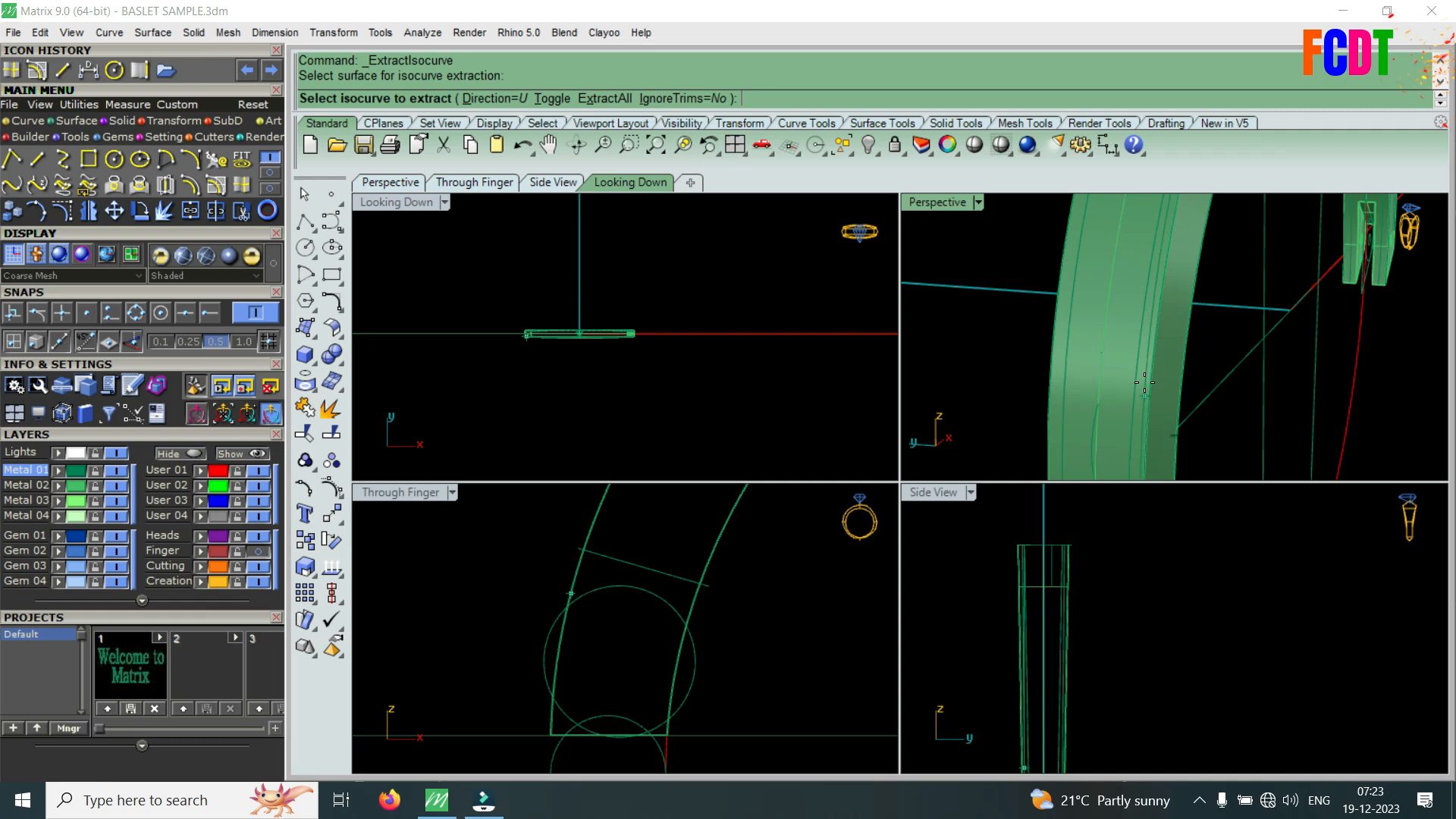
pyautogui.click(551, 102)
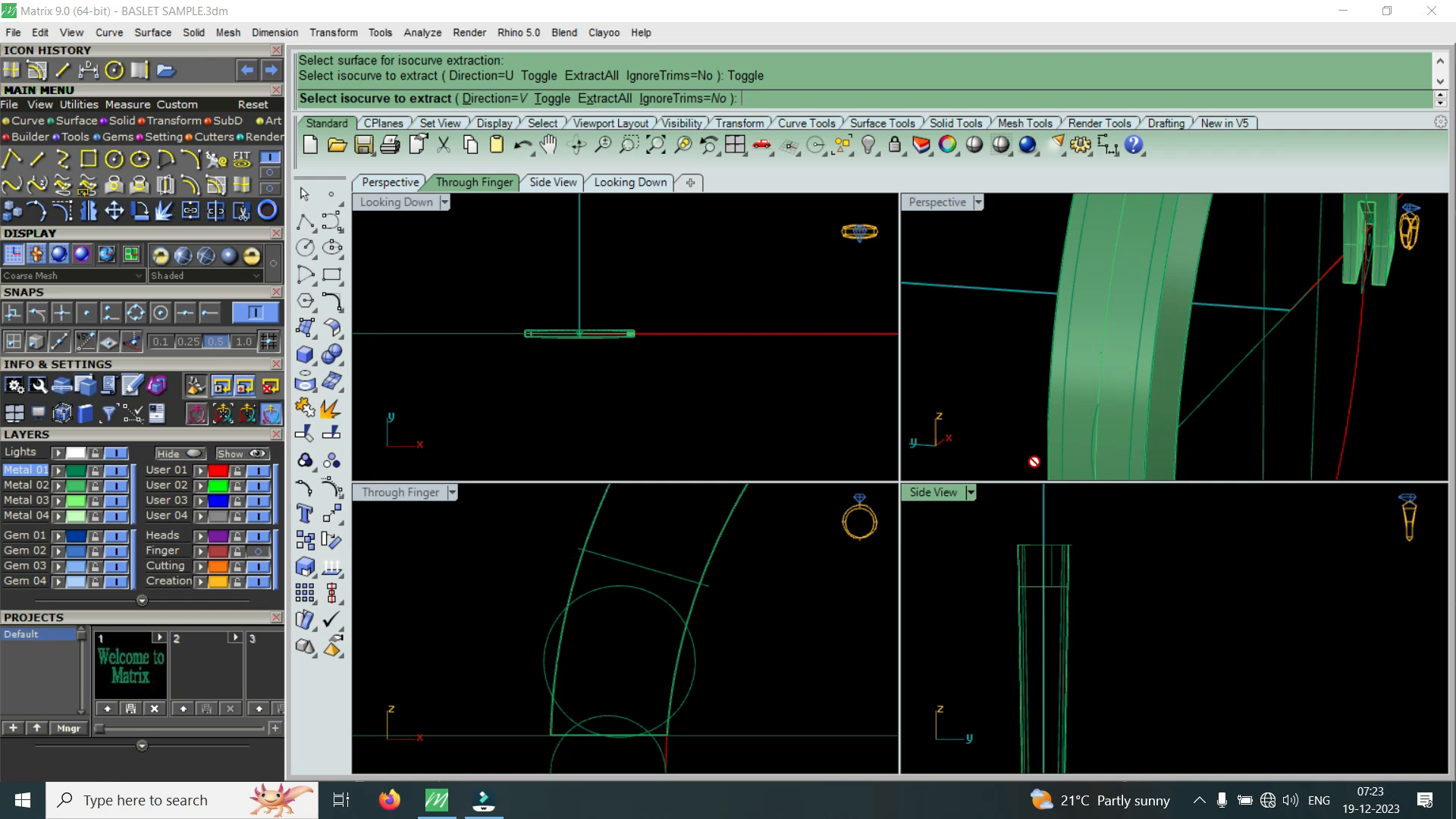
pyautogui.click(1103, 354)
pyautogui.press('Return')
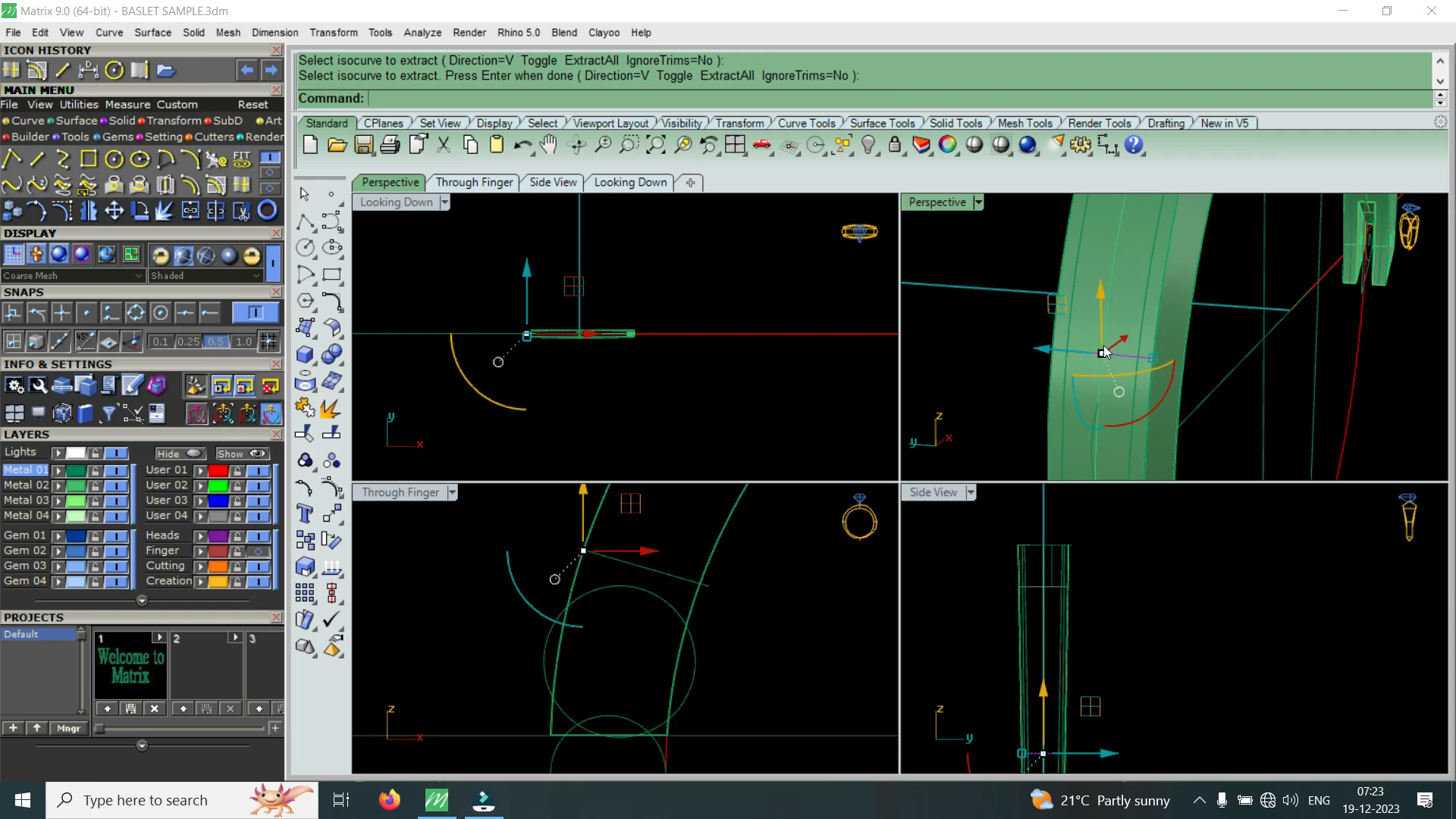
# - Extract a copy of the band's outer face as a separate surface and hide the Metal 02 layer
pyautogui.doubleClick(944, 202)
pyautogui.moveTo(944, 202); pyautogui.dragTo(859, 391, button='right')
pyautogui.scroll(2, 768, 485)
pyautogui.press('Escape')
pyautogui.scroll(3, 789, 501)
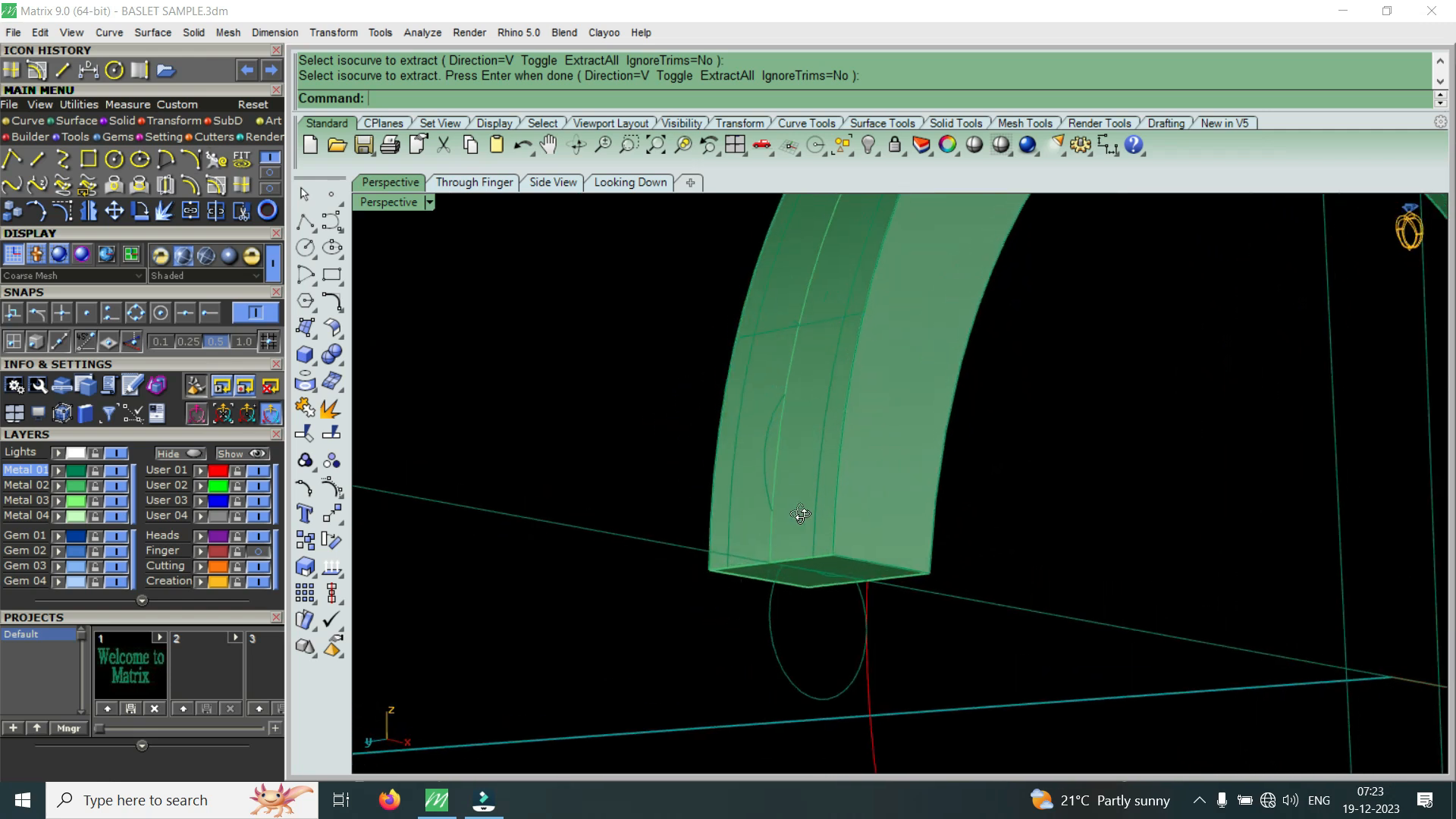
pyautogui.click(124, 122)
pyautogui.click(142, 160)
pyautogui.click(862, 399)
pyautogui.press('Return')
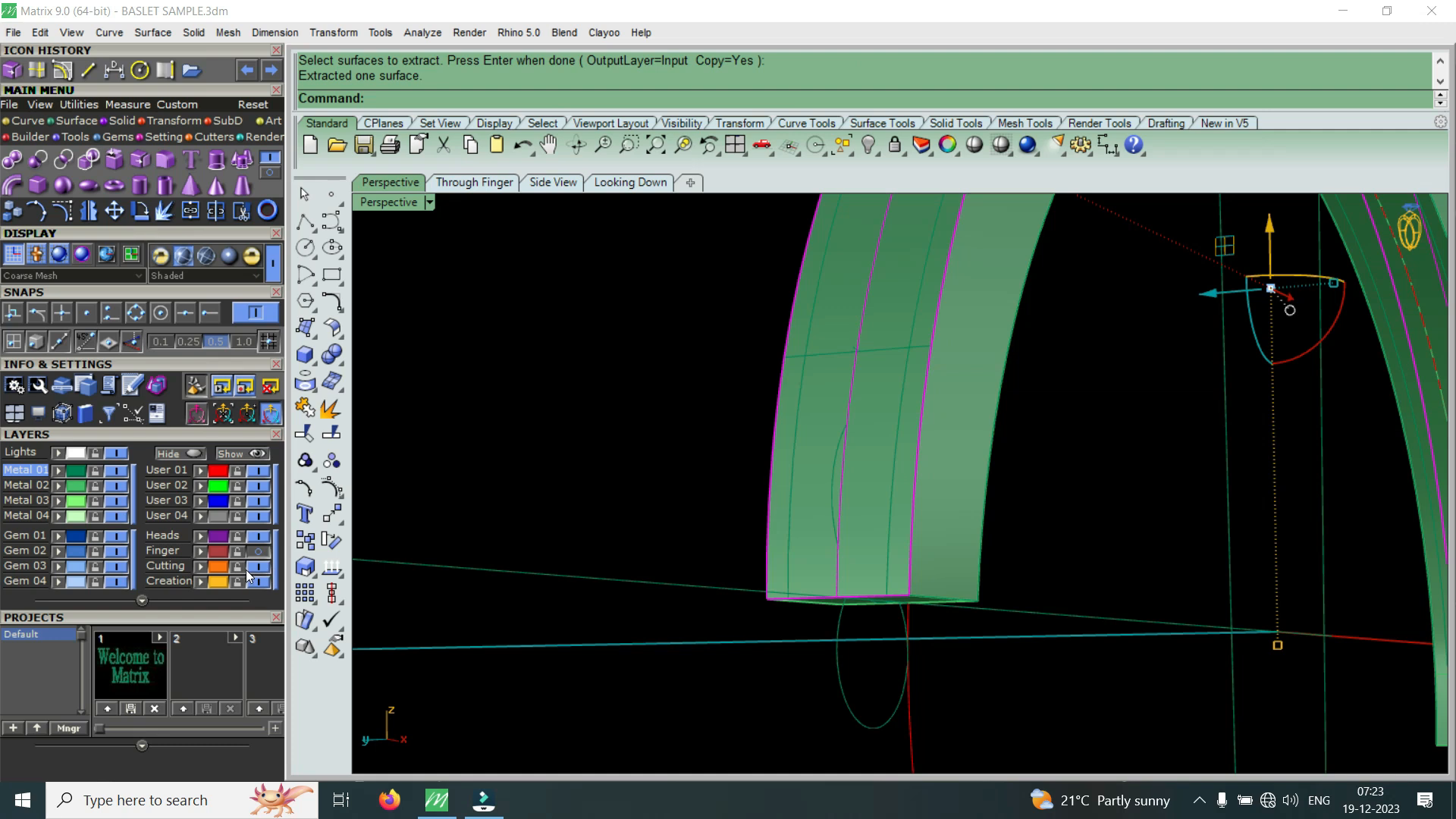
pyautogui.click(402, 518)
pyautogui.click(116, 485)
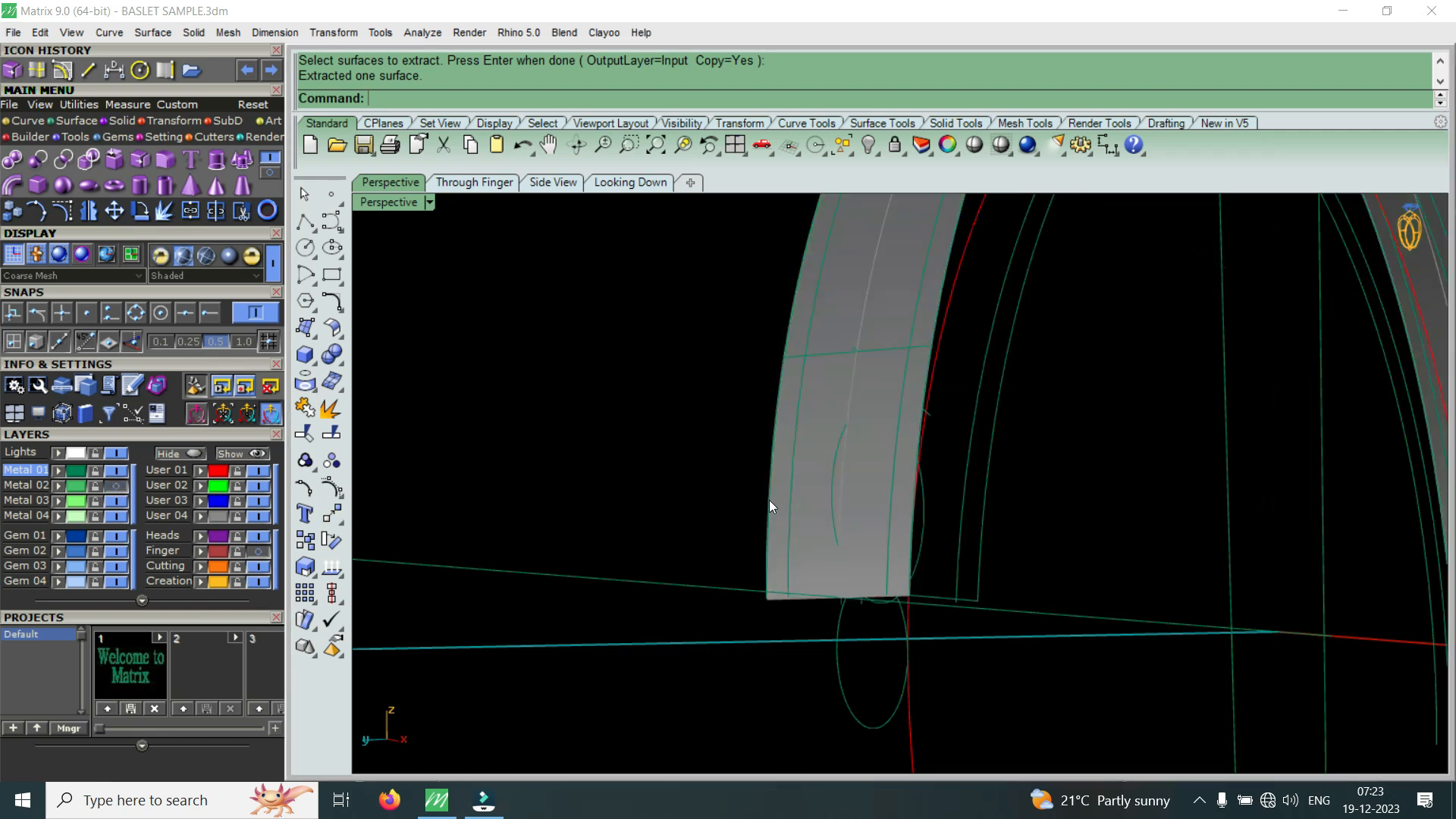
# - Trim the extracted outer surface with the crosswise isocurve and both offset curves, keeping only the middle strip at the band's end
pyautogui.click(869, 351)
pyautogui.scroll(5, 937, 416)
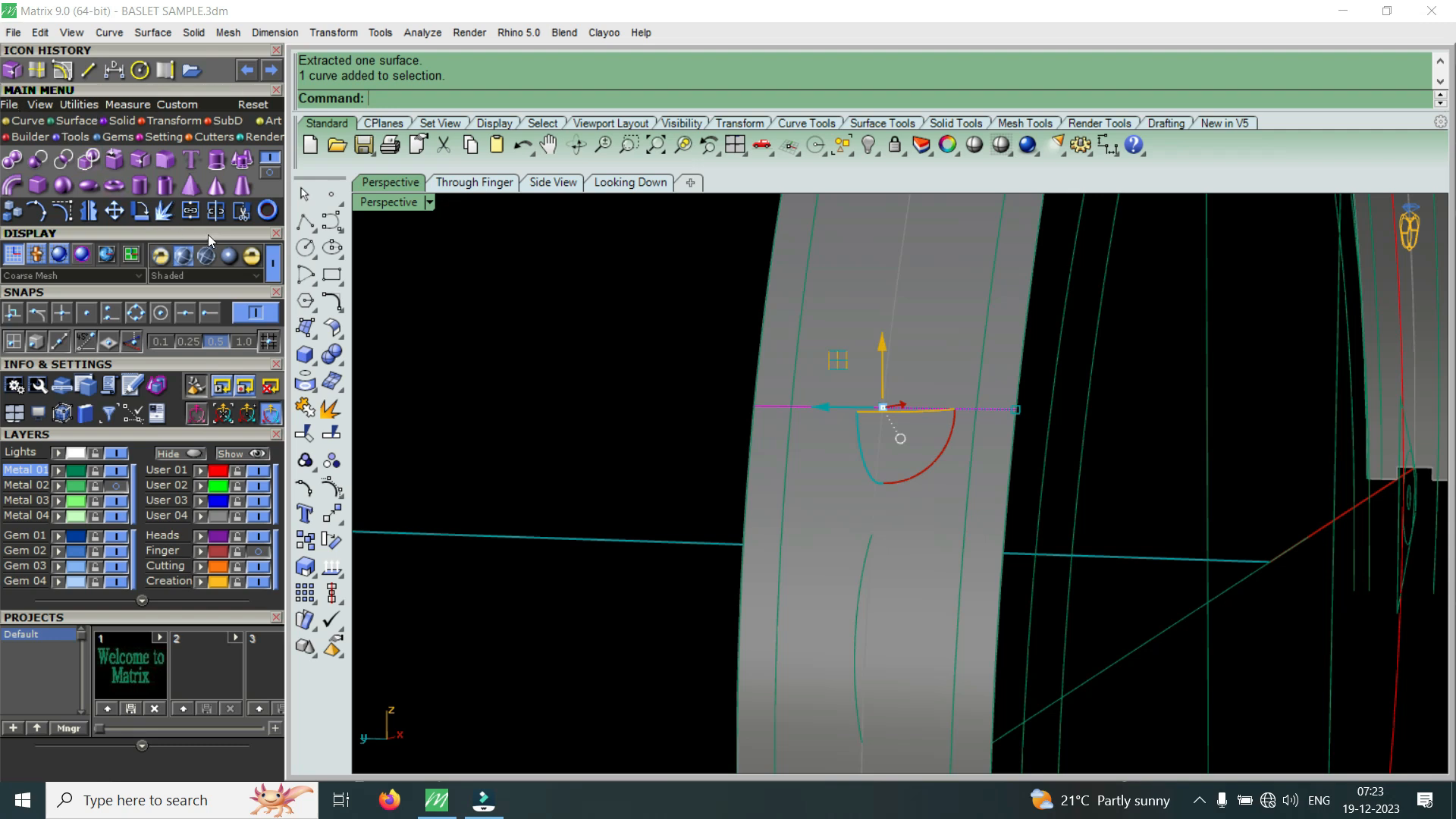
pyautogui.click(967, 479)
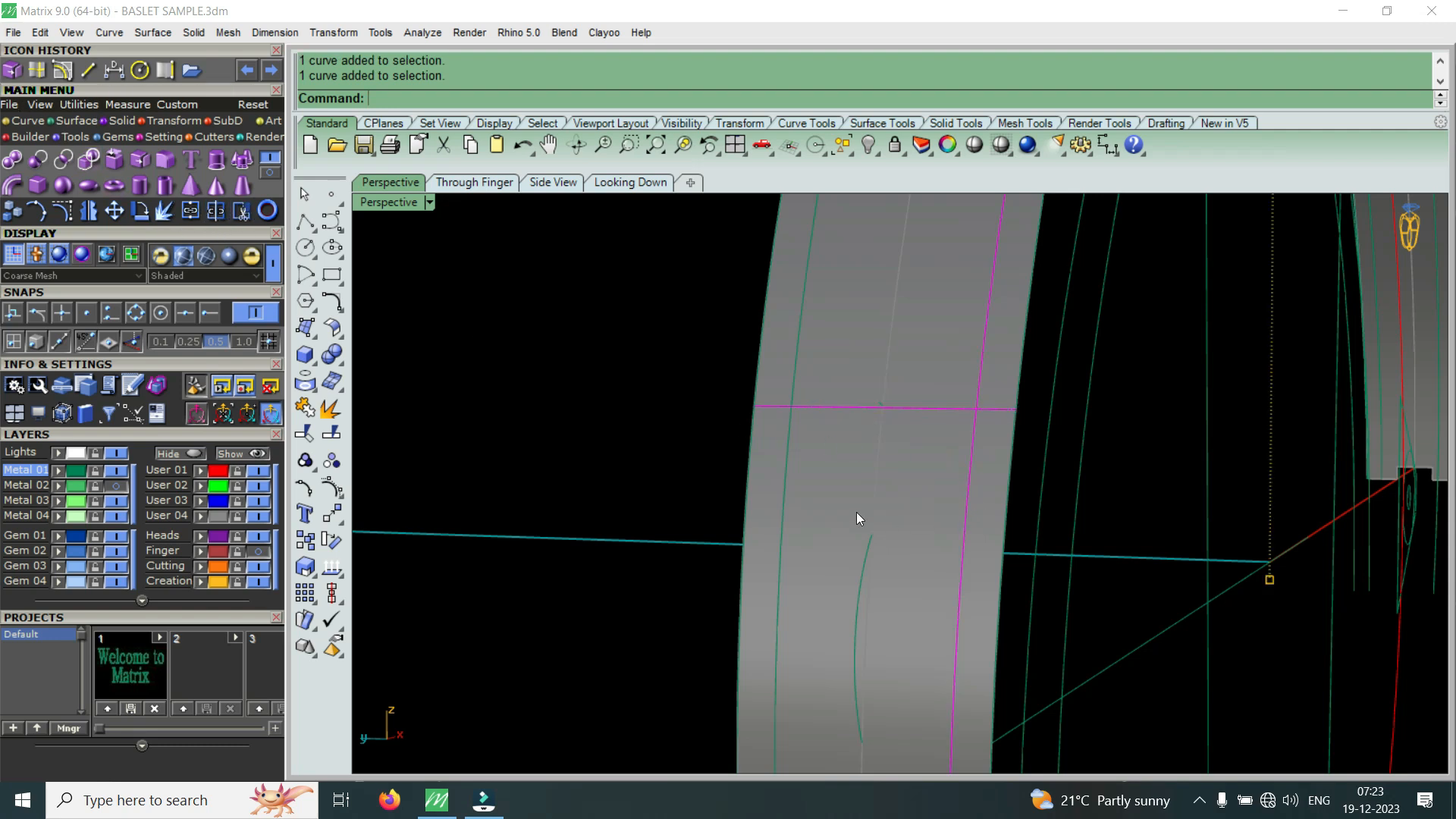
pyautogui.click(782, 510)
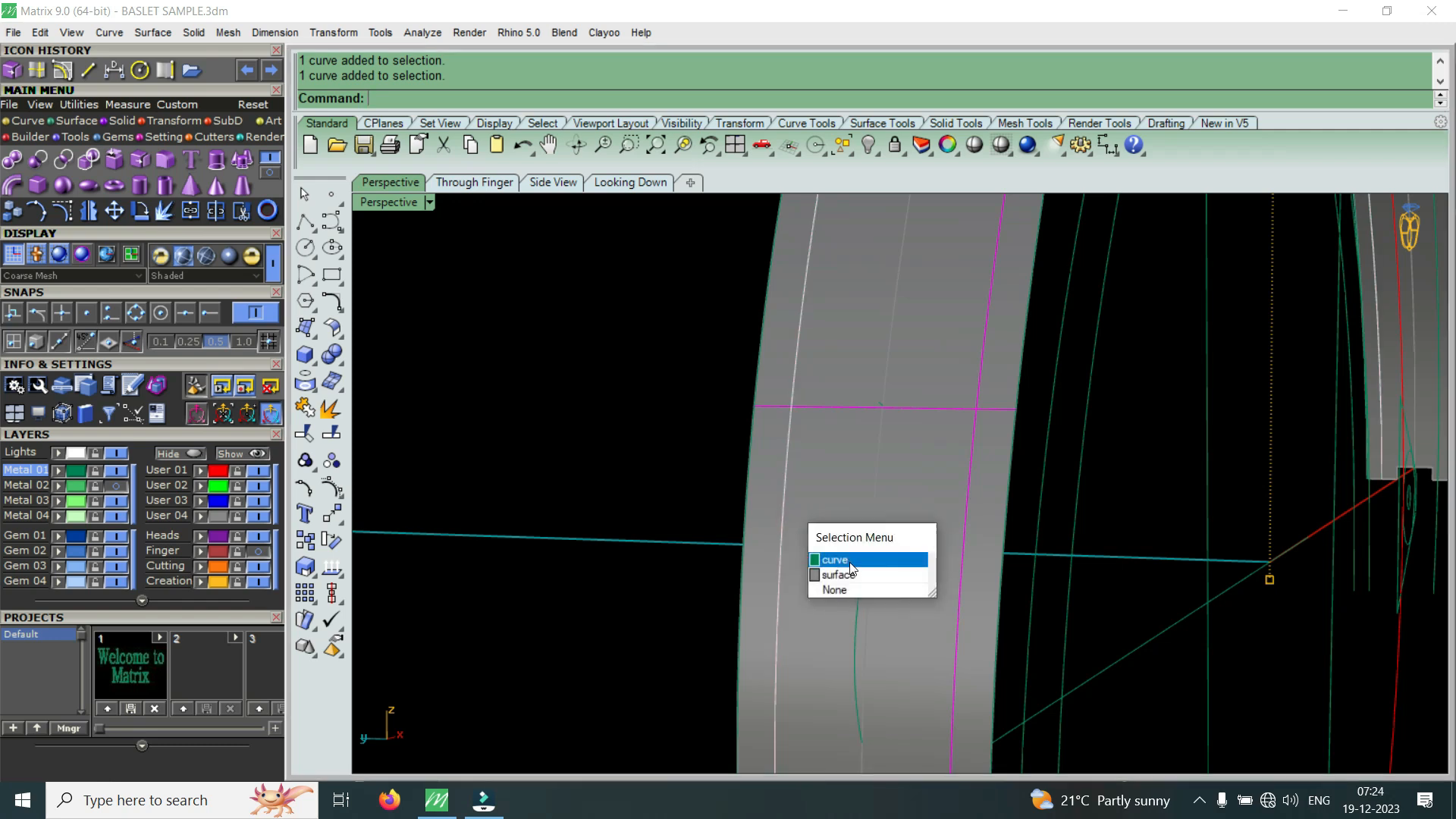
pyautogui.click(842, 556)
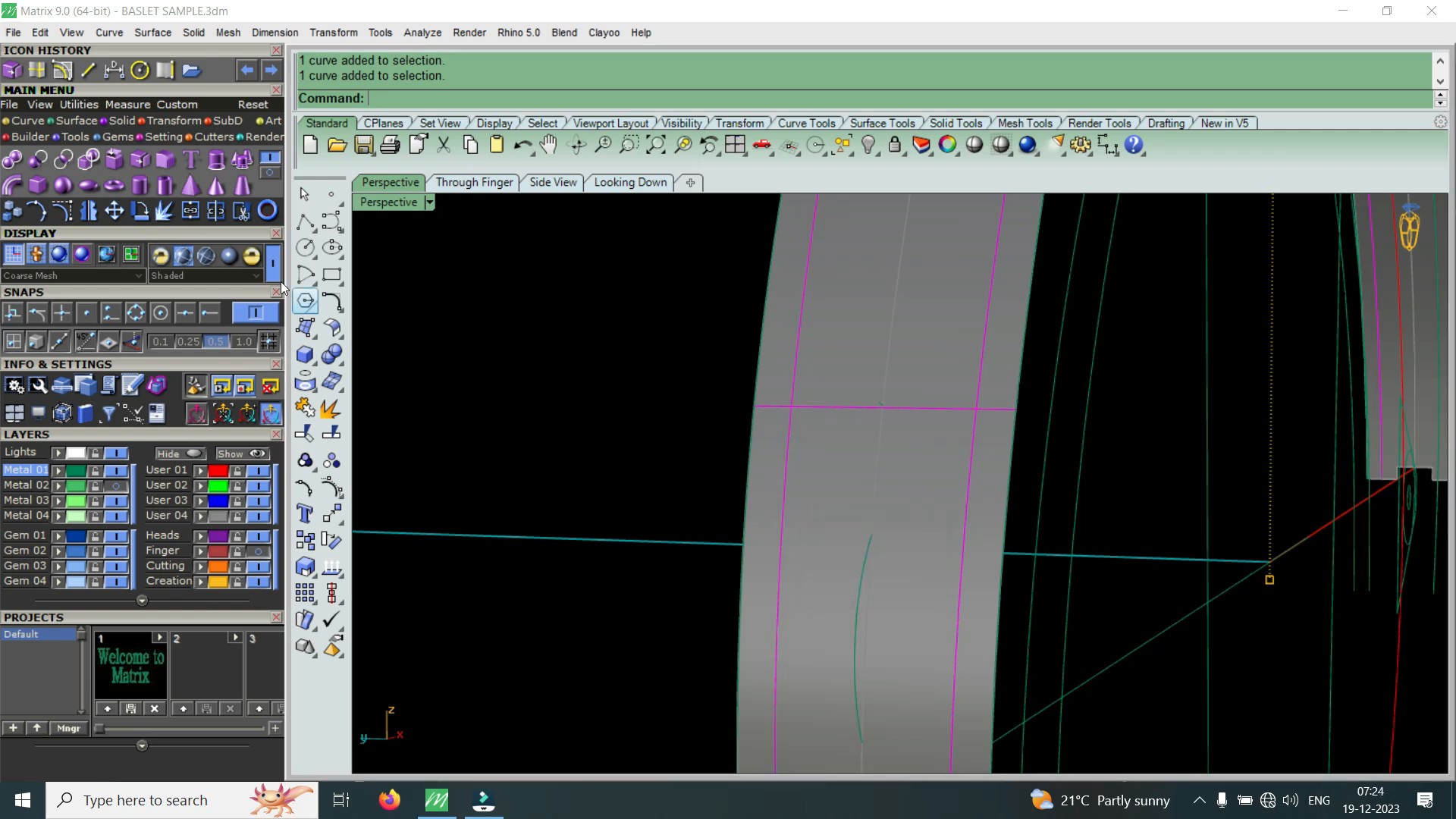
pyautogui.click(240, 211)
pyautogui.scroll(2, 1012, 412)
pyautogui.click(998, 417)
pyautogui.click(1004, 367)
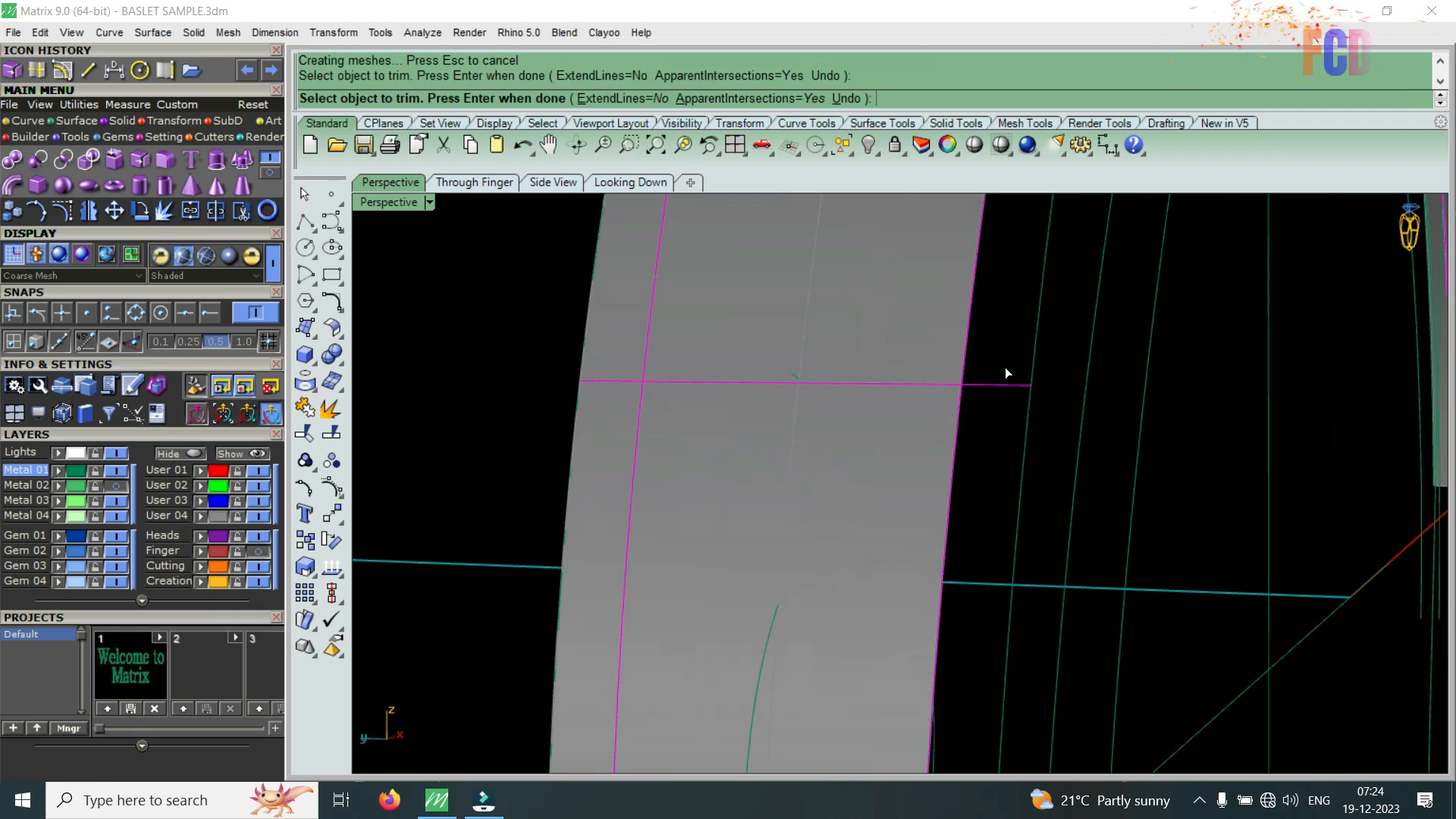
pyautogui.click(910, 343)
pyautogui.click(650, 342)
pyautogui.scroll(-3, 622, 431)
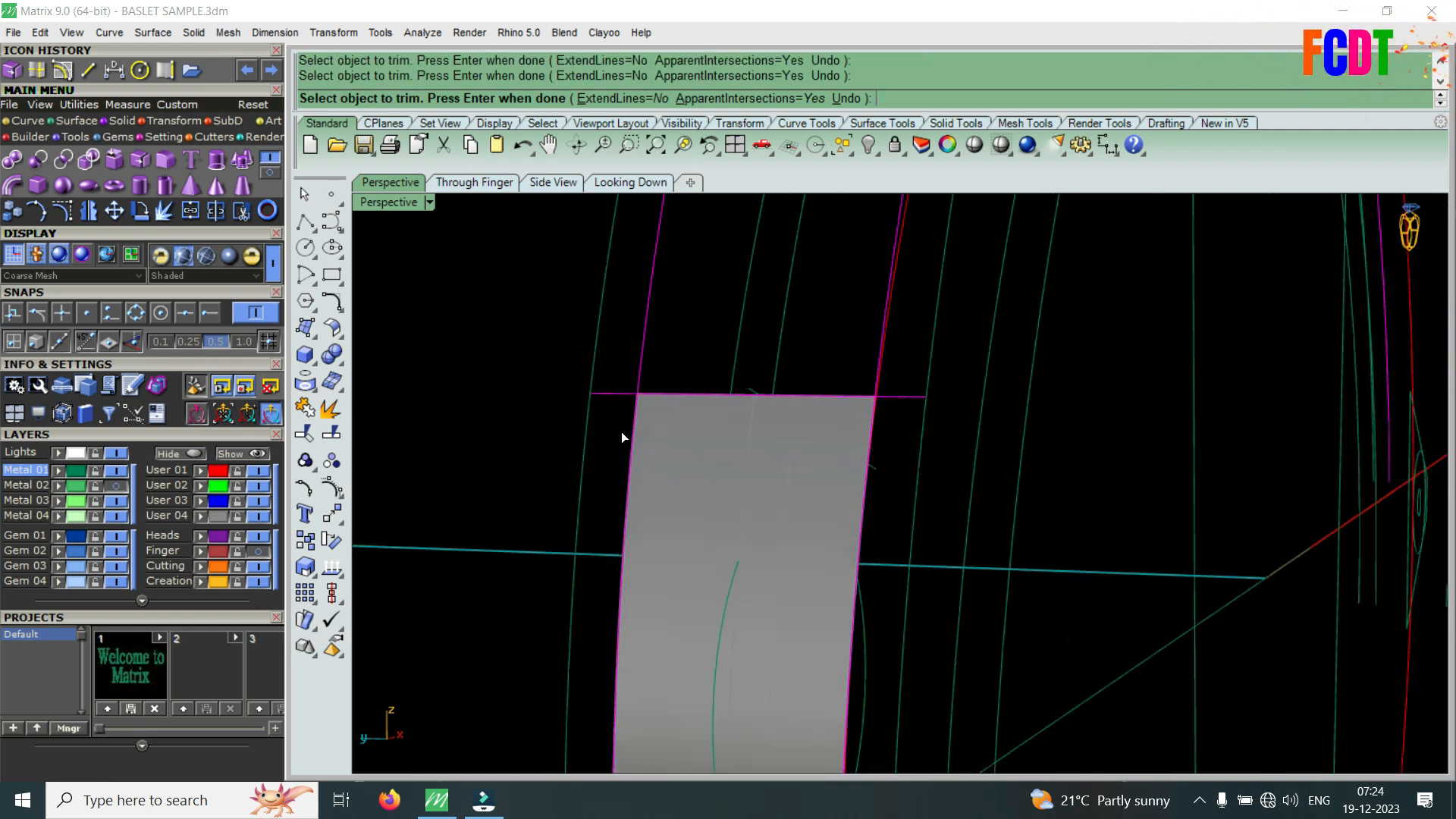
pyautogui.scroll(1, 676, 516)
pyautogui.press('Return')
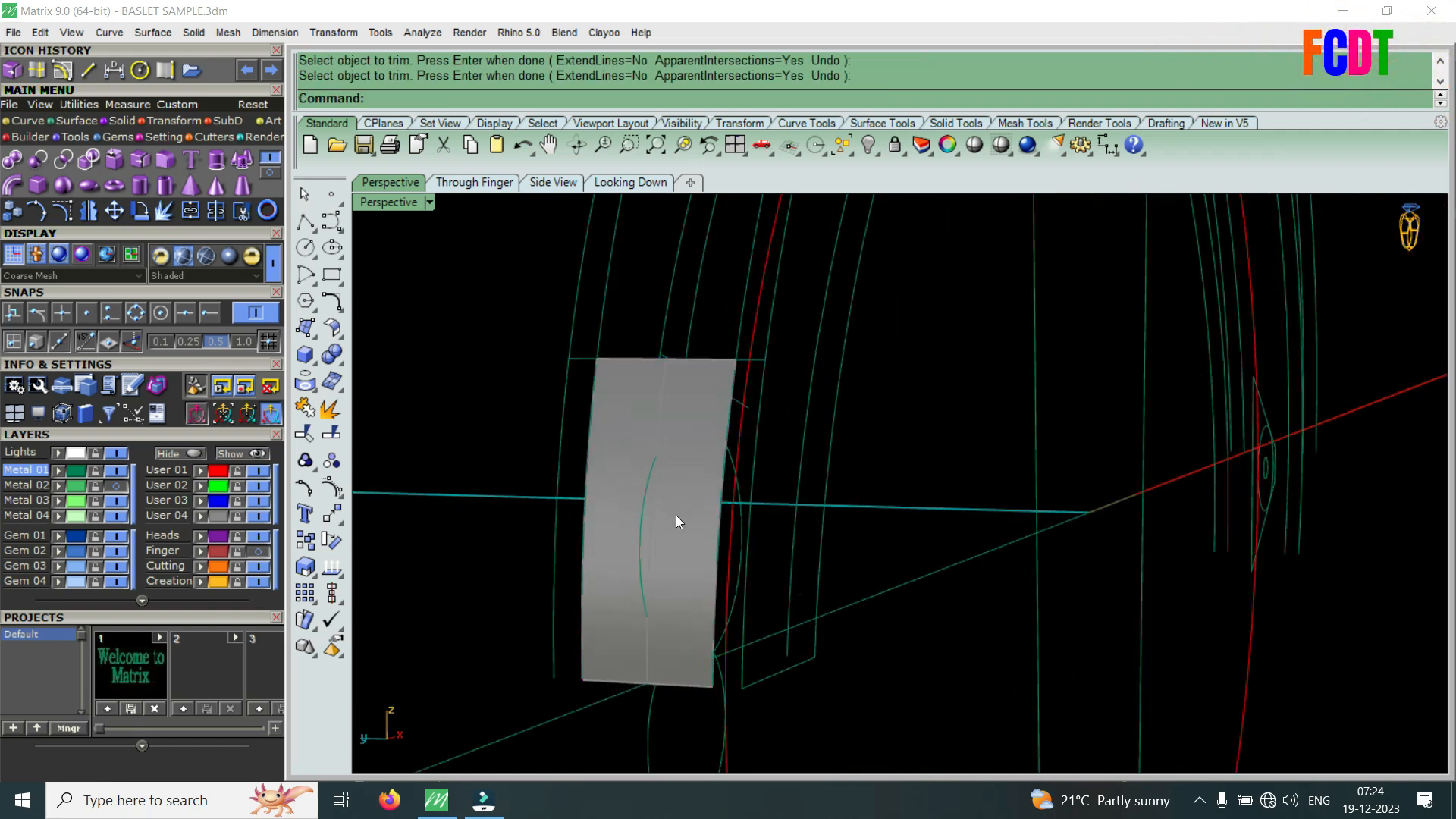
pyautogui.scroll(-2, 863, 577)
pyautogui.moveTo(862, 578); pyautogui.dragTo(717, 519, button='right')
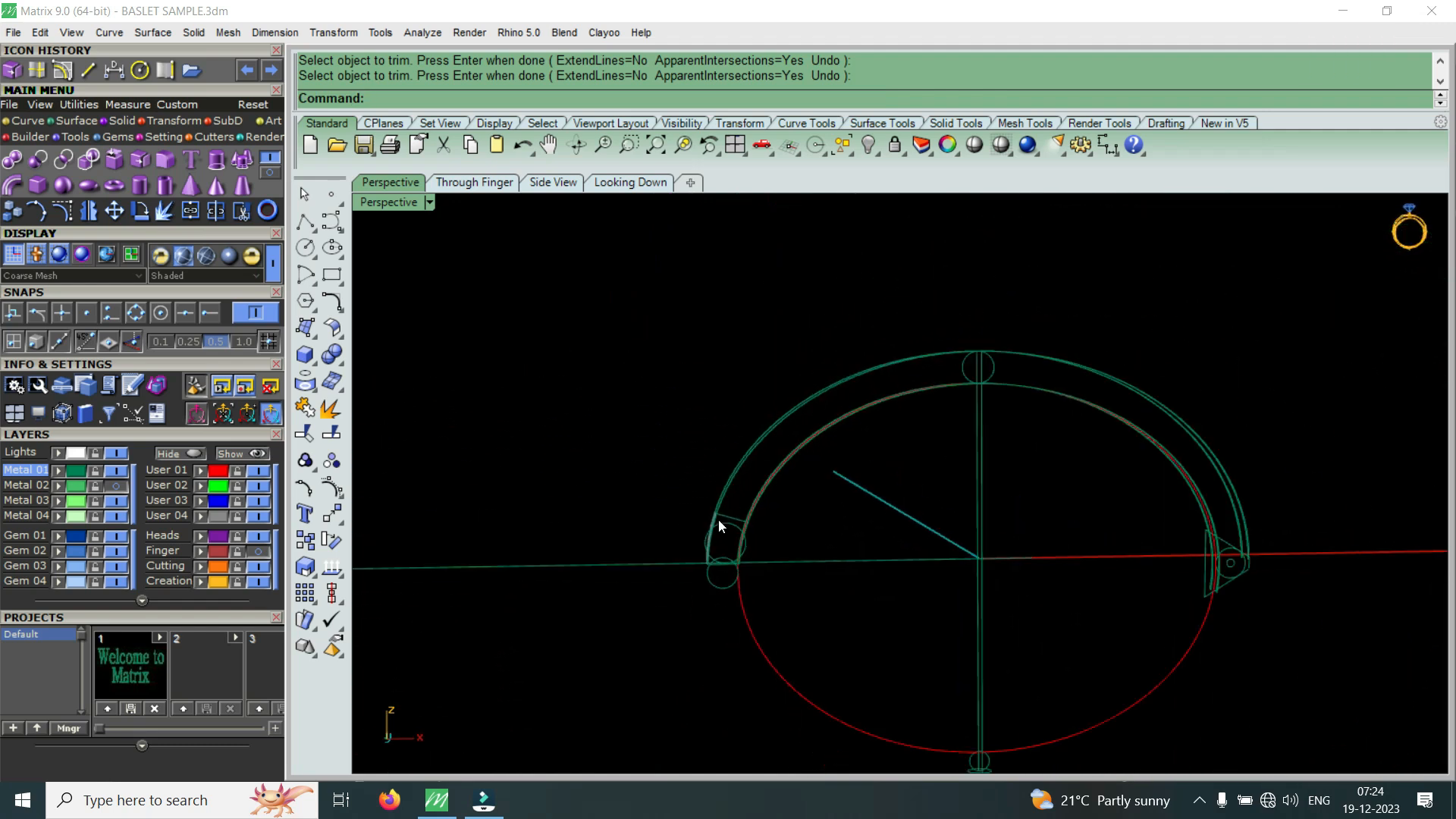
pyautogui.scroll(2, 893, 432)
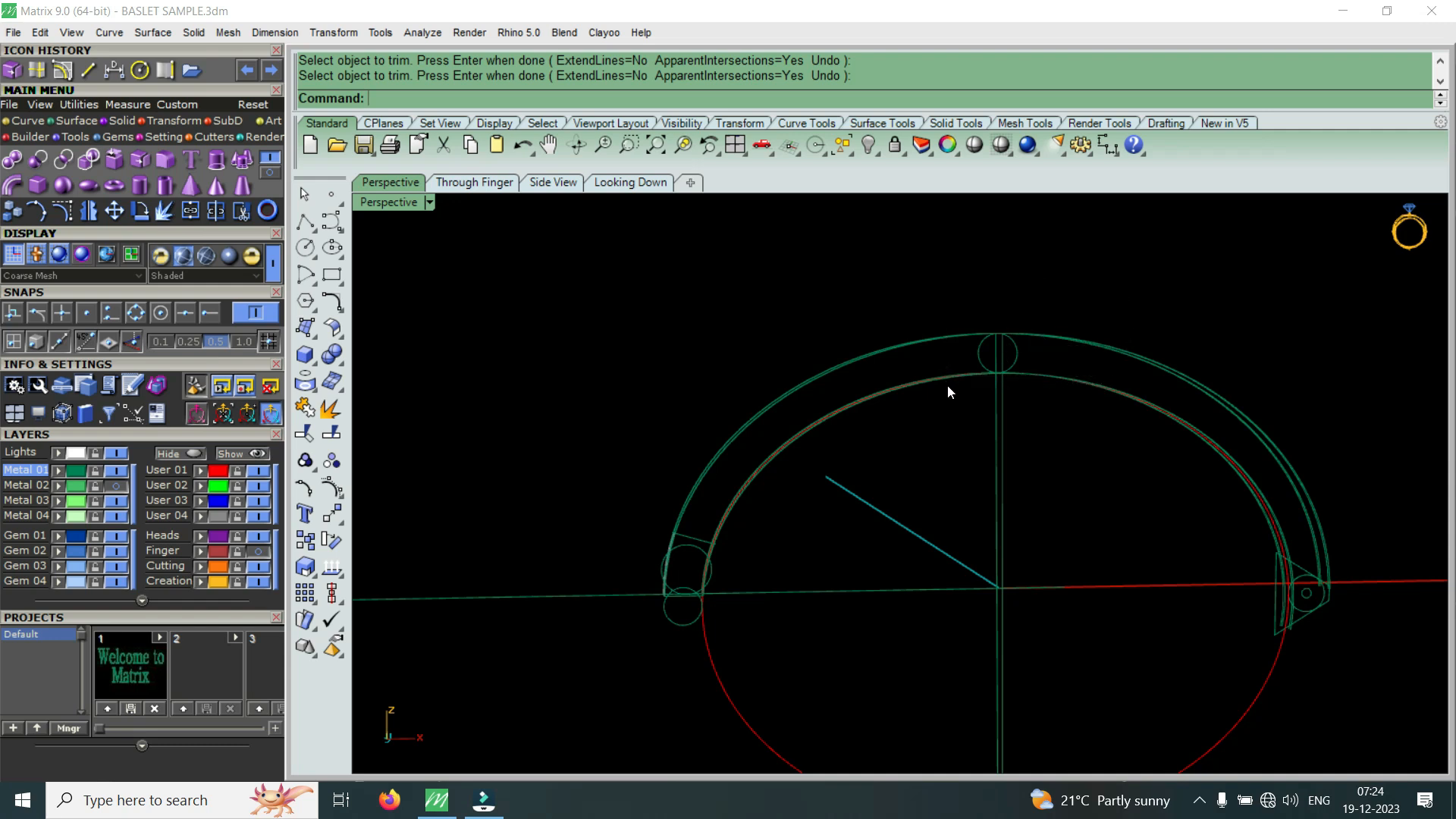
# - Delete the leftover construction curves crossing the bracelet's top, keeping the red circle
pyautogui.moveTo(1078, 276); pyautogui.dragTo(954, 379)
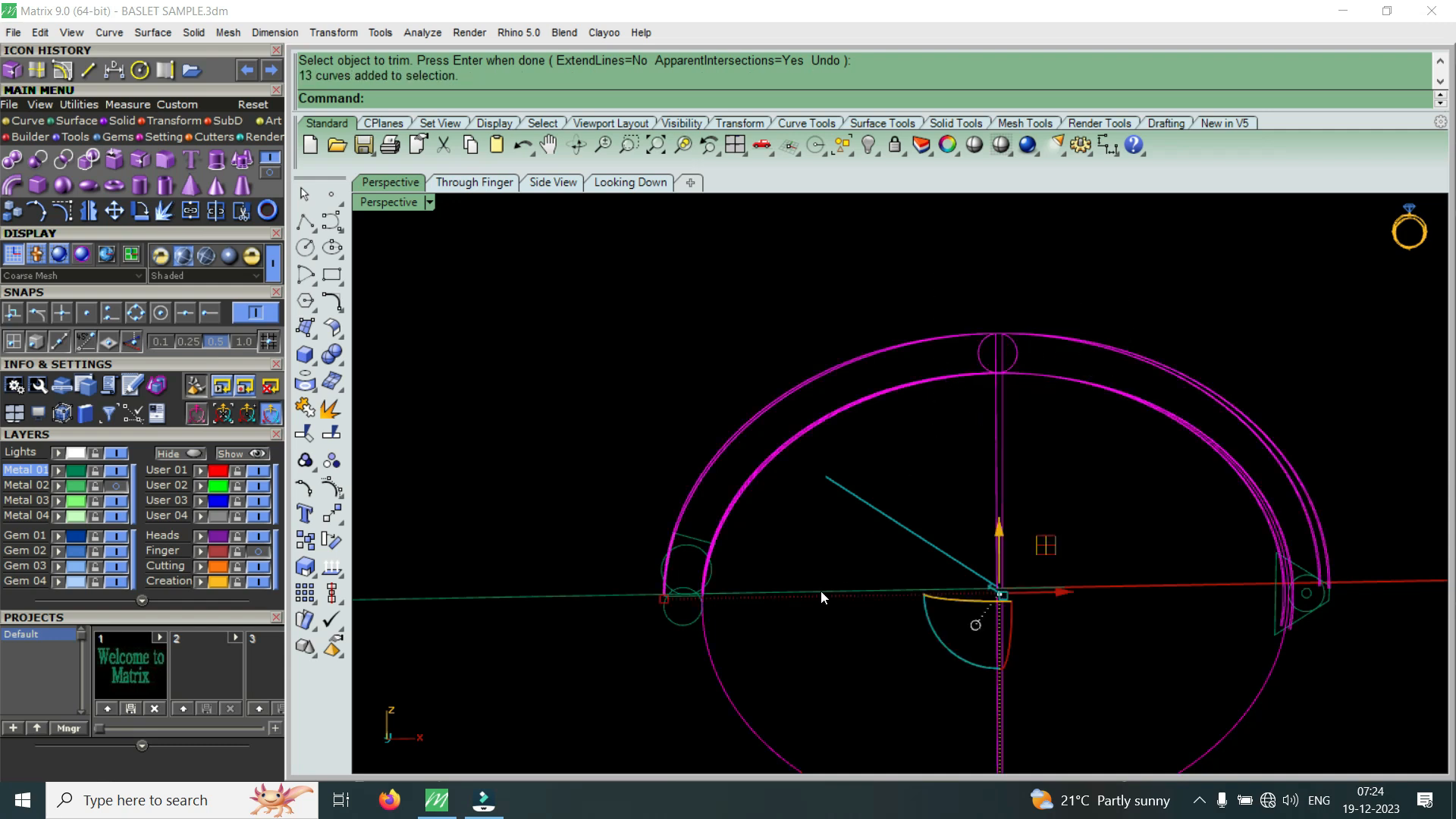
pyautogui.keyDown('ctrl'); pyautogui.moveTo(690, 697); pyautogui.dragTo(676, 700); pyautogui.keyUp('ctrl')
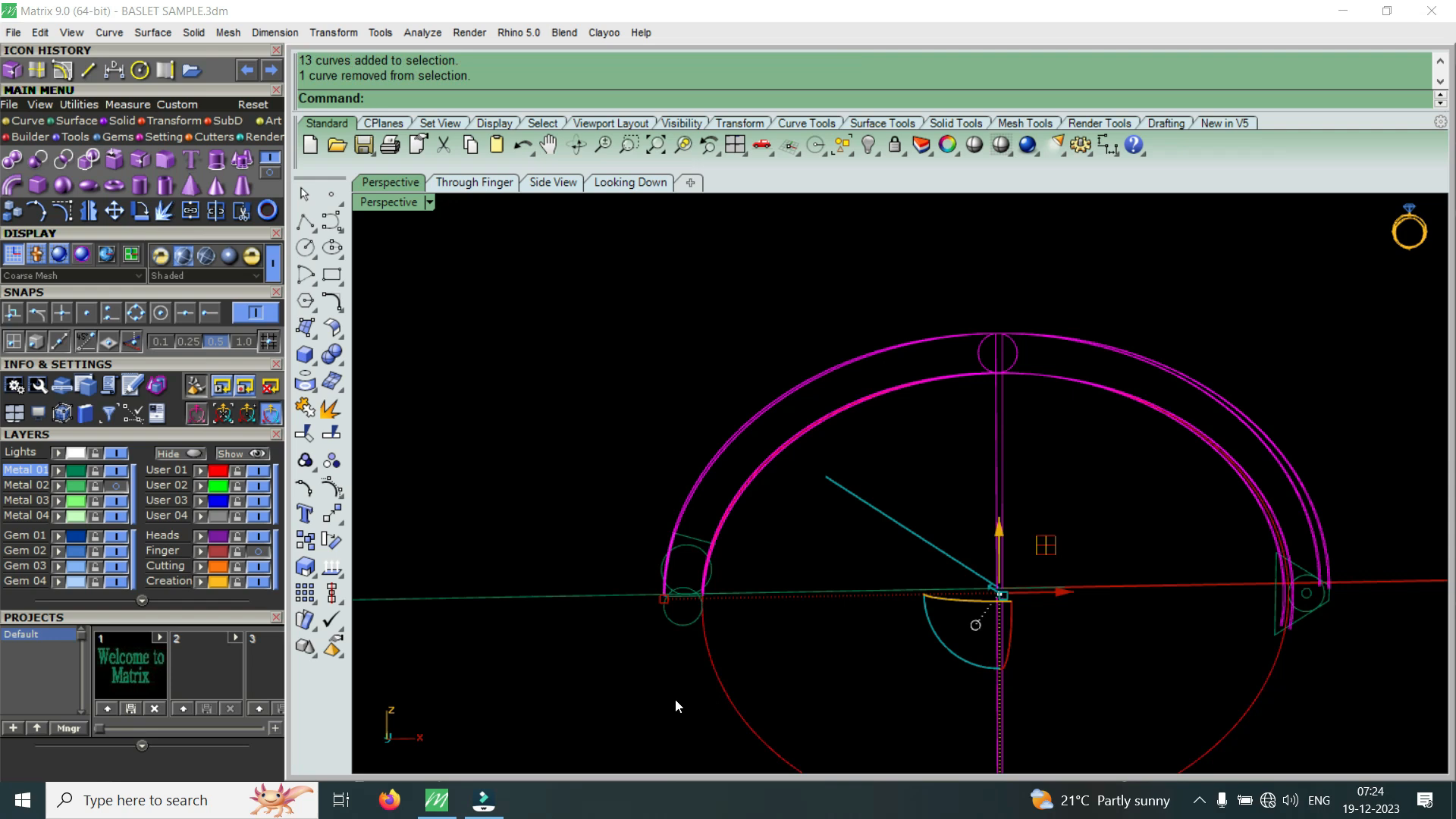
pyautogui.press('Delete')
# - Show the Metal 02 layer and select the trimmed strip surface to check it against the green band's end
pyautogui.scroll(6, 688, 582)
pyautogui.moveTo(632, 607); pyautogui.dragTo(854, 647, button='right')
pyautogui.scroll(4, 865, 536)
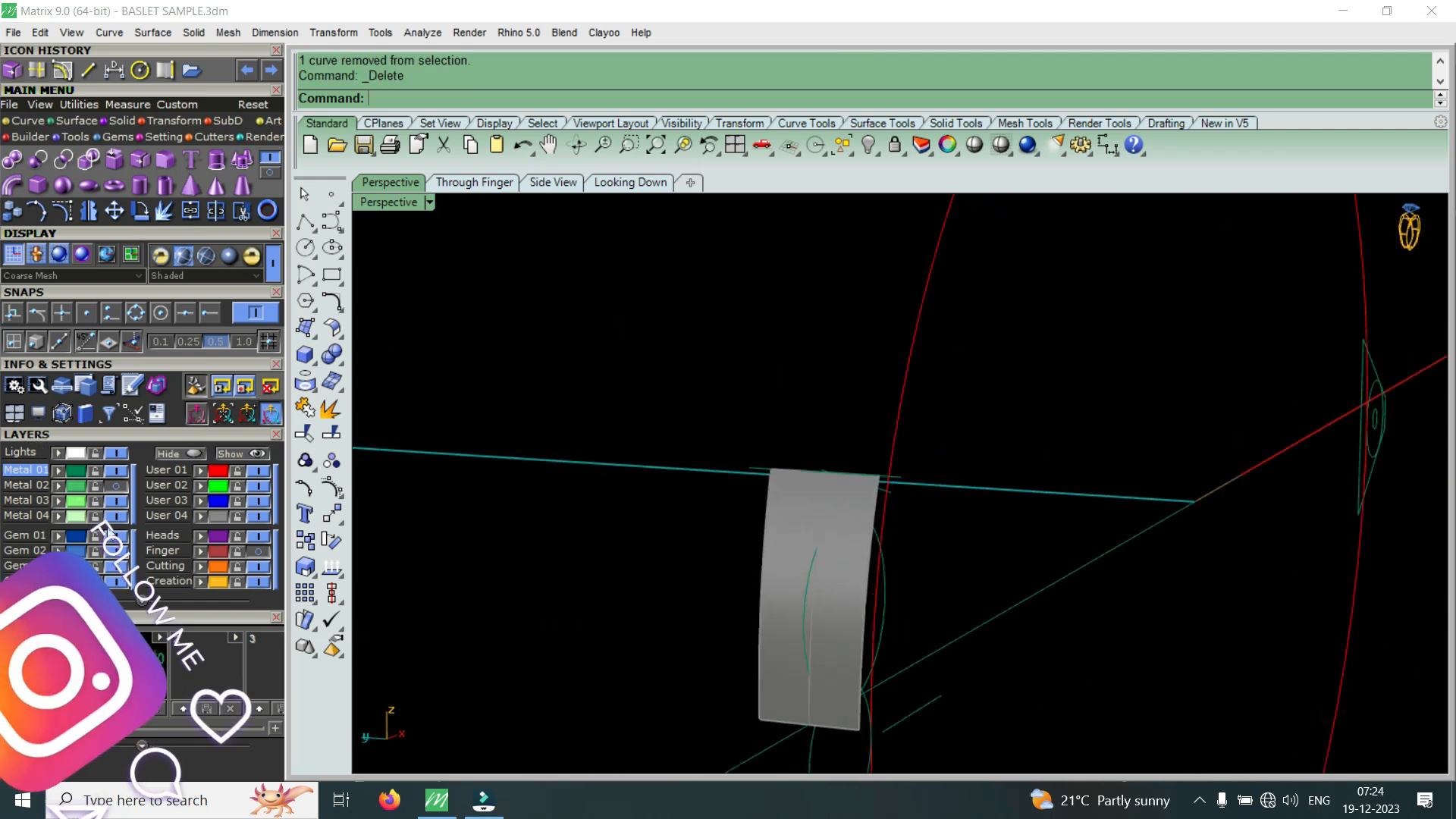
pyautogui.click(115, 484)
pyautogui.click(869, 636)
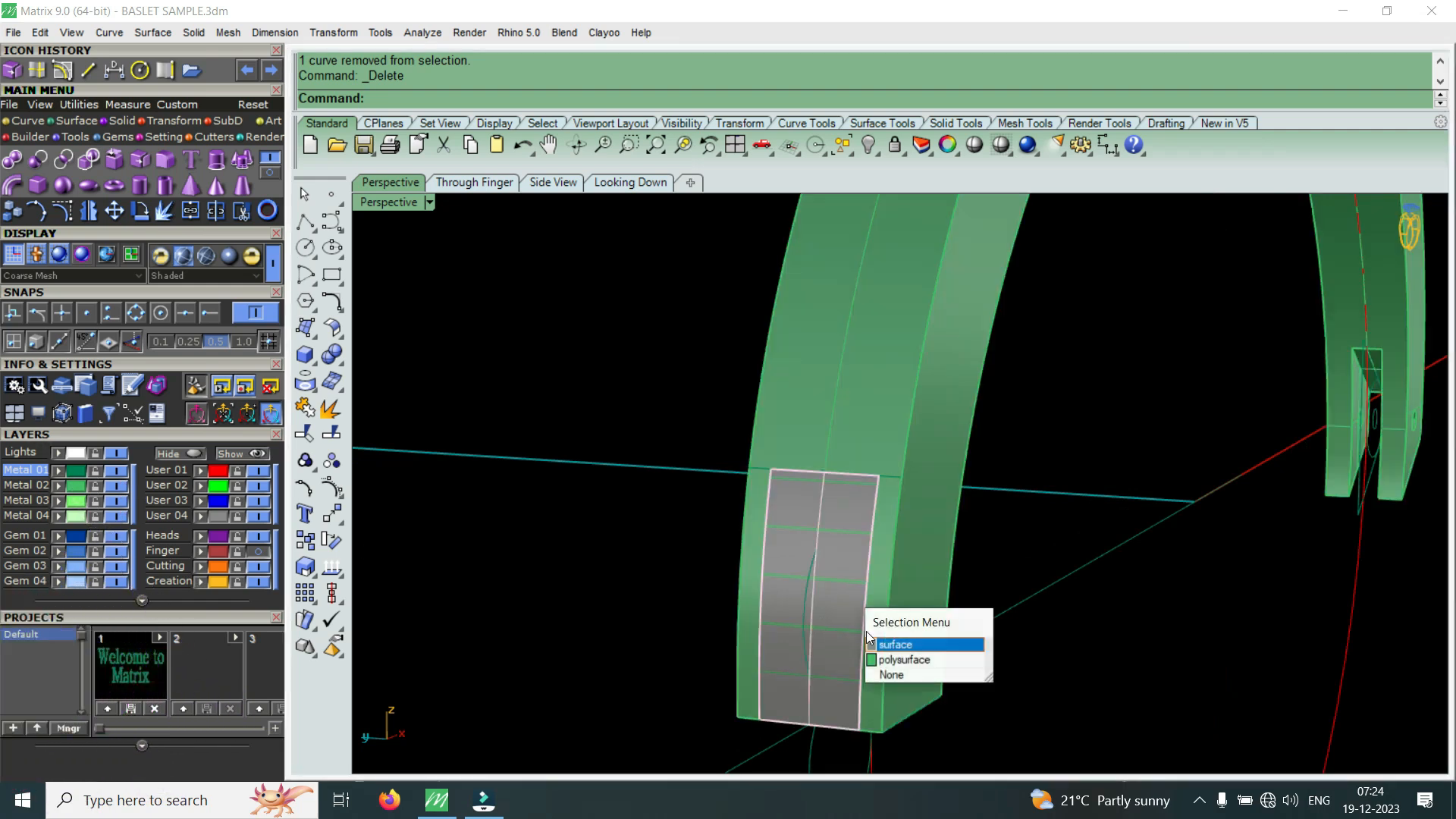
pyautogui.click(884, 644)
pyautogui.moveTo(883, 644); pyautogui.dragTo(652, 443, button='right')
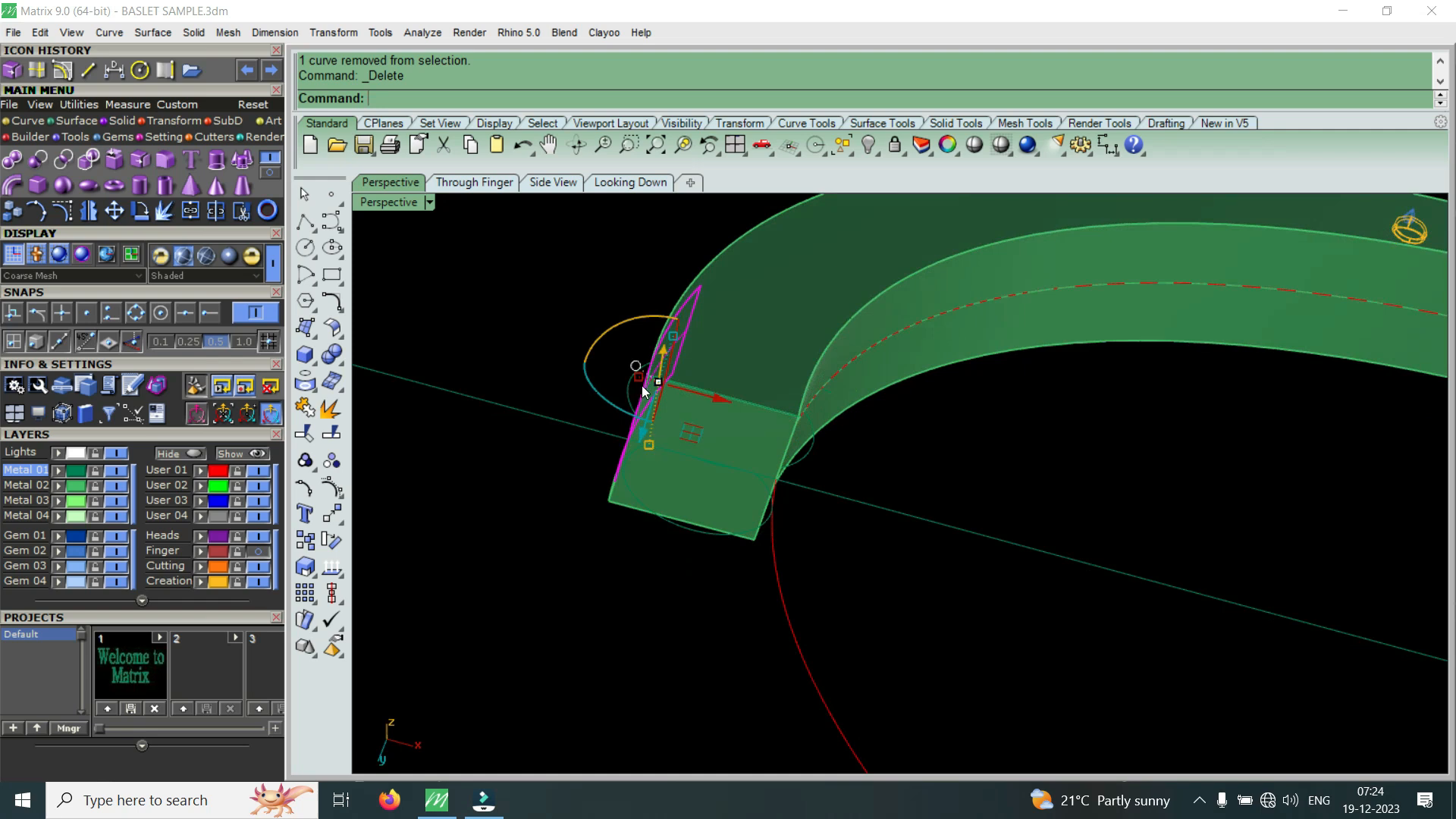
pyautogui.moveTo(626, 427); pyautogui.dragTo(771, 509, button='right')
pyautogui.moveTo(838, 553); pyautogui.dragTo(1183, 557, button='right')
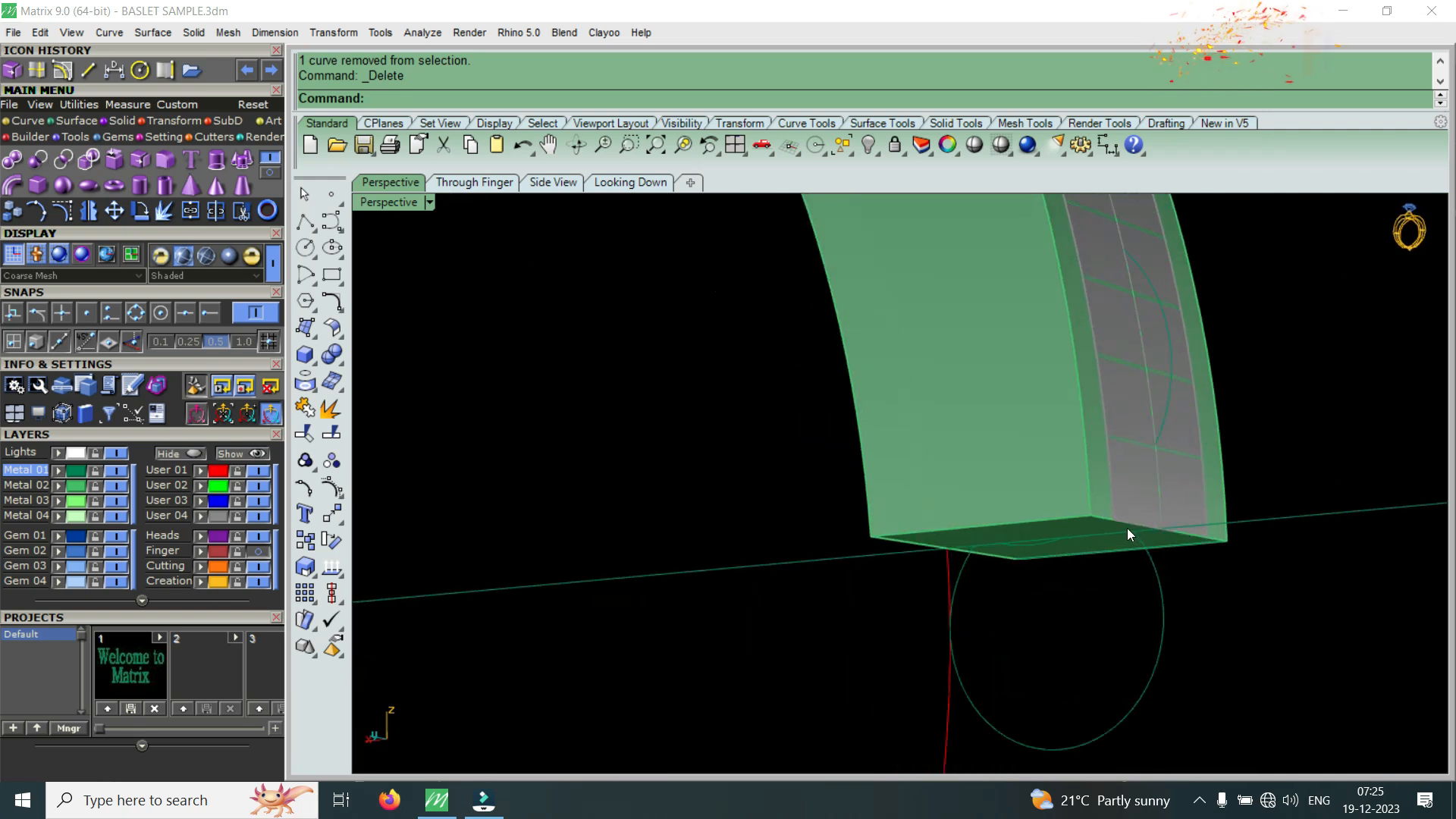
# - Extend the lower edge of the trimmed strip surface past the band's end by a factor of 0.4
pyautogui.click(73, 123)
pyautogui.click(269, 172)
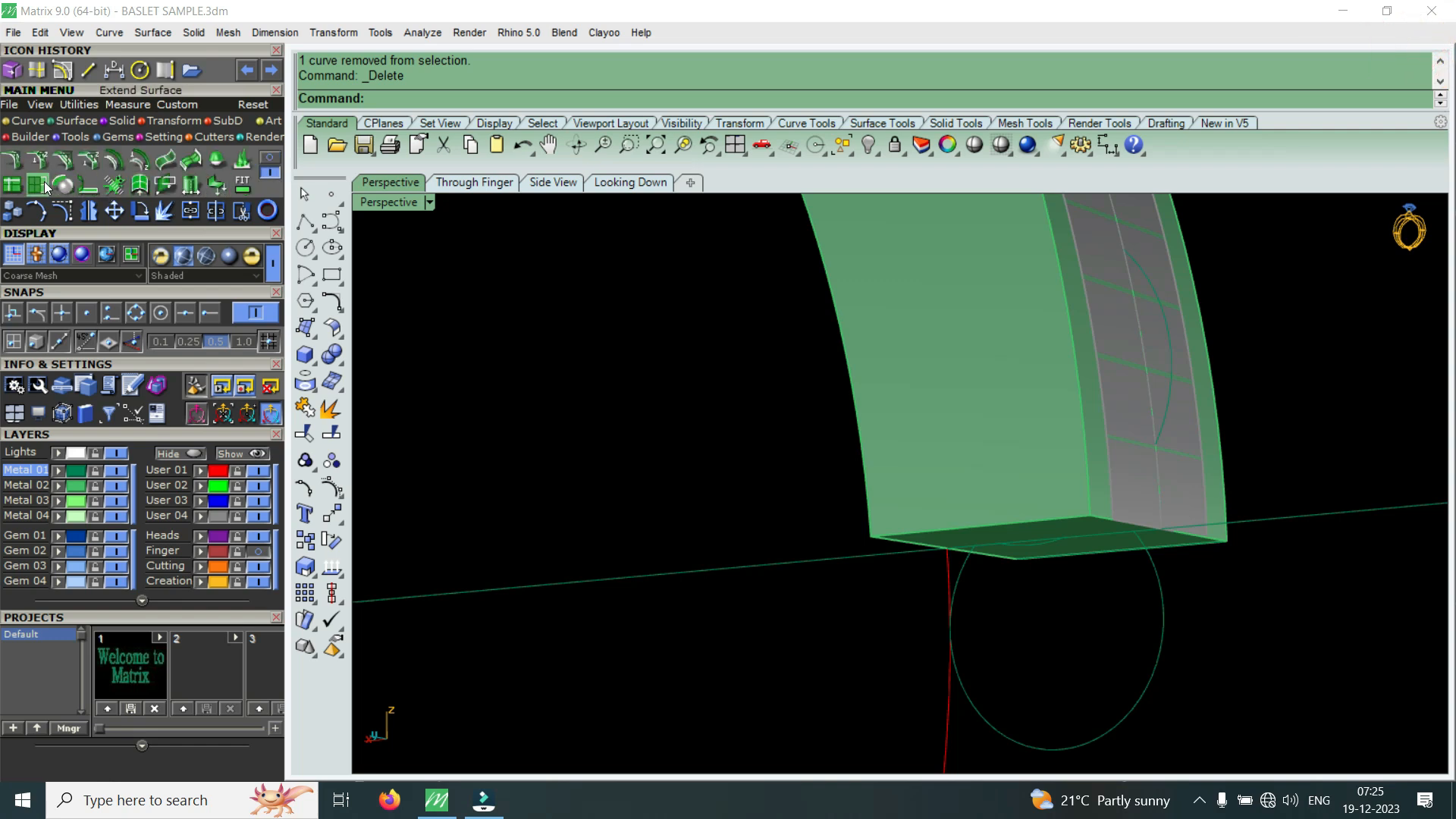
pyautogui.click(42, 185)
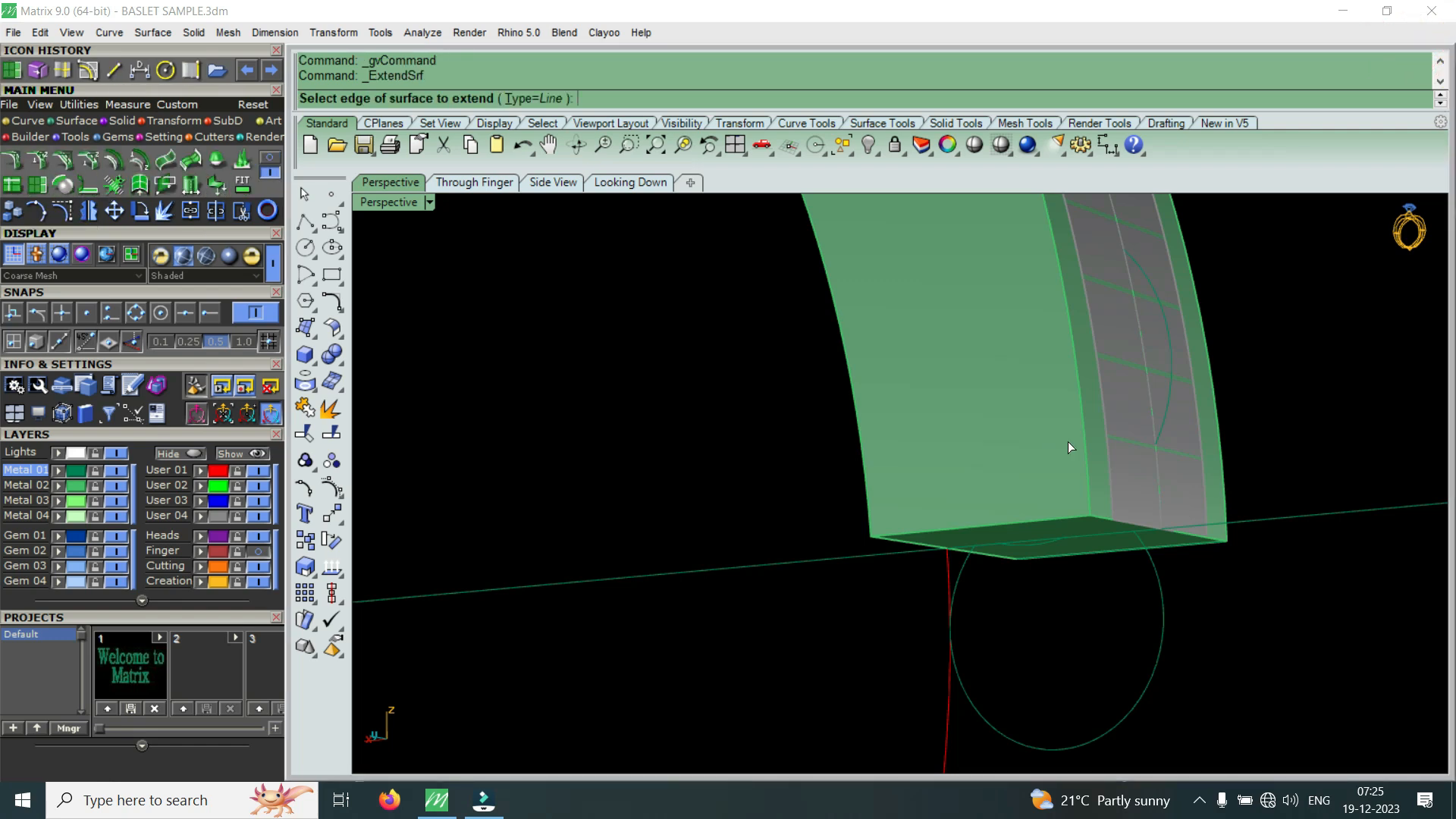
pyautogui.click(1127, 524)
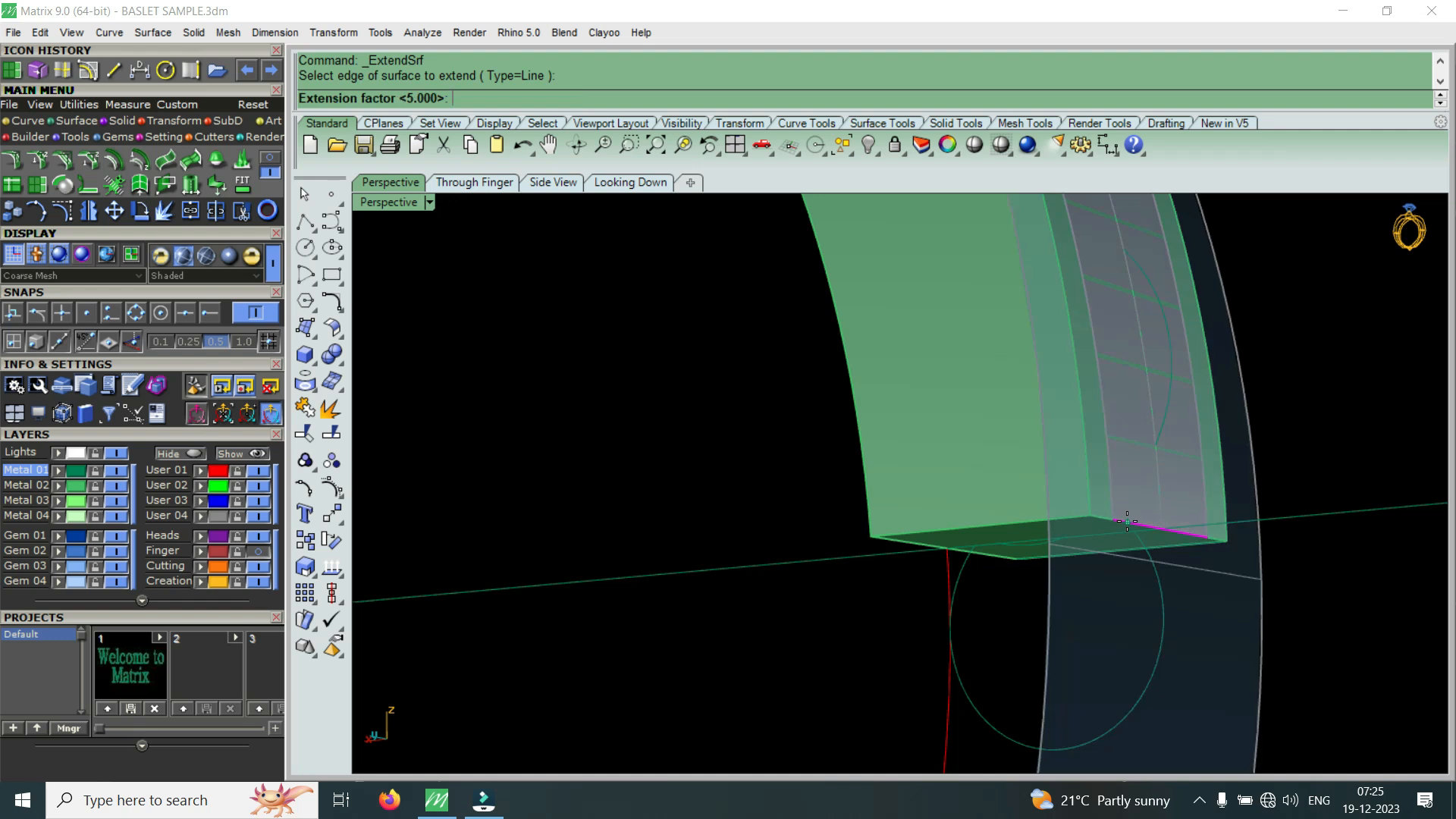
pyautogui.write('.4')
pyautogui.press('Return')
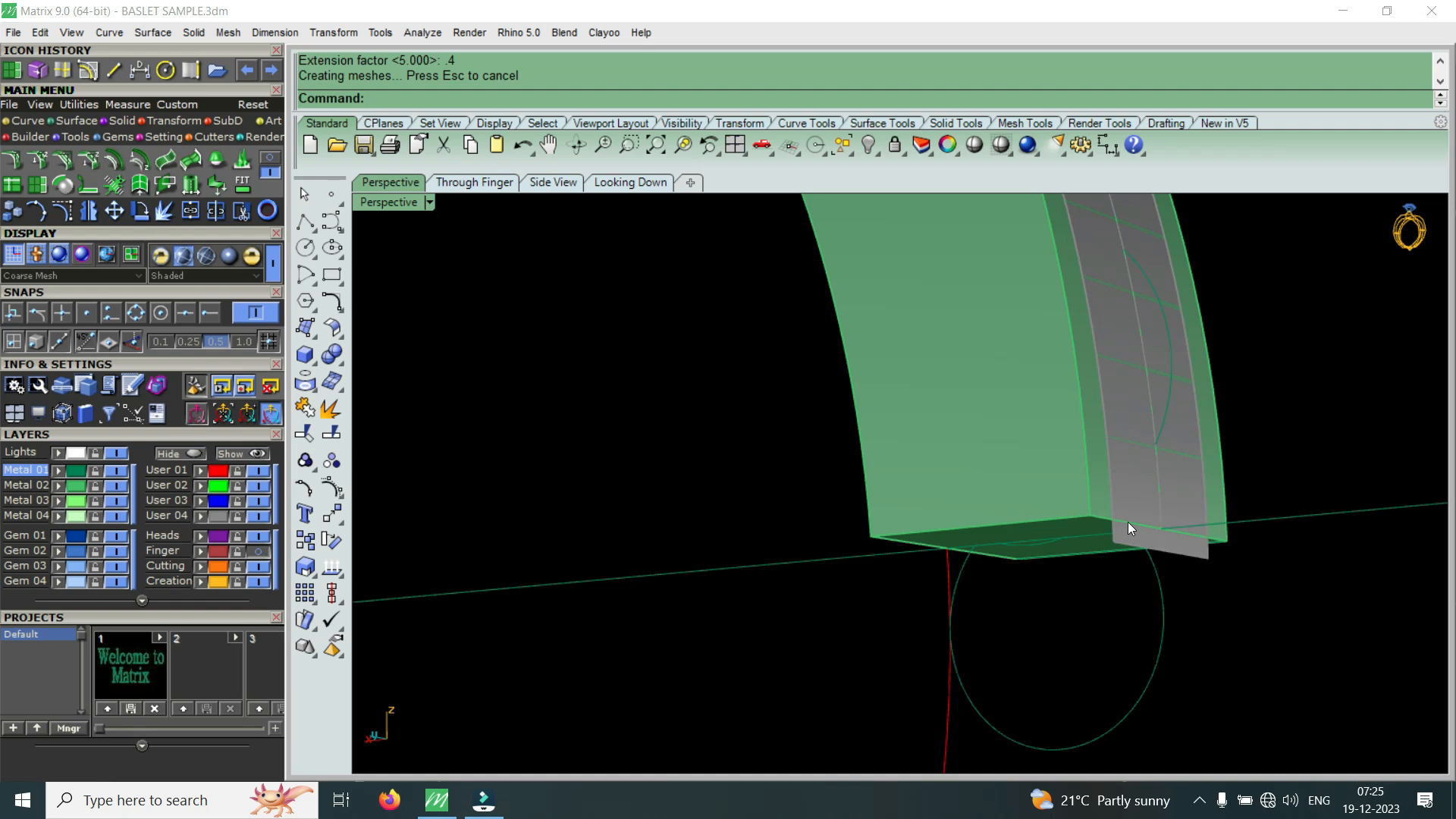
# - Offset the extended strip surface 0.6 mm into the band as a solid, with the offset direction flipped inward
pyautogui.scroll(2, 1177, 540)
pyautogui.click(1177, 539)
pyautogui.moveTo(1172, 546); pyautogui.dragTo(574, 495, button='right')
pyautogui.moveTo(607, 434)
pyautogui.mouseDown(button='right')
pyautogui.moveTo(626, 407)
pyautogui.moveTo(682, 446)
pyautogui.moveTo(644, 422)
pyautogui.moveTo(700, 429)
pyautogui.moveTo(718, 338)
pyautogui.moveTo(709, 426)
pyautogui.moveTo(581, 425)
pyautogui.mouseUp(button='right')
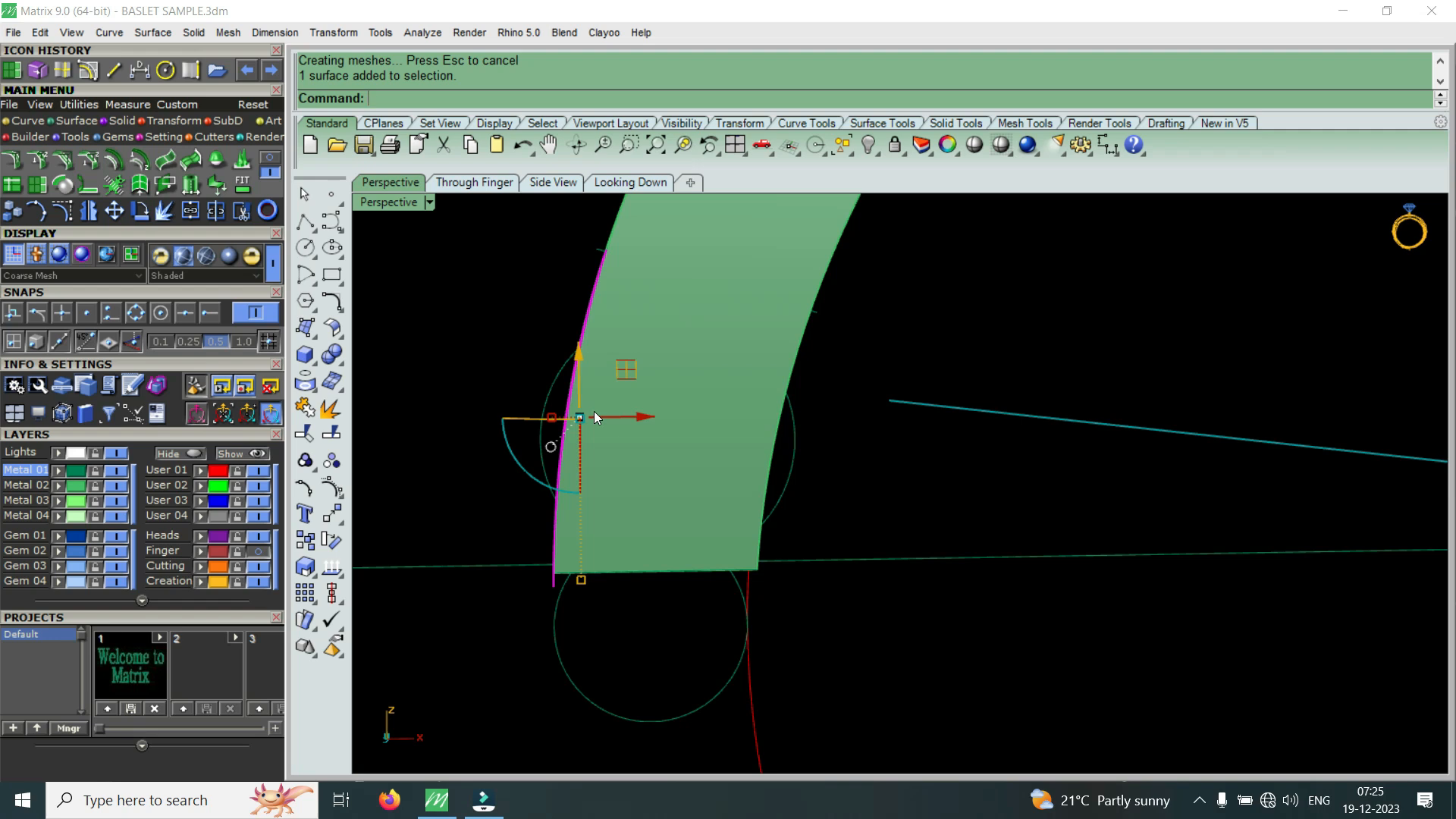
pyautogui.moveTo(657, 474); pyautogui.dragTo(807, 498, button='right')
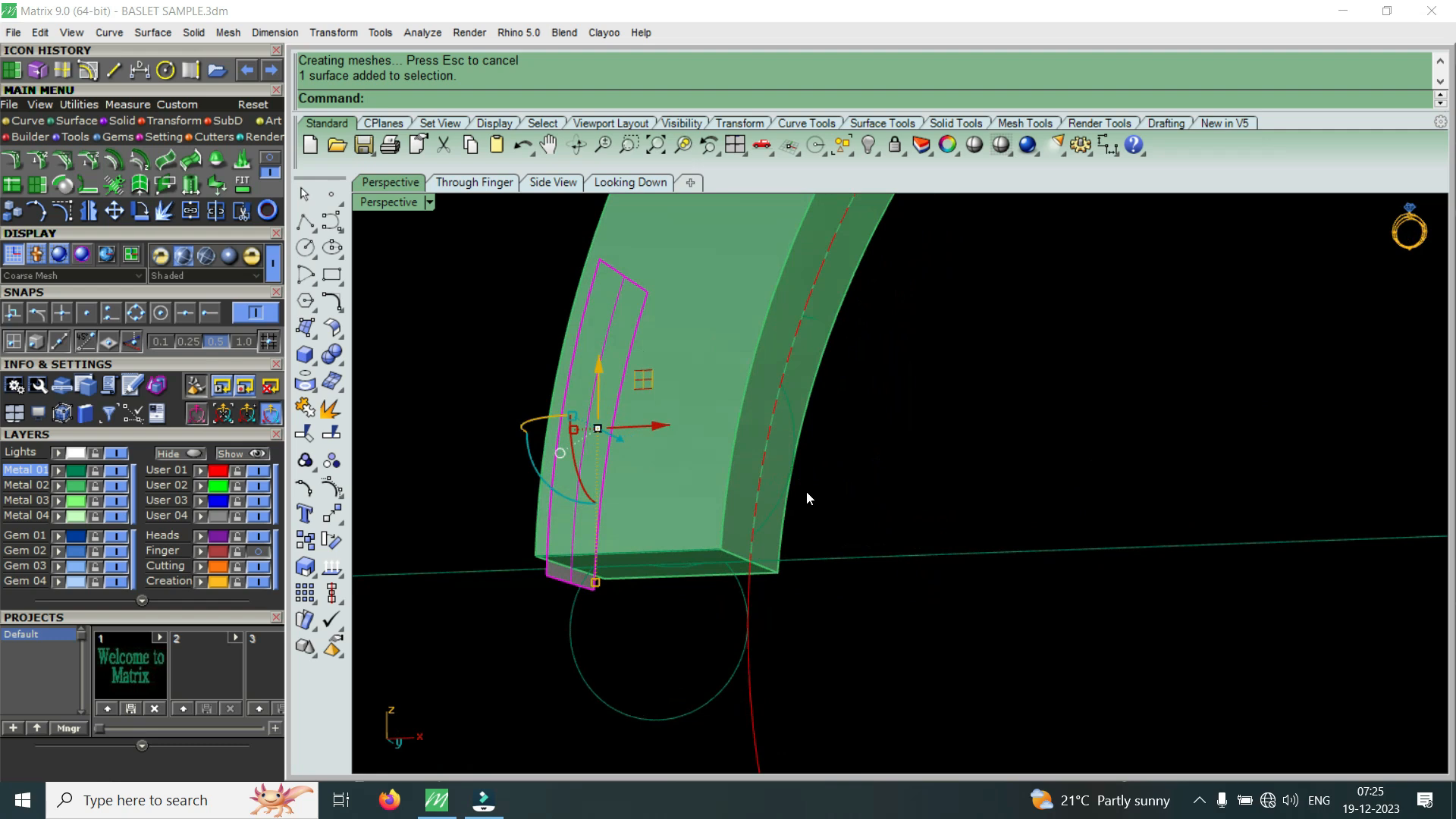
pyautogui.write('O')
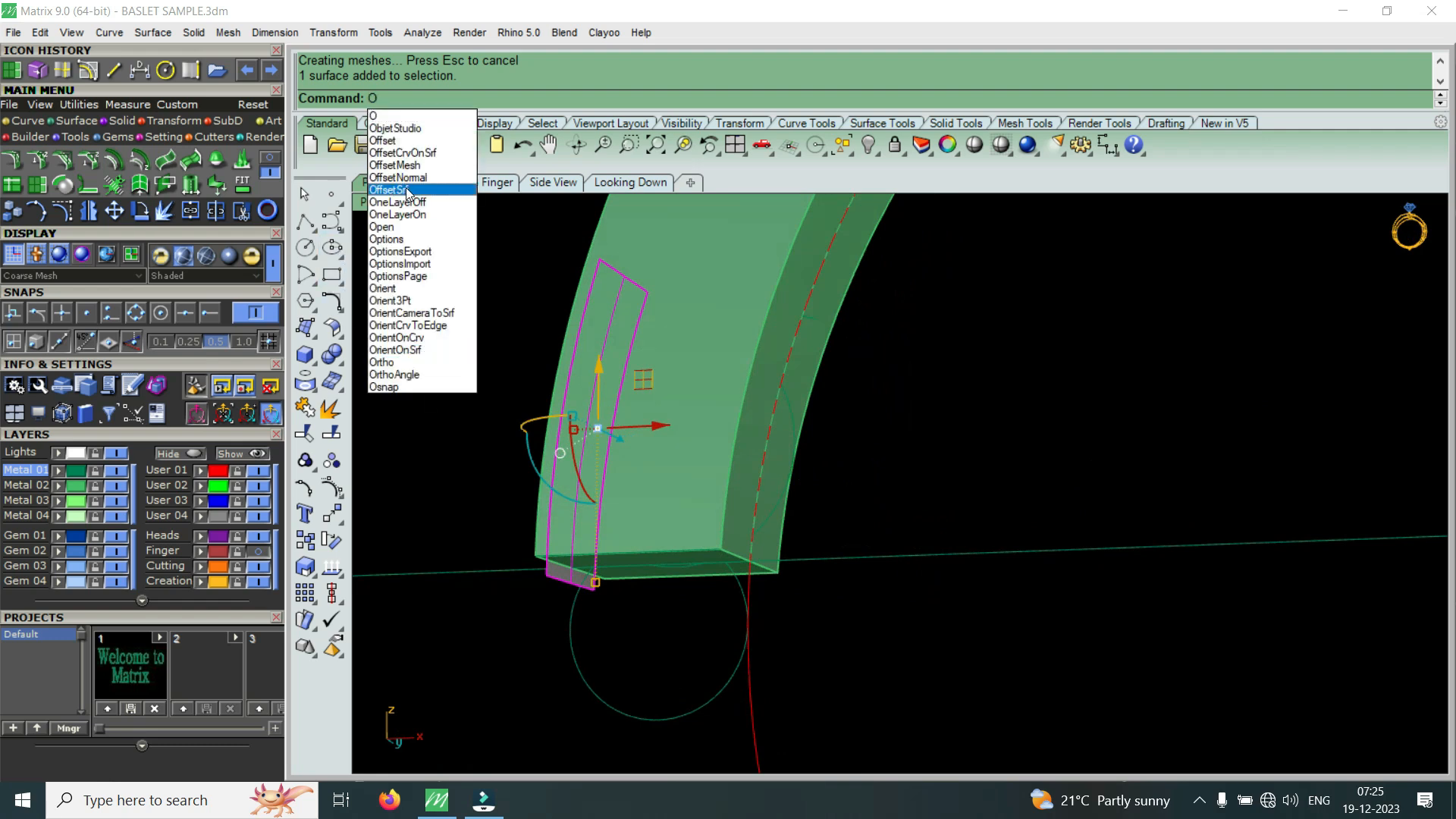
pyautogui.click(408, 189)
pyautogui.write('f')
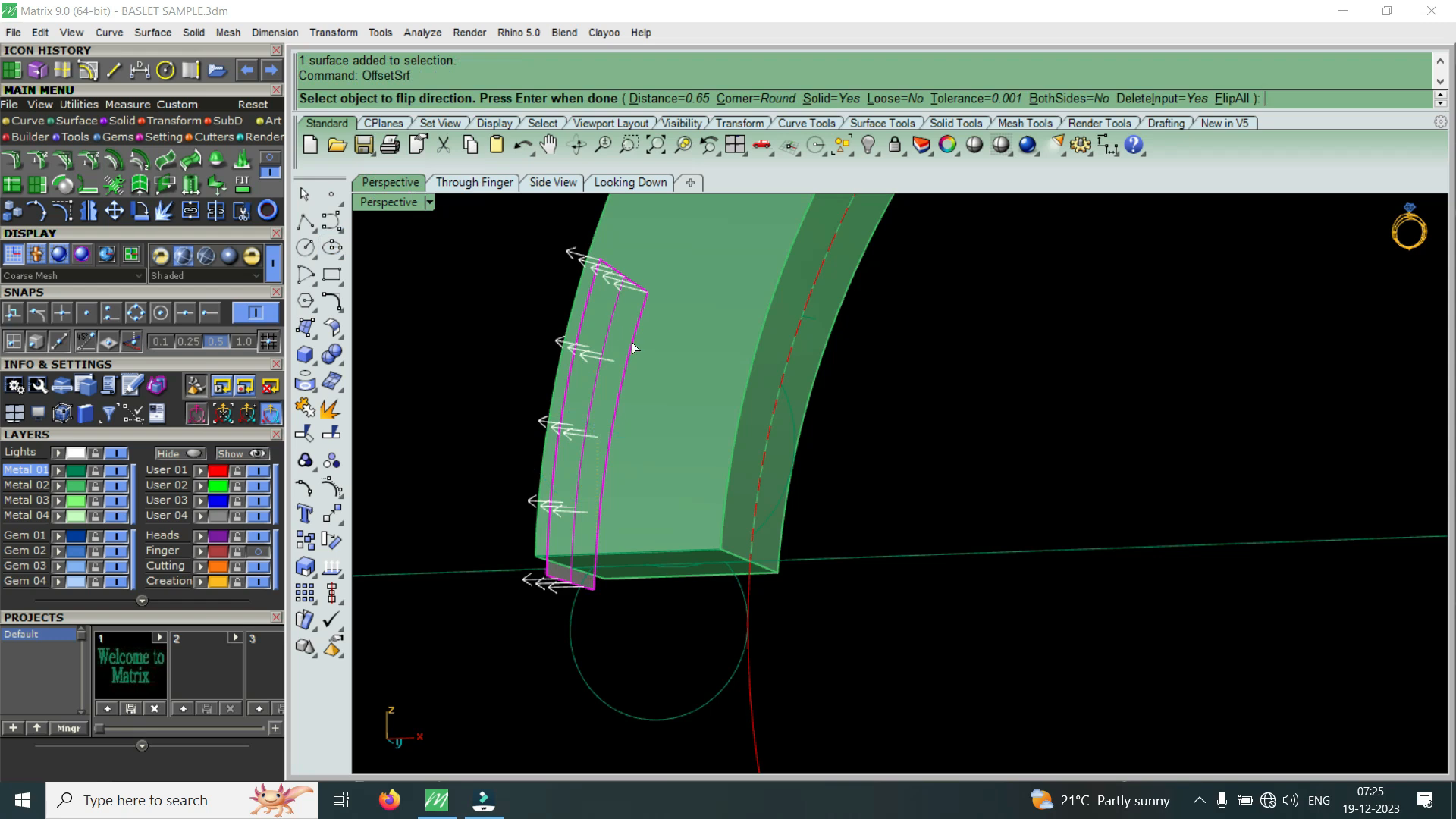
pyautogui.press('Return')
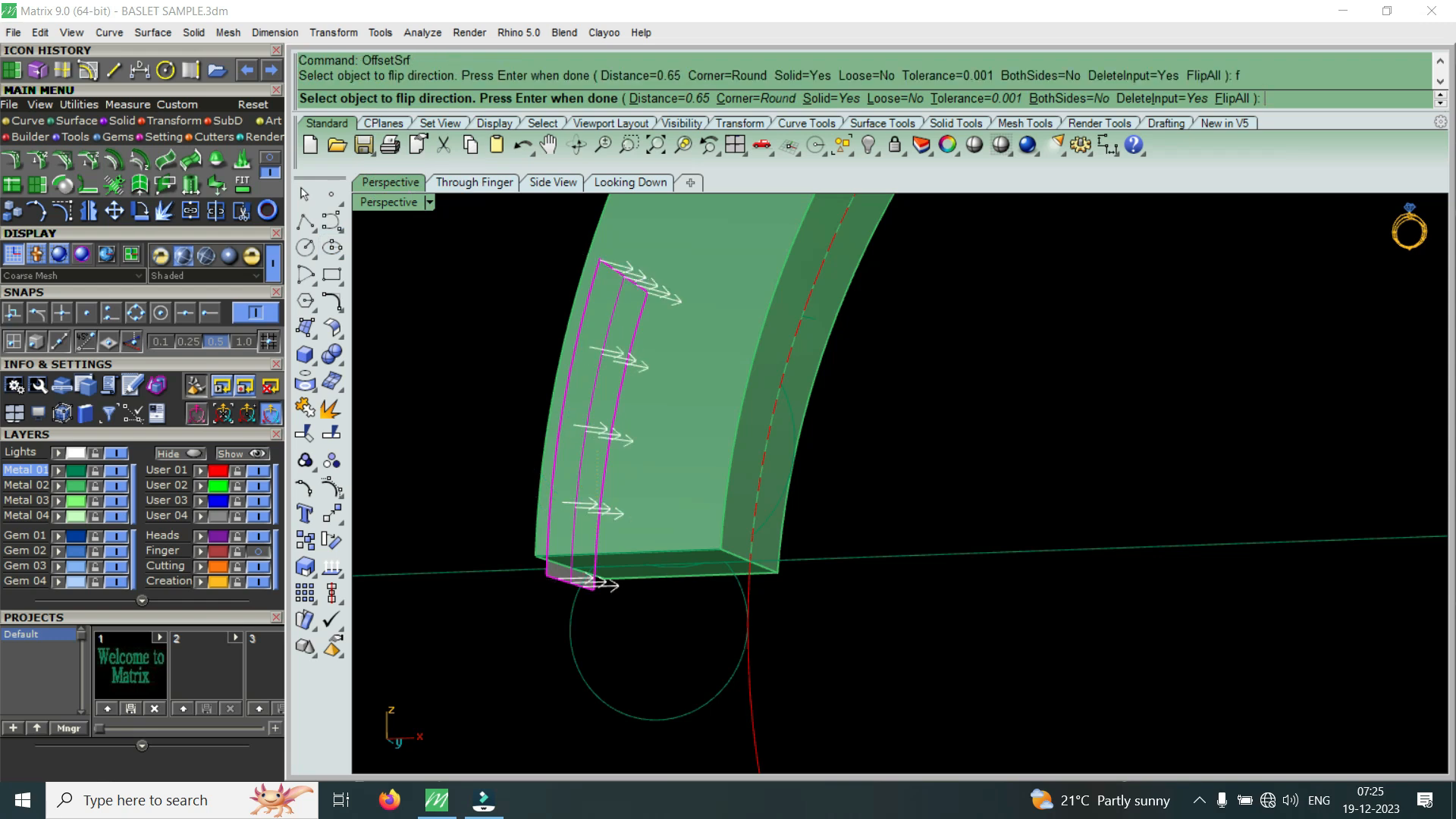
pyautogui.press('Return')
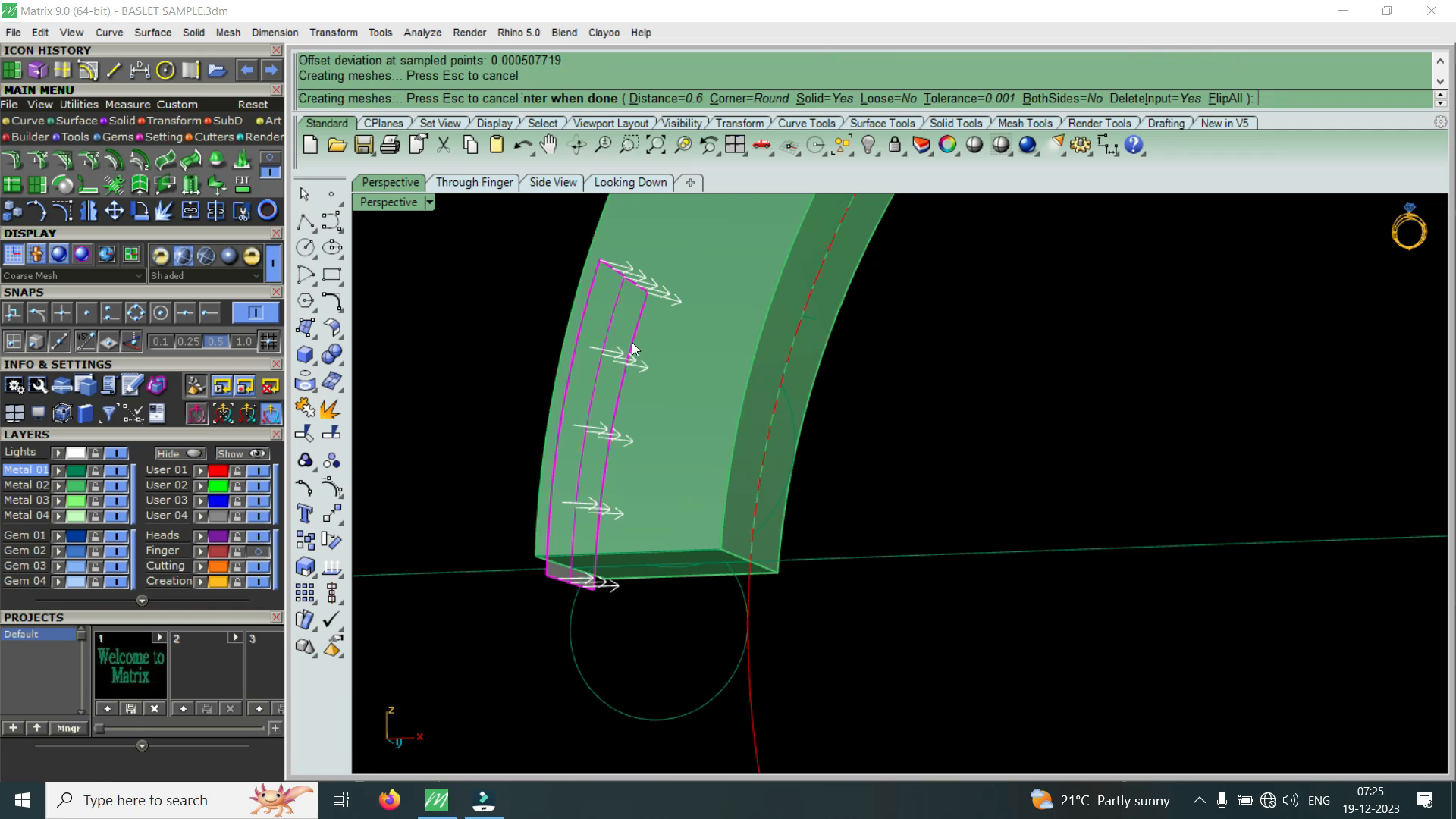
pyautogui.moveTo(616, 510); pyautogui.dragTo(577, 616, button='right')
pyautogui.press('Escape')
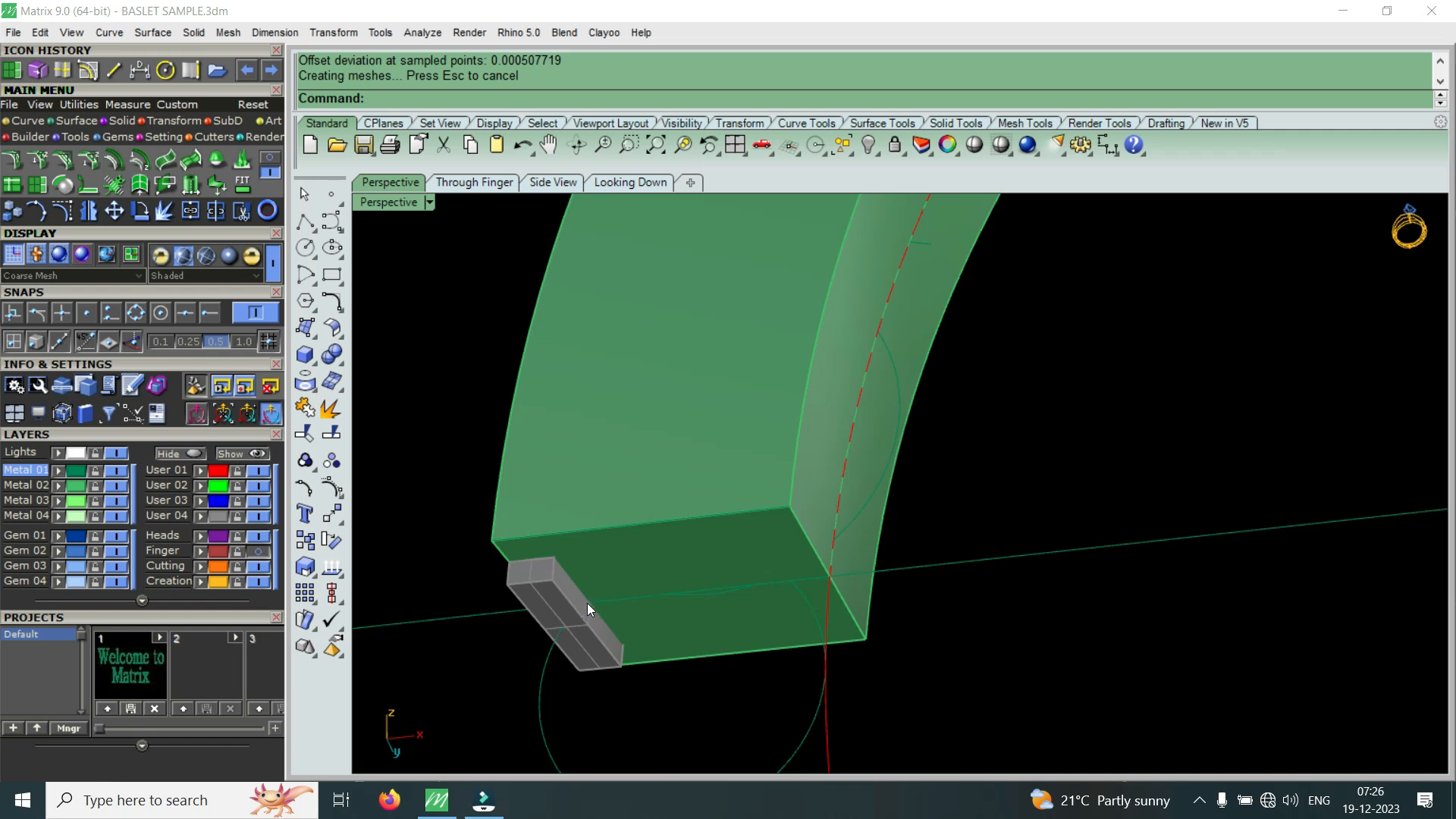
# - Extract the inner face of the thin offset solid and delete the remaining polysurface
pyautogui.moveTo(572, 605)
pyautogui.mouseDown(button='right')
pyautogui.moveTo(608, 507)
pyautogui.moveTo(625, 553)
pyautogui.moveTo(558, 585)
pyautogui.mouseUp(button='right')
pyautogui.scroll(2, 560, 607)
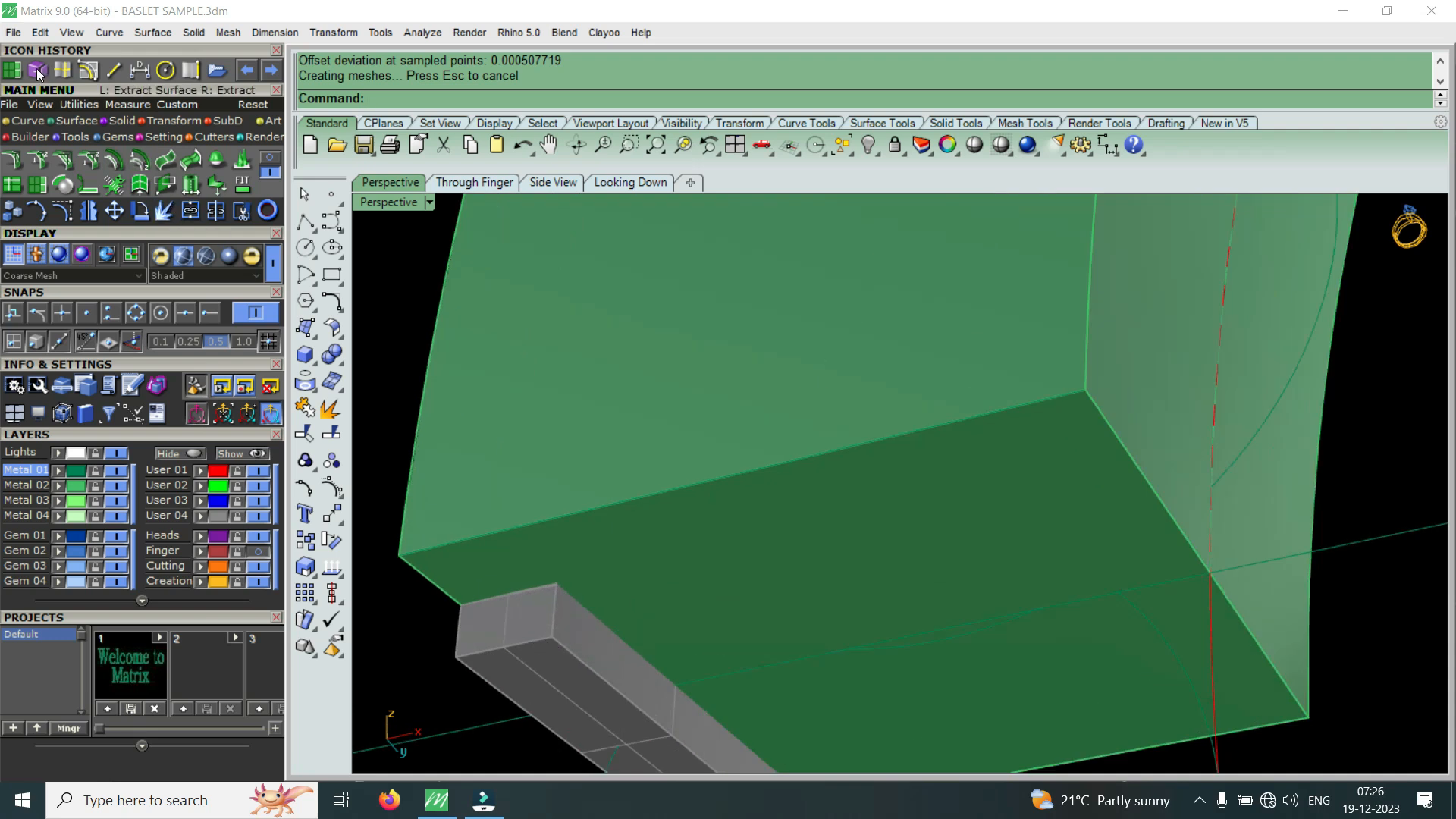
pyautogui.click(221, 215)
pyautogui.click(621, 671)
pyautogui.press('Return')
pyautogui.click(537, 682)
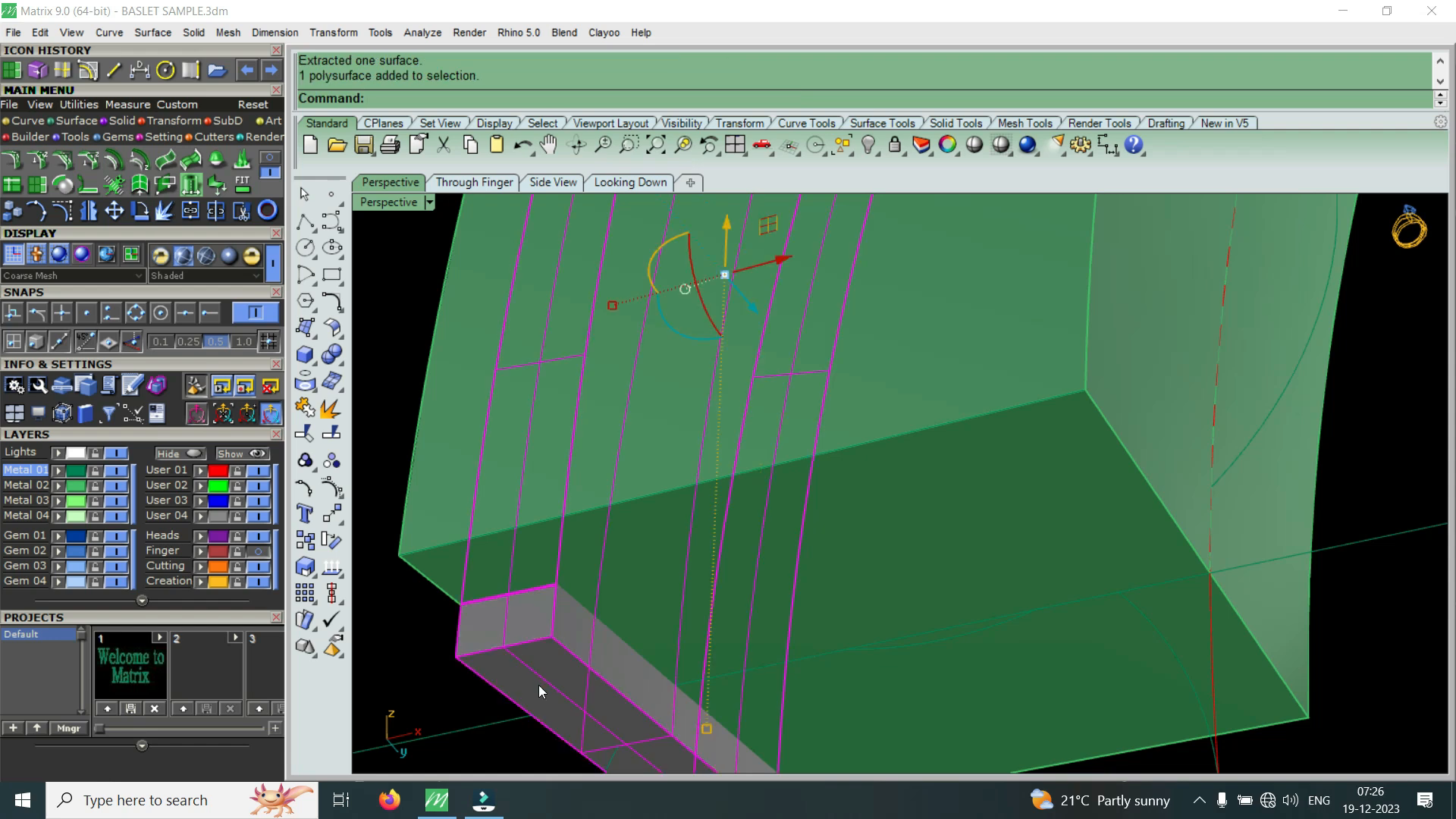
pyautogui.press('Delete')
# - Try to offset the extracted inner face 3 mm toward the band's inside as a solid, and undo it
pyautogui.click(601, 672)
pyautogui.scroll(-5, 613, 634)
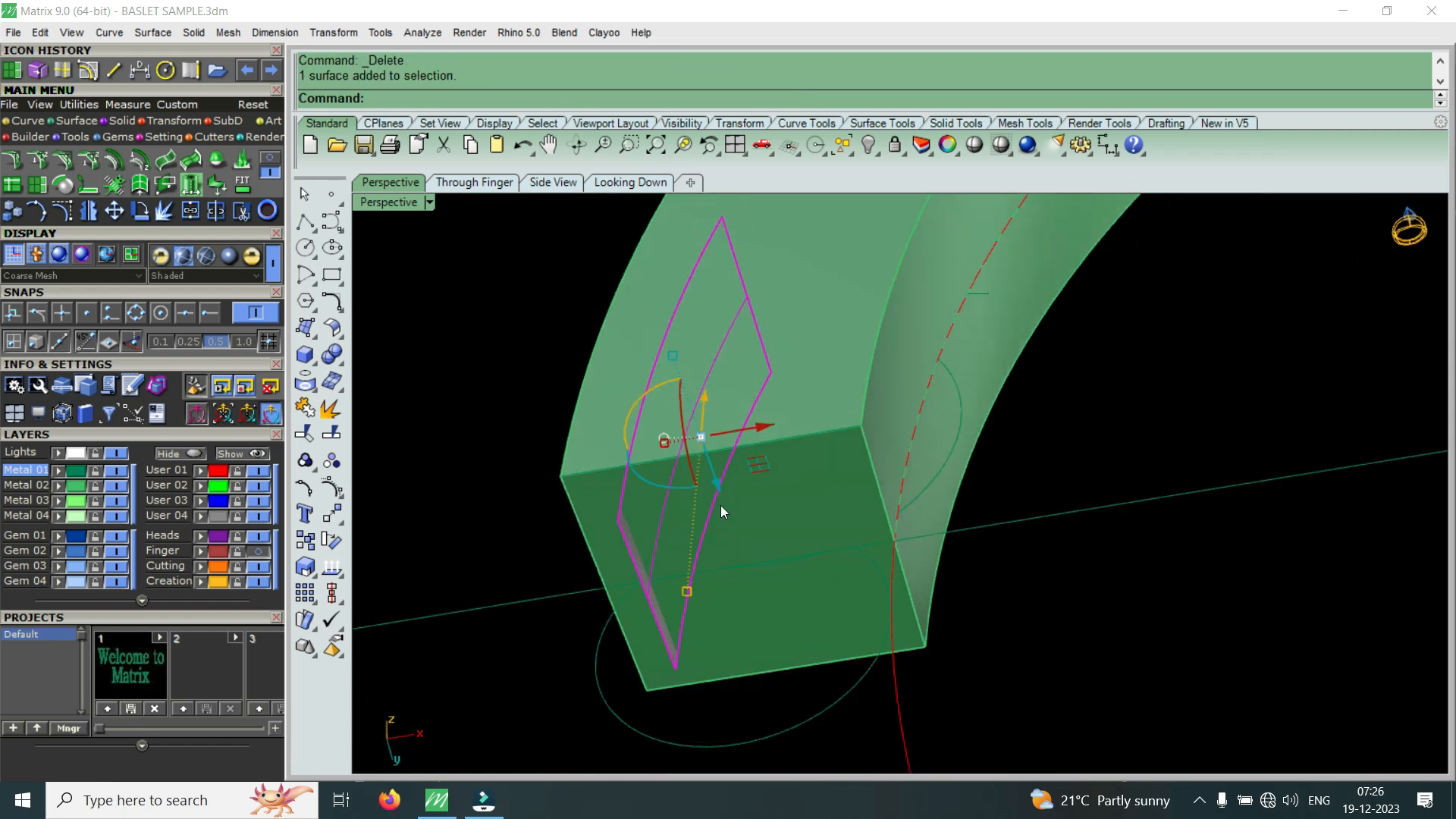
pyautogui.moveTo(725, 509); pyautogui.dragTo(784, 643, button='right')
pyautogui.moveTo(787, 575); pyautogui.dragTo(773, 612, button='right')
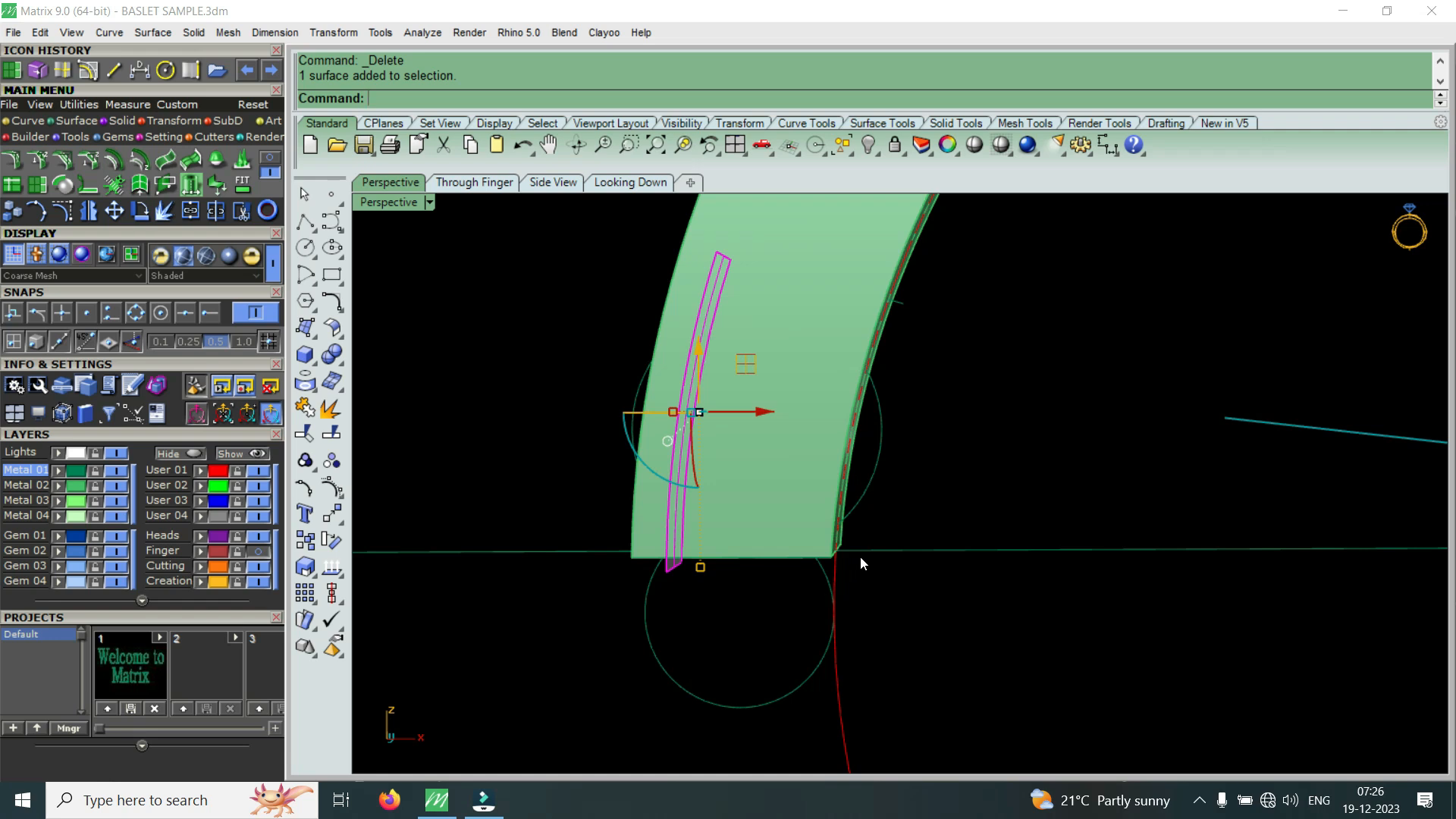
pyautogui.write('O')
pyautogui.click(419, 193)
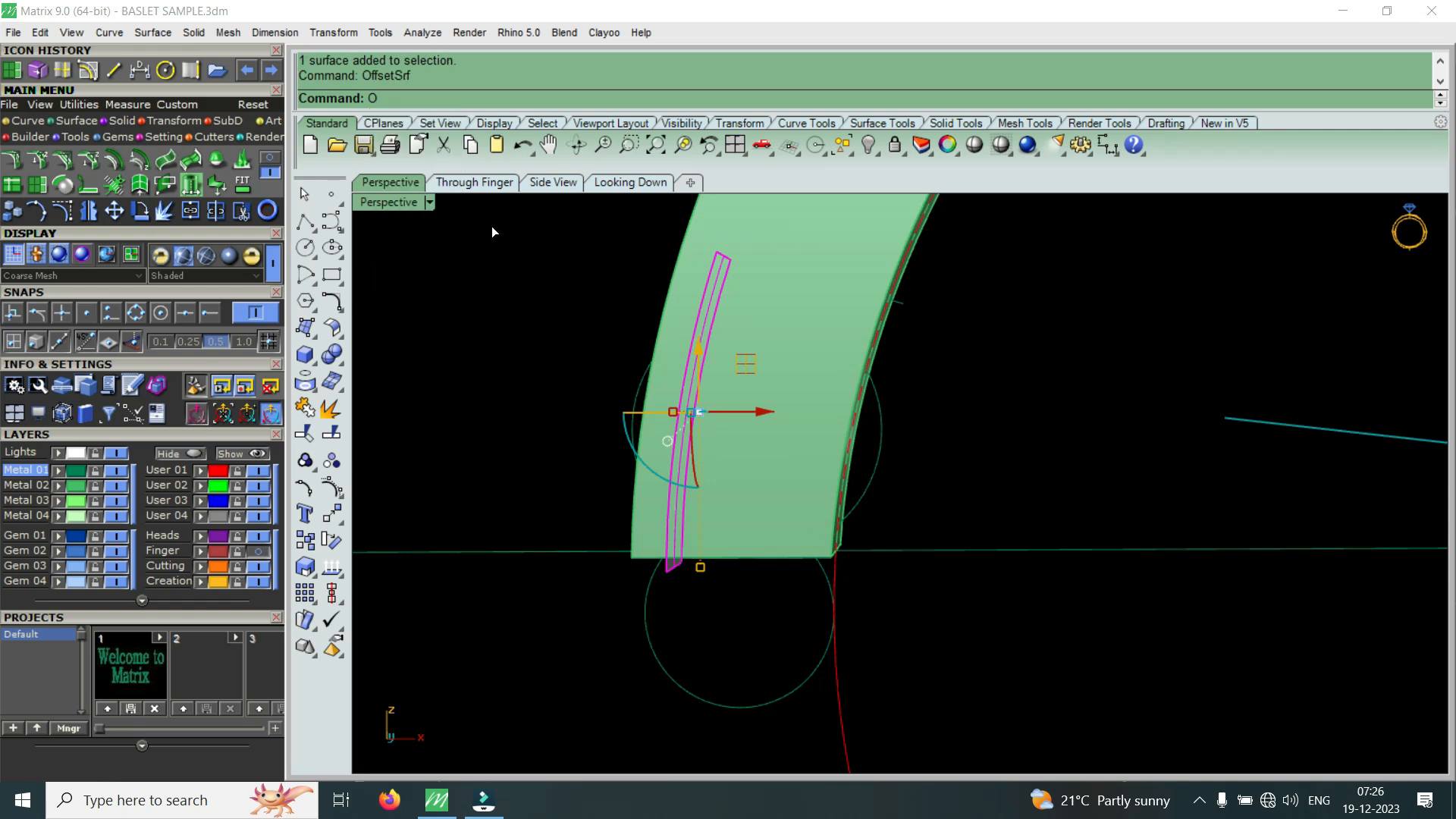
pyautogui.press('Return')
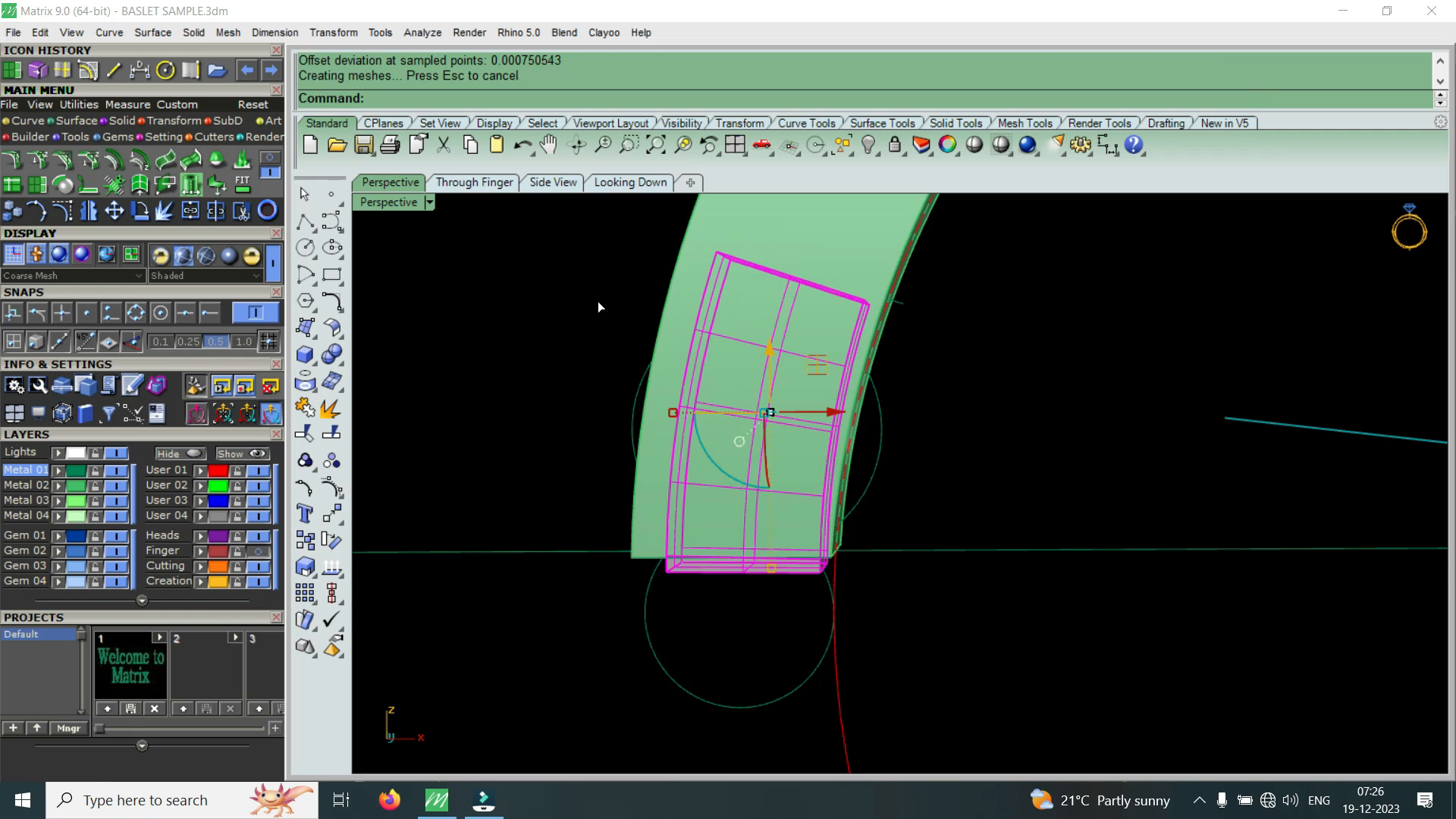
pyautogui.hotkey('ctrl', 'z')
# - Offset the extracted inner face 4 mm toward the band's inside as a solid that passes through the inner surface
pyautogui.press('Return')
pyautogui.press('Return')
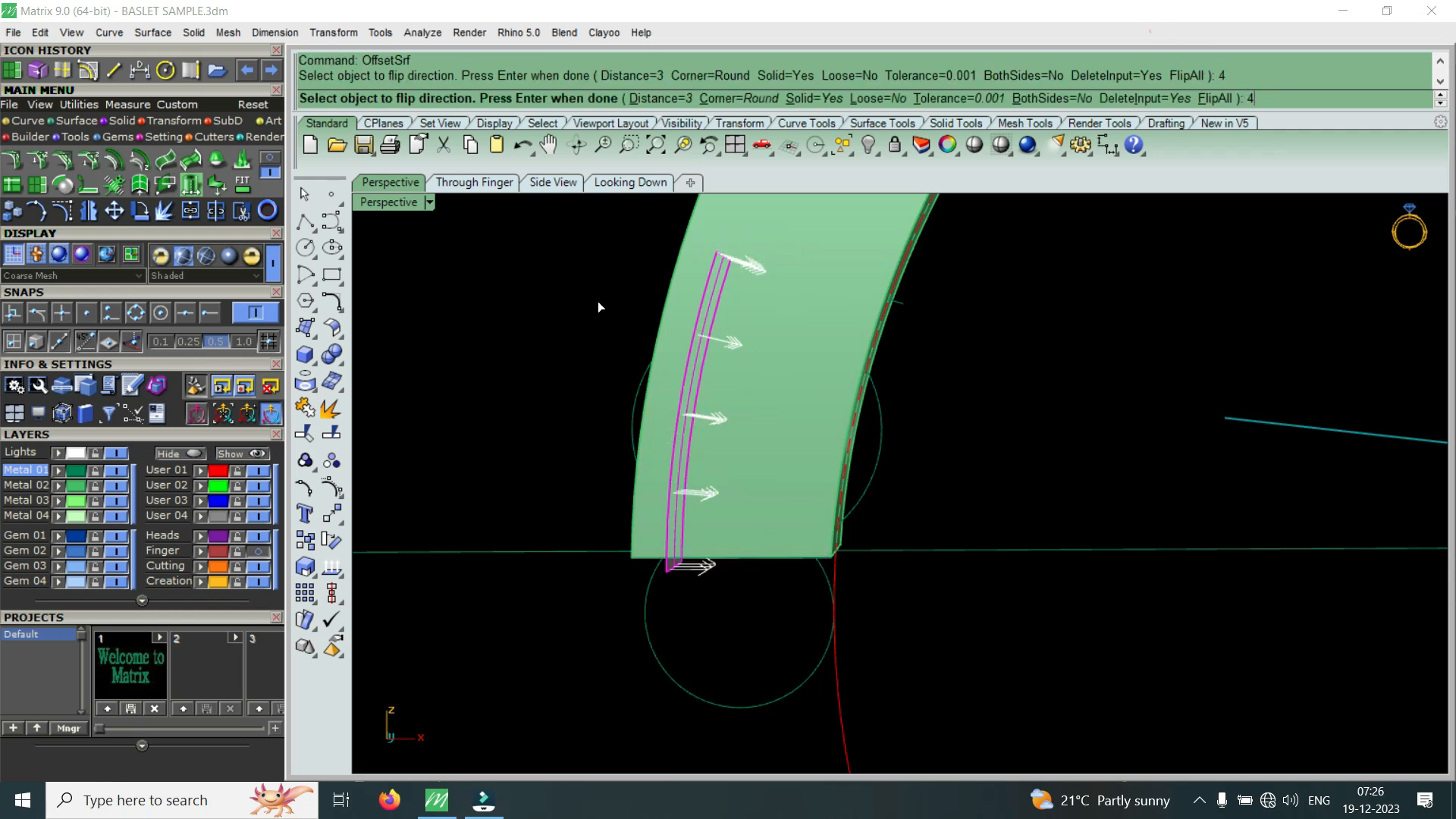
pyautogui.moveTo(860, 498)
pyautogui.mouseDown(button='right')
pyautogui.moveTo(683, 478)
pyautogui.moveTo(746, 476)
pyautogui.moveTo(637, 528)
pyautogui.mouseUp(button='right')
pyautogui.moveTo(775, 567)
pyautogui.mouseDown(button='right')
pyautogui.moveTo(741, 538)
pyautogui.moveTo(757, 510)
pyautogui.moveTo(780, 543)
pyautogui.moveTo(767, 595)
pyautogui.moveTo(791, 410)
pyautogui.moveTo(757, 507)
pyautogui.moveTo(758, 572)
pyautogui.moveTo(737, 499)
pyautogui.moveTo(819, 510)
pyautogui.moveTo(791, 464)
pyautogui.mouseUp(button='right')
pyautogui.press('Escape')
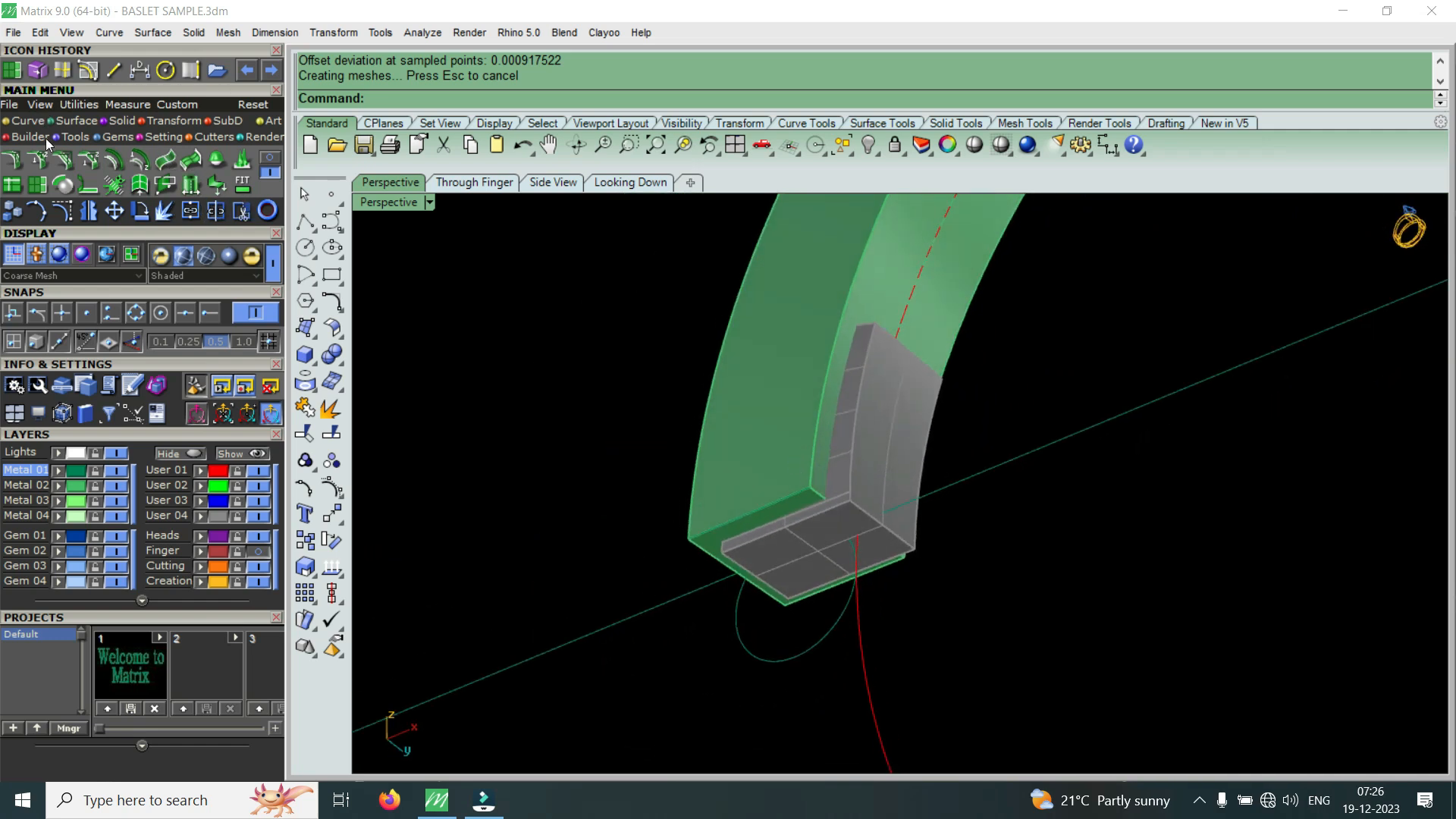
# - Subtract the offset solid from the green band with a Boolean difference to hollow out its end
pyautogui.click(119, 121)
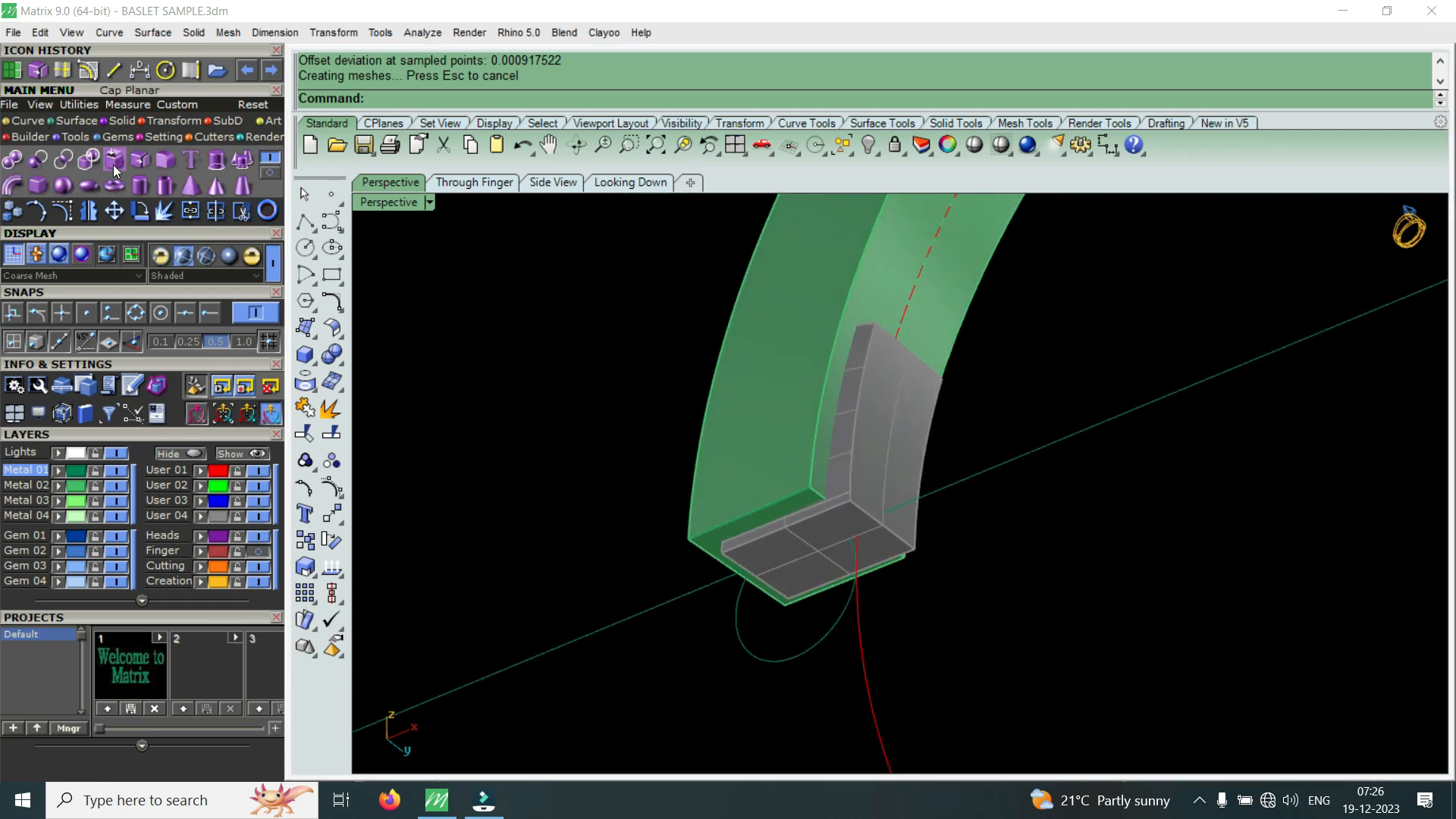
pyautogui.click(40, 160)
pyautogui.click(775, 455)
pyautogui.press('Return')
pyautogui.click(862, 459)
pyautogui.press('Return')
pyautogui.moveTo(885, 458); pyautogui.dragTo(861, 514, button='right')
pyautogui.moveTo(885, 629); pyautogui.dragTo(812, 320, button='right')
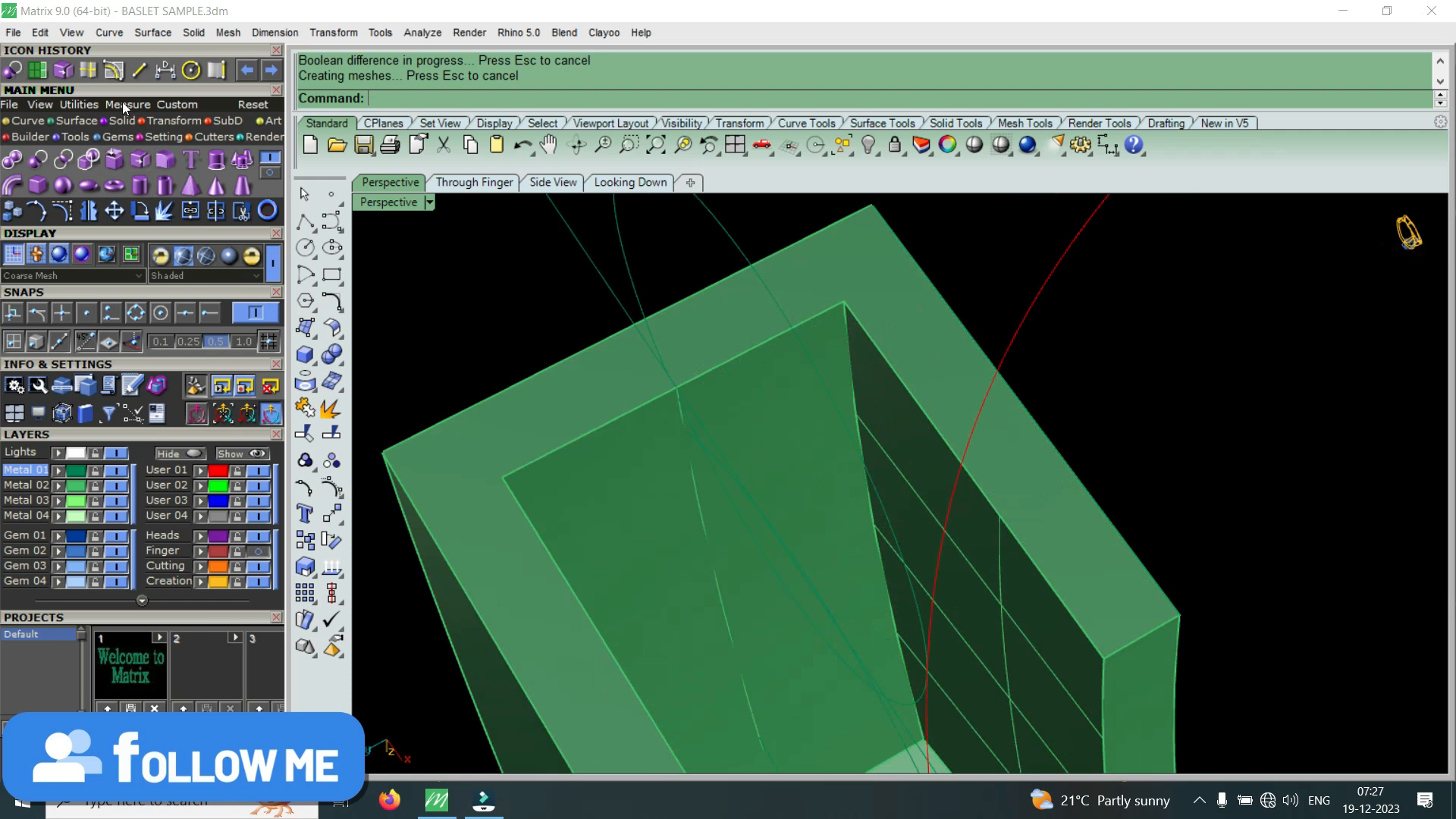
# - Extract a copy of the U-shaped end face around the pocket as a separate surface
pyautogui.click(66, 73)
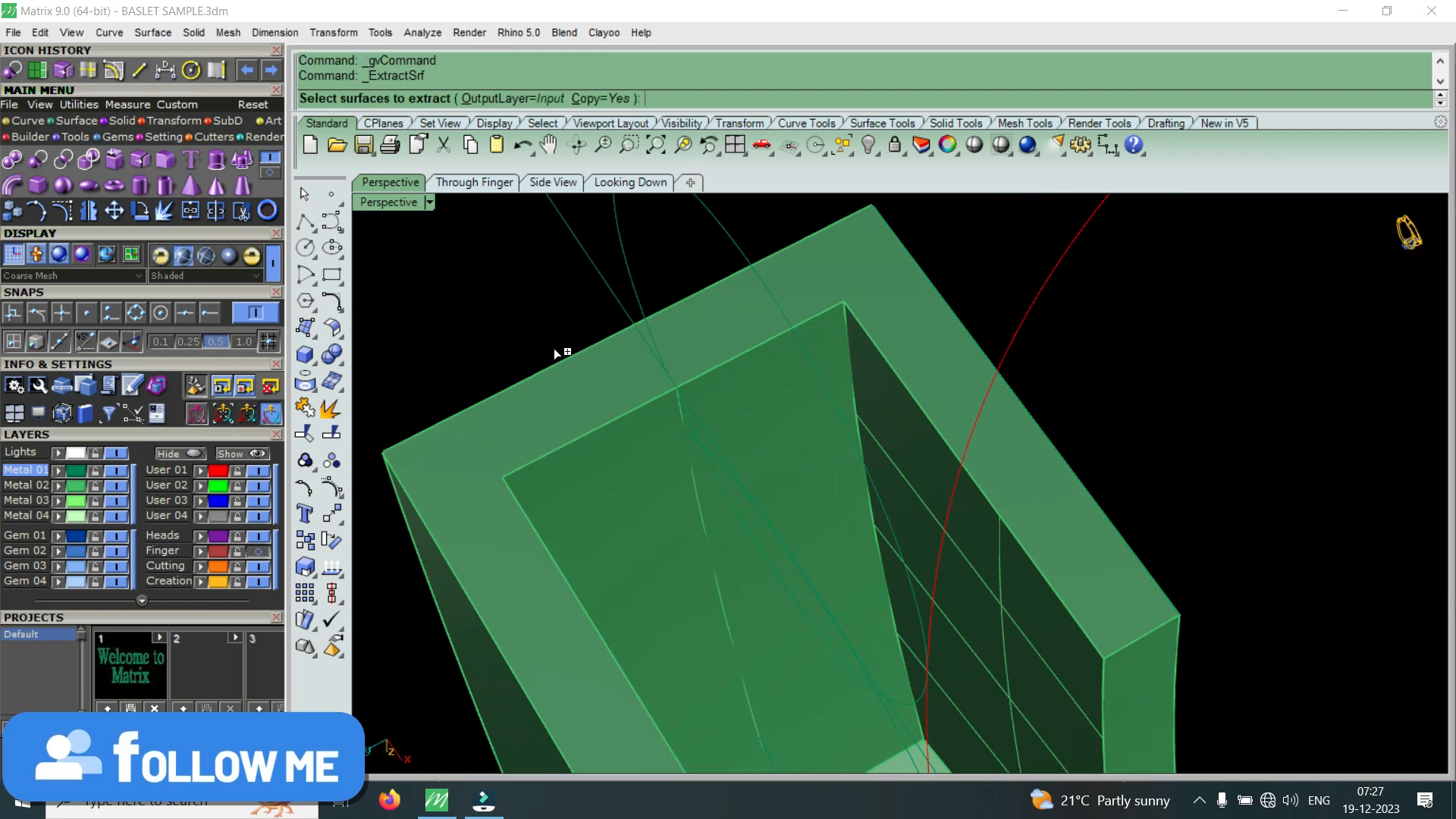
pyautogui.click(576, 416)
pyautogui.press('Return')
pyautogui.moveTo(798, 351); pyautogui.dragTo(875, 395, button='right')
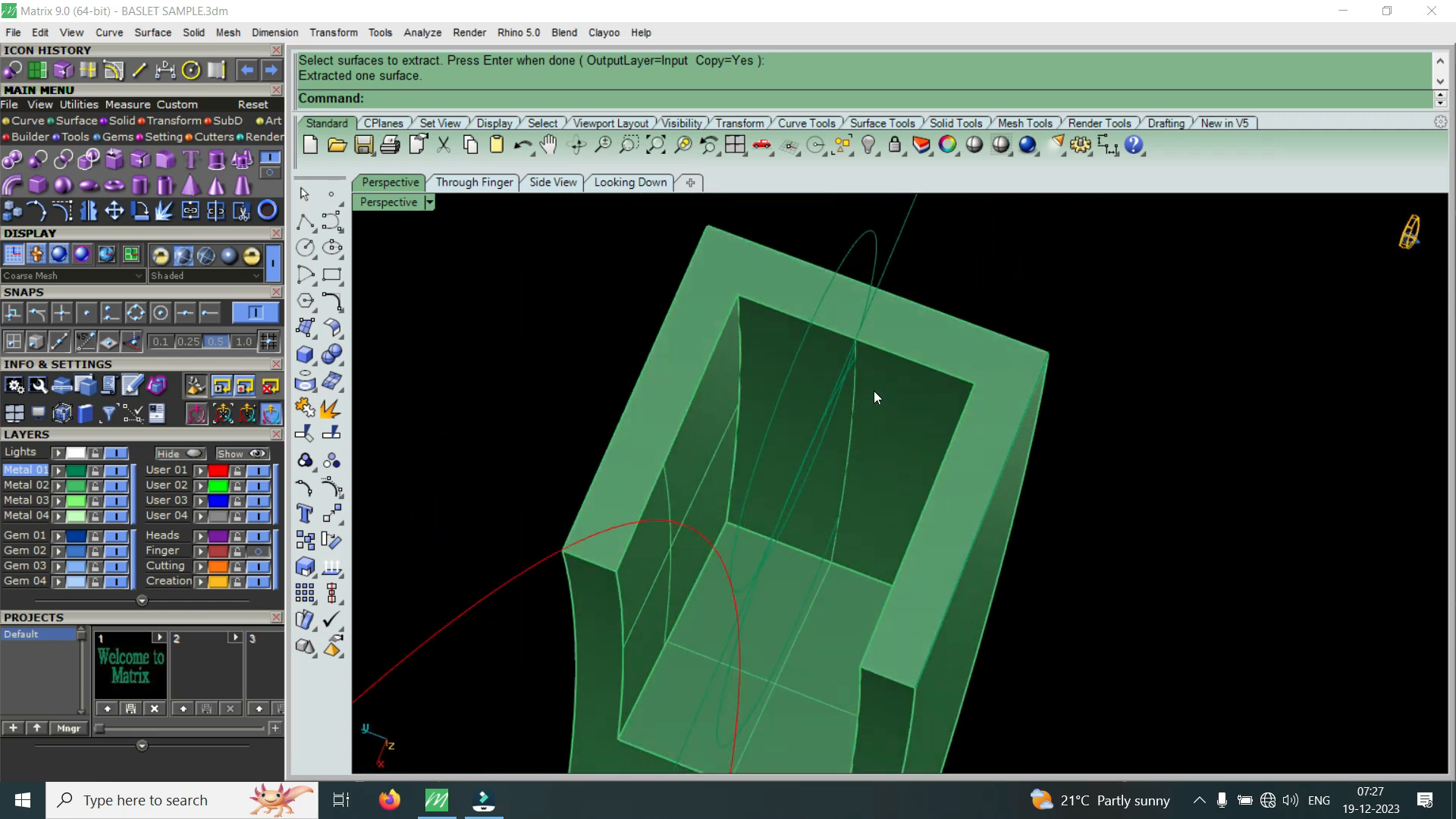
pyautogui.click(885, 322)
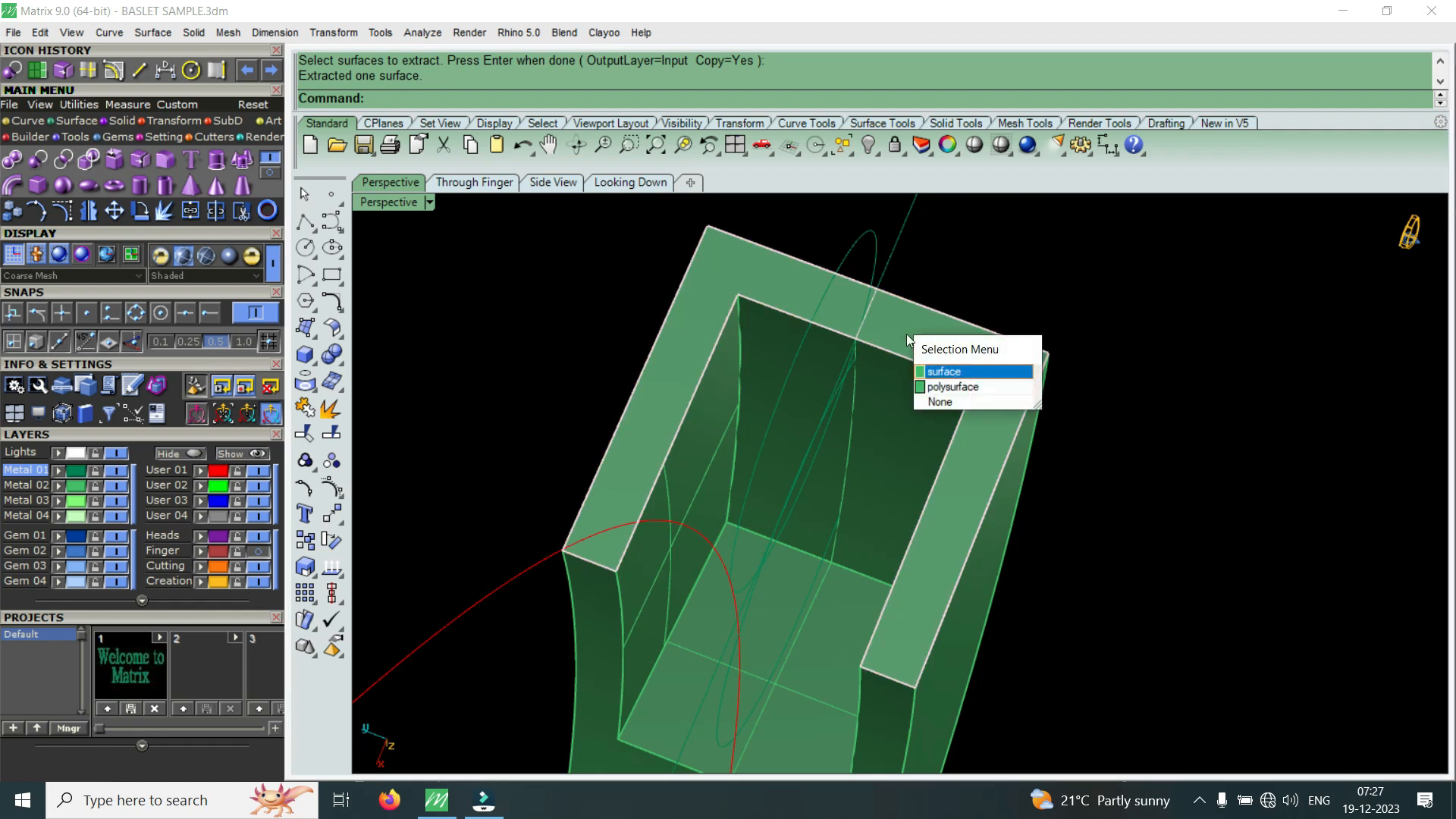
pyautogui.click(940, 368)
pyautogui.scroll(3, 752, 285)
pyautogui.scroll(2, 774, 372)
pyautogui.press('Escape')
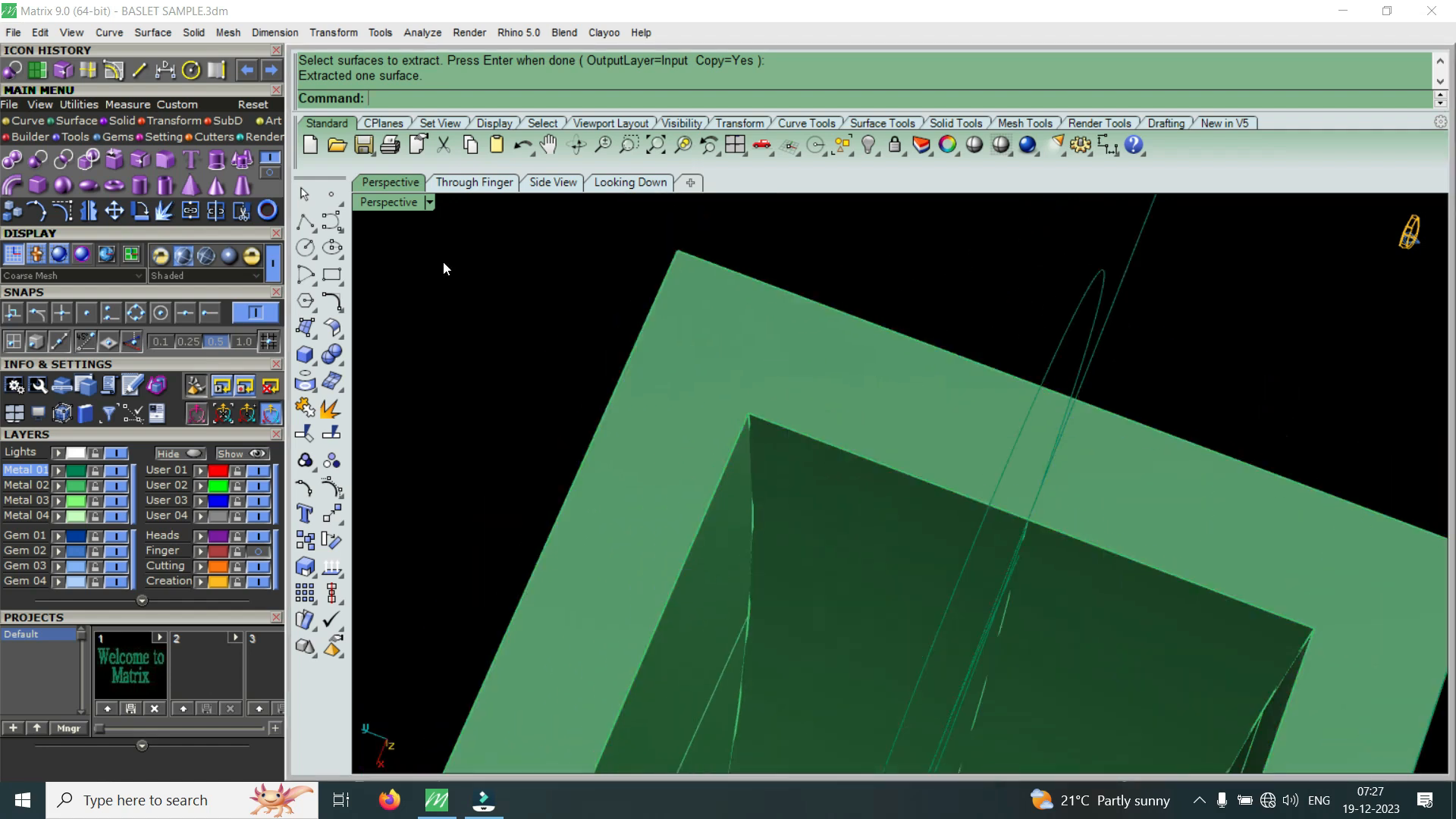
pyautogui.click(113, 70)
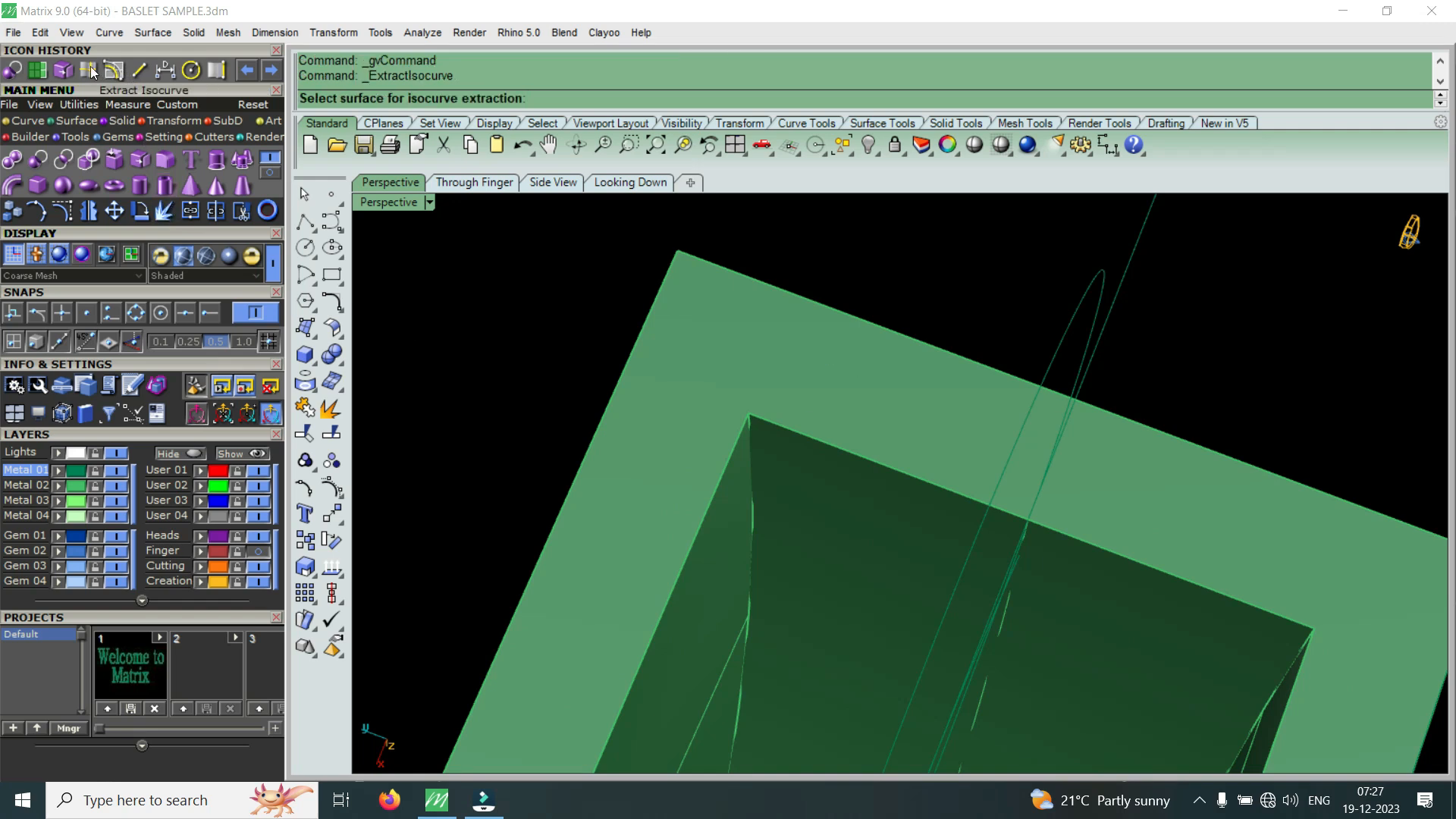
pyautogui.click(838, 401)
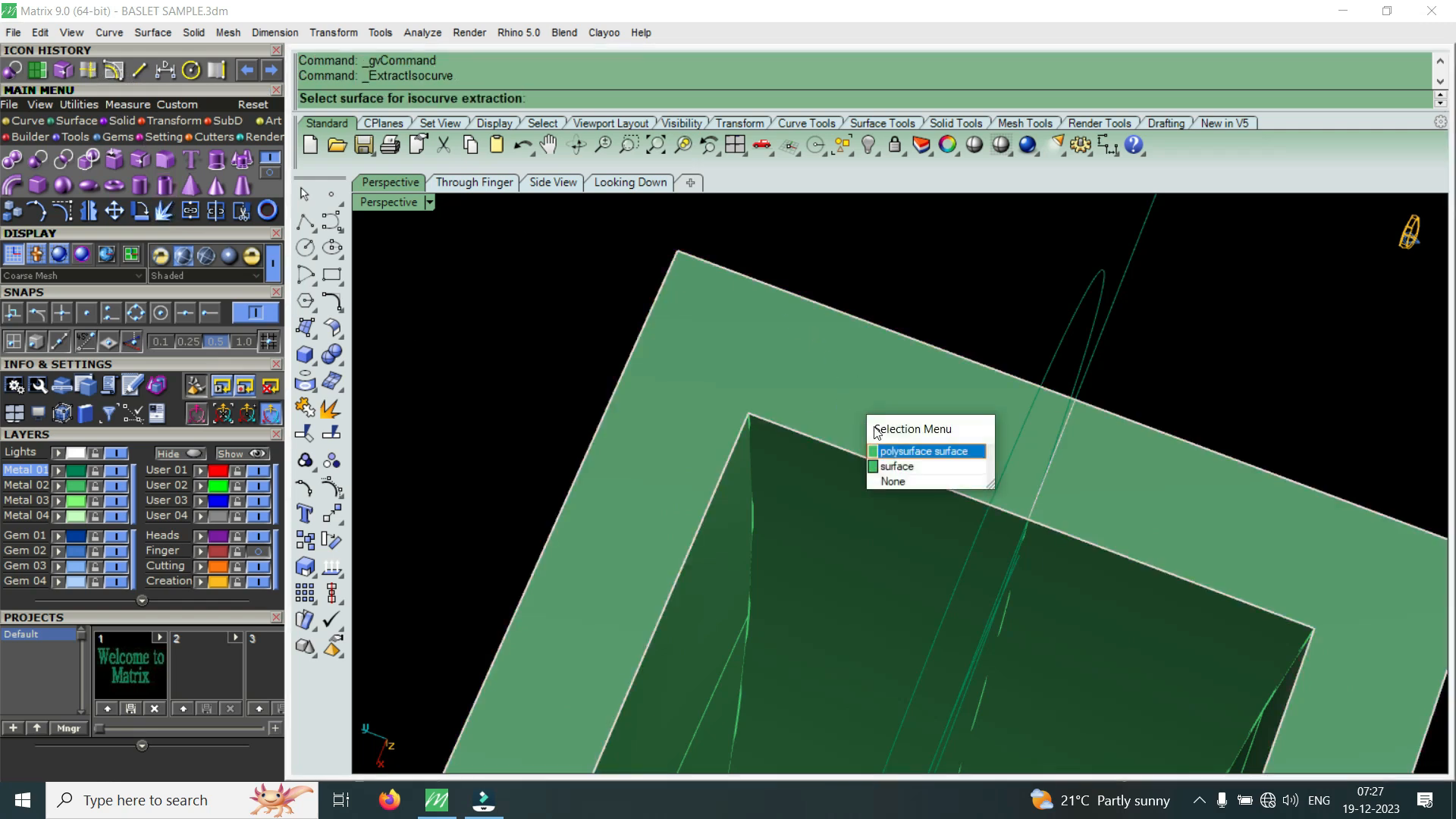
pyautogui.click(901, 468)
pyautogui.scroll(-5, 816, 412)
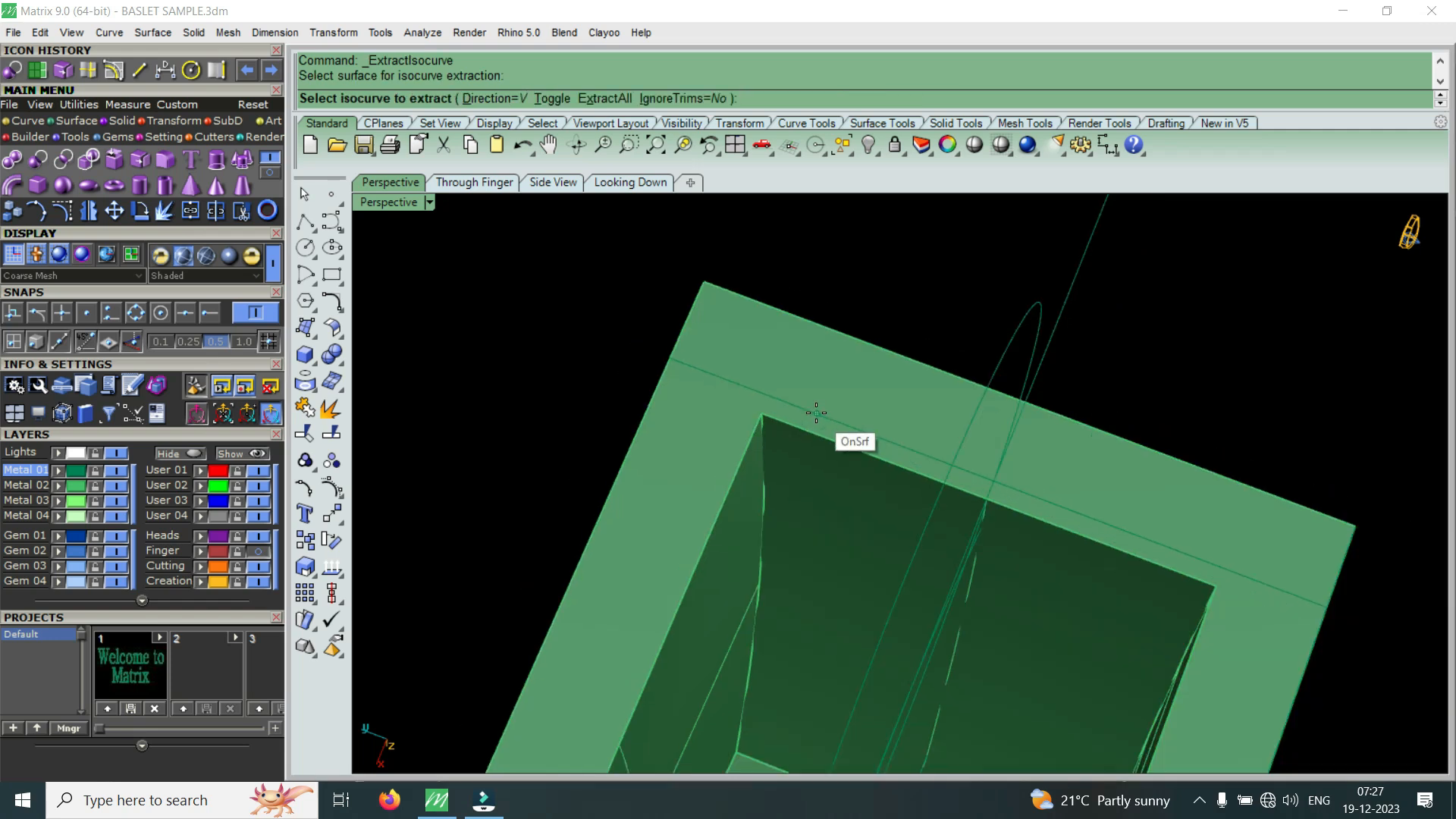
pyautogui.press('Escape')
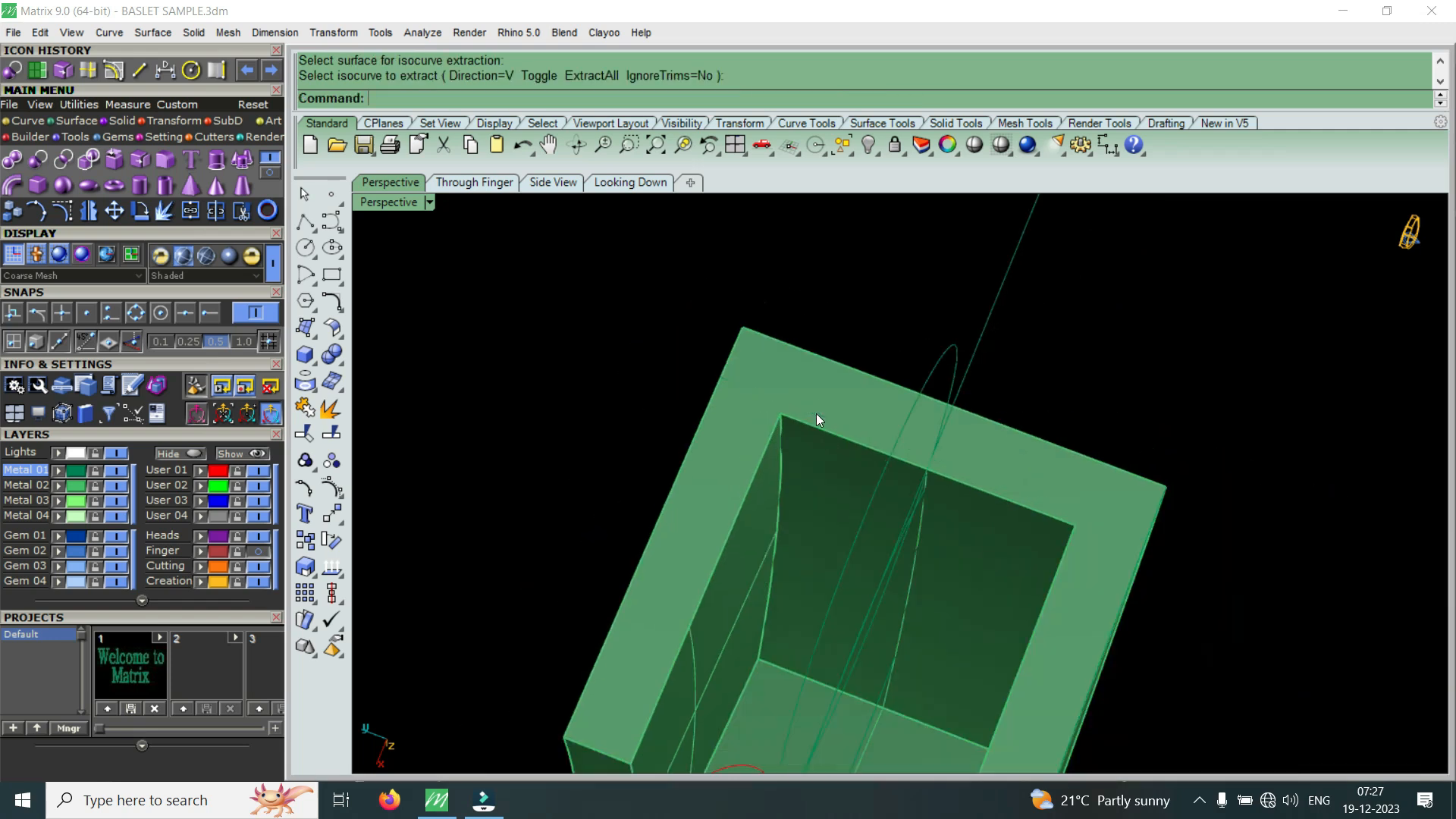
# - Undo the Boolean difference so the offset solid is separate from the green band again
pyautogui.hotkey('ctrl', 'z')
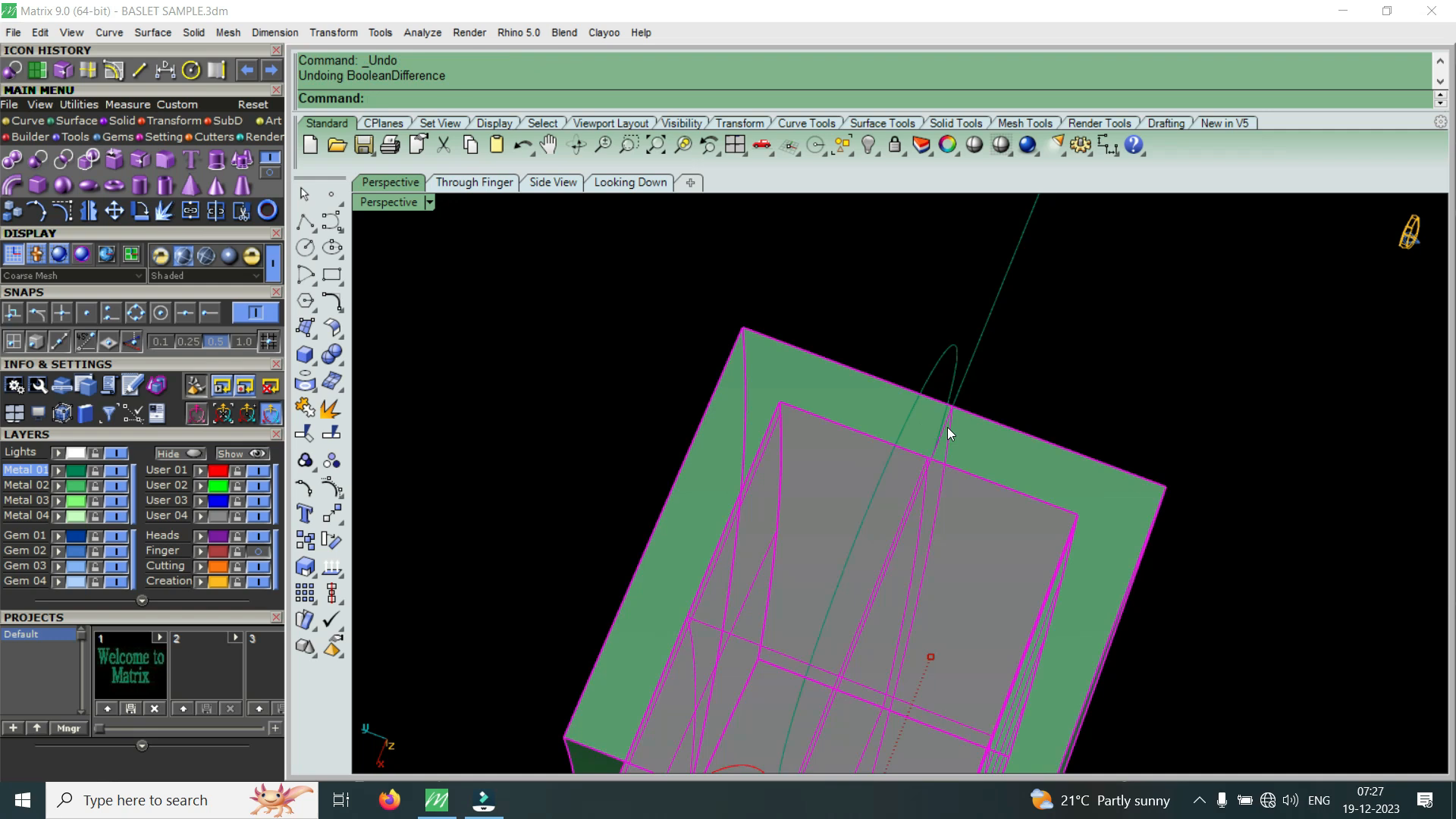
pyautogui.scroll(-3, 948, 426)
pyautogui.scroll(4, 981, 499)
pyautogui.moveTo(981, 498); pyautogui.dragTo(977, 536, button='right')
pyautogui.click(993, 490)
pyautogui.press('Escape')
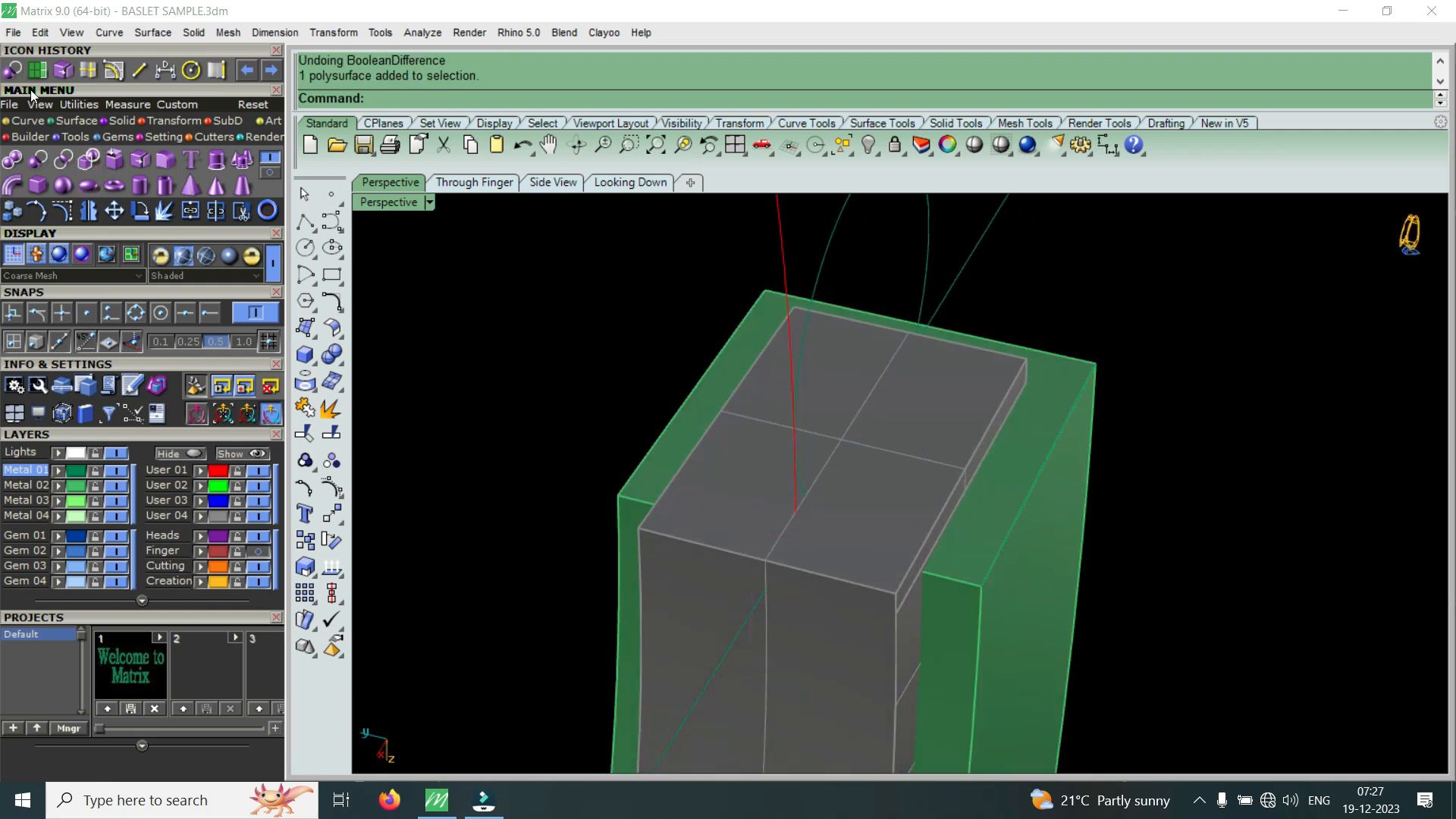
# - Extract a copy of the band's complete end face, including the area over the offset solid, as a separate surface
pyautogui.click(64, 72)
pyautogui.click(995, 484)
pyautogui.press('Return')
pyautogui.moveTo(995, 484); pyautogui.dragTo(954, 400, button='right')
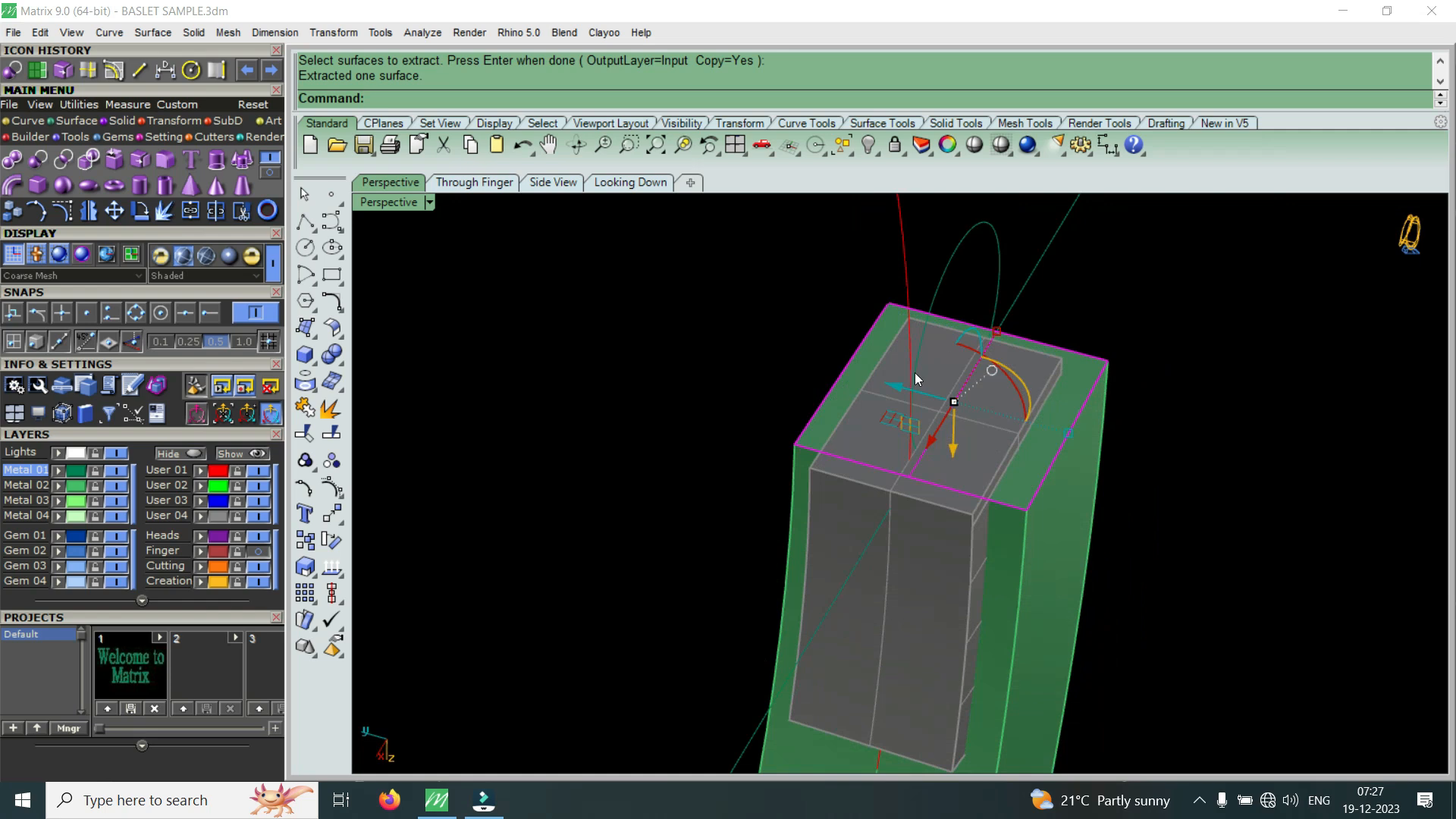
pyautogui.scroll(-6, 1013, 473)
pyautogui.scroll(6, 1019, 448)
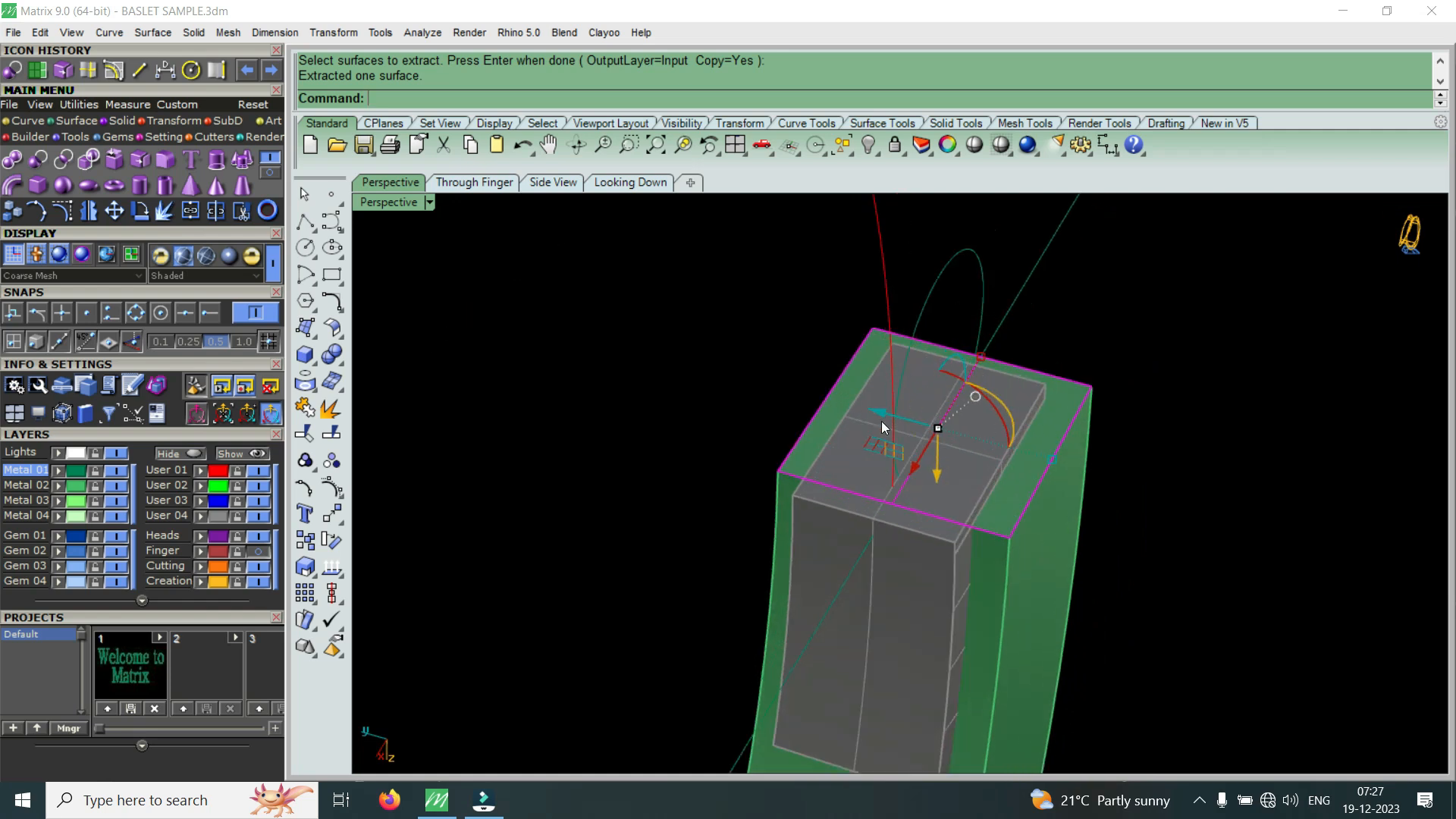
pyautogui.moveTo(1021, 405); pyautogui.dragTo(886, 476, button='right')
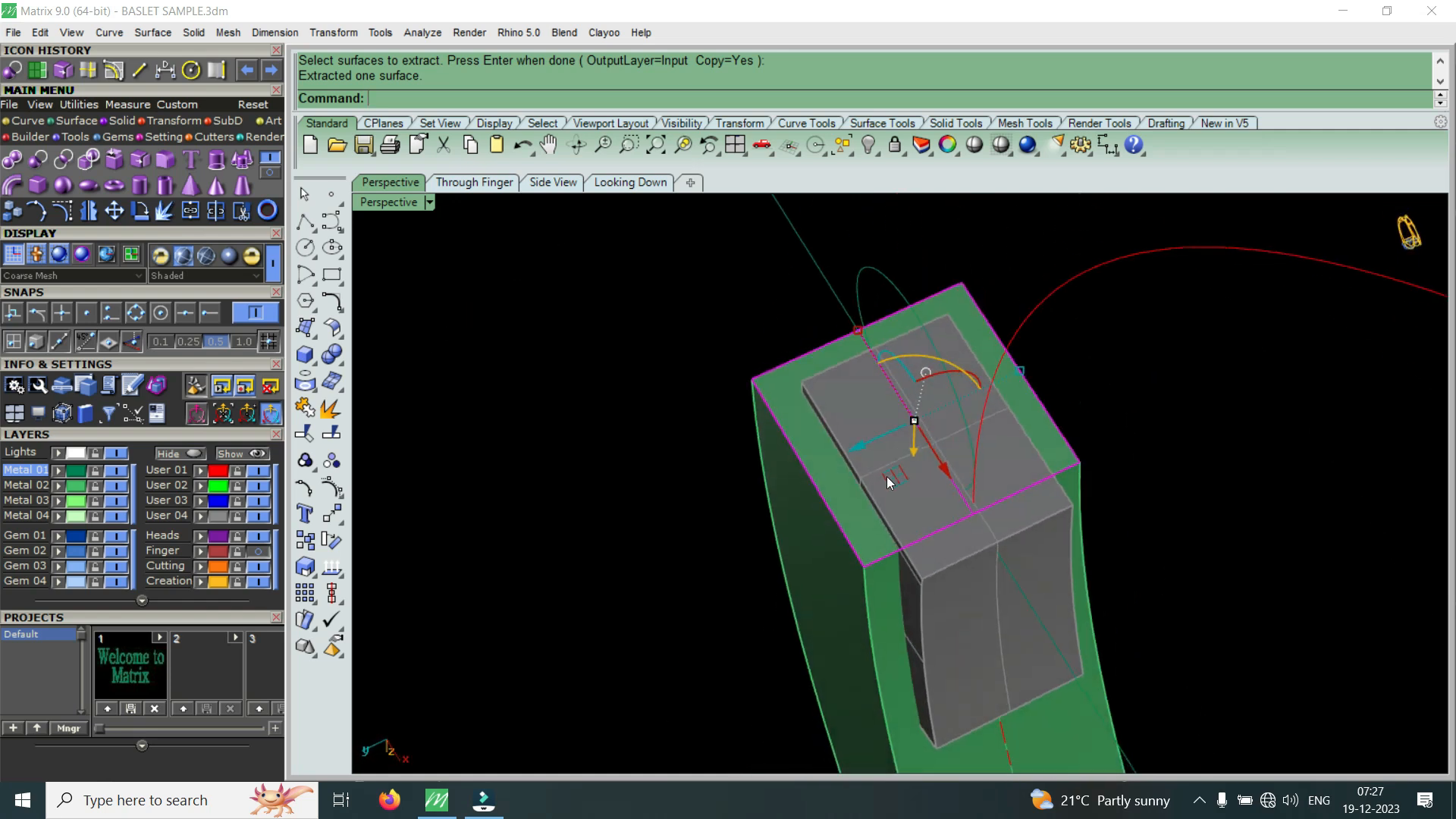
pyautogui.scroll(5, 834, 455)
pyautogui.scroll(-5, 756, 411)
pyautogui.press('Escape')
# - Subtract the offset solid from the green band with a Boolean difference, leaving the extracted end face in place
pyautogui.moveTo(967, 412); pyautogui.dragTo(978, 458, button='right')
pyautogui.click(913, 475)
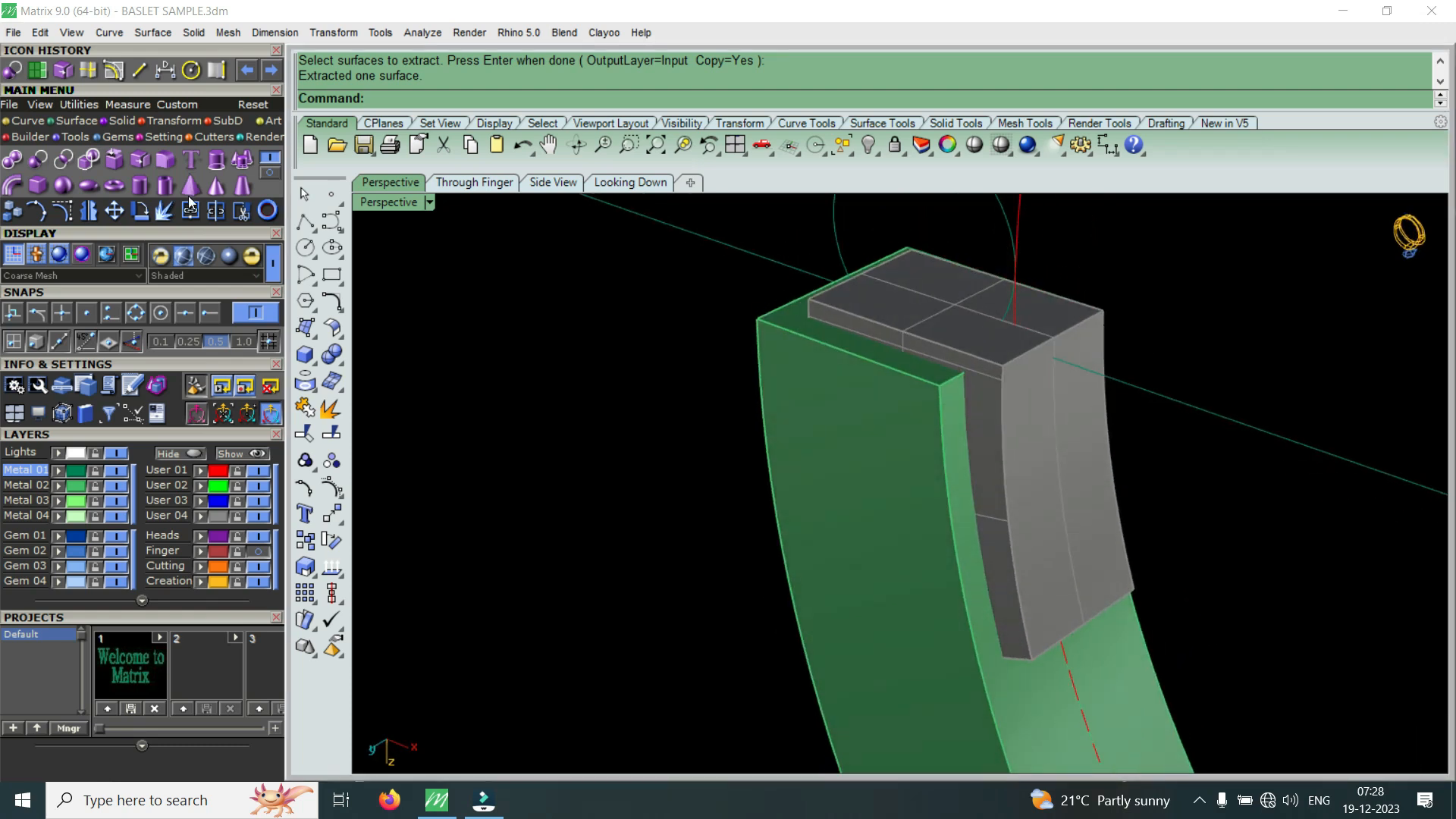
pyautogui.click(38, 160)
pyautogui.click(857, 534)
pyautogui.press('Return')
pyautogui.click(1007, 494)
pyautogui.press('Return')
pyautogui.moveTo(1005, 493); pyautogui.dragTo(948, 547, button='right')
pyautogui.keyDown('ctrl'); pyautogui.keyDown('shift'); pyautogui.click(916, 421); pyautogui.keyUp('shift'); pyautogui.keyUp('ctrl')
pyautogui.press('Escape')
pyautogui.scroll(4, 902, 396)
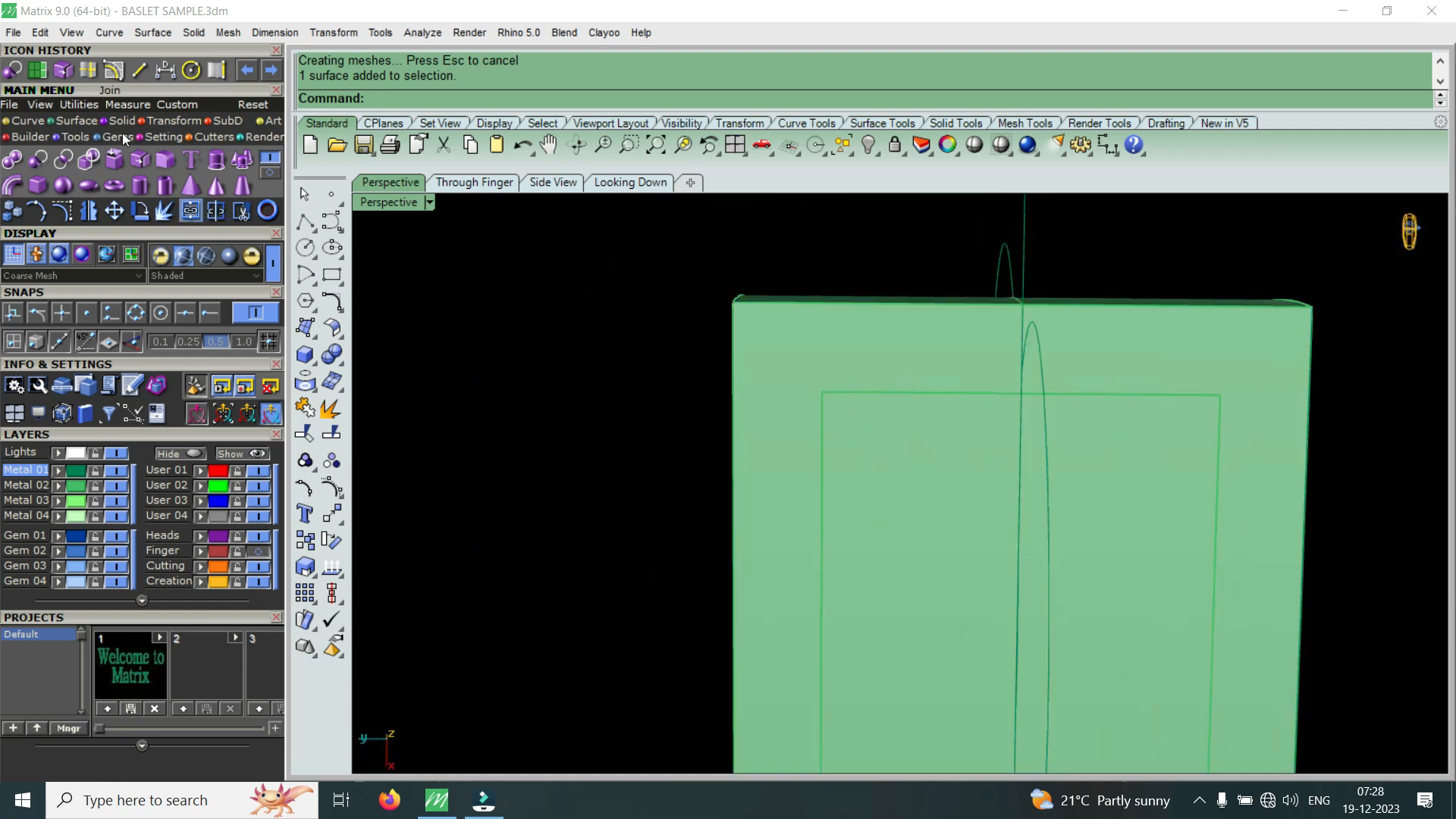
# - Duplicate the pocket's short edge at the band's outer wall as a curve
pyautogui.click(217, 72)
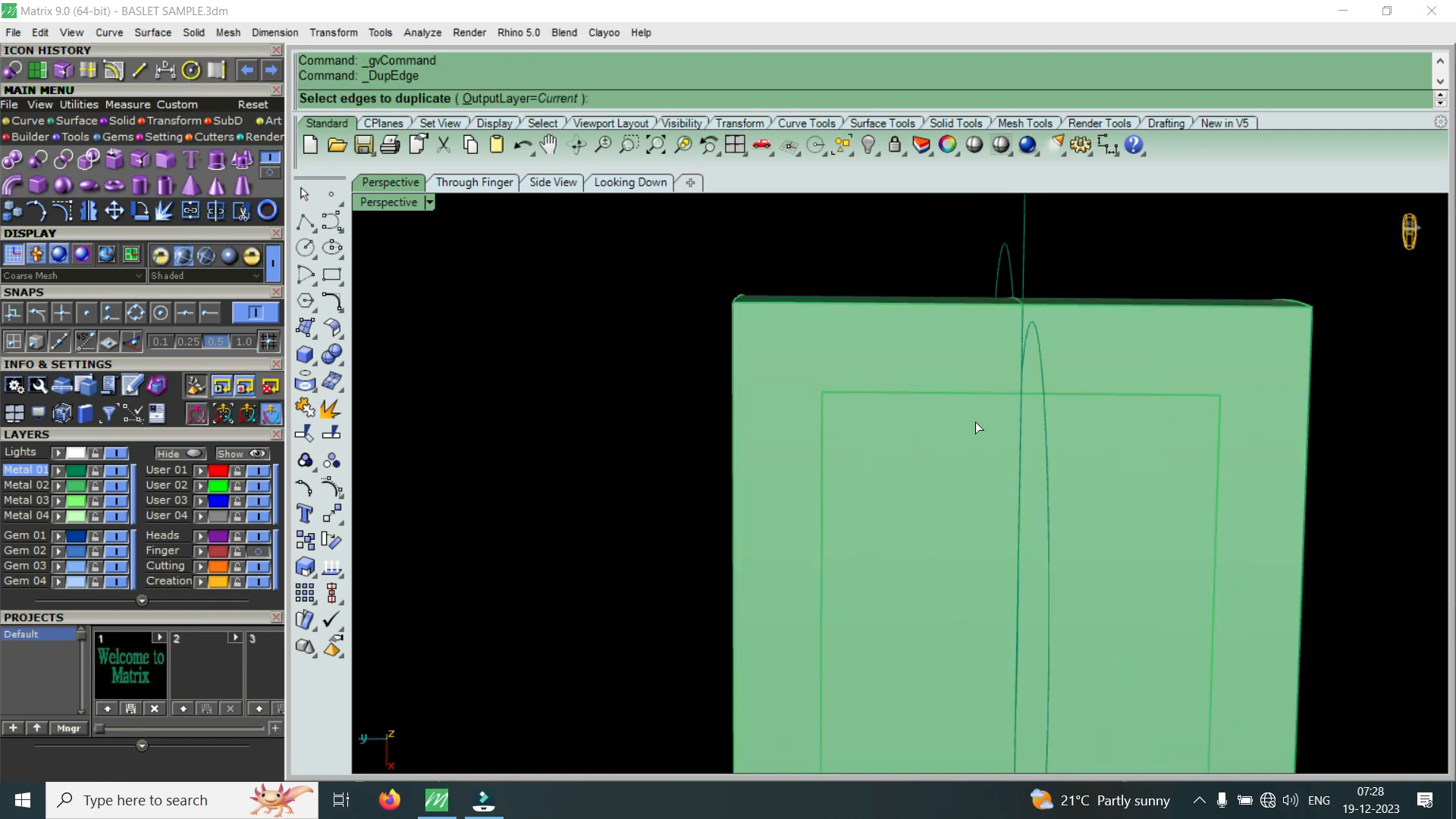
pyautogui.click(921, 393)
pyautogui.rightClick(921, 393)
pyautogui.scroll(-6, 921, 394)
pyautogui.scroll(4, 936, 424)
pyautogui.moveTo(936, 425); pyautogui.dragTo(903, 335, button='right')
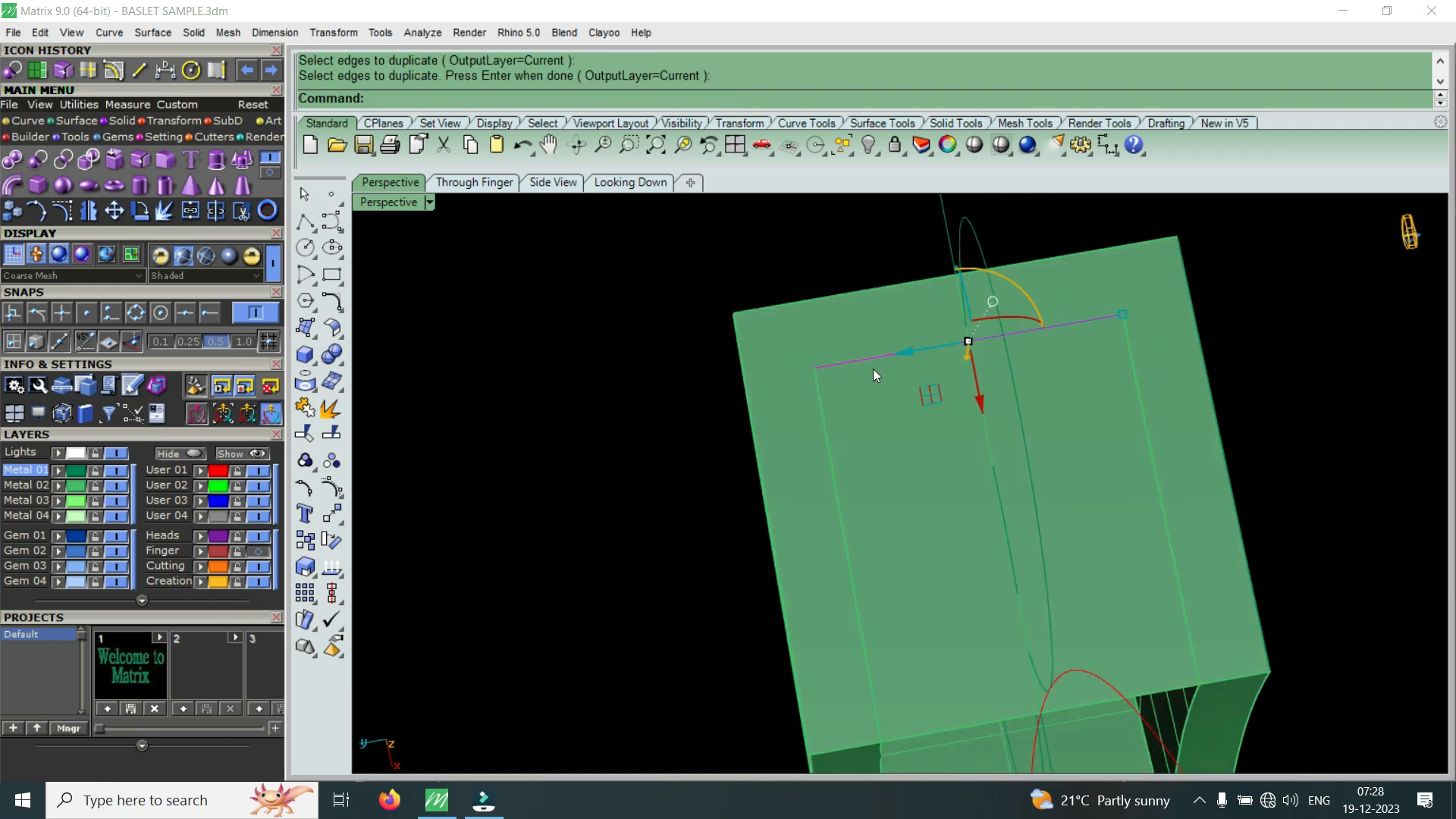
# - Offset the duplicated edge curve 0.6 mm on the extracted end surface, flipped toward the inside of the pocket
pyautogui.click(116, 70)
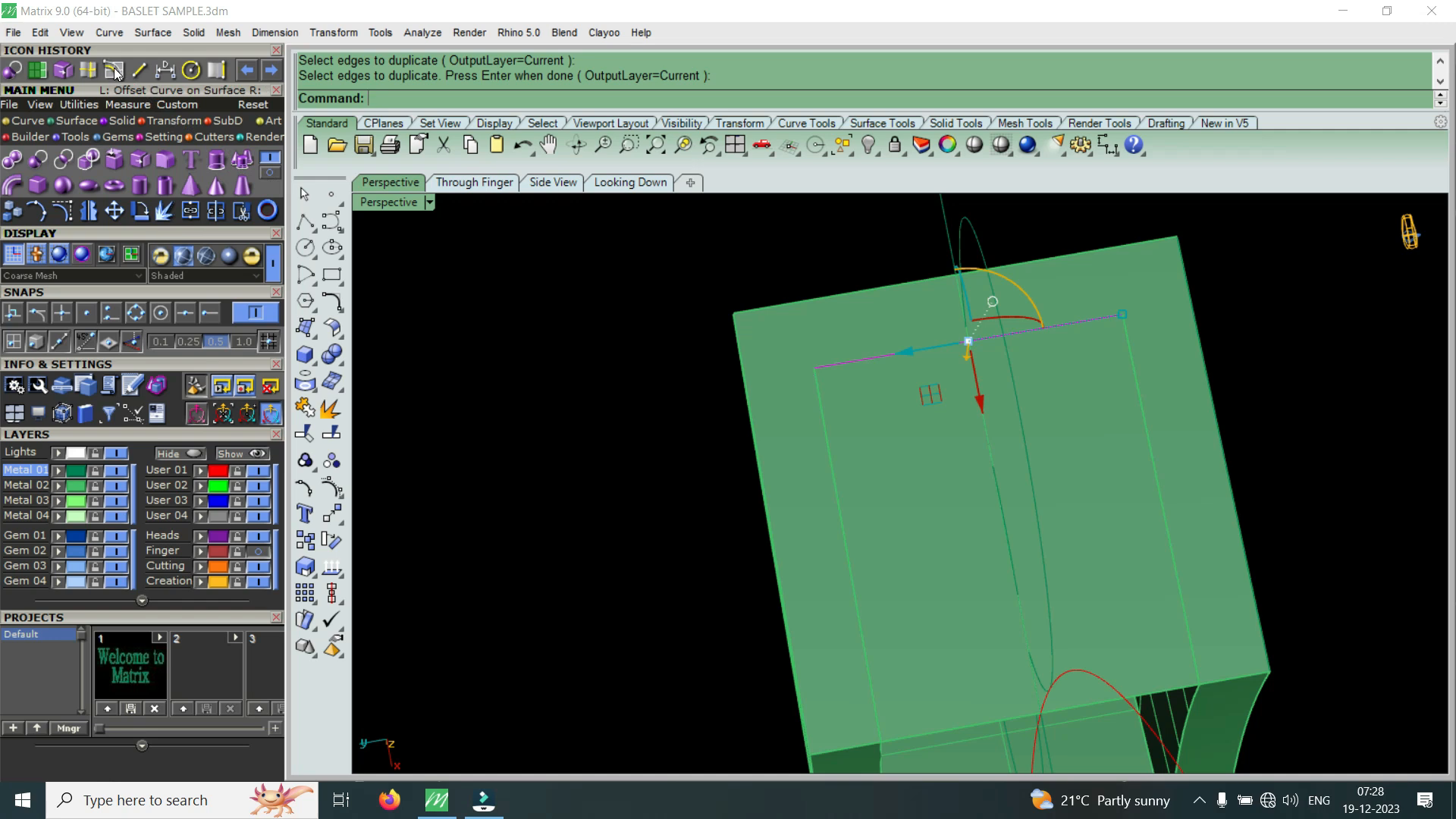
pyautogui.click(924, 438)
pyautogui.write('f')
pyautogui.press('Return')
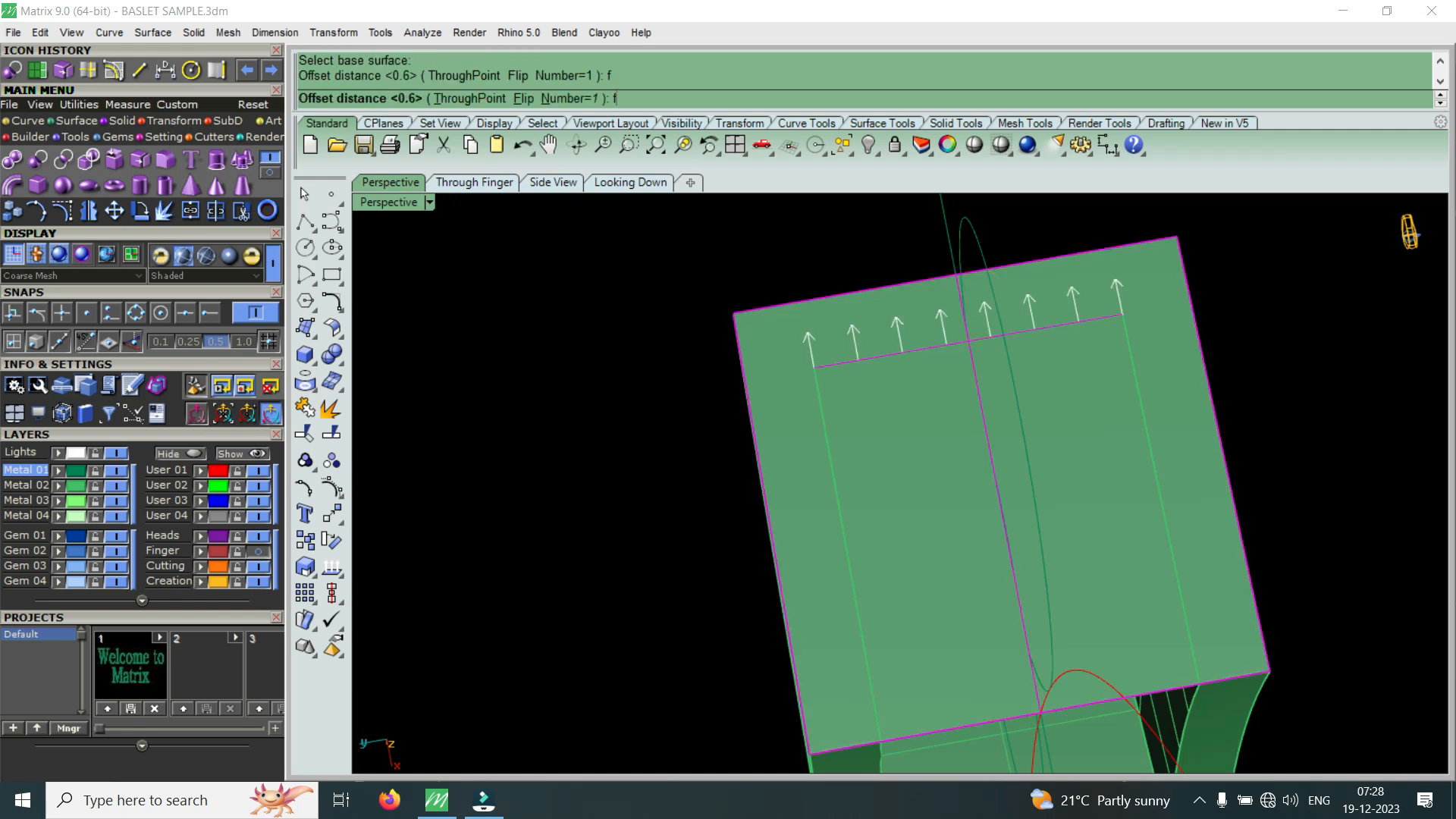
pyautogui.write('.6')
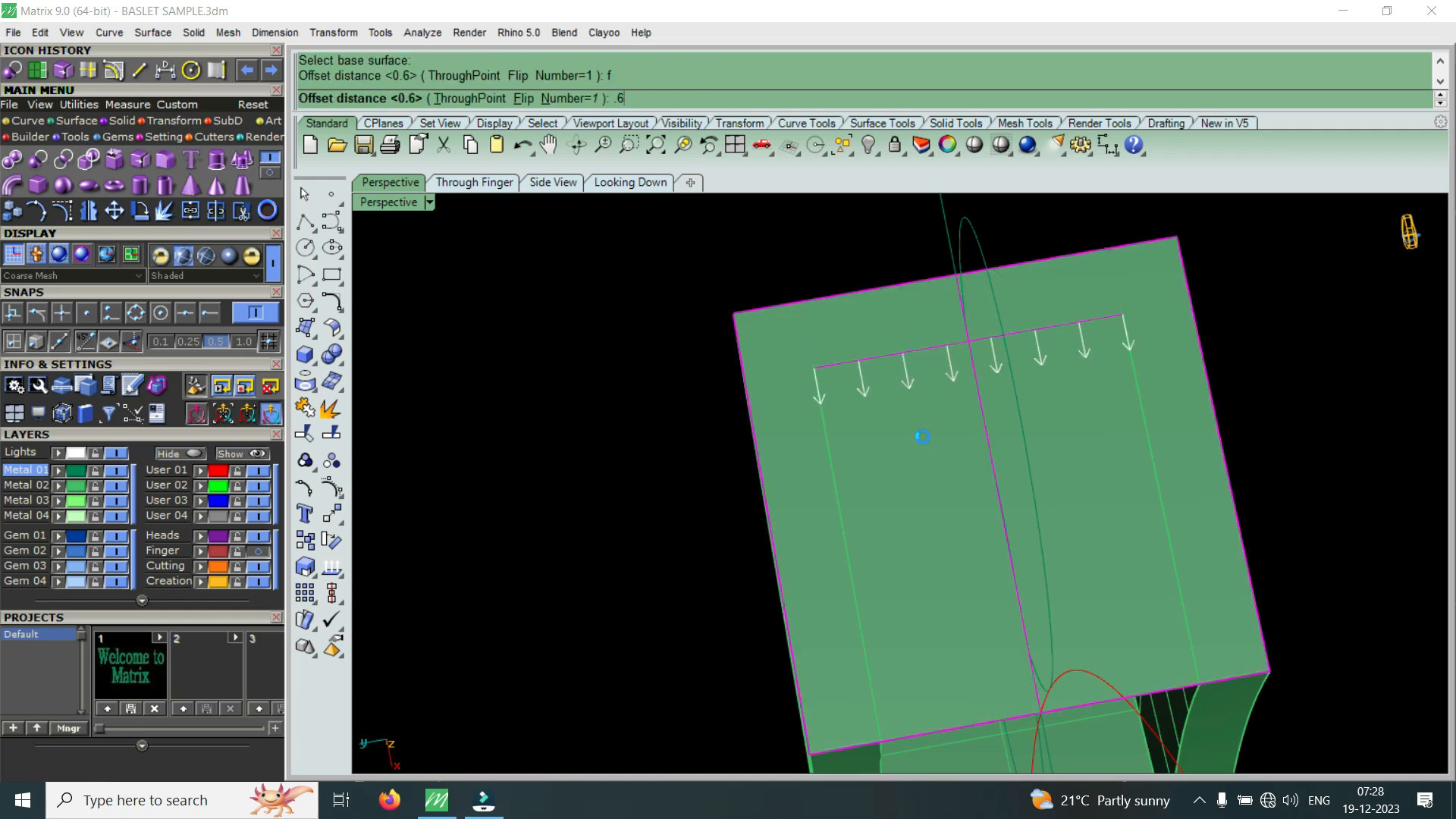
pyautogui.press('Return')
pyautogui.moveTo(1017, 417); pyautogui.dragTo(931, 423, button='right')
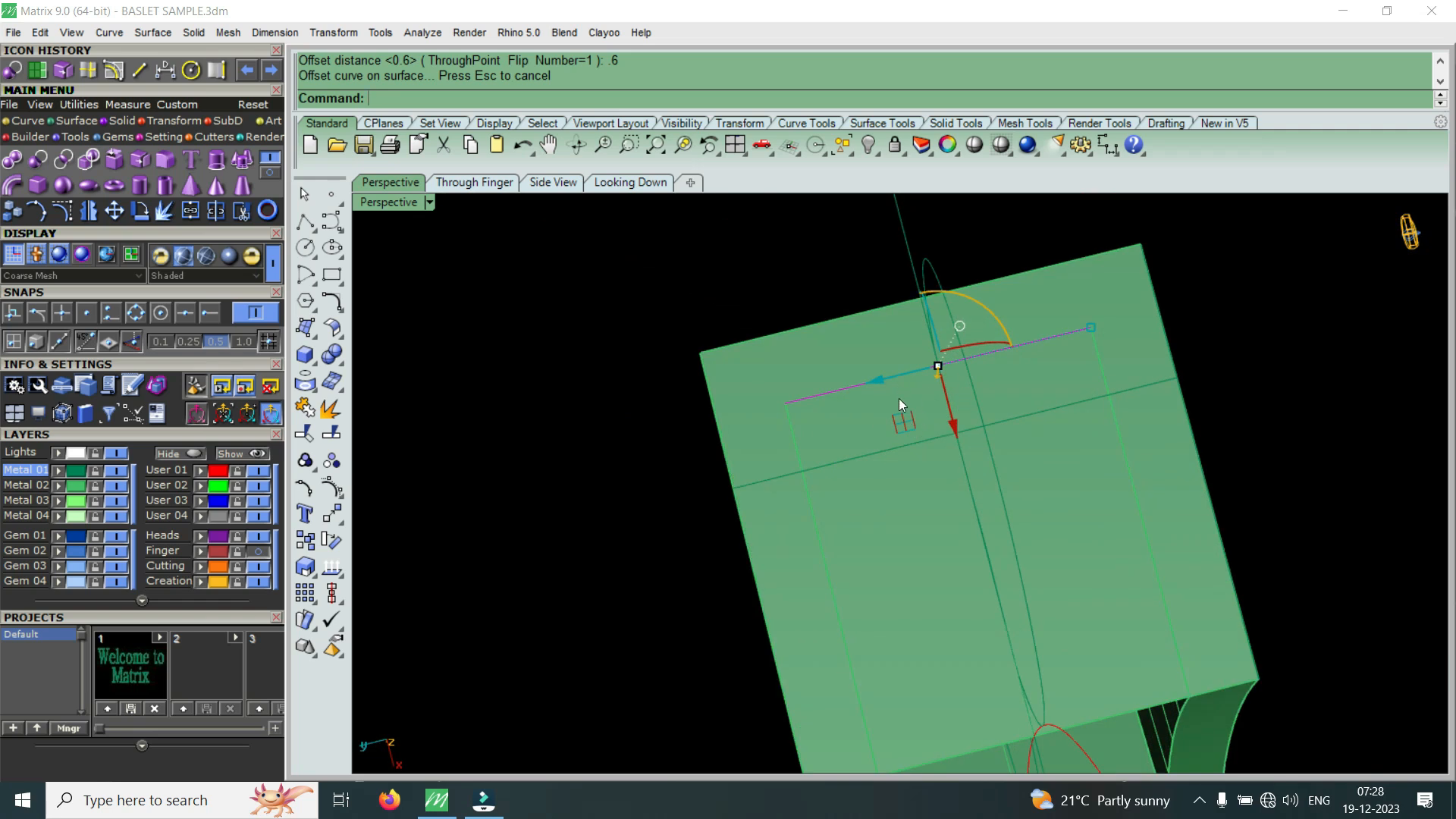
pyautogui.moveTo(901, 421); pyautogui.dragTo(898, 376, button='right')
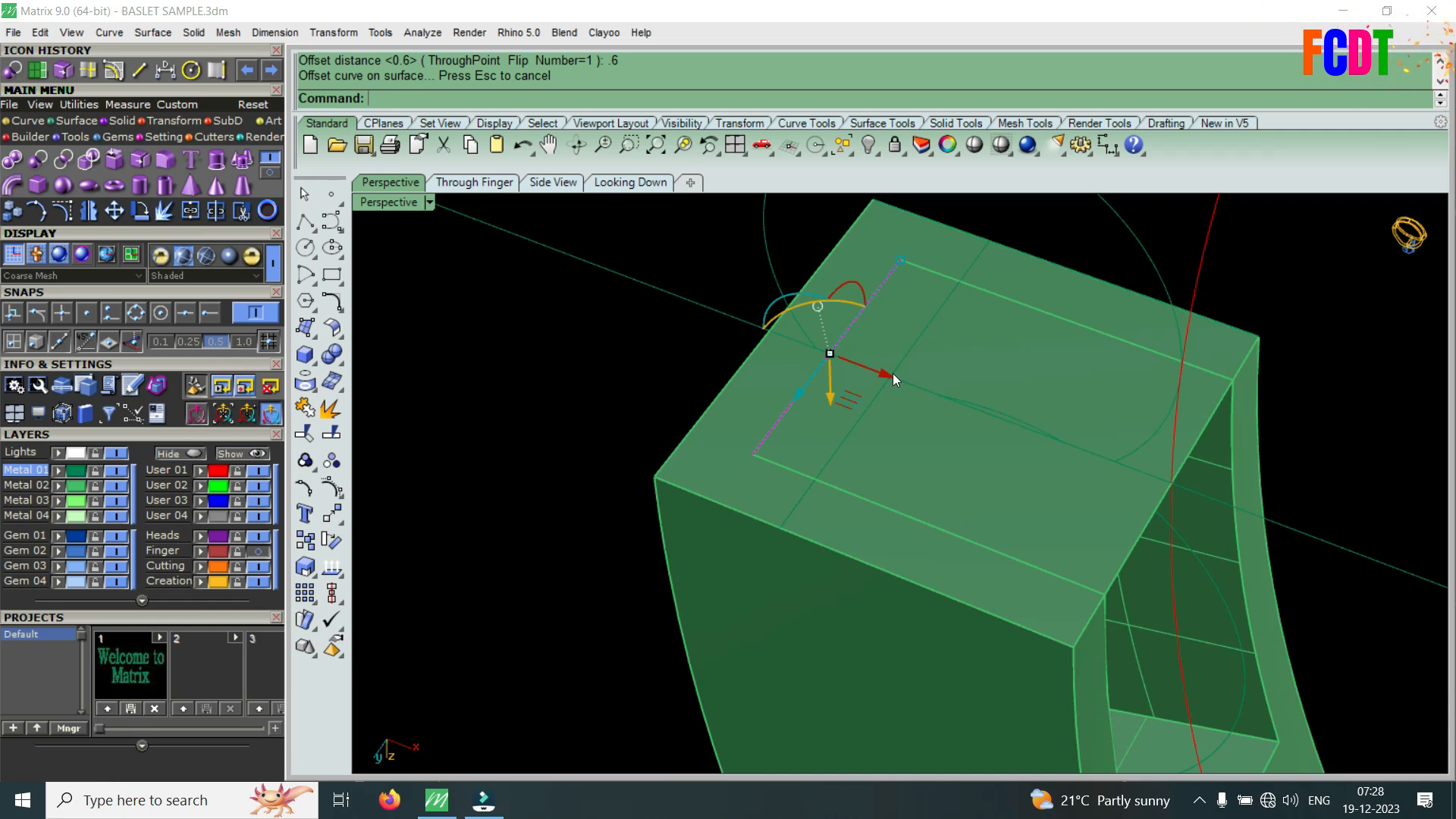
pyautogui.moveTo(840, 388); pyautogui.dragTo(951, 325, button='right')
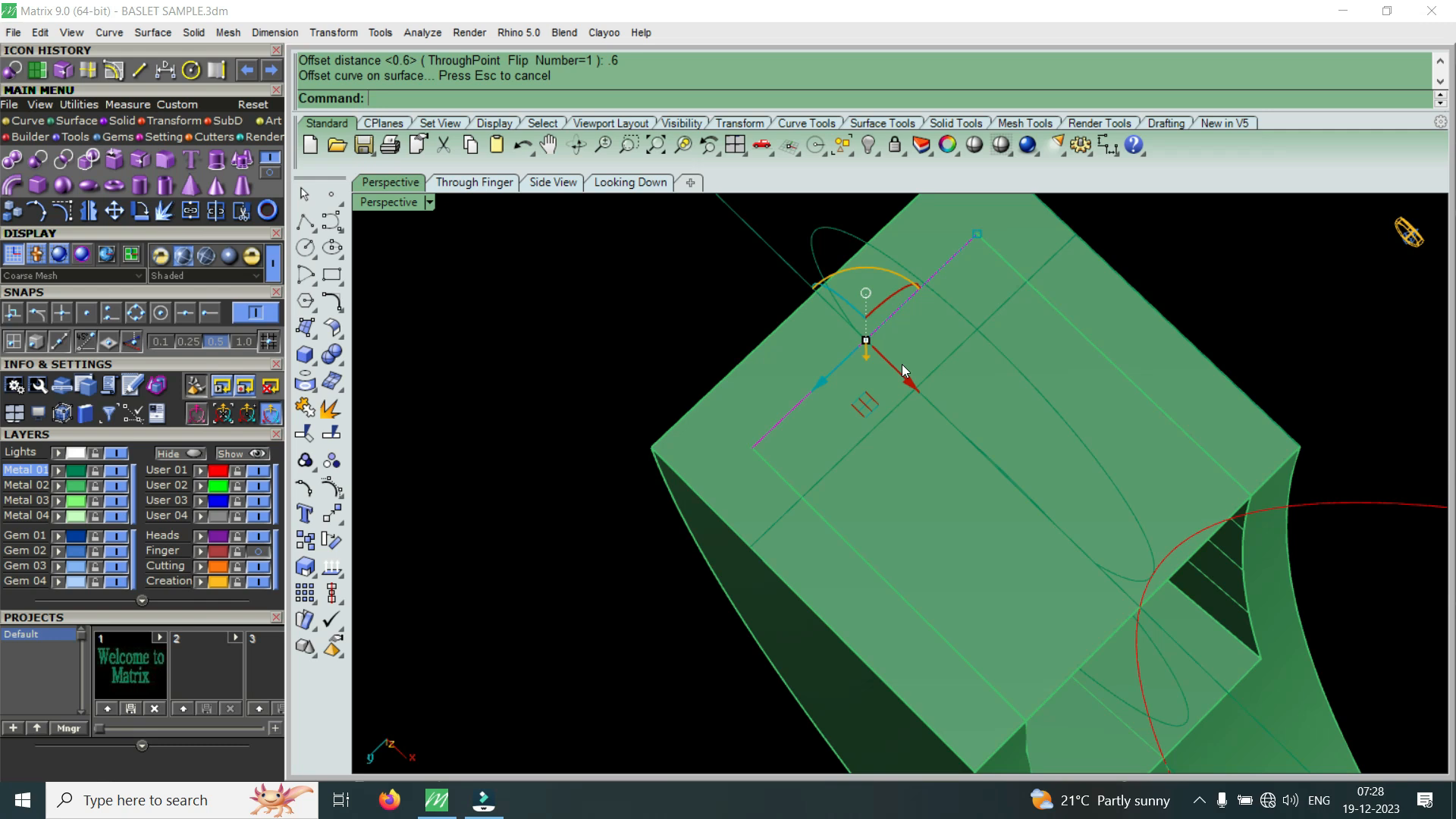
# - Trim the extracted end surface with the offset curve, keeping only the strip along the band's outer wall
pyautogui.click(854, 447)
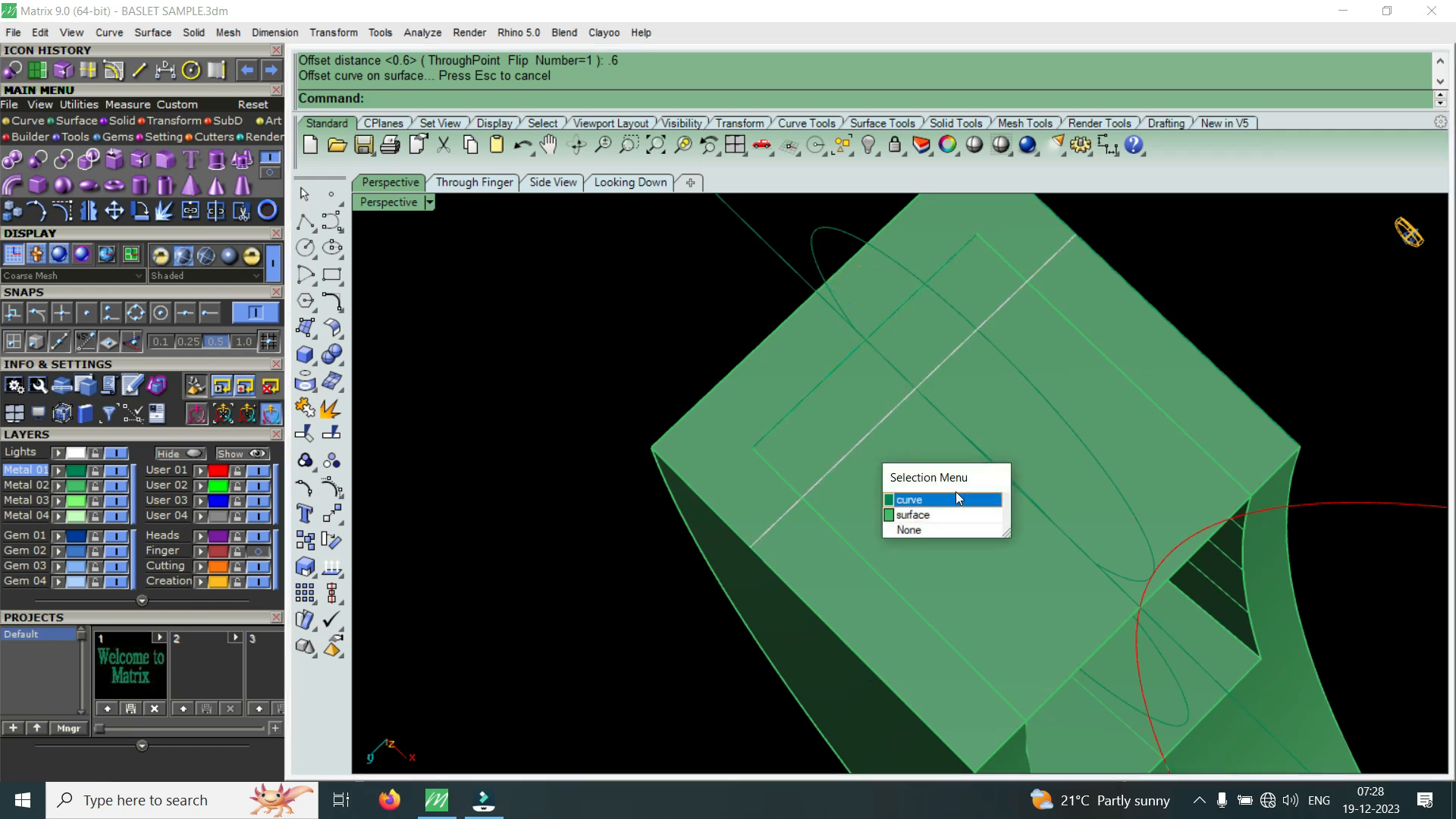
pyautogui.click(956, 495)
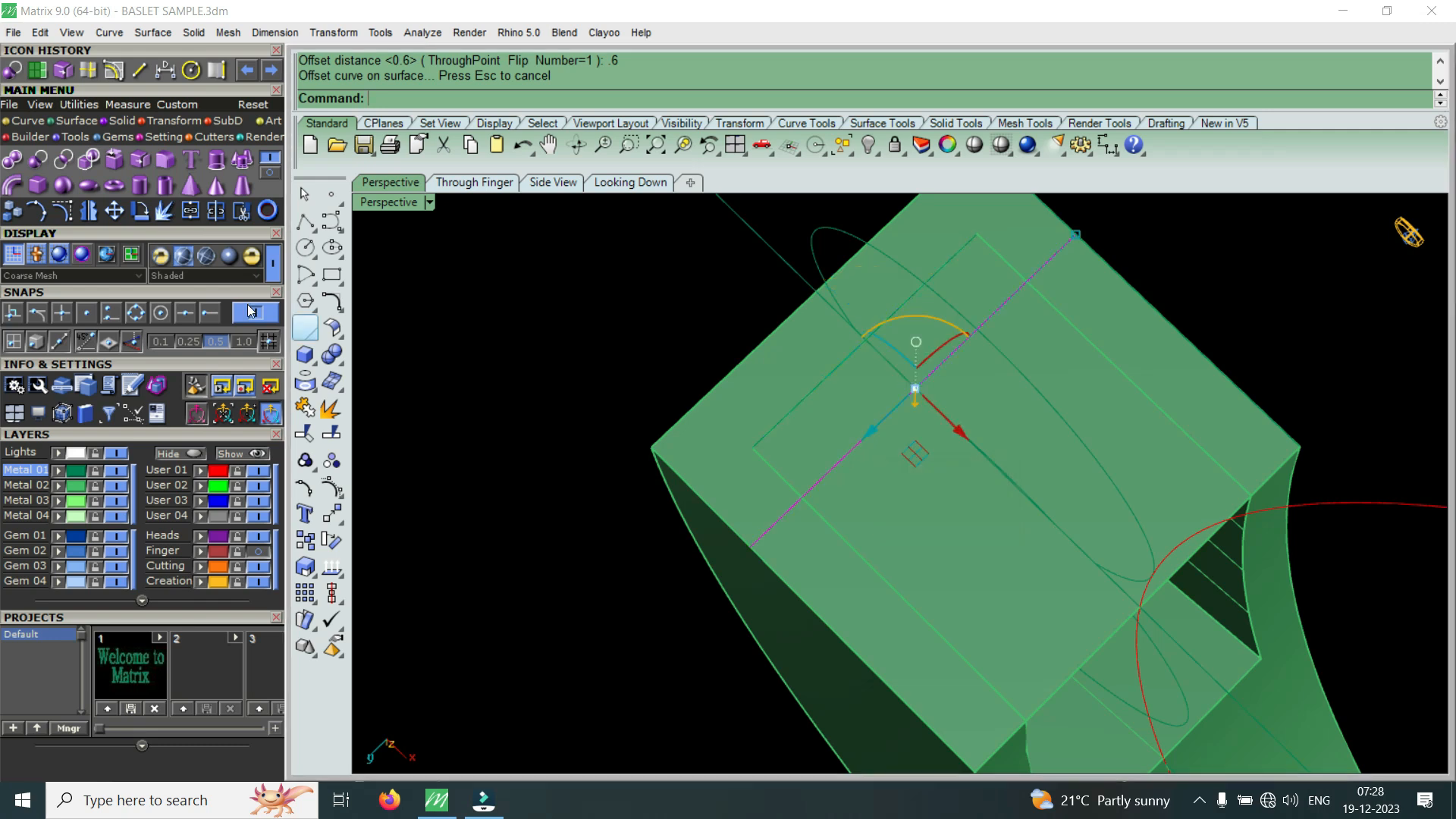
pyautogui.click(244, 217)
pyautogui.click(965, 537)
pyautogui.moveTo(1039, 507); pyautogui.dragTo(939, 463, button='right')
pyautogui.press('Return')
pyautogui.click(885, 465)
pyautogui.scroll(-5, 884, 465)
pyautogui.scroll(4, 939, 463)
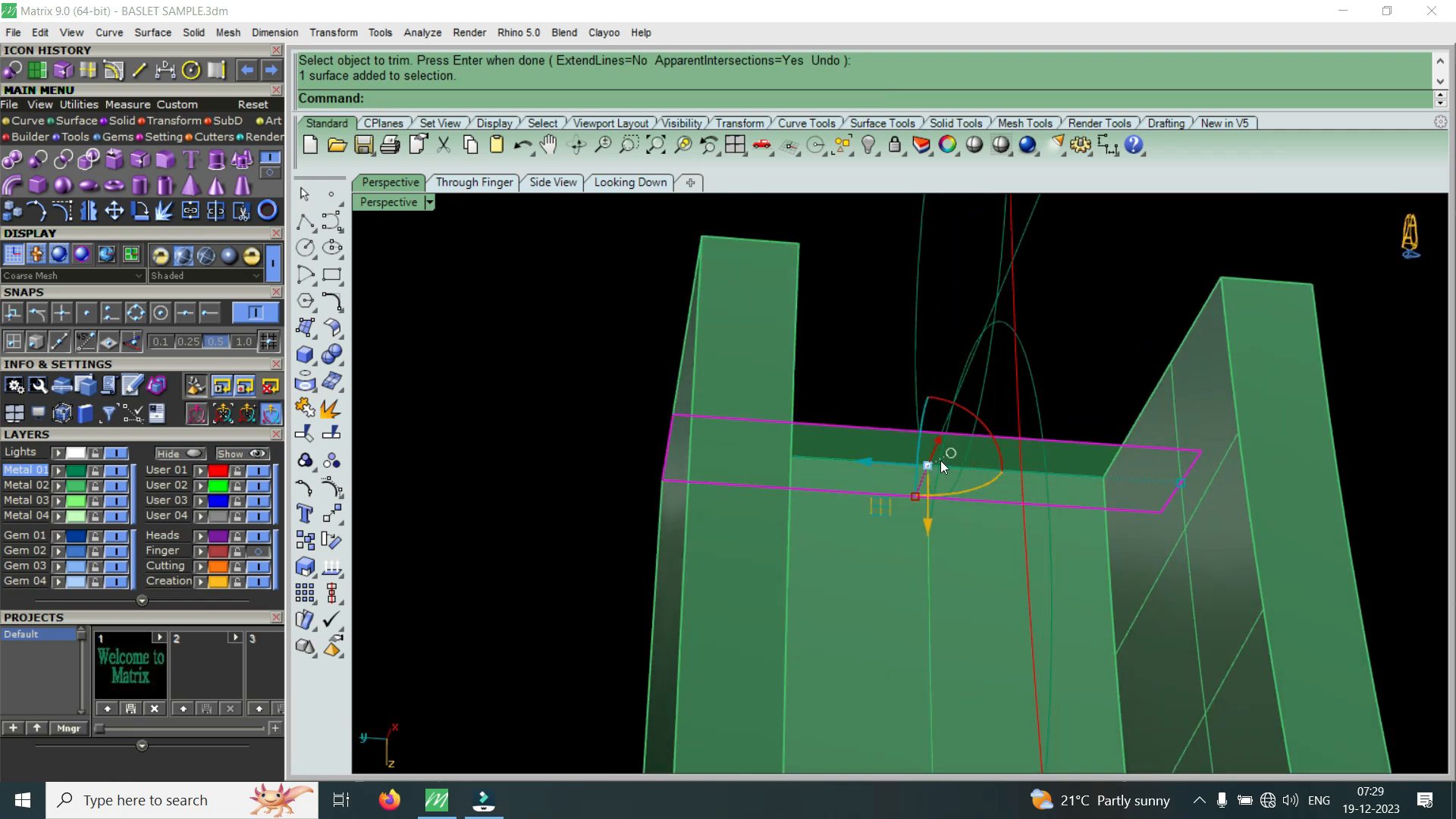
# - Offset the trimmed strip surface 0.6 mm as a solid, flipped into the band's end, and inspect its fit
pyautogui.write('O')
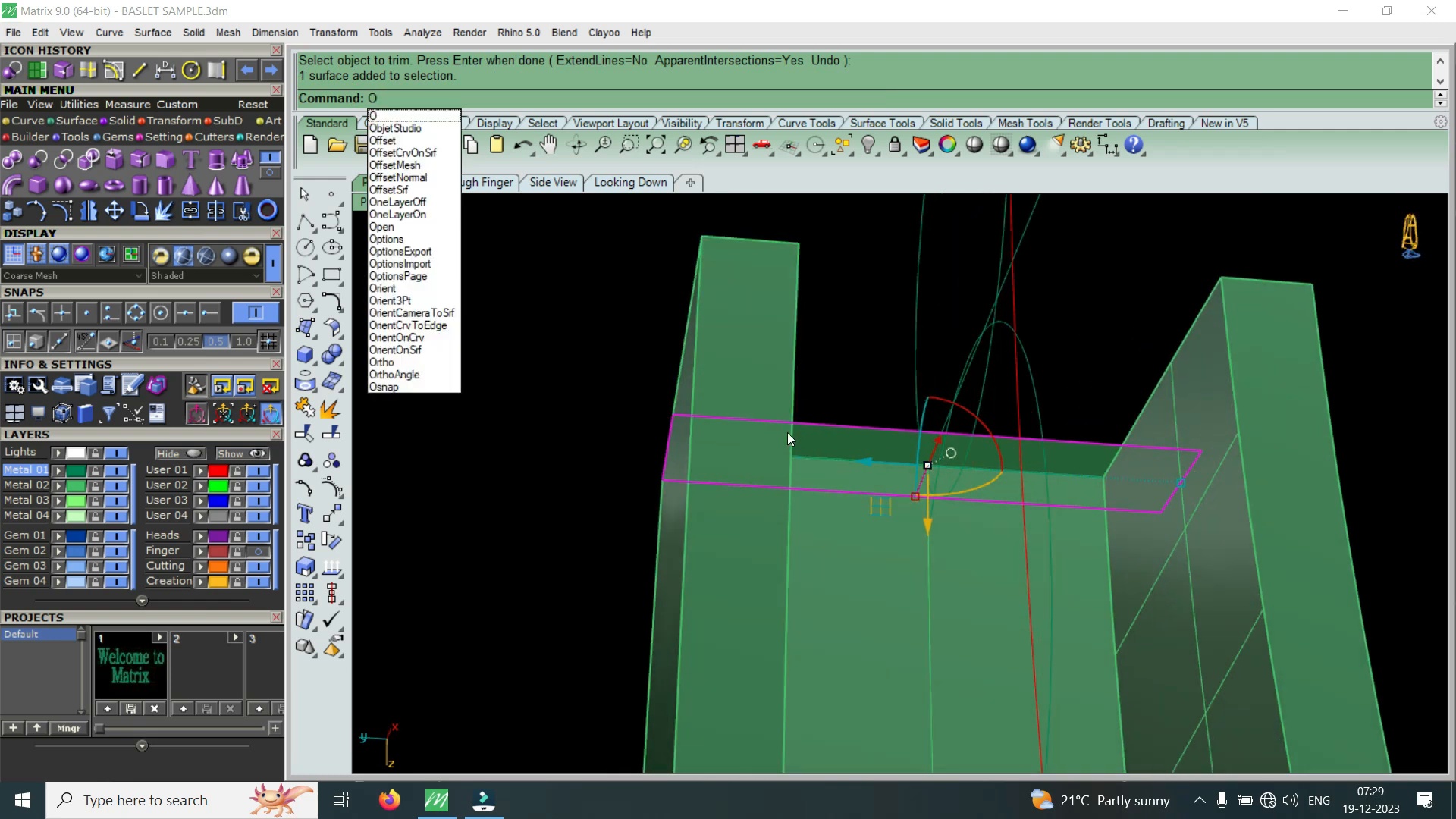
pyautogui.click(427, 190)
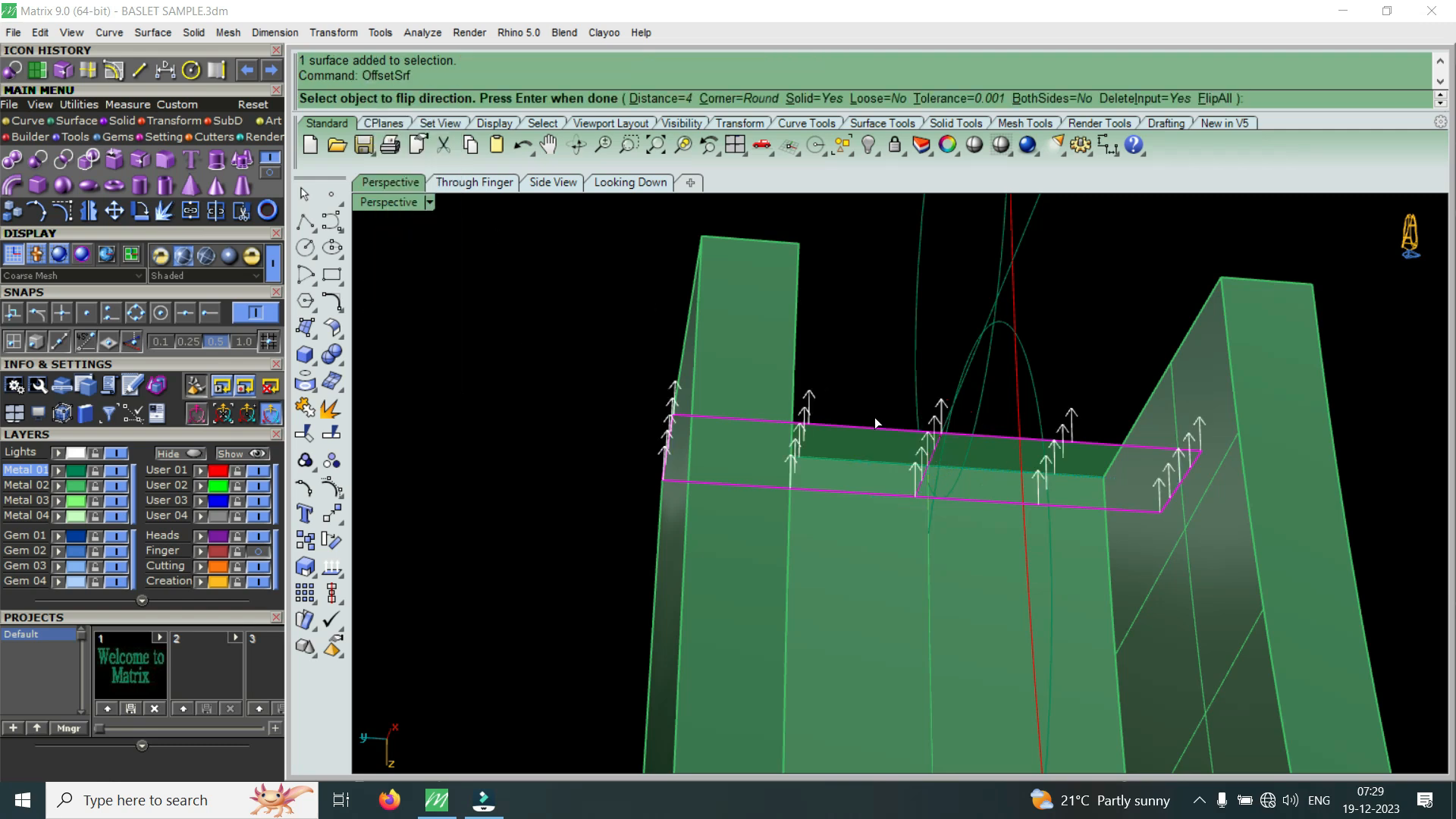
pyautogui.write('f')
pyautogui.press('Return')
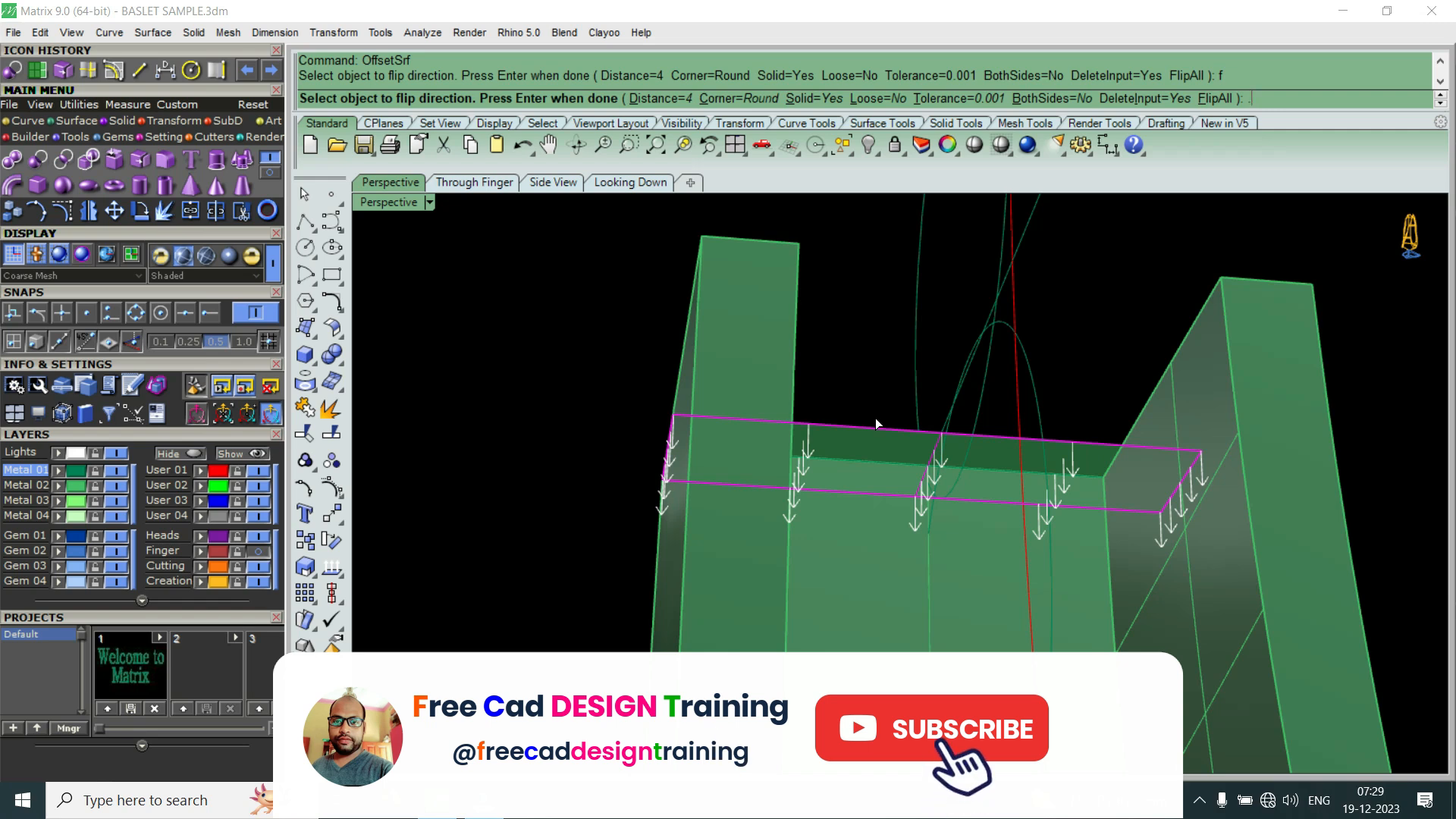
pyautogui.write('6')
pyautogui.press('BackSpace')
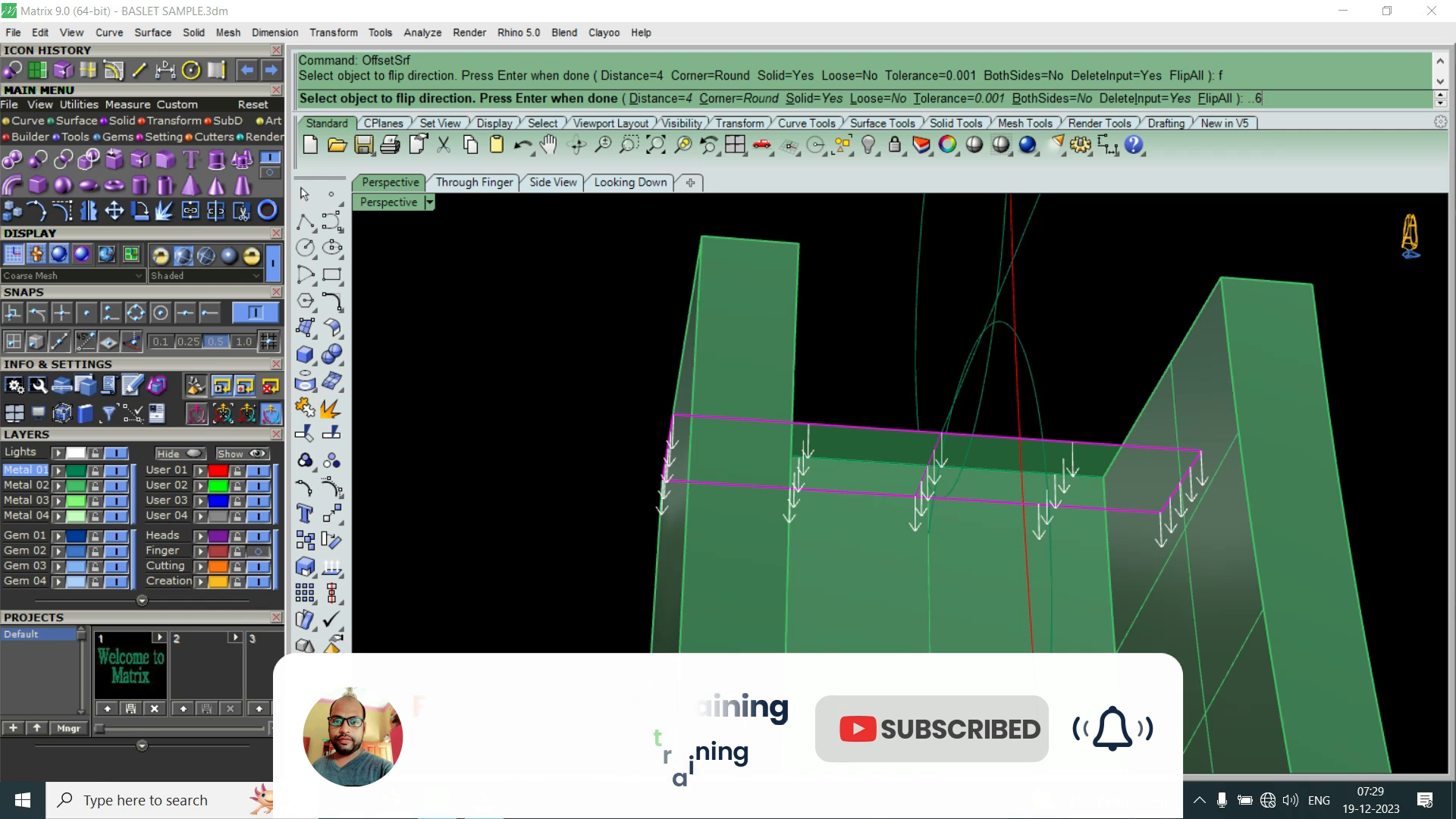
pyautogui.press('Return')
pyautogui.moveTo(877, 417); pyautogui.dragTo(952, 527, button='right')
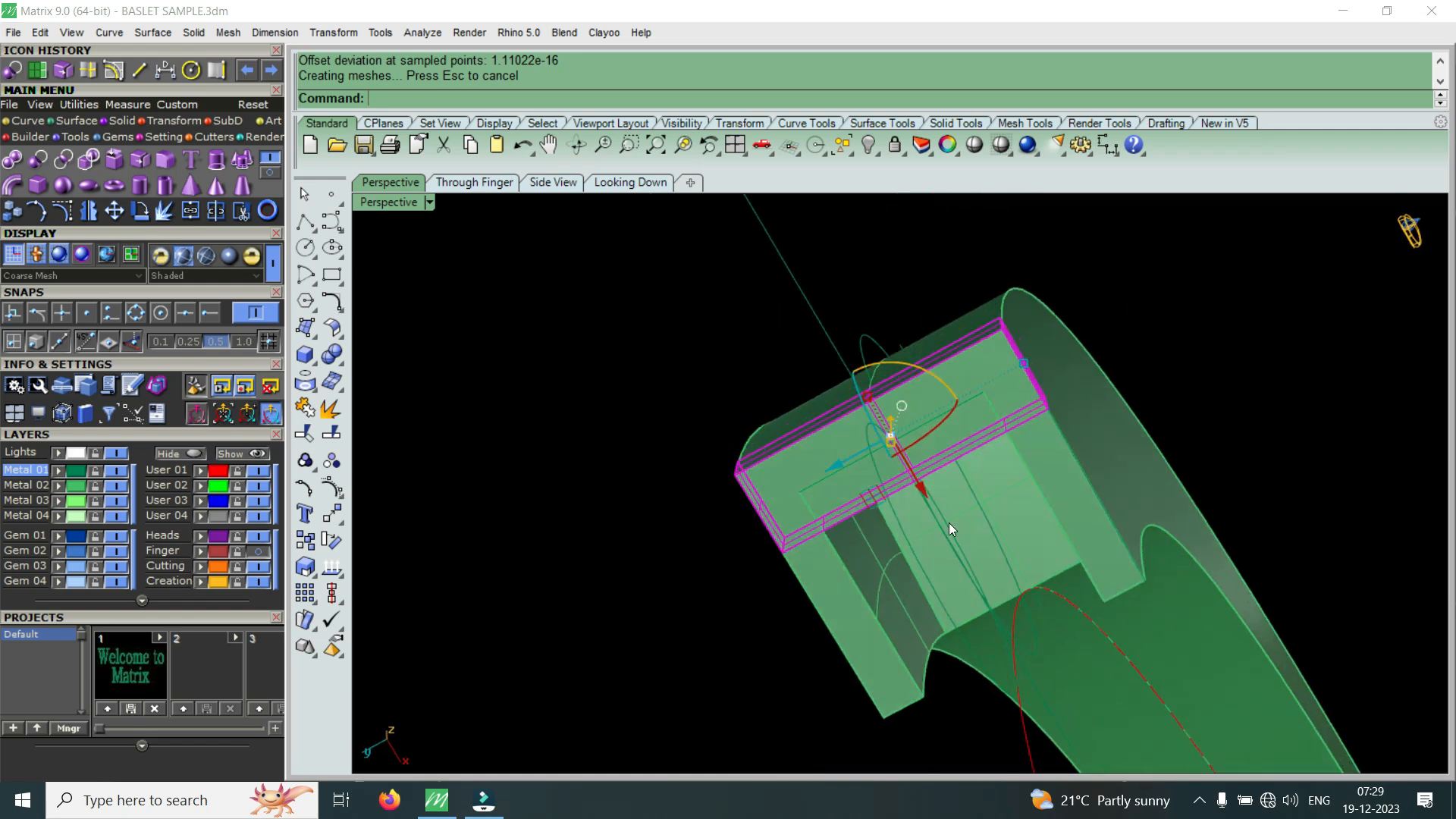
pyautogui.scroll(5, 926, 481)
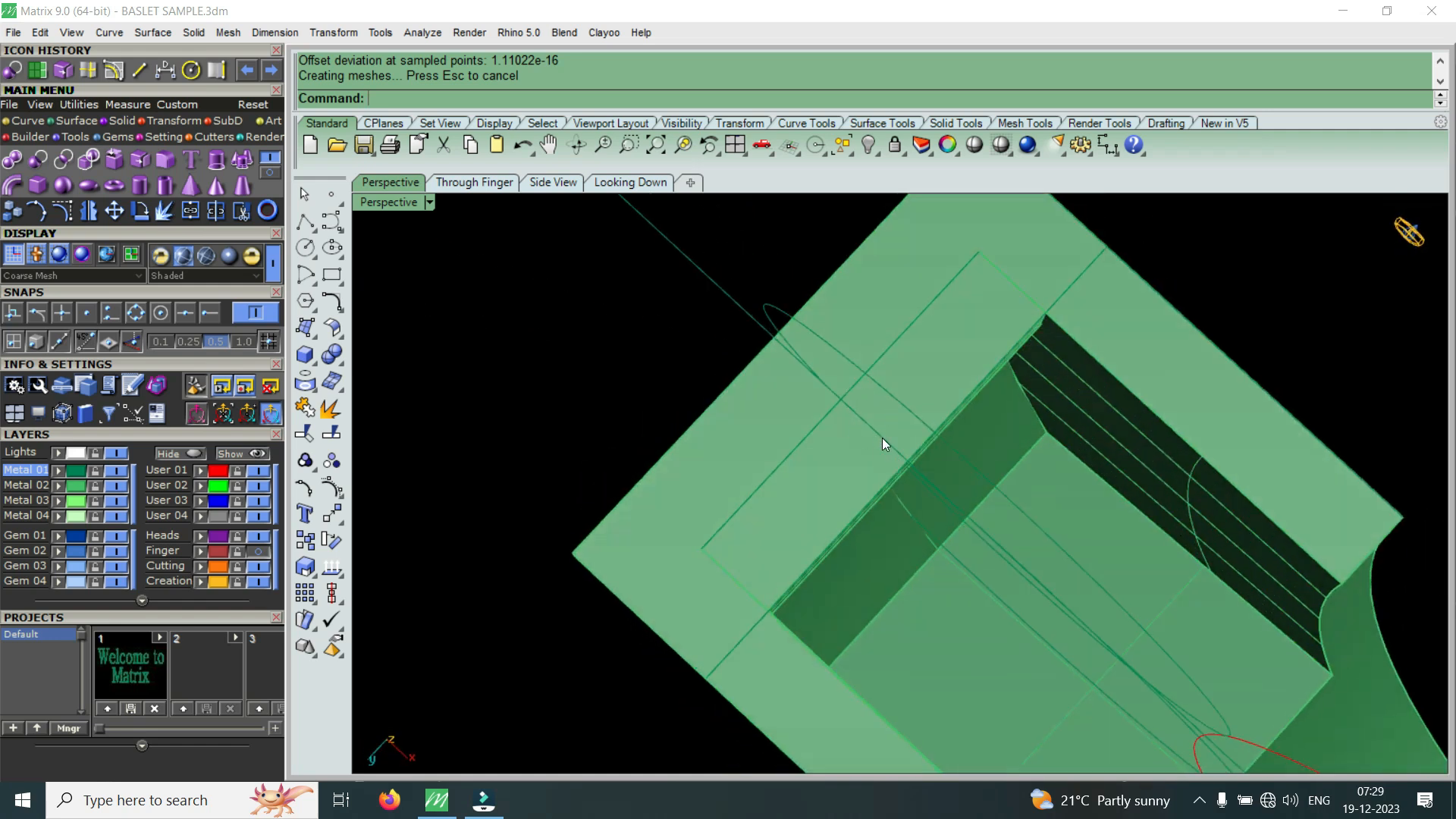
pyautogui.click(980, 372)
pyautogui.moveTo(981, 373); pyautogui.dragTo(827, 377, button='right')
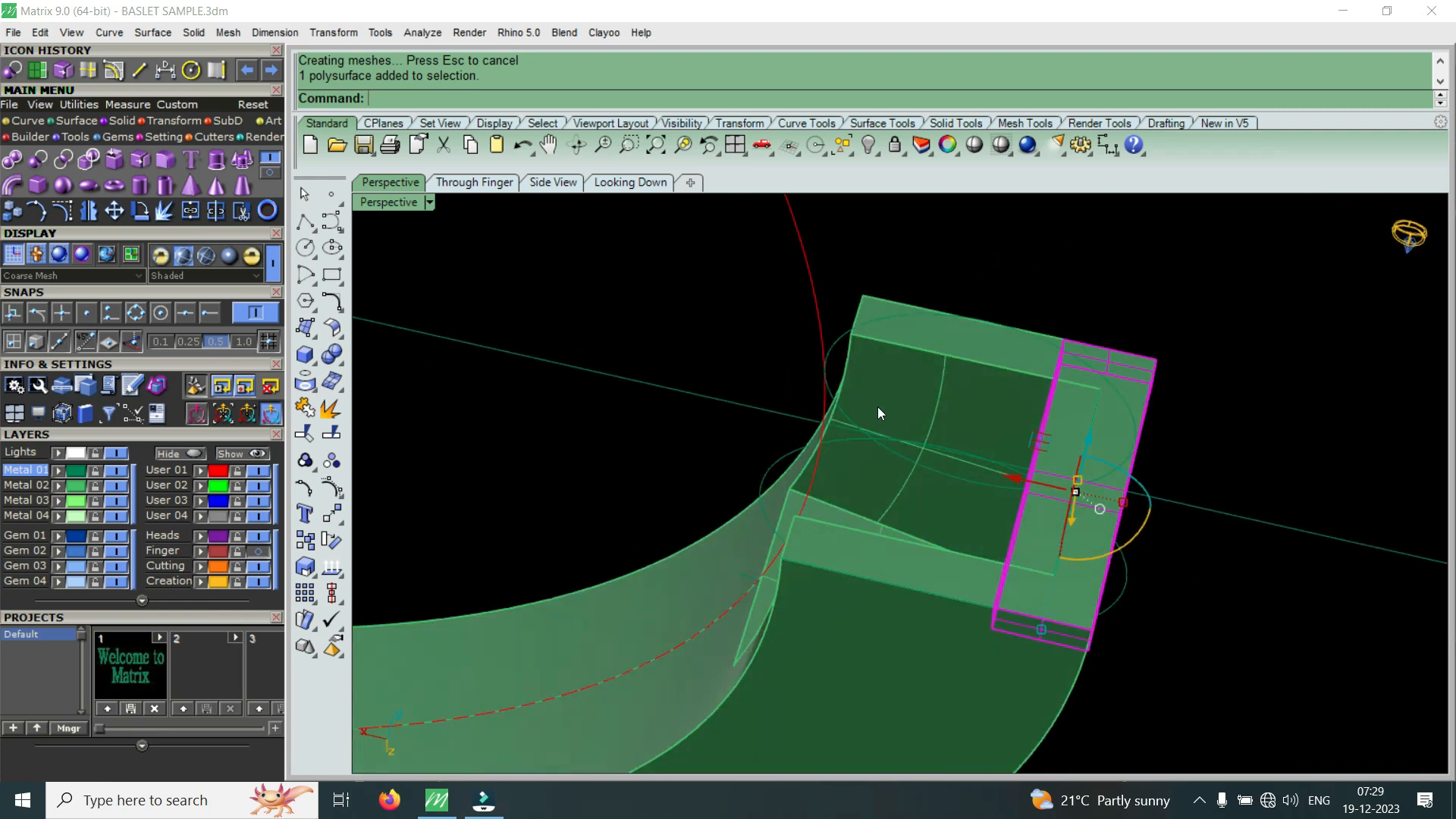
pyautogui.moveTo(903, 452); pyautogui.dragTo(1106, 373, button='right')
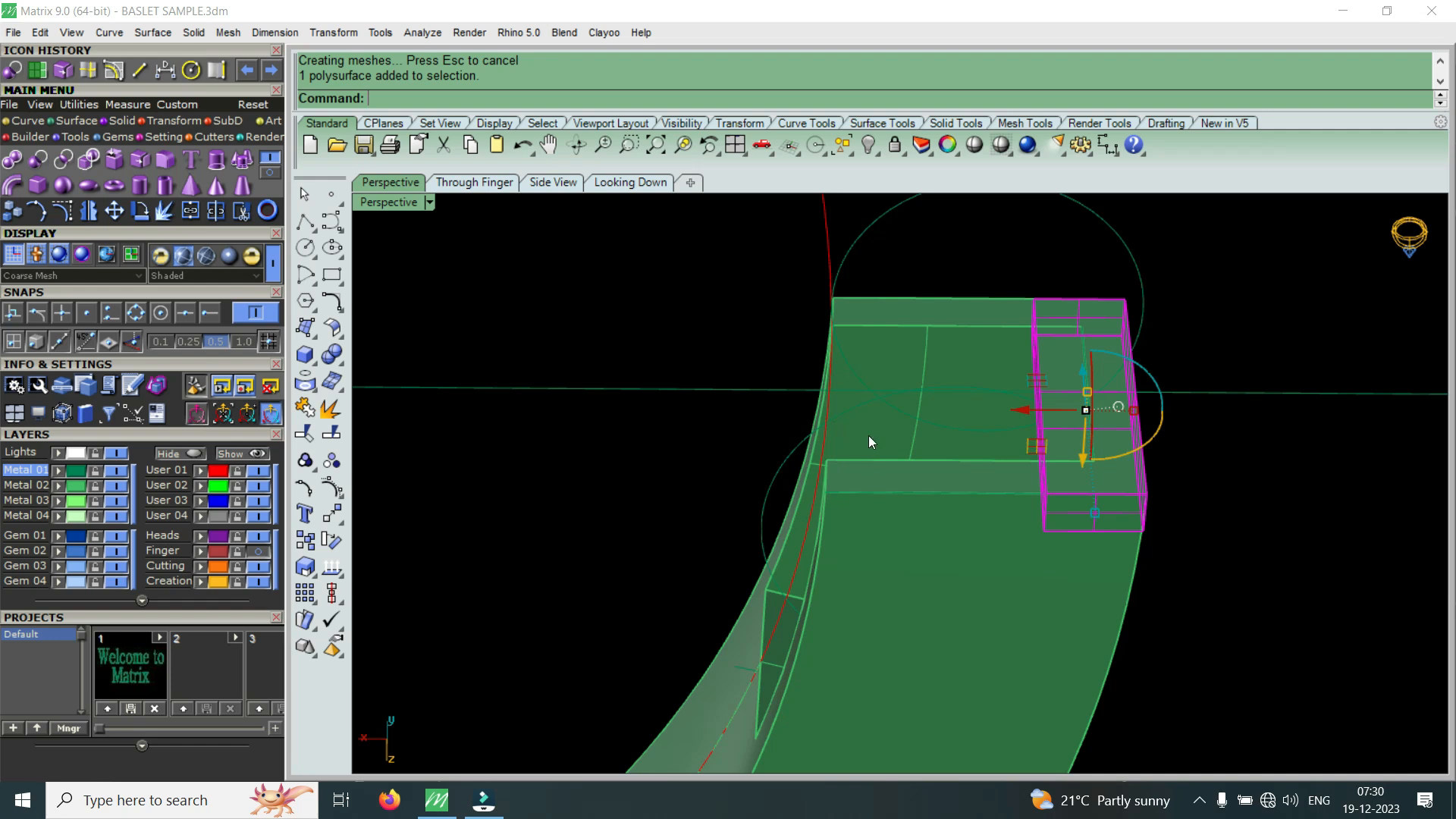
pyautogui.moveTo(939, 342); pyautogui.dragTo(812, 377, button='right')
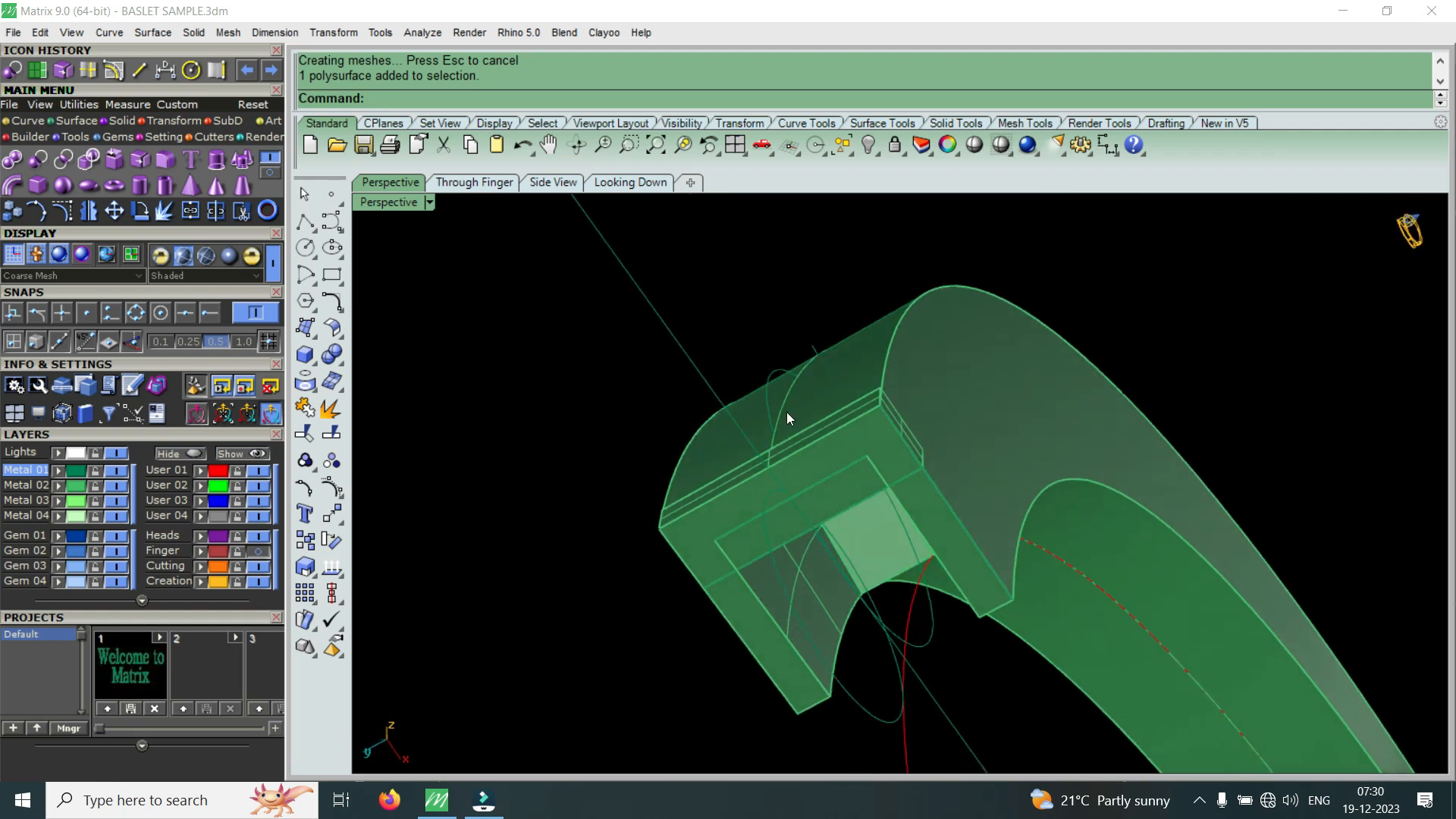
# - Draw a centre-based rectangle over the band's outer wall in the Through Finger view, its lower edge level with the band's end
pyautogui.doubleClick(394, 202)
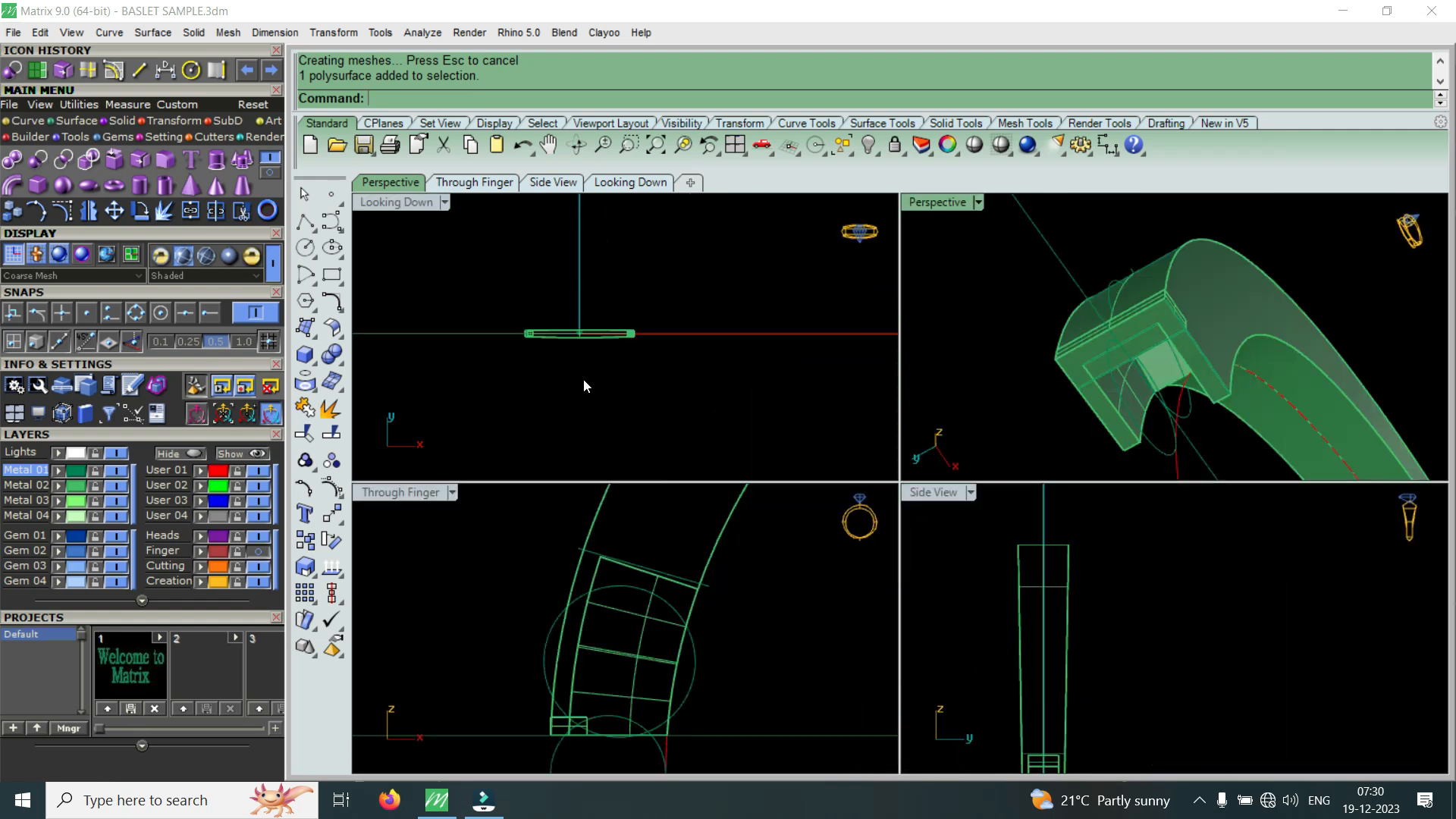
pyautogui.scroll(5, 617, 660)
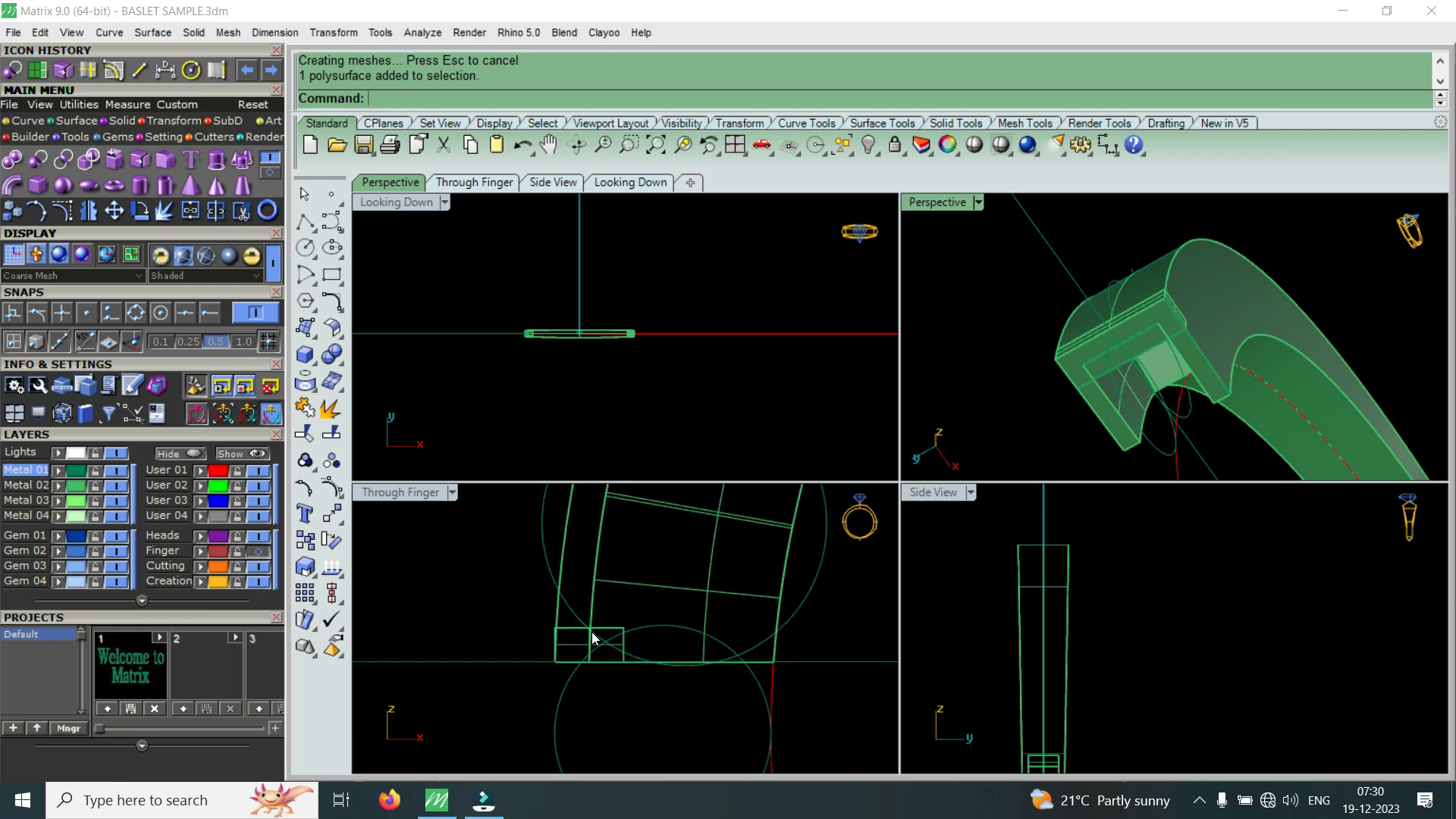
pyautogui.scroll(-3, 593, 607)
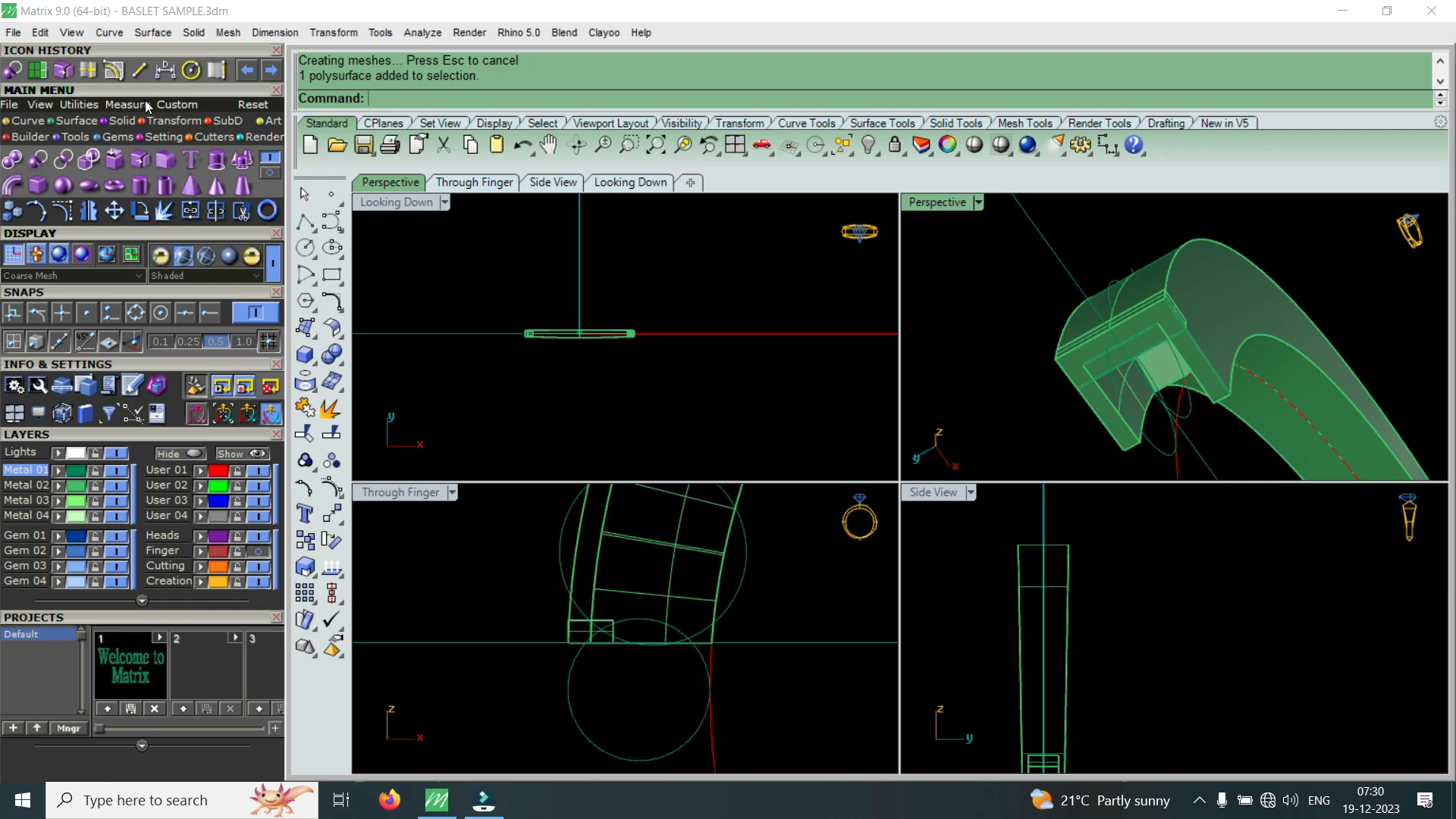
pyautogui.click(28, 123)
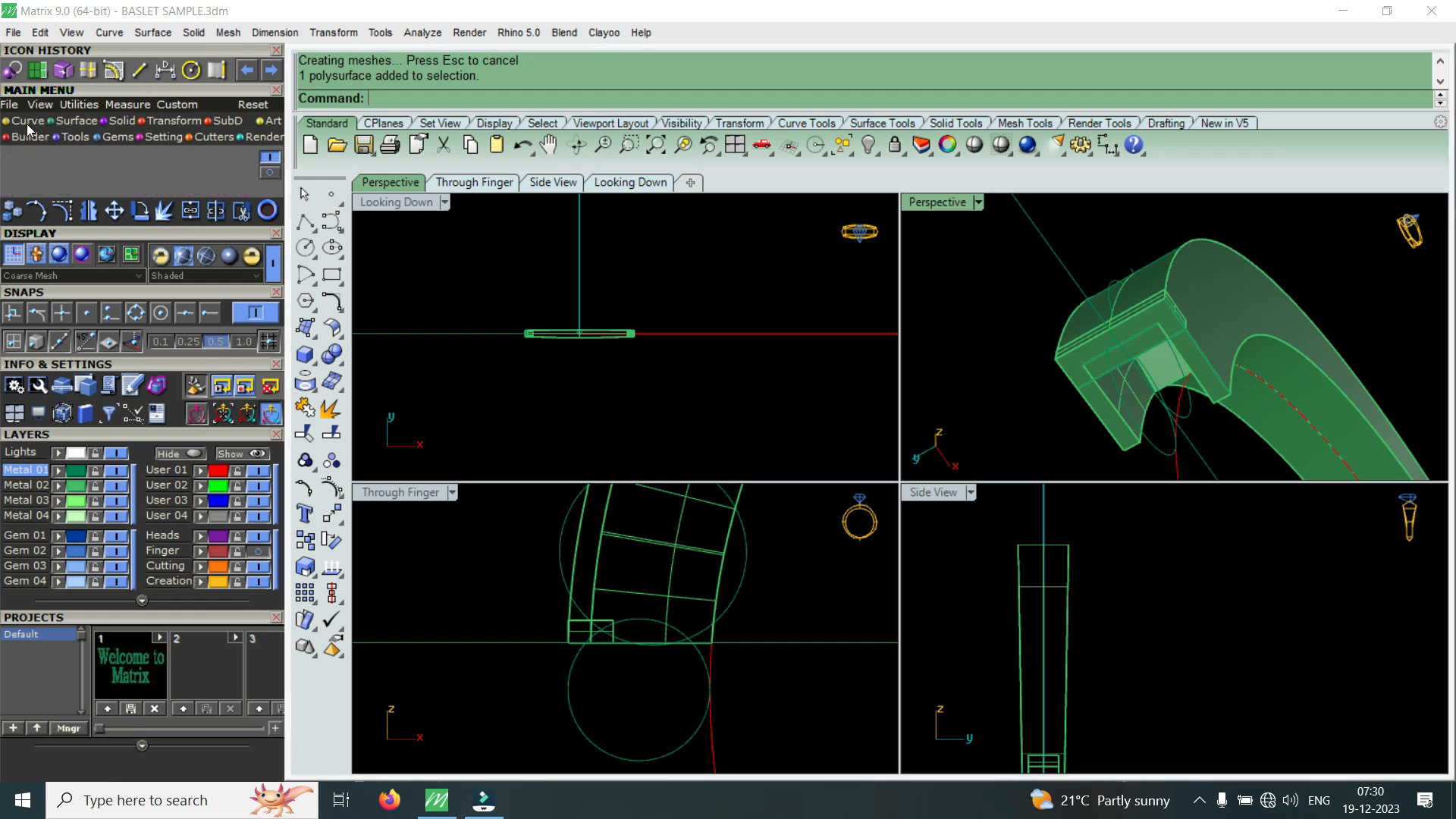
pyautogui.click(90, 159)
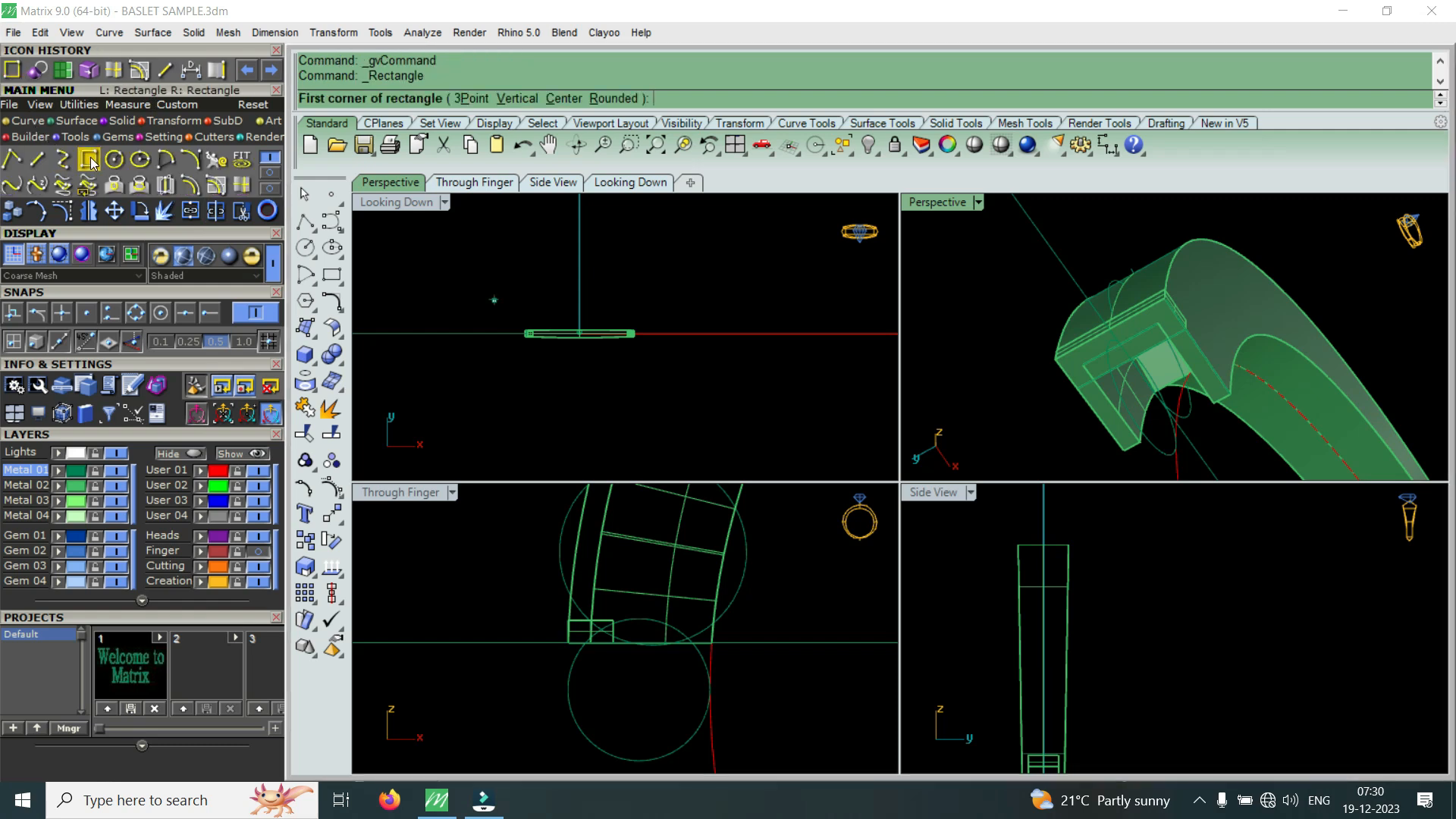
pyautogui.click(563, 98)
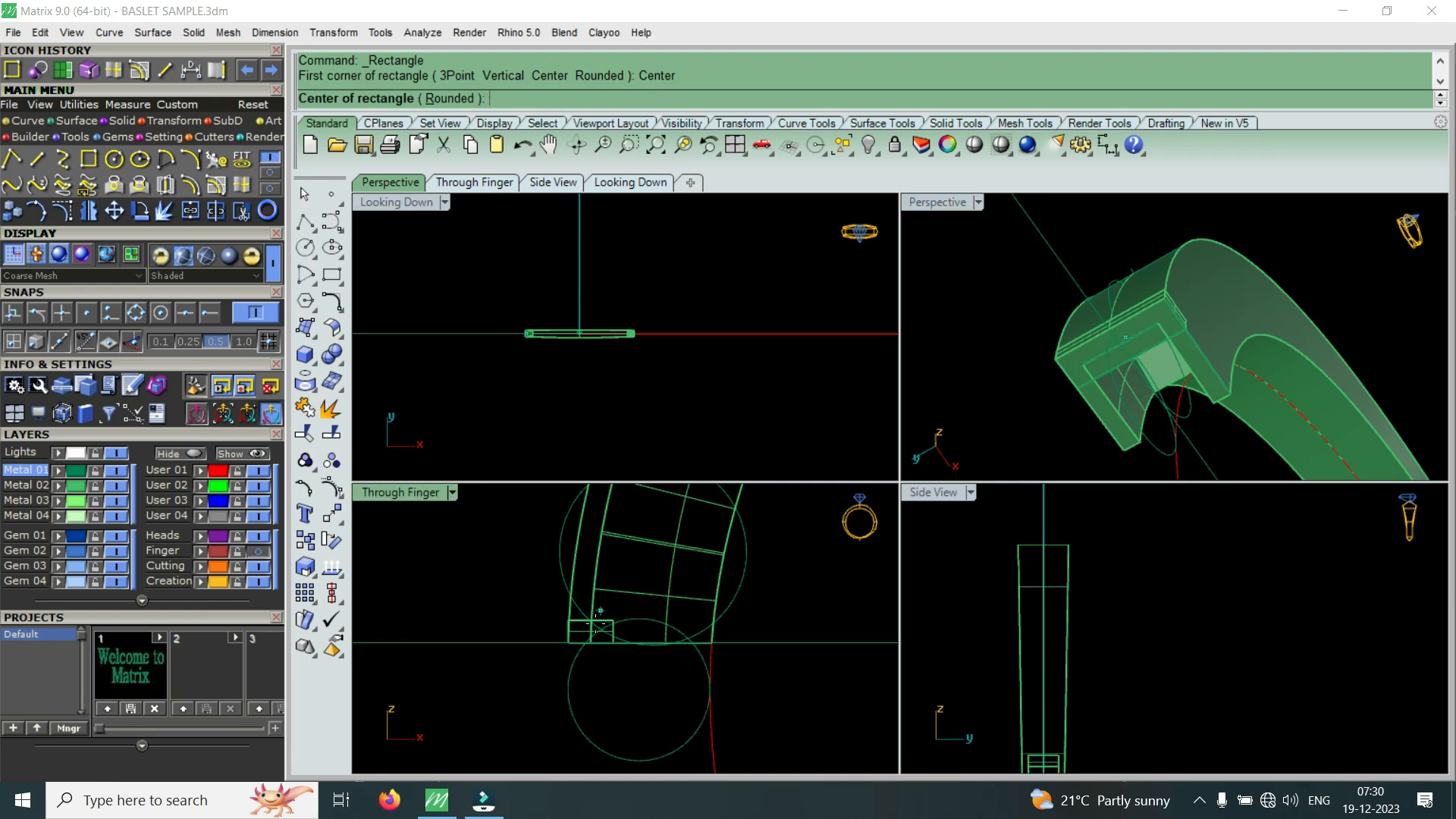
pyautogui.scroll(5, 597, 626)
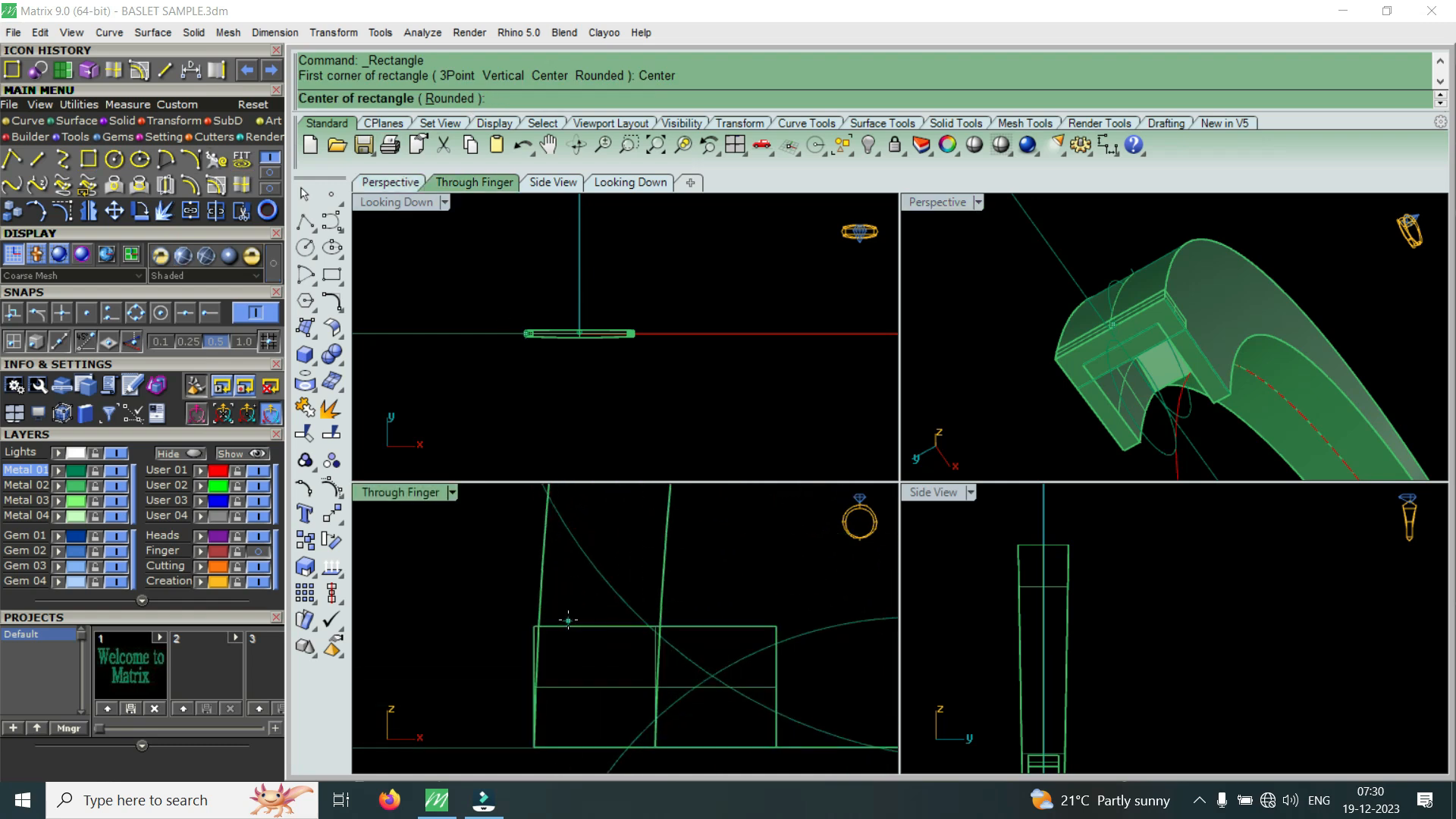
pyautogui.click(597, 611)
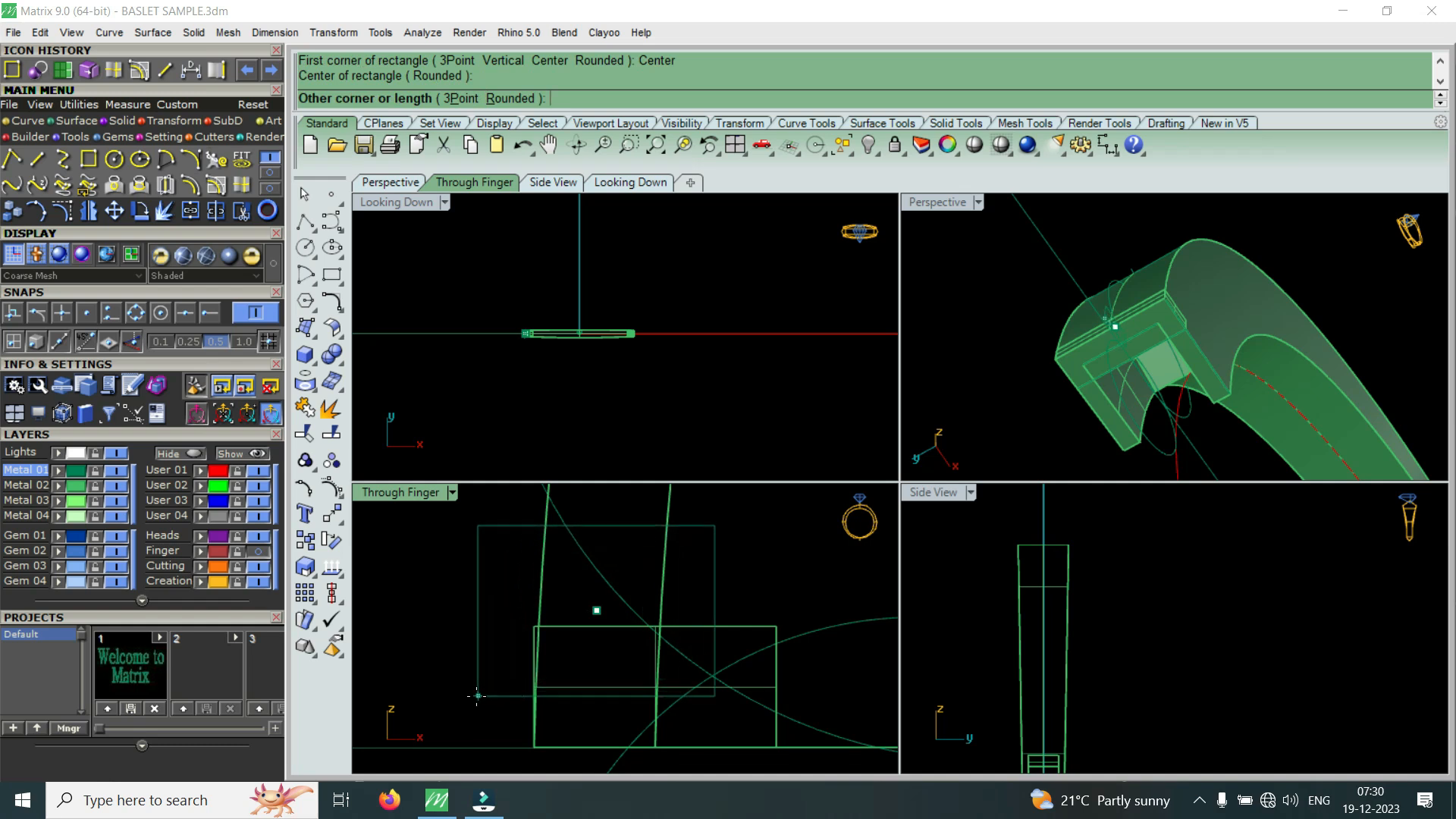
pyautogui.click(470, 746)
pyautogui.scroll(-5, 708, 634)
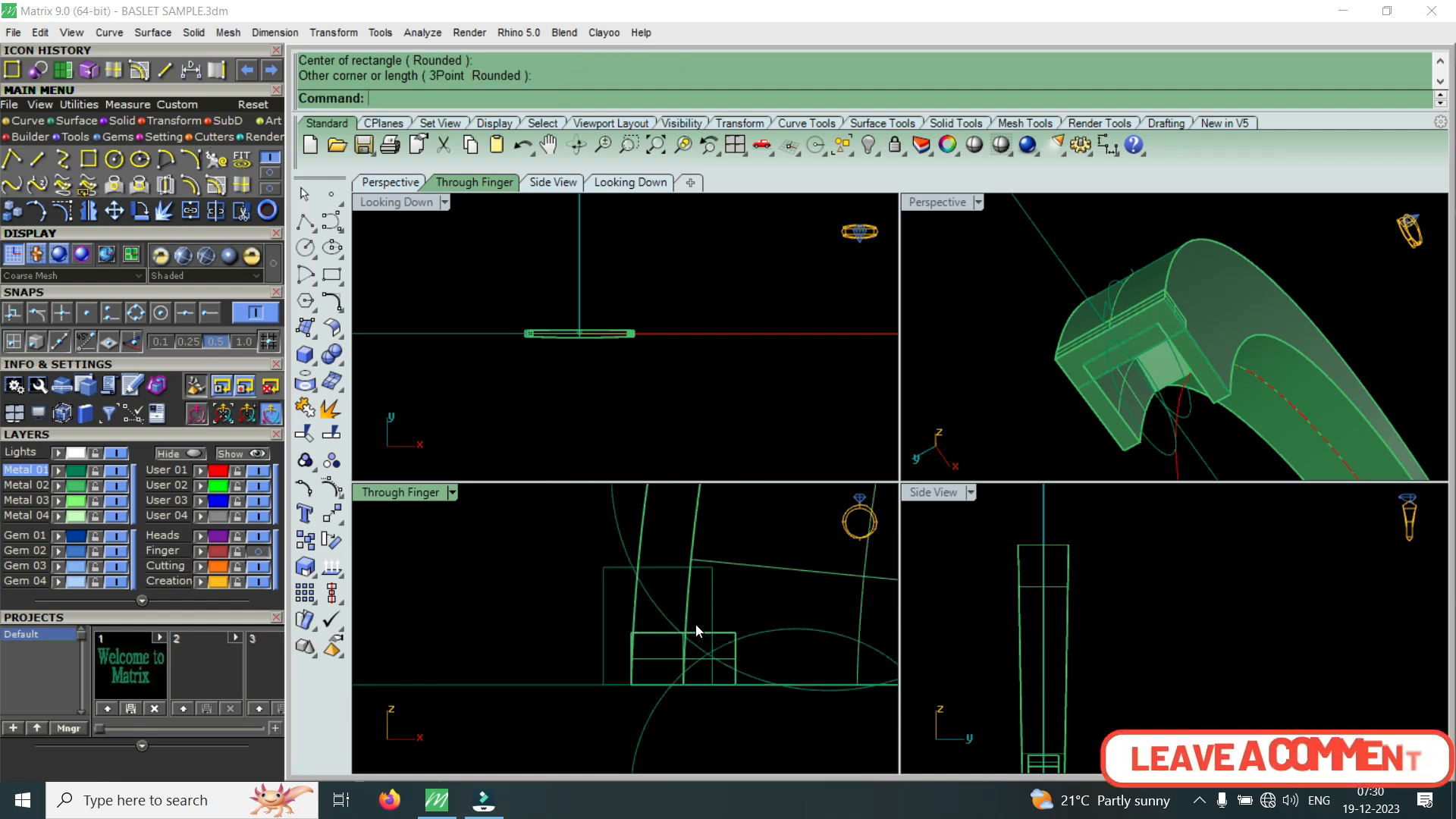
# - Compare the rectangle with the offset strip solid in the enlarged Through Finger view and measure the rectangle's height
pyautogui.scroll(1, 694, 625)
pyautogui.click(714, 608)
pyautogui.doubleClick(422, 496)
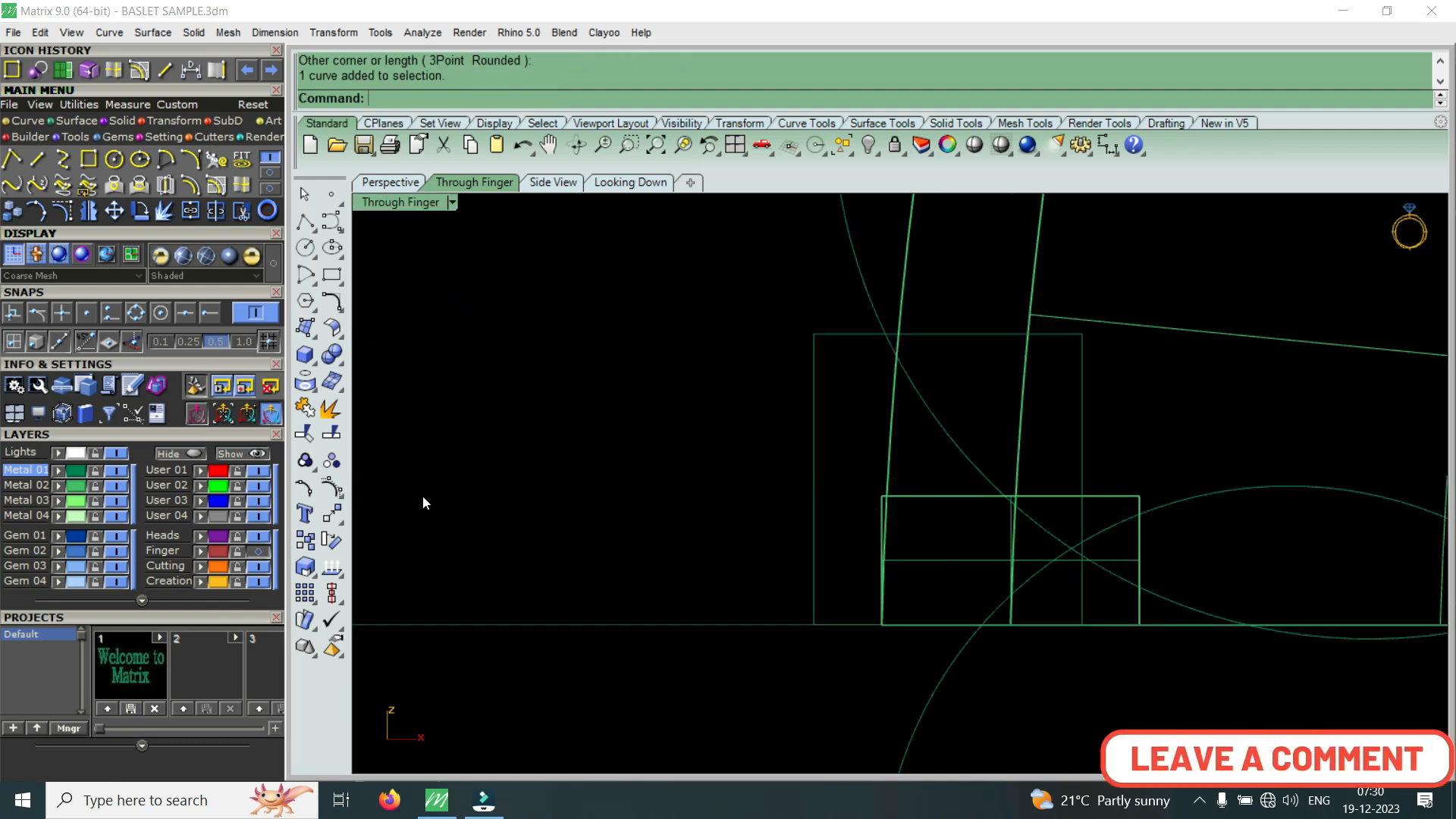
pyautogui.scroll(2, 817, 472)
pyautogui.click(792, 479)
pyautogui.scroll(2, 886, 557)
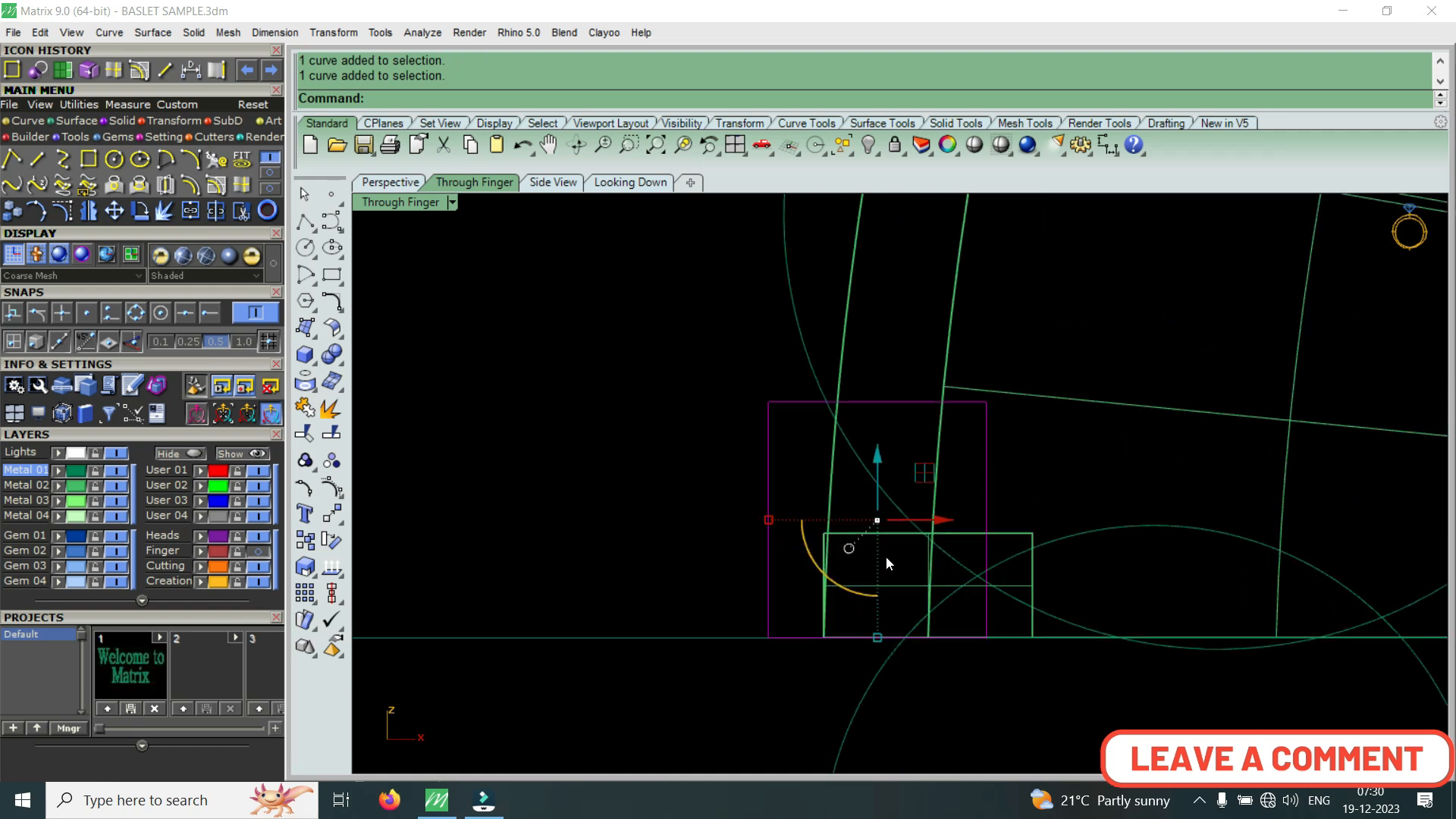
pyautogui.scroll(1, 1062, 543)
pyautogui.click(1062, 543)
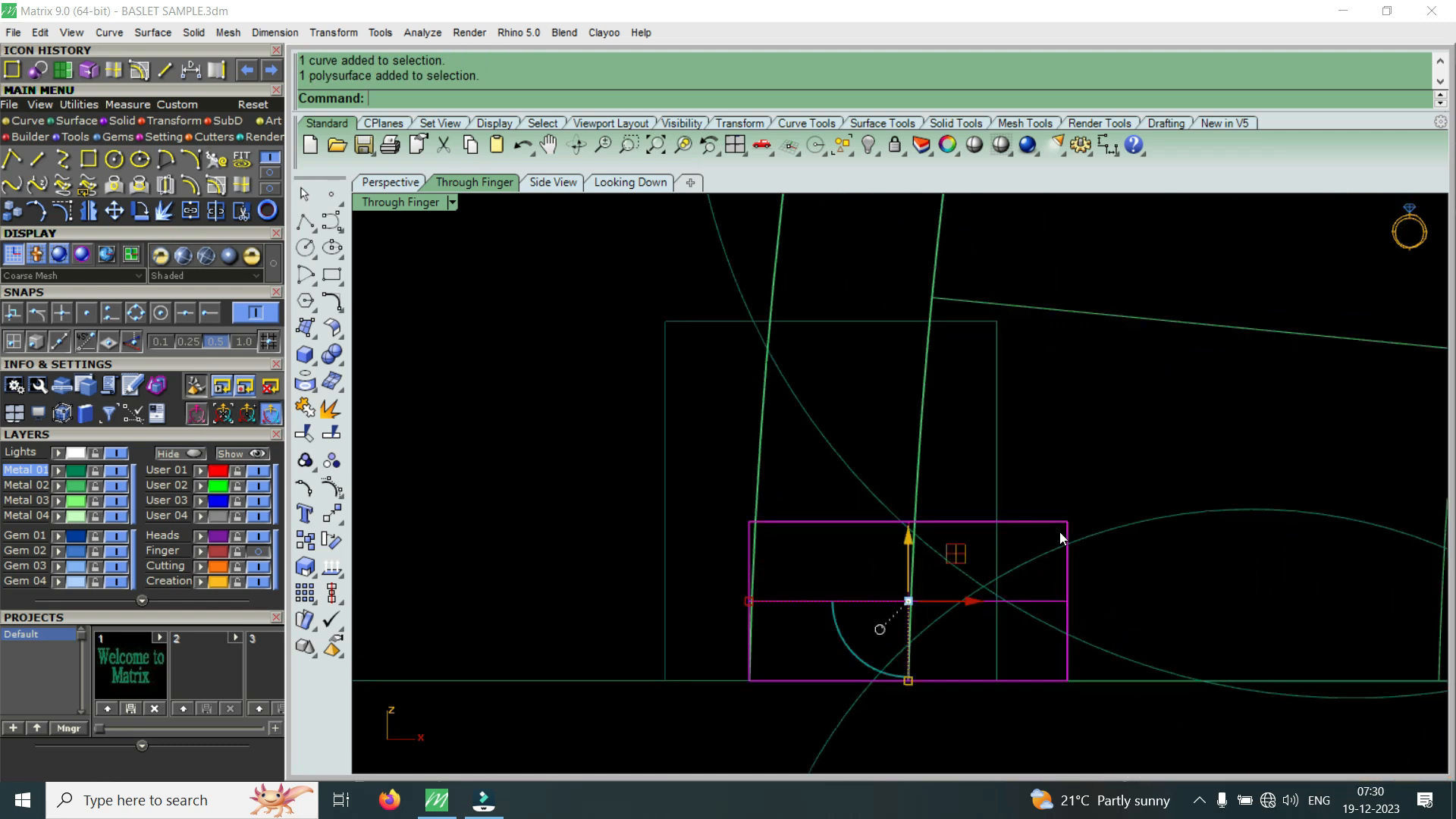
pyautogui.scroll(1, 787, 583)
pyautogui.scroll(-1, 786, 576)
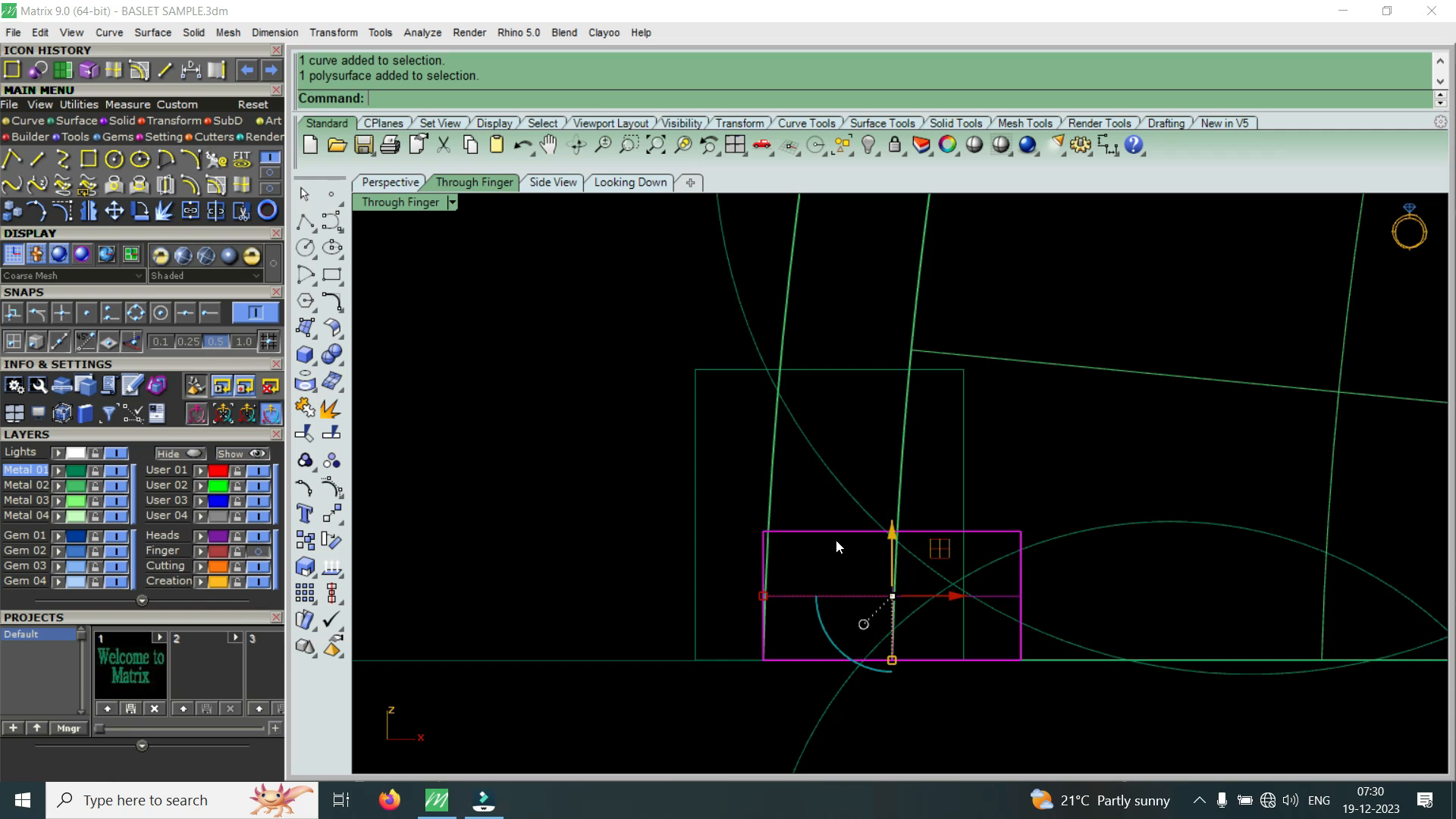
pyautogui.click(715, 443)
pyautogui.click(202, 70)
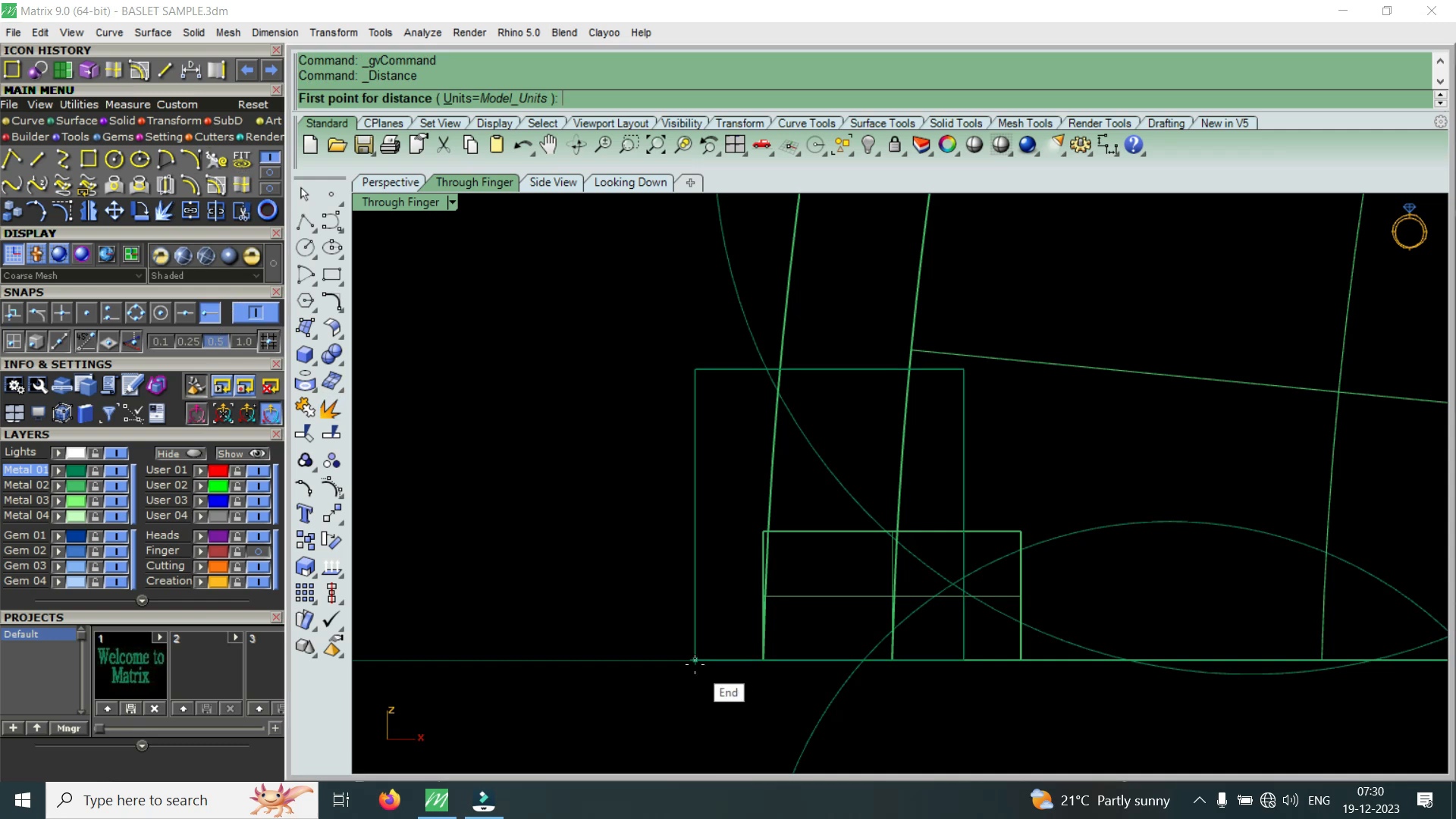
pyautogui.click(737, 681)
pyautogui.click(698, 371)
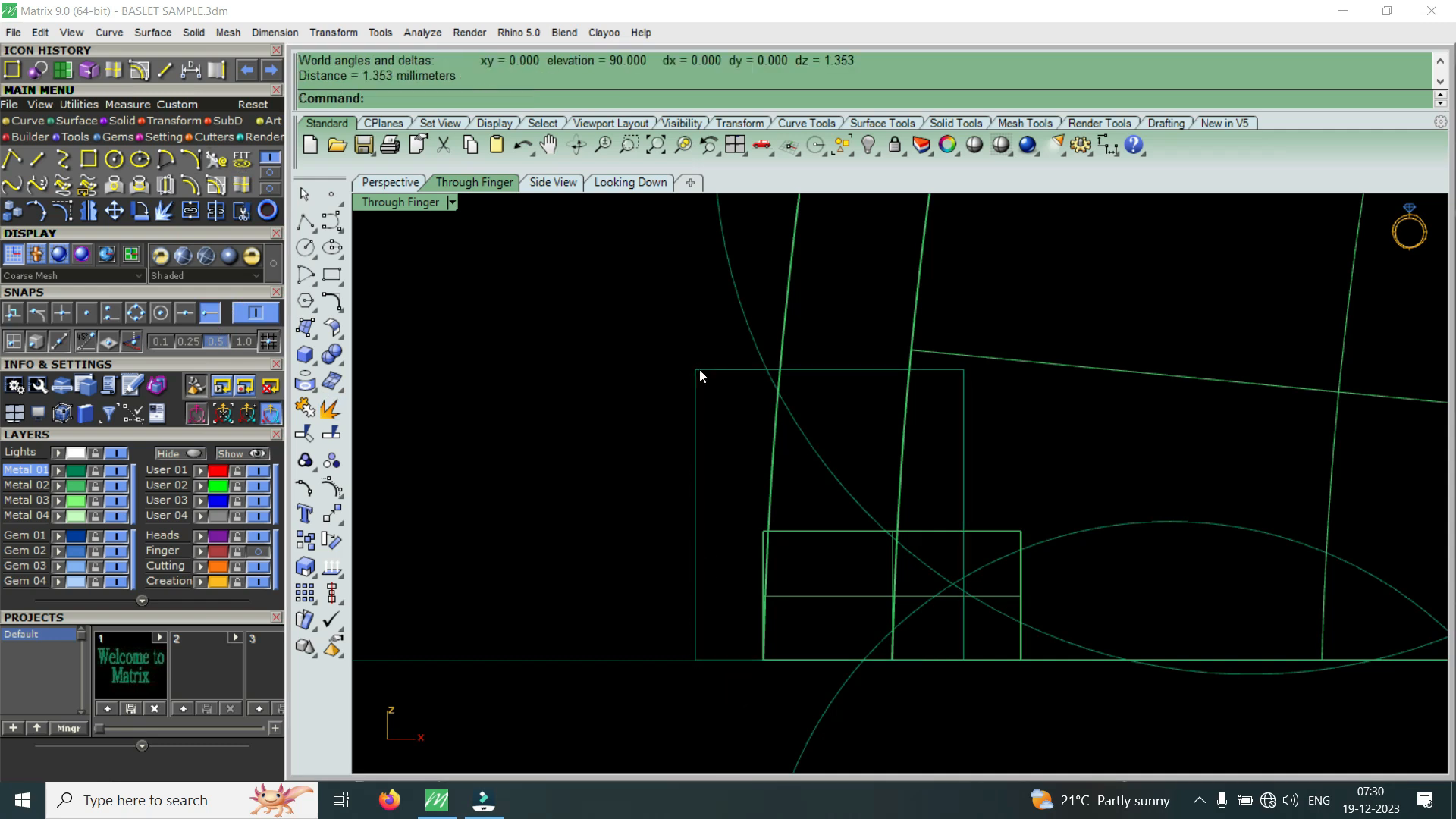
# - Scale the rectangle in one direction from its lower corner to a height of 1.5 mm
pyautogui.scroll(-4, 716, 379)
pyautogui.click(716, 375)
pyautogui.scroll(2, 712, 448)
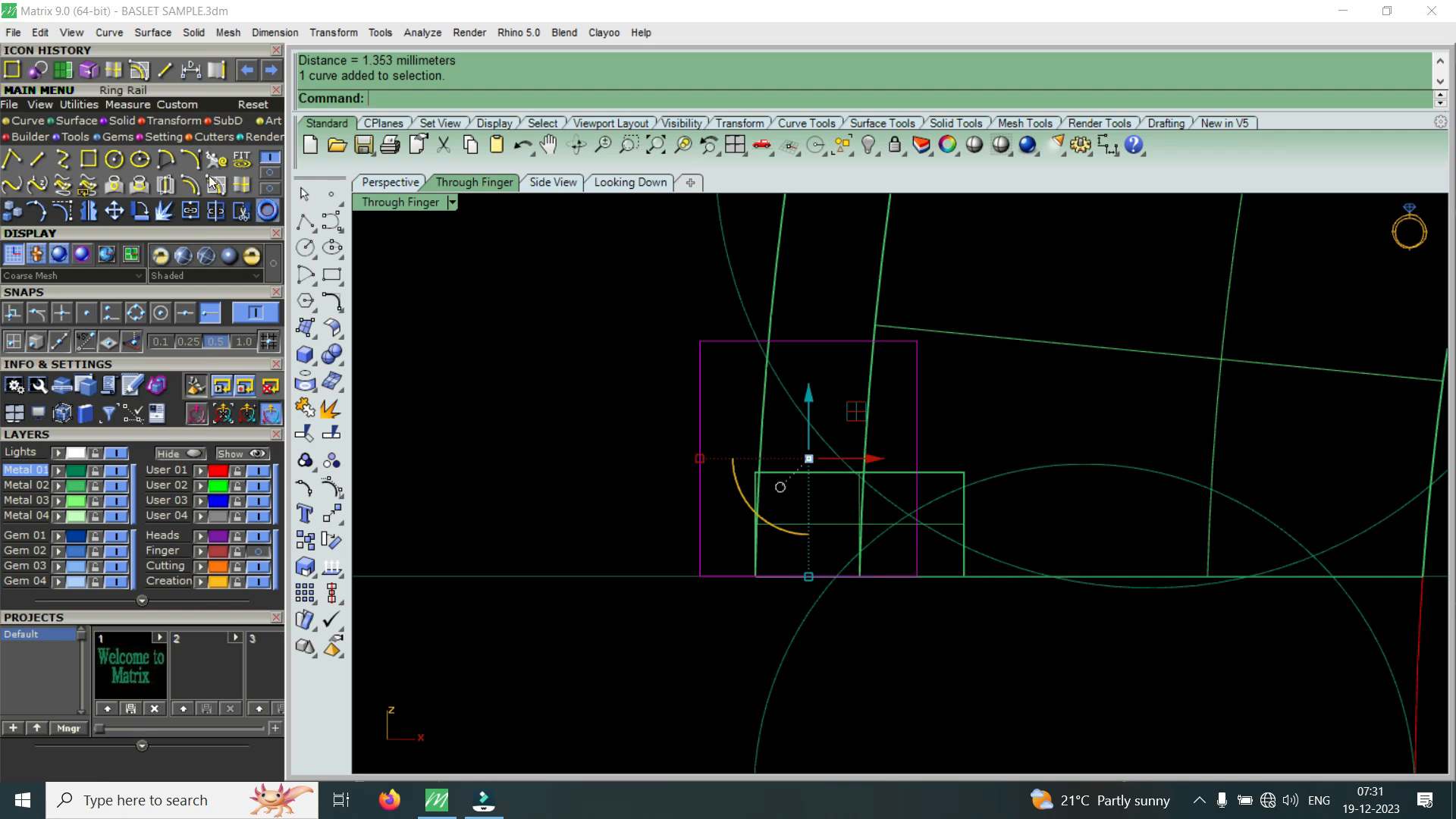
pyautogui.click(168, 119)
pyautogui.click(70, 165)
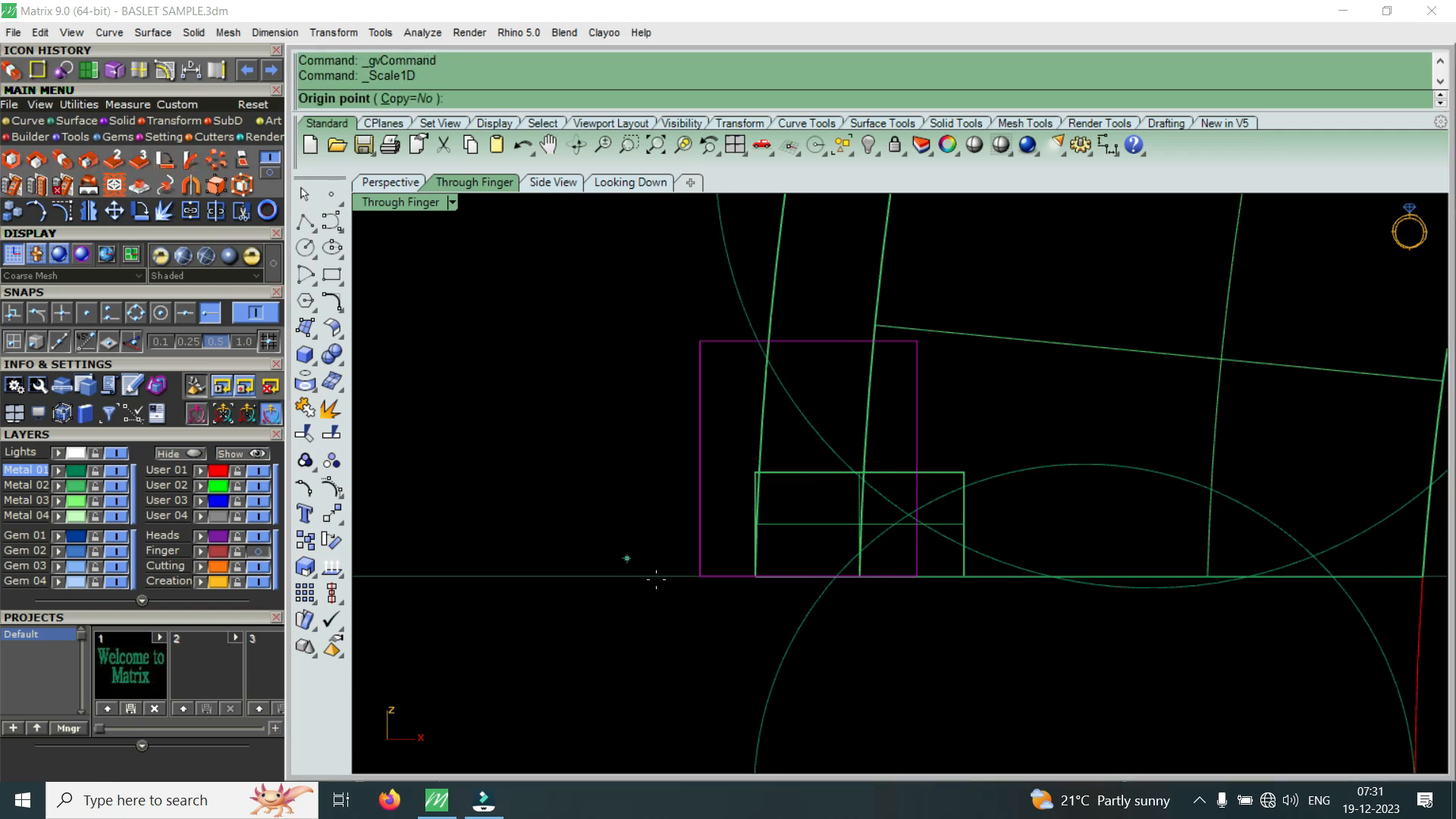
pyautogui.click(702, 578)
pyautogui.scroll(-3, 709, 568)
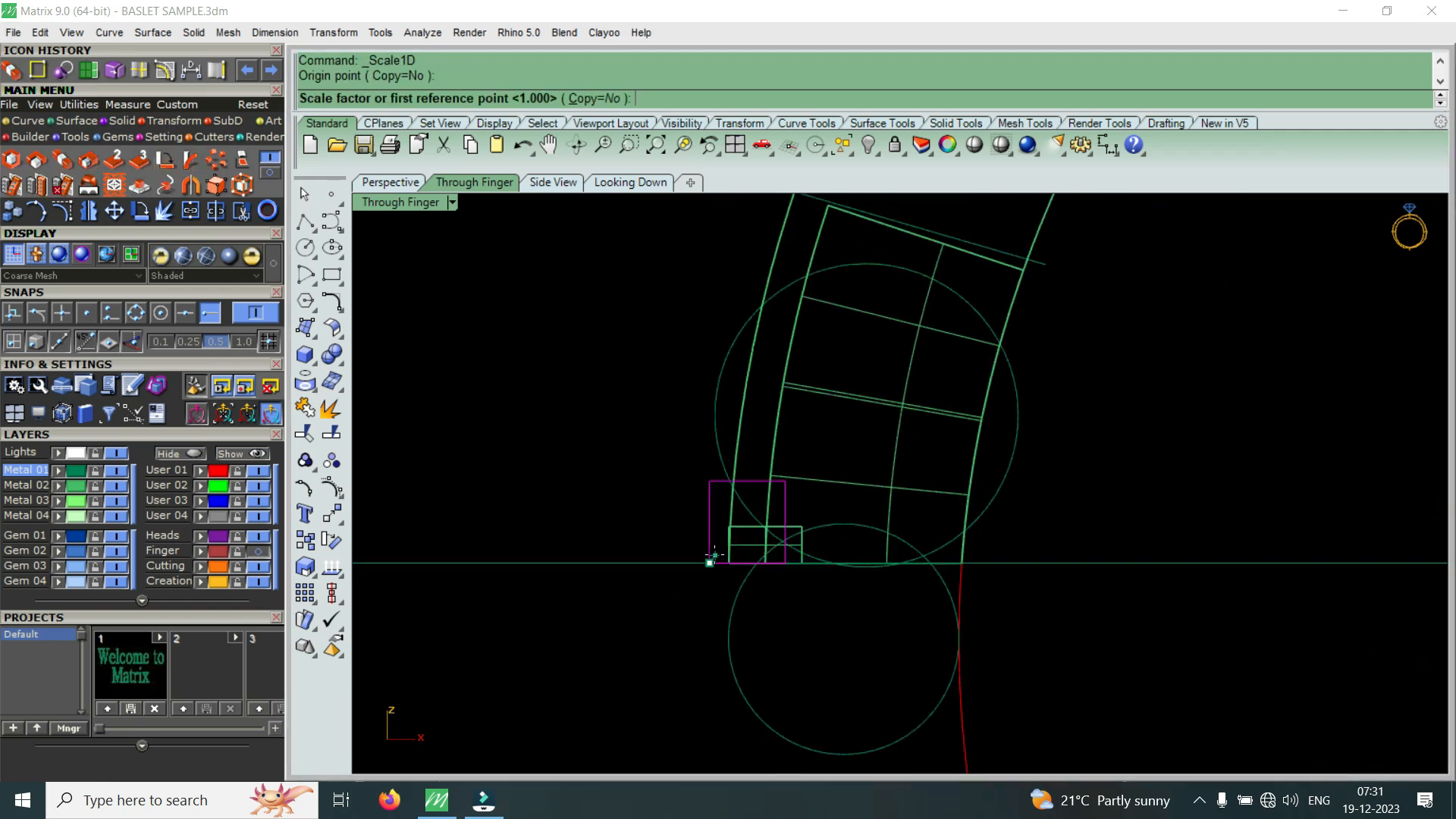
pyautogui.click(714, 472)
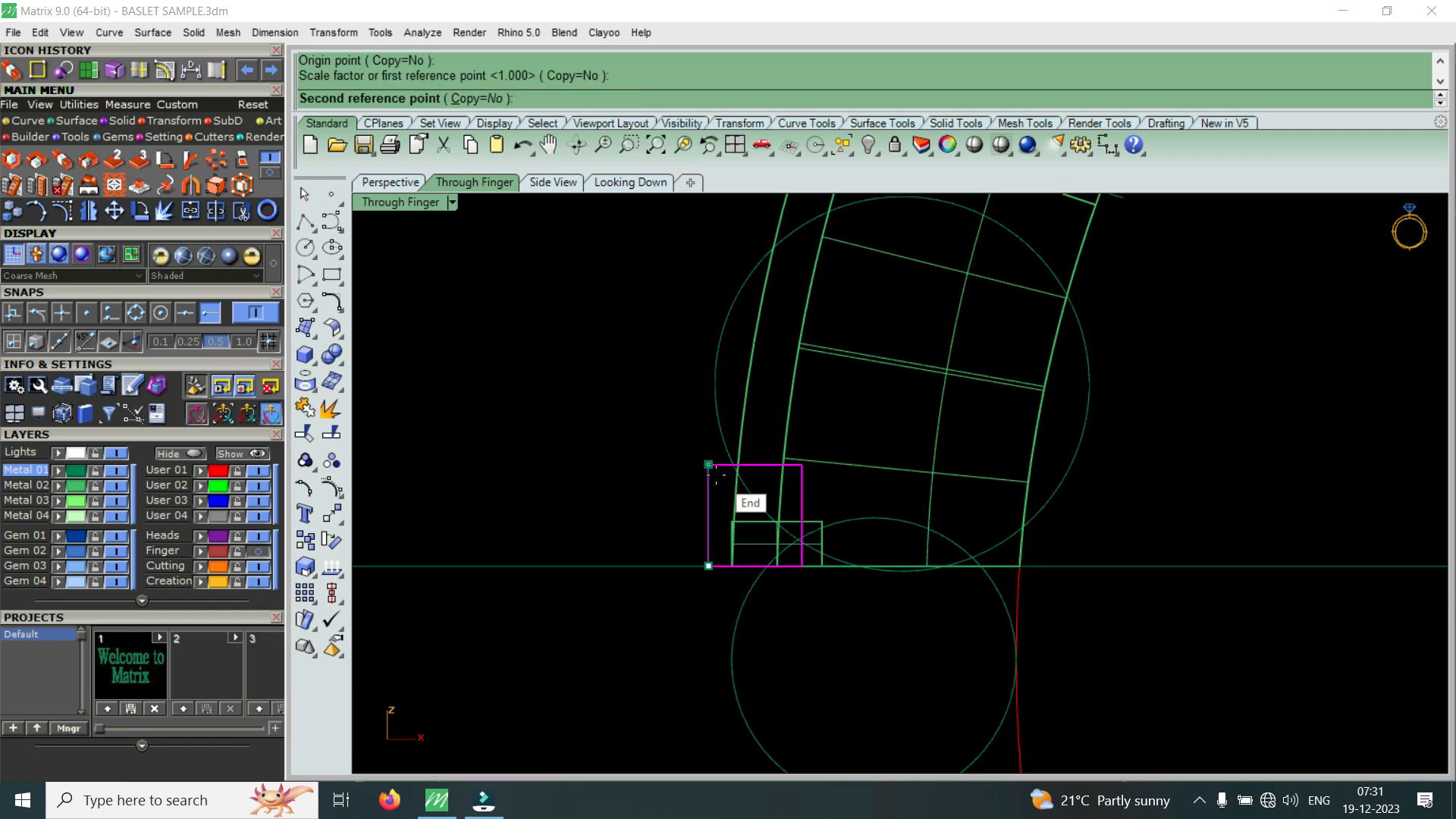
pyautogui.press('Return')
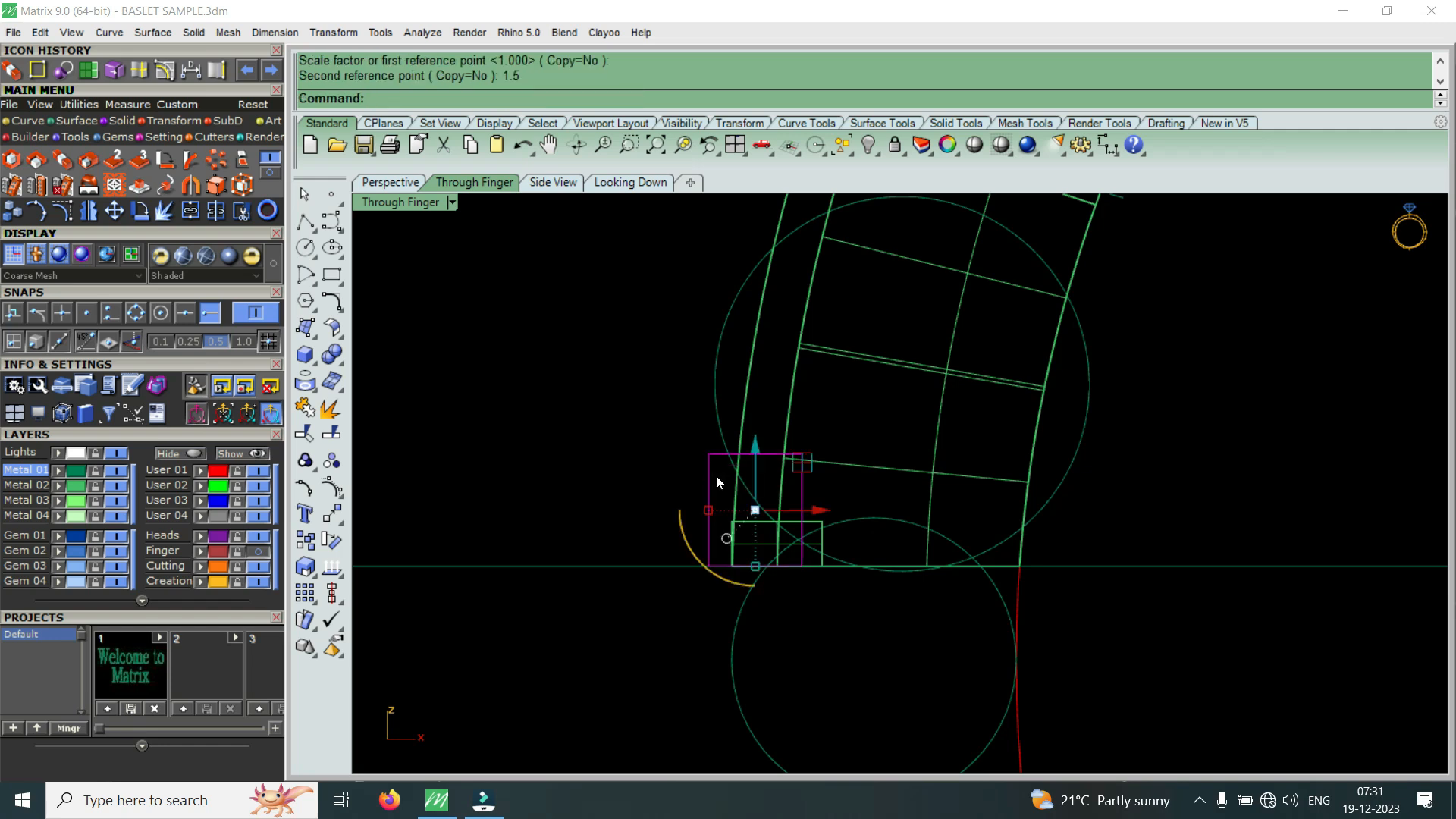
# - Scale the rectangle in one direction from its lower corner to a height of 2 mm
pyautogui.click(687, 521)
pyautogui.scroll(3, 686, 520)
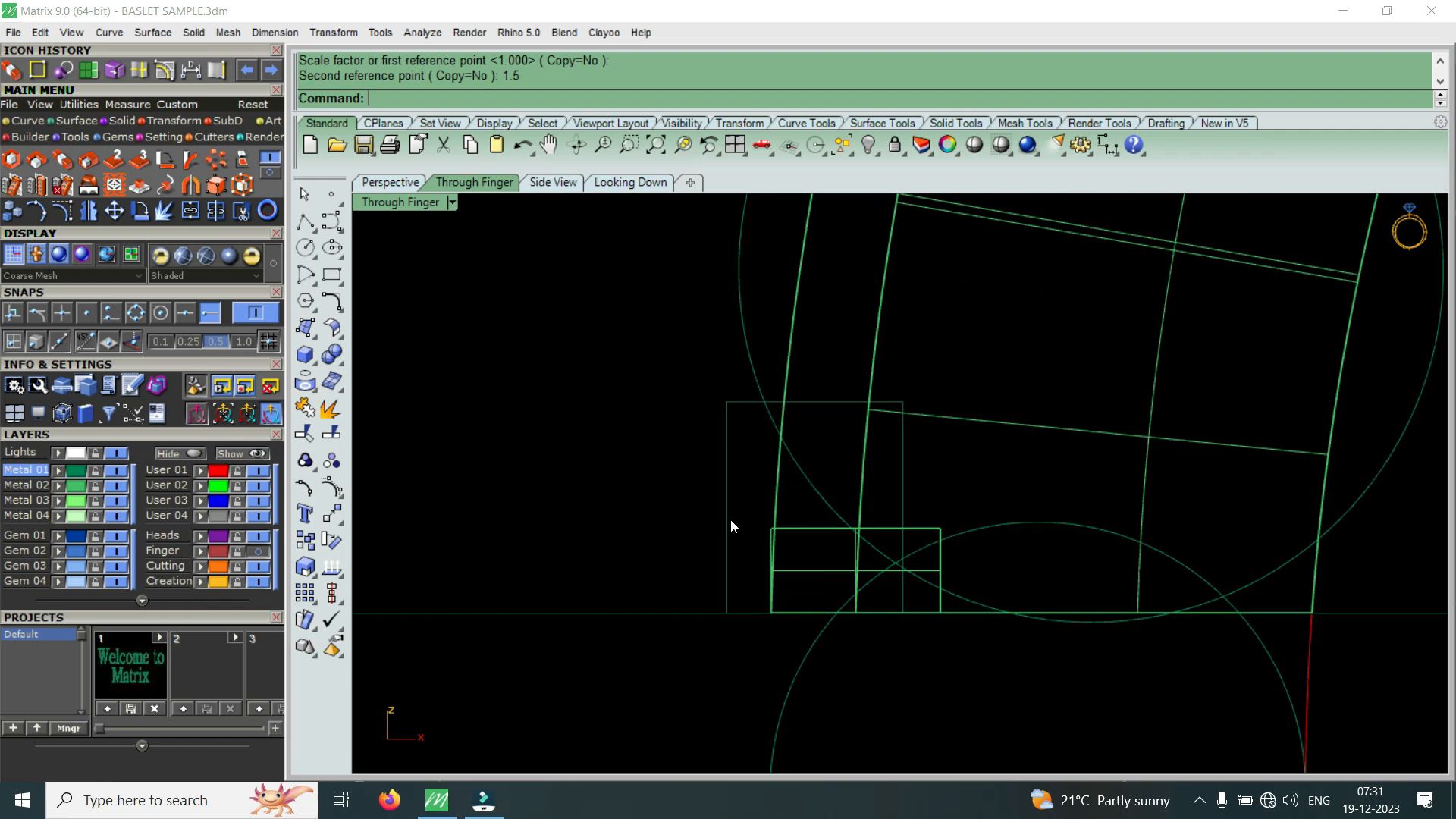
pyautogui.click(730, 521)
pyautogui.press('Return')
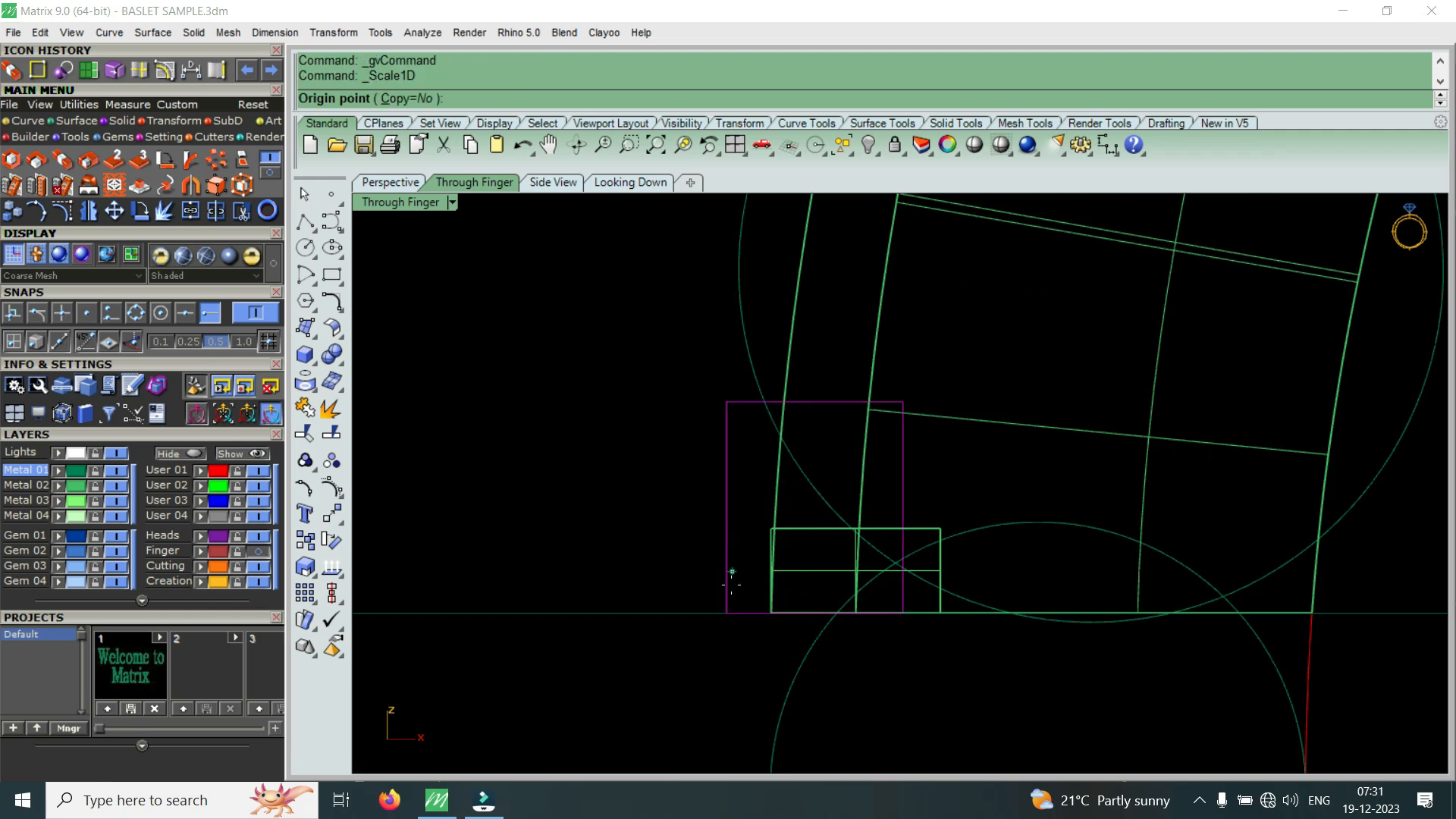
pyautogui.click(727, 613)
pyautogui.click(724, 401)
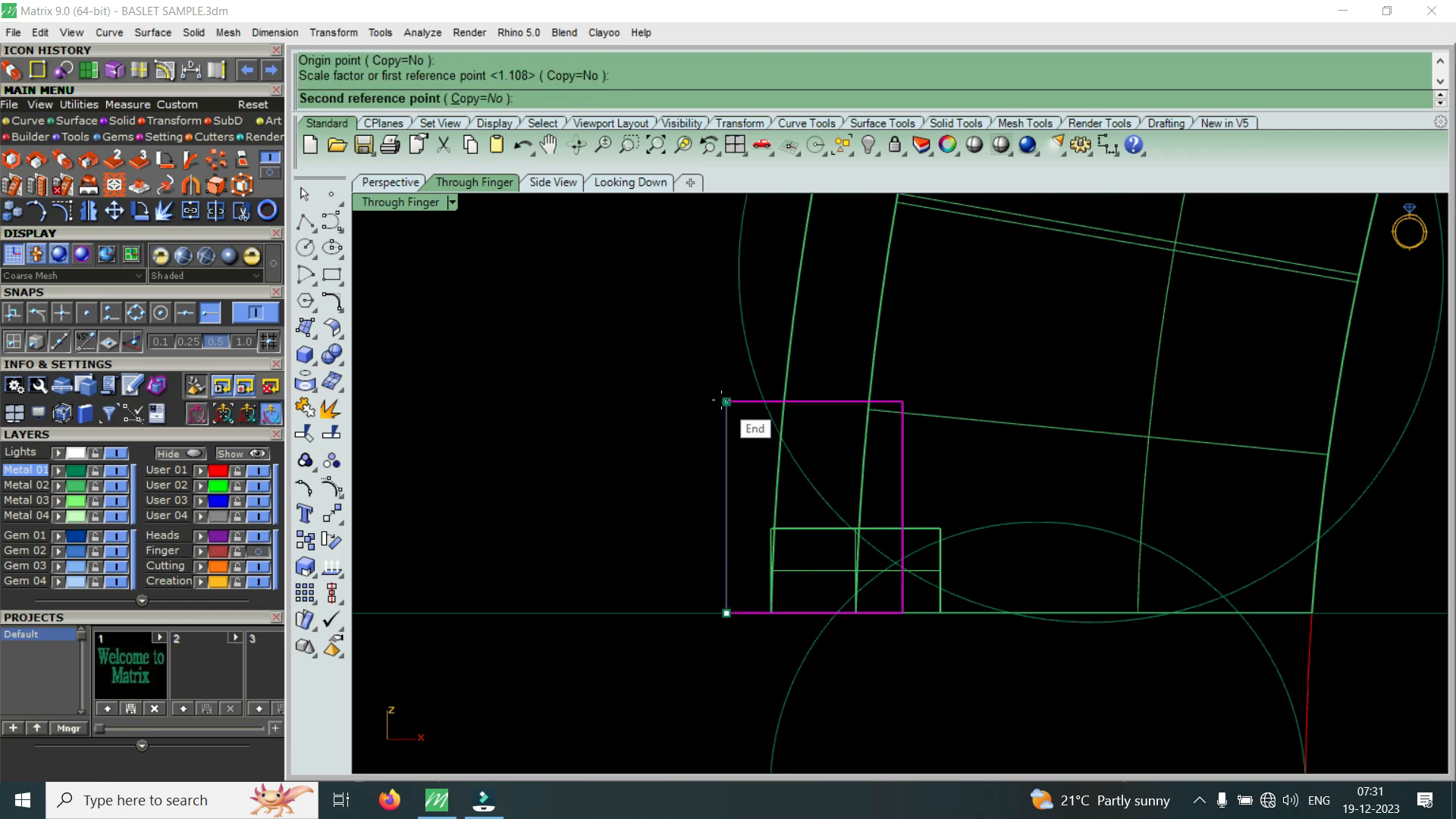
pyautogui.write('2')
pyautogui.press('Return')
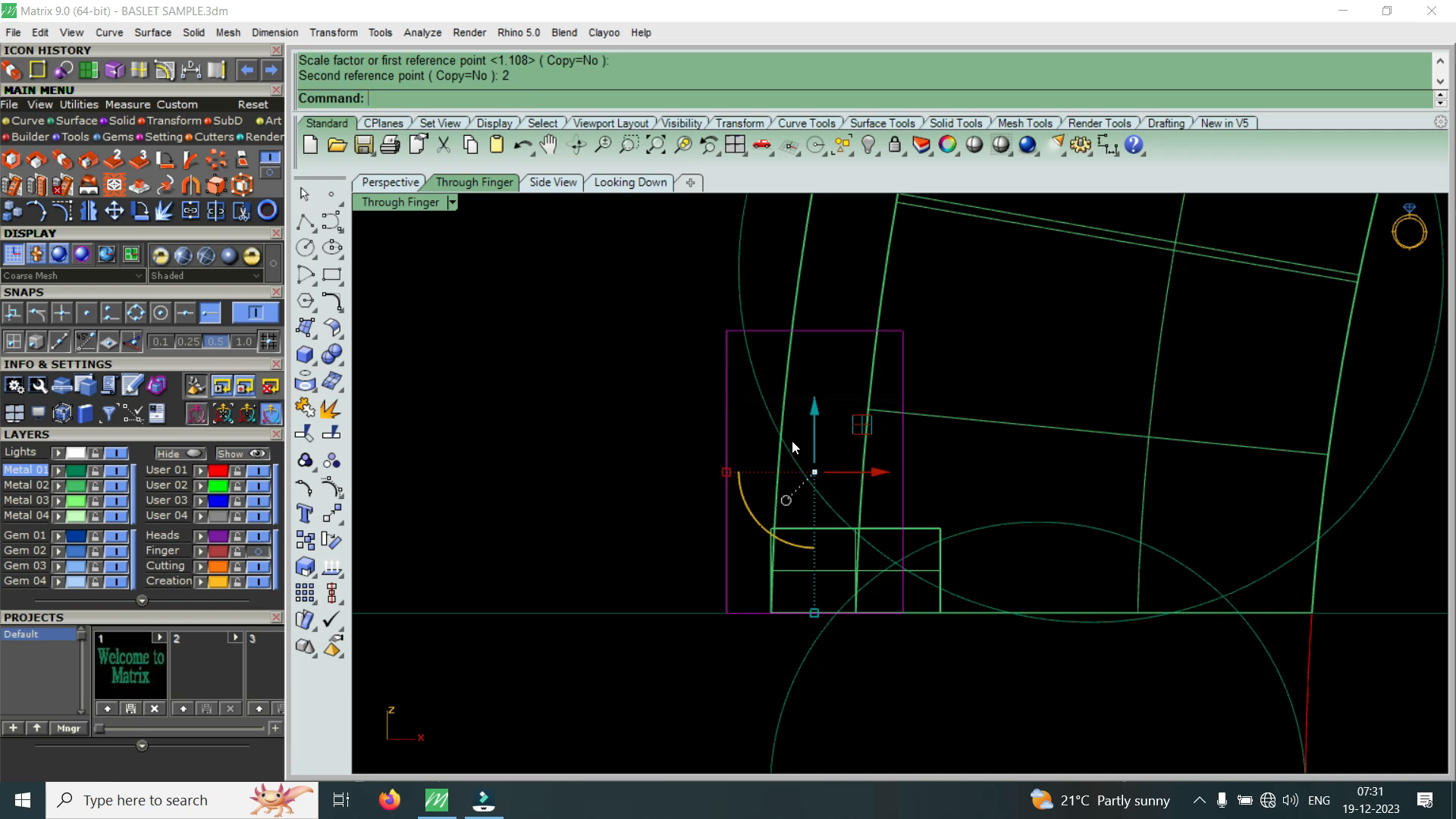
# - Move the rectangle sideways and slightly down so it spans the strip solid's width and extends just past the band's end
pyautogui.moveTo(878, 476); pyautogui.dragTo(908, 473)
pyautogui.scroll(3, 887, 452)
pyautogui.moveTo(826, 425); pyautogui.dragTo(821, 428)
pyautogui.moveTo(890, 494); pyautogui.dragTo(912, 493)
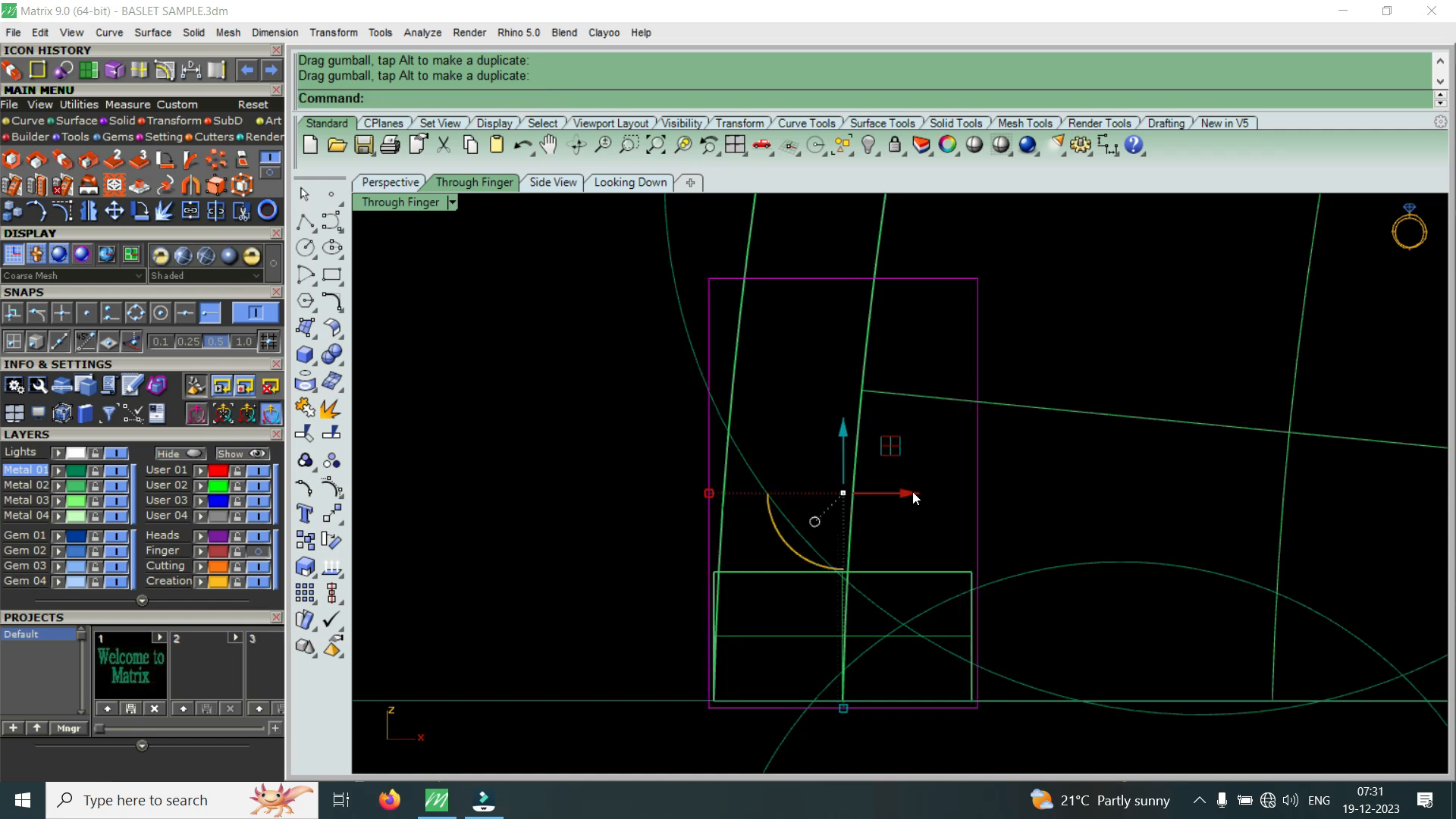
# - Extrude the rectangle 0.35 mm to both sides as a solid and inspect the block against the band's end
pyautogui.doubleClick(382, 203)
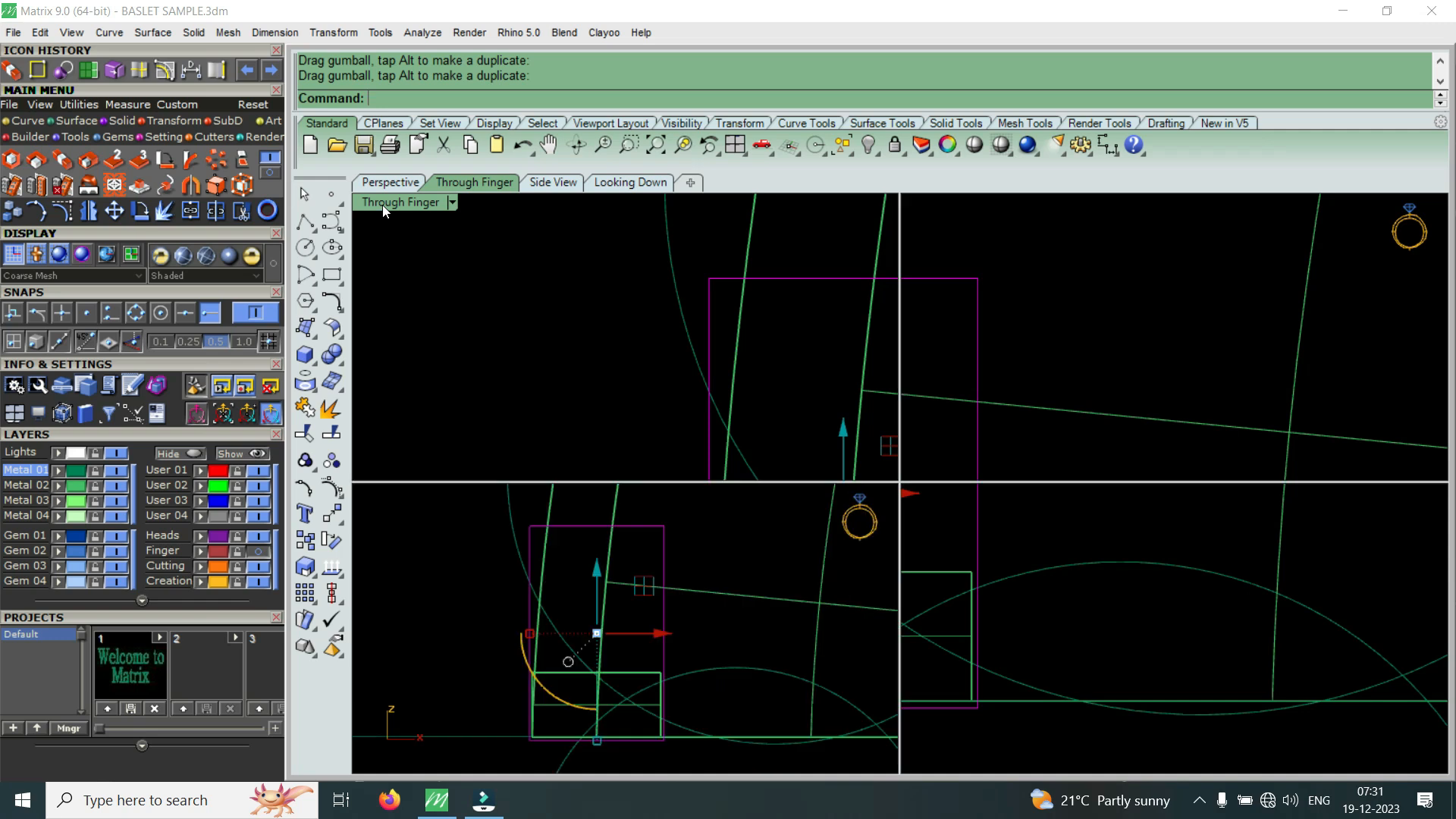
pyautogui.doubleClick(937, 203)
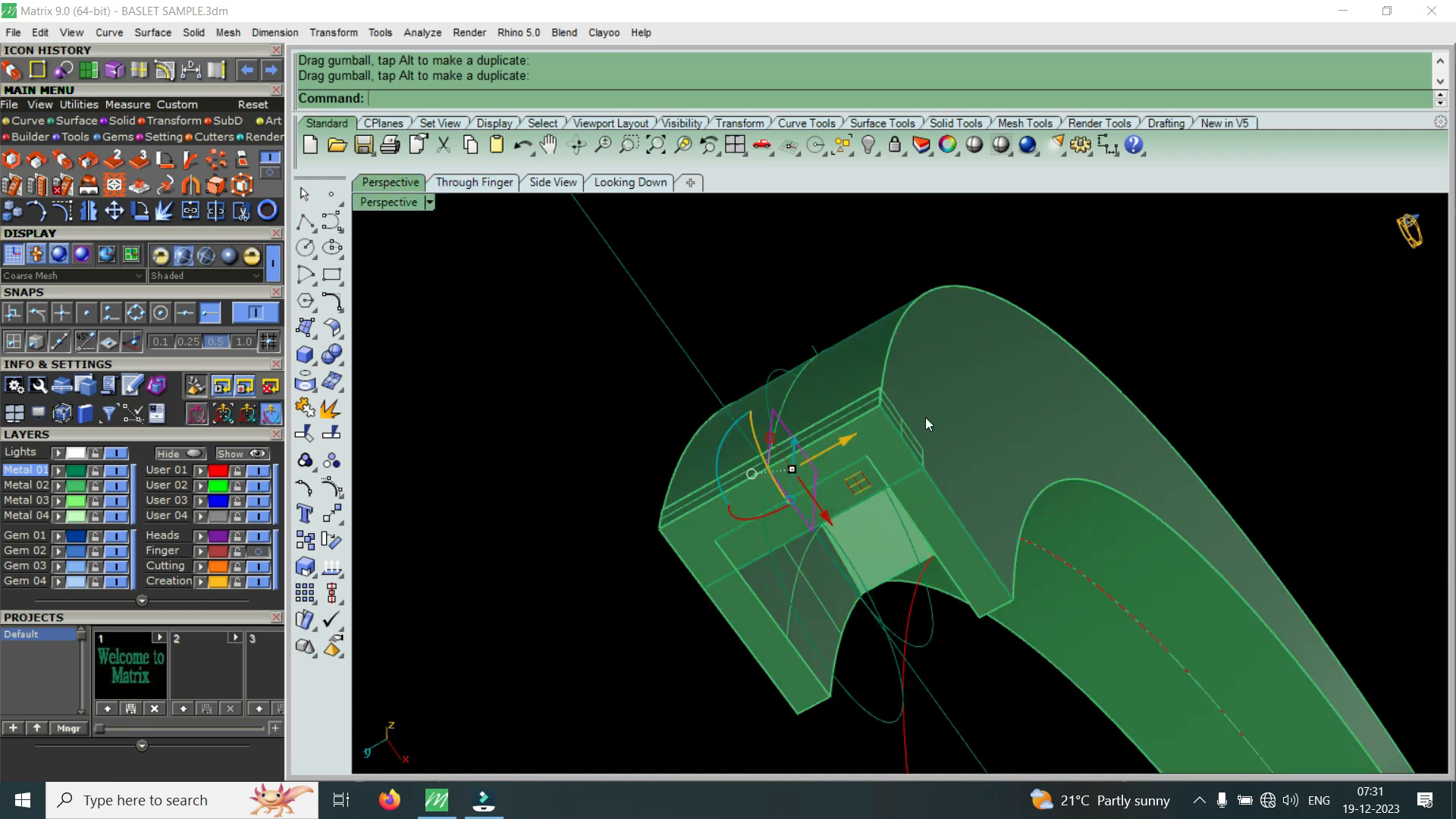
pyautogui.scroll(3, 926, 418)
pyautogui.moveTo(1004, 535); pyautogui.dragTo(978, 562, button='right')
pyautogui.moveTo(918, 599); pyautogui.dragTo(862, 603, button='right')
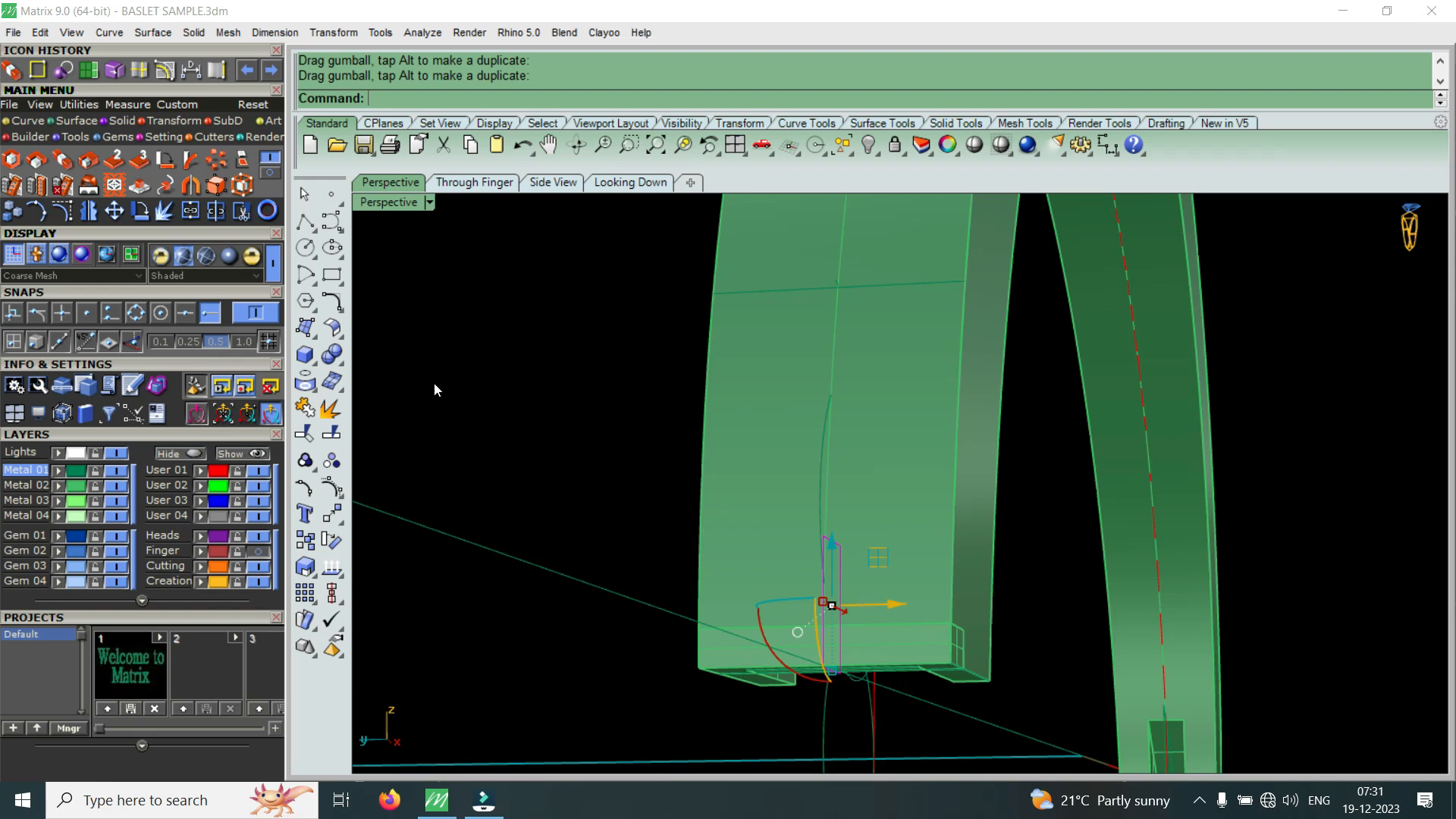
pyautogui.click(122, 120)
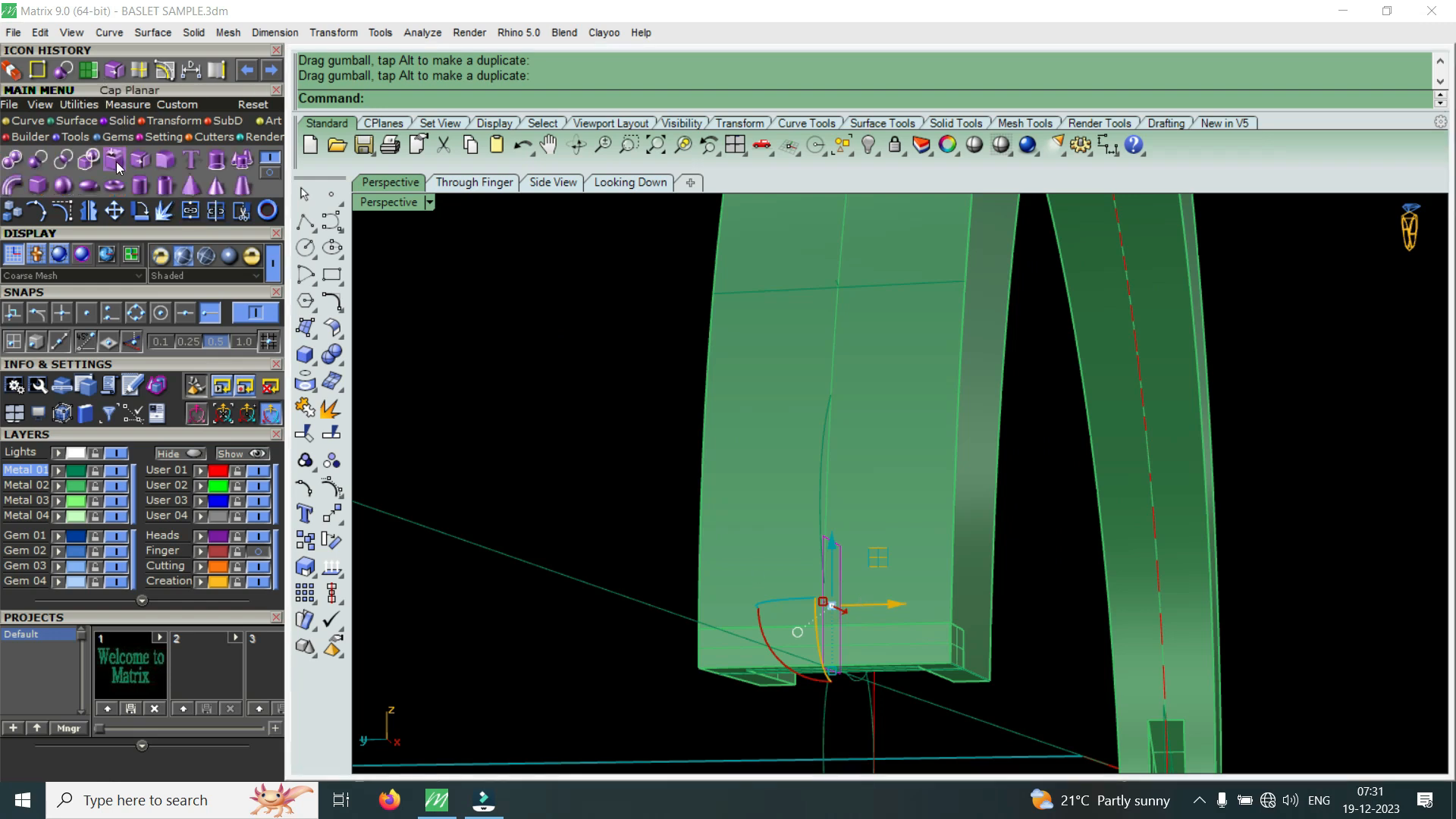
pyautogui.click(216, 159)
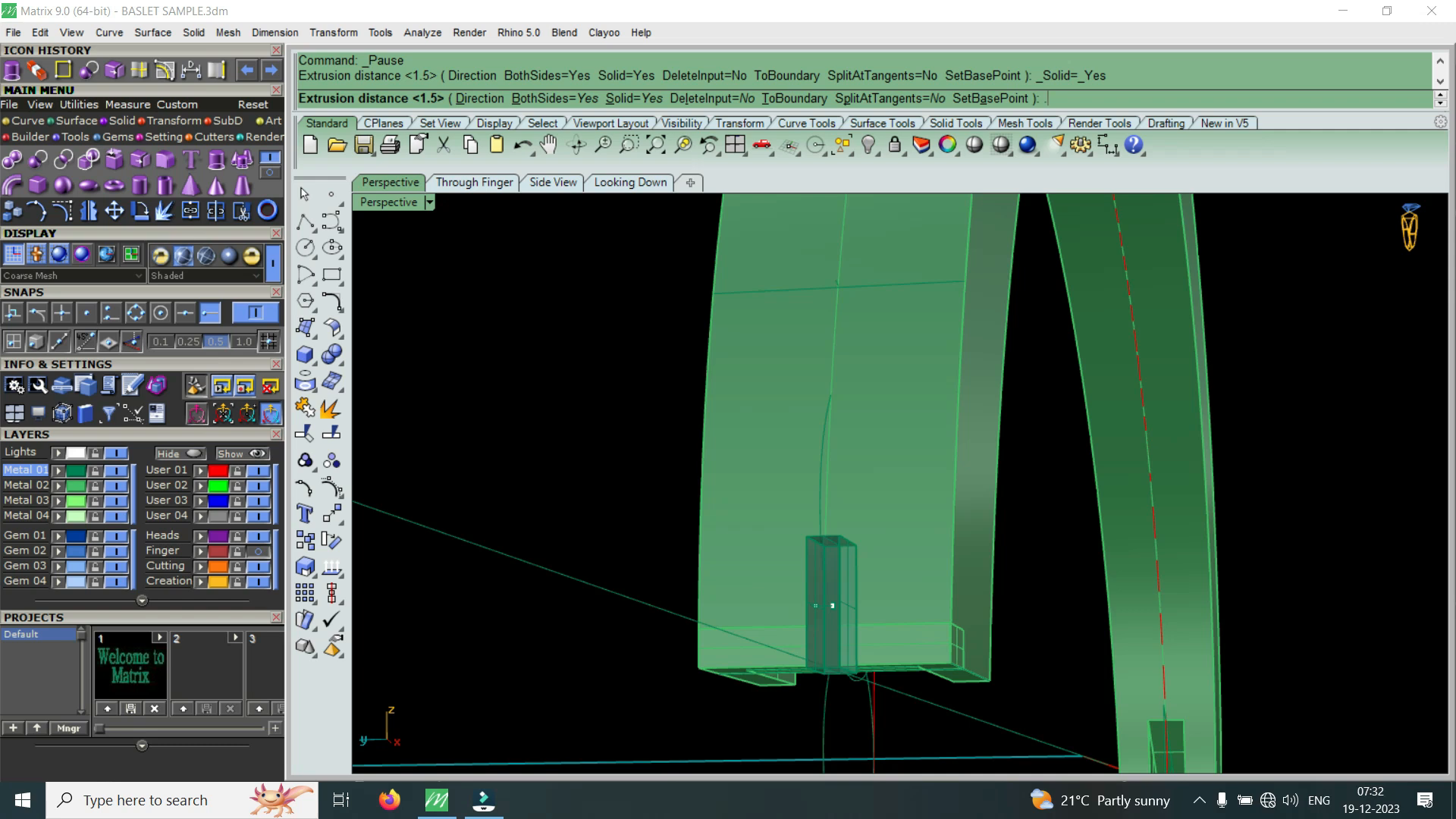
pyautogui.write('.35')
pyautogui.press('Return')
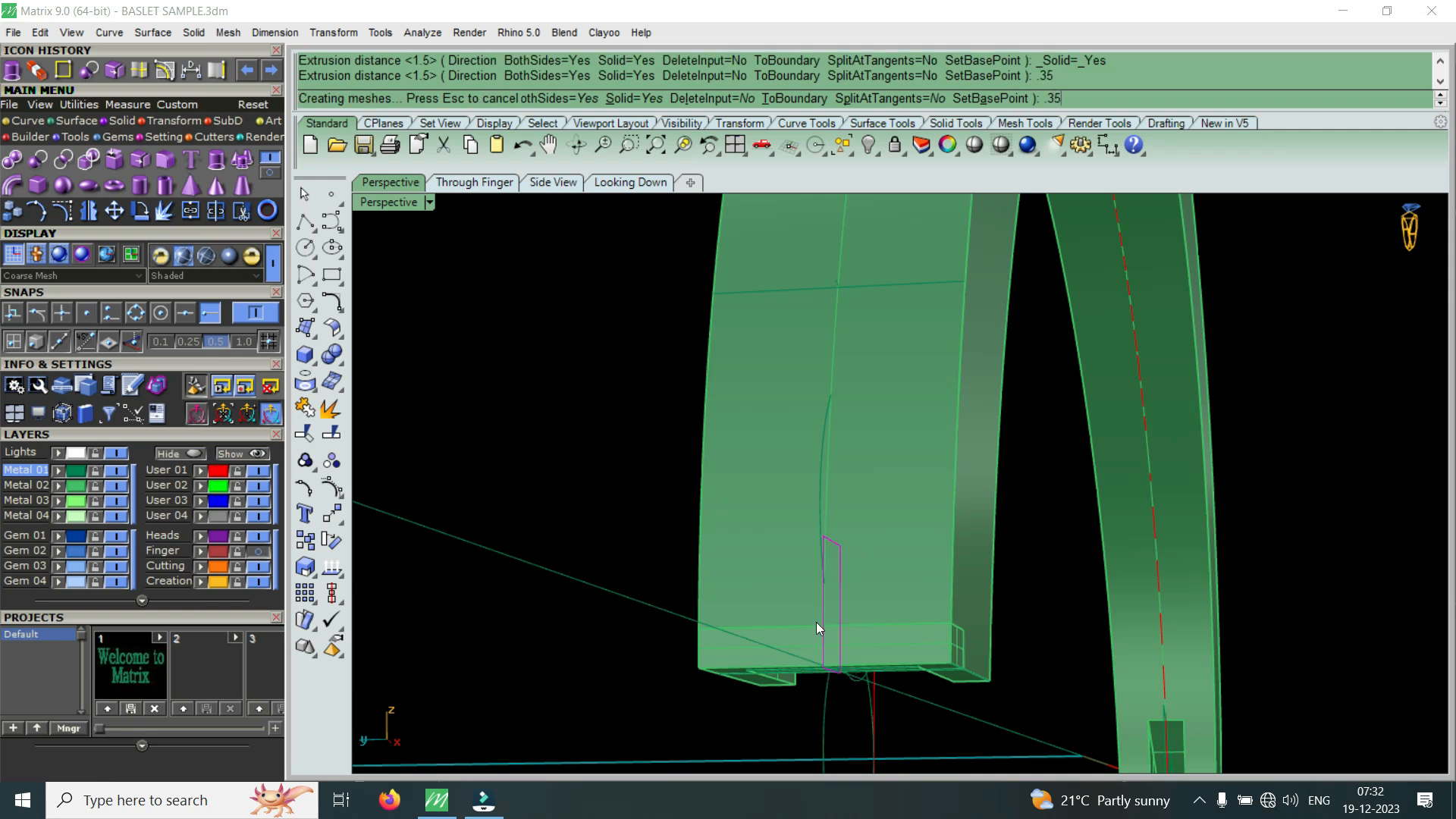
pyautogui.moveTo(894, 598); pyautogui.dragTo(896, 484, button='right')
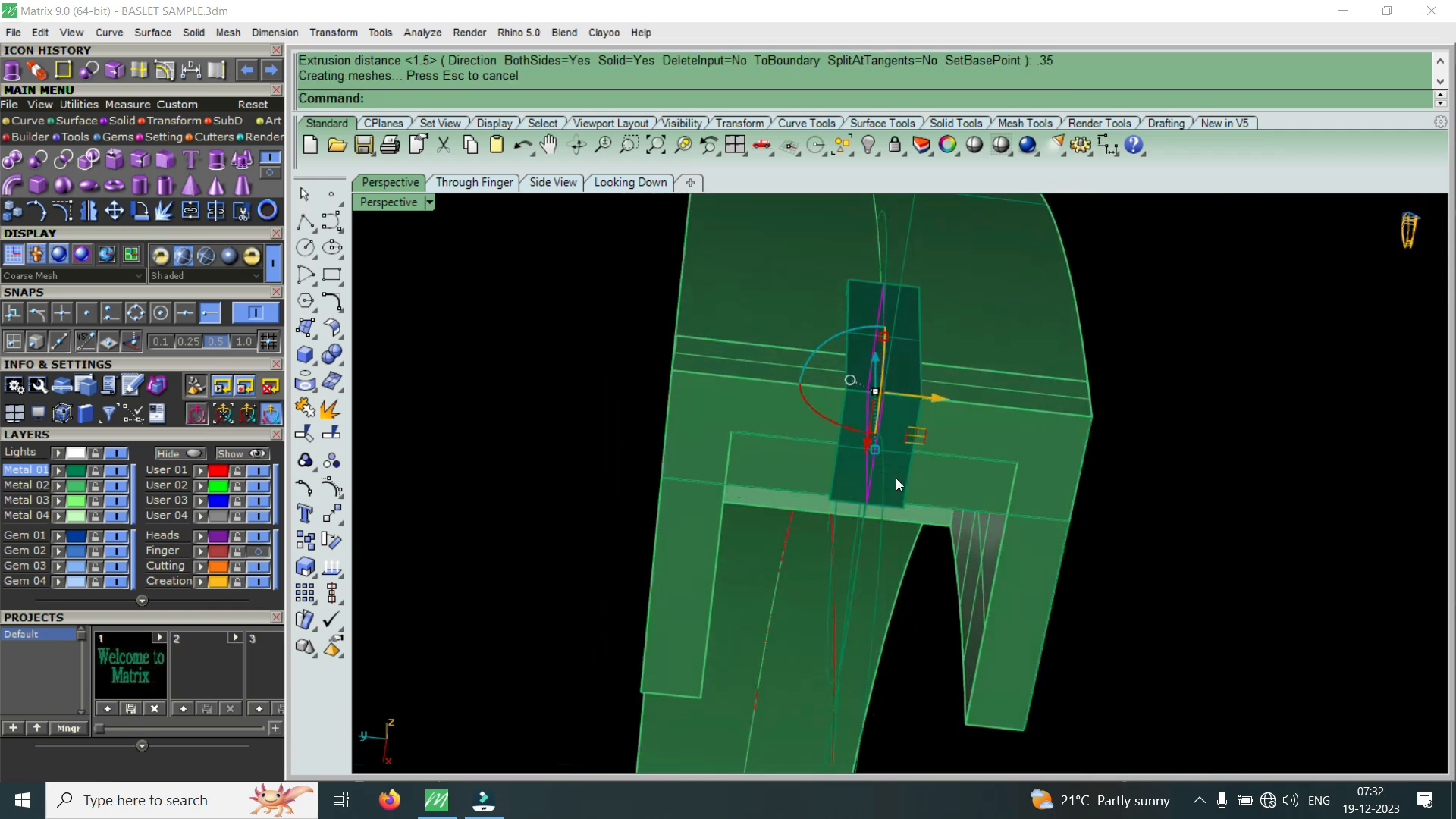
pyautogui.moveTo(821, 399); pyautogui.dragTo(863, 358, button='right')
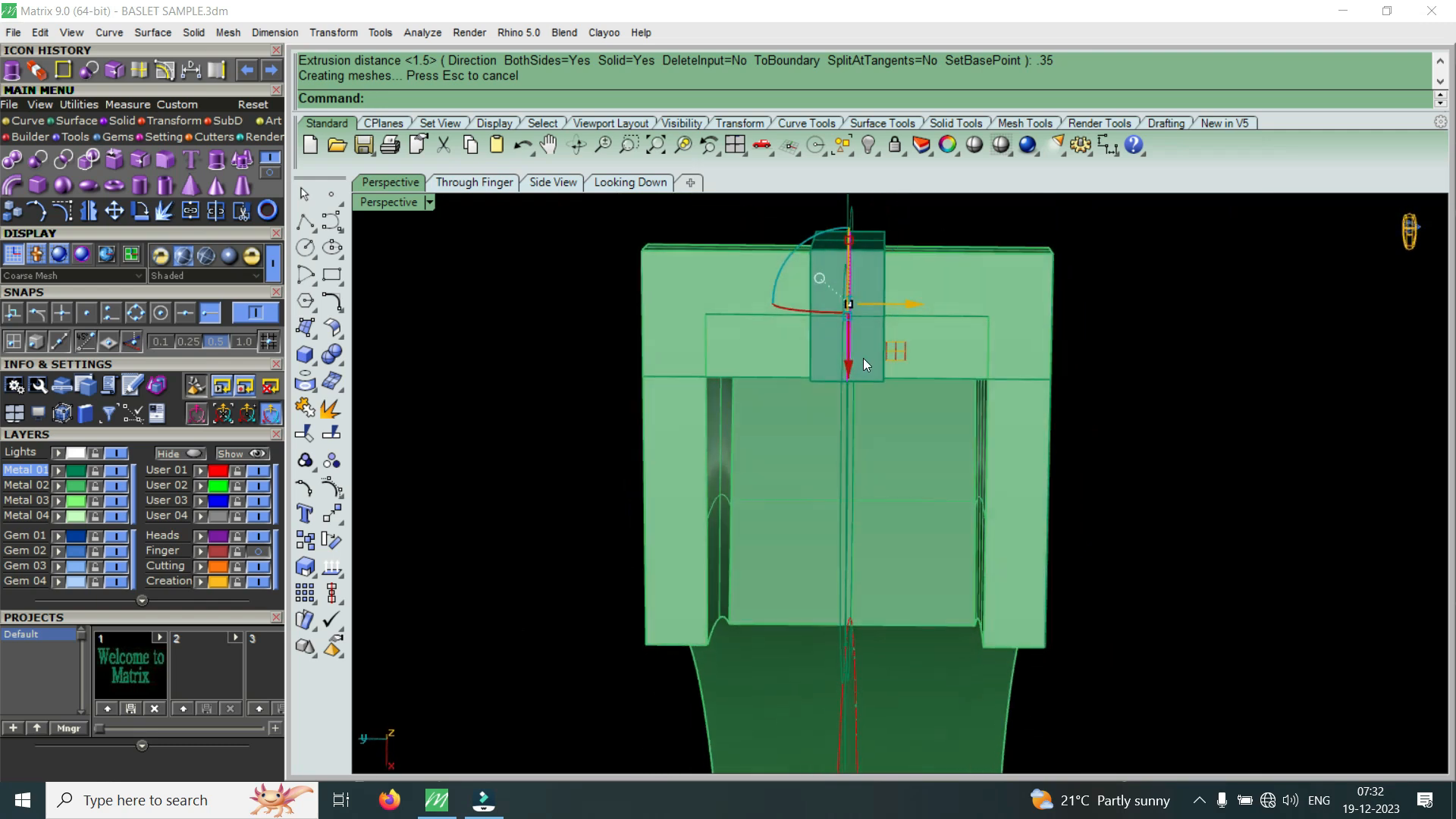
pyautogui.moveTo(889, 250); pyautogui.dragTo(874, 427, button='right')
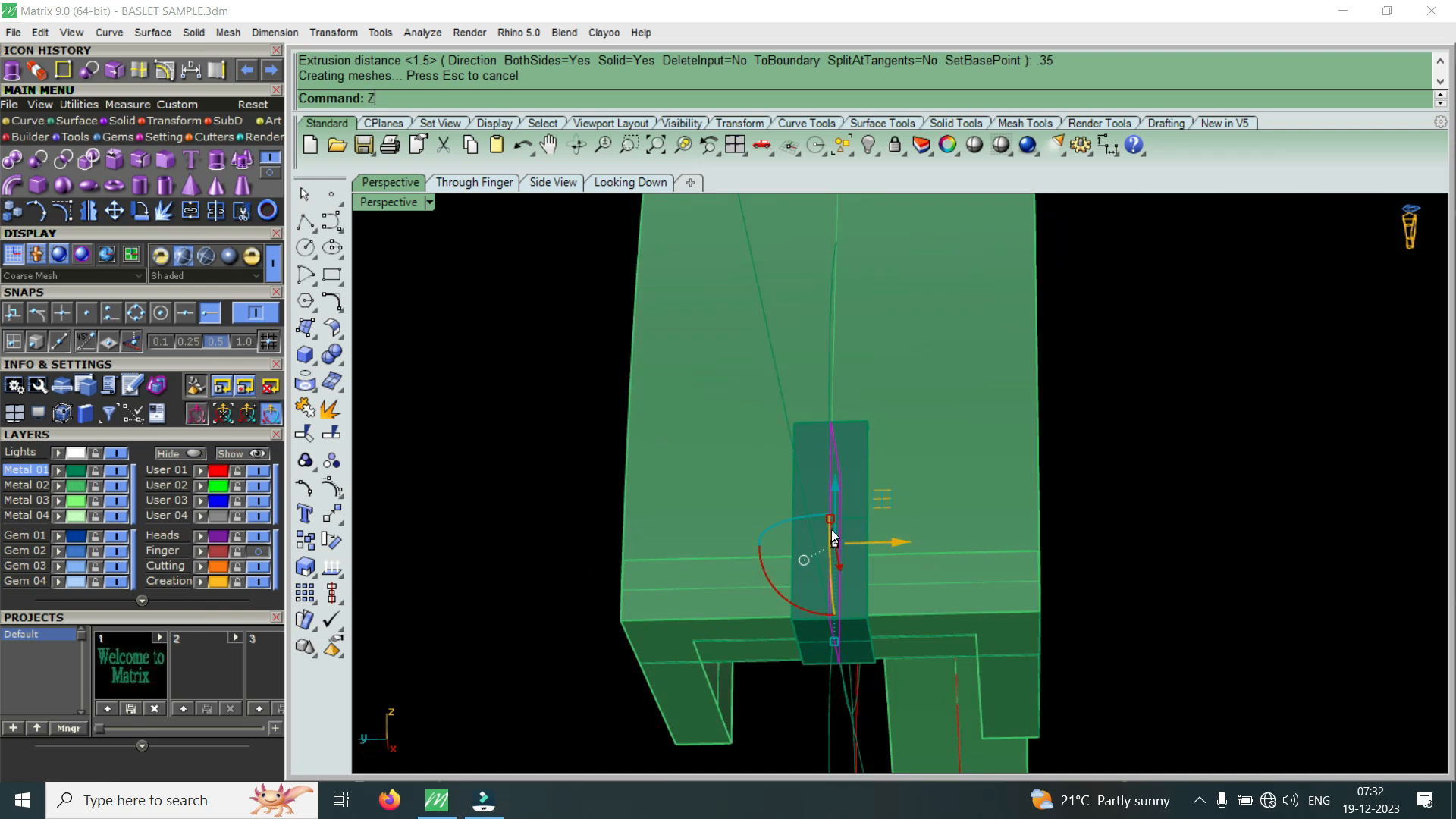
# - Undo the rectangle's extrusion and check the band's end from the side
pyautogui.press('Return')
pyautogui.press('Escape')
pyautogui.press('Escape')
pyautogui.hotkey('ctrl', 'z')
pyautogui.moveTo(871, 529); pyautogui.dragTo(630, 522, button='right')
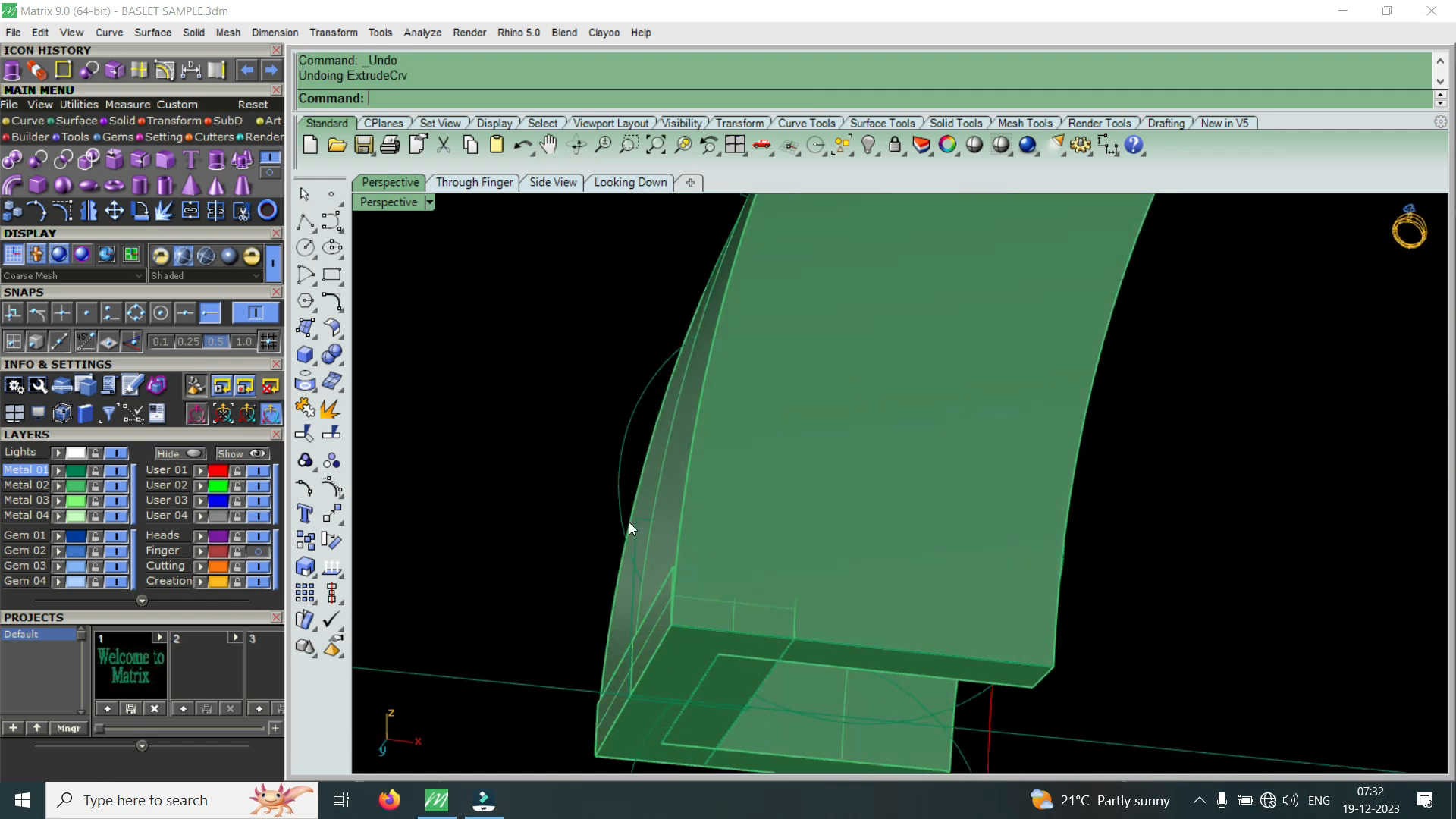
# - Extrude the rectangle at the band's end 0.4 mm to both sides as a solid
pyautogui.scroll(2, 631, 531)
pyautogui.click(633, 535)
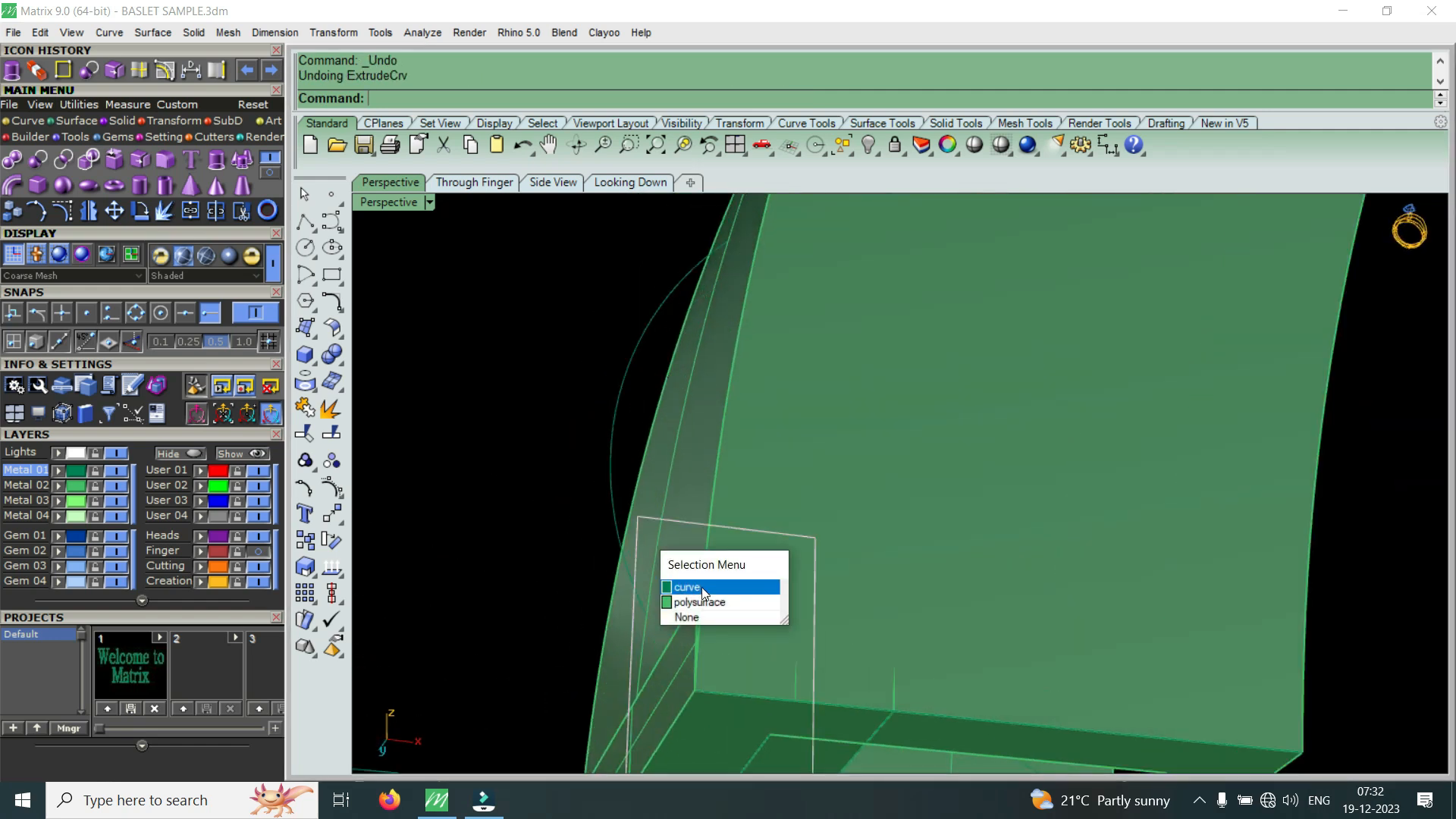
pyautogui.click(702, 588)
pyautogui.write('z')
pyautogui.press('Return')
pyautogui.scroll(-3, 620, 517)
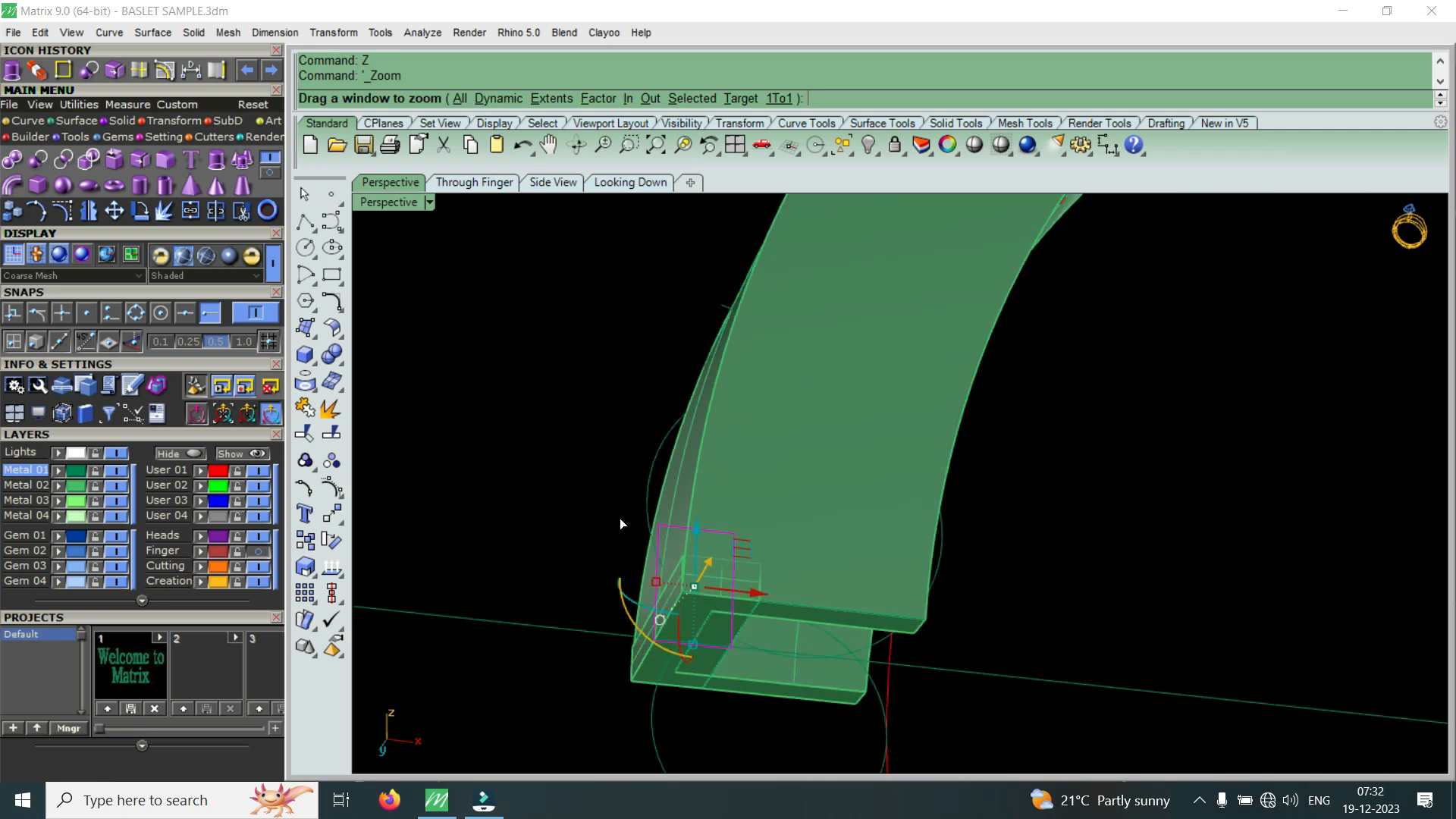
pyautogui.click(650, 541)
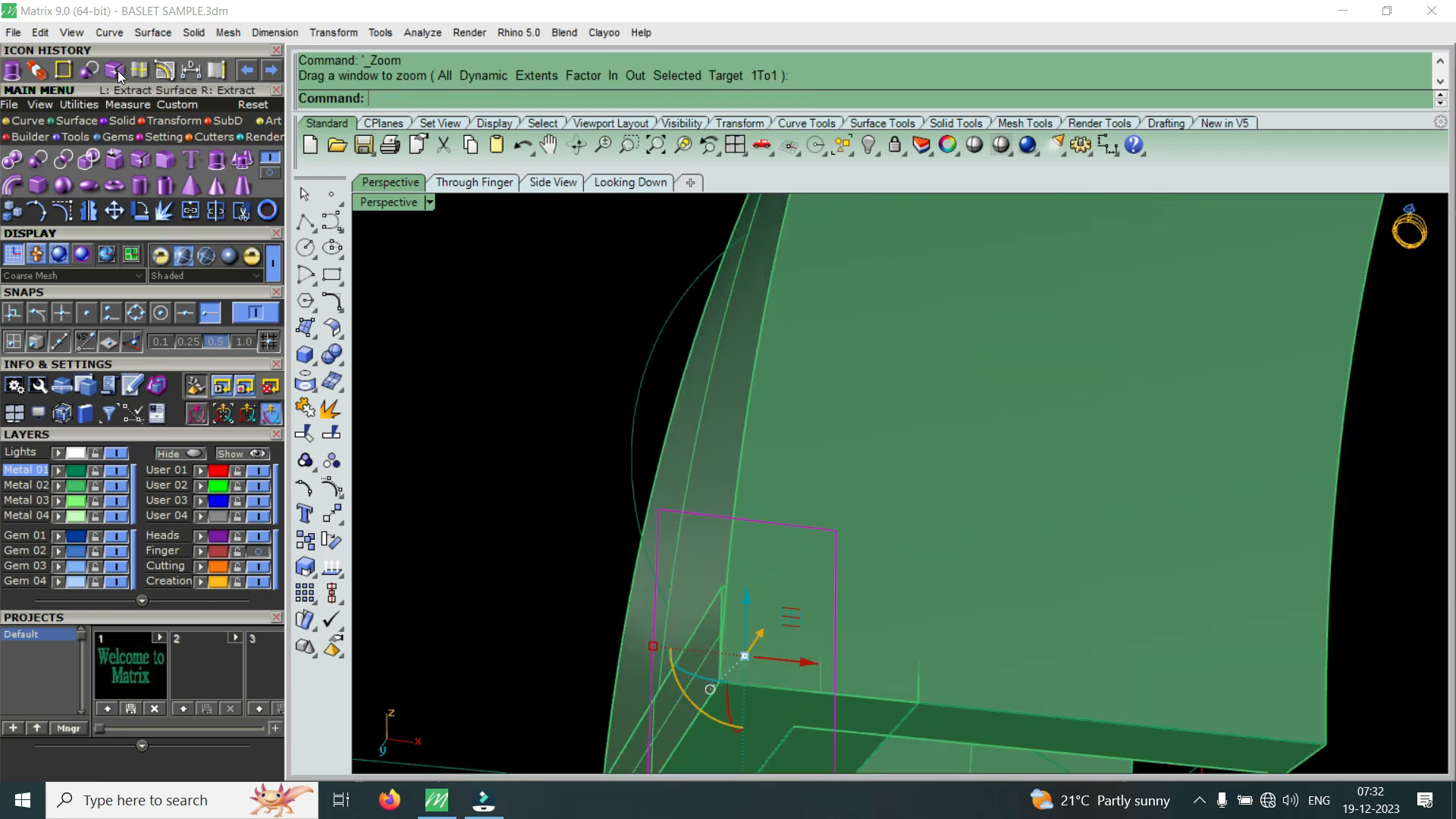
pyautogui.click(13, 71)
pyautogui.write('.4')
pyautogui.press('Return')
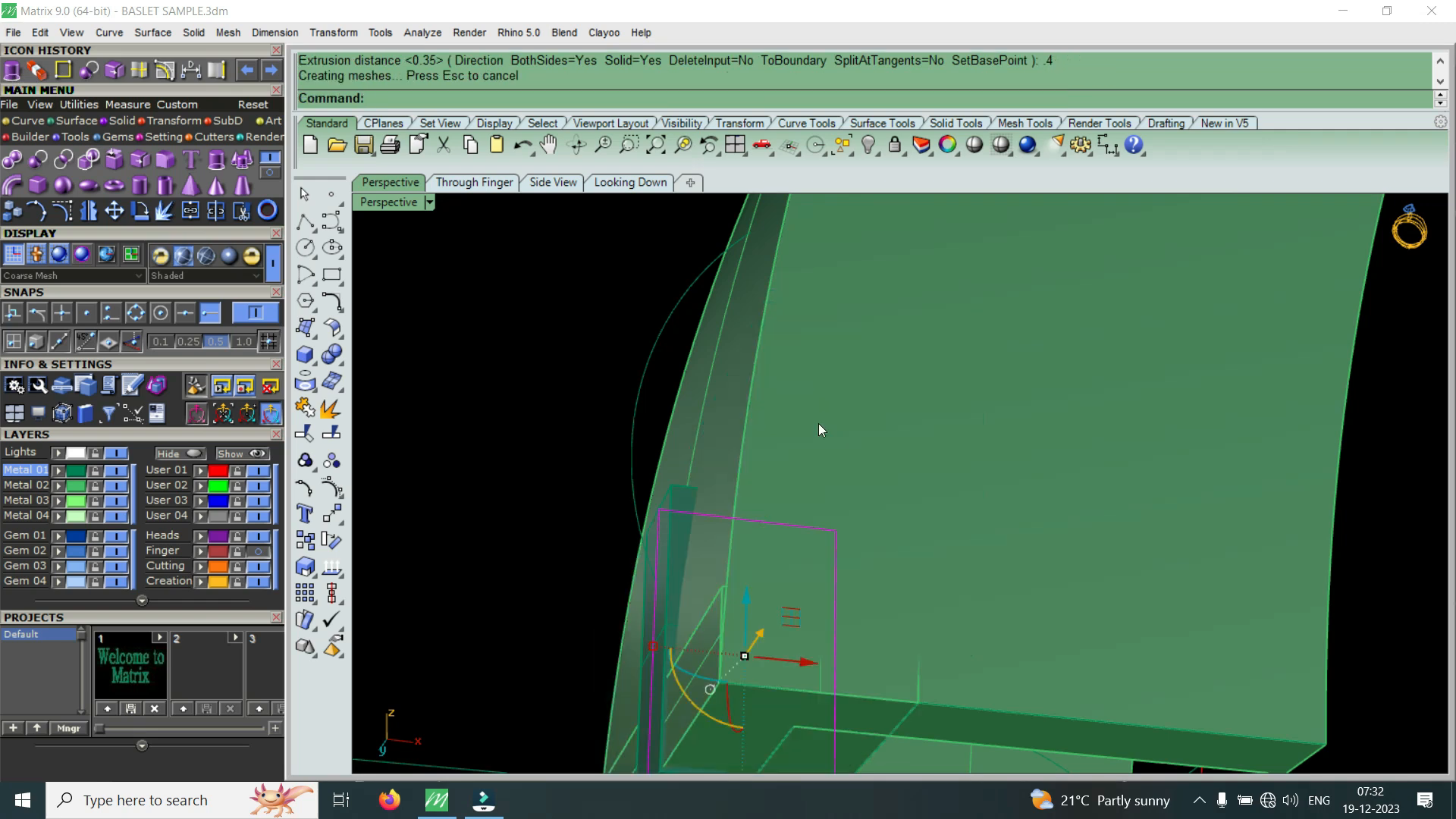
# - Examine the extruded block from several angles against the strip solid and the hollowed band end
pyautogui.moveTo(813, 438); pyautogui.dragTo(917, 295, button='right')
pyautogui.scroll(3, 804, 436)
pyautogui.scroll(3, 919, 301)
pyautogui.click(941, 385)
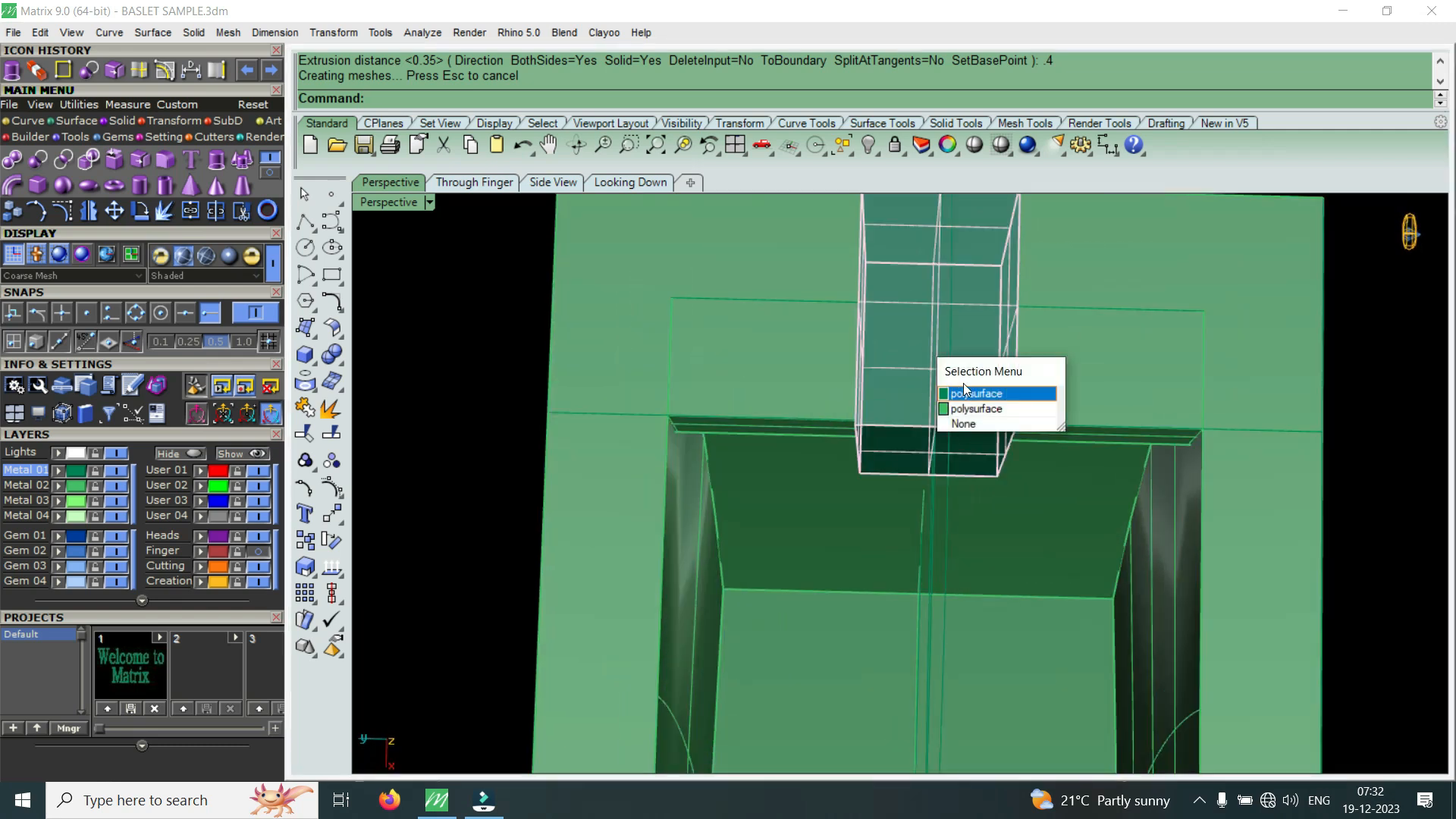
pyautogui.click(974, 393)
pyautogui.moveTo(967, 398); pyautogui.dragTo(854, 372, button='right')
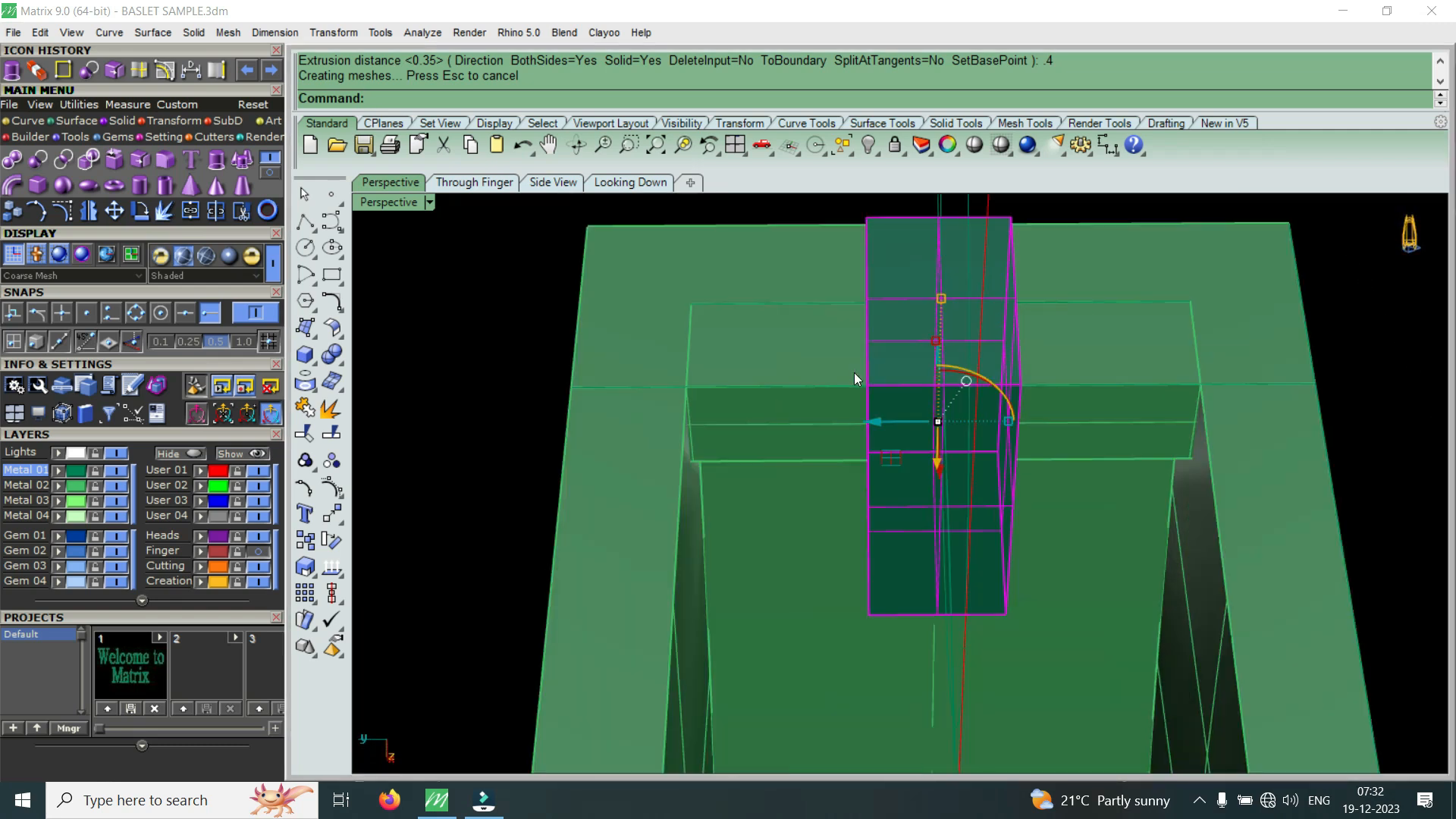
pyautogui.scroll(2, 854, 372)
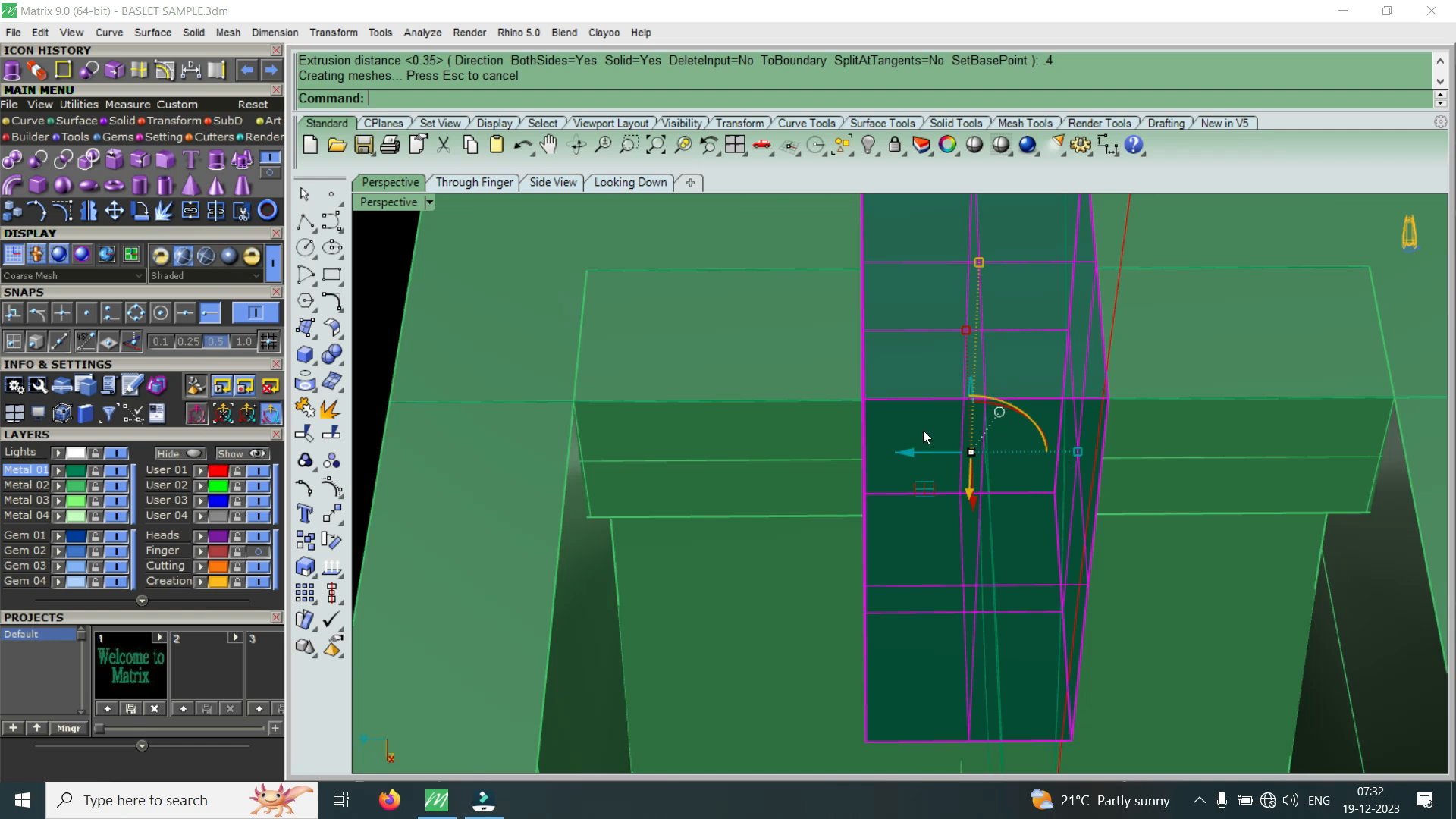
pyautogui.moveTo(666, 432); pyautogui.dragTo(988, 450, button='right')
pyautogui.scroll(-2, 892, 394)
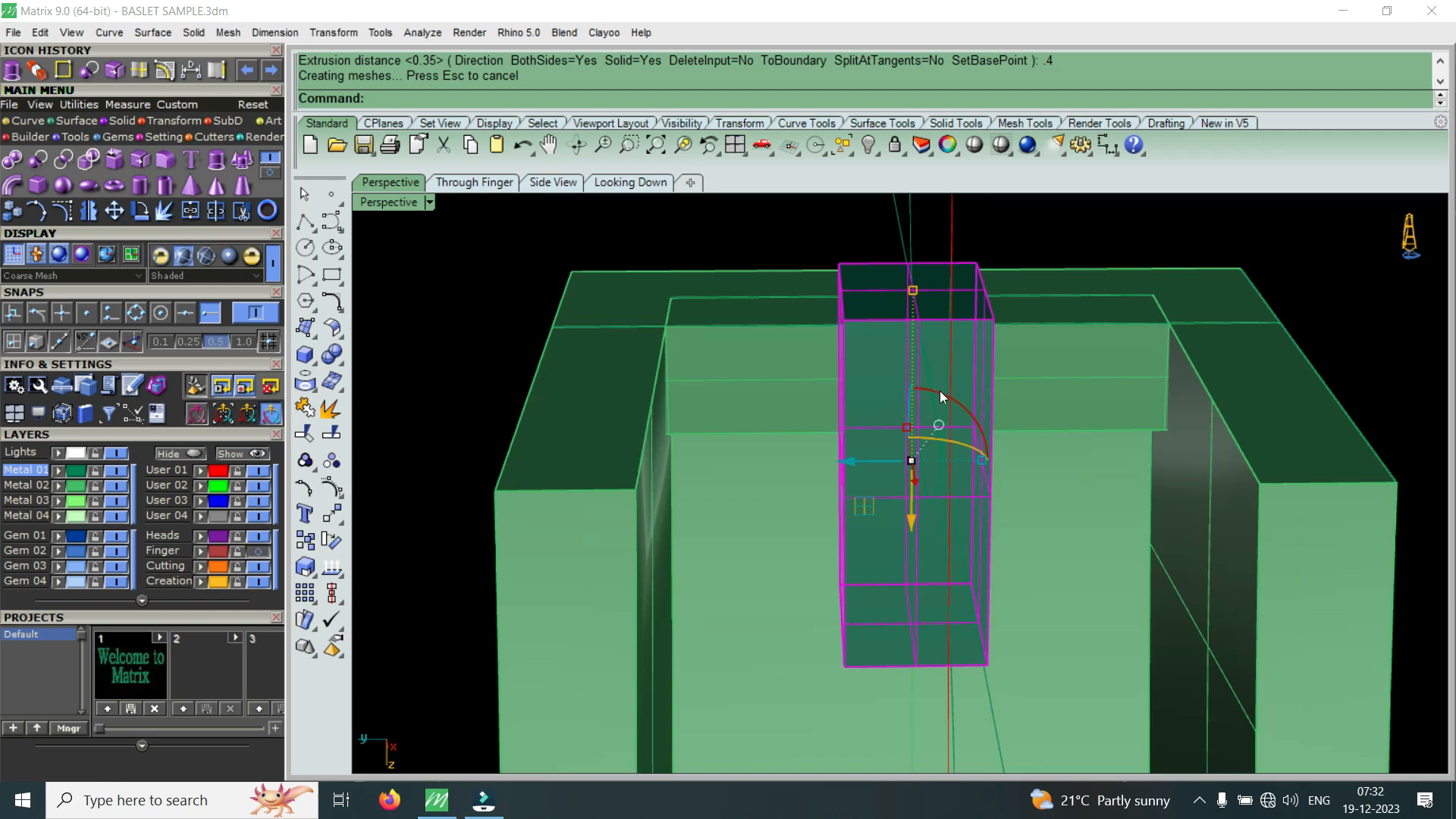
pyautogui.scroll(5, 957, 415)
pyautogui.scroll(-3, 859, 459)
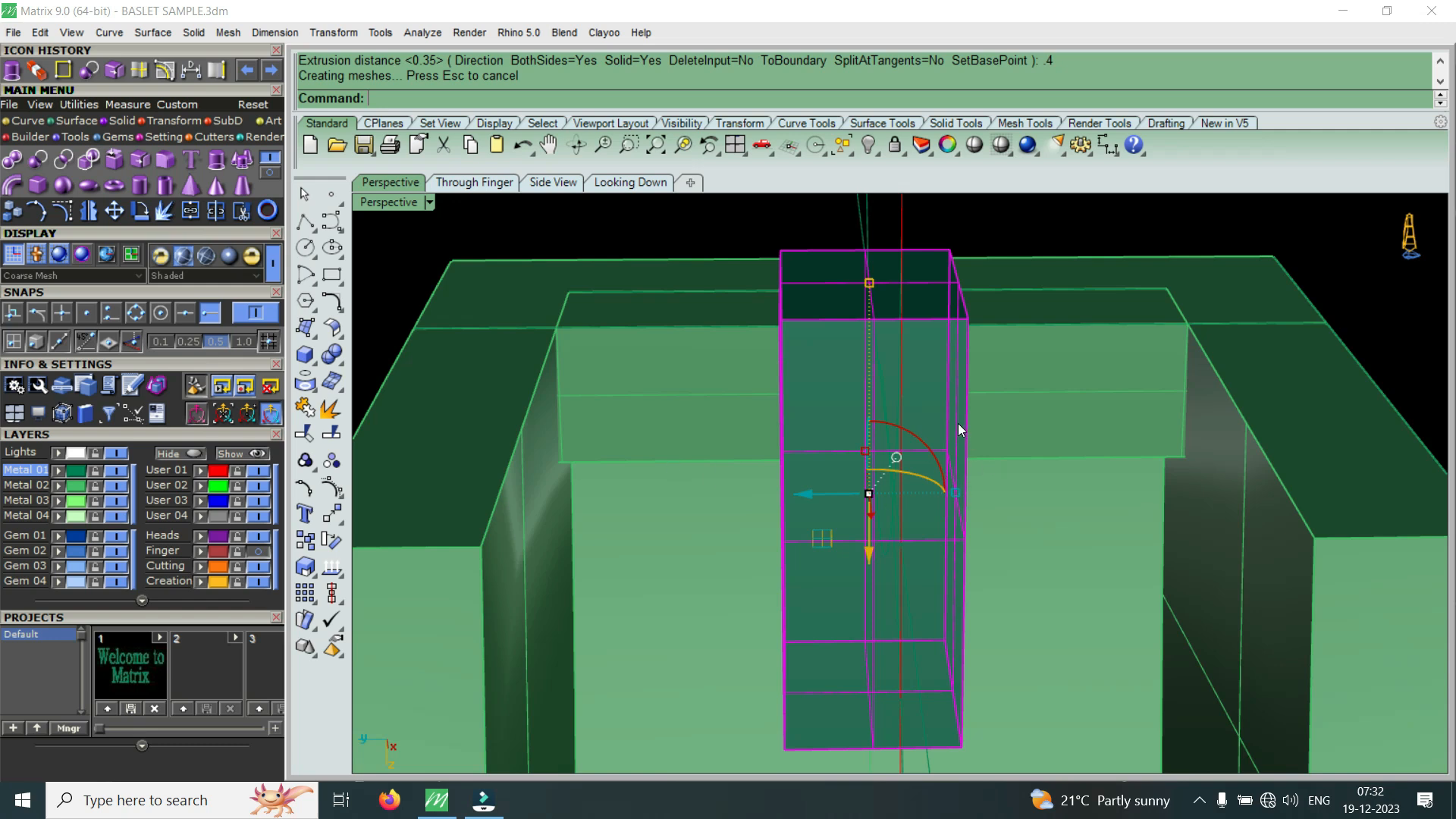
pyautogui.moveTo(800, 312); pyautogui.dragTo(831, 338, button='right')
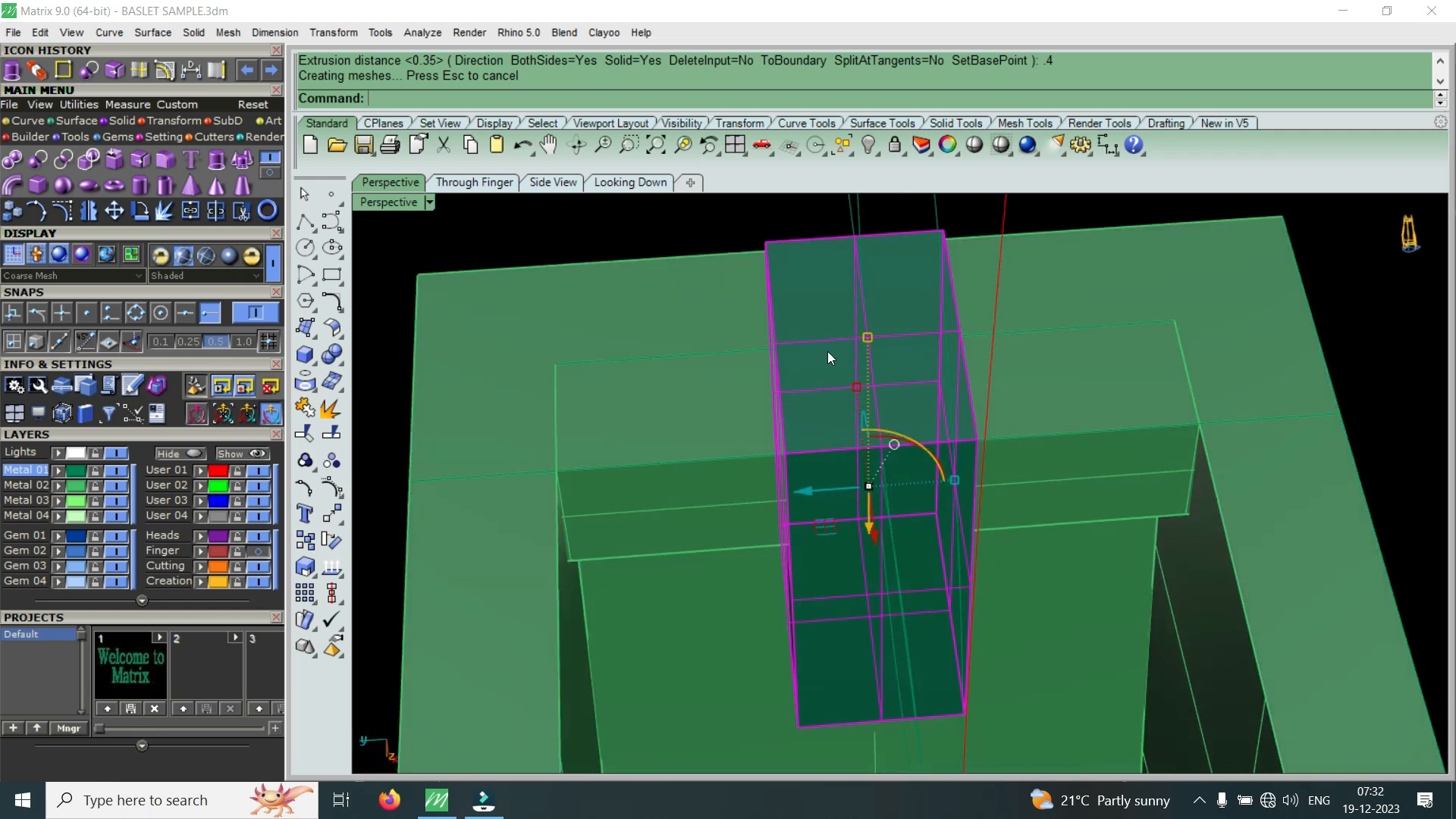
pyautogui.moveTo(1024, 356); pyautogui.dragTo(917, 341, button='right')
pyautogui.scroll(4, 953, 492)
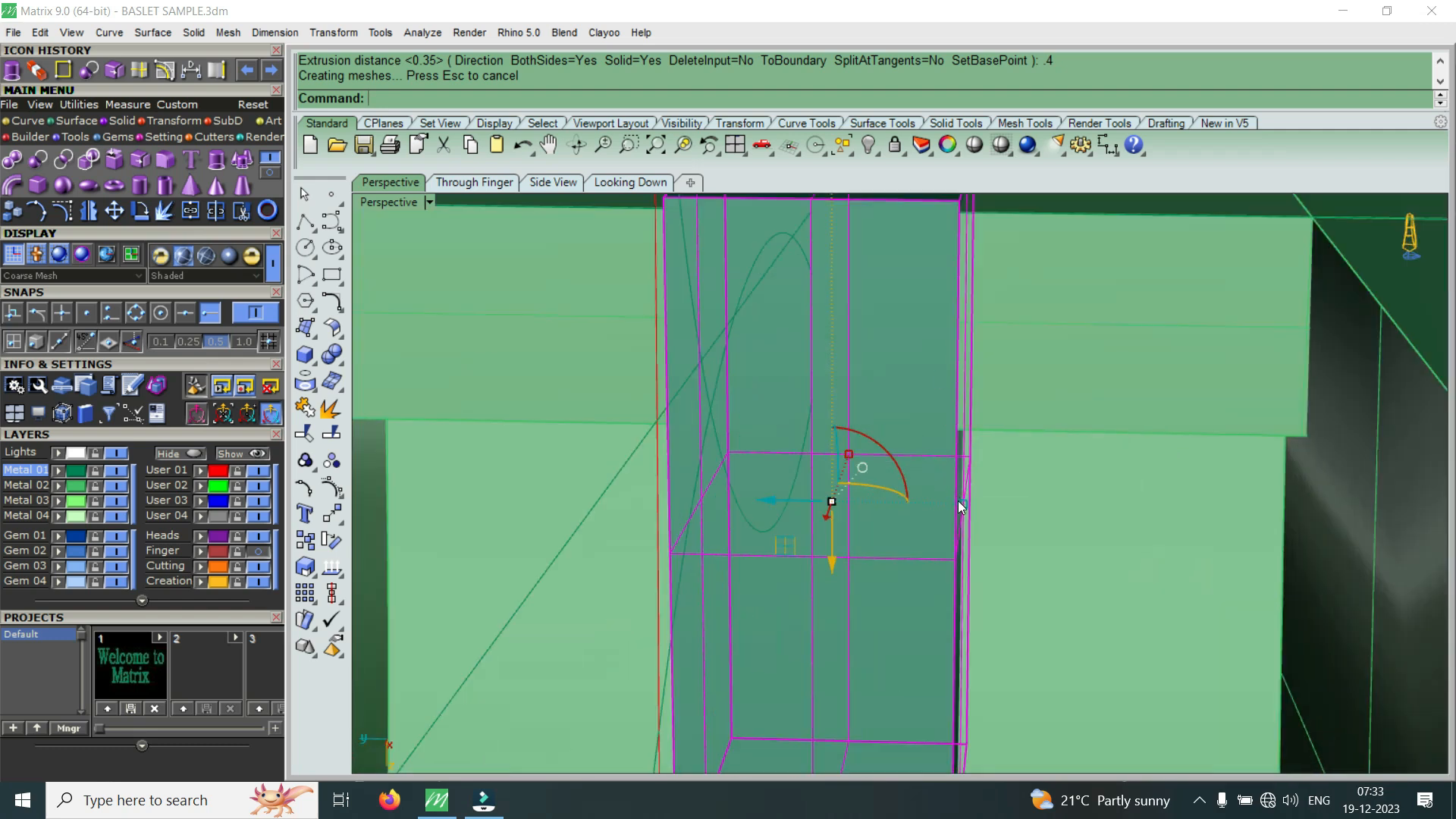
pyautogui.scroll(-4, 958, 500)
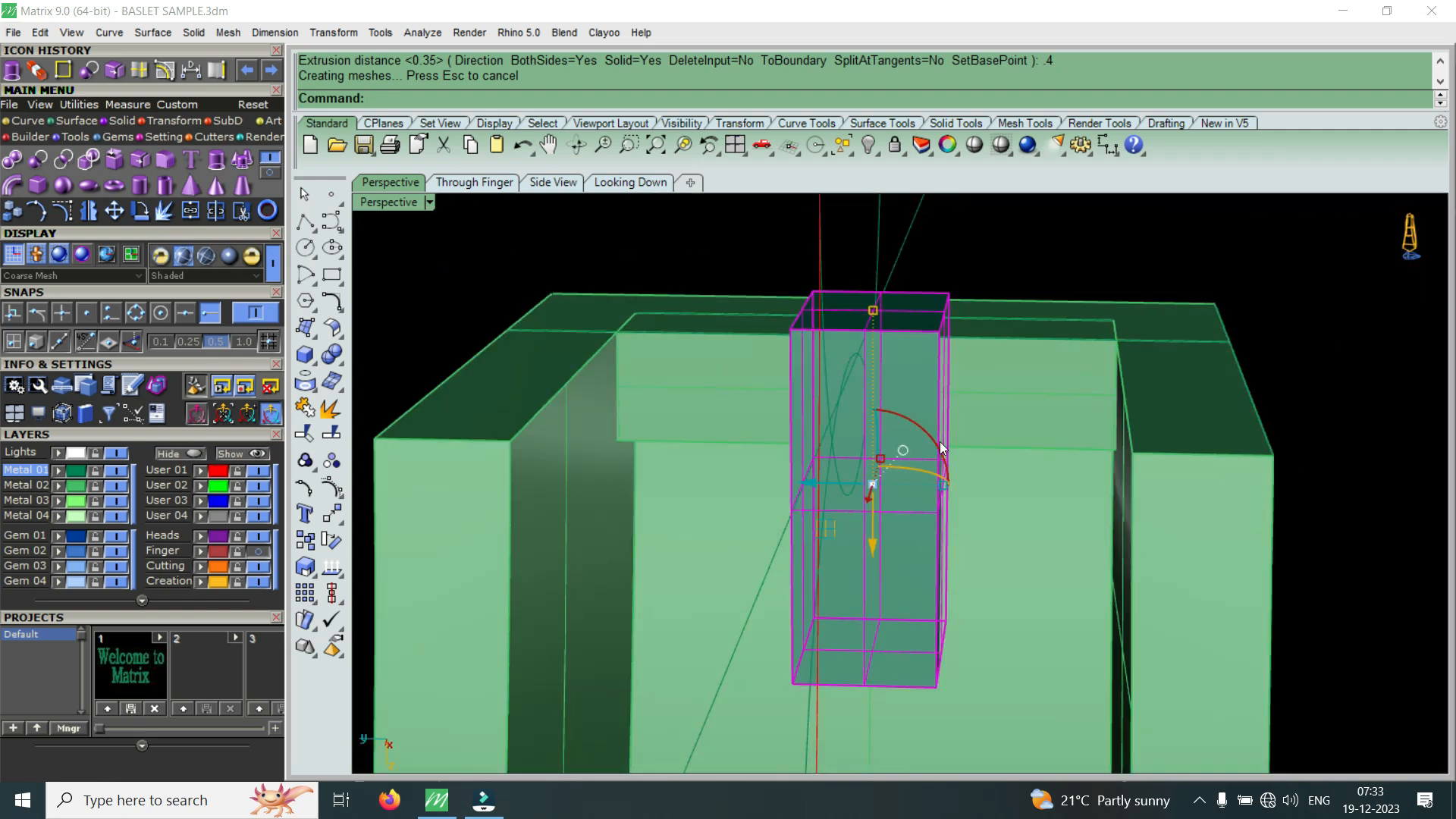
pyautogui.moveTo(940, 441); pyautogui.dragTo(796, 427, button='right')
pyautogui.press('Escape')
# - Extrude the same rectangle 0.5 mm to both sides as a second, wider solid block
pyautogui.scroll(3, 867, 447)
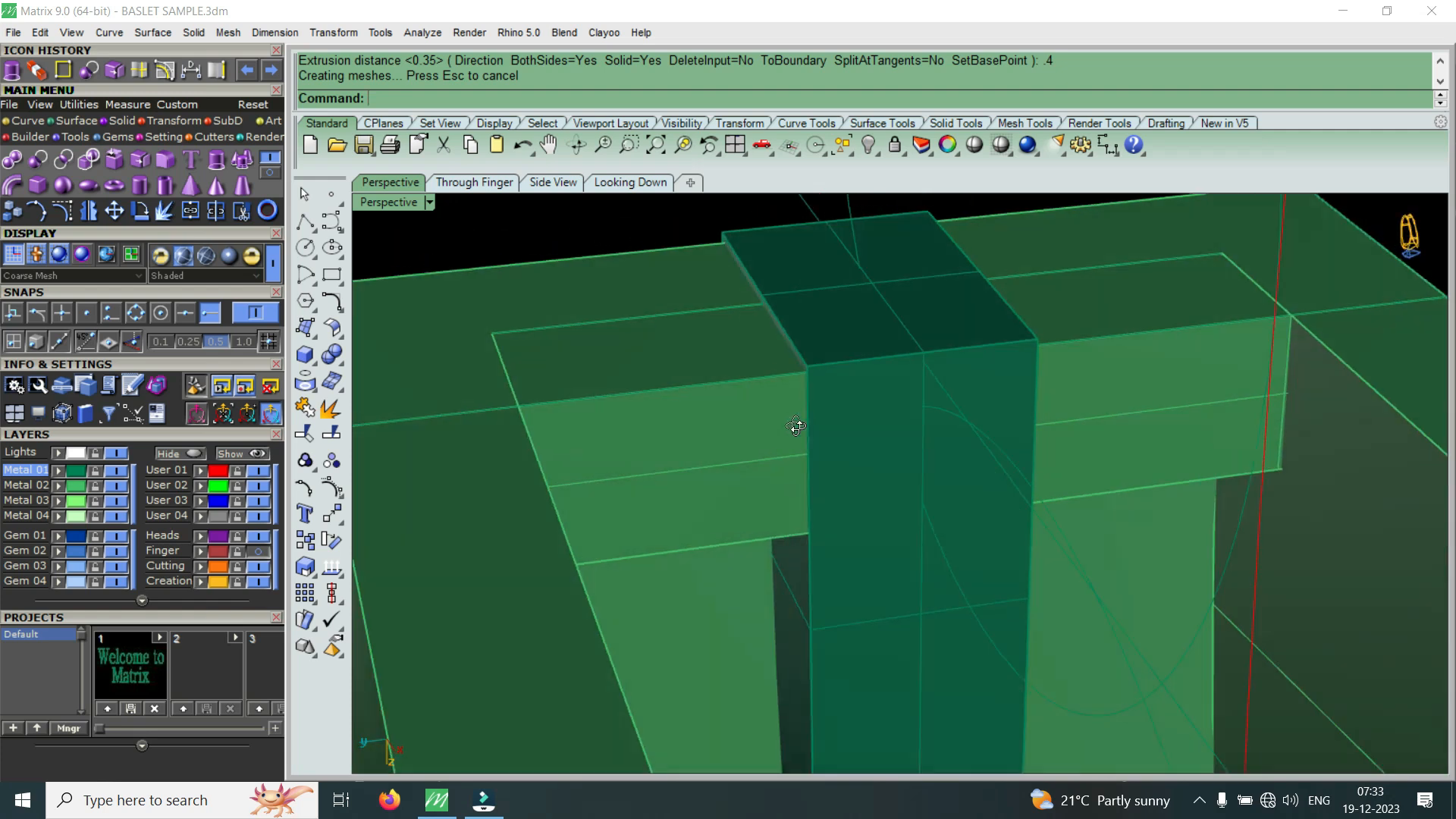
pyautogui.scroll(2, 966, 402)
pyautogui.click(926, 330)
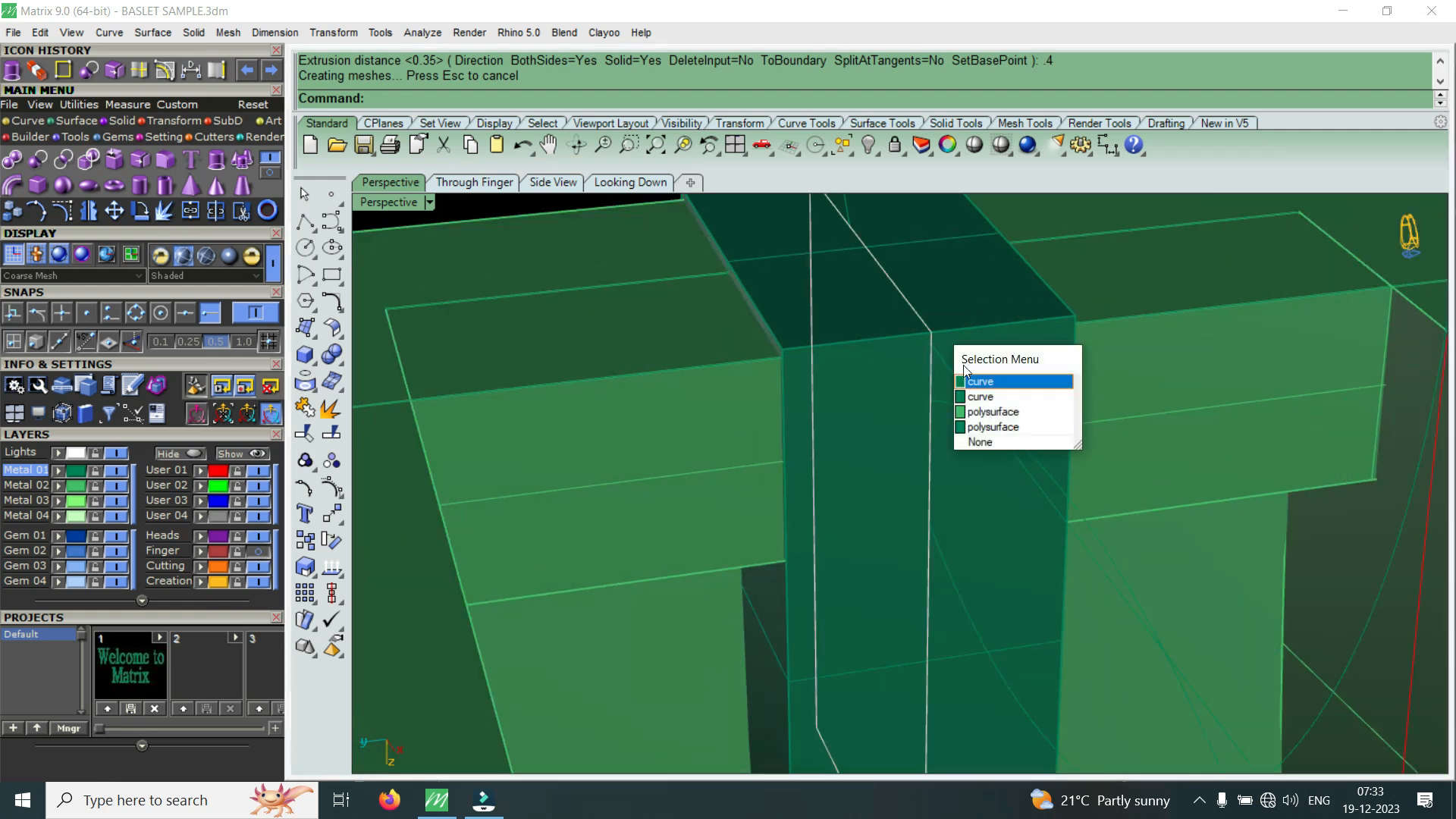
pyautogui.click(982, 381)
pyautogui.scroll(-2, 983, 383)
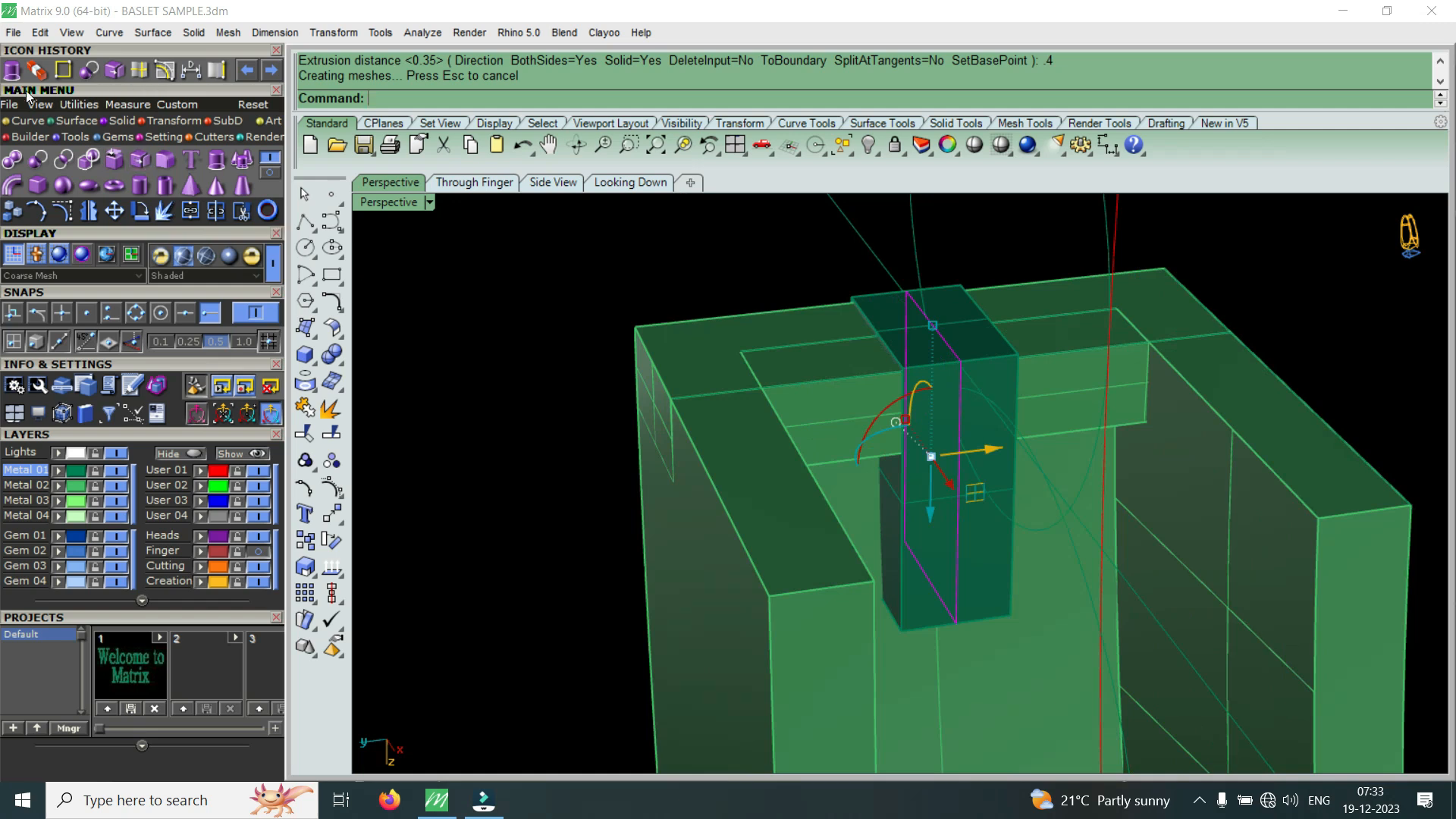
pyautogui.click(13, 71)
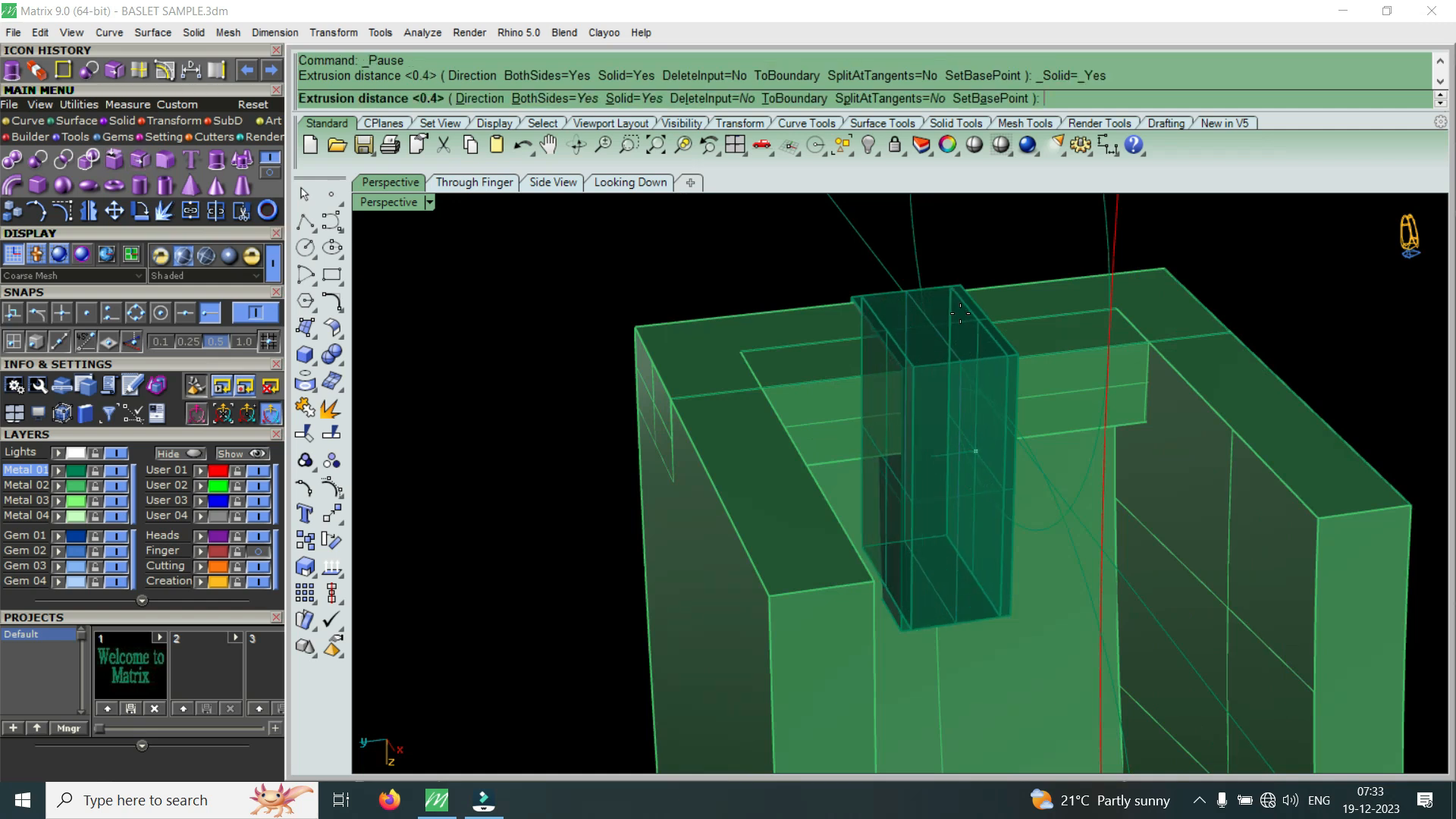
pyautogui.write('.5')
pyautogui.press('Return')
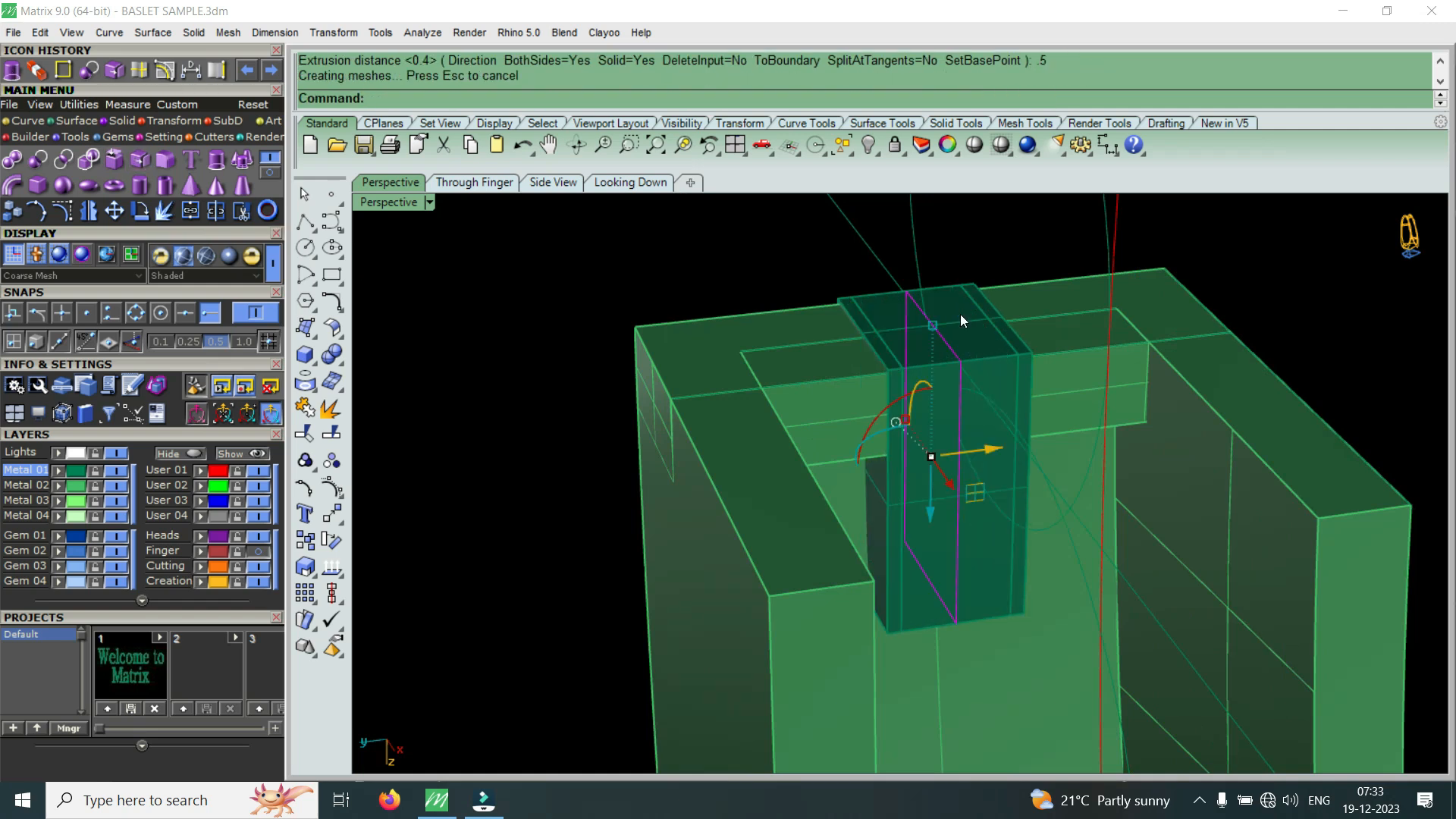
# - Move the narrower 0.4 mm block to a grey layer and check it inside the wider block
pyautogui.scroll(3, 1048, 421)
pyautogui.click(878, 321)
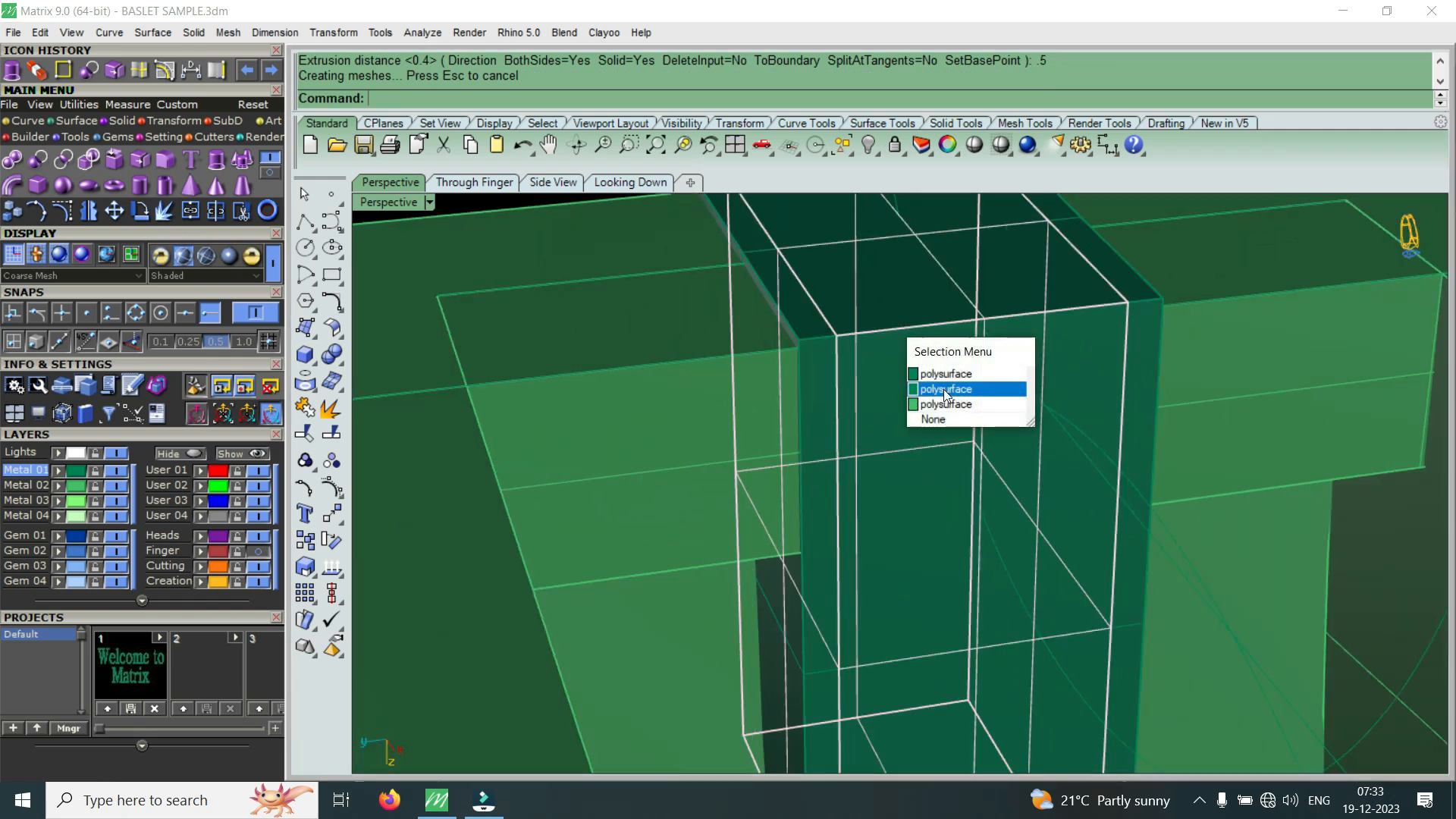
pyautogui.click(946, 390)
pyautogui.moveTo(918, 407); pyautogui.dragTo(913, 315, button='right')
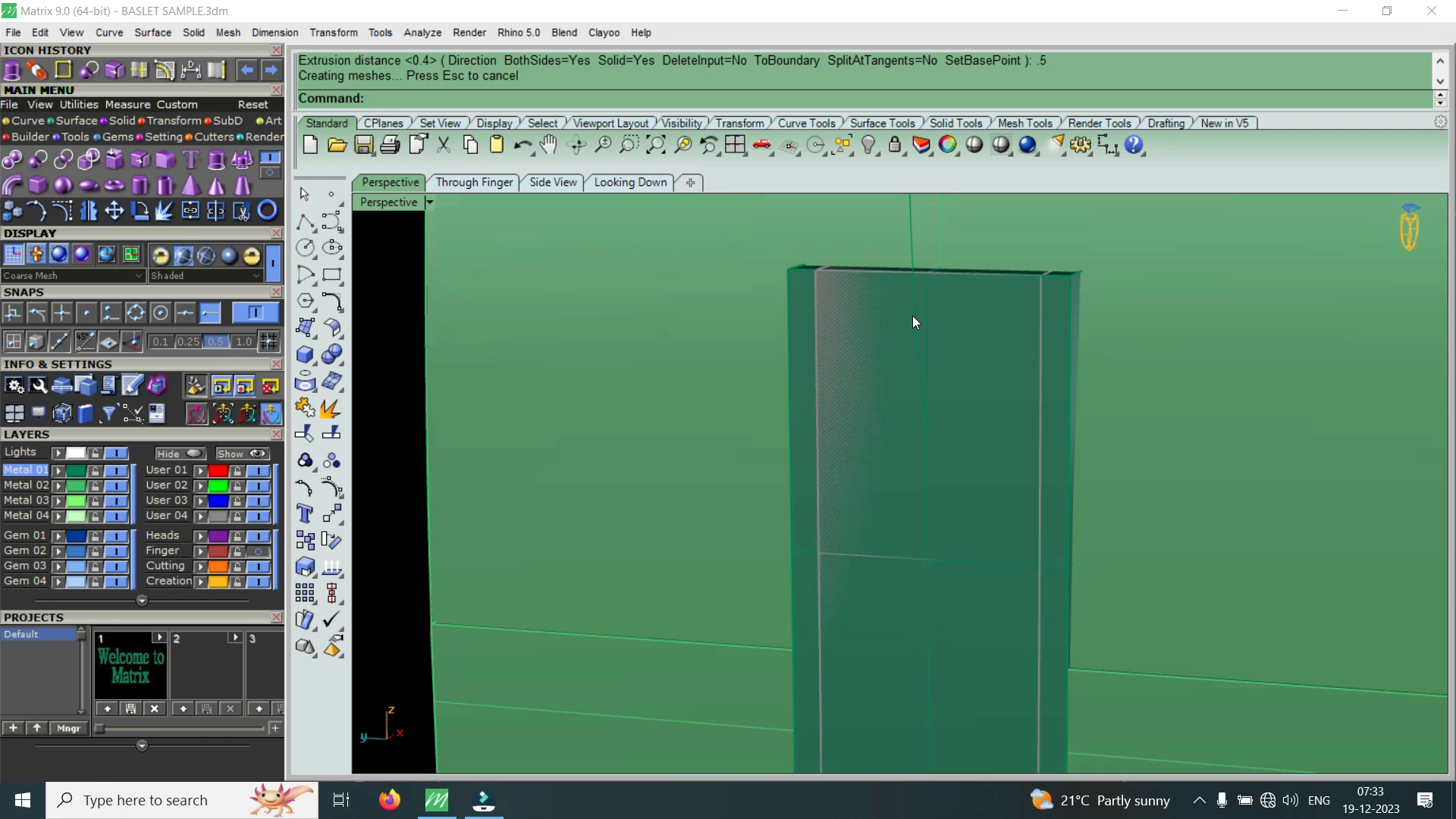
pyautogui.moveTo(818, 287); pyautogui.dragTo(859, 570, button='right')
pyautogui.scroll(2, 850, 561)
pyautogui.scroll(-3, 985, 502)
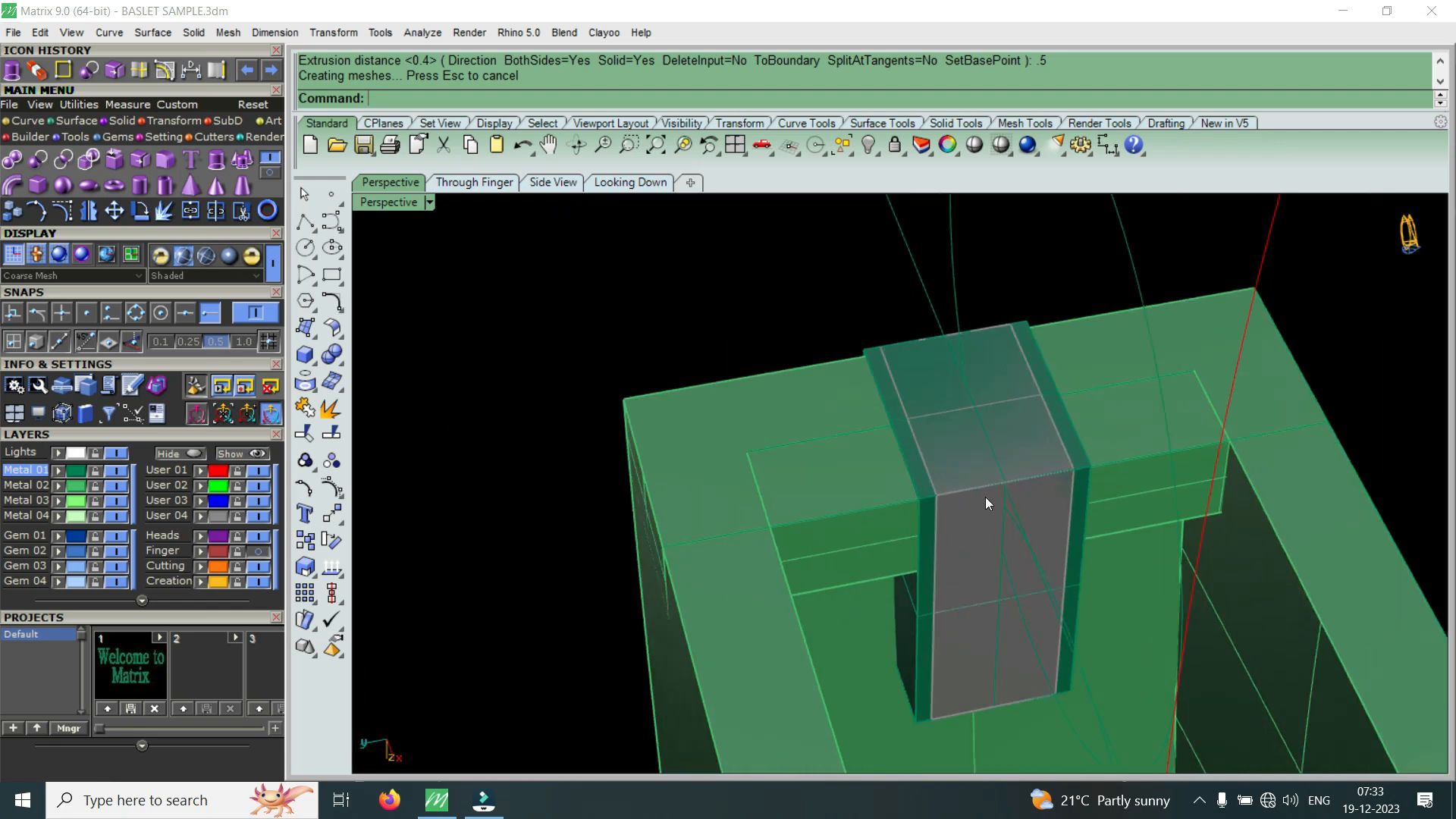
pyautogui.scroll(2, 934, 503)
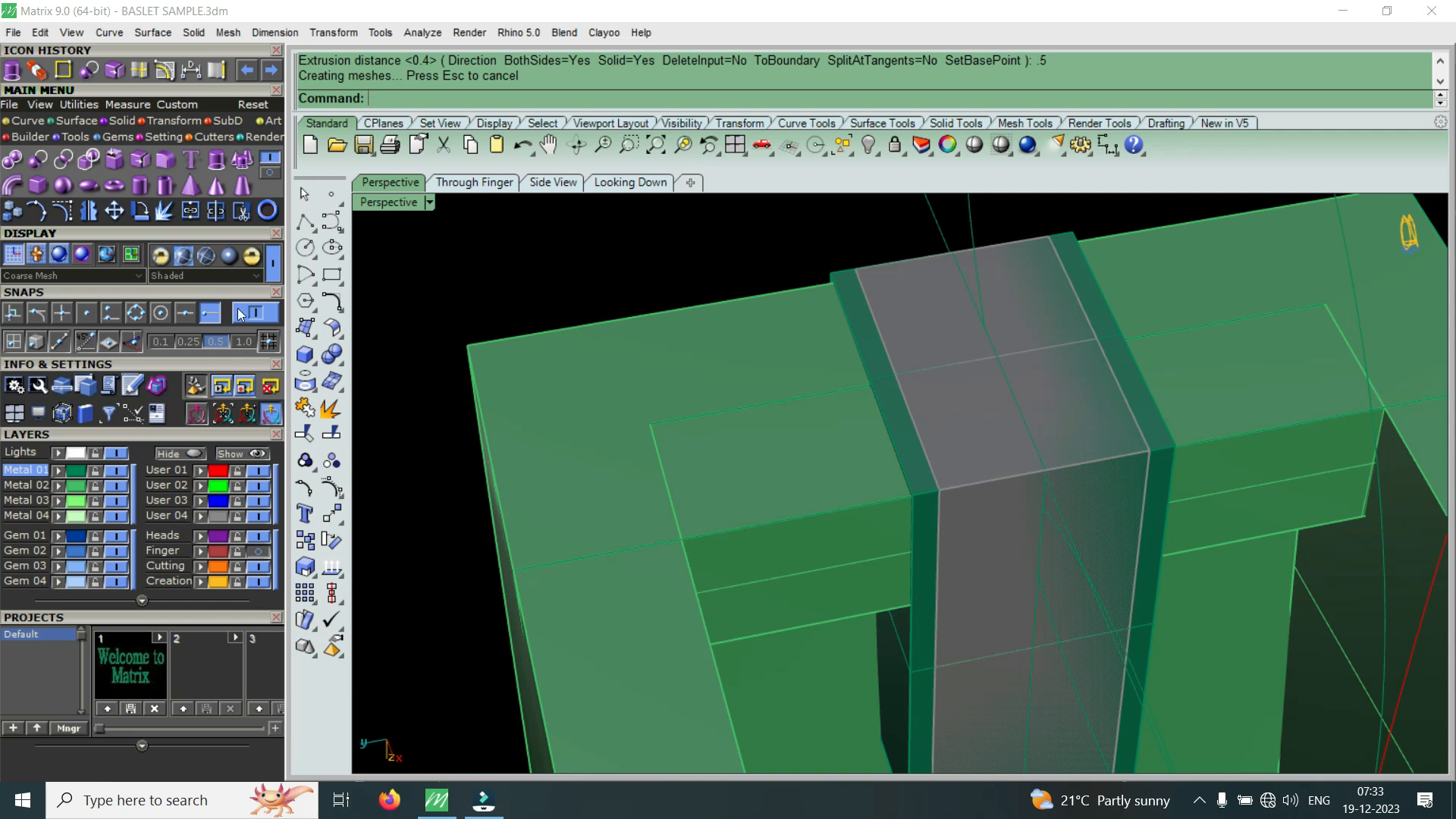
# - Subtract the wider block from the strip solid and the band with a Boolean difference
pyautogui.click(47, 167)
pyautogui.click(862, 544)
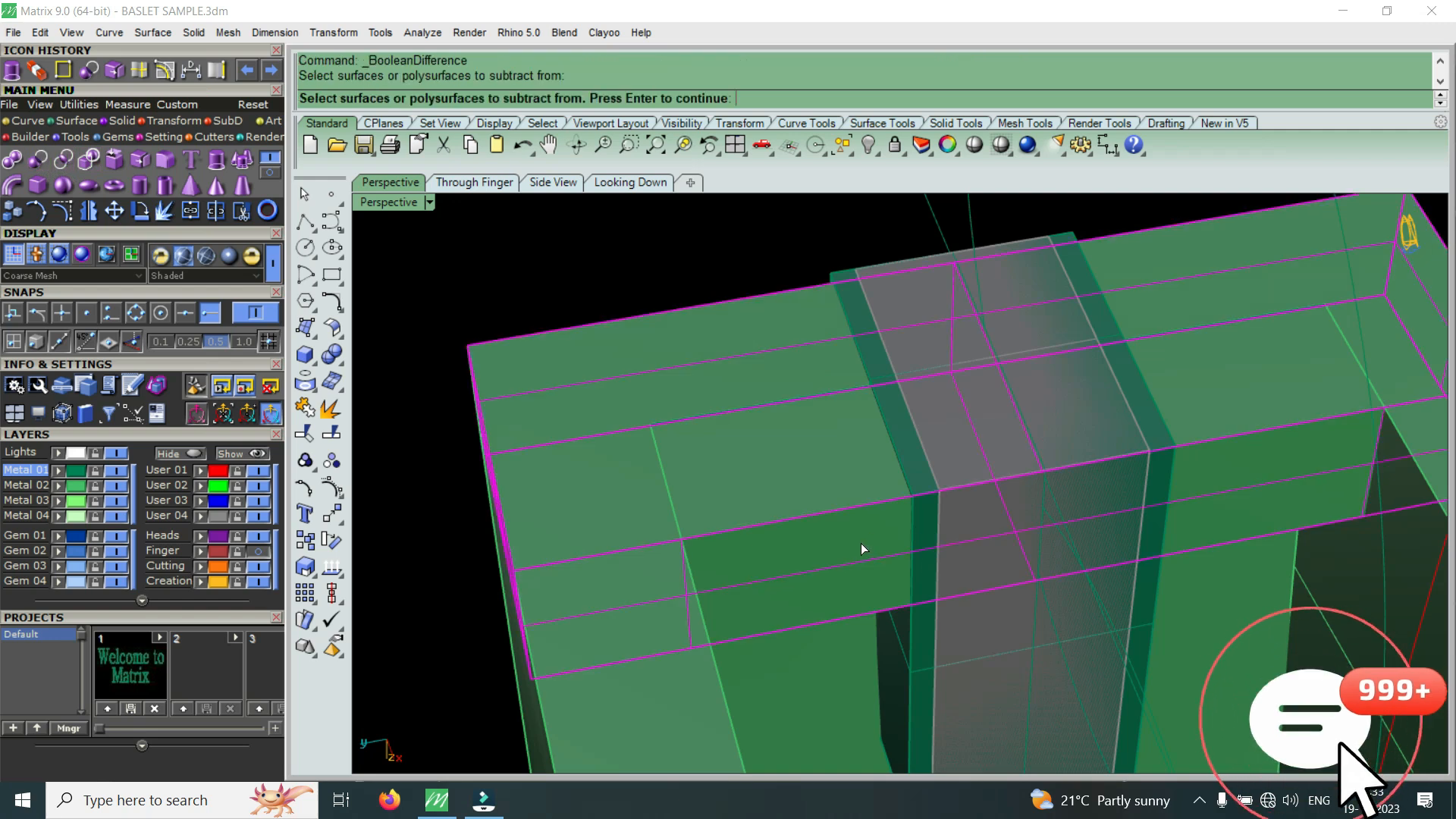
pyautogui.click(809, 597)
pyautogui.press('Return')
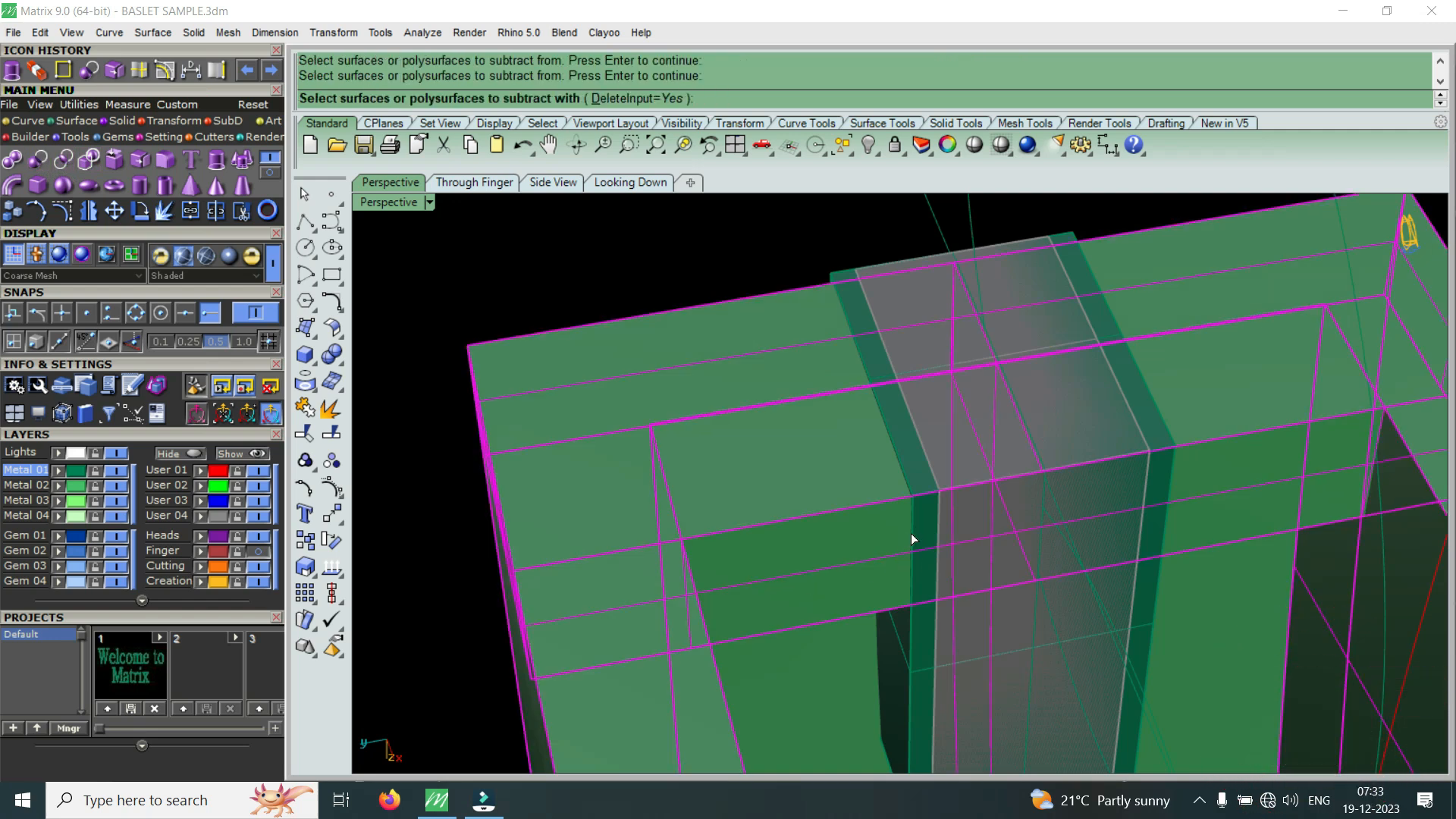
pyautogui.click(911, 534)
pyautogui.press('Return')
# - Examine the slot cut around the grey block from the band's outside, inside and end
pyautogui.moveTo(959, 388); pyautogui.dragTo(995, 379, button='right')
pyautogui.scroll(3, 890, 455)
pyautogui.scroll(-2, 891, 454)
pyautogui.moveTo(1004, 429); pyautogui.dragTo(845, 411, button='right')
pyautogui.scroll(3, 941, 417)
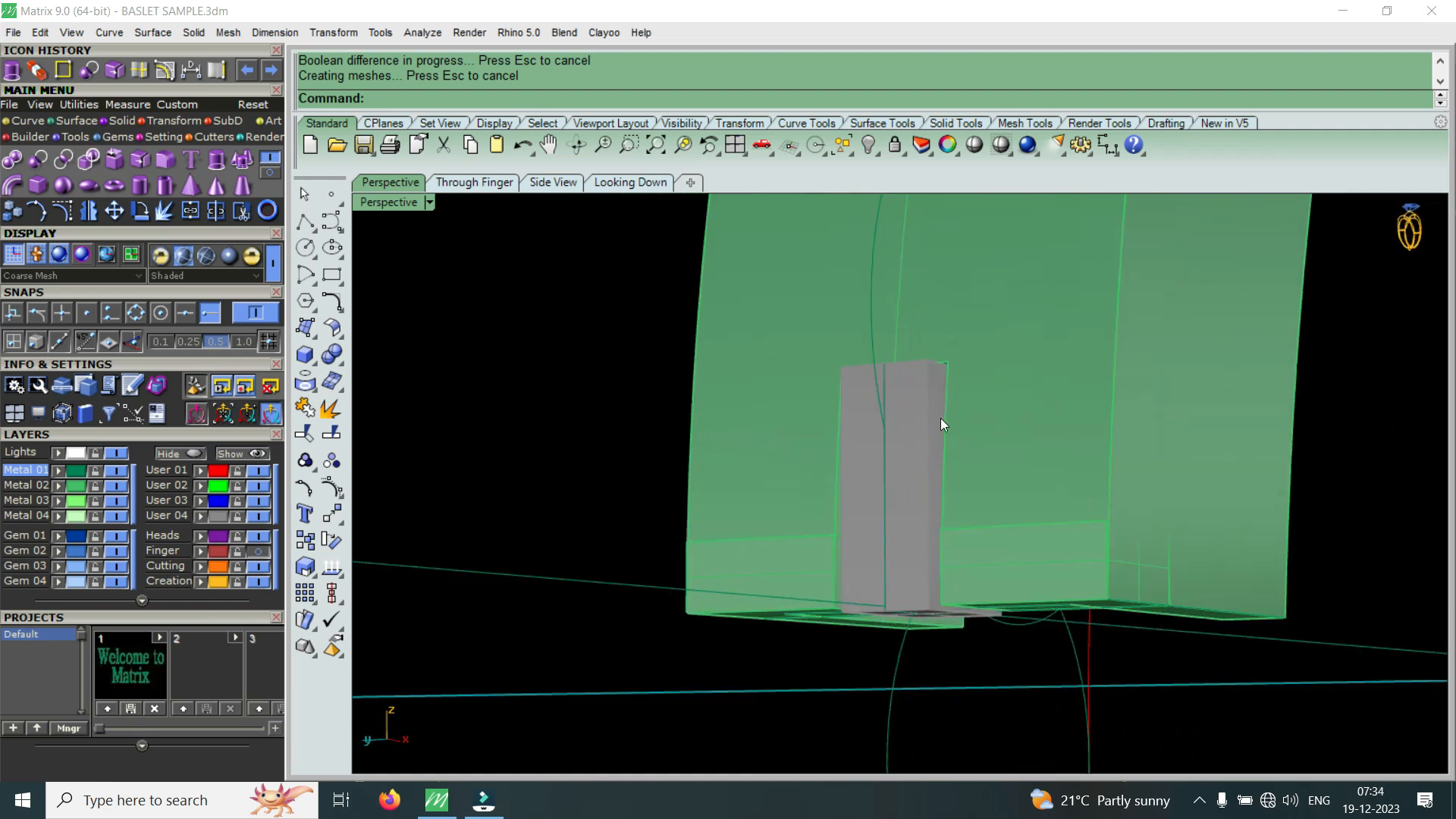
pyautogui.scroll(2, 940, 459)
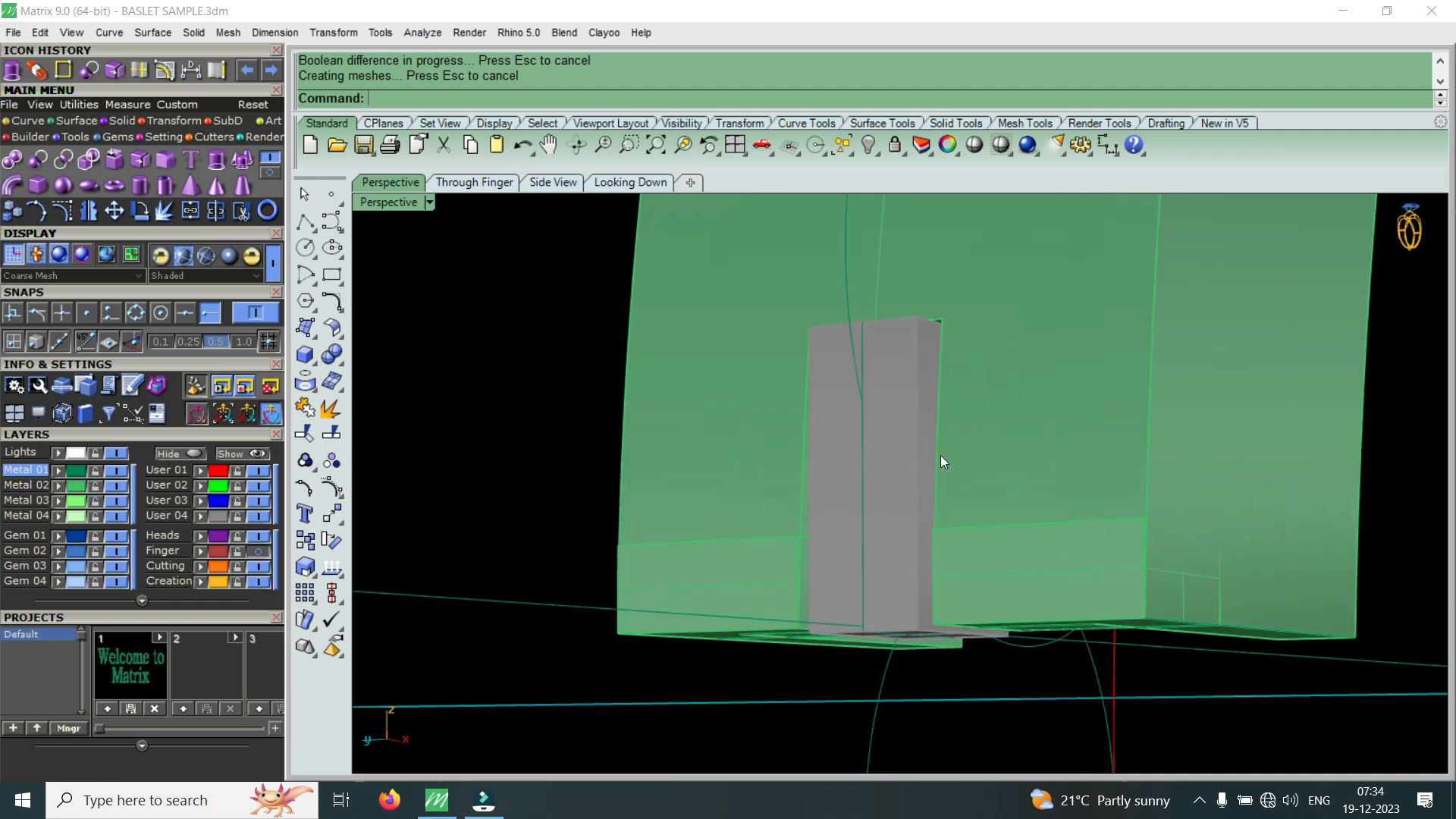
pyautogui.moveTo(944, 367); pyautogui.dragTo(872, 515, button='right')
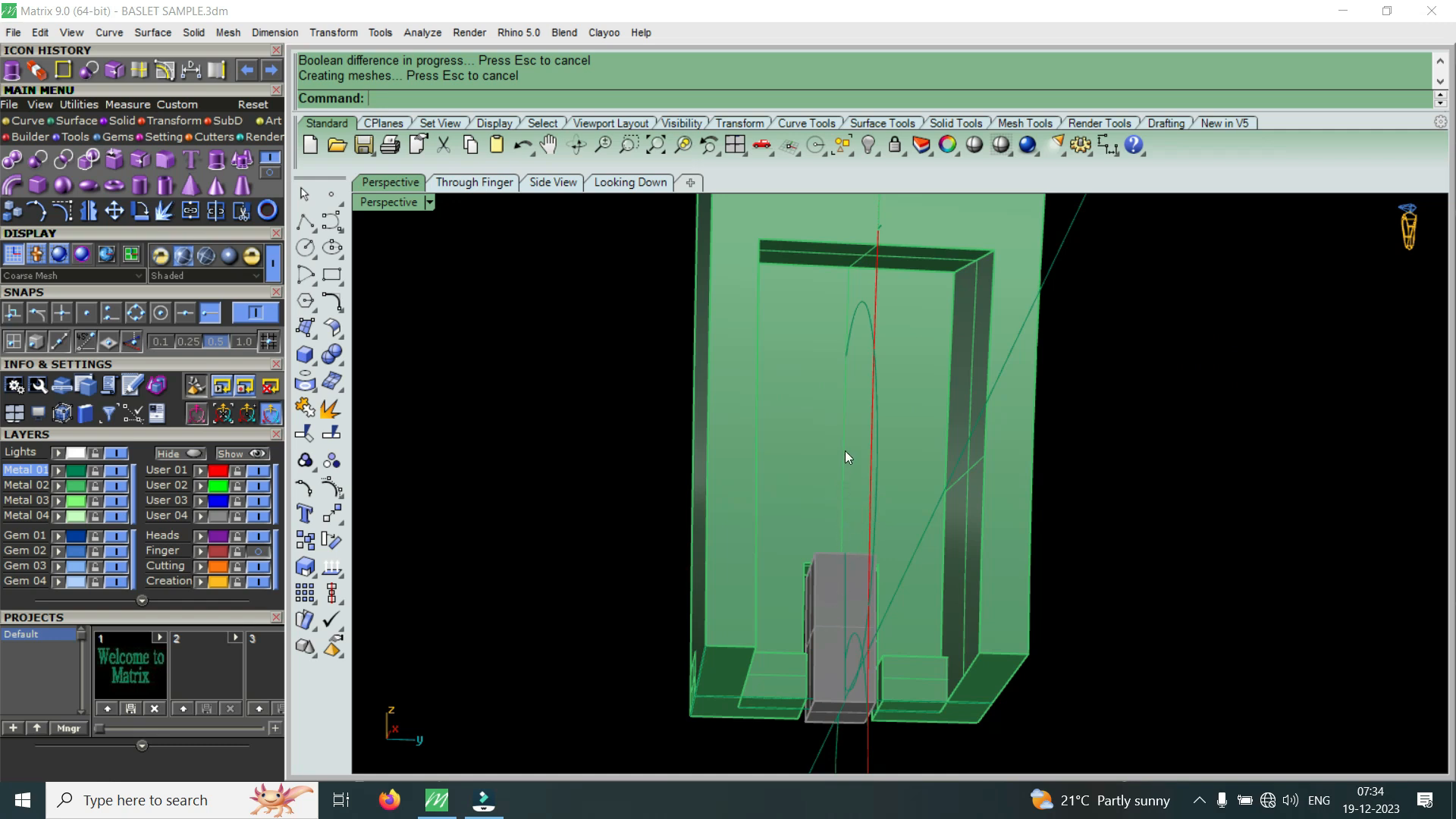
pyautogui.moveTo(741, 538); pyautogui.dragTo(823, 483, button='right')
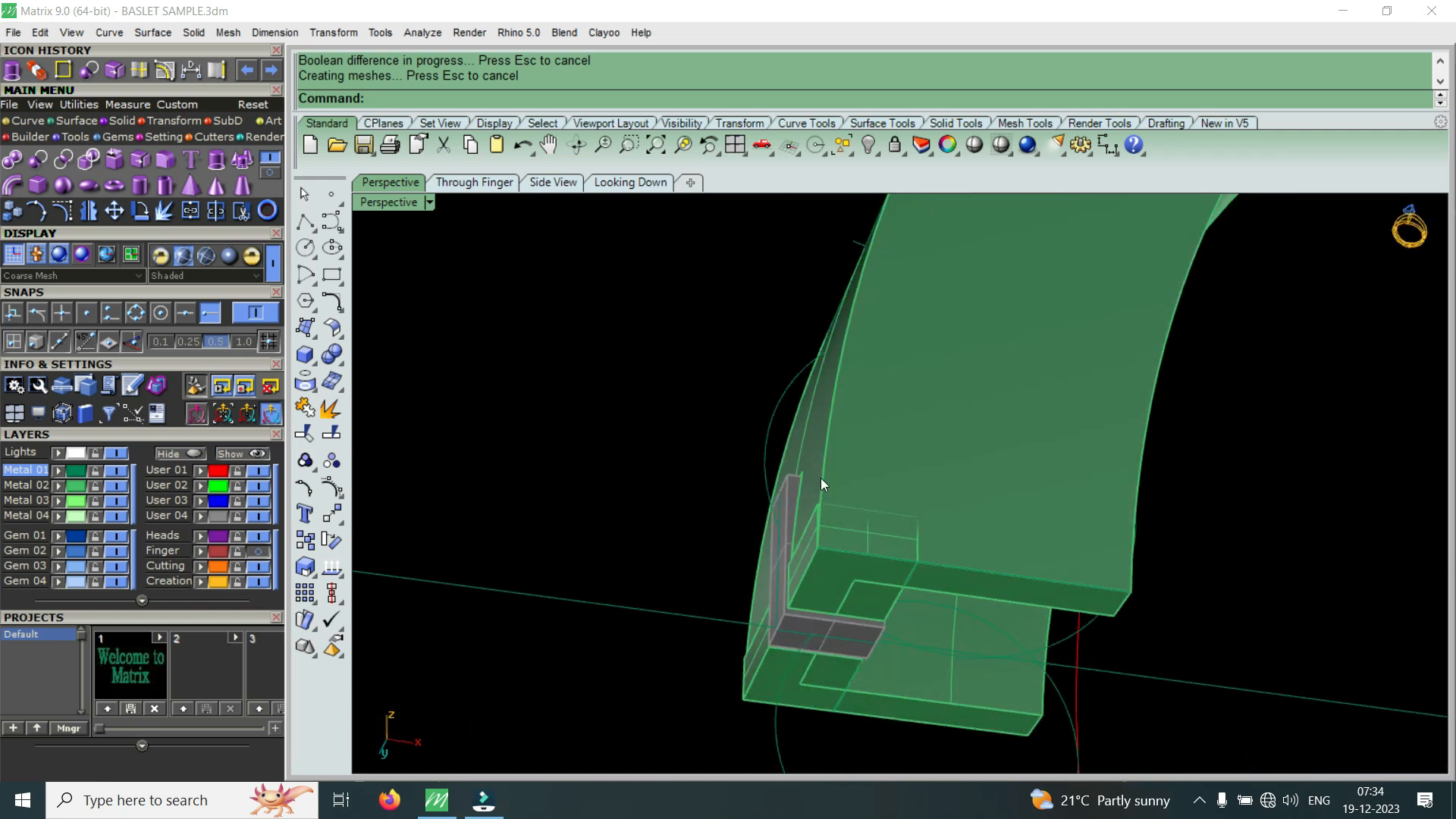
# - Undo the slot cut and both extrusions of the rectangle
pyautogui.hotkey('ctrl', 'z')
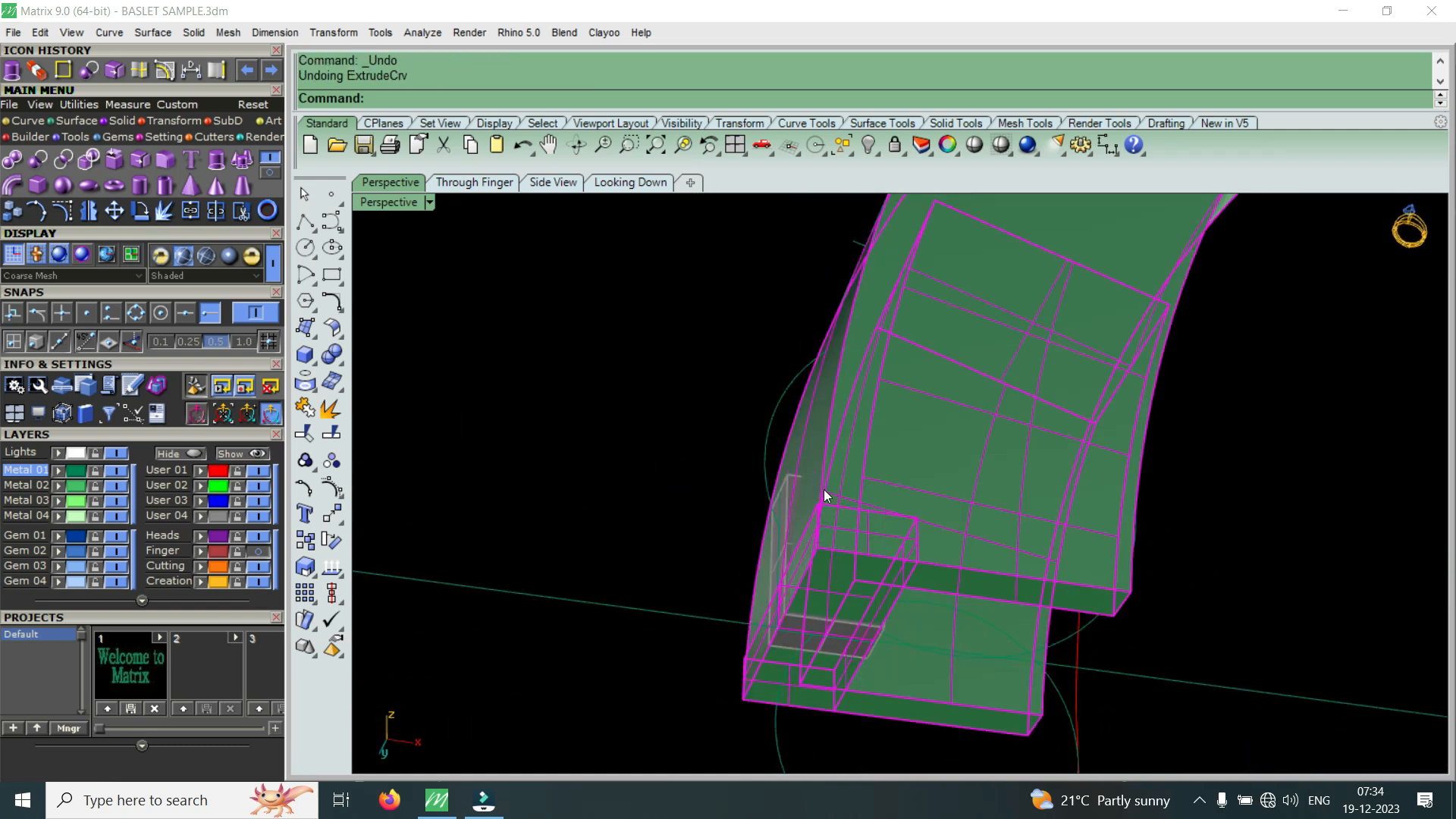
pyautogui.scroll(5, 824, 489)
pyautogui.moveTo(758, 512); pyautogui.dragTo(628, 585, button='right')
pyautogui.scroll(2, 683, 546)
pyautogui.click(725, 517)
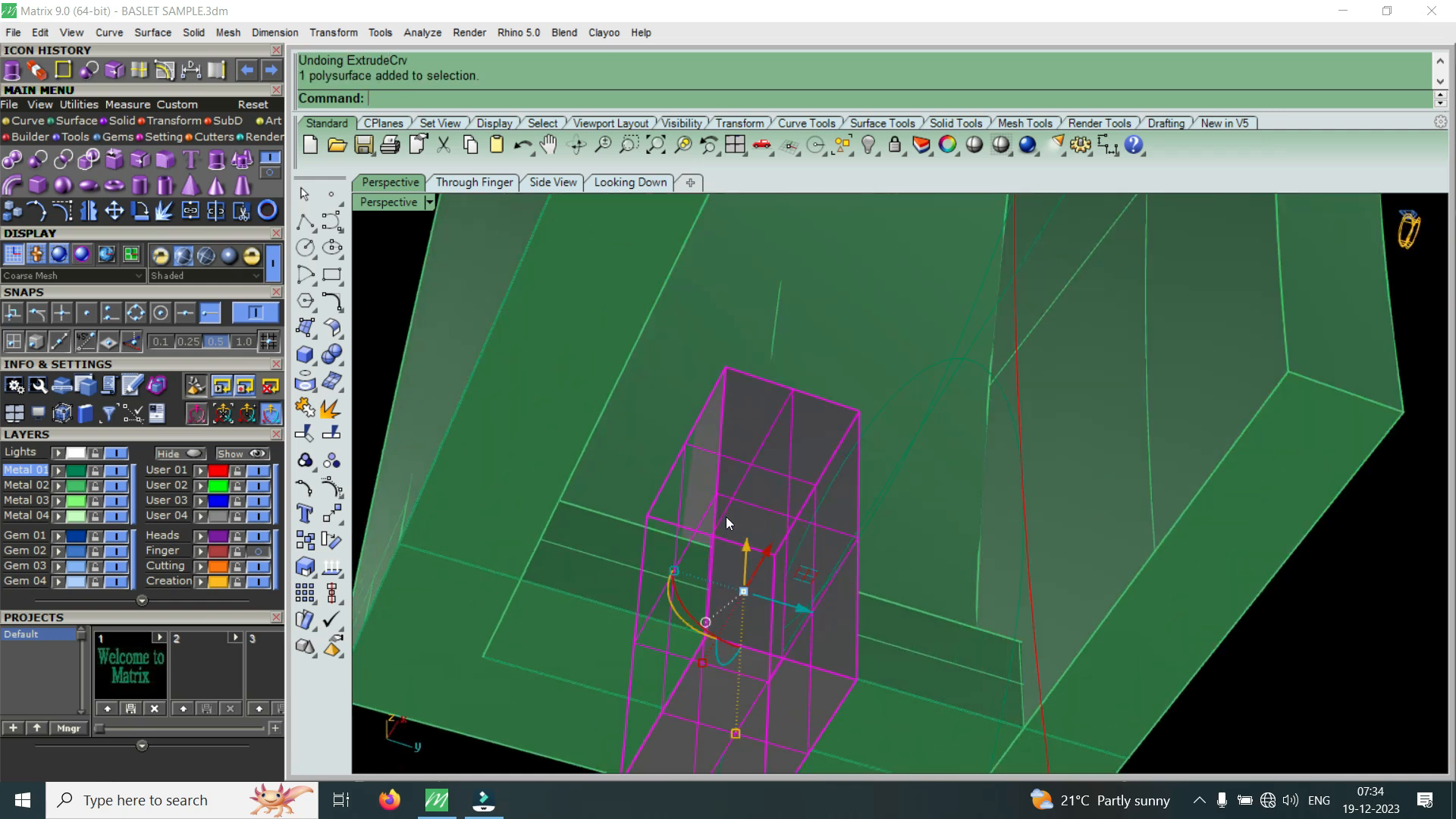
pyautogui.scroll(-4, 726, 516)
pyautogui.moveTo(726, 517); pyautogui.dragTo(989, 540, button='right')
pyautogui.hotkey('ctrl', 'z')
pyautogui.scroll(3, 790, 458)
pyautogui.moveTo(790, 458); pyautogui.dragTo(762, 494, button='right')
# - Scale the rectangle in one direction from its lower corner to a height of 3 mm in the Through Finger view
pyautogui.click(749, 492)
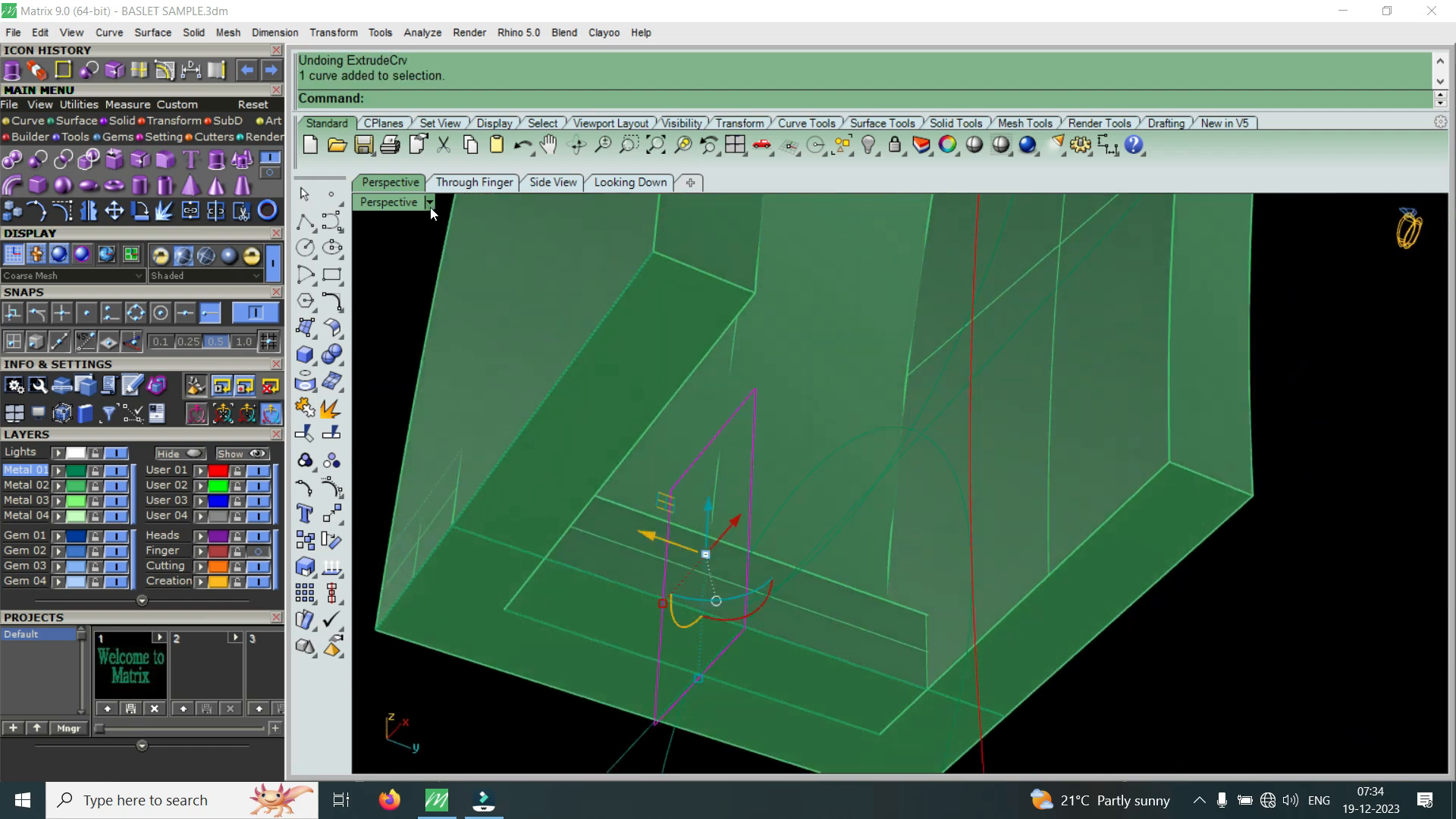
pyautogui.doubleClick(410, 202)
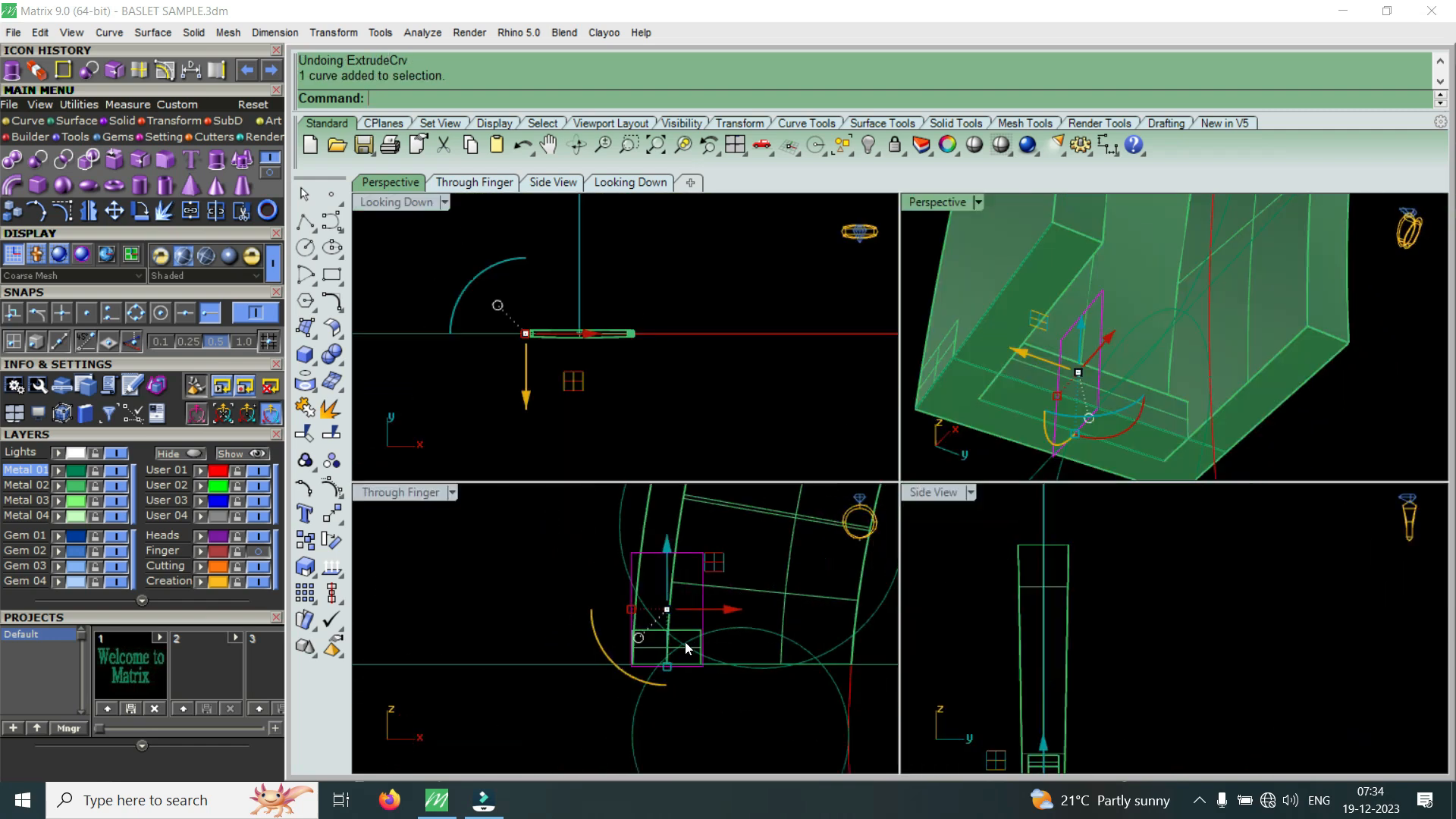
pyautogui.moveTo(713, 535); pyautogui.dragTo(686, 607, button='right')
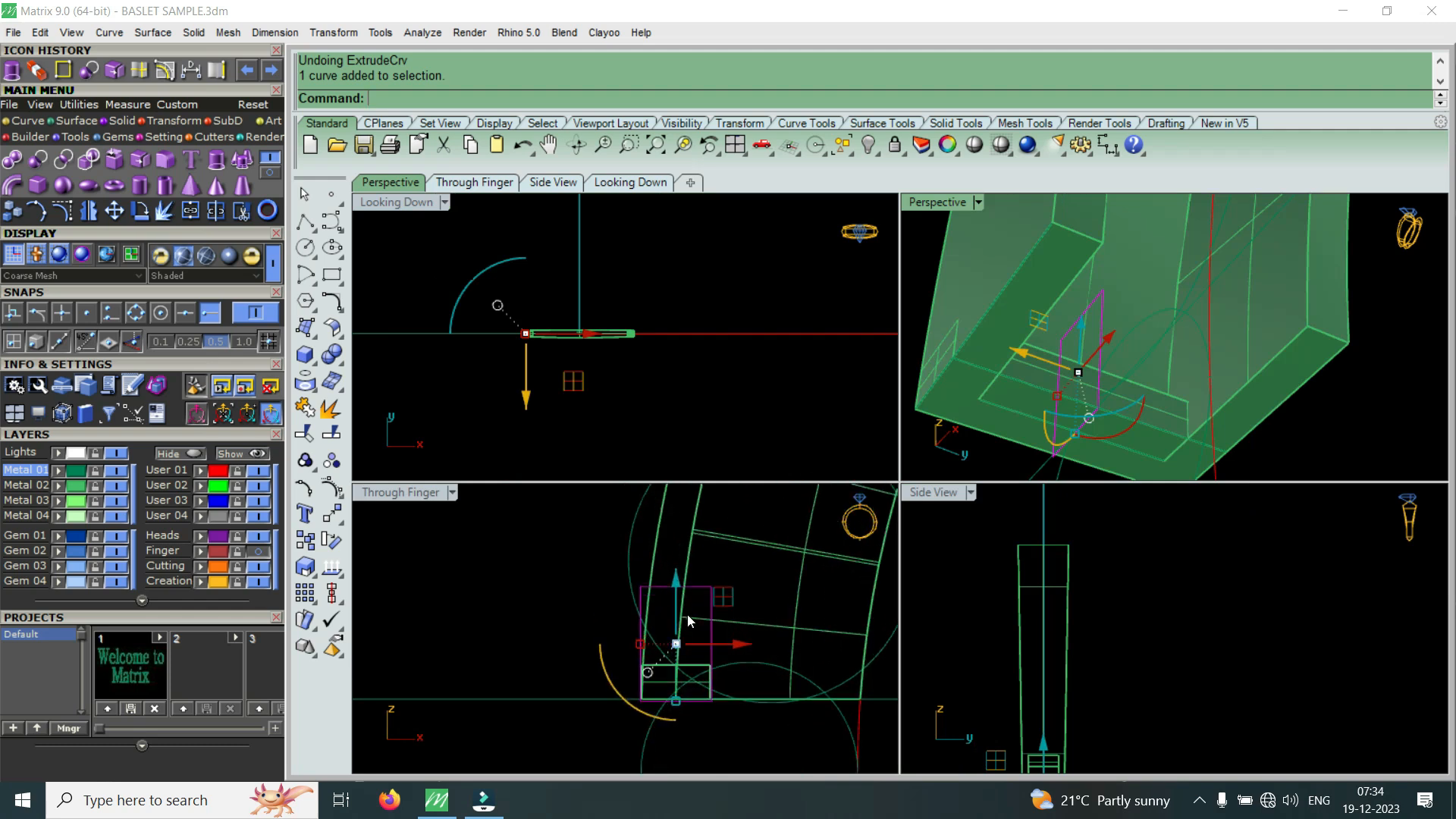
pyautogui.rightClick(553, 575)
pyautogui.click(643, 700)
pyautogui.scroll(3, 659, 614)
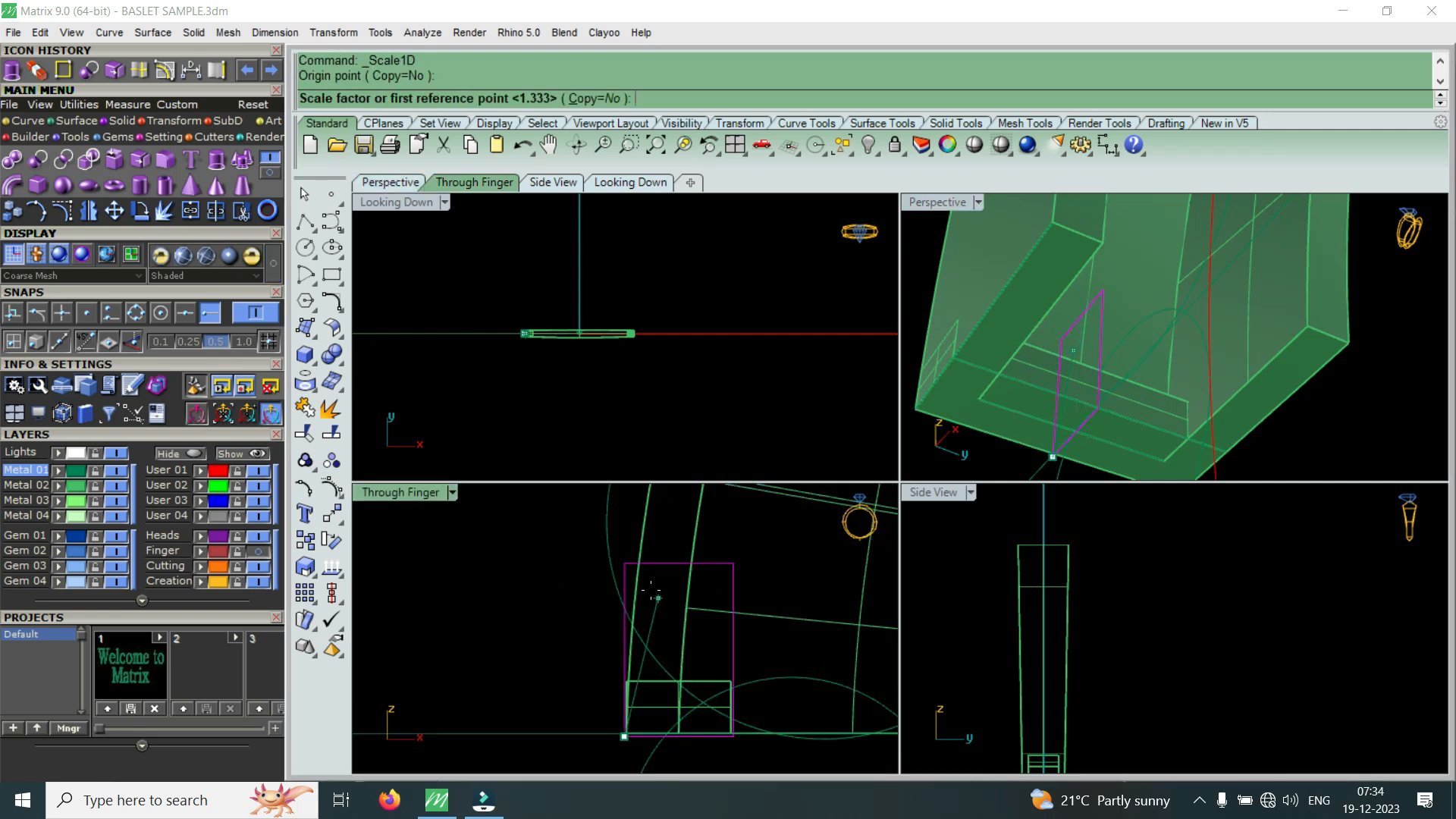
pyautogui.click(627, 567)
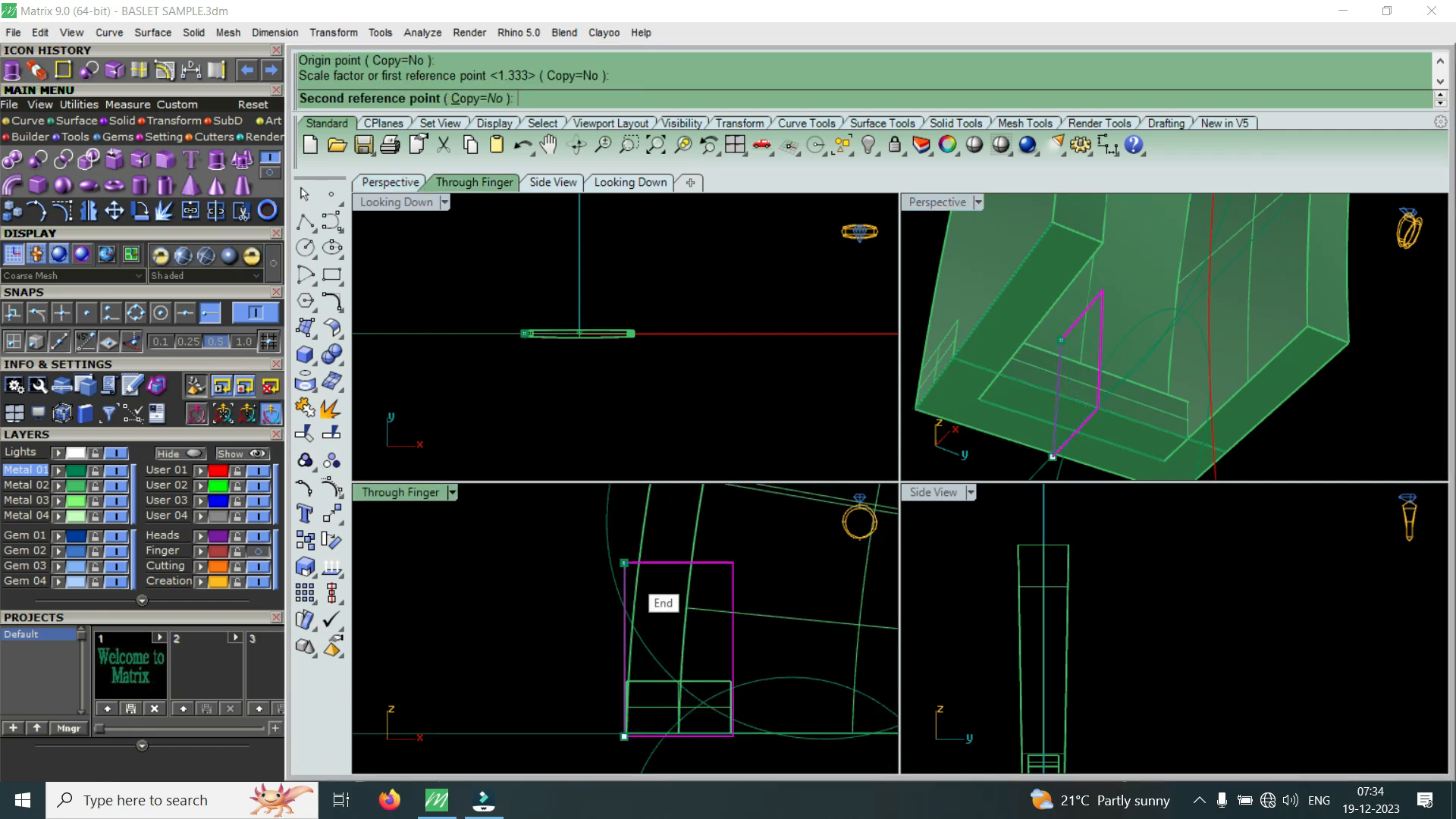
pyautogui.write('3')
pyautogui.press('Return')
pyautogui.scroll(-2, 631, 575)
pyautogui.scroll(2, 675, 618)
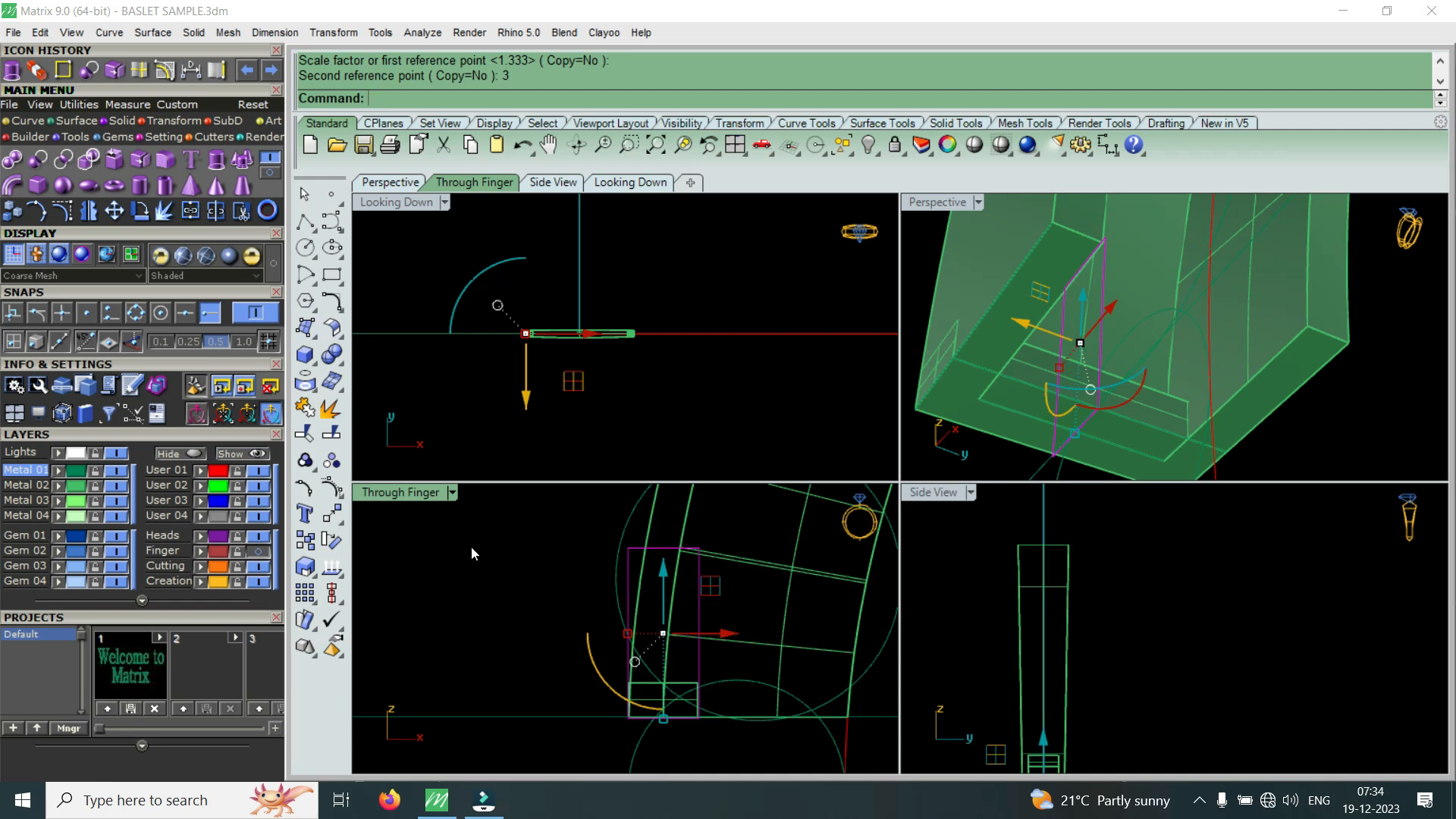
pyautogui.click(40, 73)
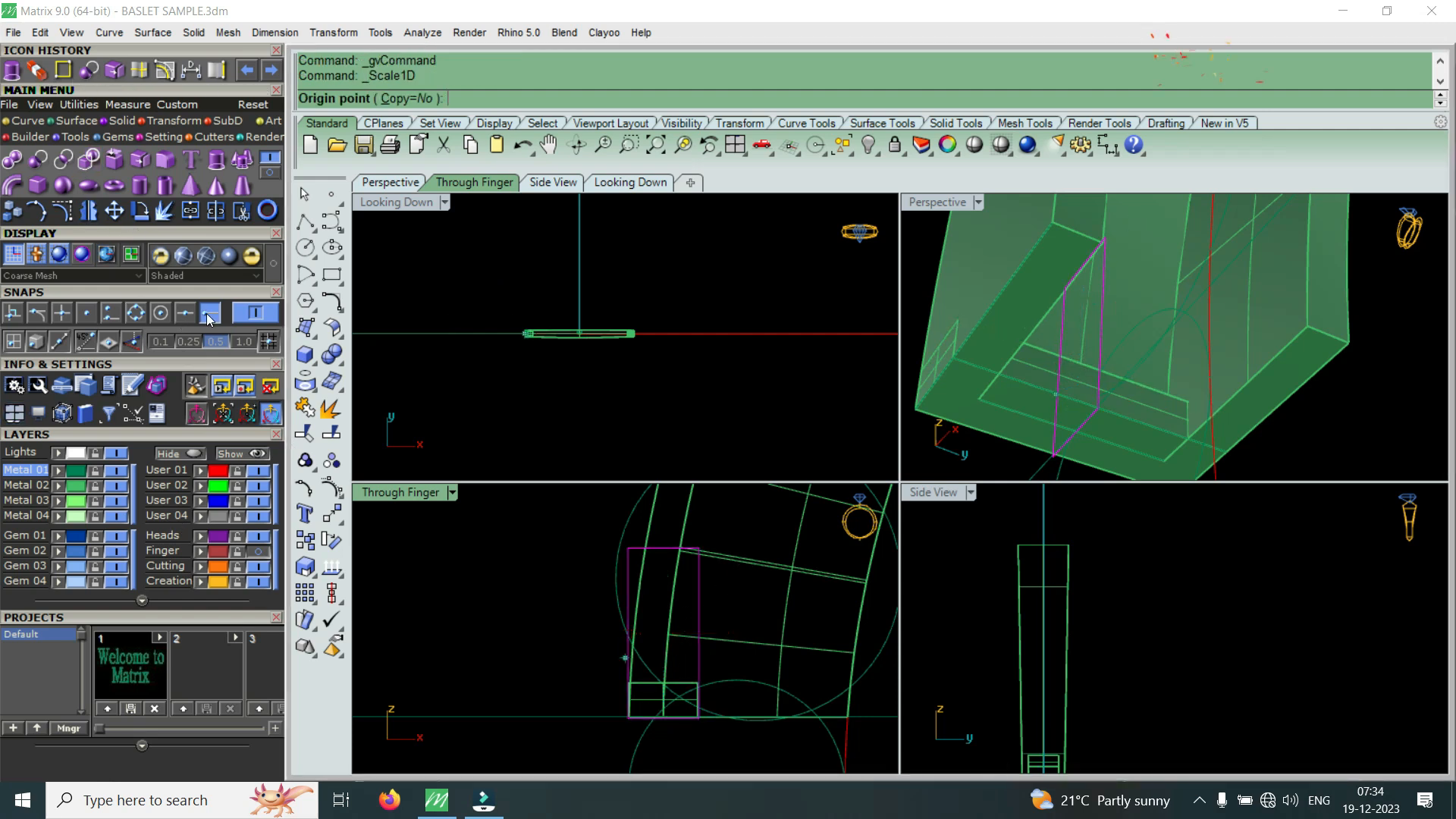
pyautogui.click(691, 680)
pyautogui.scroll(3, 694, 576)
pyautogui.click(697, 528)
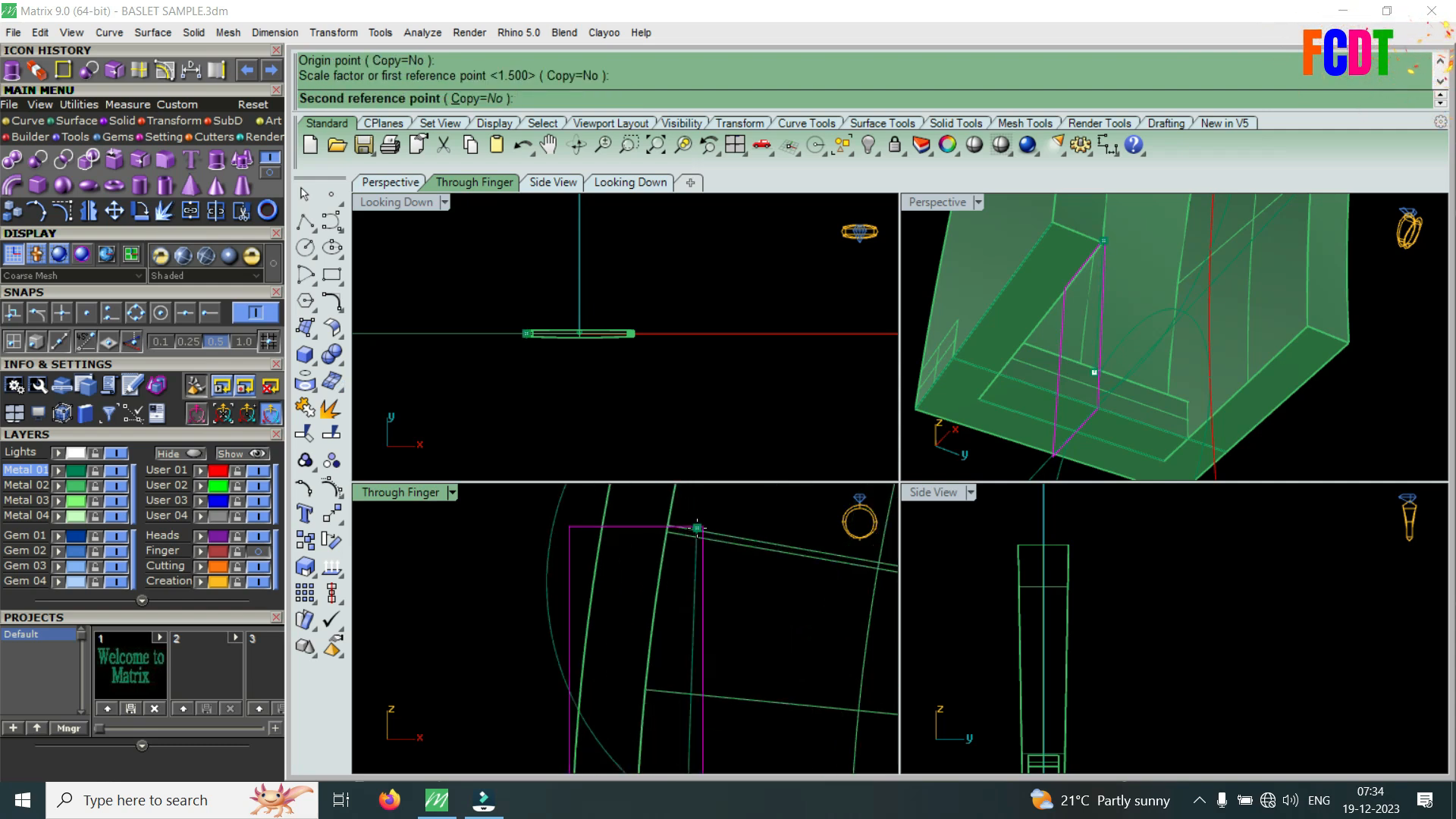
pyautogui.click(615, 398)
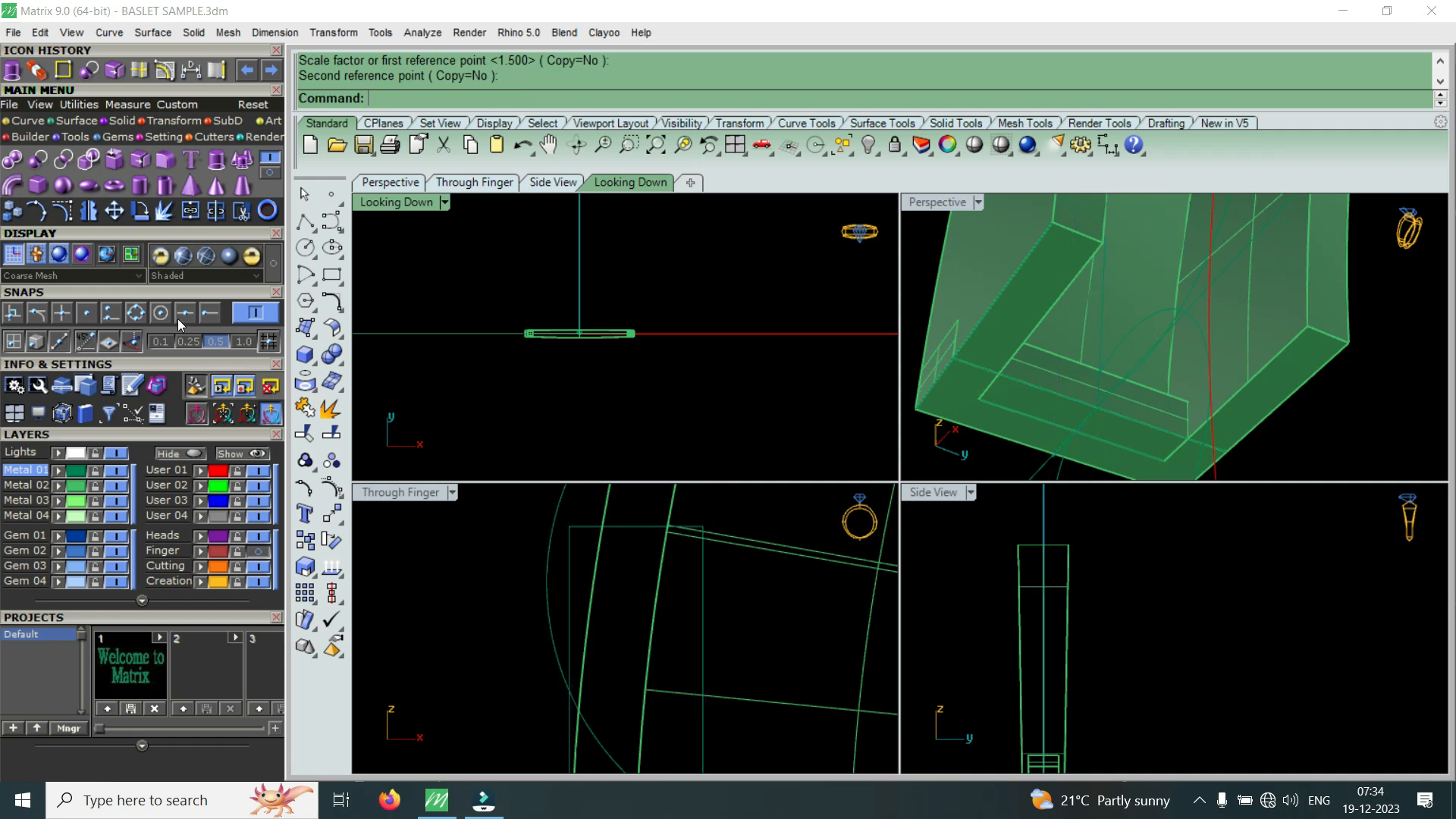
# - Measure the distance from the small block's top corner up to the rectangle's top edge in the Through Finger view
pyautogui.click(193, 71)
pyautogui.scroll(-3, 663, 651)
pyautogui.scroll(3, 667, 674)
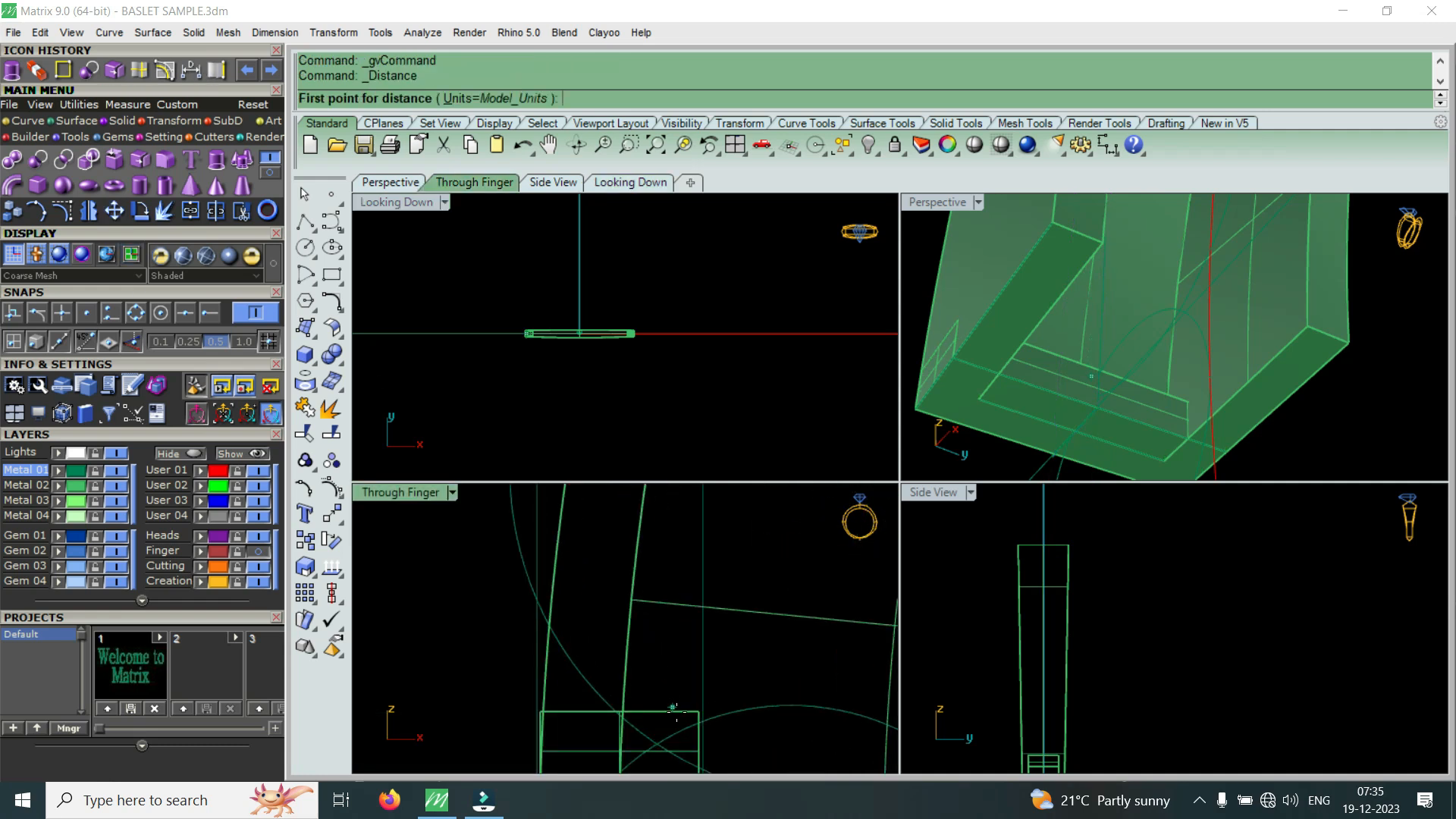
pyautogui.click(685, 713)
pyautogui.scroll(-2, 685, 712)
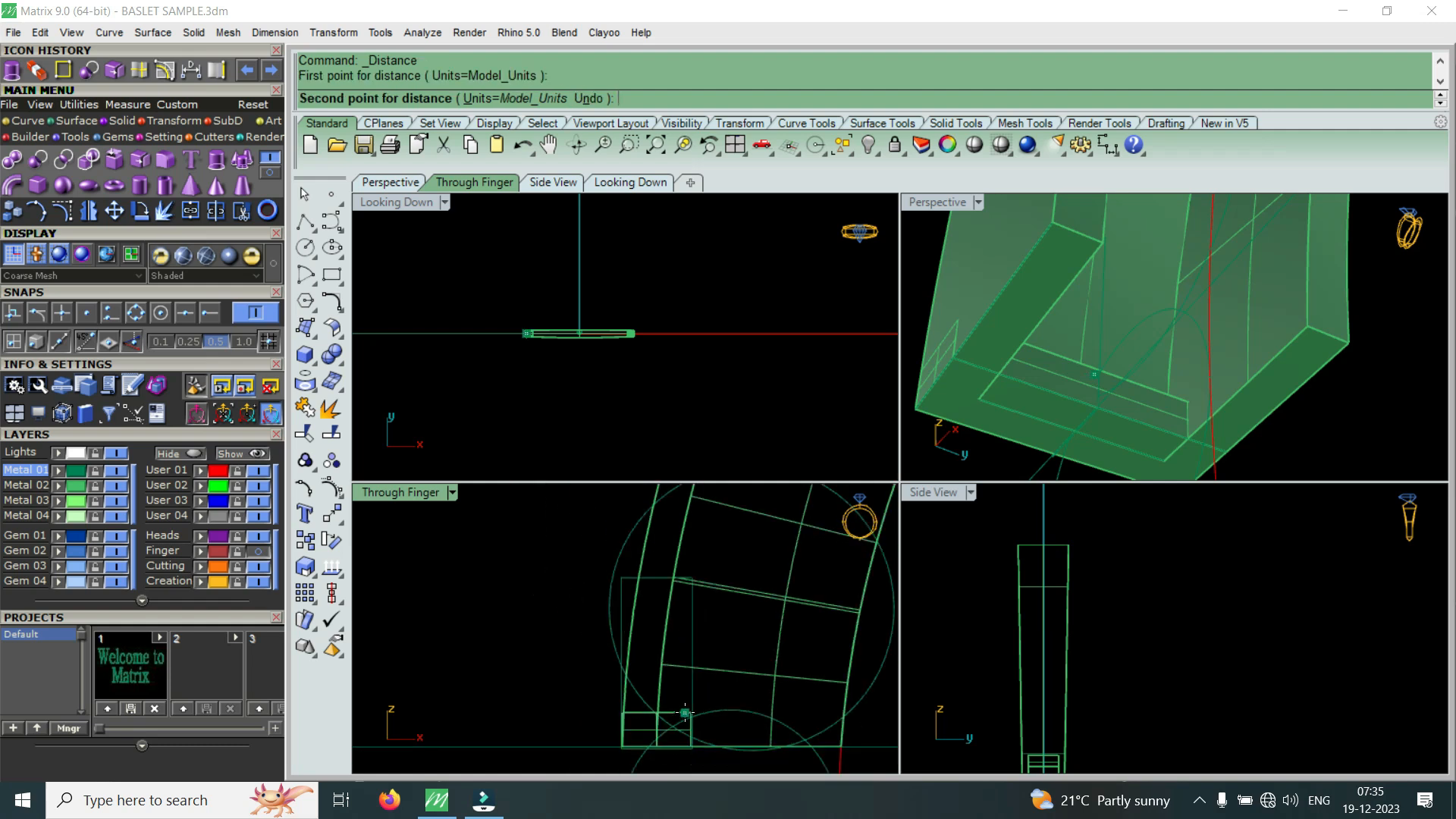
pyautogui.click(685, 573)
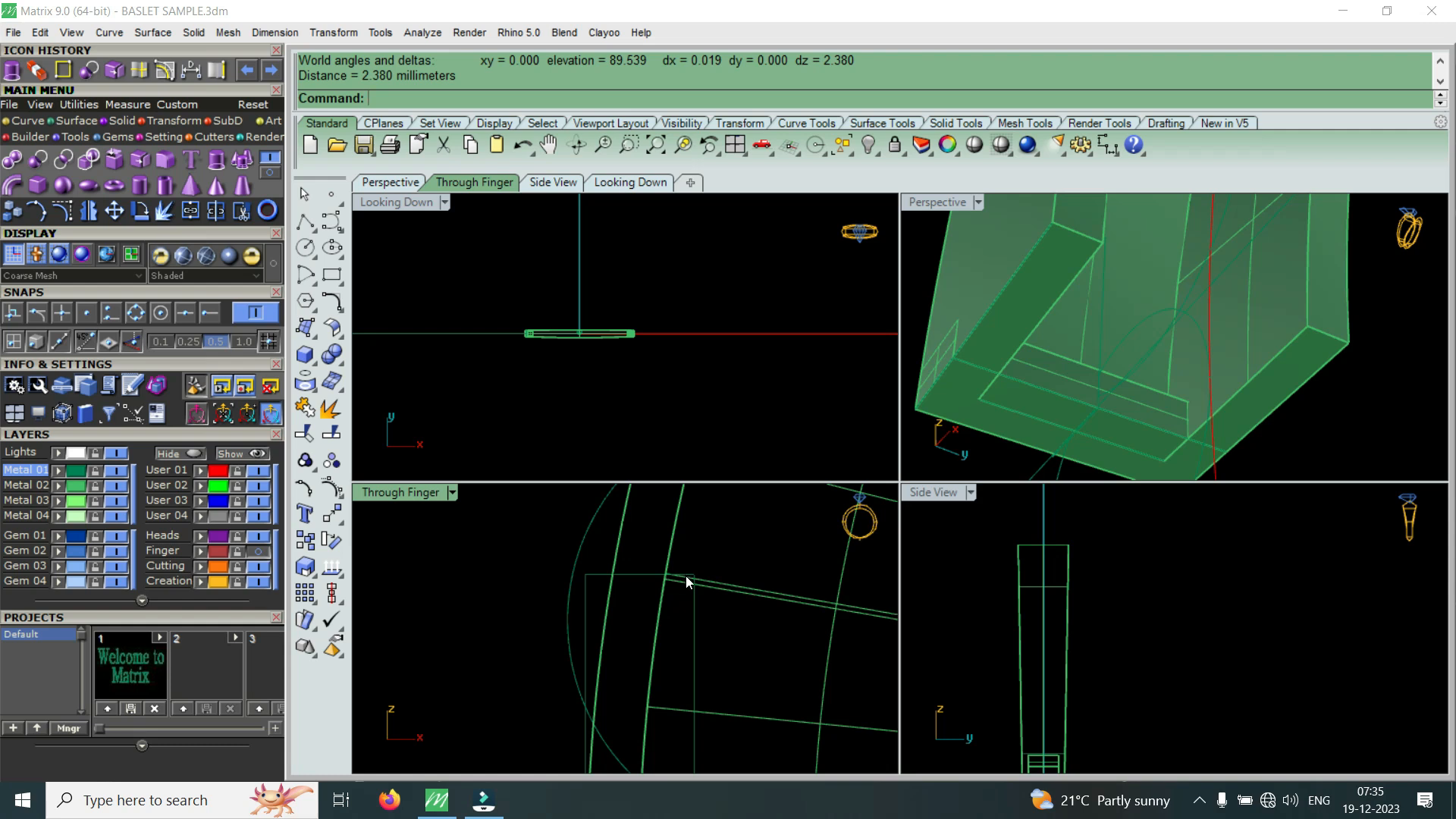
# - Extrude the tall rectangle 0.5 mm to both sides as a solid block across the band's end
pyautogui.scroll(-3, 721, 615)
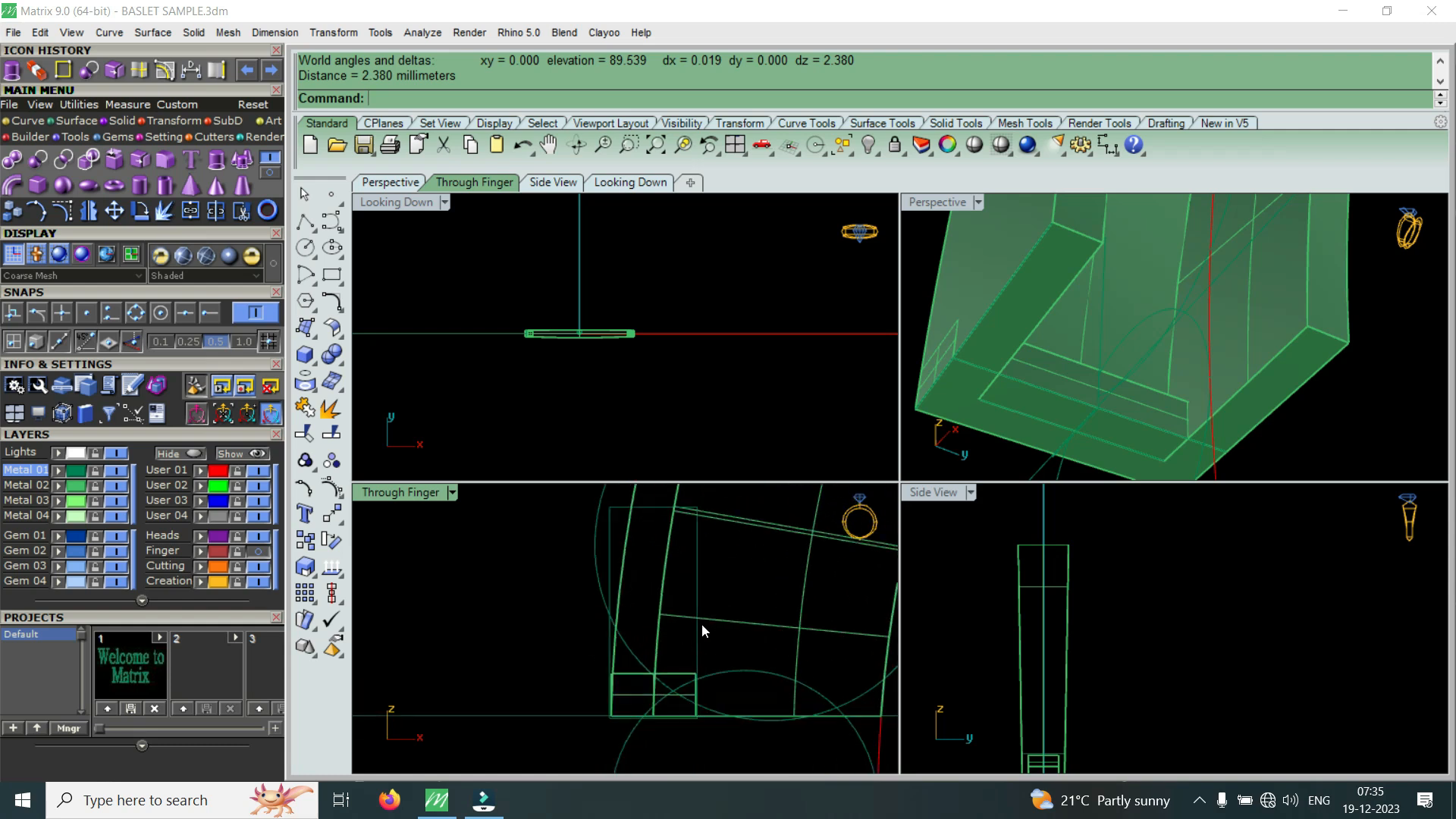
pyautogui.click(699, 594)
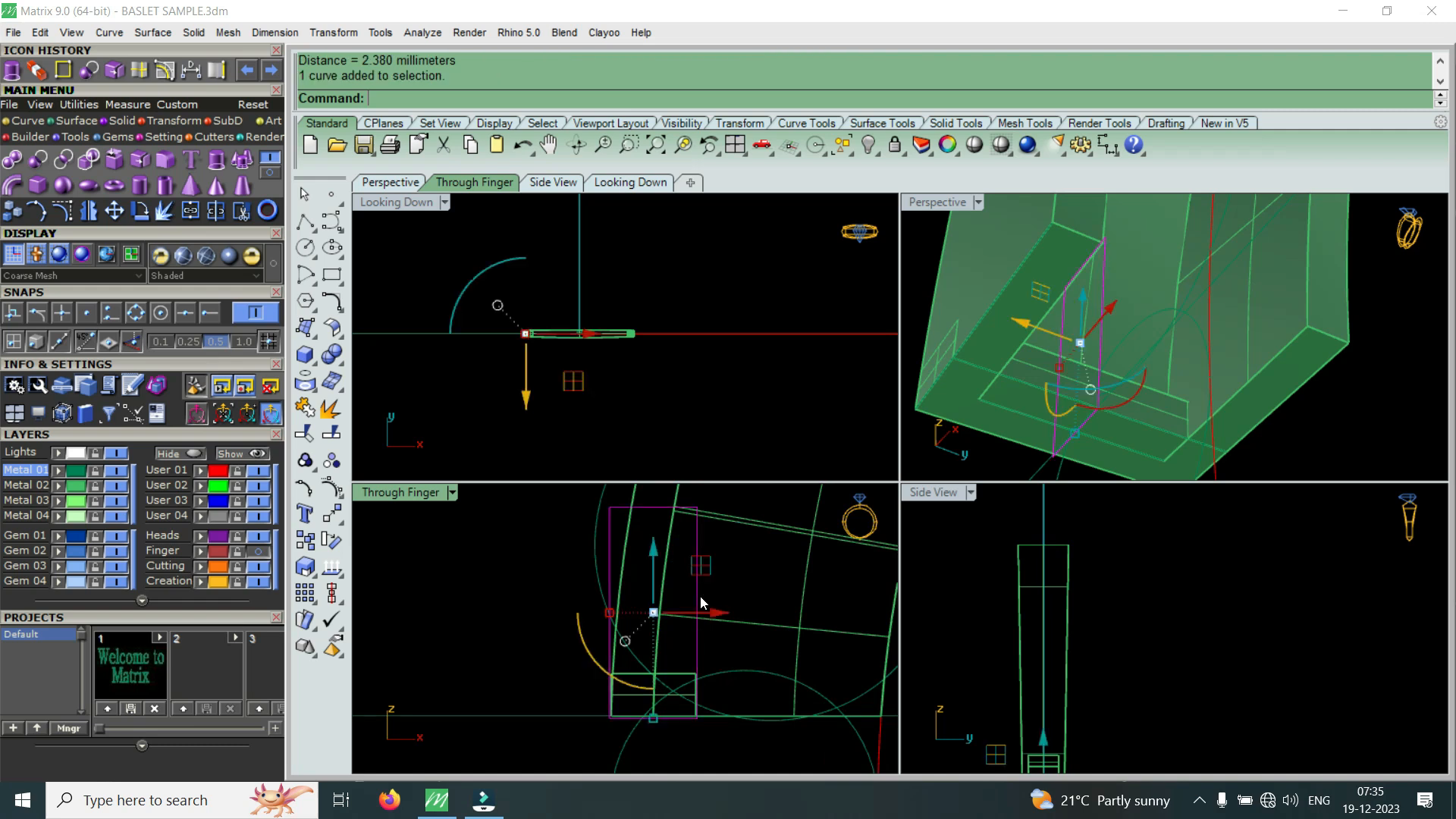
pyautogui.scroll(-2, 691, 631)
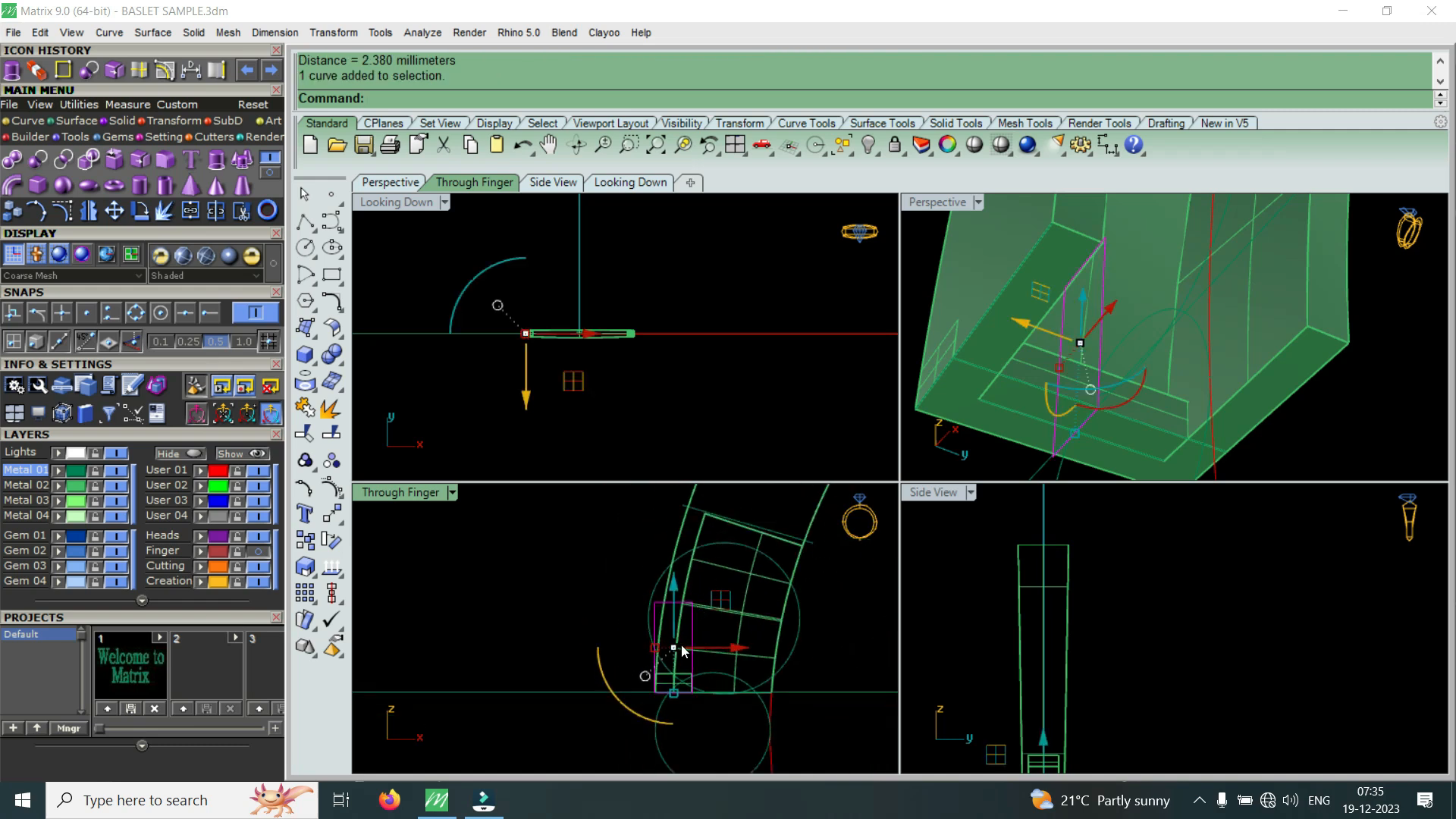
pyautogui.scroll(2, 675, 628)
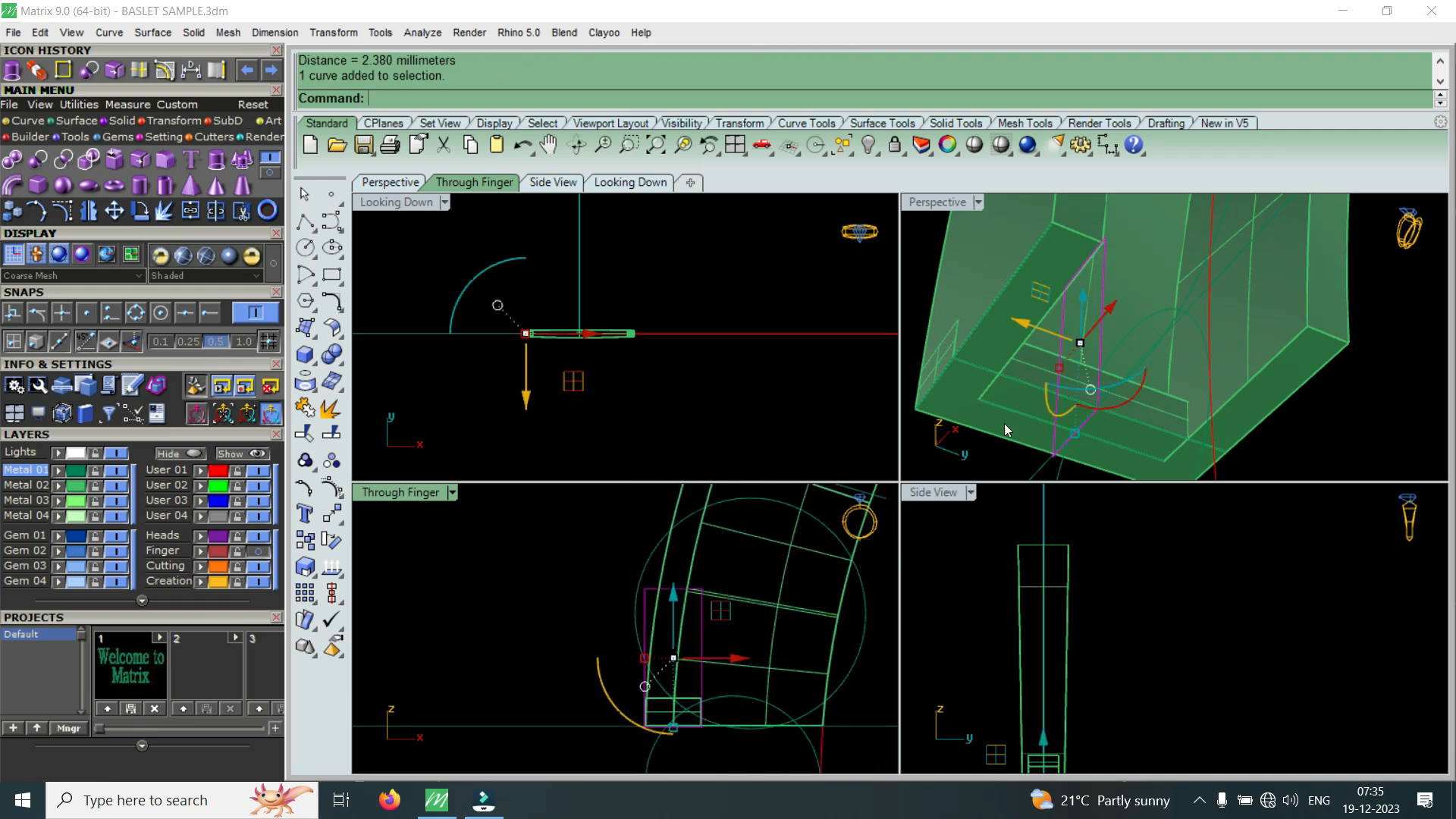
pyautogui.scroll(3, 641, 716)
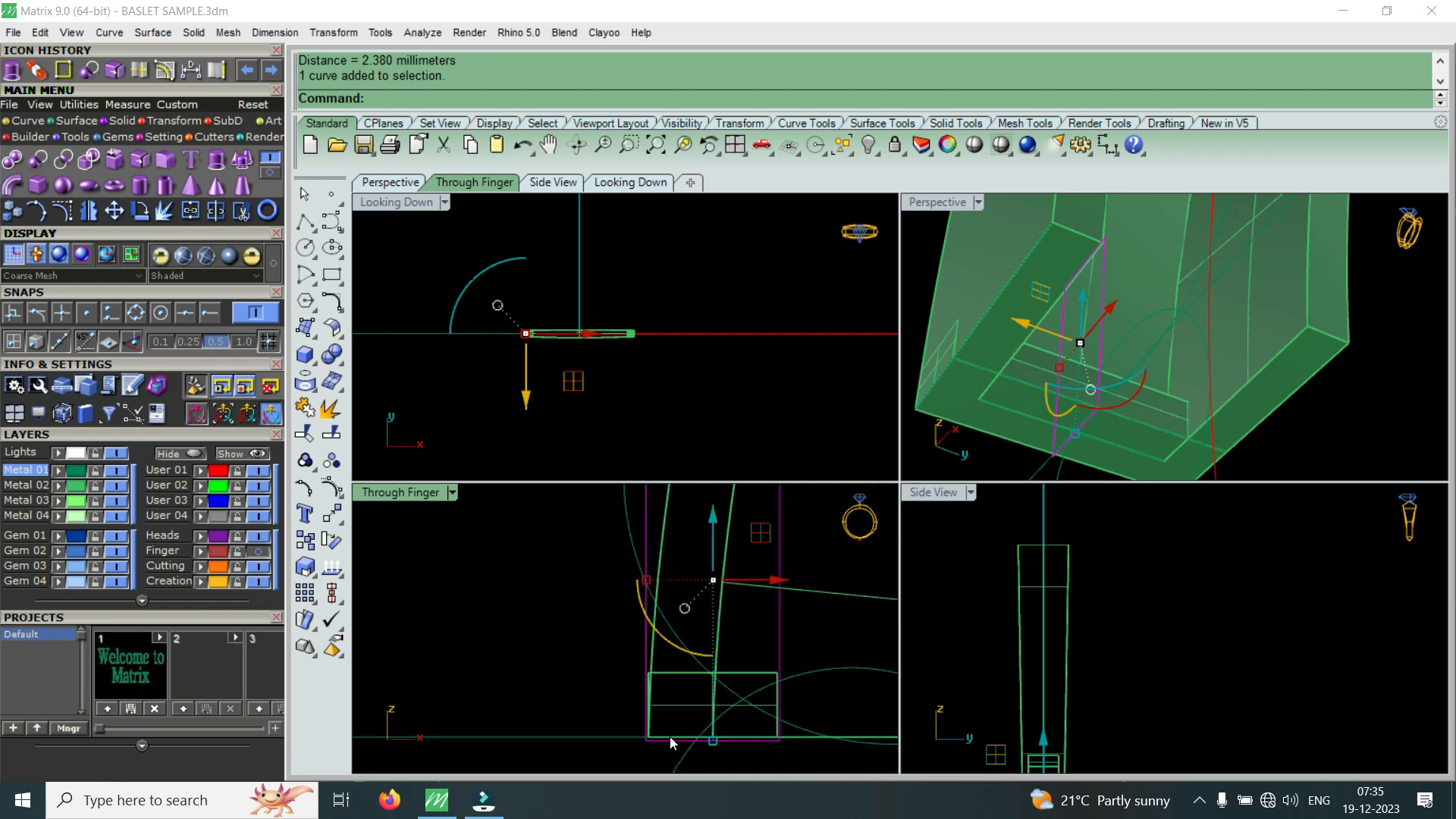
pyautogui.doubleClick(937, 208)
pyautogui.scroll(-5, 750, 470)
pyautogui.moveTo(749, 470); pyautogui.dragTo(1146, 568, button='right')
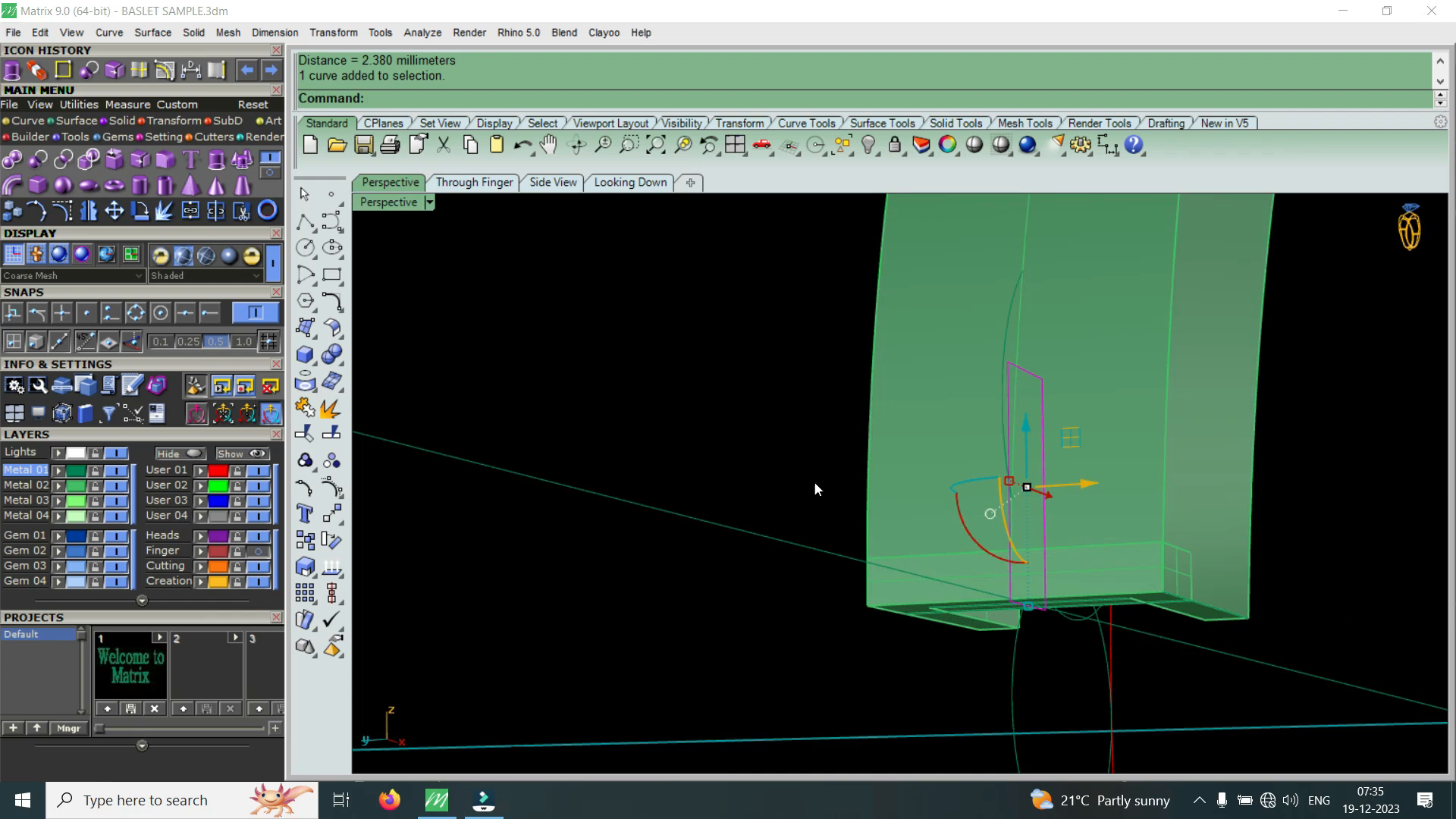
pyautogui.click(11, 71)
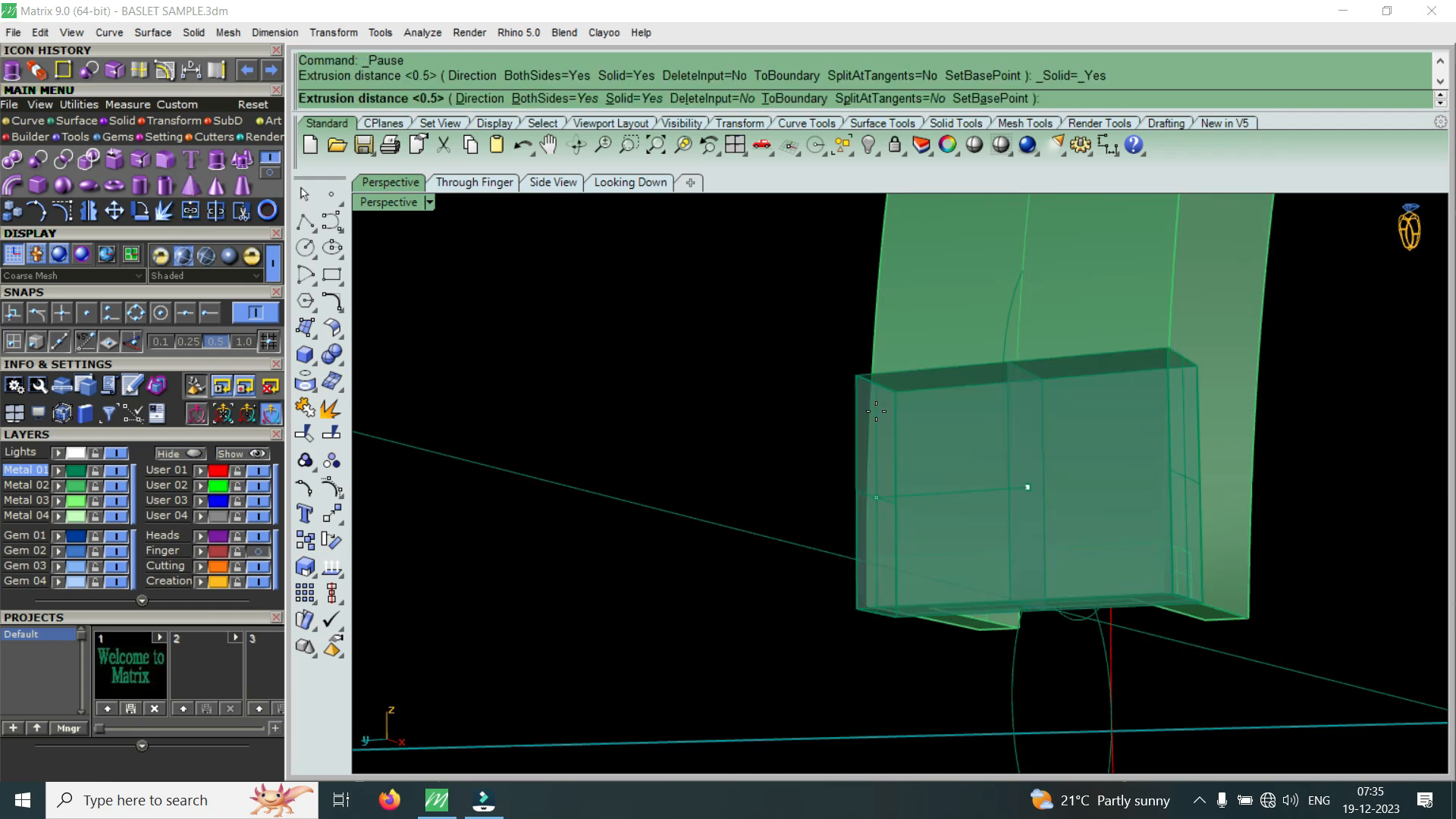
pyautogui.moveTo(897, 442); pyautogui.dragTo(991, 507, button='right')
pyautogui.write('.5')
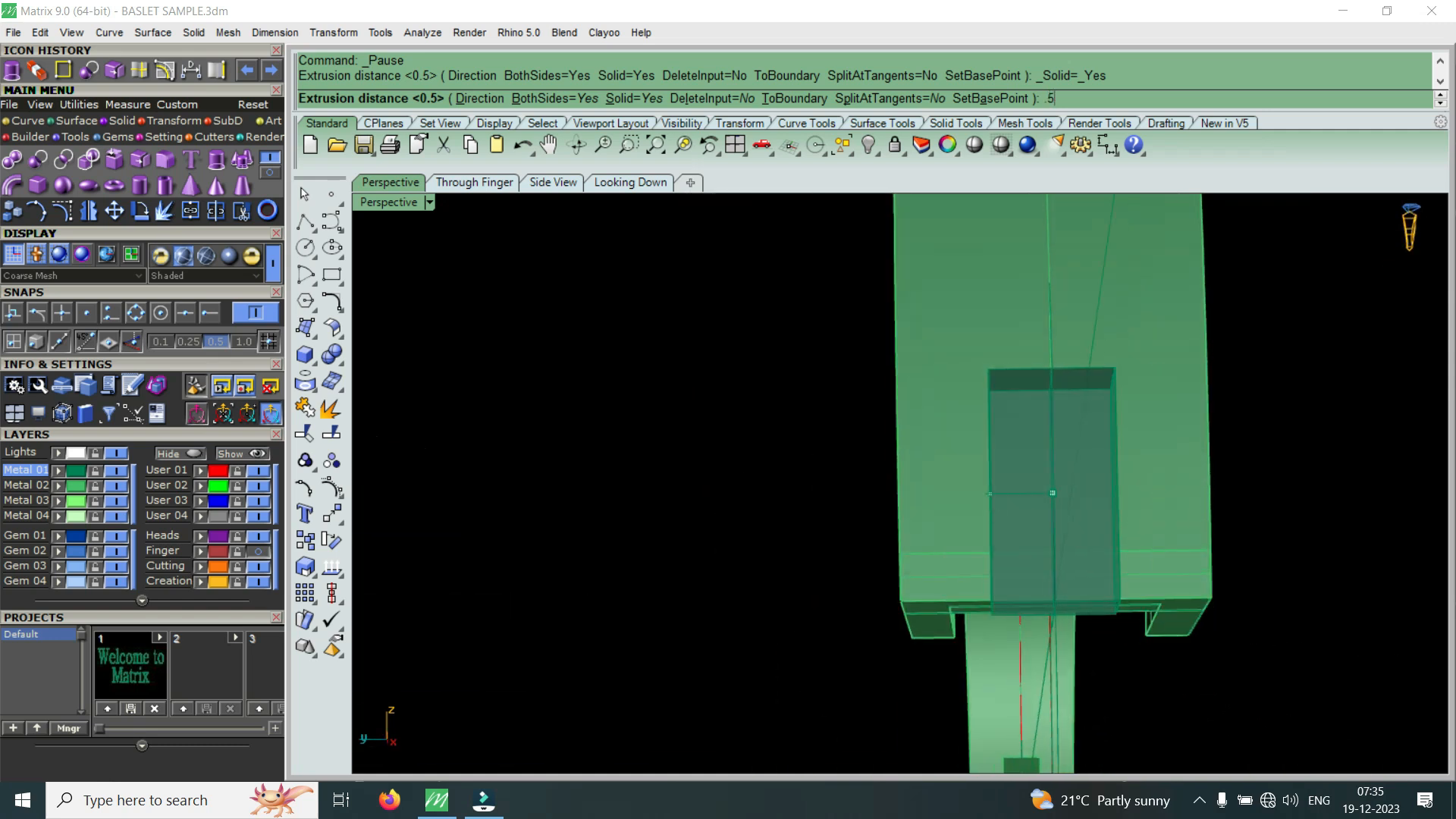
pyautogui.press('Return')
# - Extrude the same rectangle again 0.4 mm to both sides as a narrower solid
pyautogui.rightClick(1147, 587)
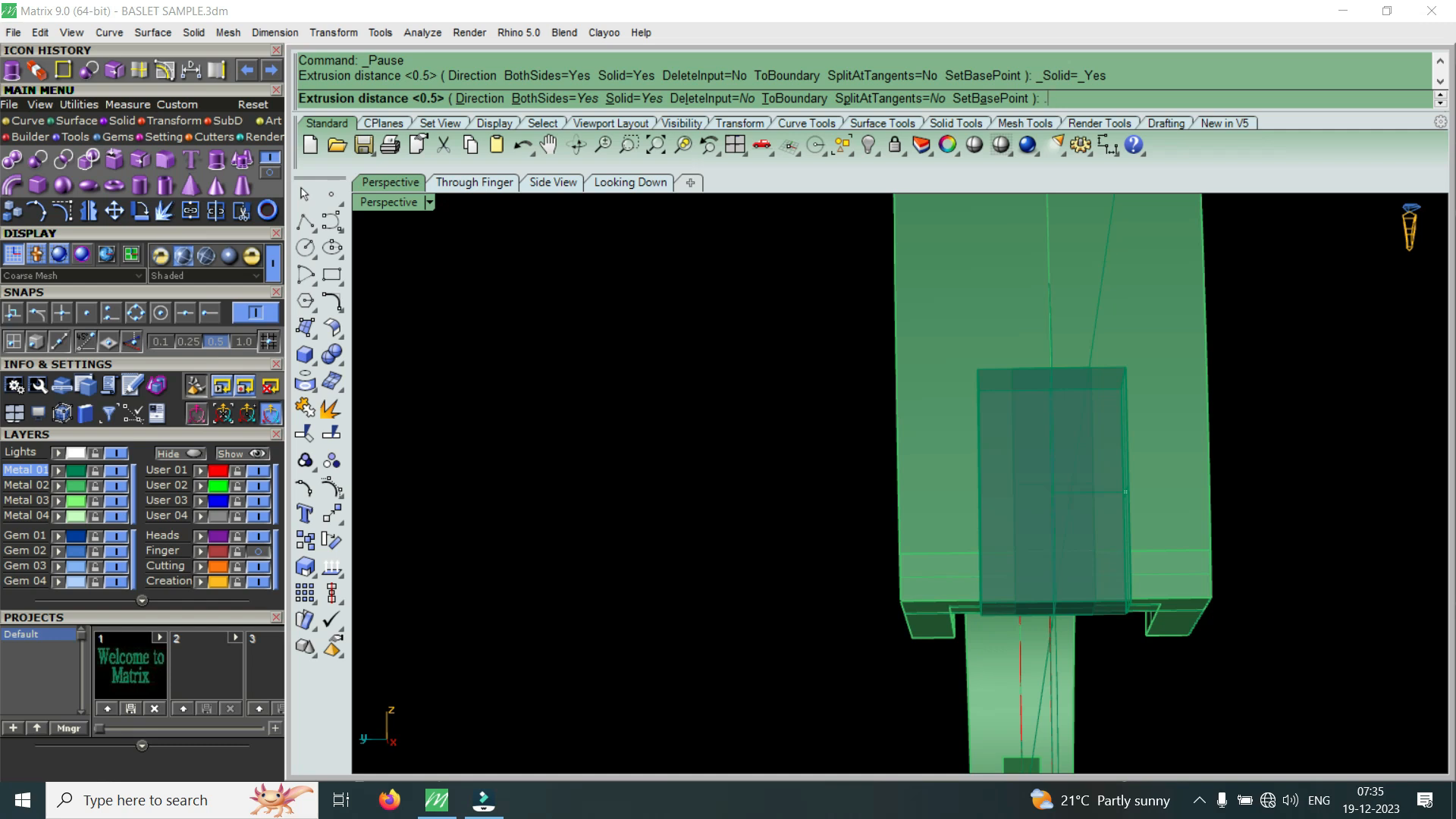
pyautogui.write('.4')
pyautogui.press('Return')
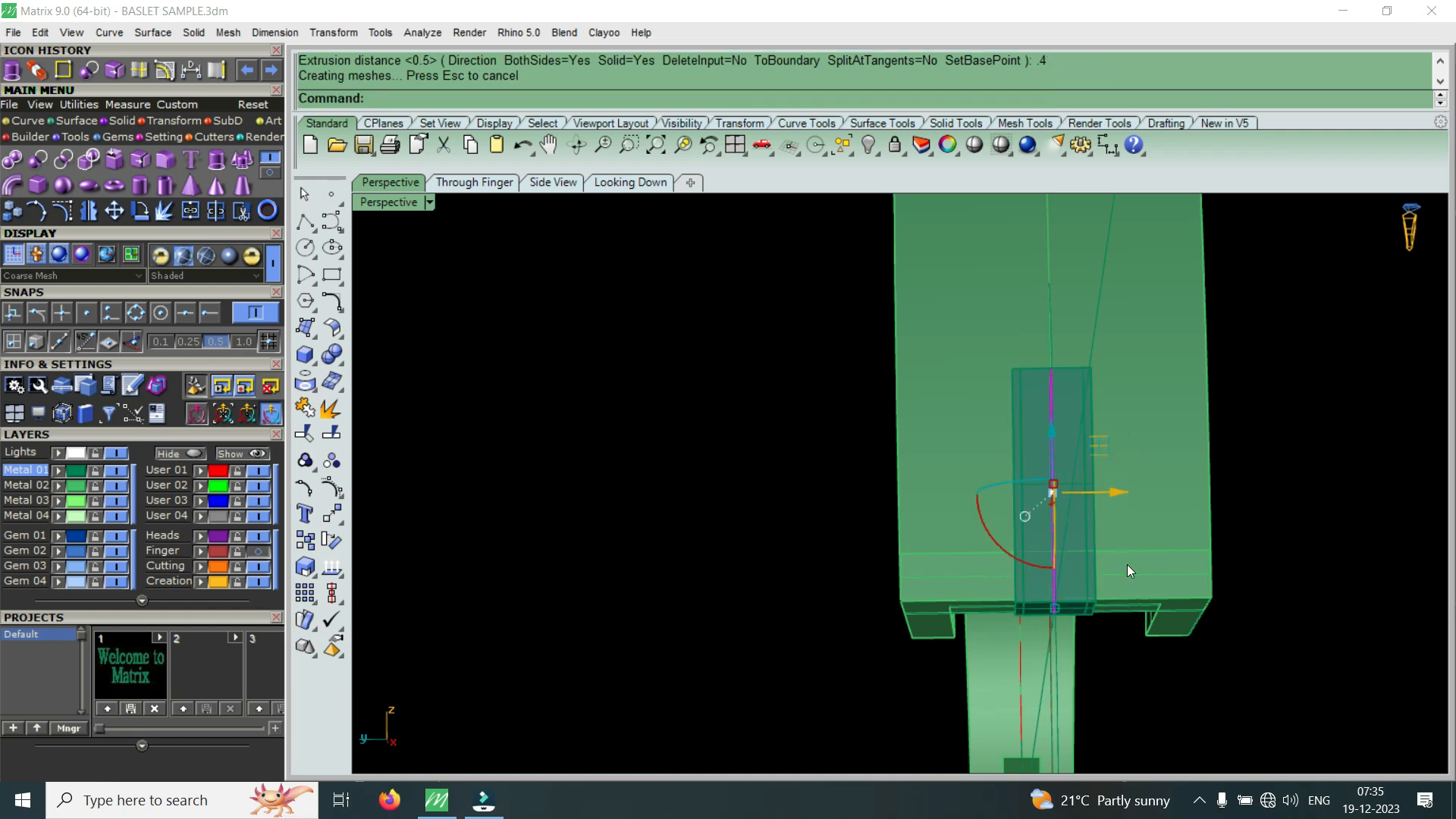
# - Assign the narrower inner block to a grey layer and clear the selection
pyautogui.scroll(6, 1091, 436)
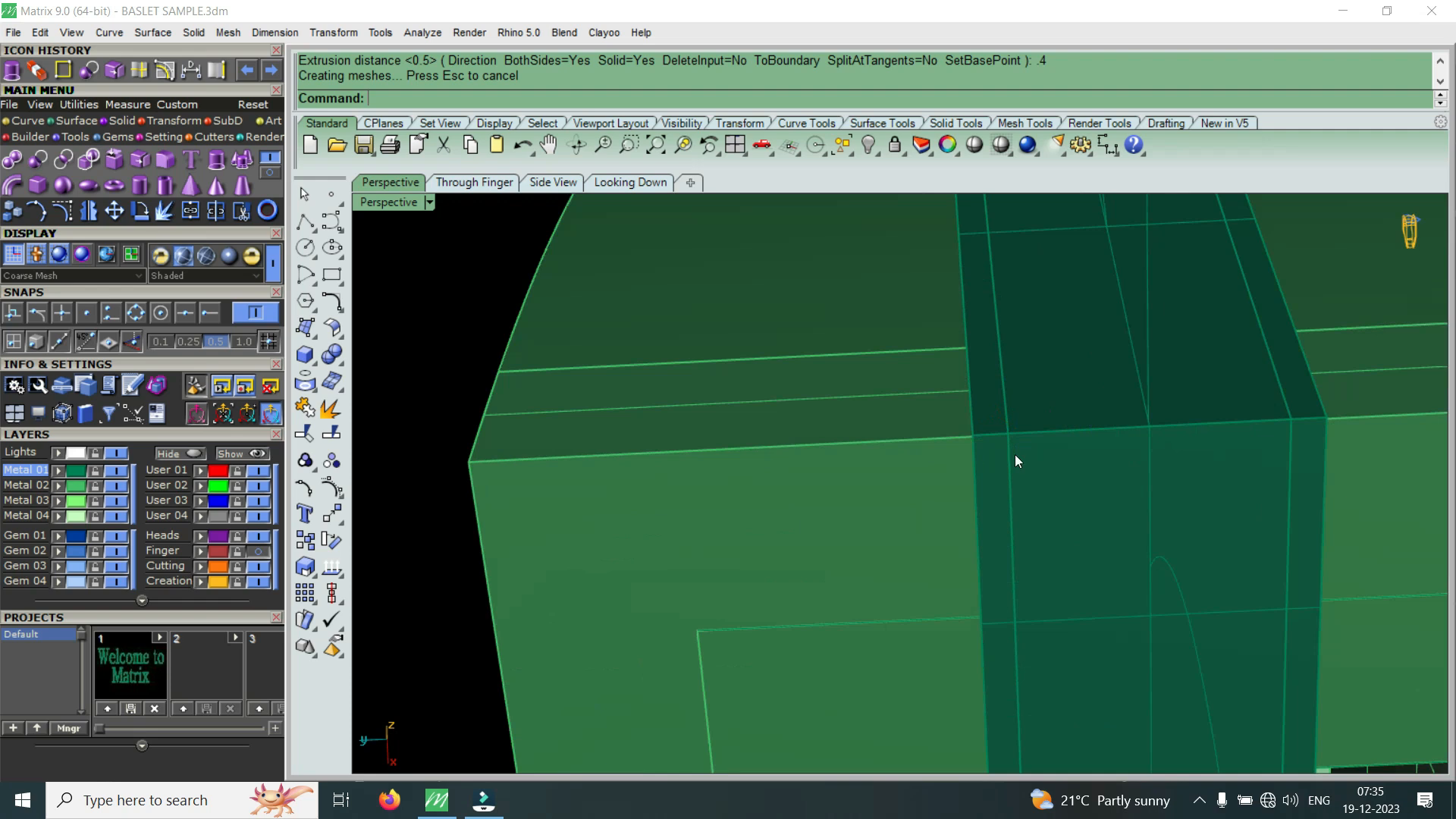
pyautogui.click(1056, 459)
pyautogui.click(1104, 520)
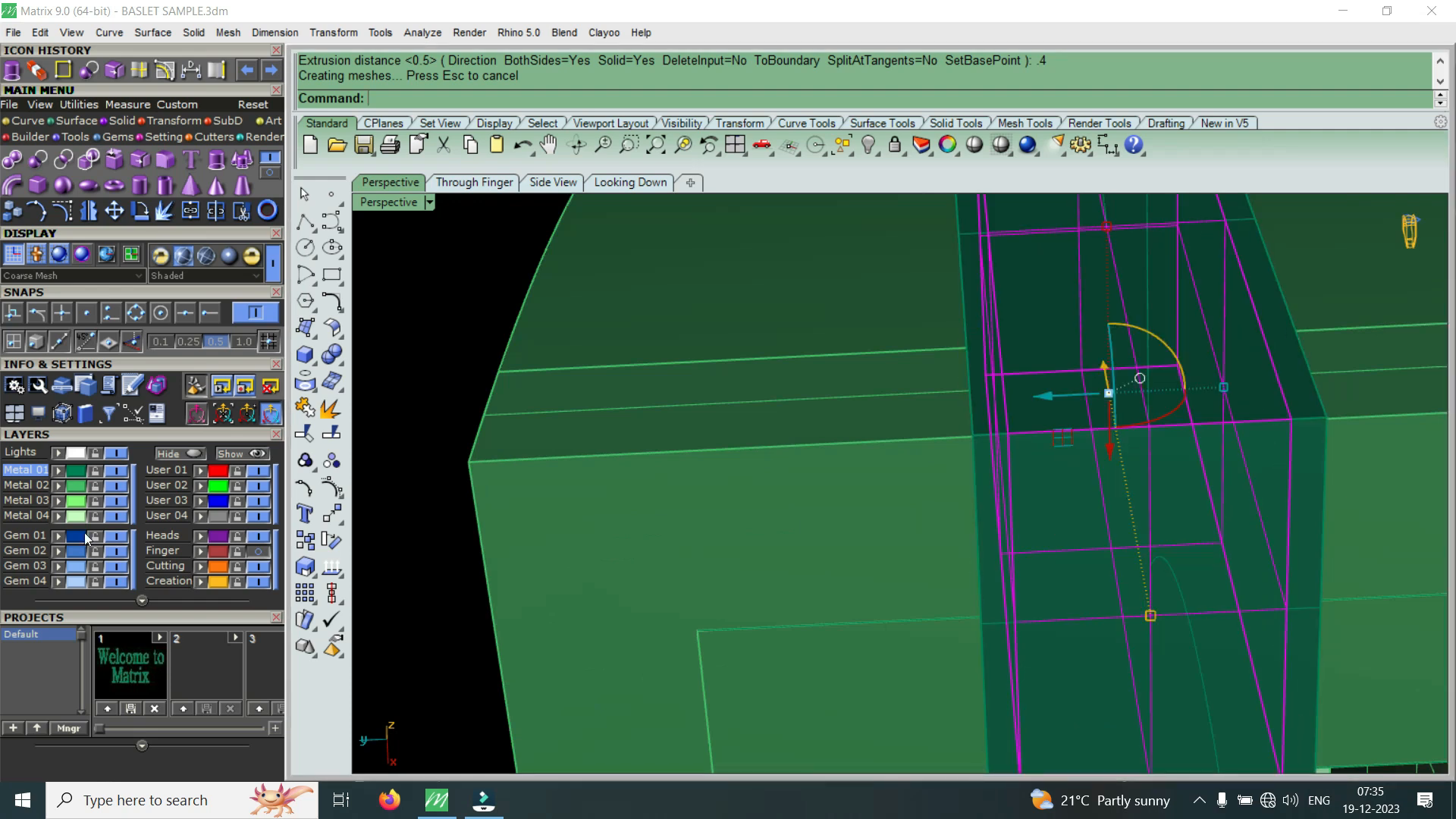
pyautogui.press('Escape')
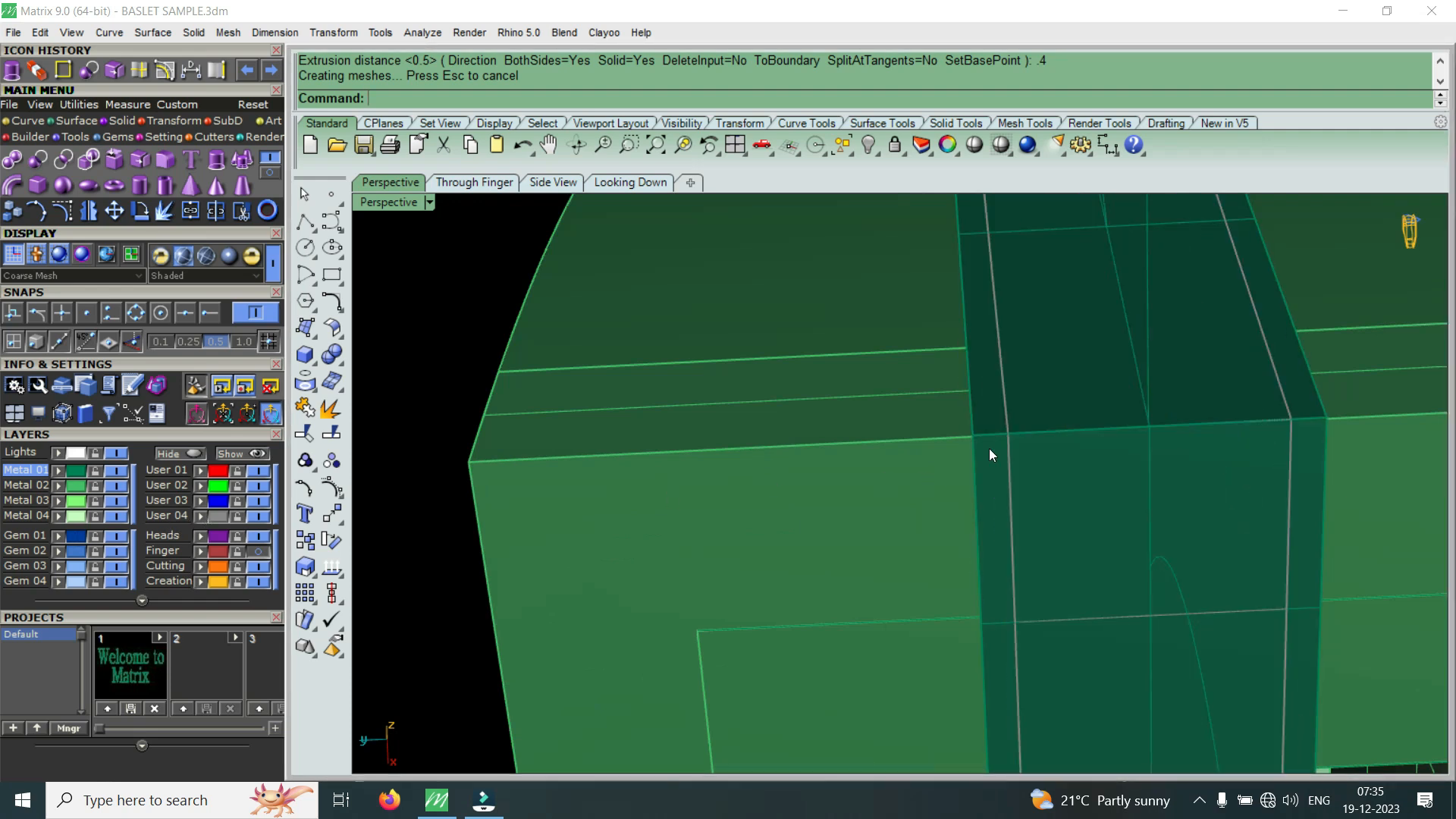
# - Cut the clearance slot by subtracting the wider block from the band and the strip solid with a Boolean difference
pyautogui.scroll(-5, 989, 448)
pyautogui.moveTo(980, 461); pyautogui.dragTo(1056, 502, button='right')
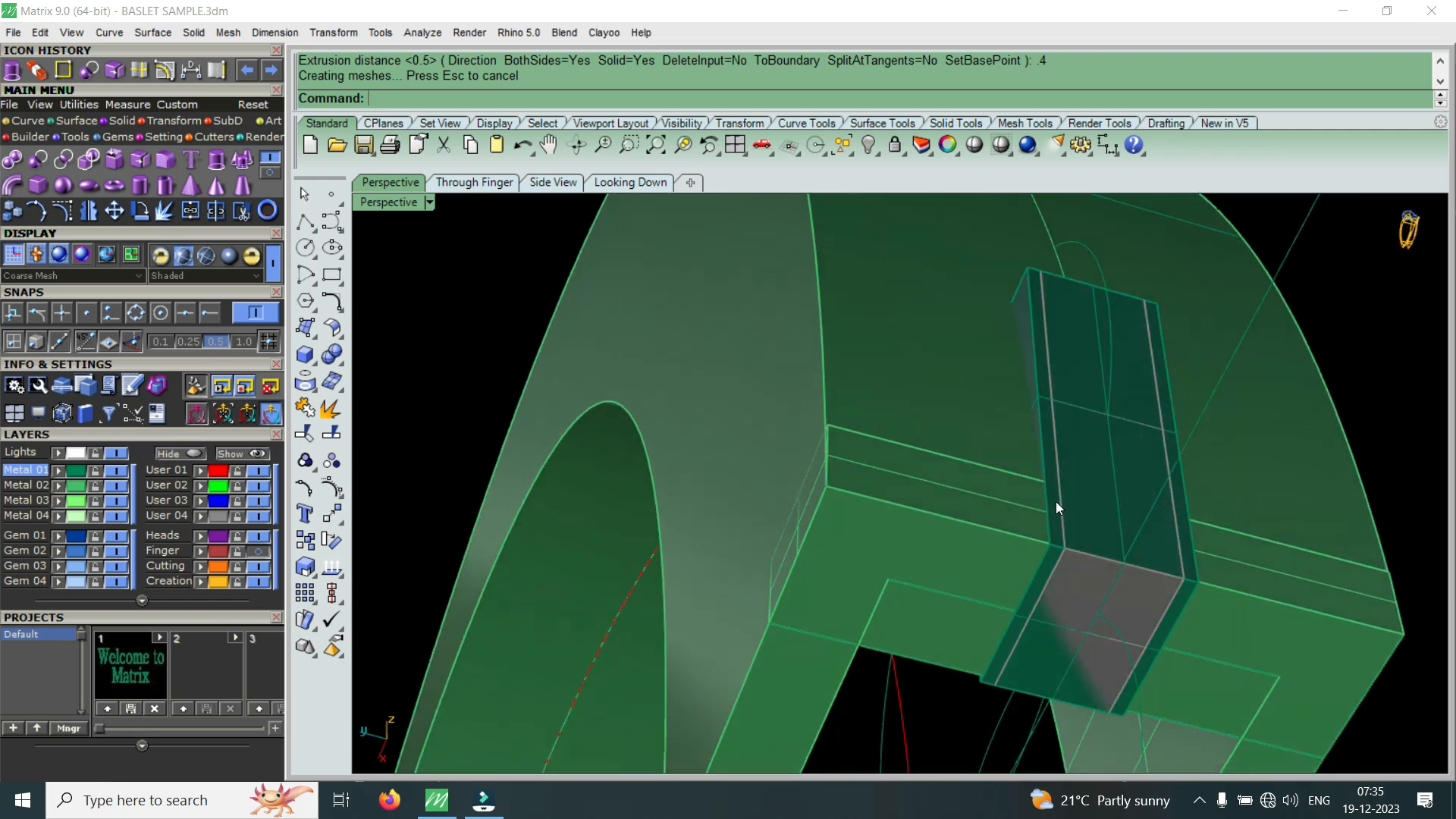
pyautogui.click(38, 159)
pyautogui.click(1027, 553)
pyautogui.click(1077, 603)
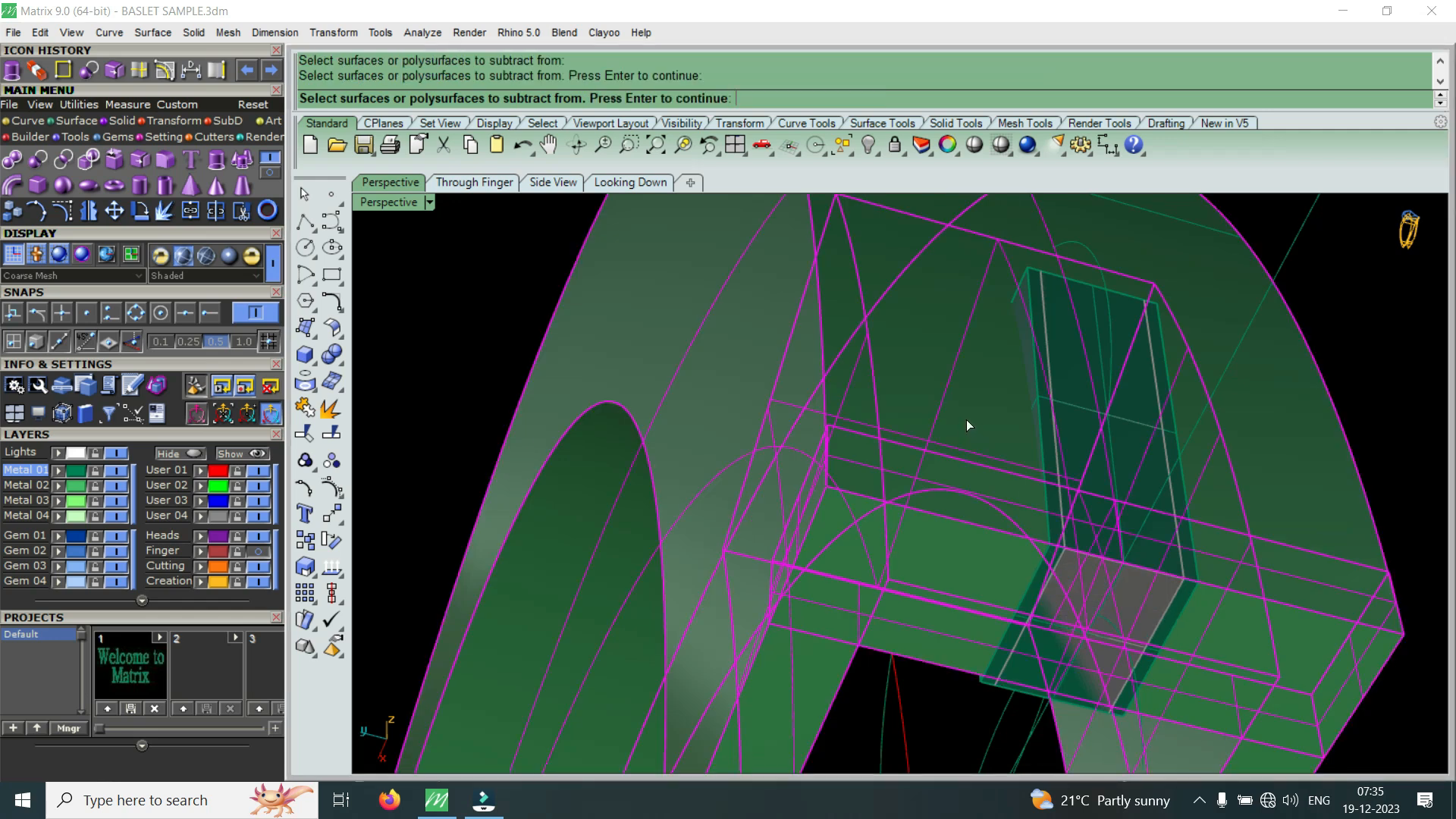
pyautogui.press('Return')
pyautogui.scroll(3, 1085, 513)
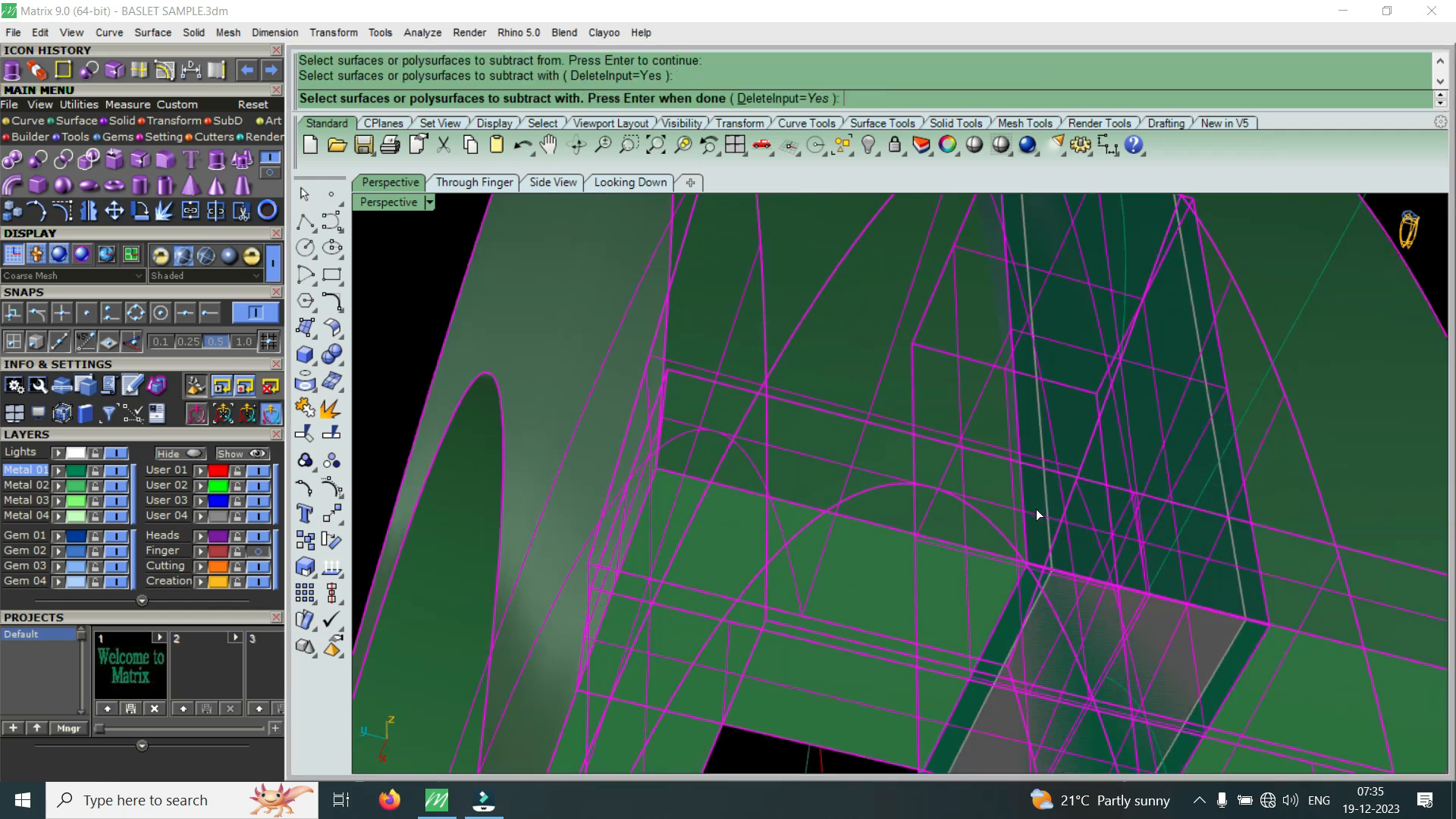
pyautogui.click(1025, 538)
pyautogui.press('Return')
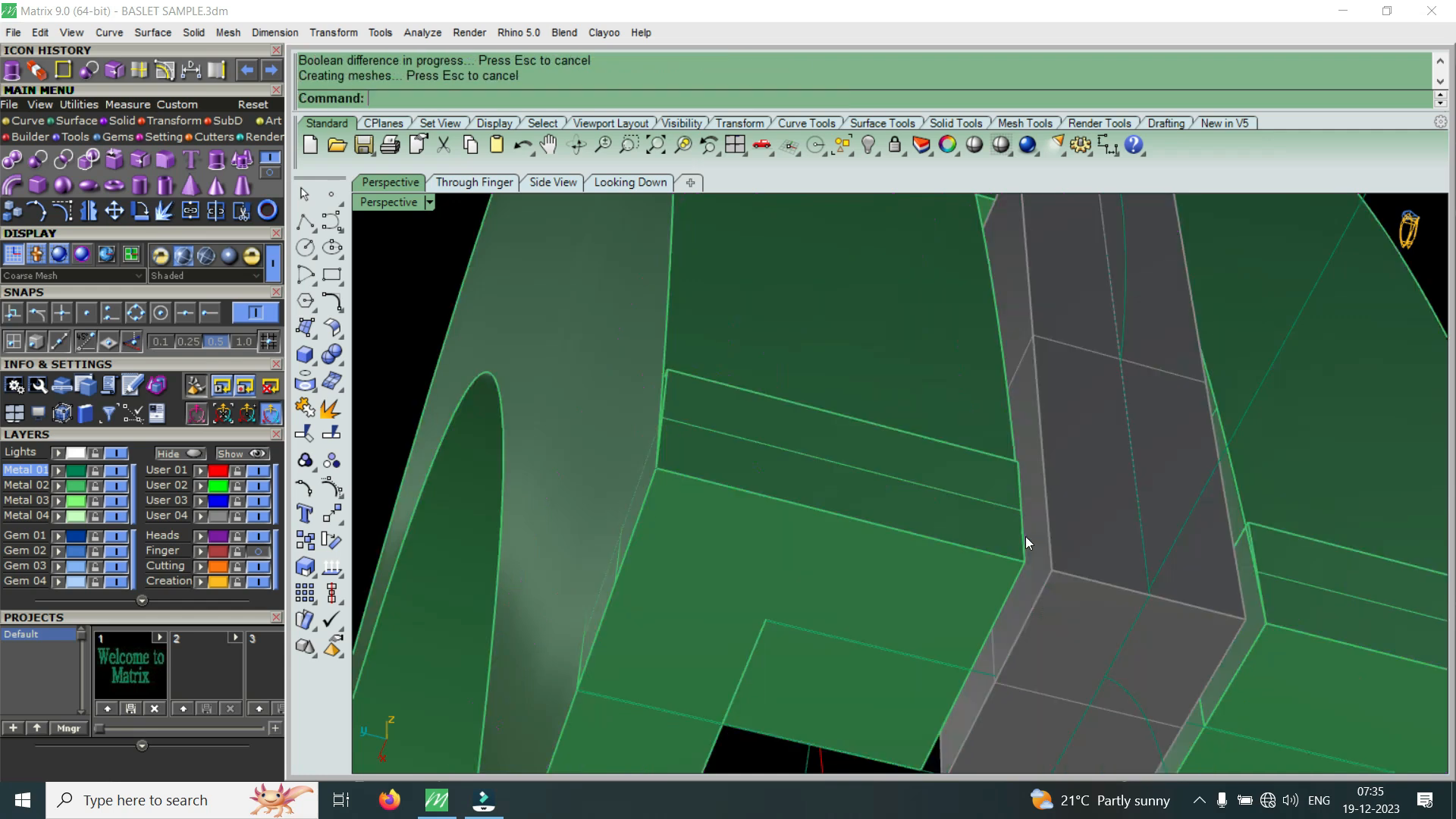
# - Examine the gap around the grey block from the outside and the end of the band
pyautogui.scroll(-5, 1025, 536)
pyautogui.click(1065, 462)
pyautogui.moveTo(1153, 491); pyautogui.dragTo(1101, 546, button='right')
pyautogui.moveTo(1143, 450); pyautogui.dragTo(755, 582, button='right')
pyautogui.scroll(6, 765, 585)
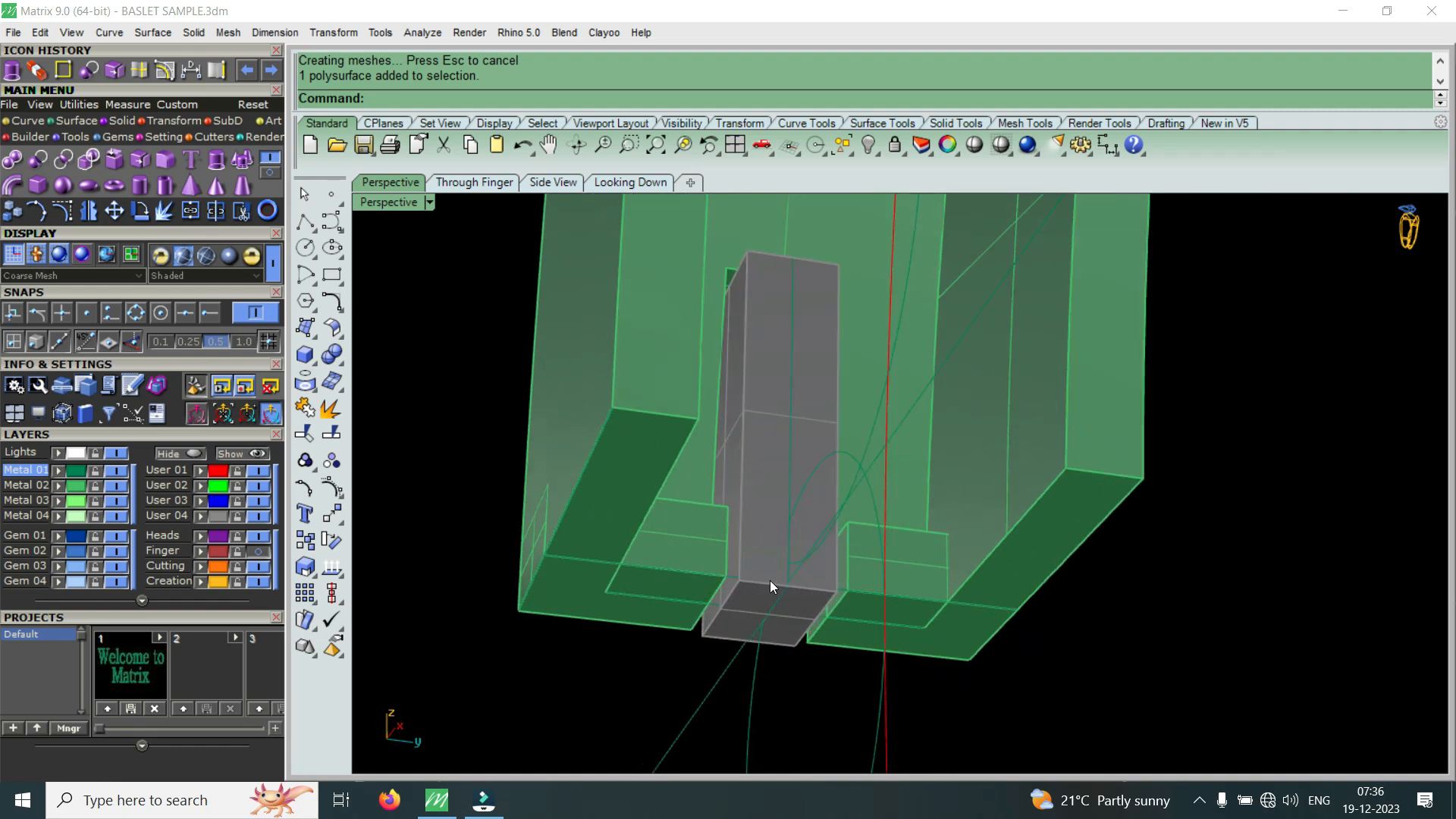
pyautogui.scroll(-4, 770, 580)
pyautogui.scroll(2, 807, 517)
# - Delete the grey block, inspect the open slot from inside the hollowed band, and undo the deletion
pyautogui.click(755, 469)
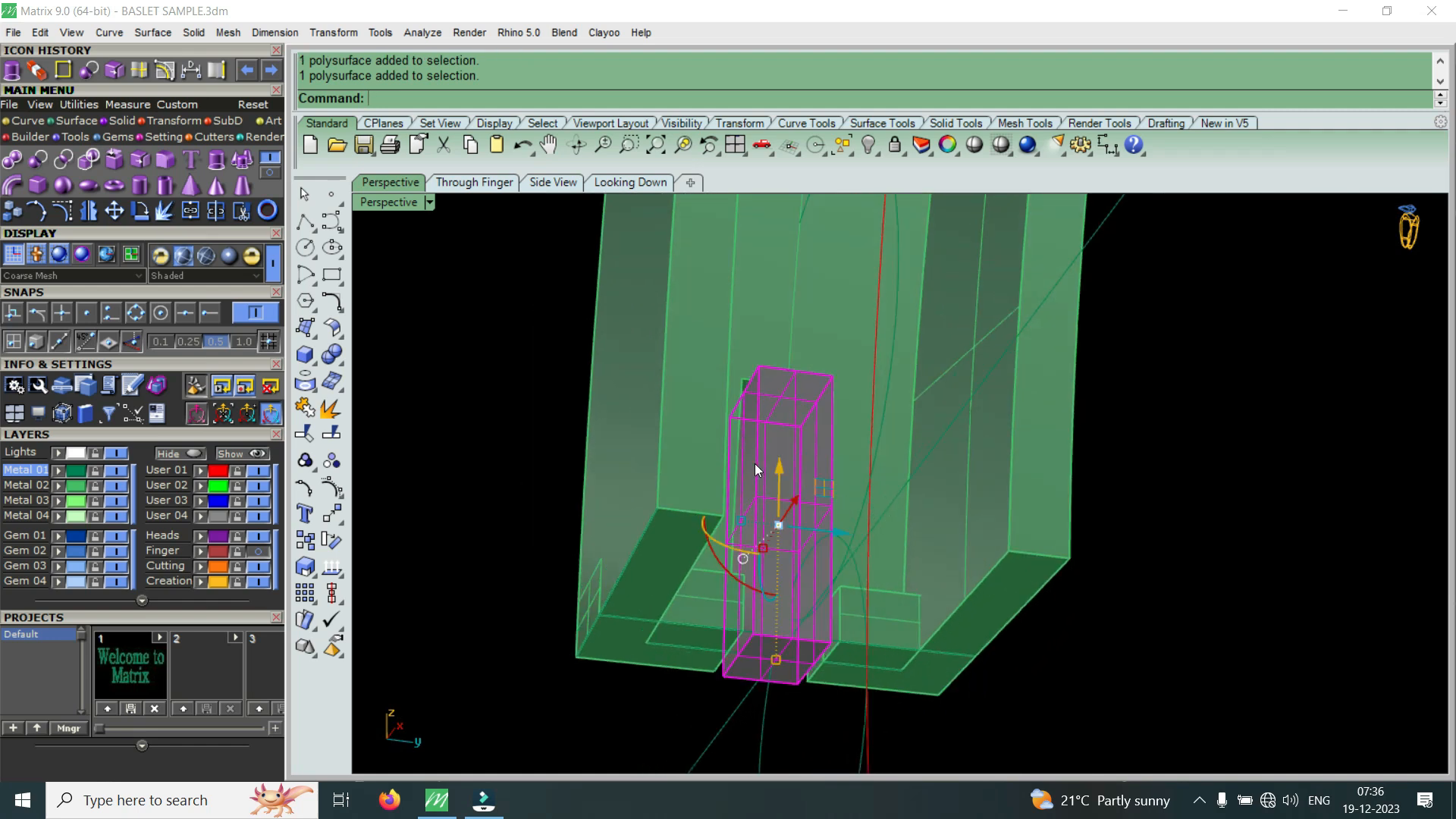
pyautogui.press('Delete')
pyautogui.moveTo(683, 547); pyautogui.dragTo(1051, 257, button='right')
pyautogui.scroll(3, 1032, 334)
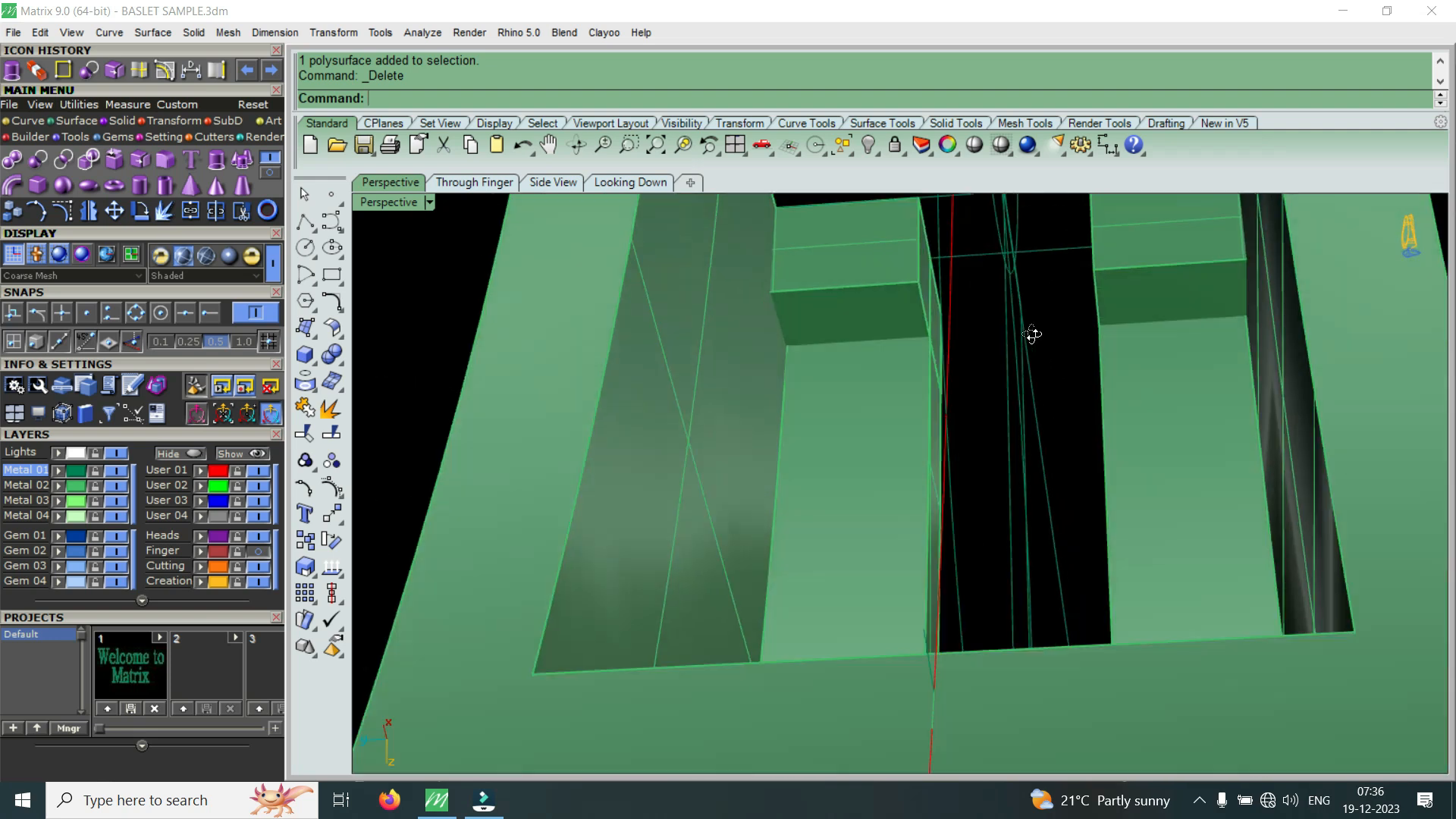
pyautogui.scroll(4, 900, 309)
pyautogui.scroll(-6, 867, 339)
pyautogui.scroll(4, 857, 336)
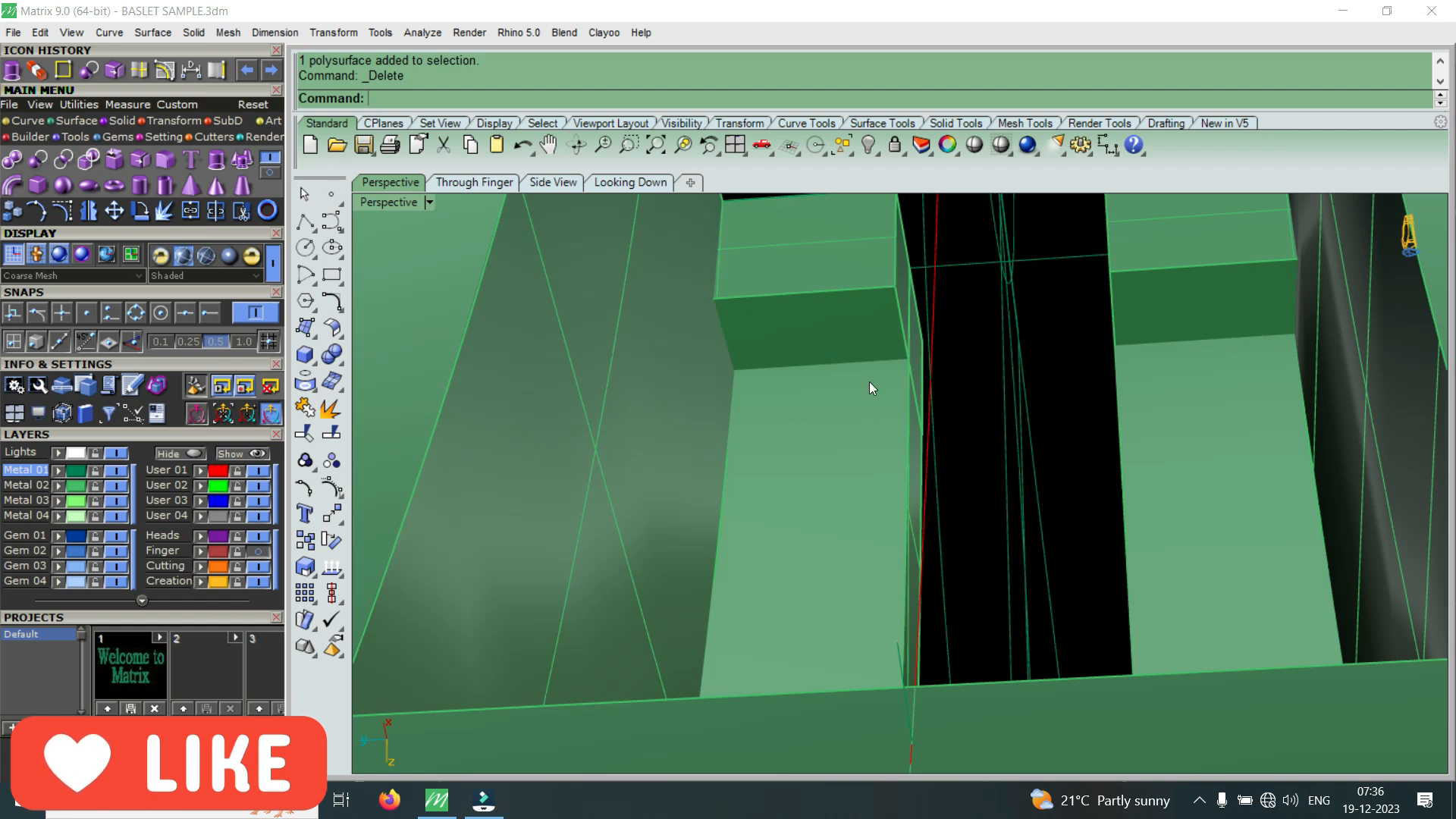
pyautogui.scroll(-3, 842, 372)
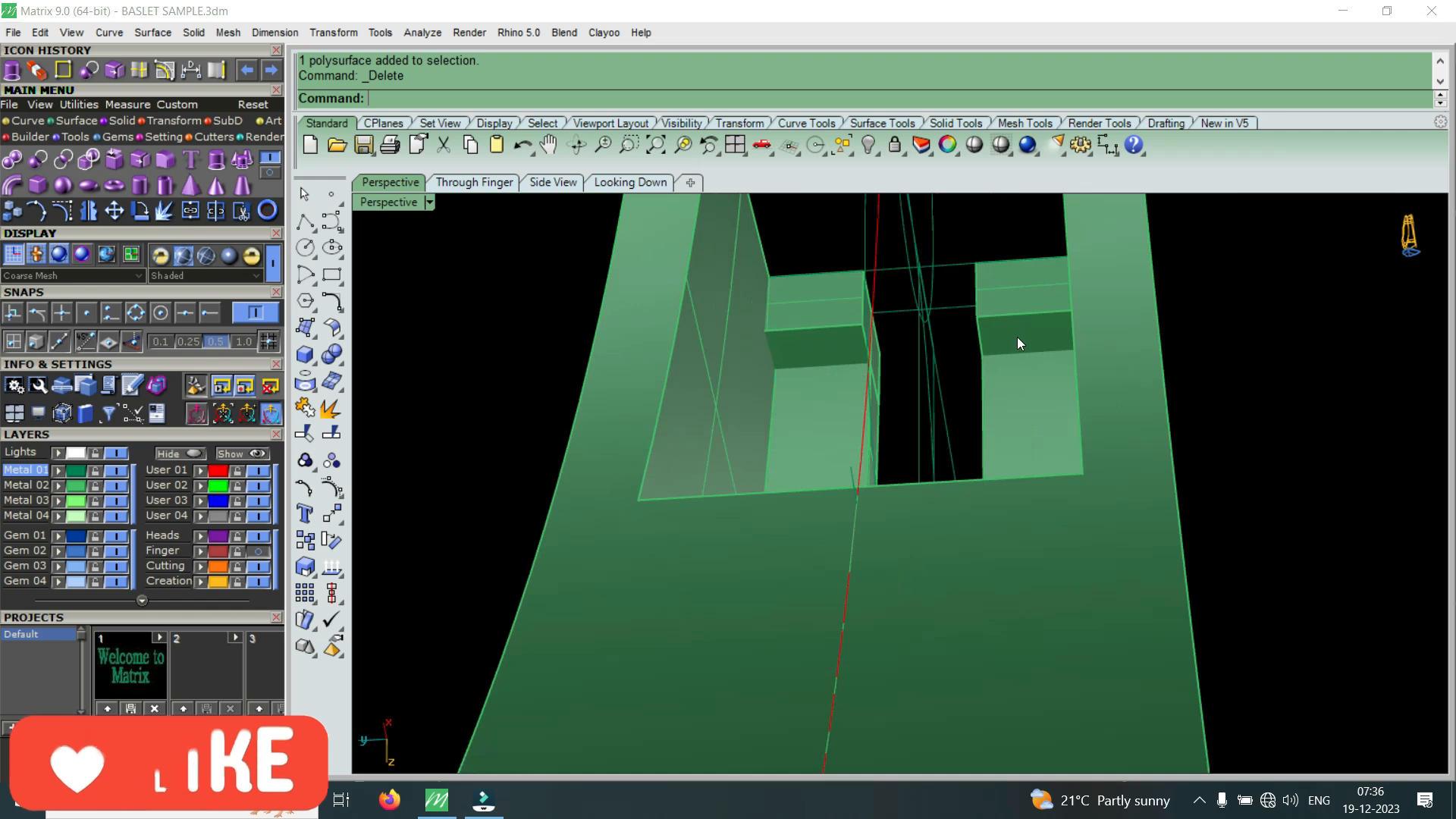
pyautogui.scroll(2, 827, 354)
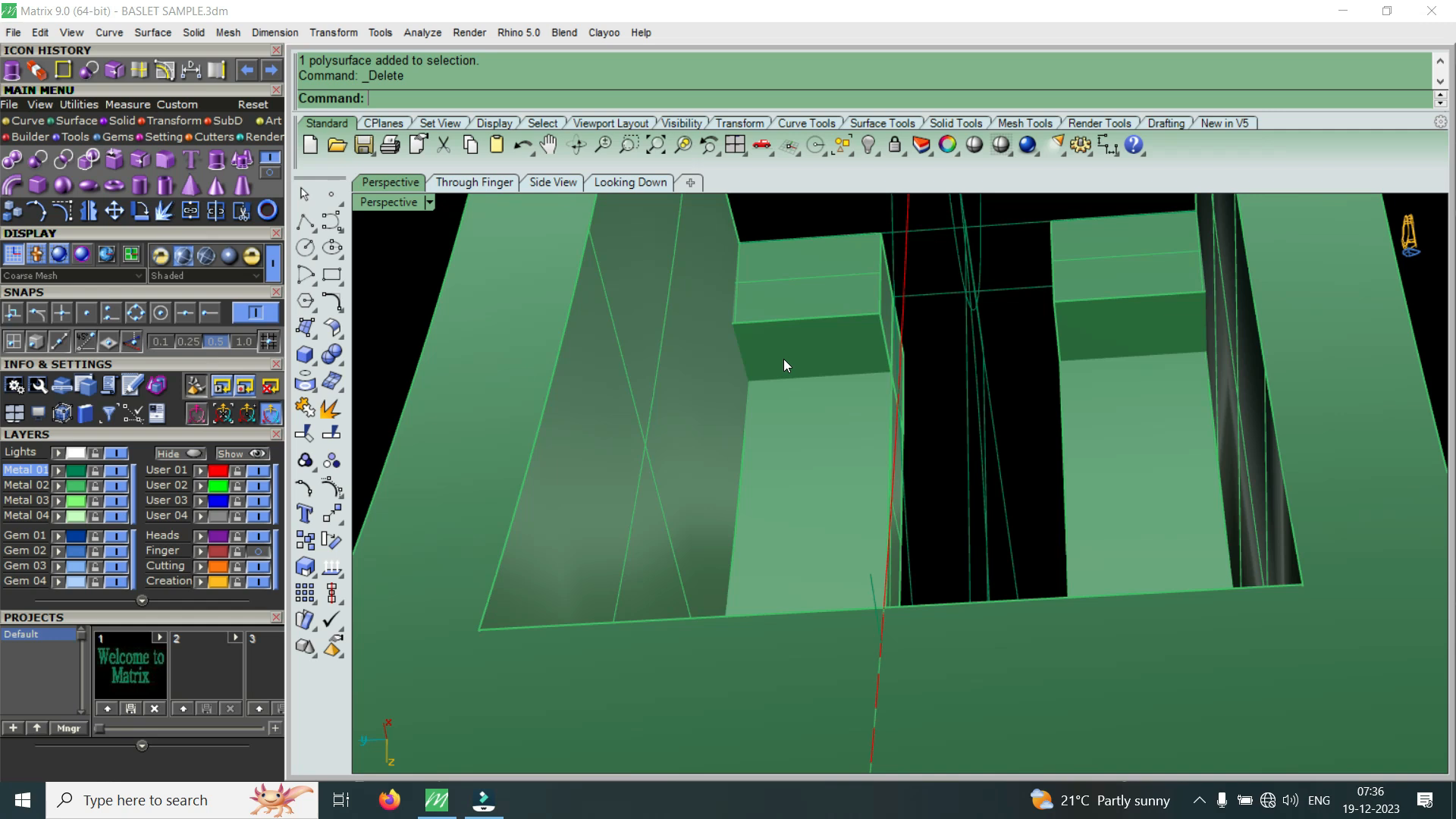
pyautogui.hotkey('ctrl', 'z')
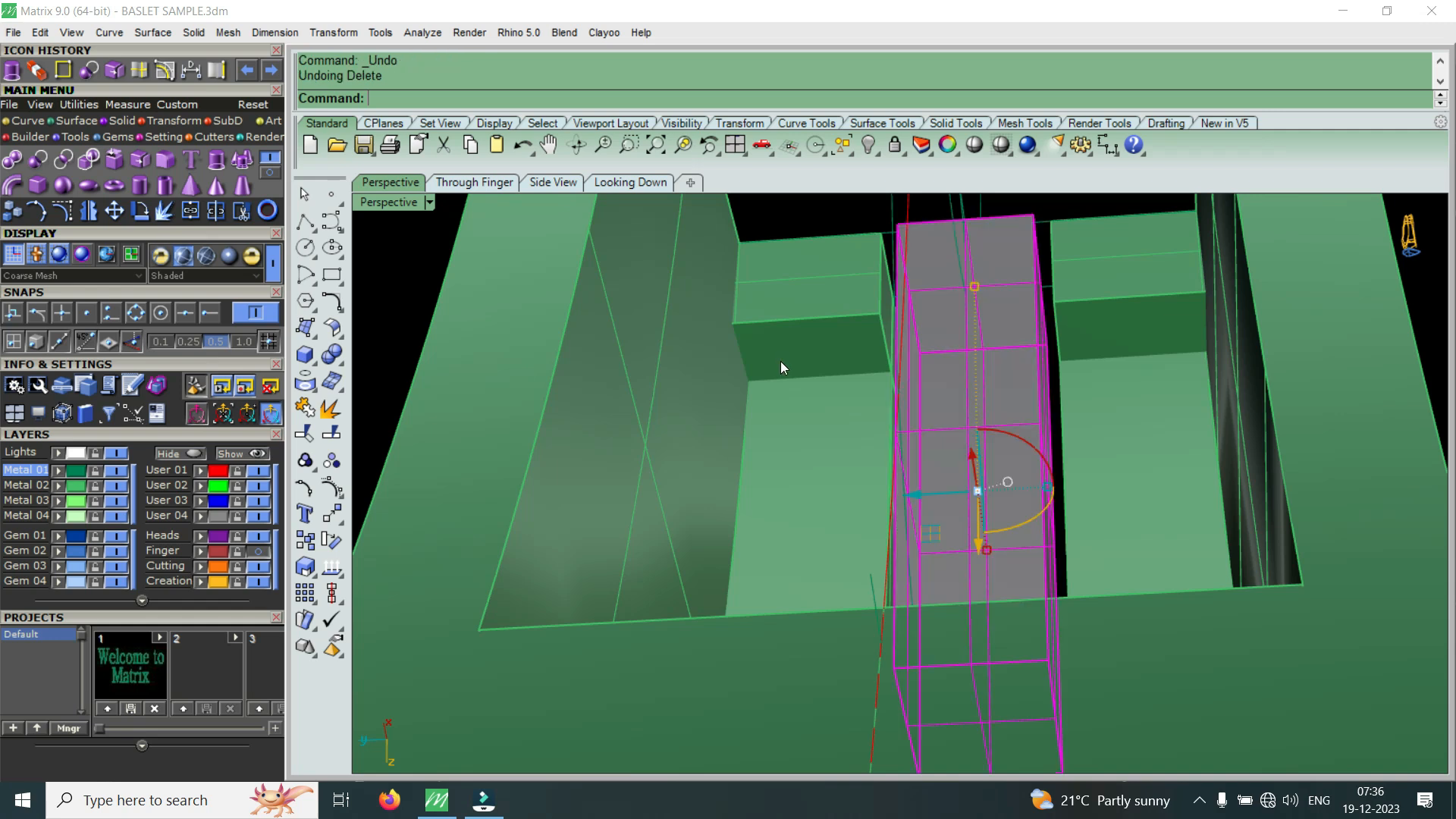
# - Restore the four-view layout, turn on the Finger layer to show the other bracelet half, and deselect the grey block
pyautogui.scroll(-5, 1020, 325)
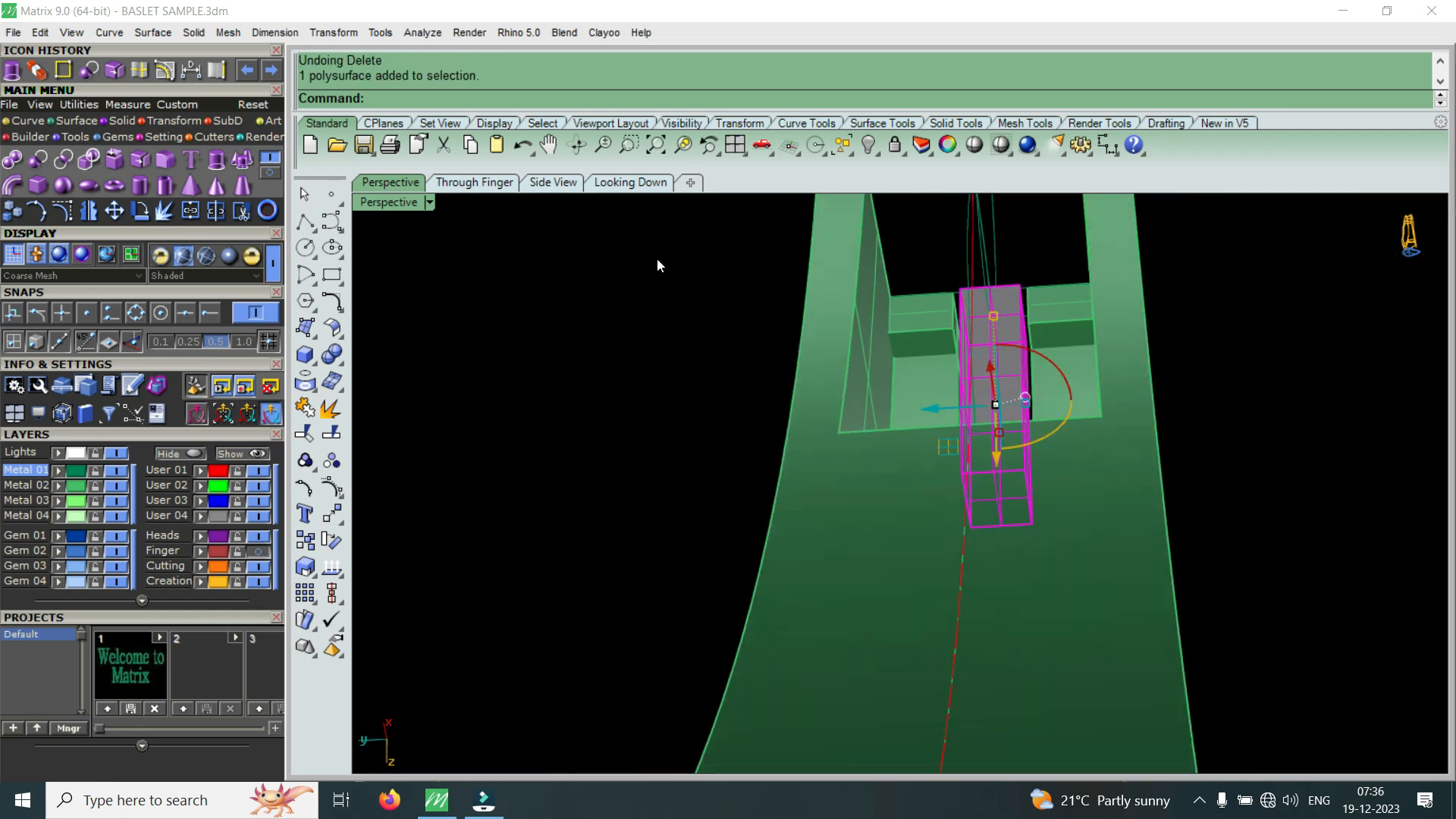
pyautogui.doubleClick(386, 203)
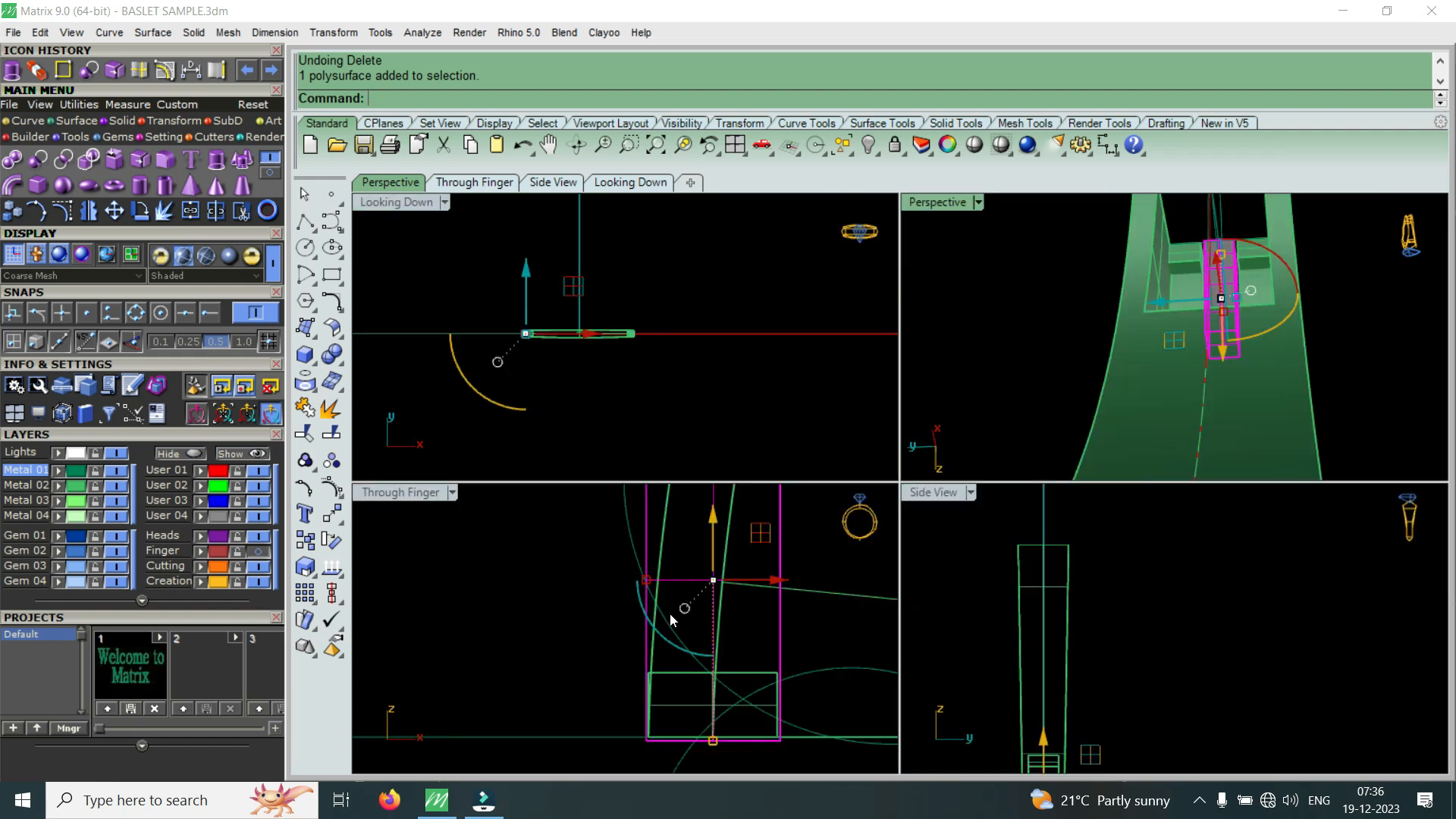
pyautogui.scroll(-2, 670, 616)
pyautogui.scroll(-3, 670, 614)
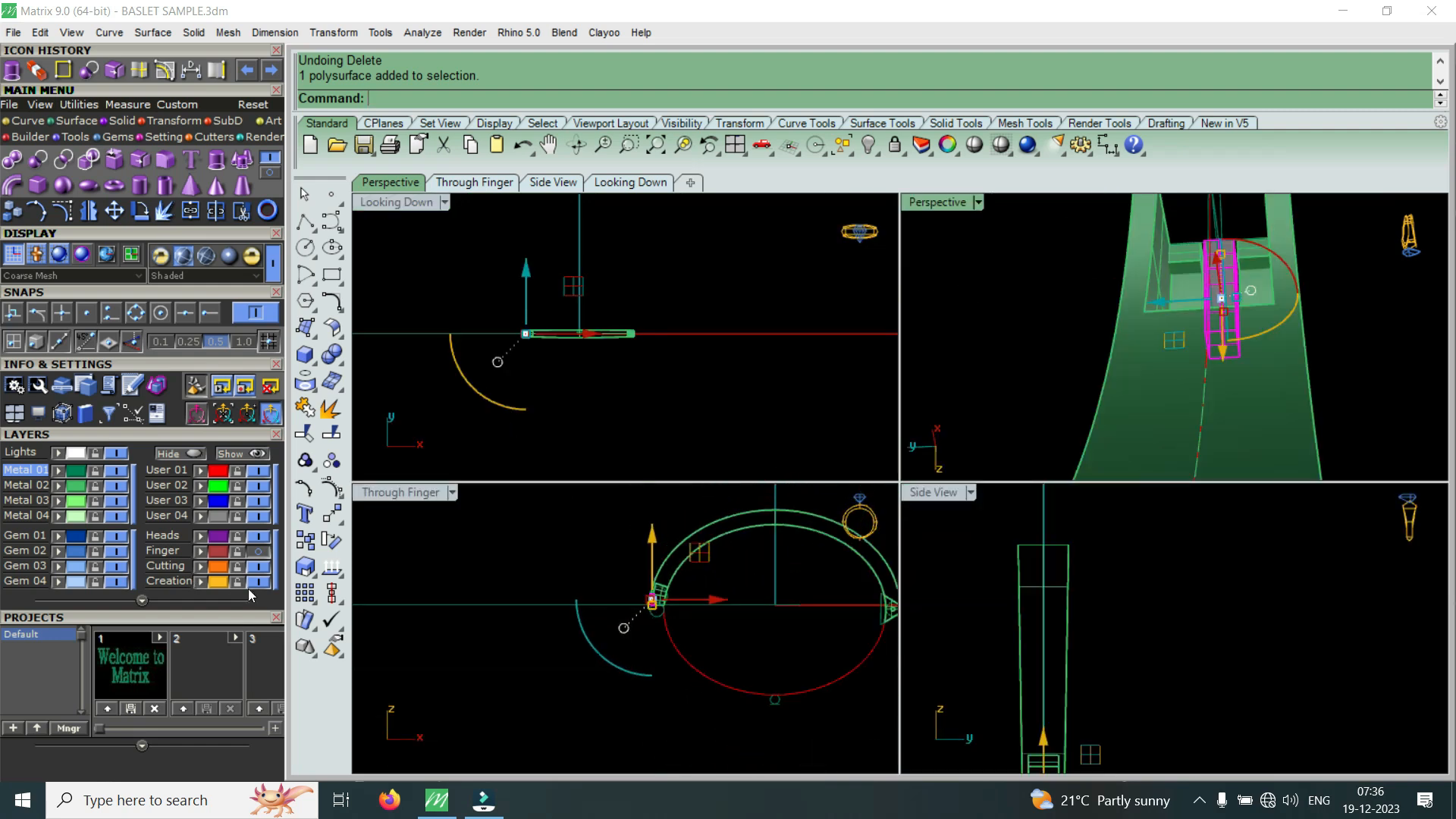
pyautogui.click(258, 553)
pyautogui.scroll(5, 711, 622)
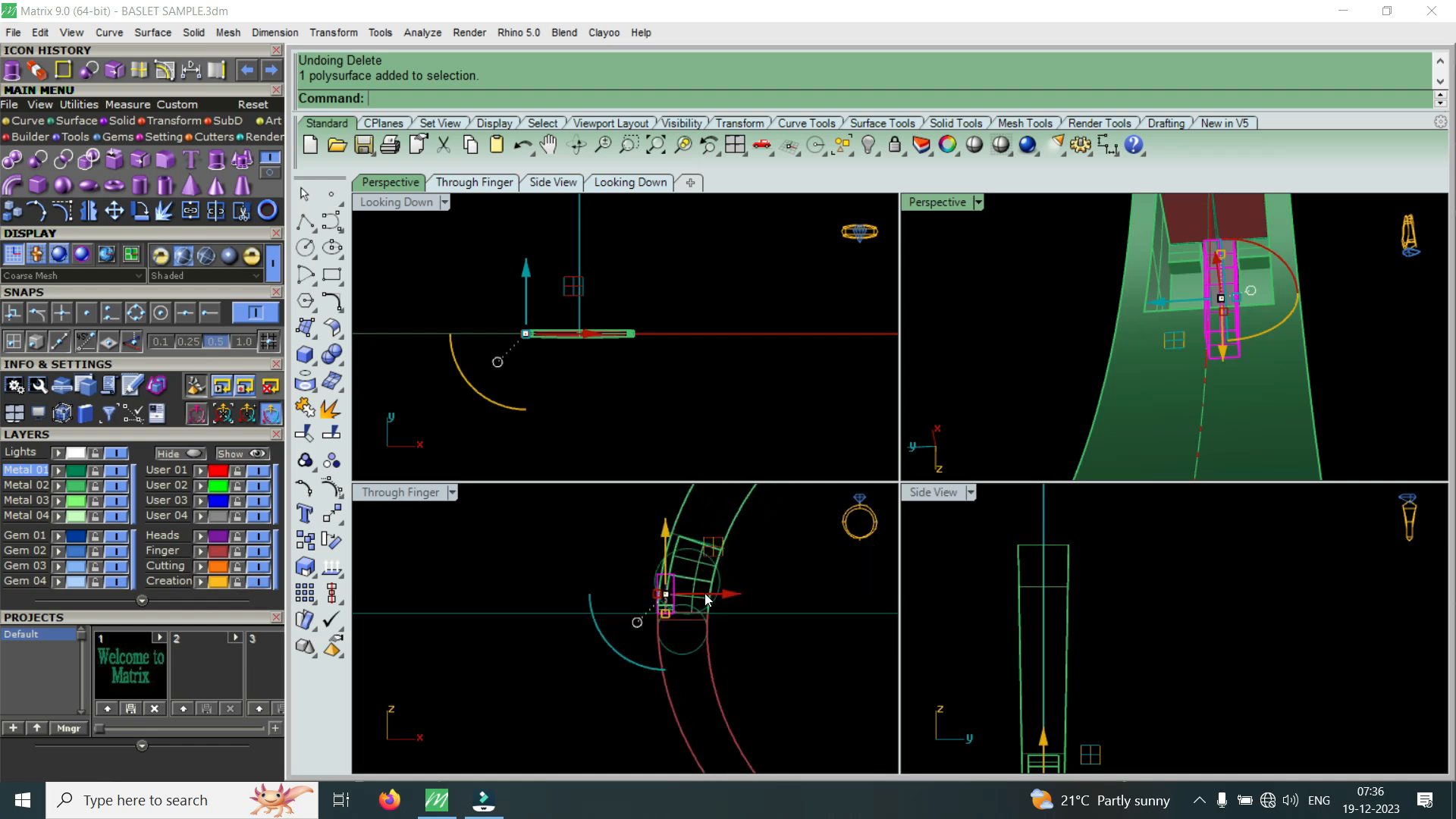
pyautogui.click(611, 631)
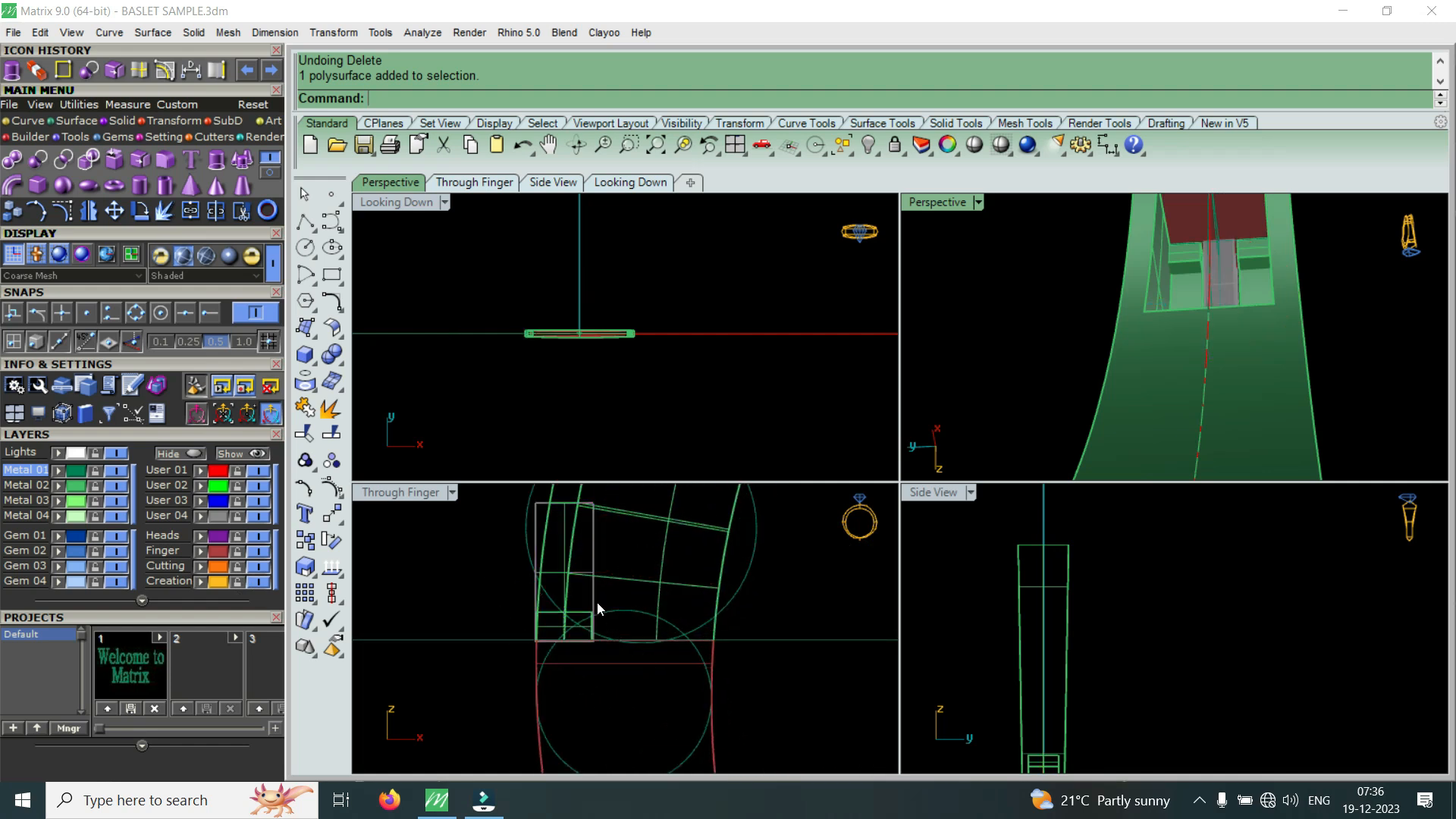
# - Maximize the Through Finger view and delete the two construction circles around the bracelet joint
pyautogui.doubleClick(433, 492)
pyautogui.scroll(-3, 652, 634)
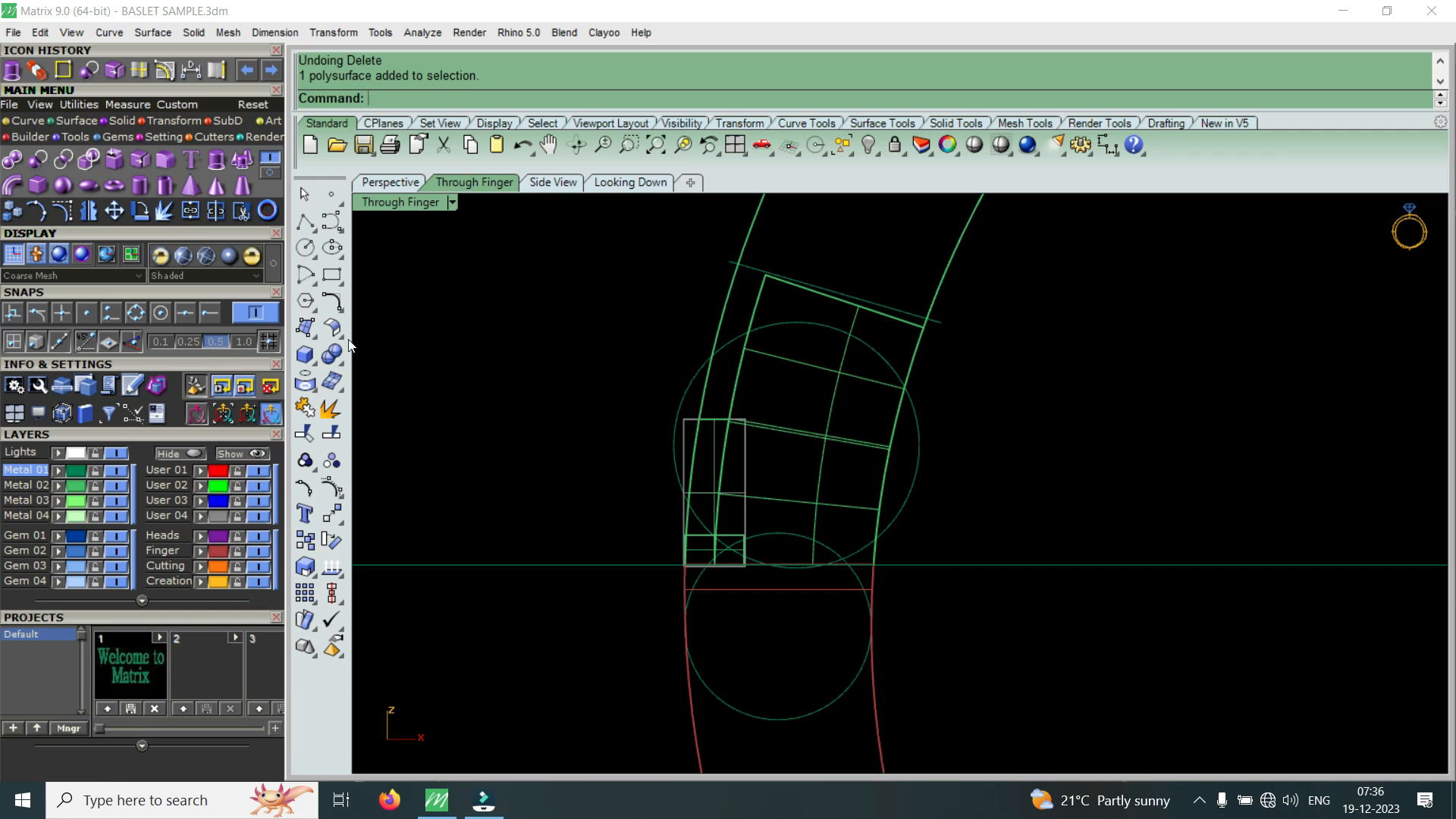
pyautogui.click(687, 383)
pyautogui.press('Delete')
pyautogui.click(848, 683)
pyautogui.press('Delete')
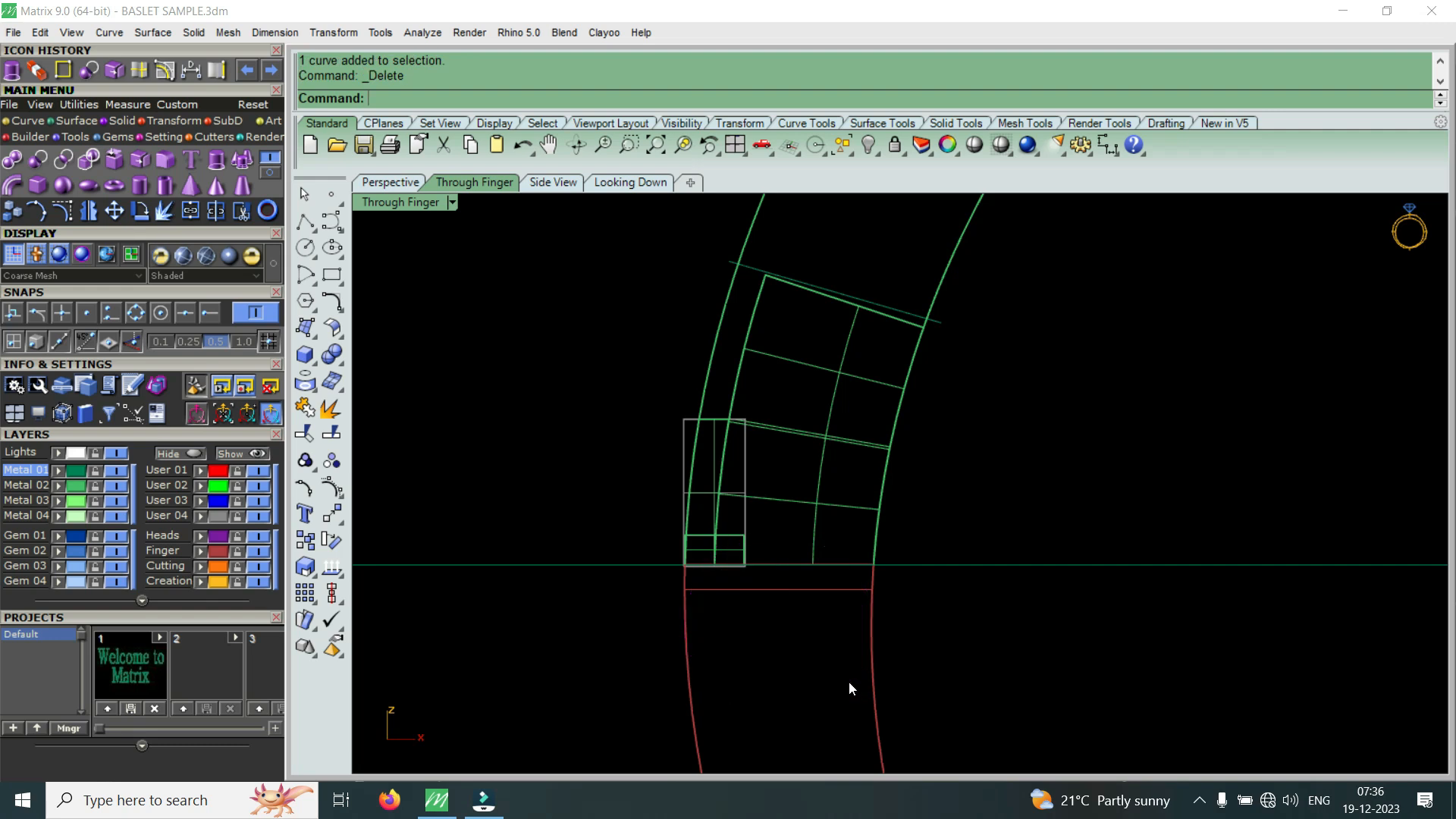
# - Draw a four-point interpolated curve just inside the band's finger-side edge, from the red half up to near the hollow's upper end
pyautogui.click(21, 119)
pyautogui.click(63, 162)
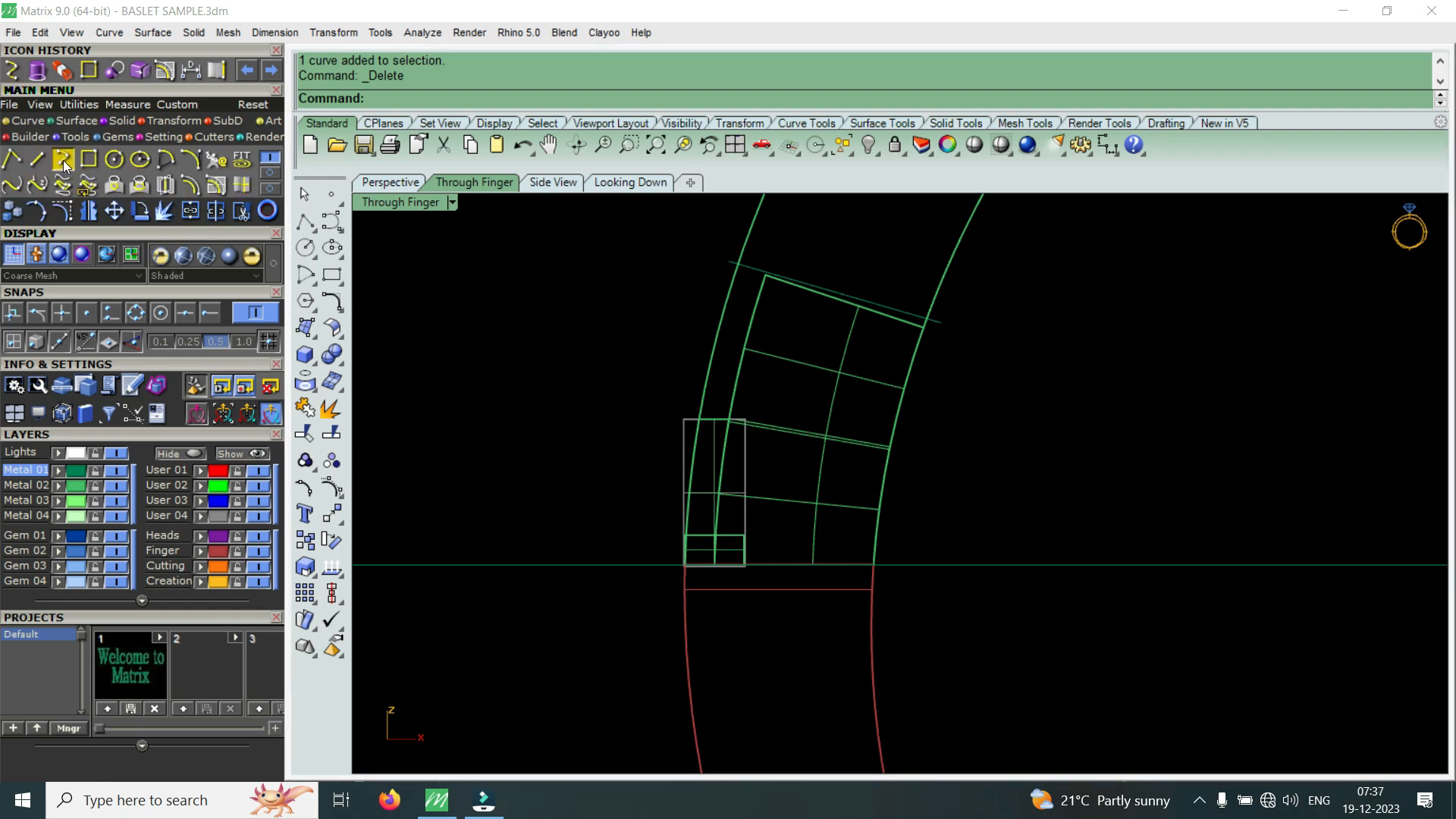
pyautogui.click(868, 628)
pyautogui.scroll(4, 875, 551)
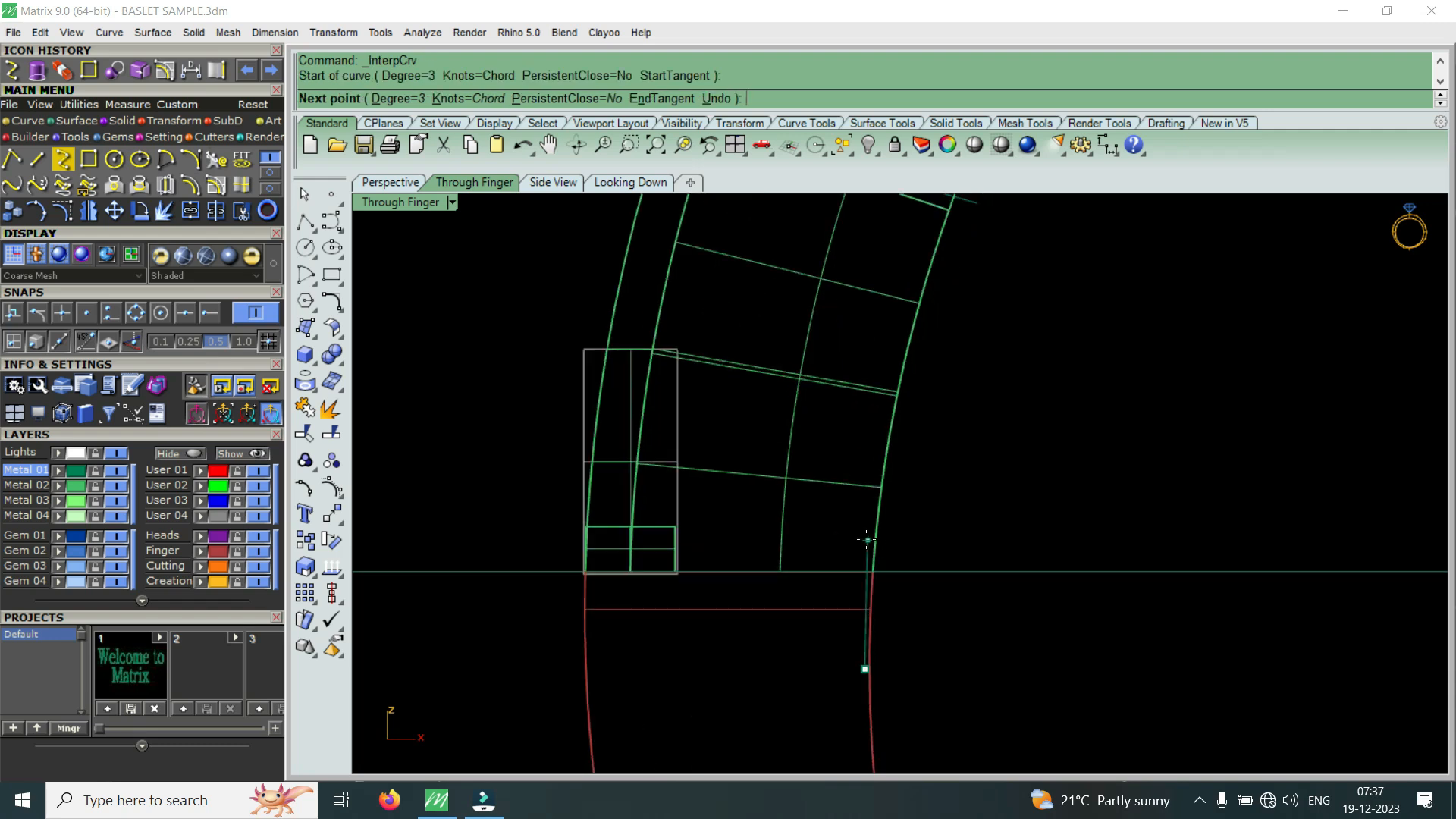
pyautogui.click(870, 540)
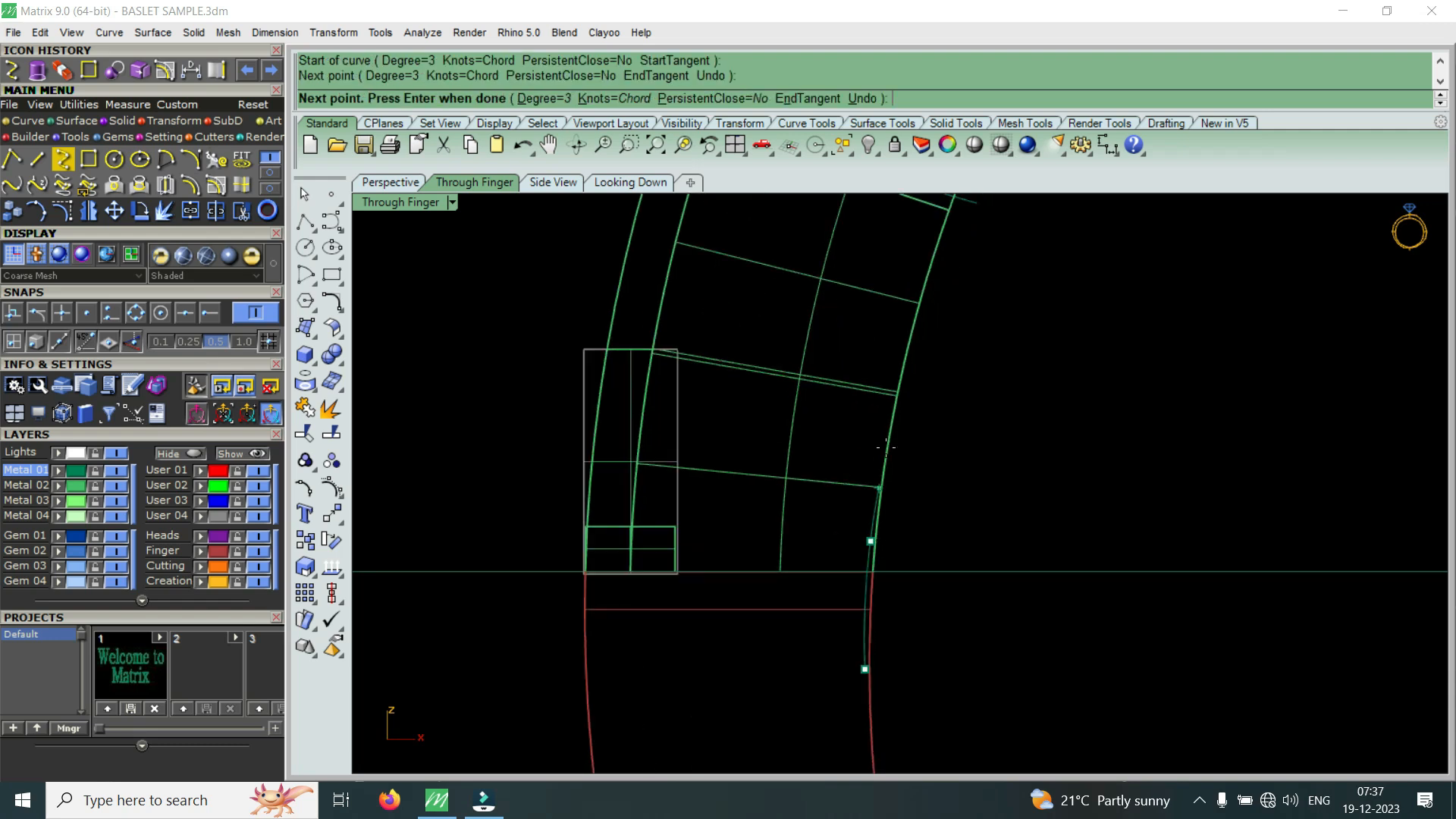
pyautogui.click(902, 342)
pyautogui.scroll(-1, 903, 342)
pyautogui.scroll(-1, 902, 342)
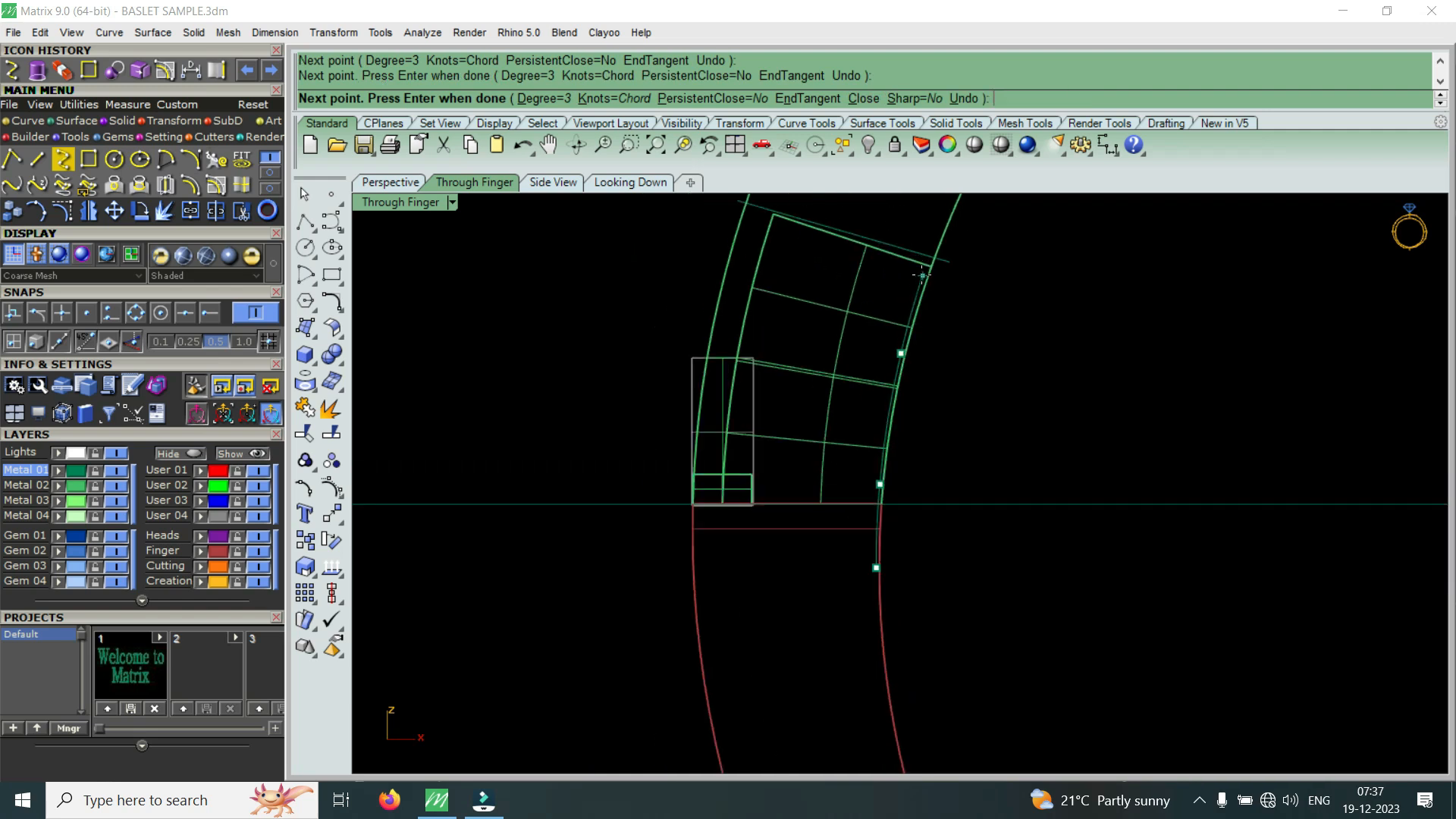
pyautogui.click(920, 276)
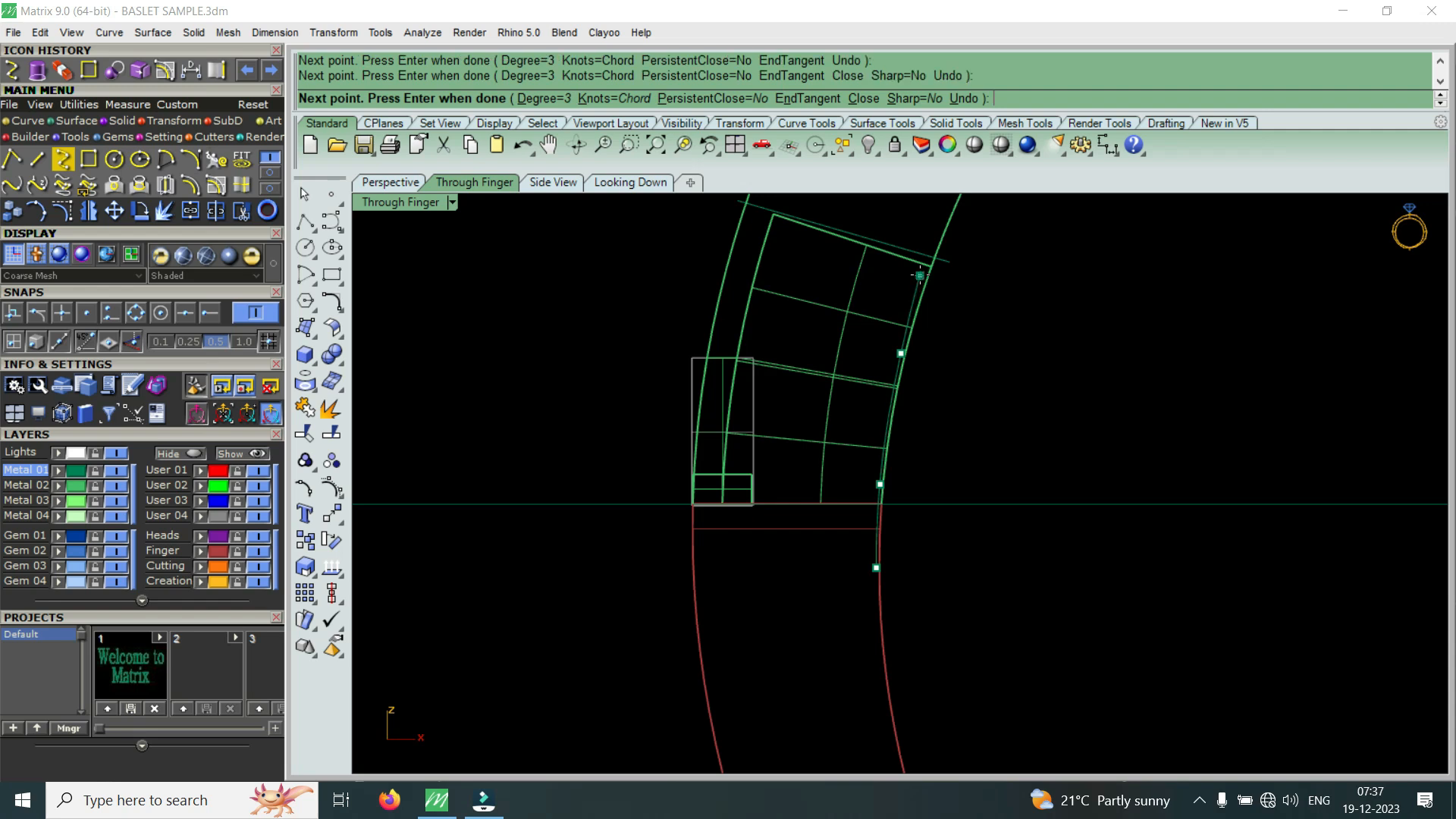
pyautogui.press('Return')
# - Delete the slanted construction line crossing the band just beyond the hollow's upper end
pyautogui.scroll(3, 904, 306)
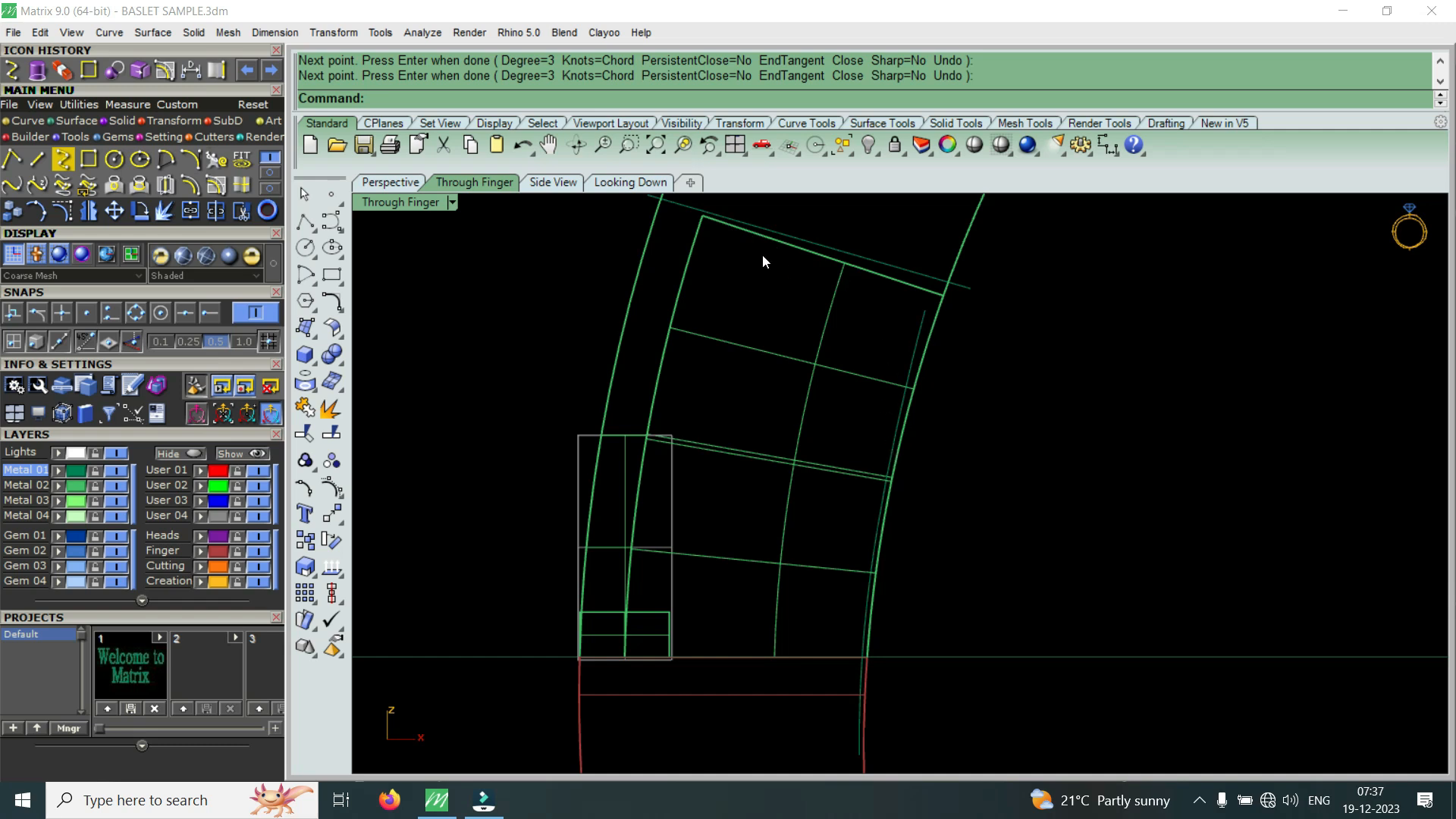
pyautogui.scroll(-3, 857, 412)
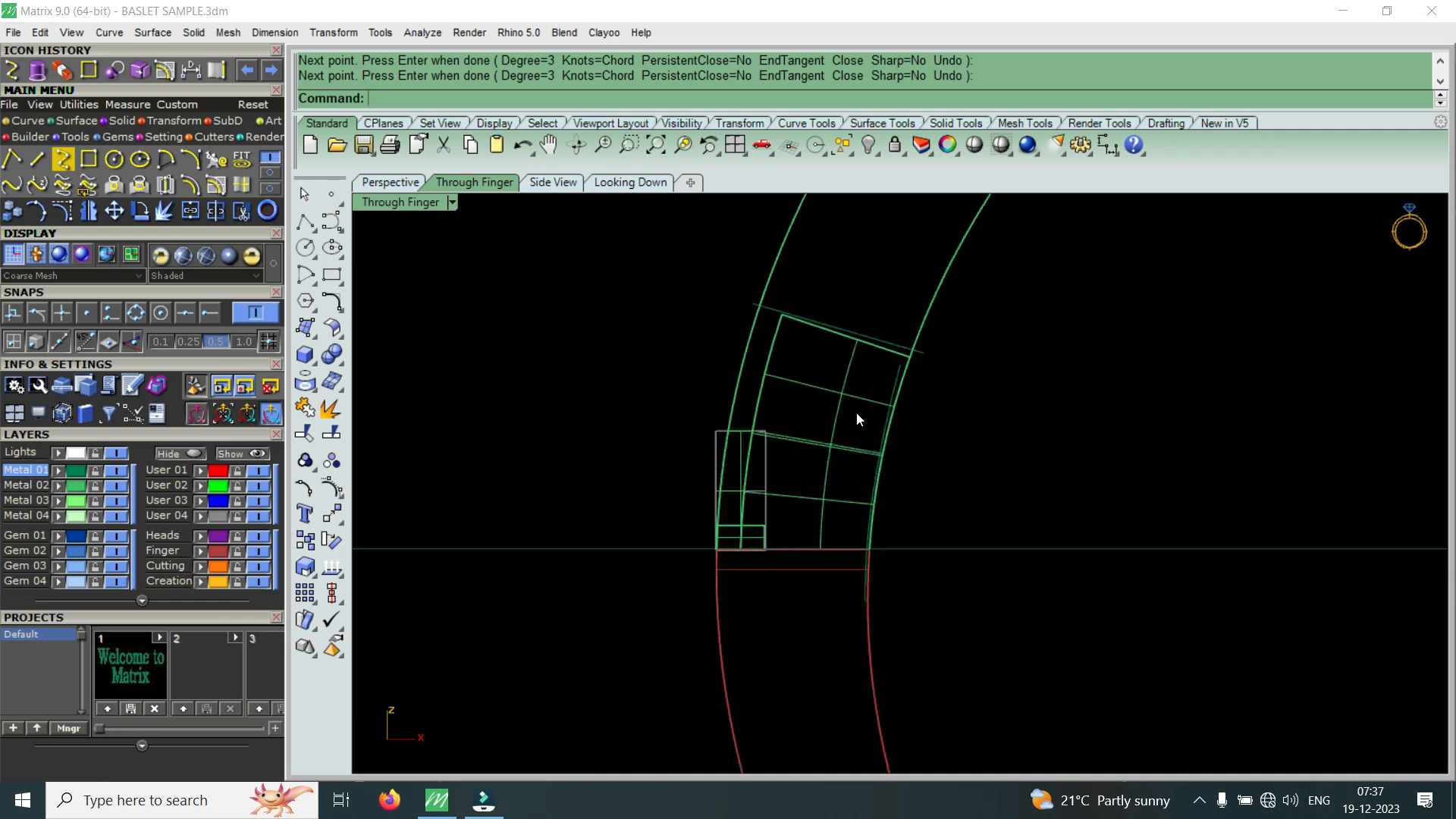
pyautogui.scroll(3, 898, 352)
pyautogui.scroll(-3, 921, 364)
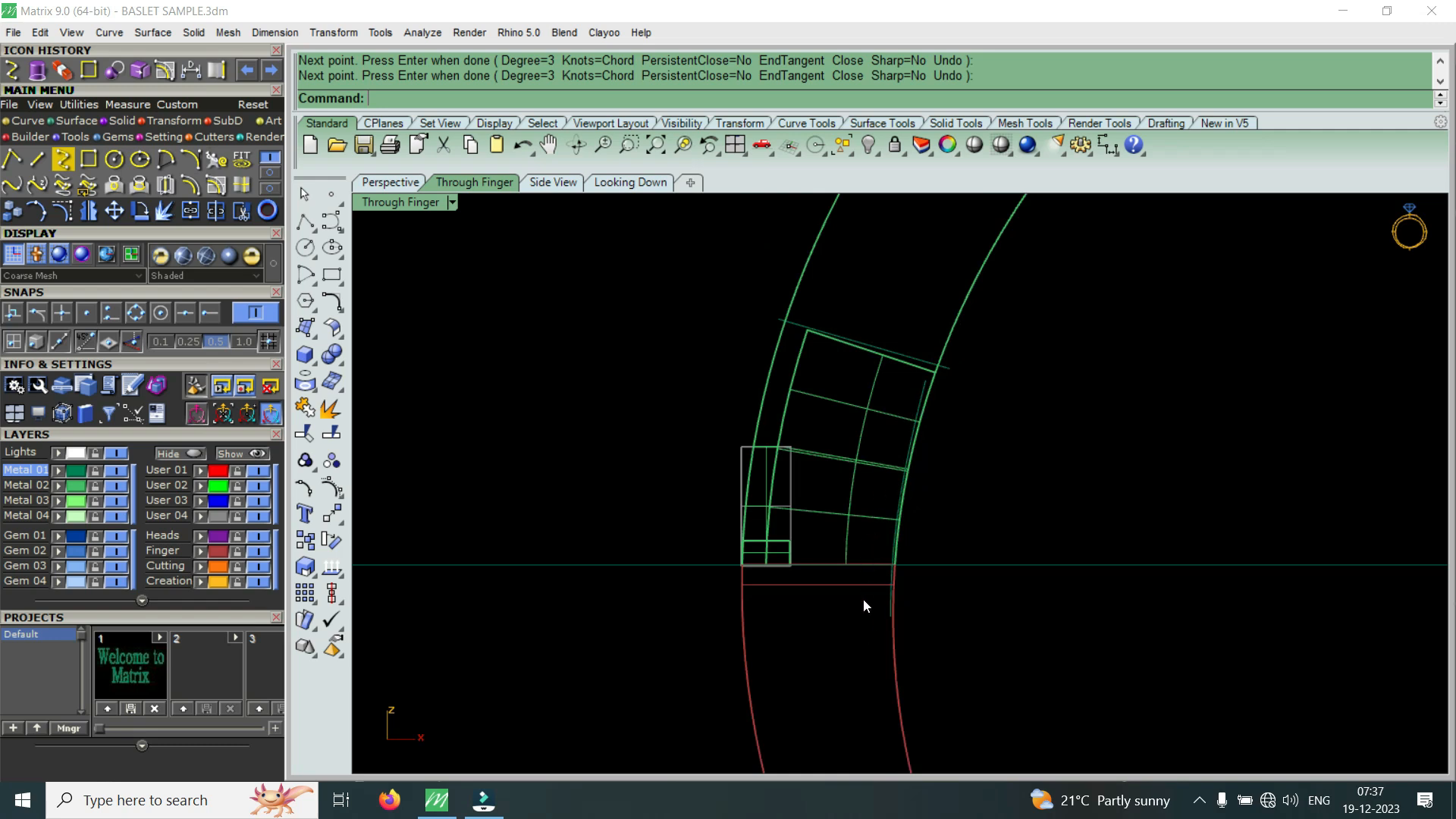
pyautogui.scroll(4, 945, 367)
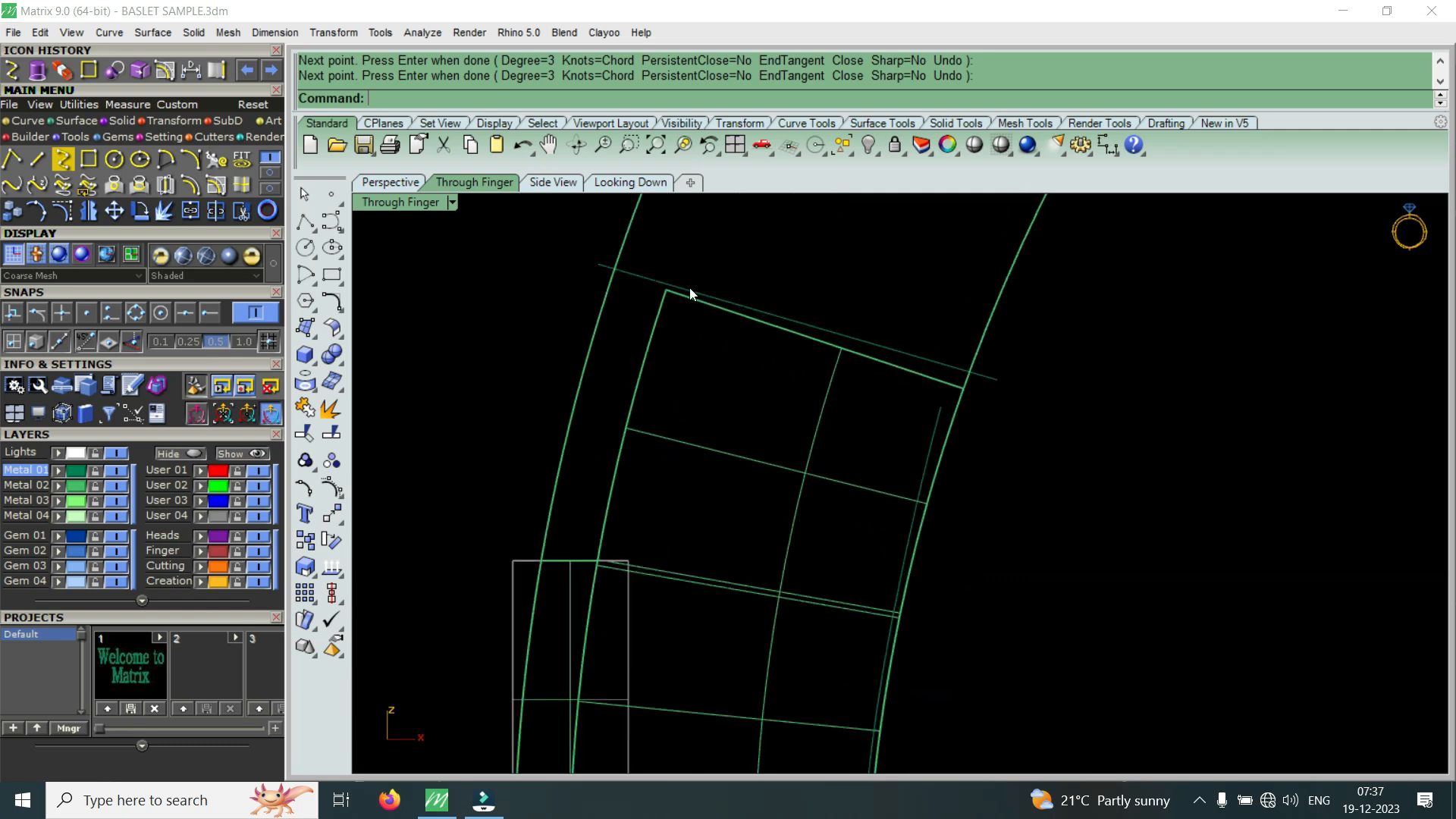
pyautogui.scroll(2, 948, 406)
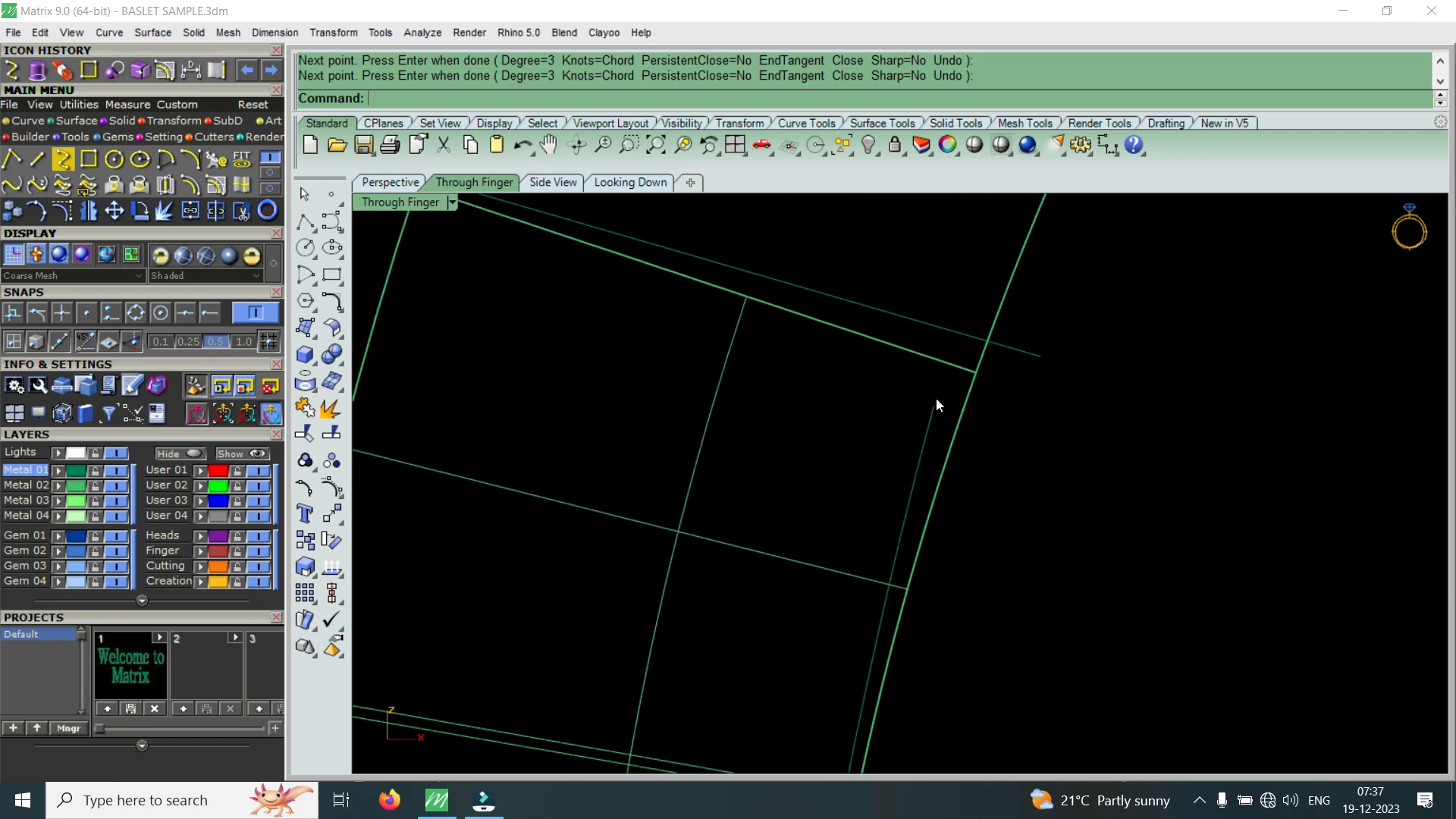
pyautogui.scroll(-5, 942, 405)
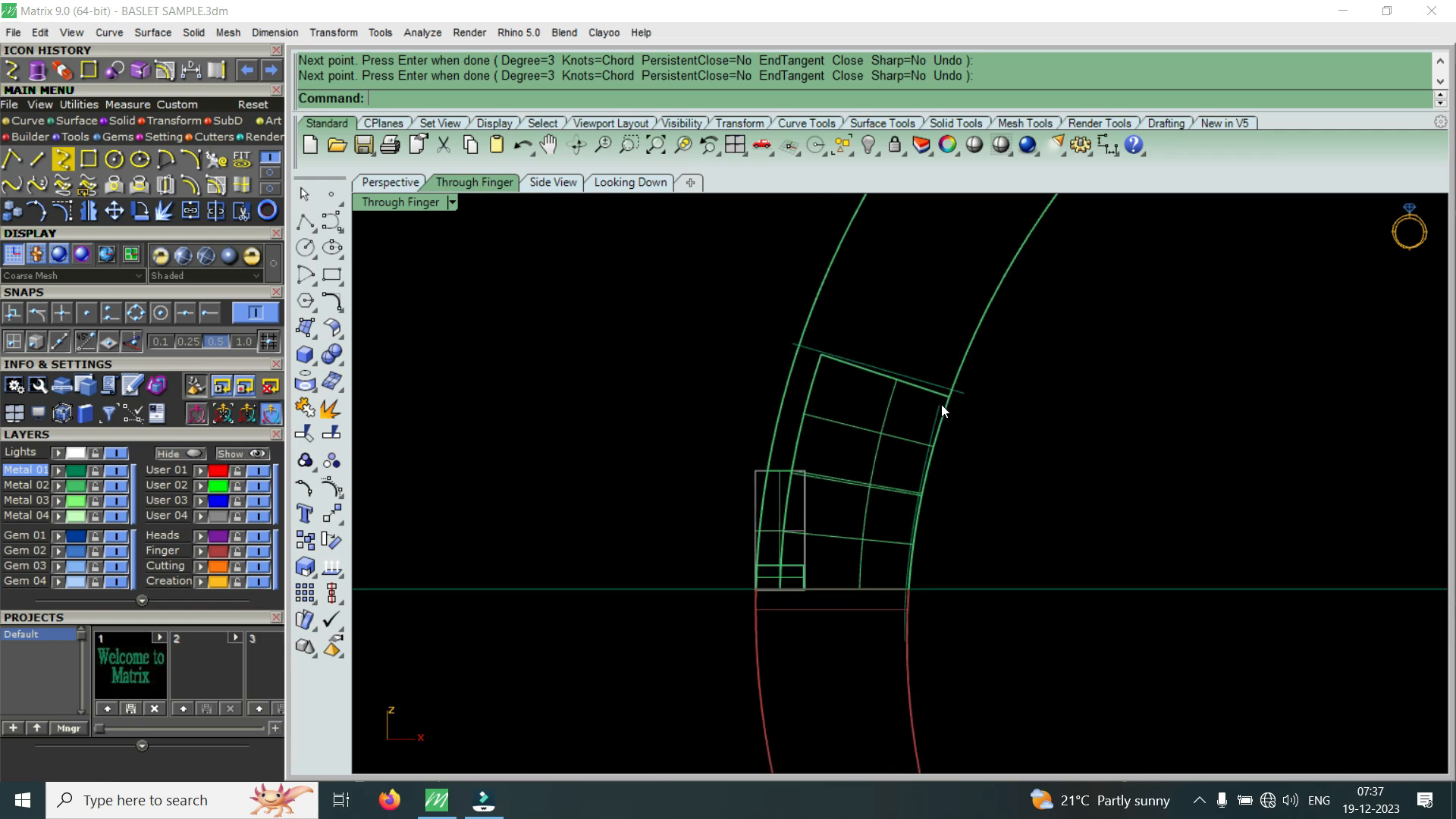
pyautogui.scroll(4, 943, 375)
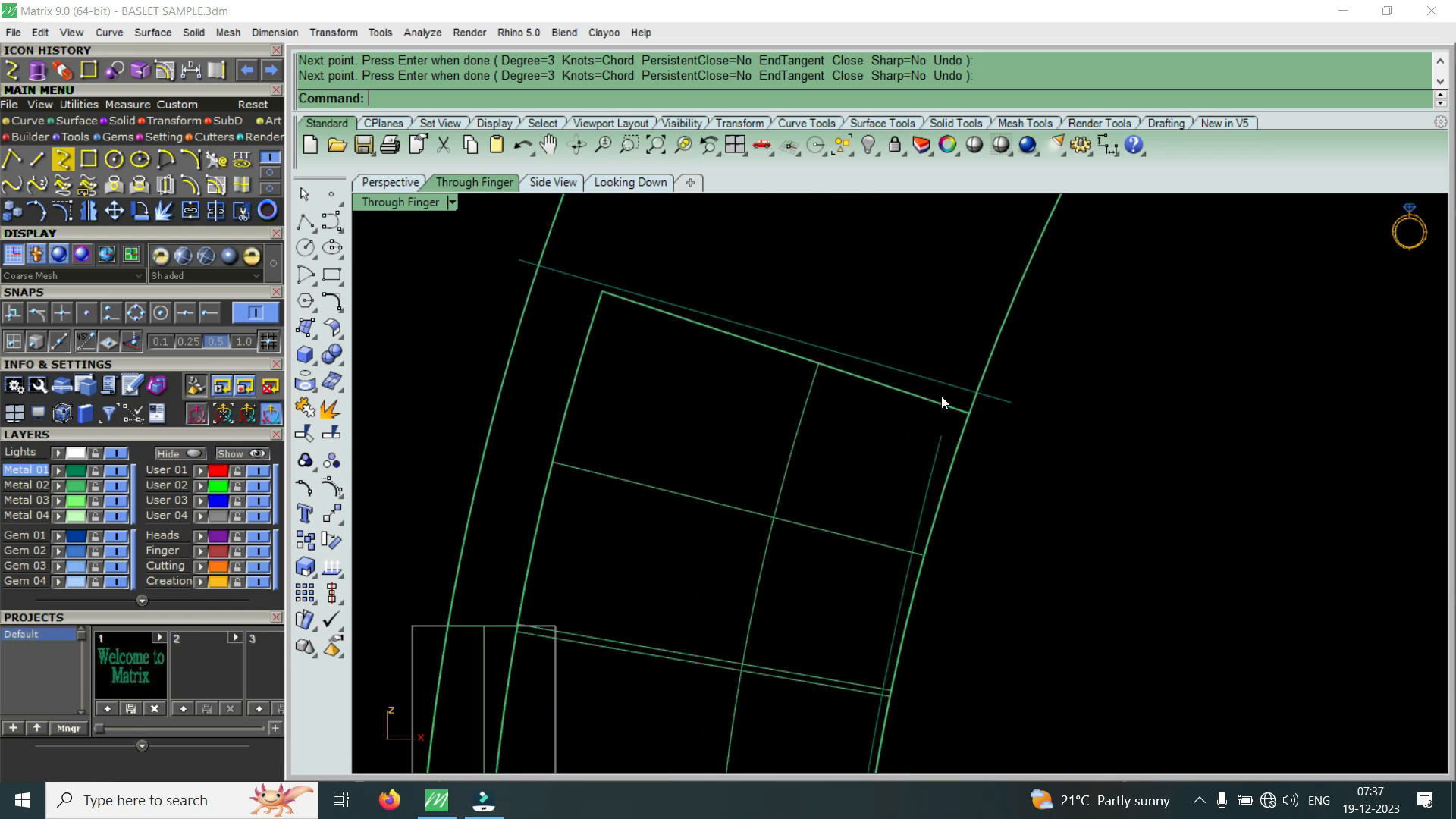
pyautogui.click(935, 379)
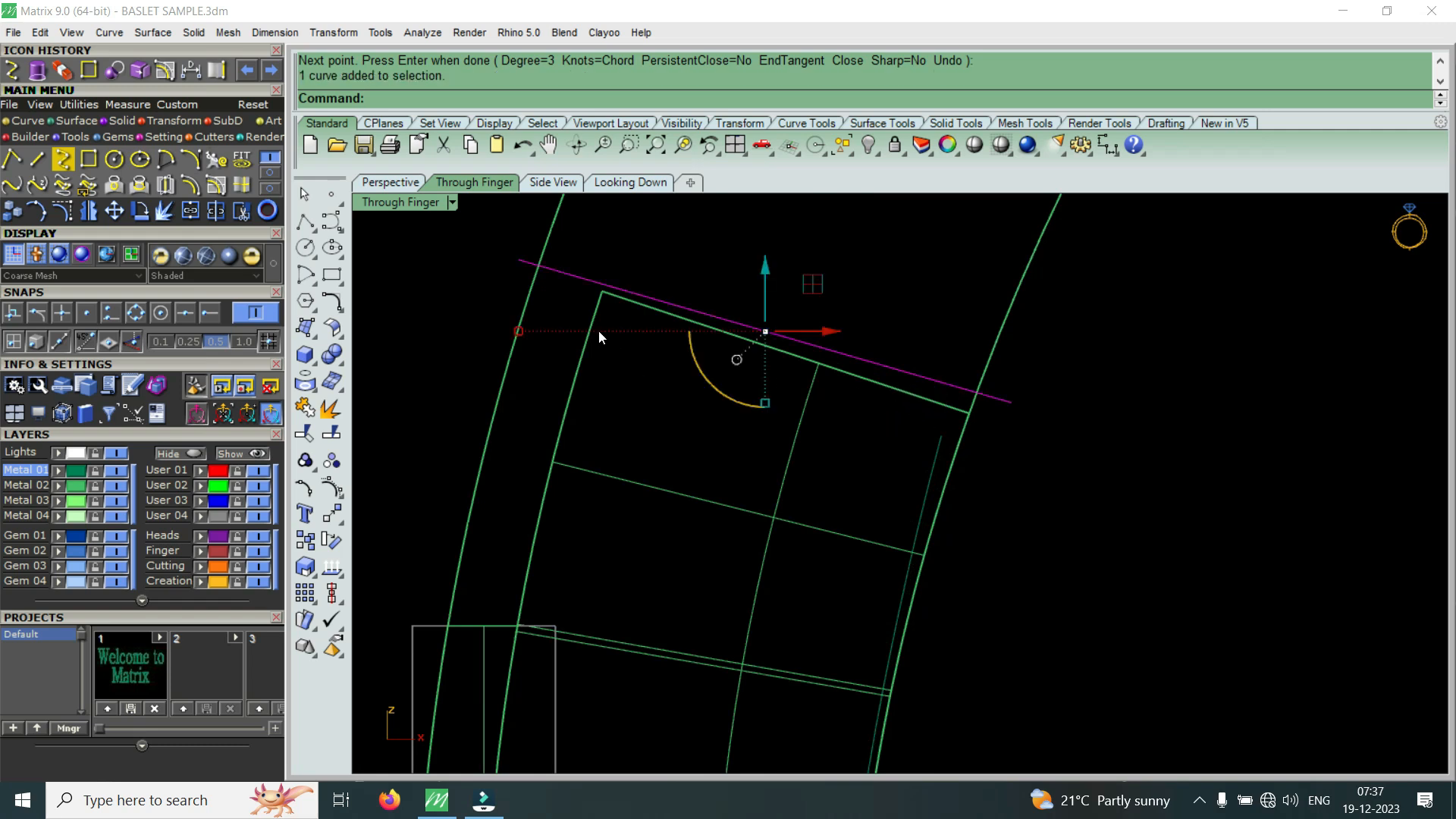
pyautogui.scroll(-5, 959, 429)
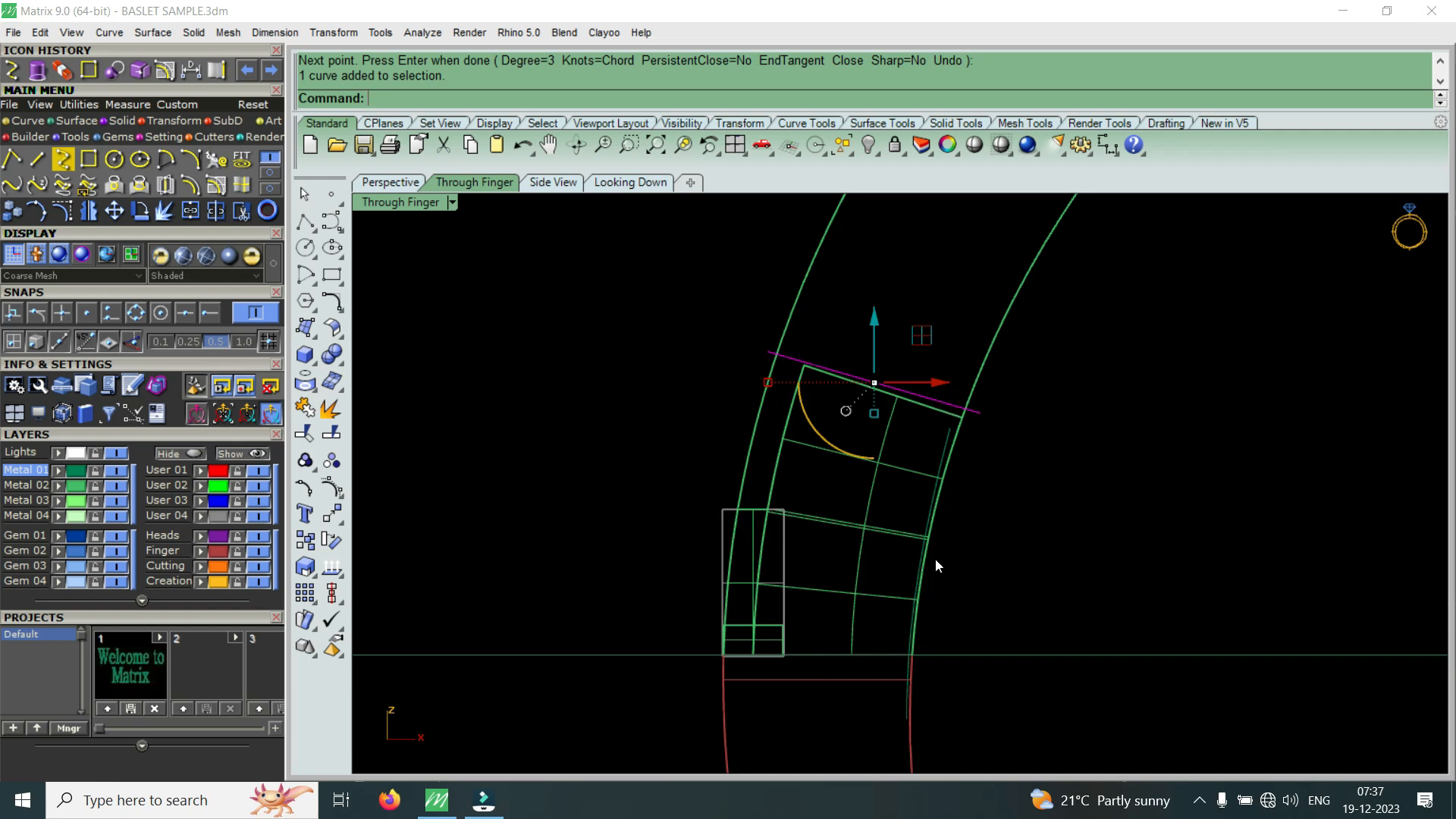
pyautogui.press('Delete')
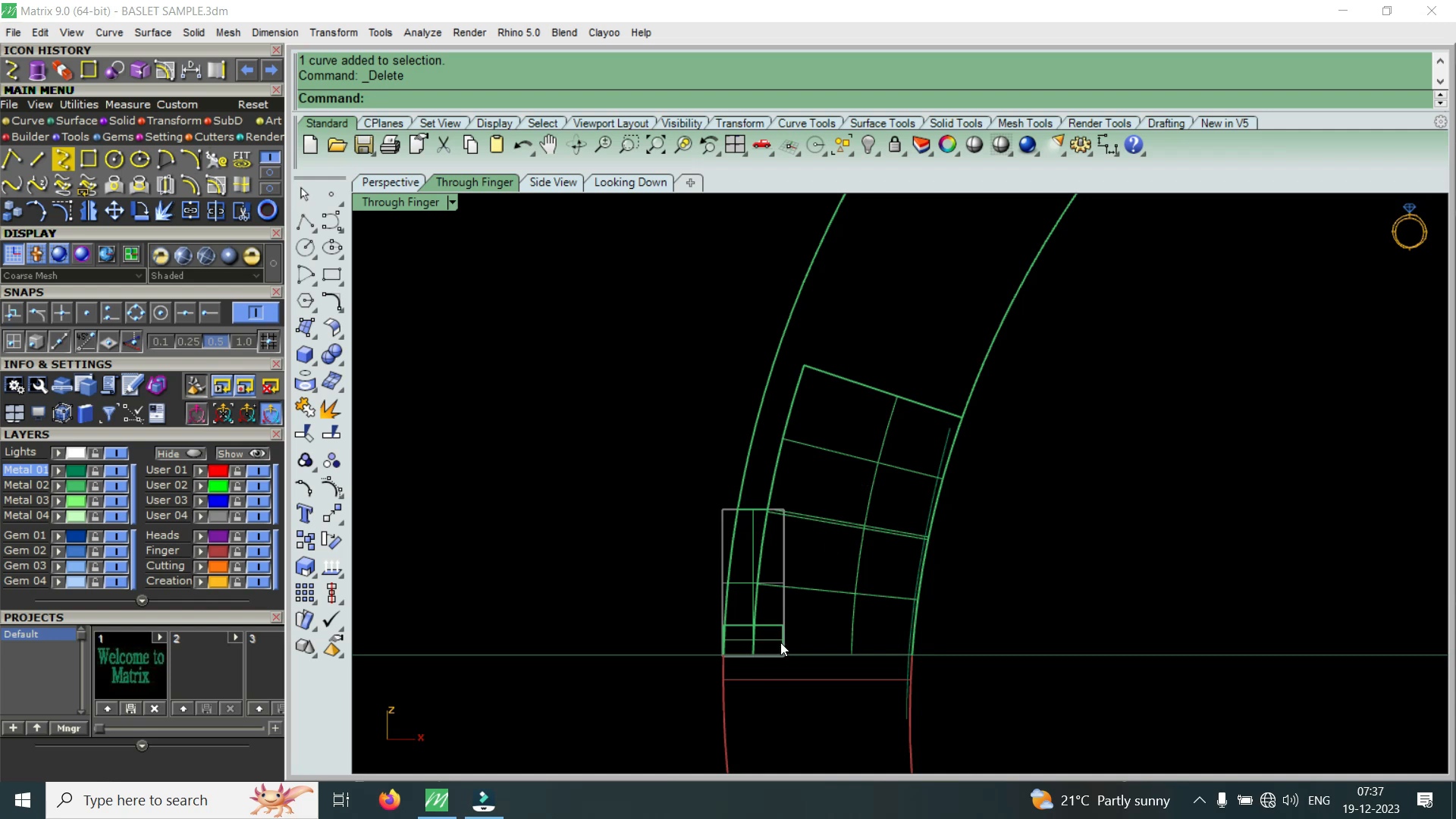
# - Draw a four-point interpolated curve from the first curve's upper end, bending across the hollow down to the small green block at the joint
pyautogui.scroll(3, 780, 643)
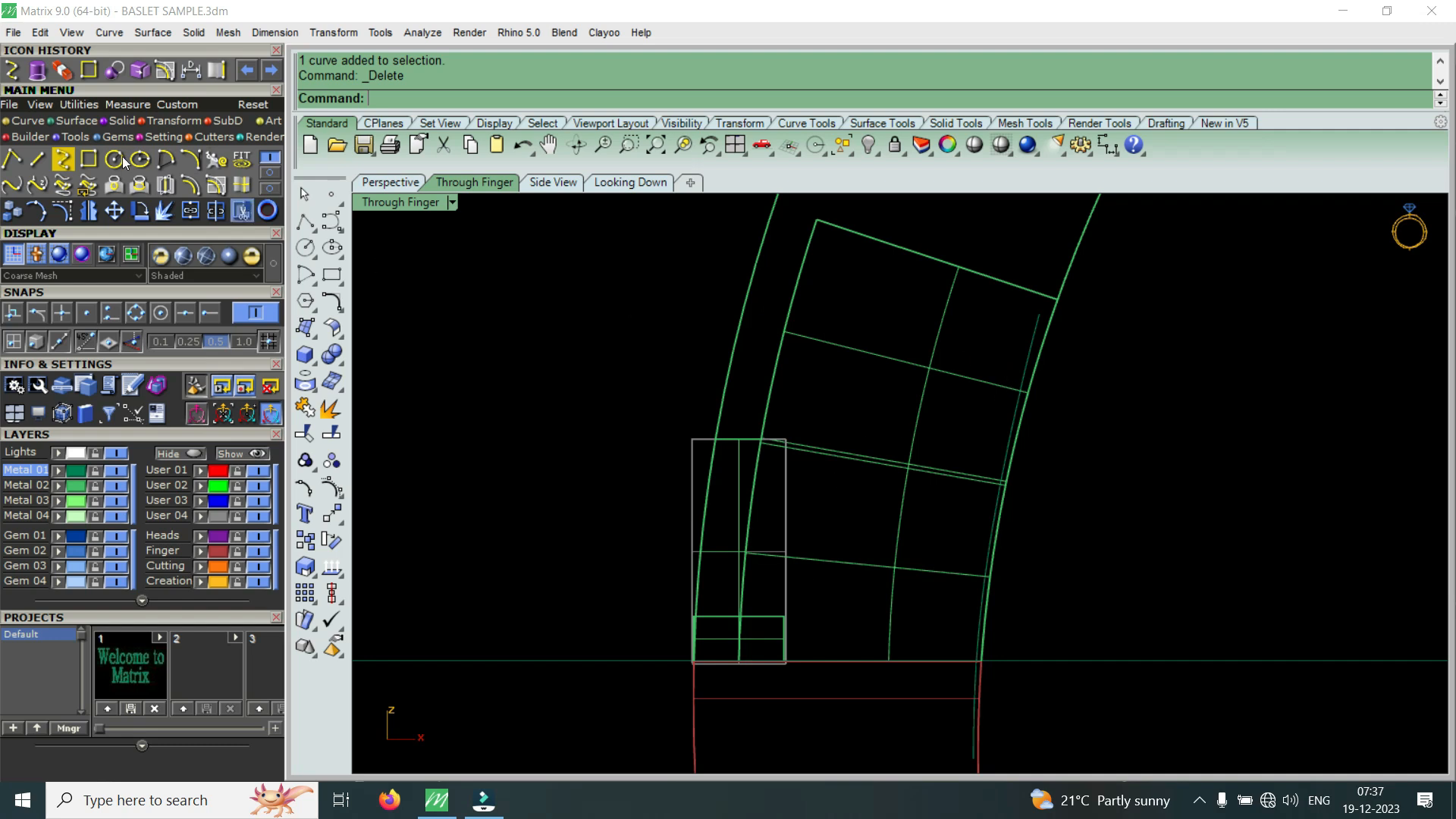
pyautogui.click(13, 71)
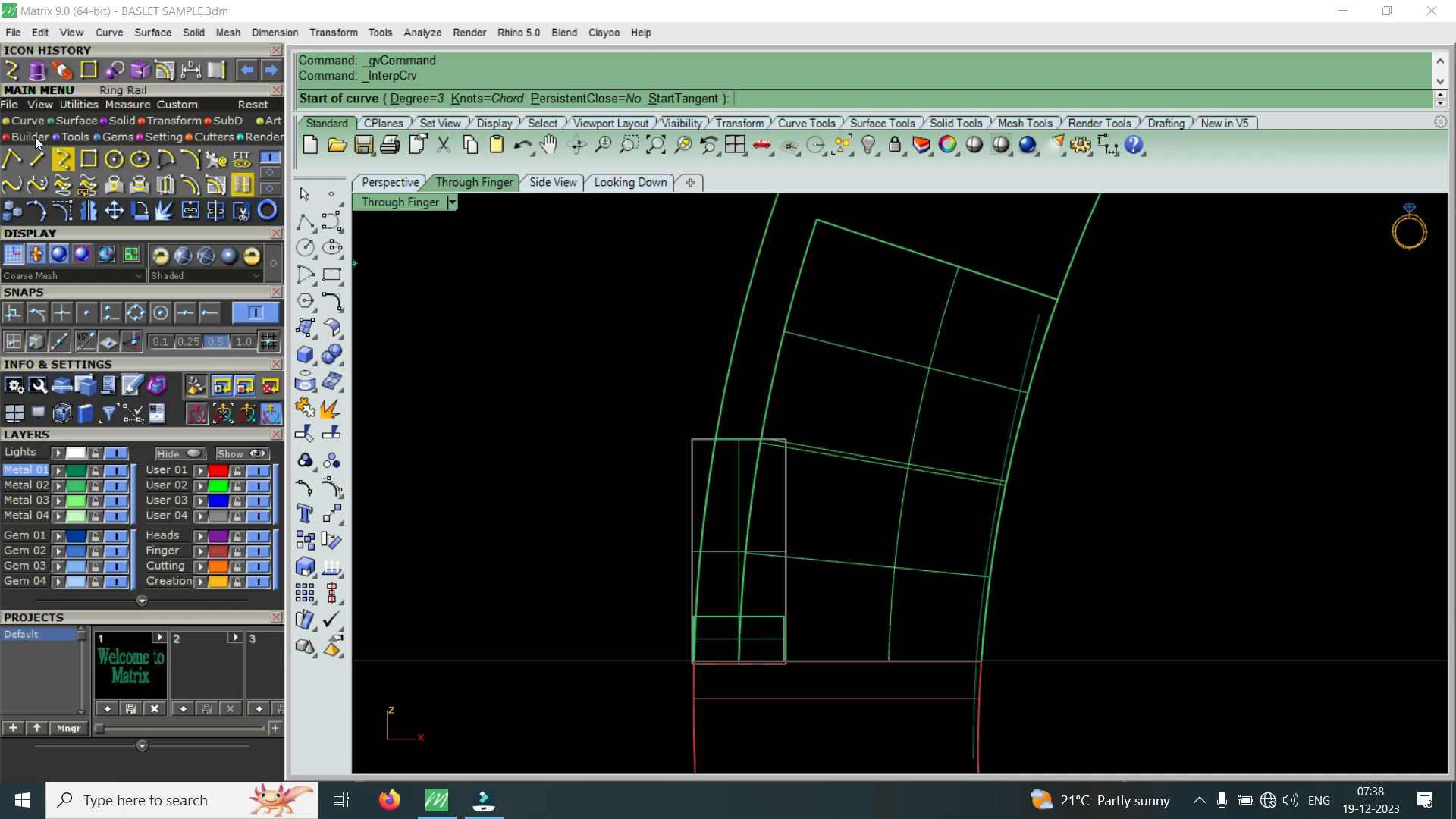
pyautogui.click(14, 71)
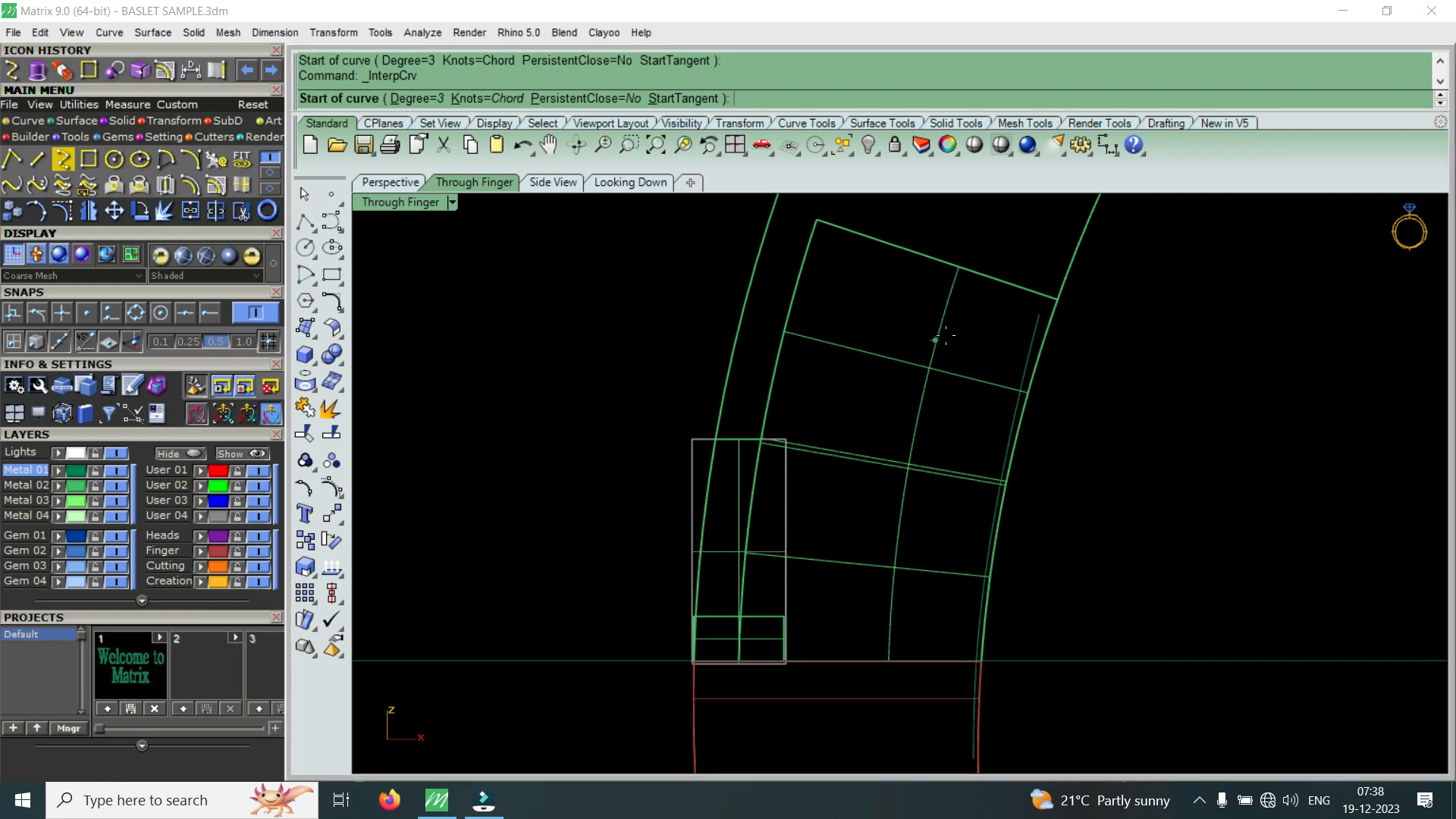
pyautogui.click(210, 313)
pyautogui.click(1039, 313)
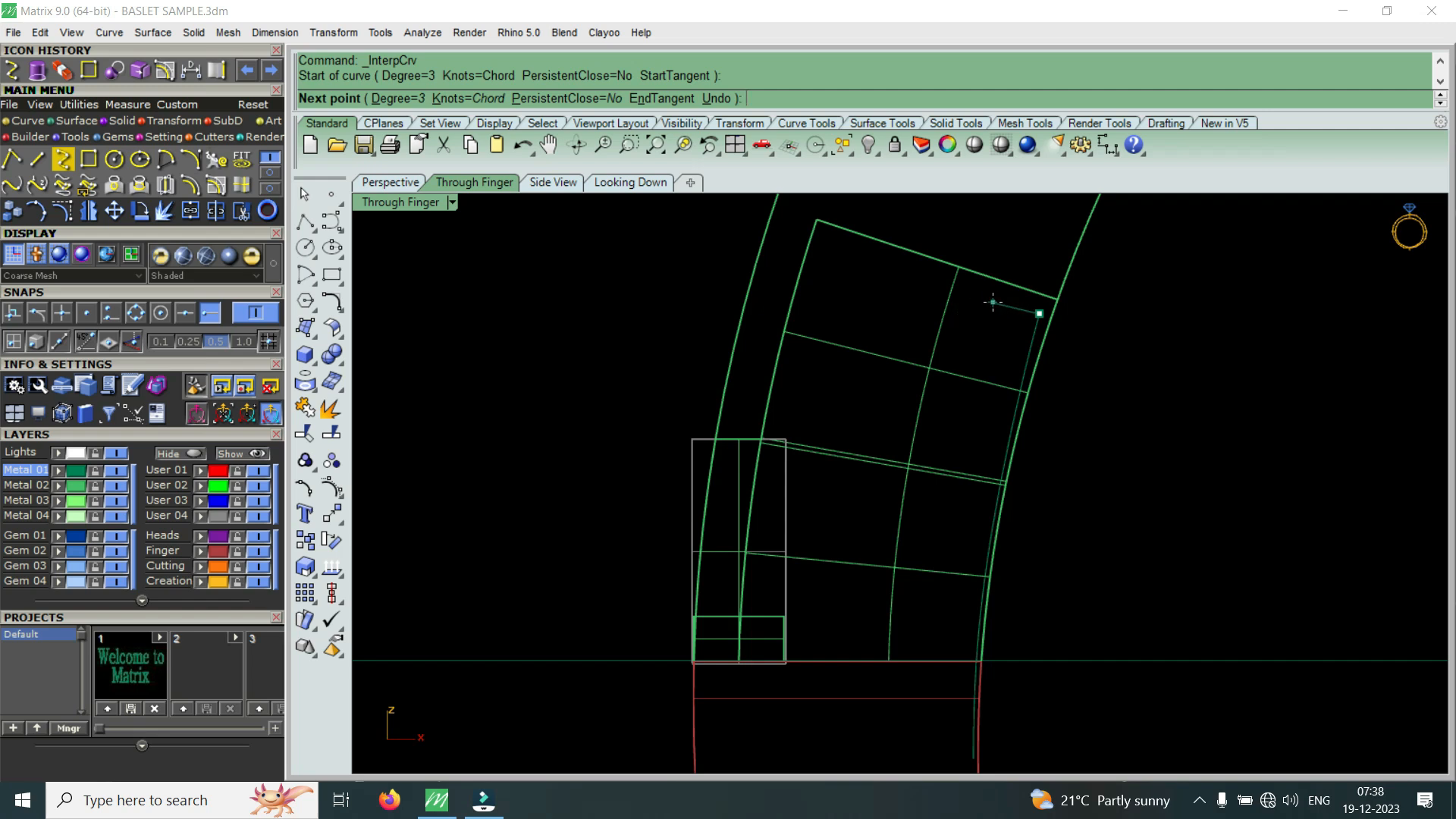
pyautogui.click(992, 313)
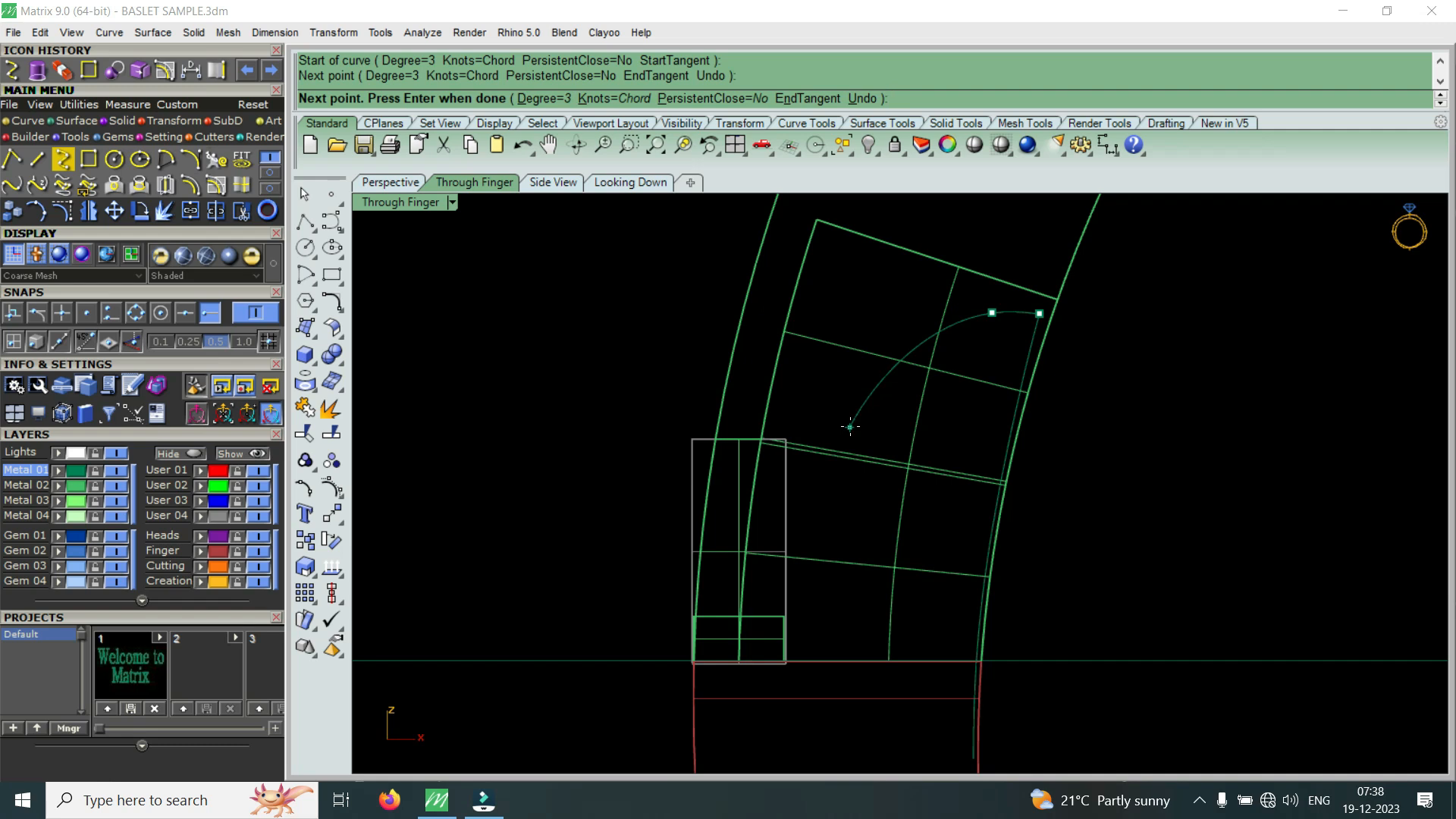
pyautogui.click(851, 427)
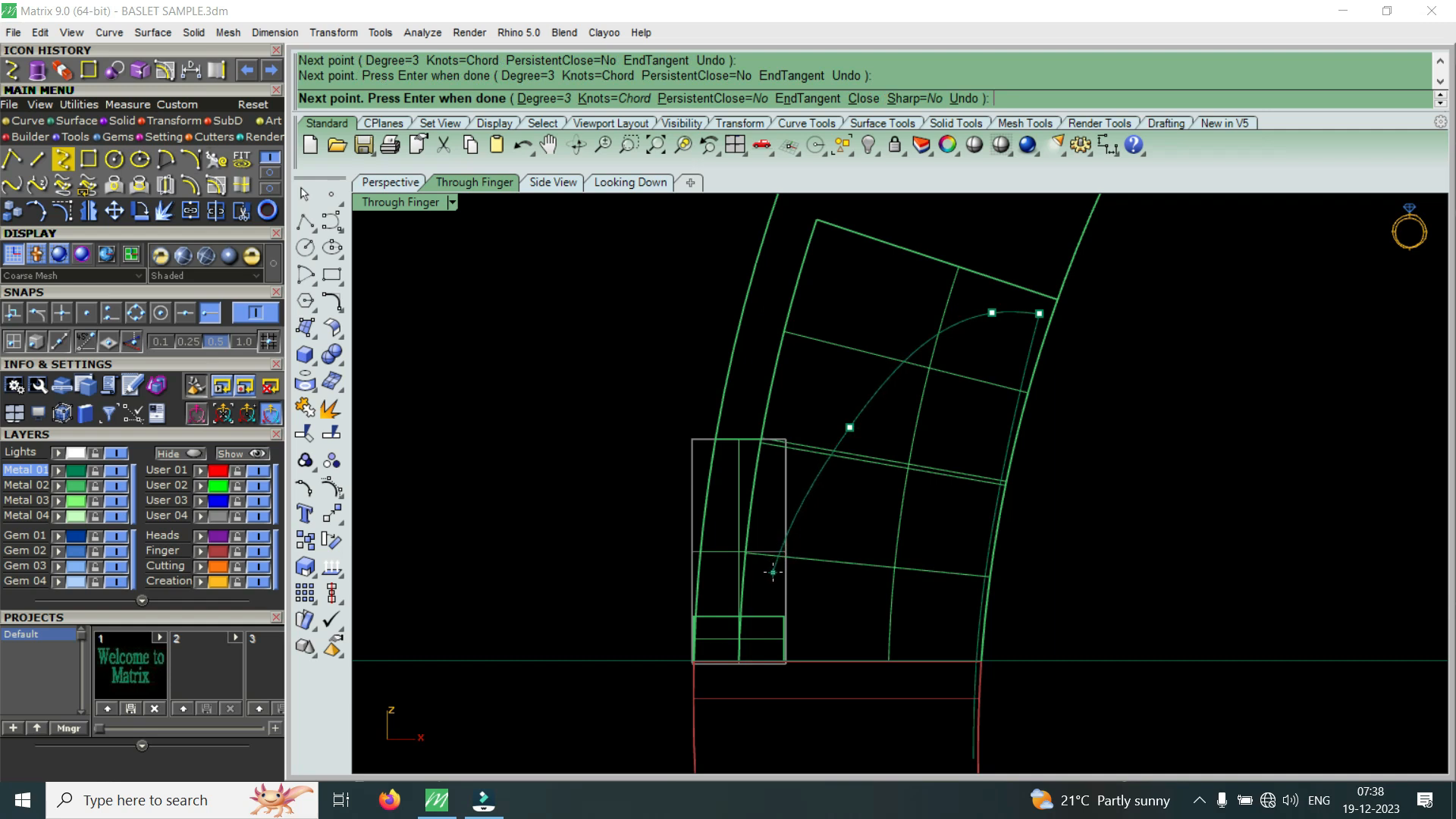
pyautogui.scroll(5, 750, 596)
pyautogui.click(742, 620)
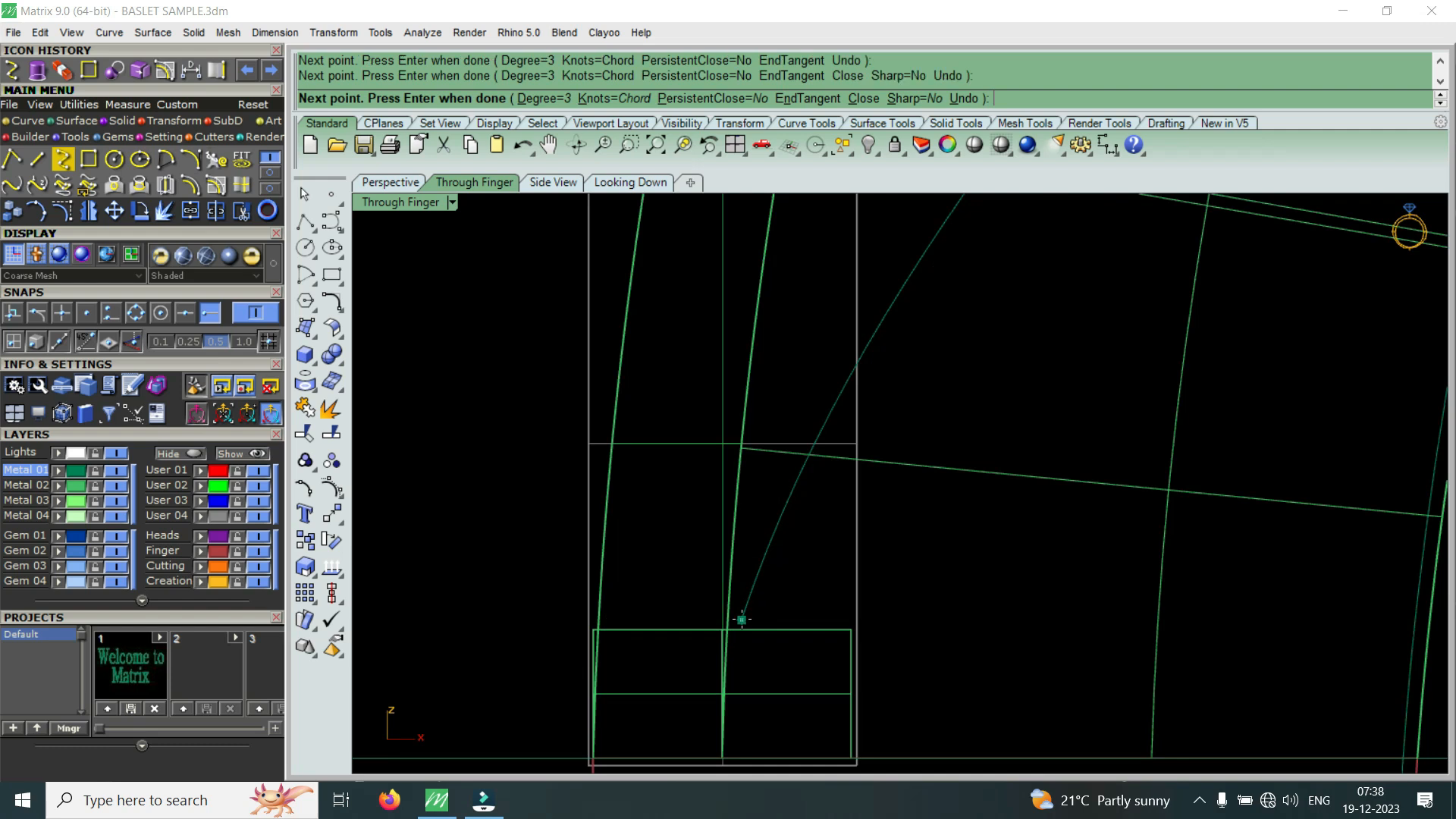
pyautogui.press('Return')
pyautogui.scroll(-4, 743, 621)
# - Turn on the bent curve's control points and shift two of its middle points toward the band's outer edge
pyautogui.click(839, 466)
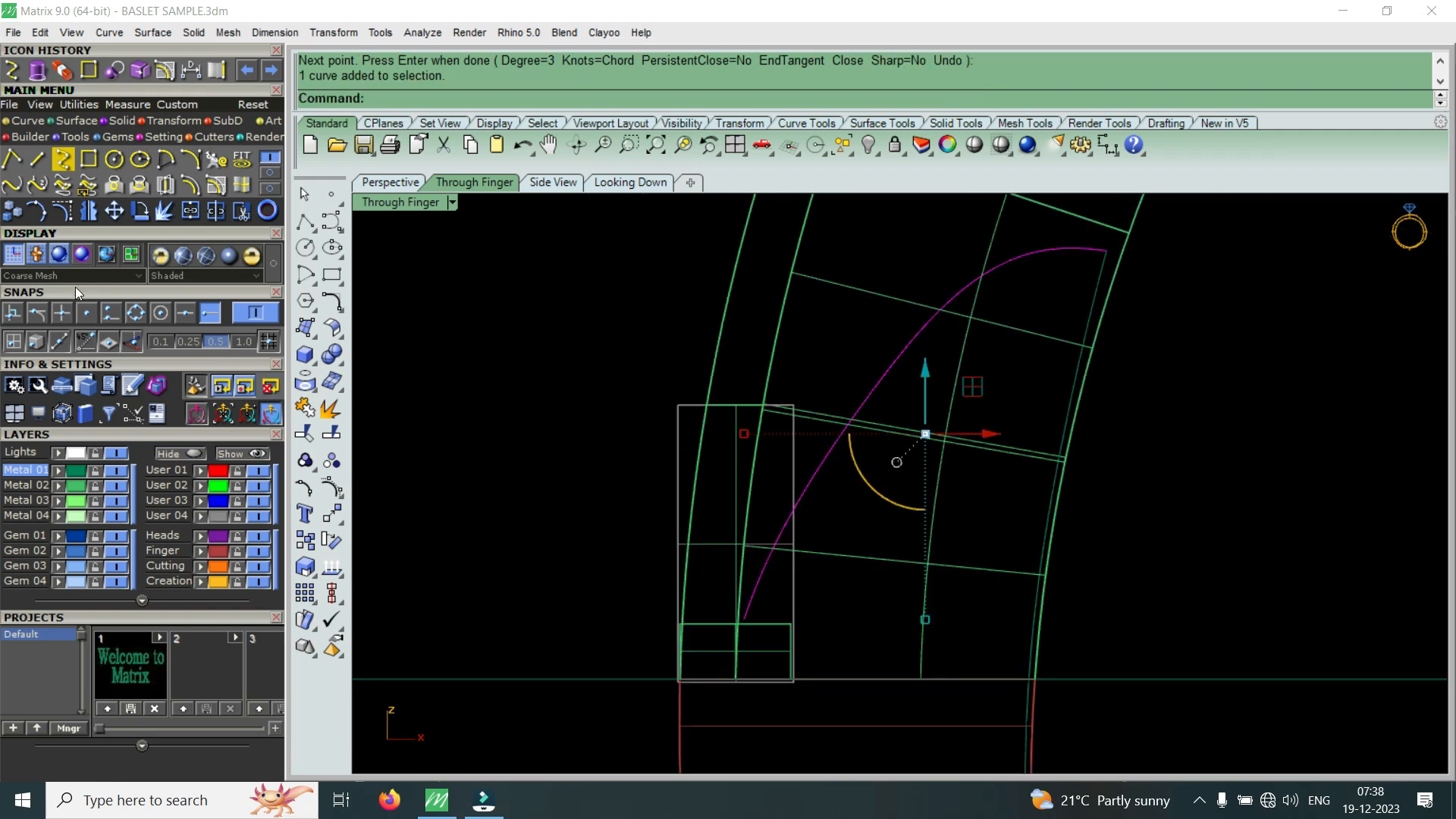
pyautogui.click(65, 220)
pyautogui.scroll(2, 851, 427)
pyautogui.click(872, 418)
pyautogui.moveTo(937, 429); pyautogui.dragTo(885, 437)
pyautogui.scroll(-4, 885, 437)
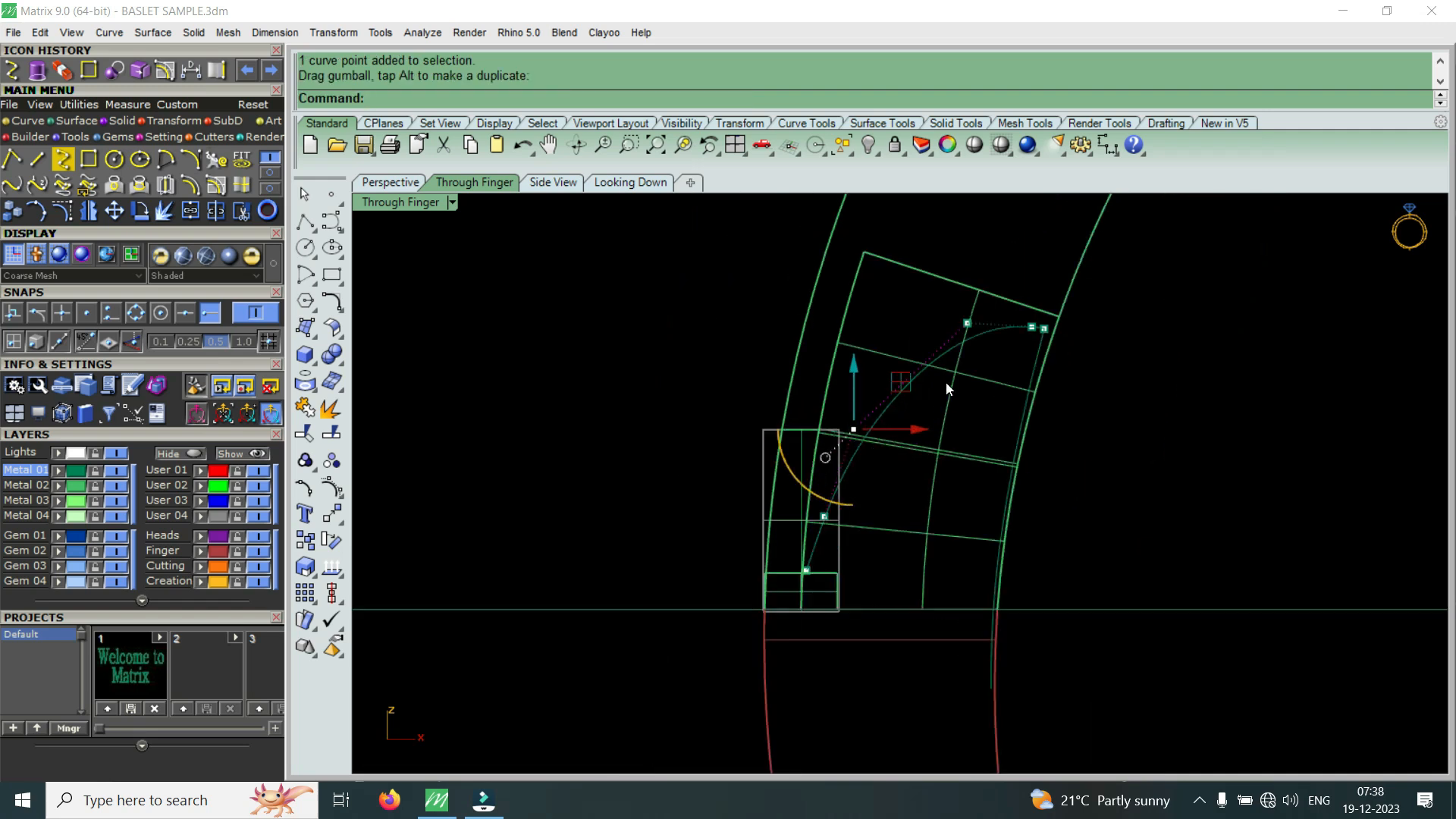
pyautogui.scroll(4, 945, 326)
pyautogui.moveTo(921, 304); pyautogui.dragTo(1007, 400)
pyautogui.moveTo(1015, 339); pyautogui.dragTo(995, 340)
pyautogui.scroll(-4, 995, 341)
# - Move the bent curve's lowest two control points toward the finger side and lower its end point to the small block's top edge
pyautogui.scroll(6, 867, 577)
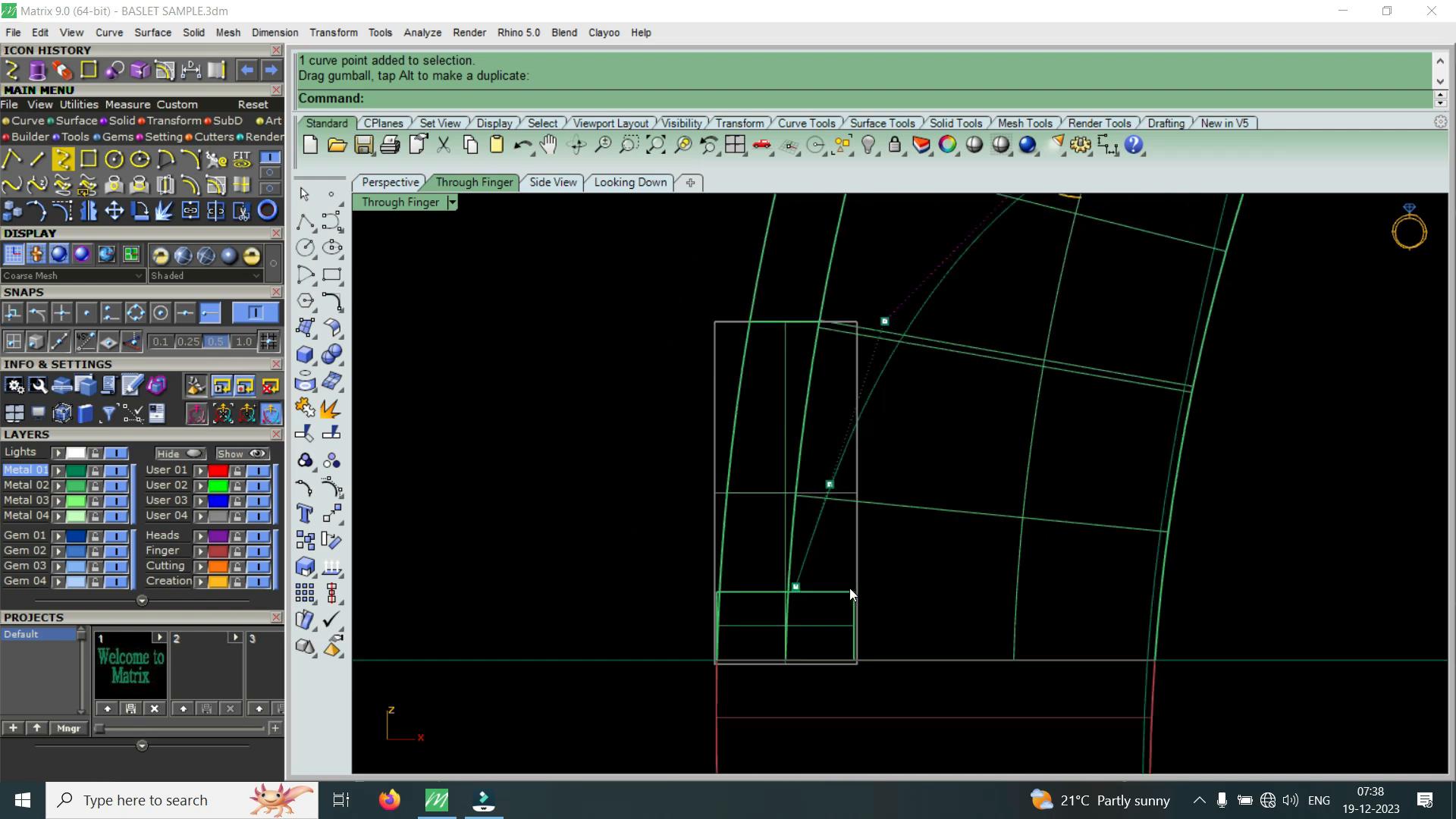
pyautogui.moveTo(726, 560); pyautogui.dragTo(910, 593)
pyautogui.scroll(-2, 868, 540)
pyautogui.scroll(2, 865, 550)
pyautogui.scroll(-2, 911, 588)
pyautogui.moveTo(863, 467); pyautogui.dragTo(956, 497)
pyautogui.scroll(-2, 954, 498)
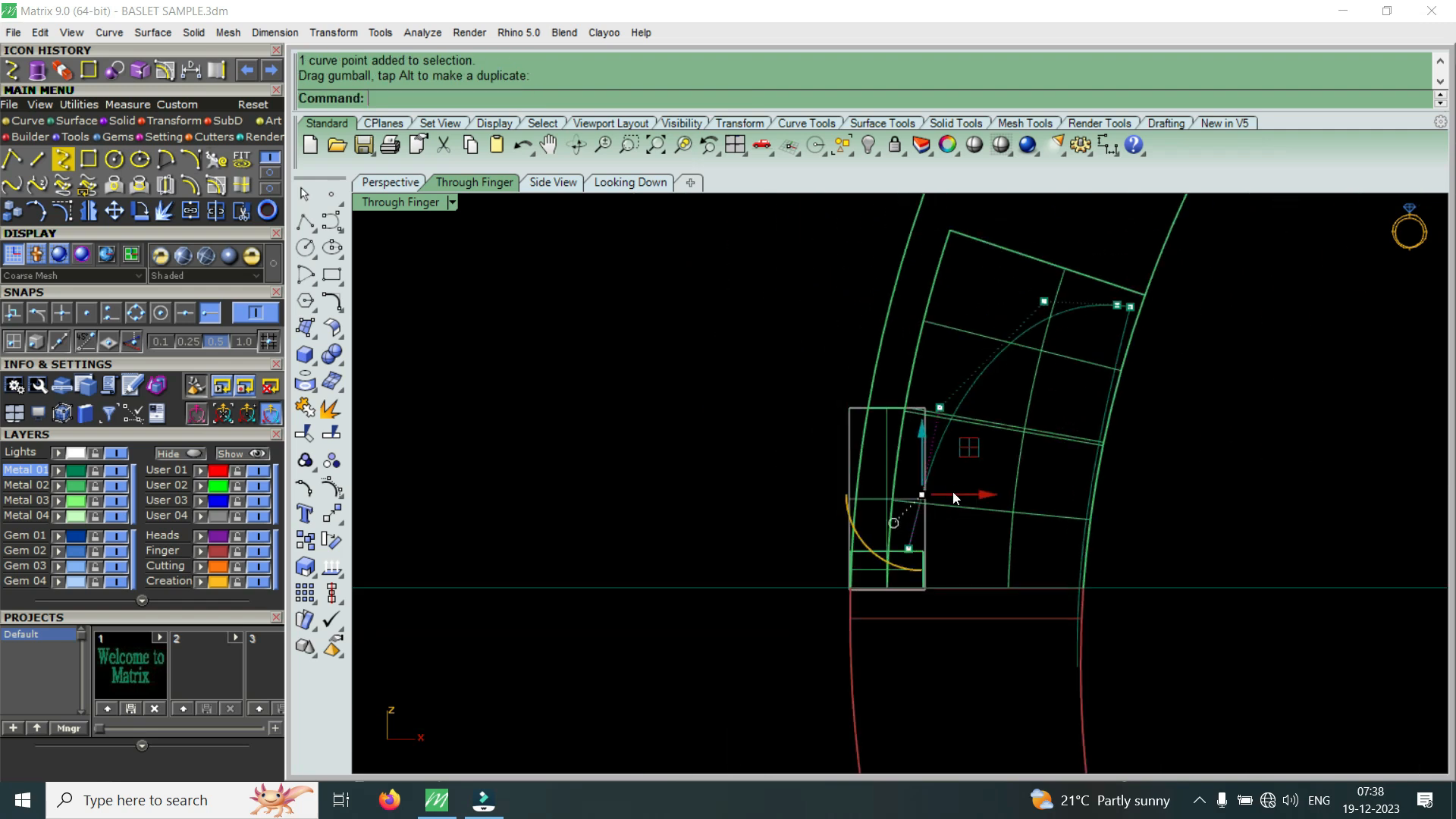
pyautogui.scroll(5, 970, 533)
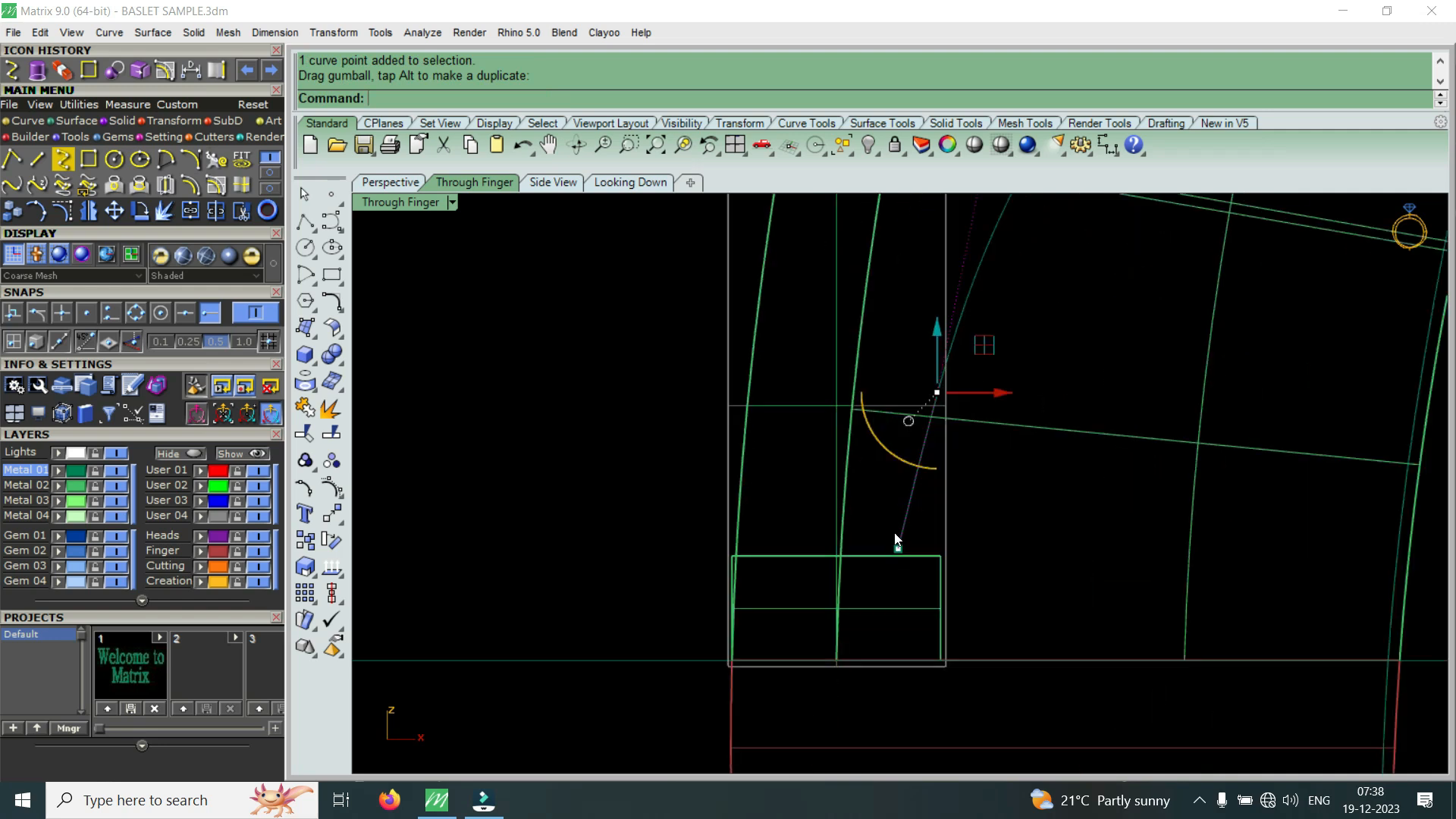
pyautogui.click(908, 562)
pyautogui.moveTo(967, 562); pyautogui.dragTo(1021, 573)
pyautogui.moveTo(963, 499); pyautogui.dragTo(964, 517)
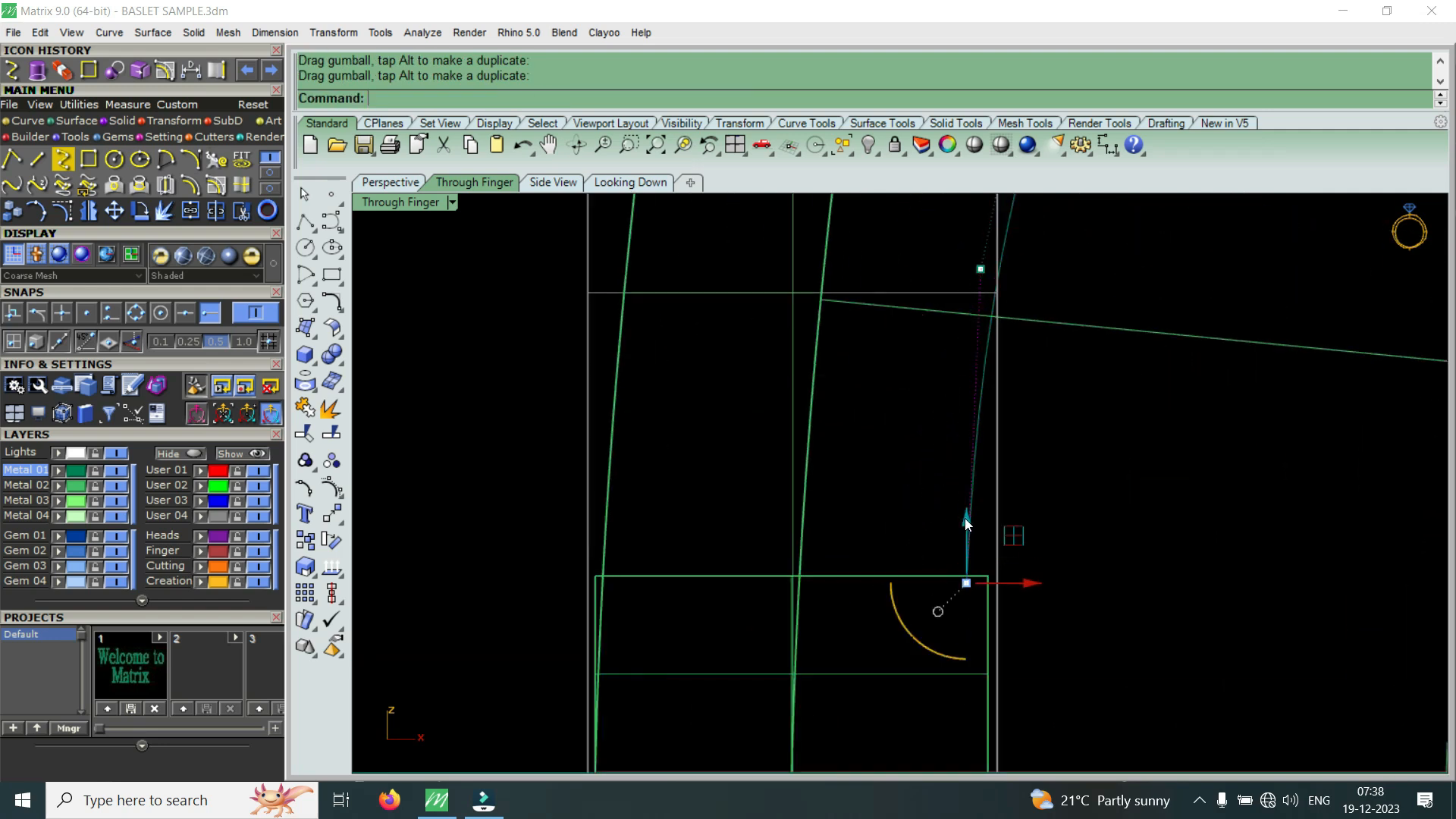
pyautogui.scroll(-3, 965, 517)
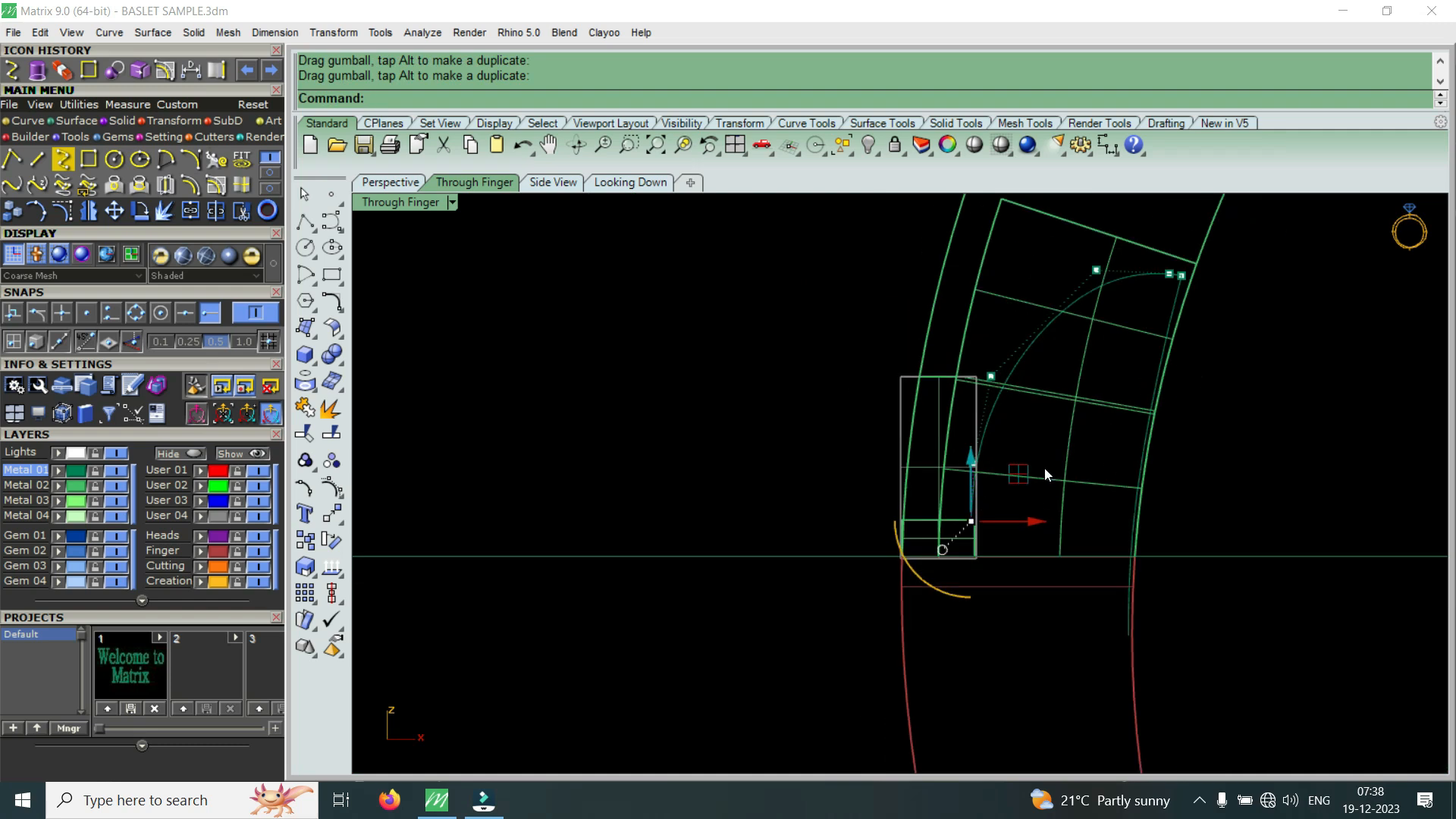
# - Nudge the bent curve's upper bend point and second-lowest point toward the band's outer edge, and hide the control points
pyautogui.scroll(1, 1072, 298)
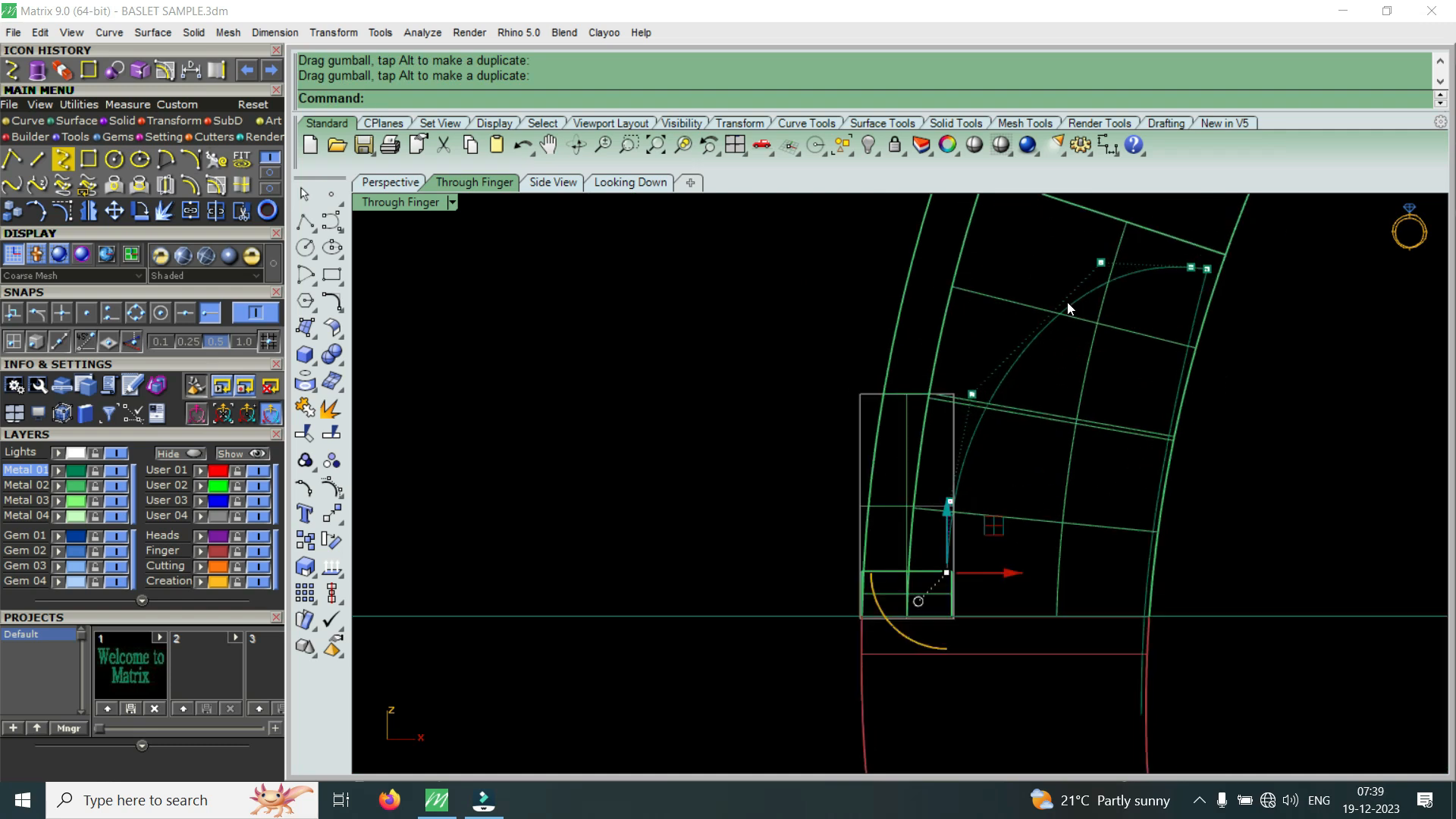
pyautogui.click(1101, 262)
pyautogui.moveTo(1149, 262); pyautogui.dragTo(1128, 273)
pyautogui.scroll(-2, 1021, 328)
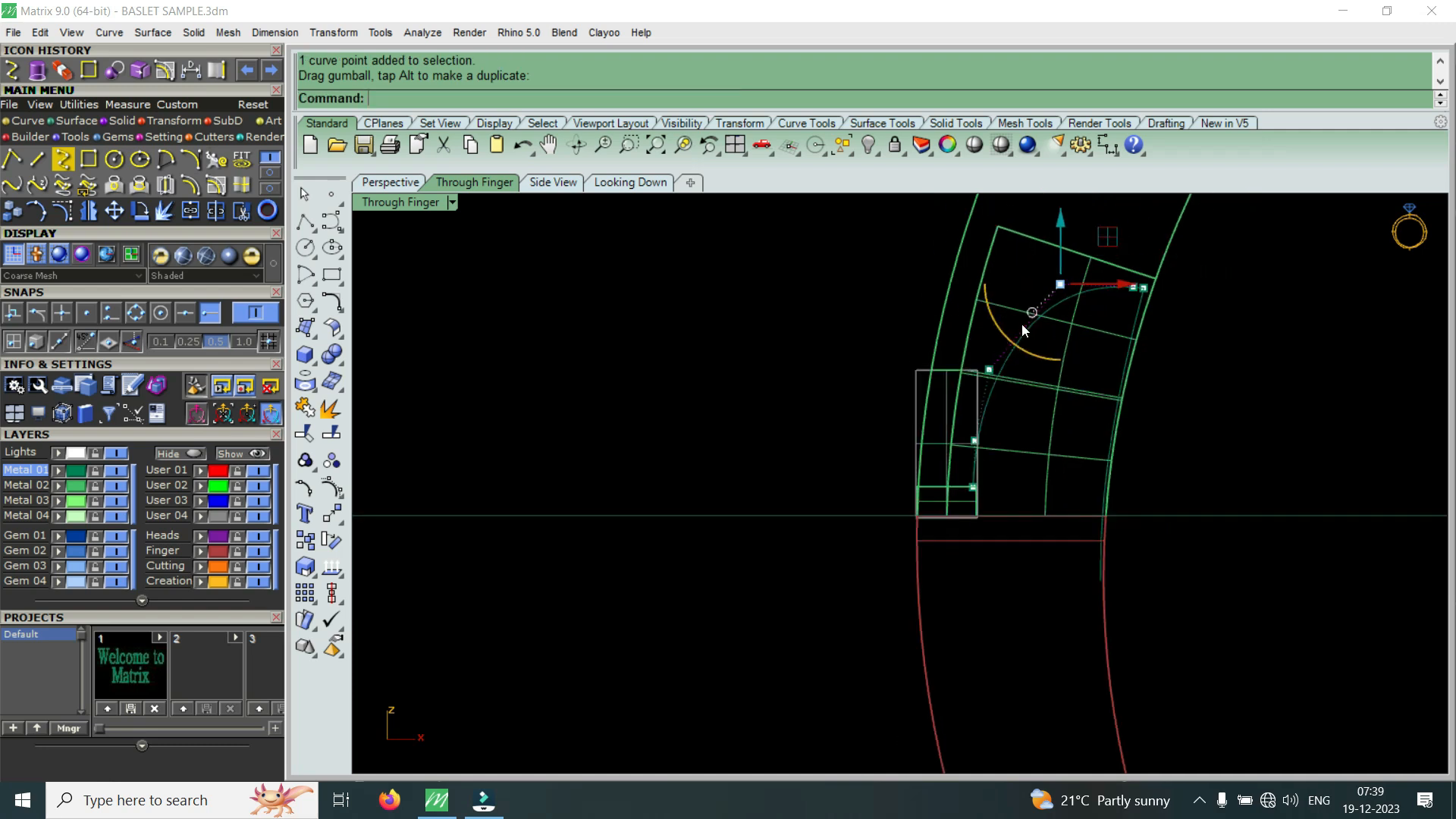
pyautogui.scroll(5, 986, 440)
pyautogui.click(955, 413)
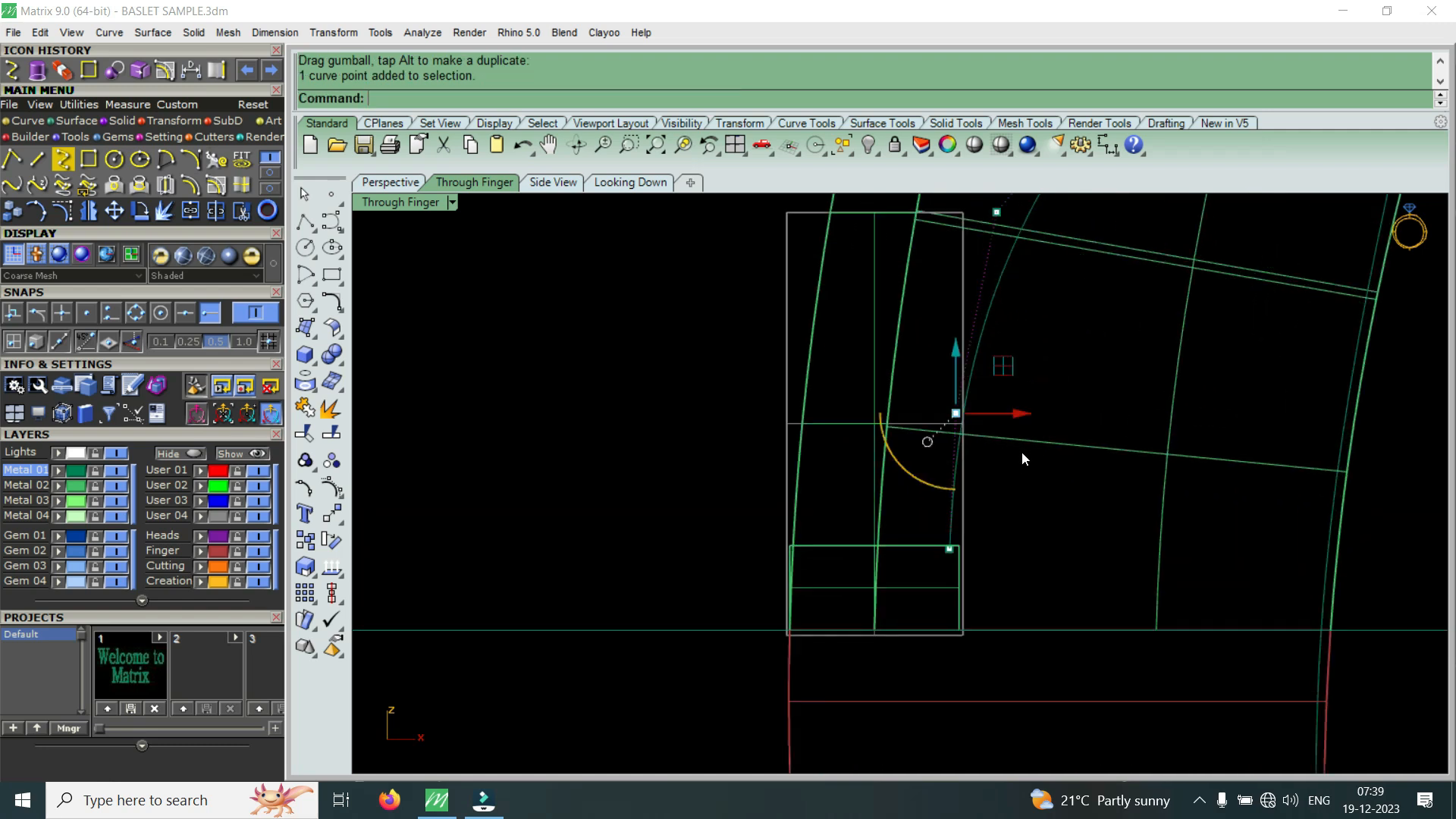
pyautogui.moveTo(1025, 414); pyautogui.dragTo(1021, 424)
pyautogui.scroll(-3, 1021, 425)
pyautogui.press('Escape')
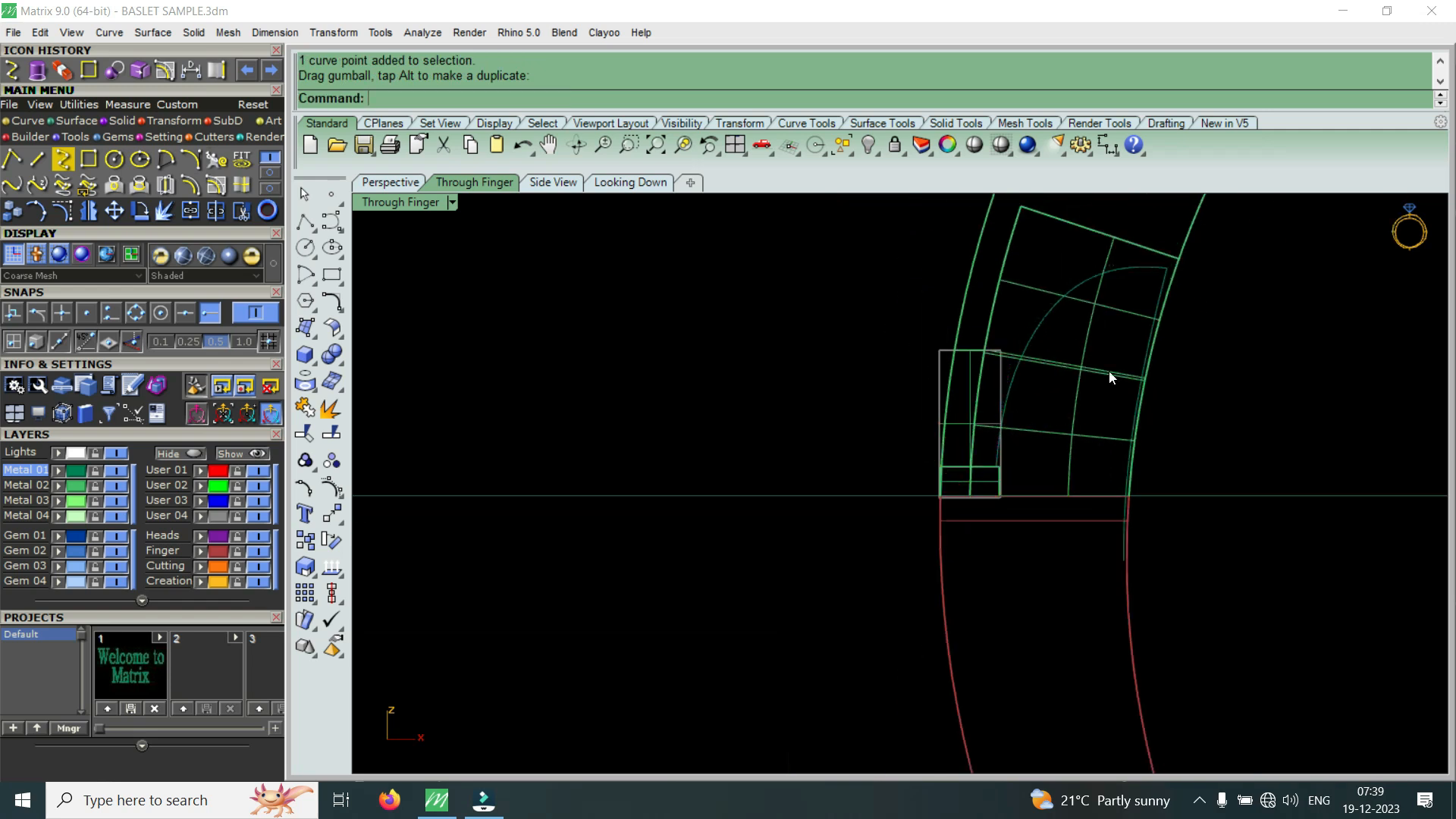
# - Raise the bent curve's lower end point to just above the small block's top edge, and hide the control points
pyautogui.scroll(2, 1157, 288)
pyautogui.scroll(4, 933, 579)
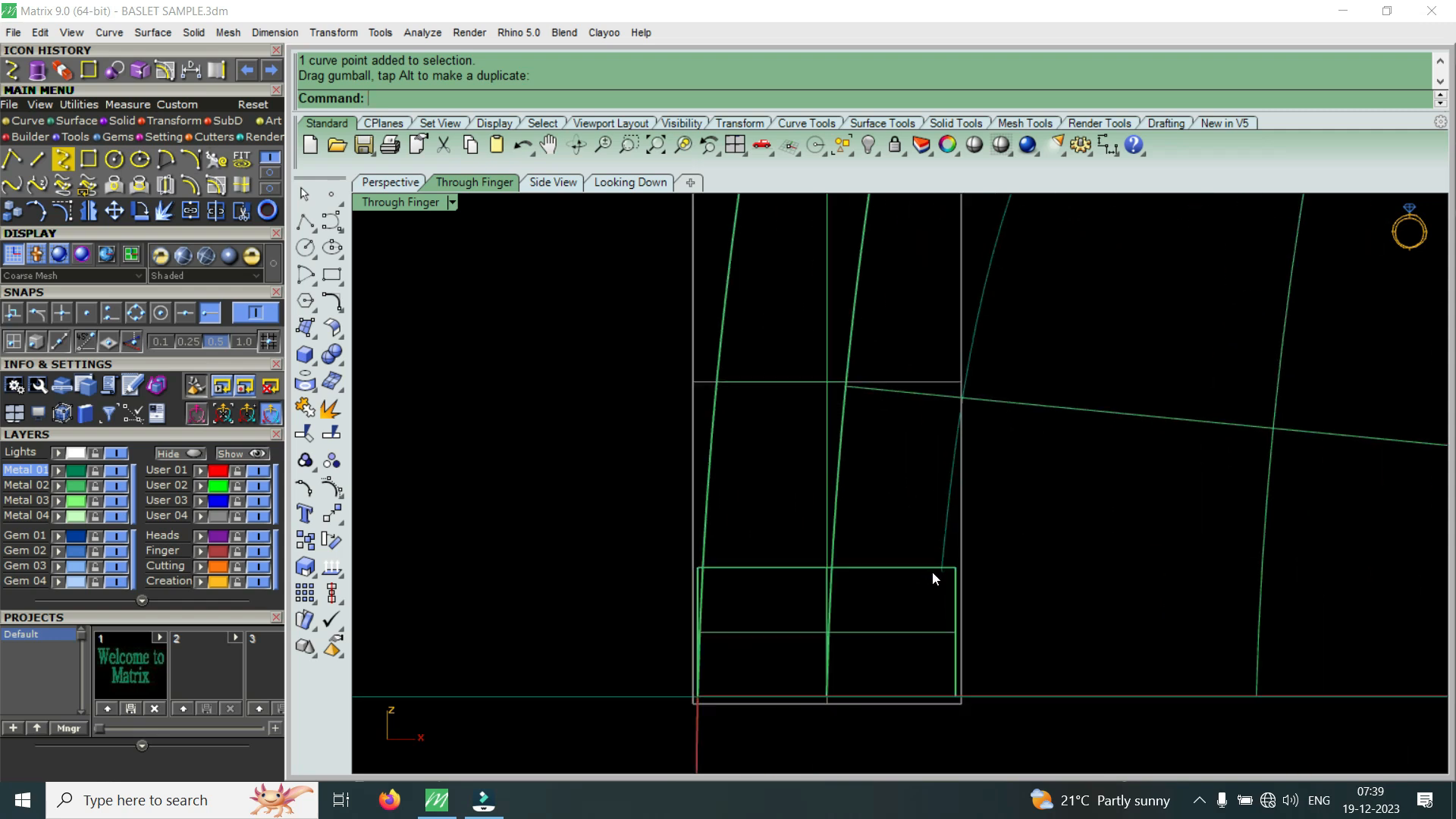
pyautogui.scroll(2, 936, 565)
pyautogui.click(948, 550)
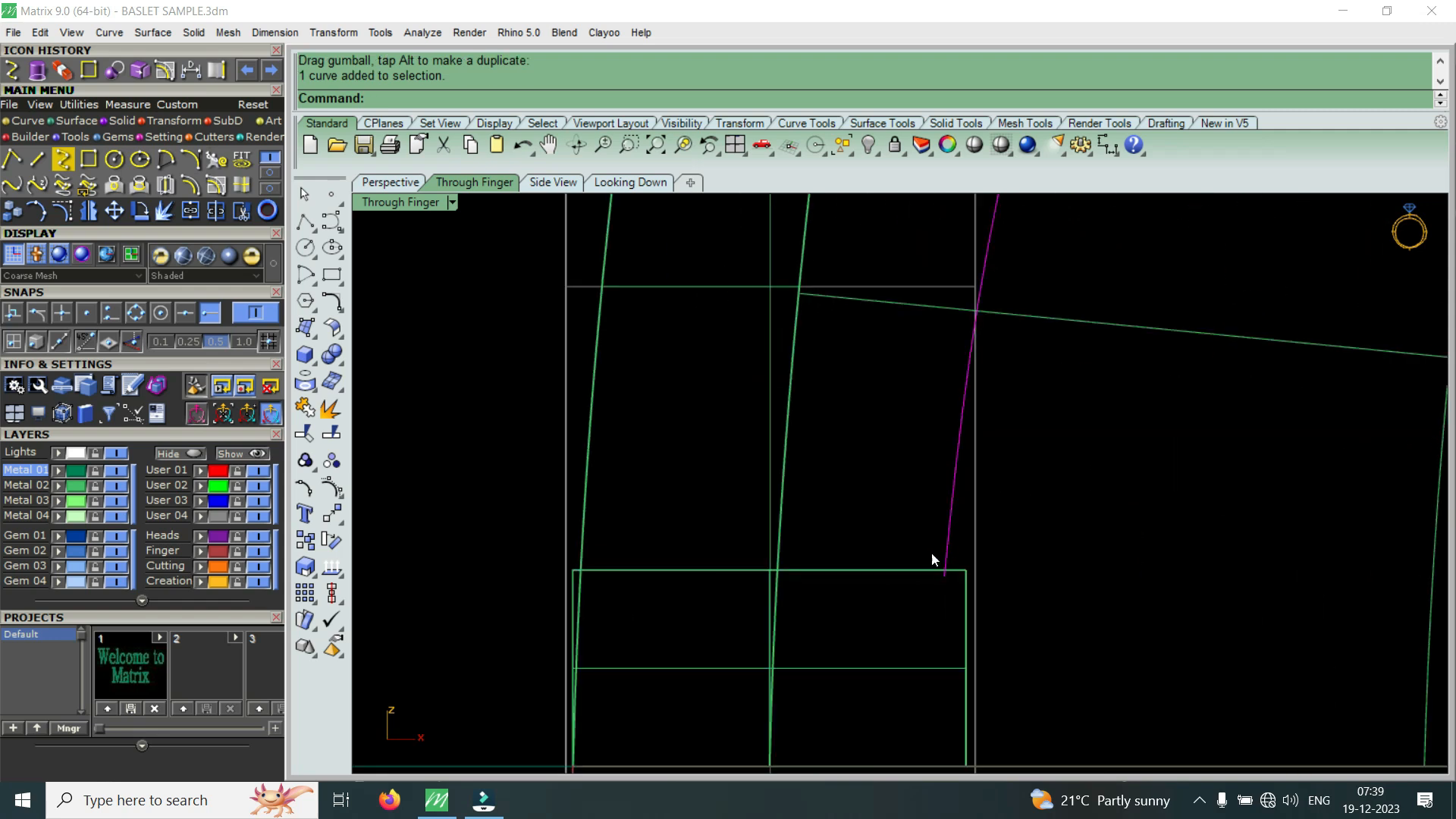
pyautogui.click(65, 213)
pyautogui.scroll(1, 940, 607)
pyautogui.moveTo(897, 502); pyautogui.dragTo(973, 587)
pyautogui.moveTo(945, 507); pyautogui.dragTo(952, 492)
pyautogui.scroll(-3, 952, 488)
pyautogui.press('Escape')
pyautogui.press('Escape')
# - Start a horizontal line from the bent curve's lower end toward the band's finger-side edge
pyautogui.scroll(3, 973, 533)
pyautogui.click(37, 158)
pyautogui.click(930, 516)
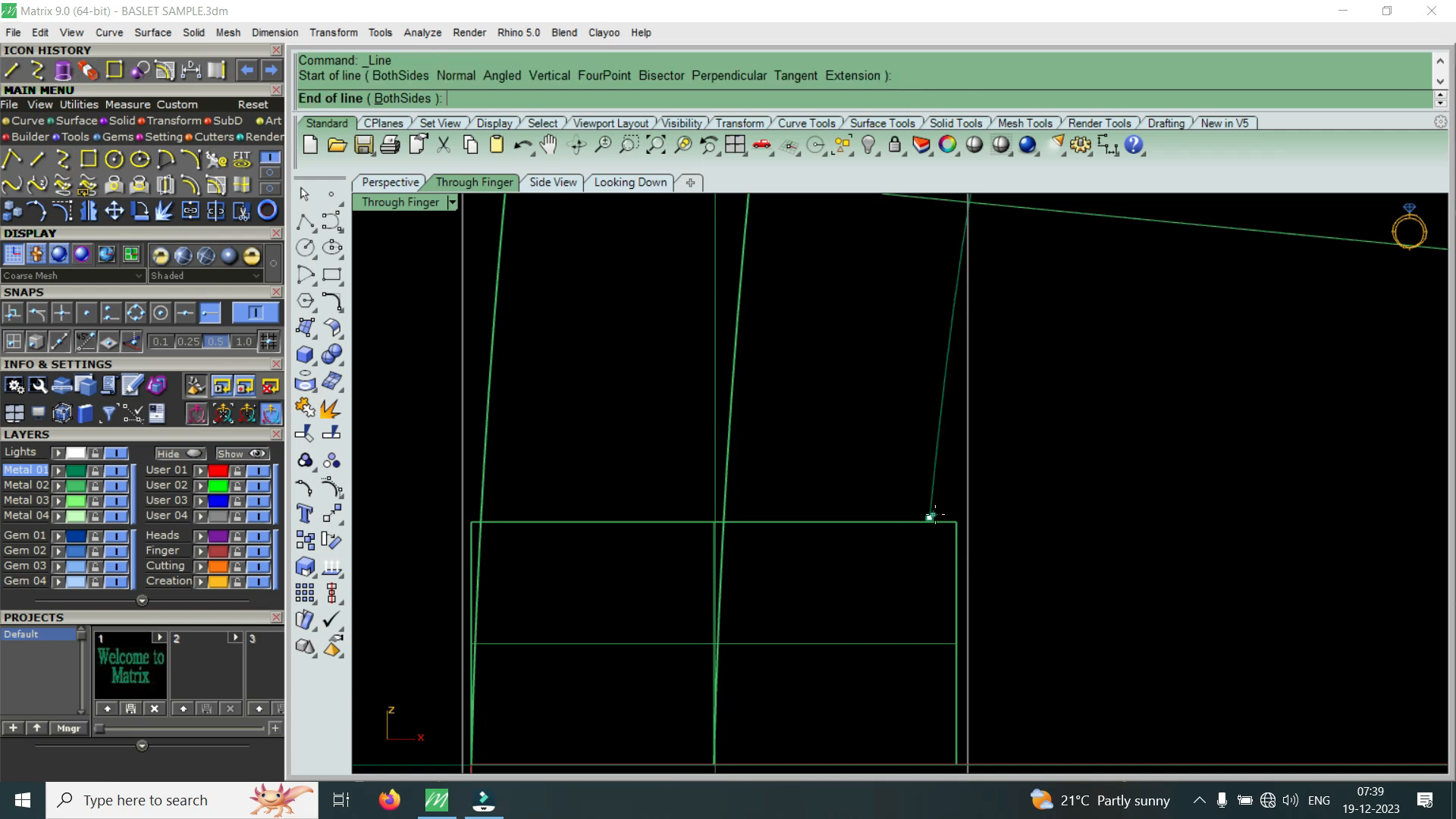
pyautogui.scroll(-3, 942, 513)
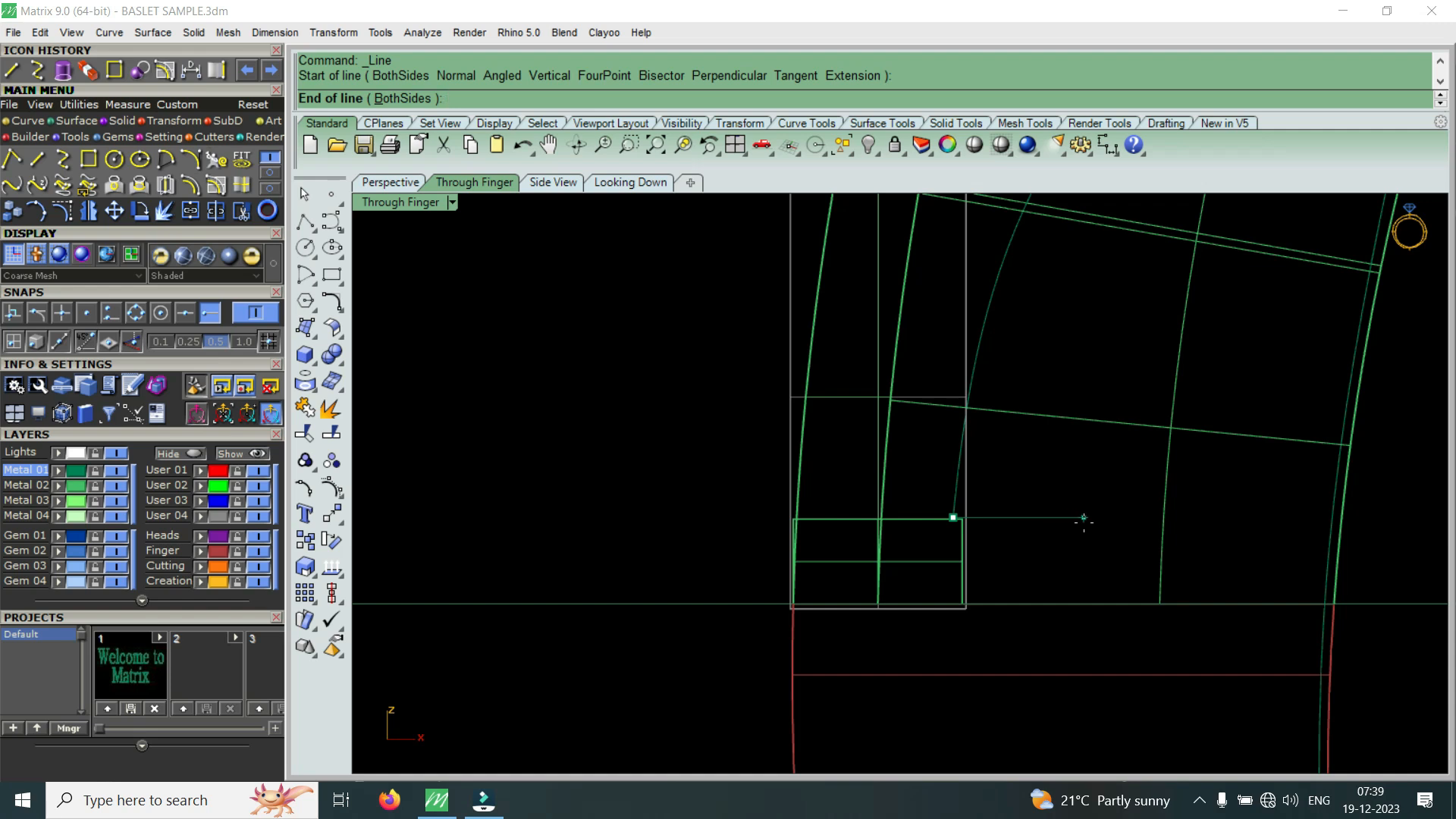
# - Draw a short horizontal line from the arc's lower end, and a vertical line down from its end past the band's joint
pyautogui.click(1085, 522)
pyautogui.scroll(-2, 1085, 522)
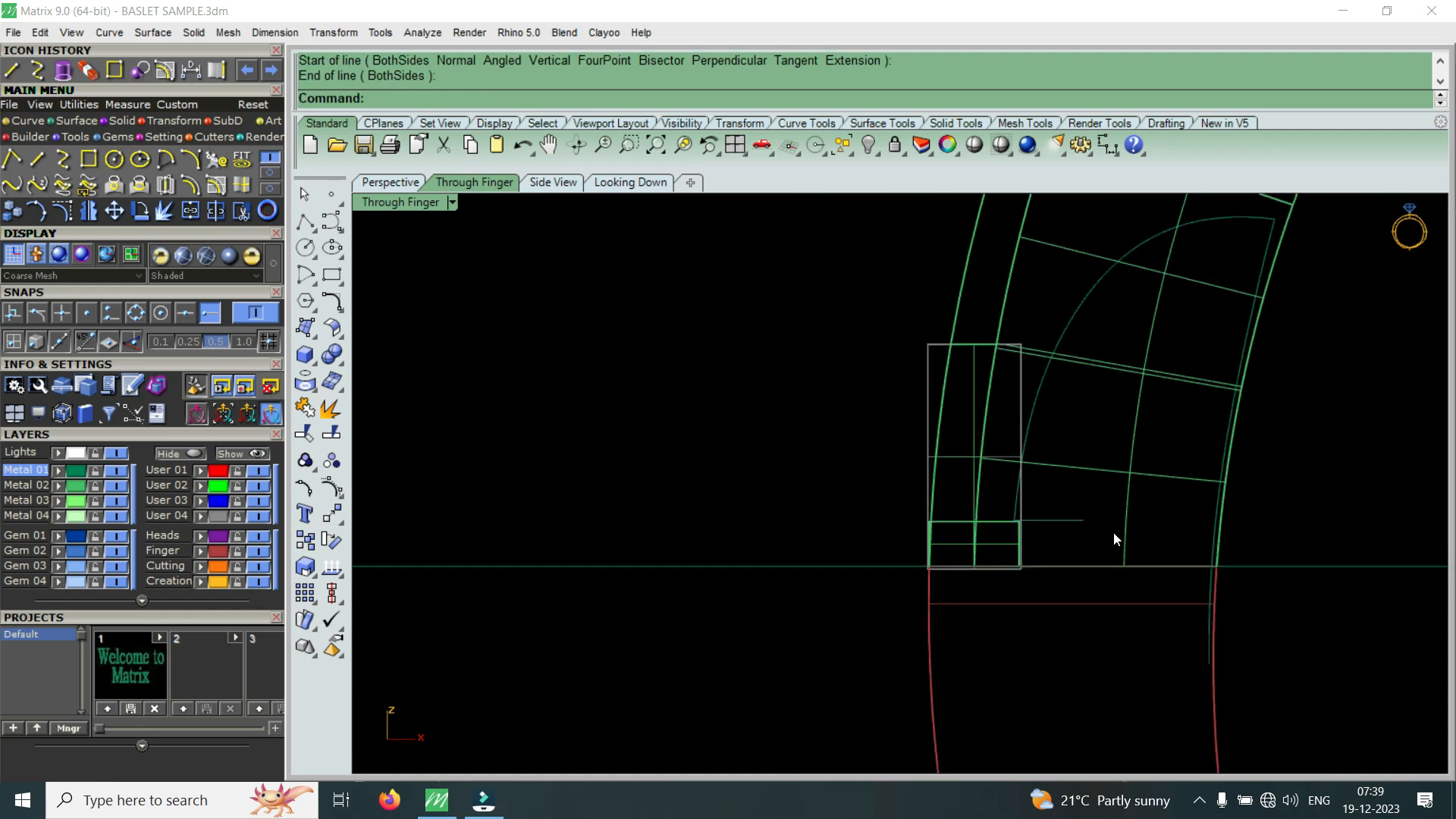
pyautogui.rightClick(1093, 523)
pyautogui.click(1071, 515)
pyautogui.scroll(-2, 1071, 515)
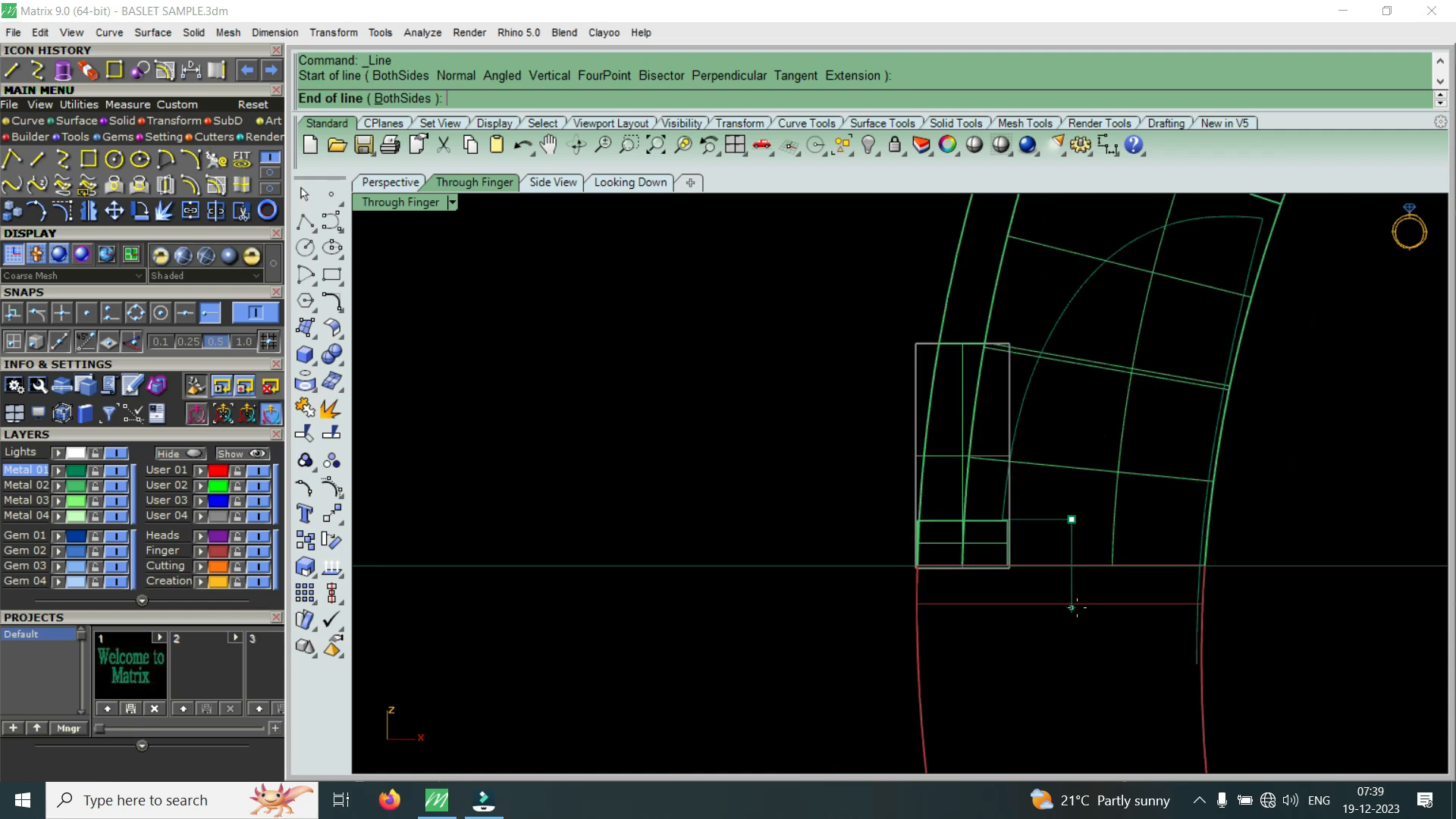
pyautogui.click(1072, 632)
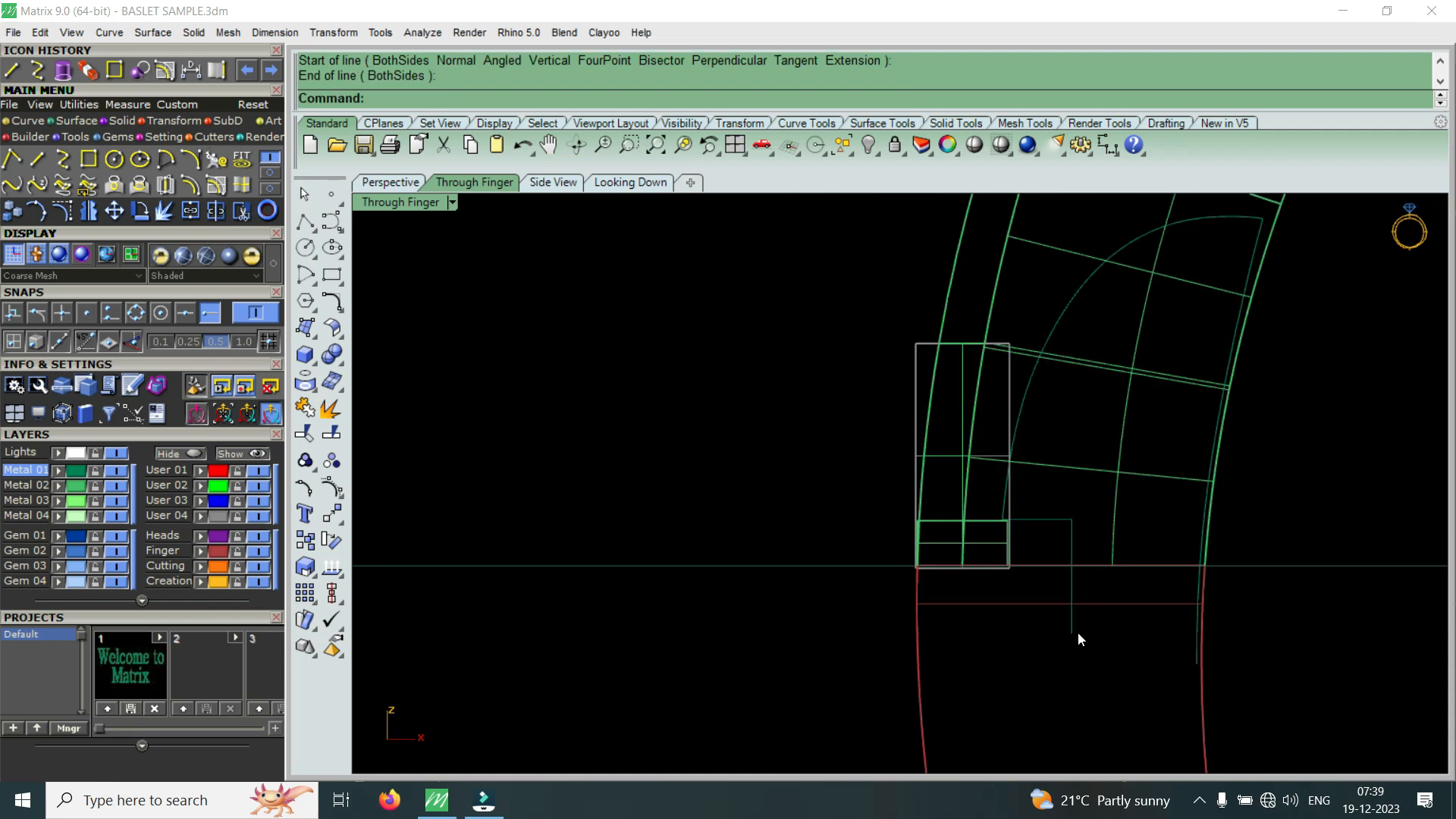
# - Draw a horizontal line from the vertical line's lower end across to the band's inner edge, crossing the offset curve
pyautogui.scroll(-2, 1034, 507)
pyautogui.scroll(4, 1107, 590)
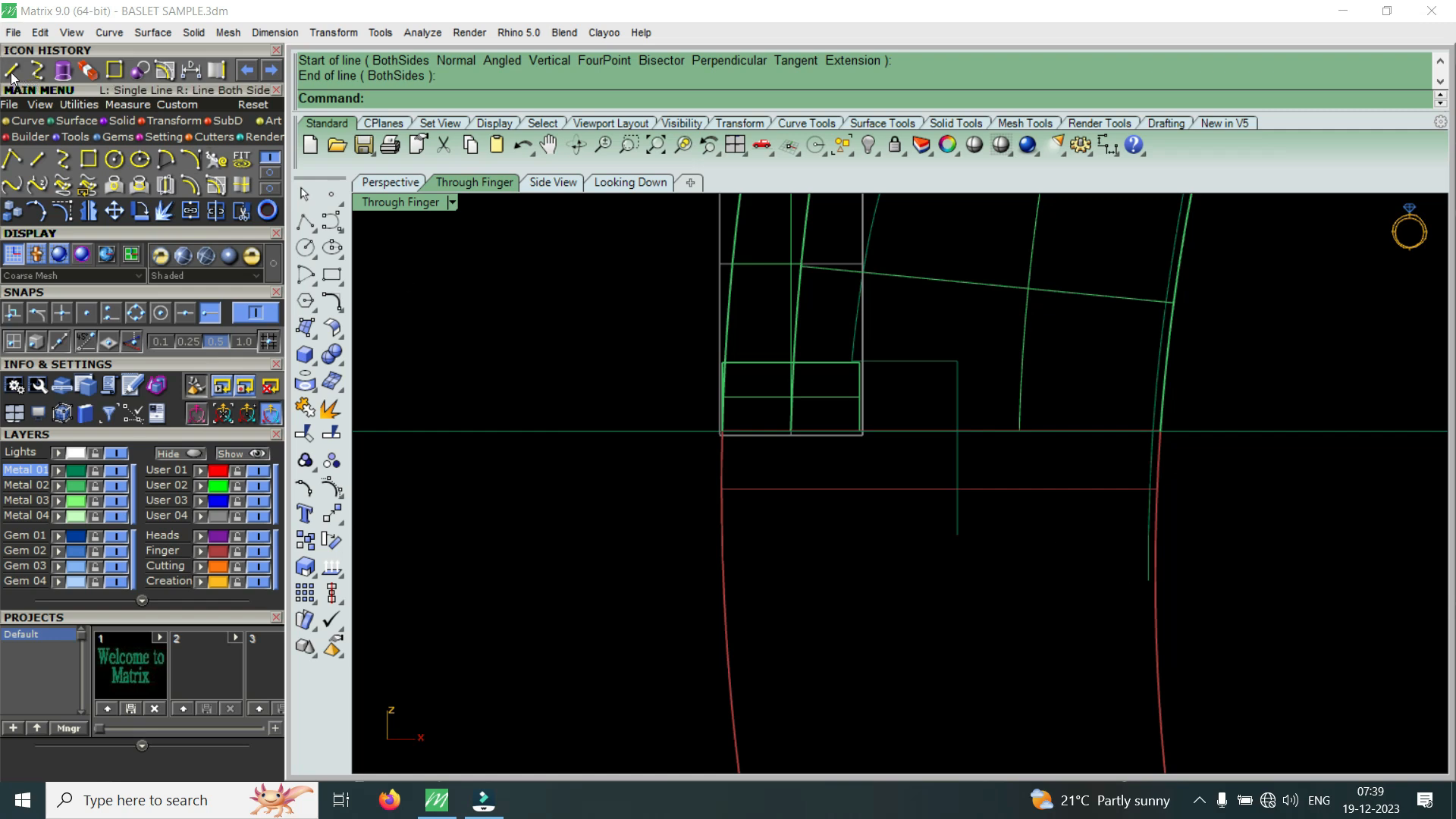
pyautogui.rightClick(951, 606)
pyautogui.click(958, 534)
pyautogui.scroll(5, 1135, 553)
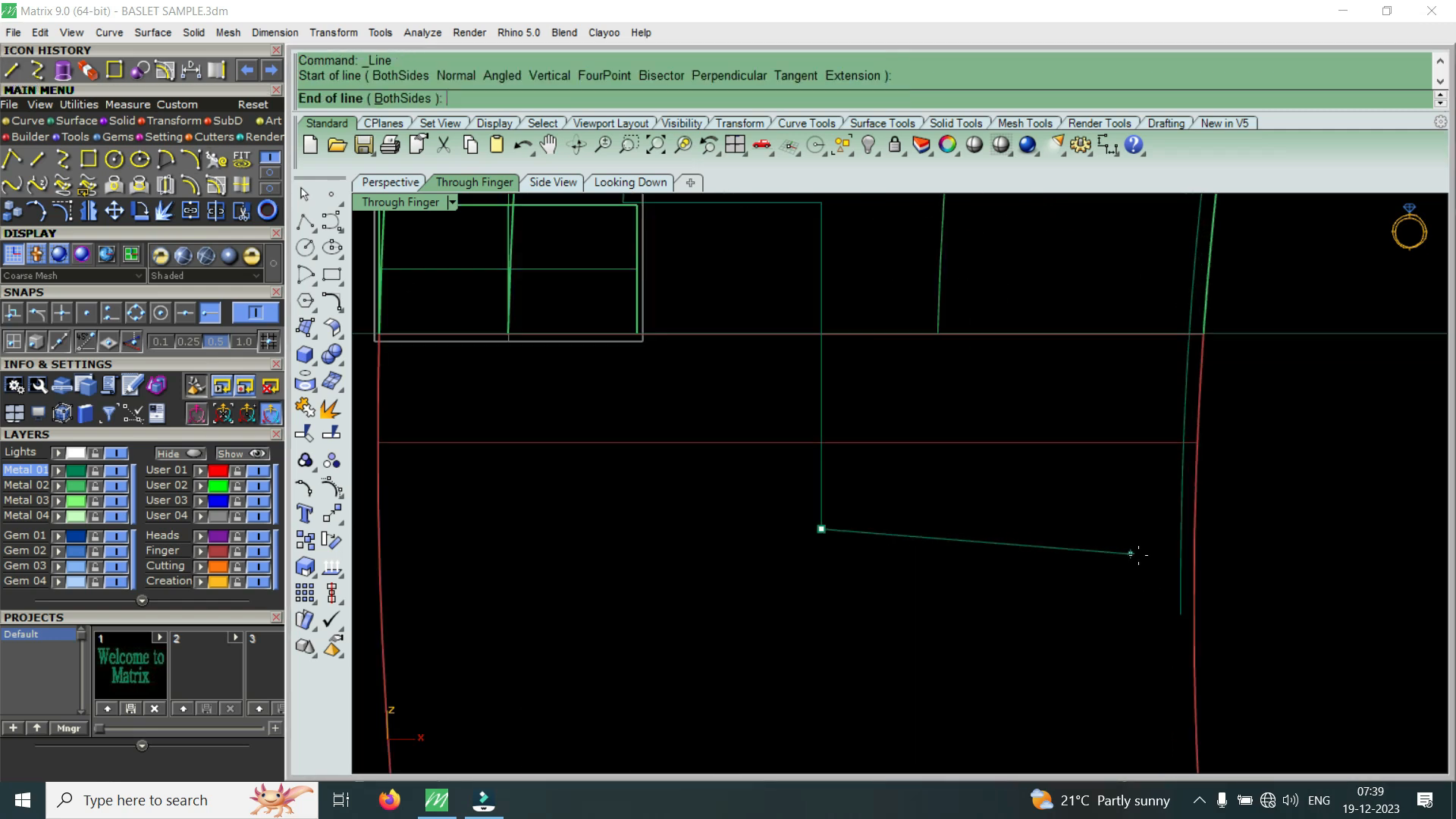
pyautogui.click(1193, 548)
pyautogui.scroll(2, 1187, 500)
# - Trim the overshooting ends of the horizontal line and the offset curve so that they meet in a corner
pyautogui.moveTo(1193, 466); pyautogui.dragTo(1154, 508)
pyautogui.click(242, 213)
pyautogui.scroll(2, 1191, 516)
pyautogui.moveTo(1189, 484); pyautogui.dragTo(1197, 493)
pyautogui.scroll(-5, 1017, 567)
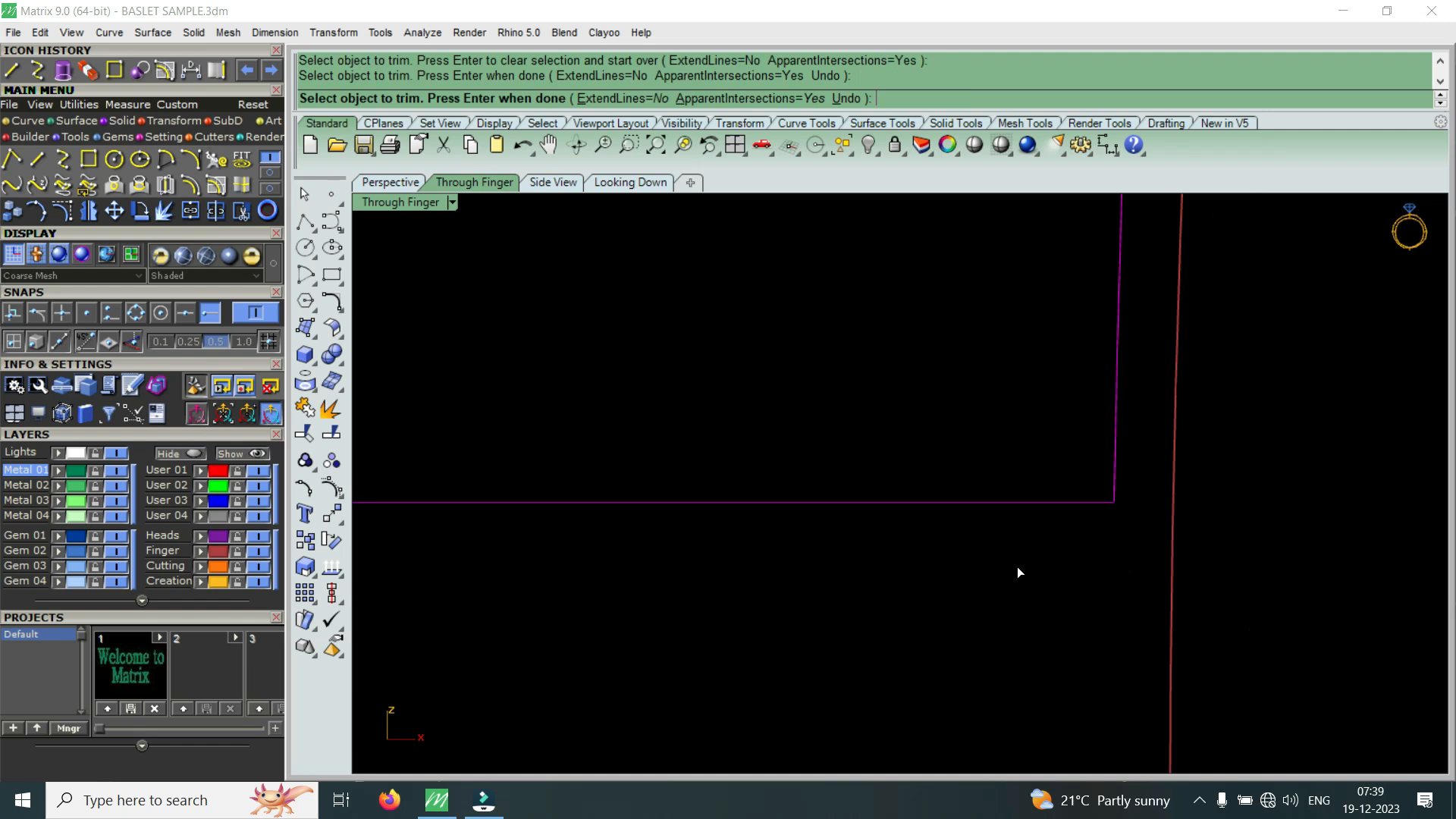
pyautogui.scroll(-4, 1015, 567)
pyautogui.press('Return')
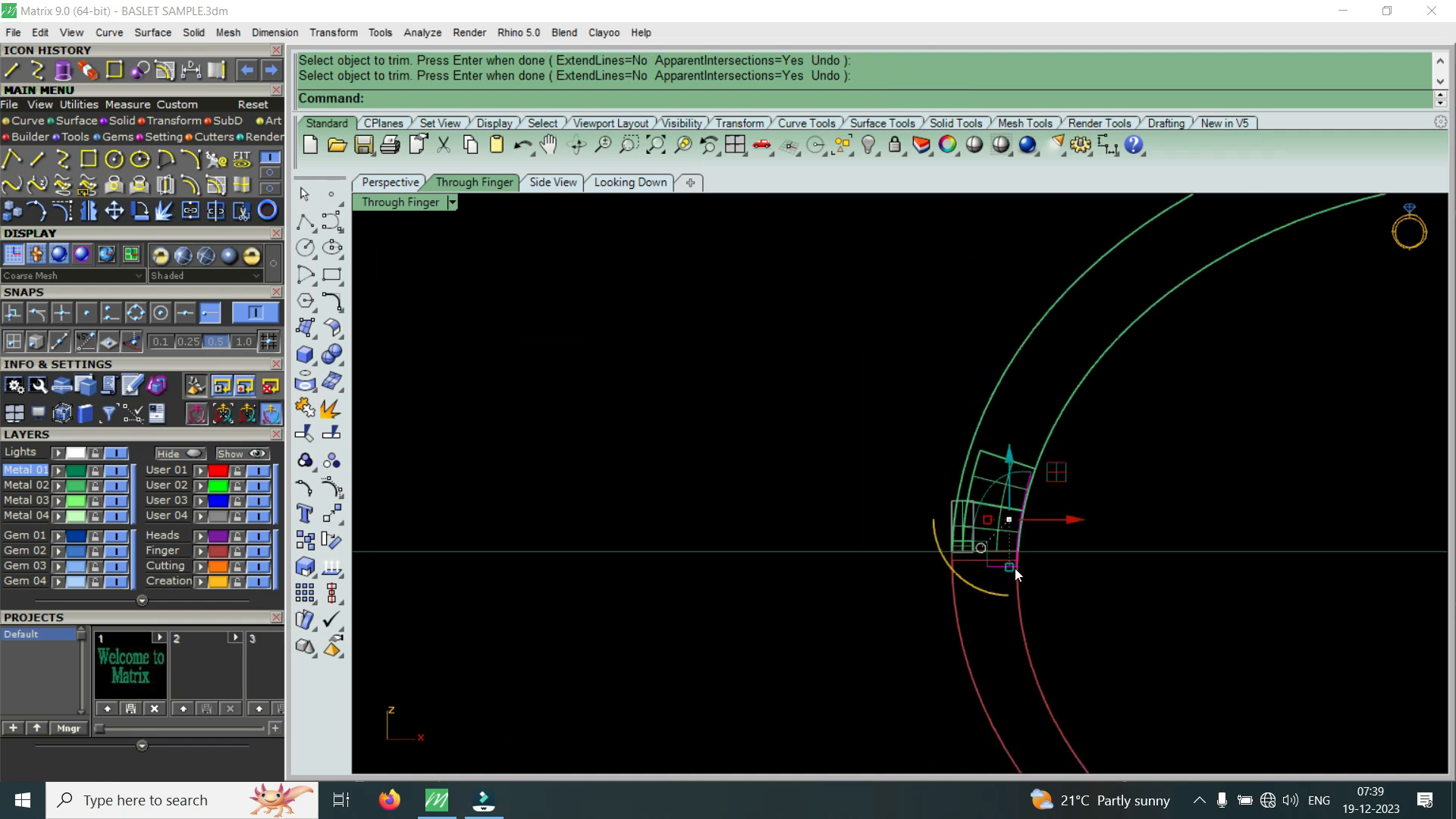
# - Examine how the notched profile fits inside the cutout and against the small rectangular block at the band's joint
pyautogui.scroll(4, 1005, 517)
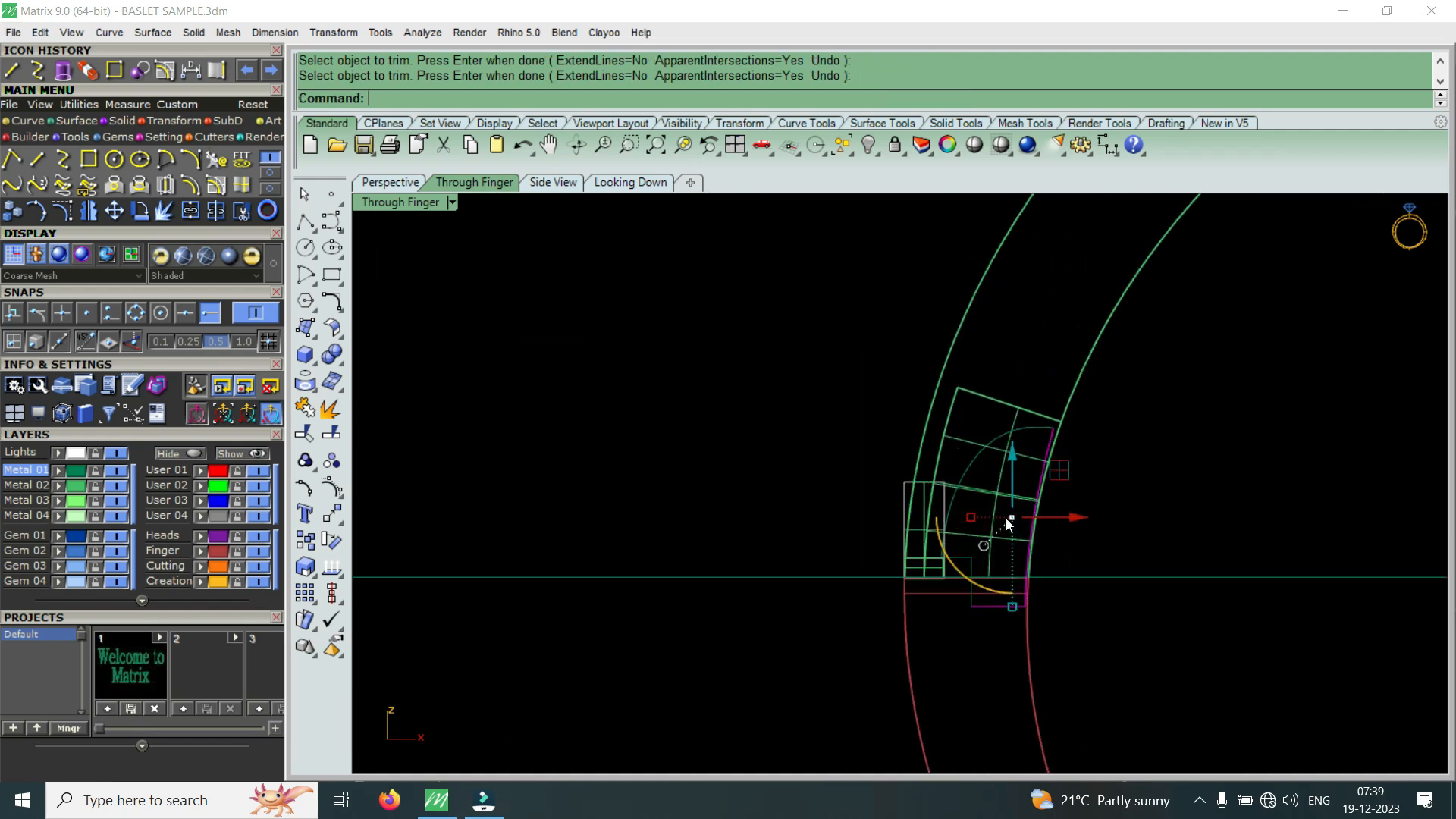
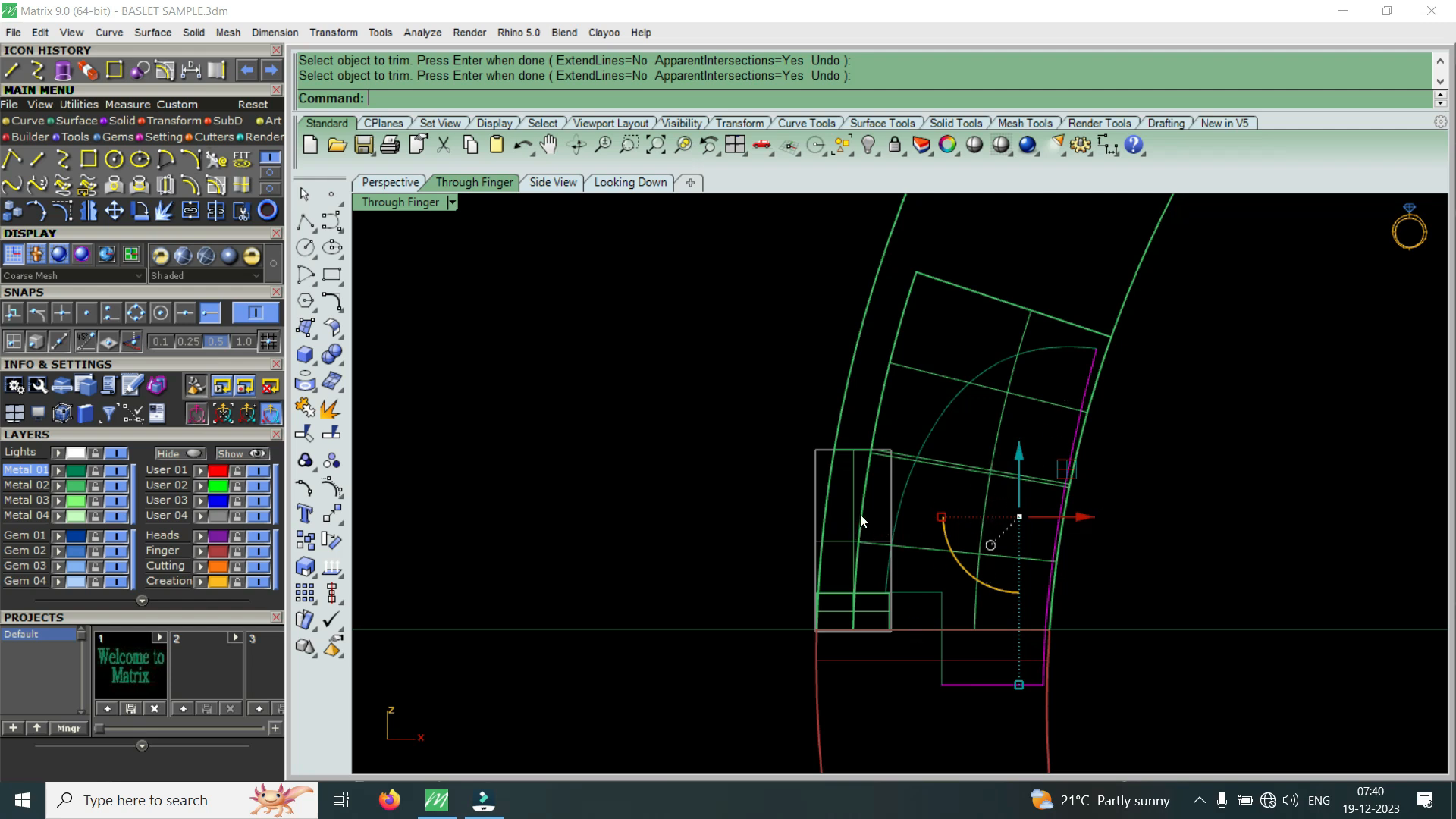
pyautogui.scroll(5, 881, 608)
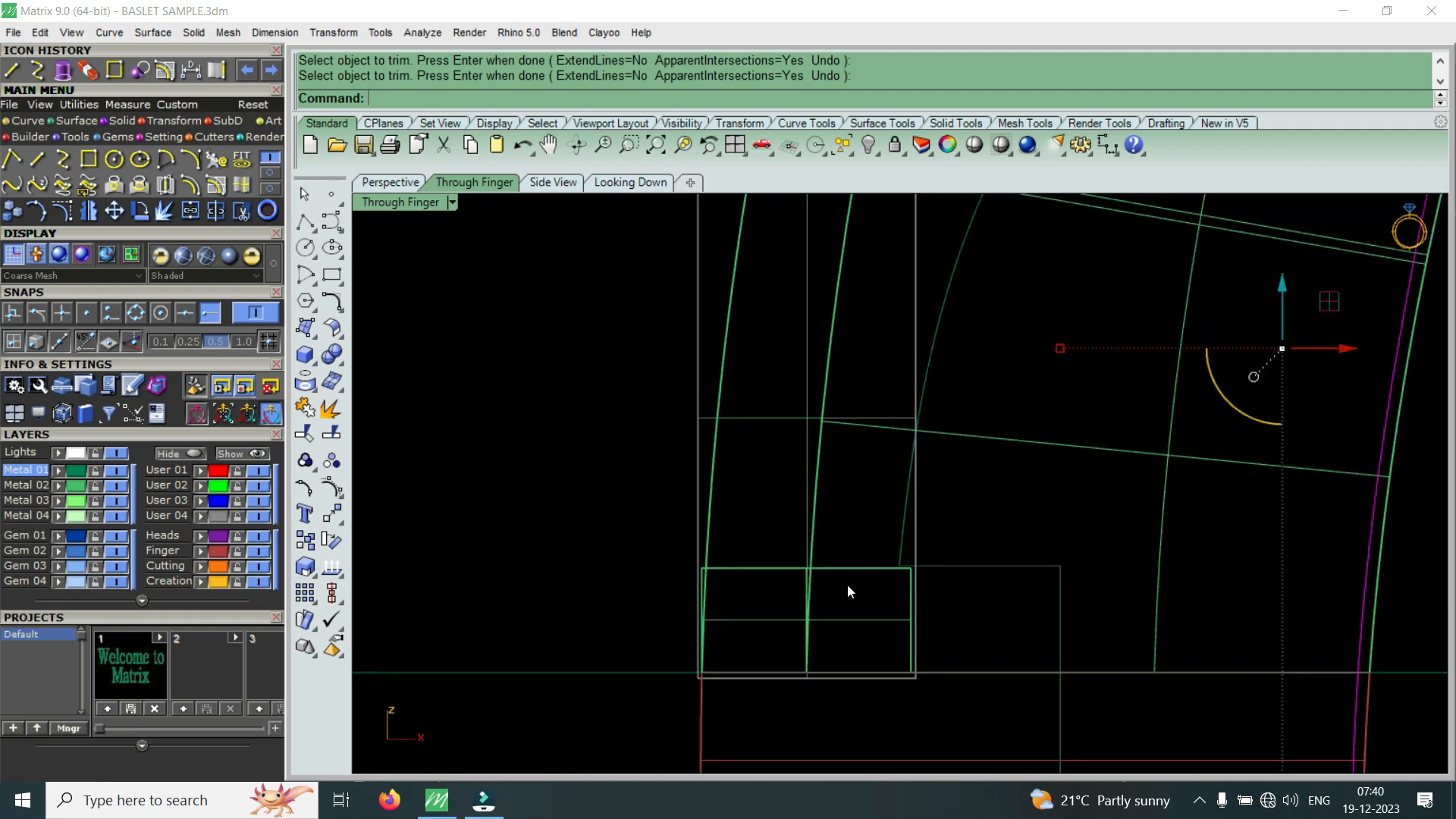
pyautogui.scroll(-3, 848, 584)
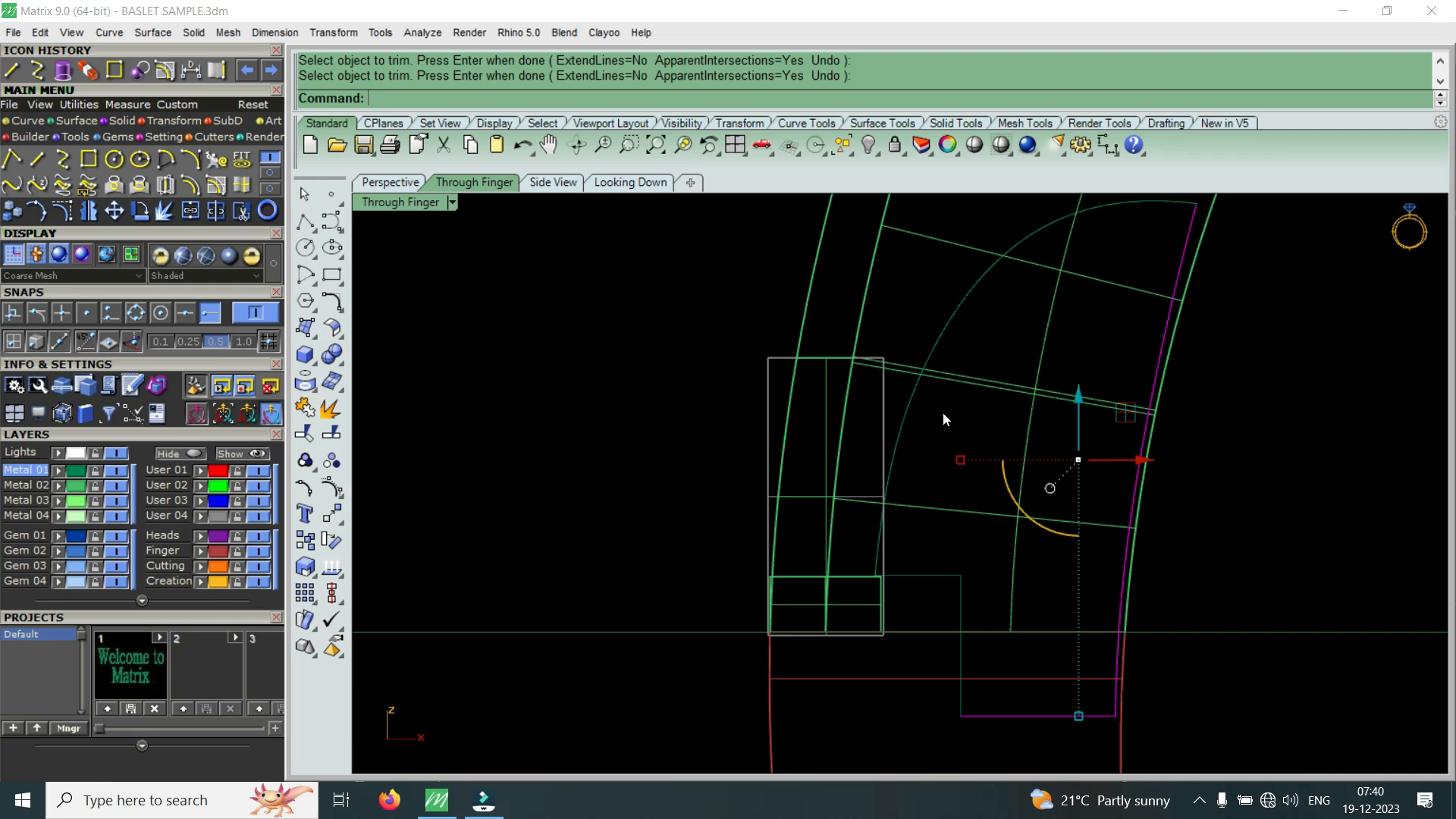
pyautogui.scroll(-4, 967, 428)
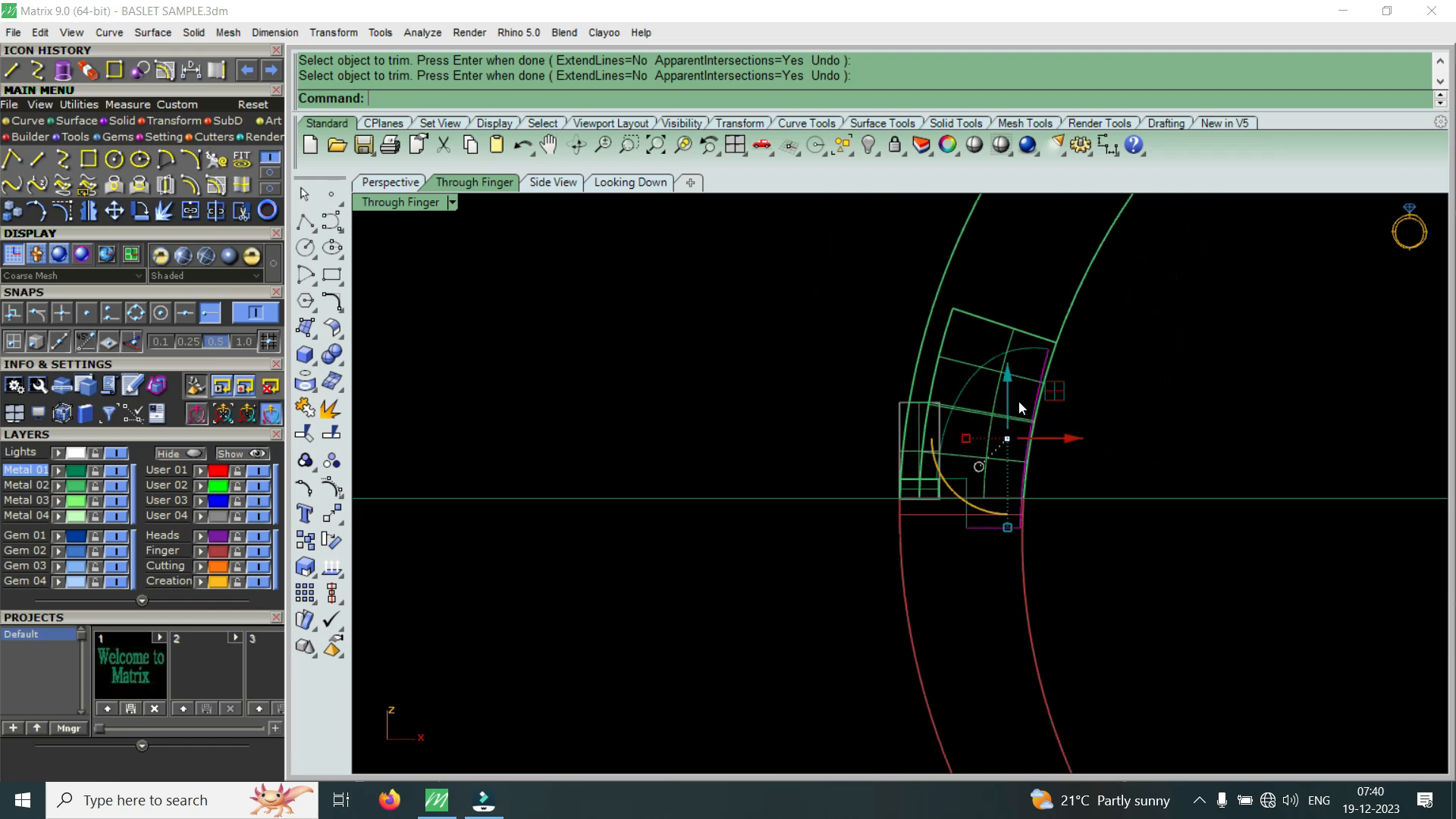
pyautogui.scroll(2, 1014, 399)
pyautogui.scroll(2, 922, 570)
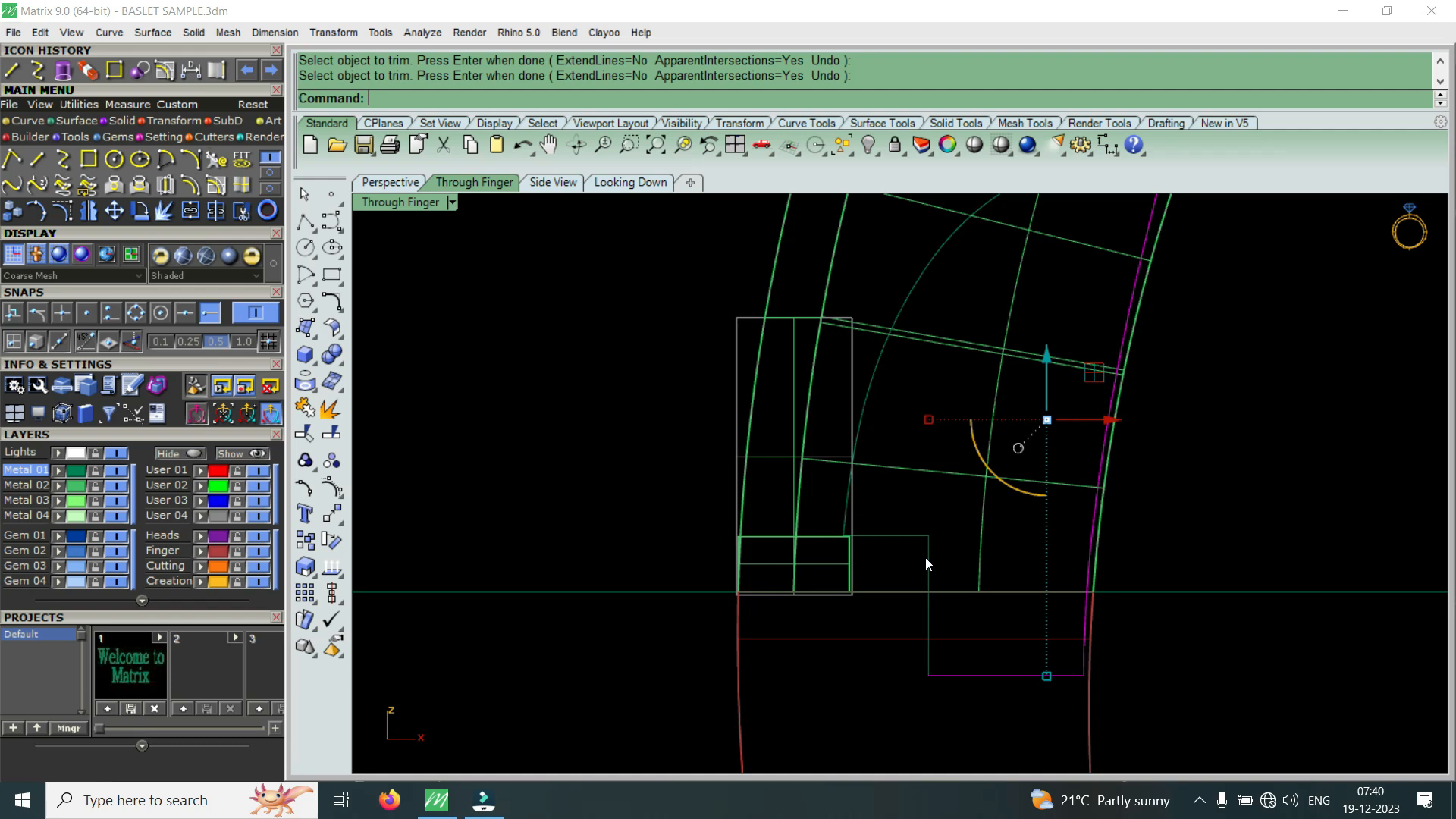
pyautogui.scroll(-1, 931, 553)
pyautogui.scroll(1, 927, 567)
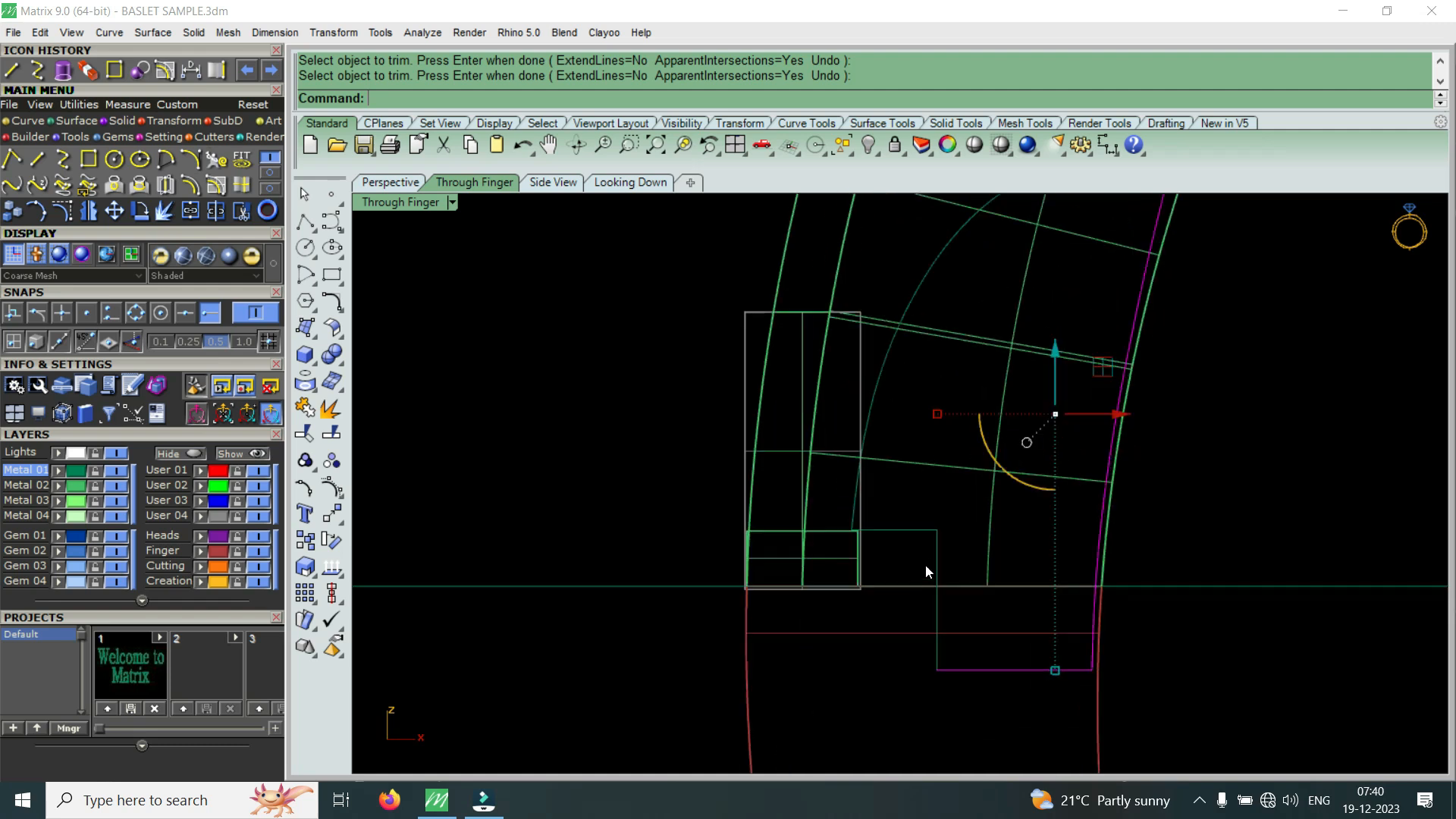
# - Extrude the complete notched profile to both sides as a solid reaching the side wall of the band's cutout
pyautogui.click(936, 563)
pyautogui.click(903, 530)
pyautogui.scroll(-3, 901, 526)
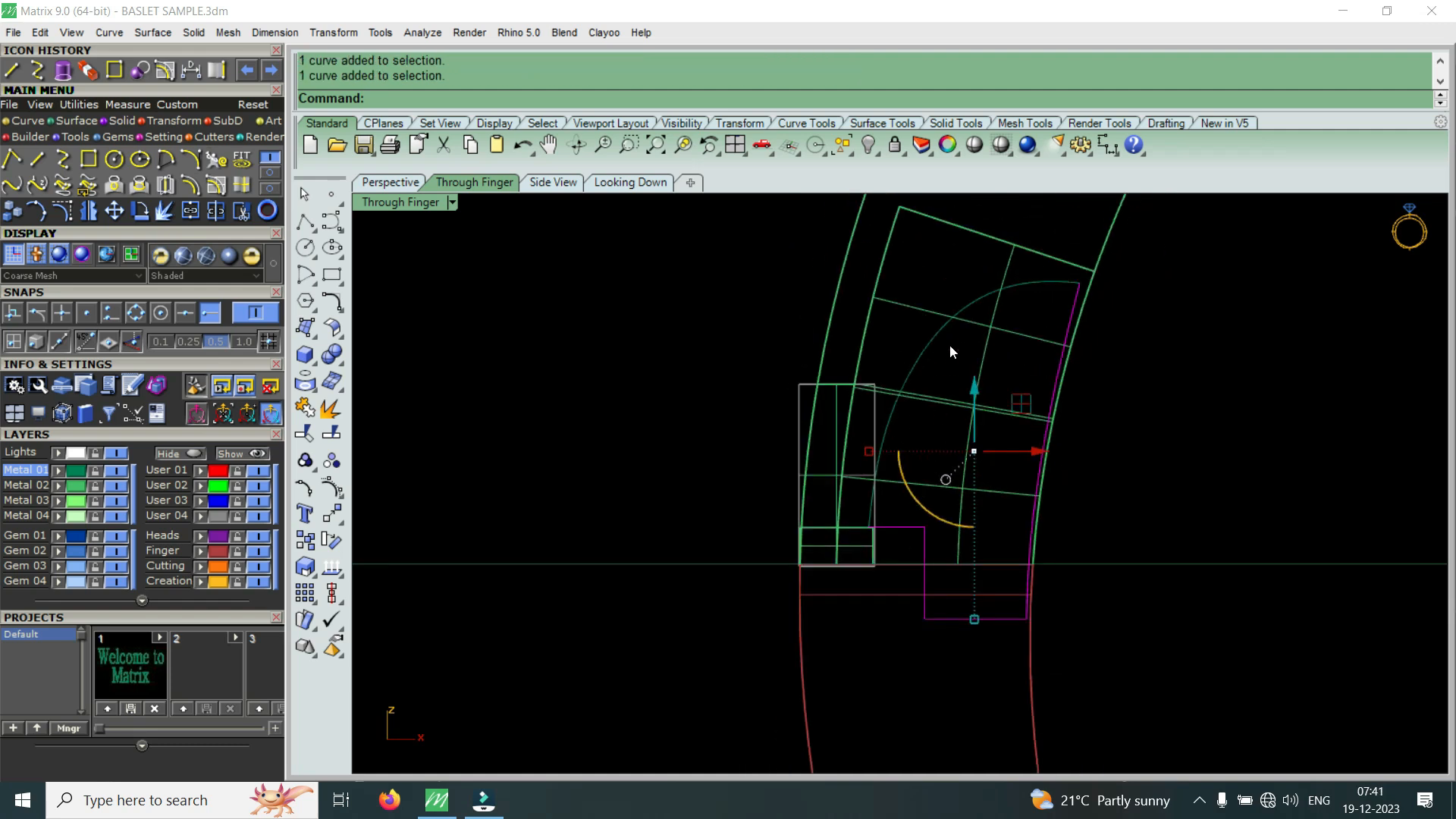
pyautogui.scroll(-4, 897, 402)
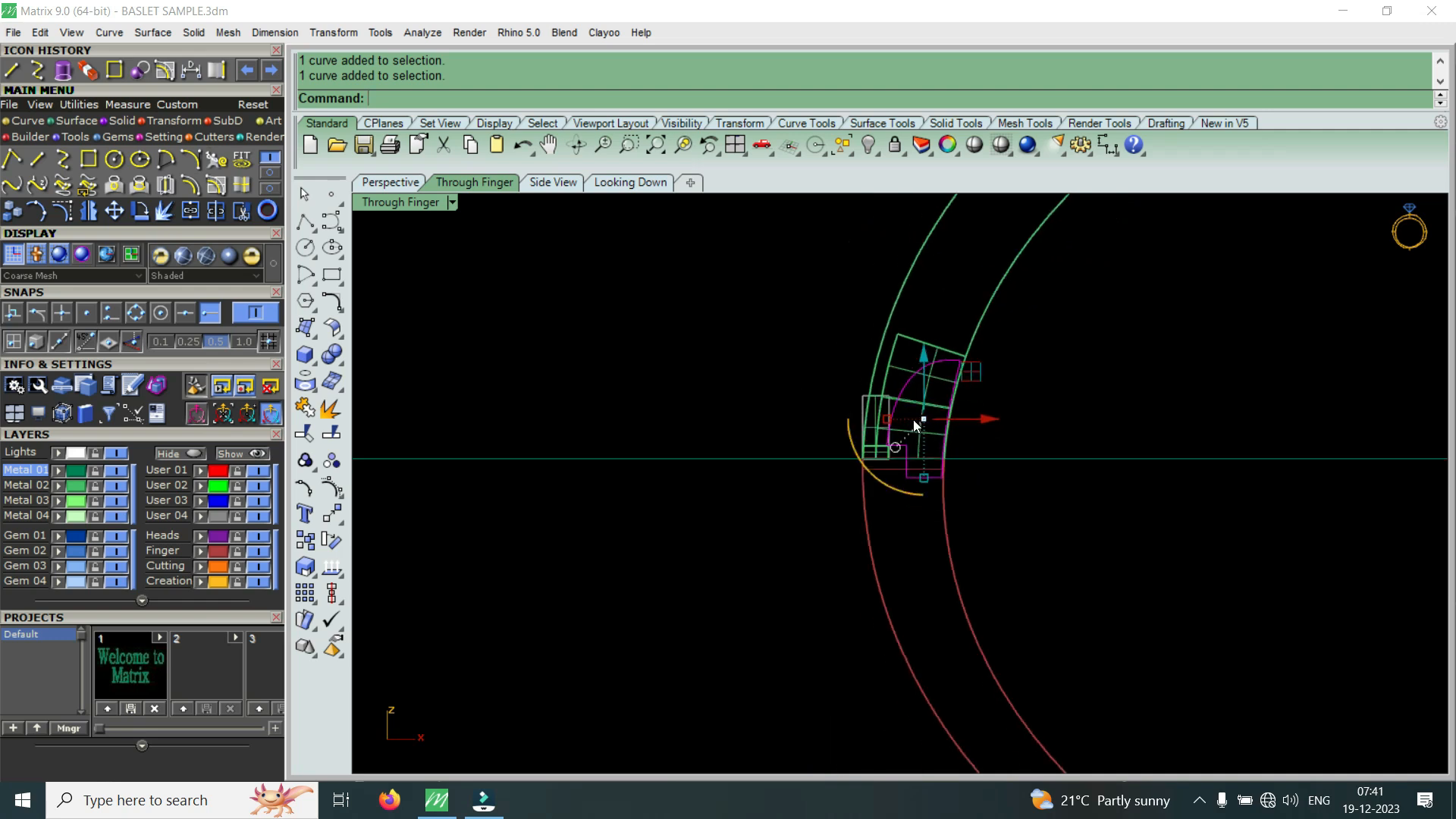
pyautogui.doubleClick(416, 202)
pyautogui.moveTo(1144, 330); pyautogui.dragTo(1175, 282, button='right')
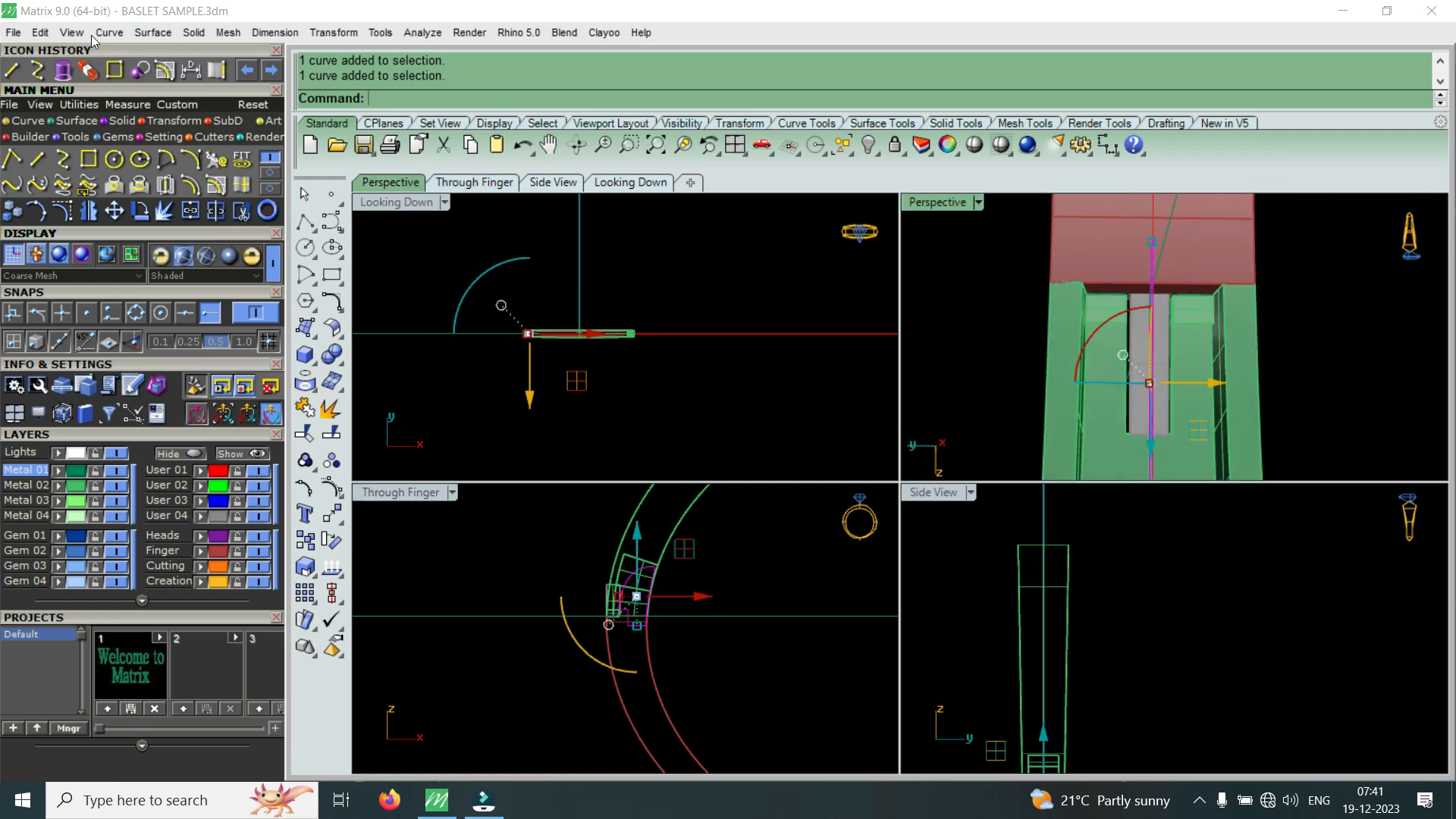
pyautogui.click(63, 69)
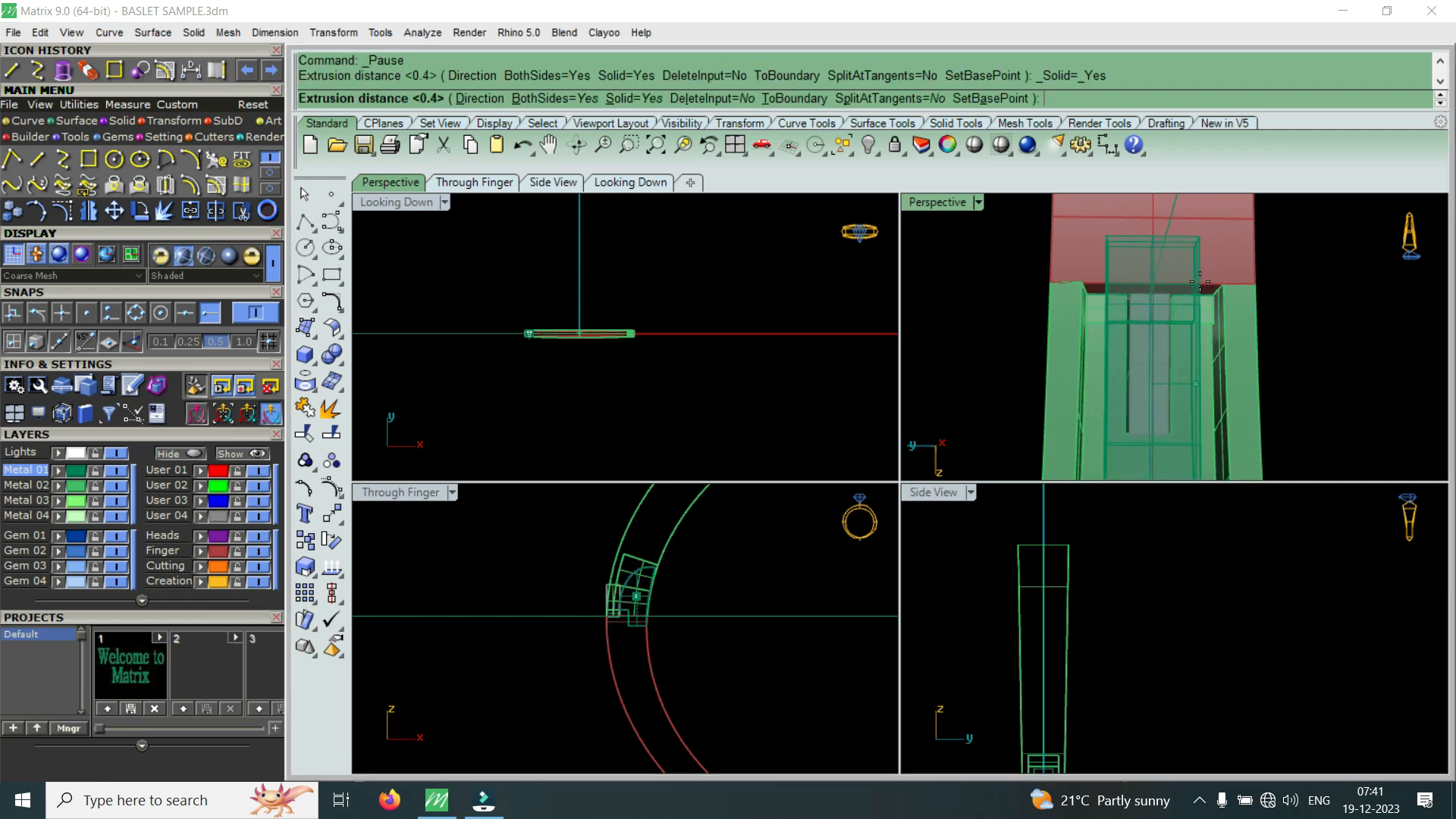
pyautogui.scroll(5, 1198, 283)
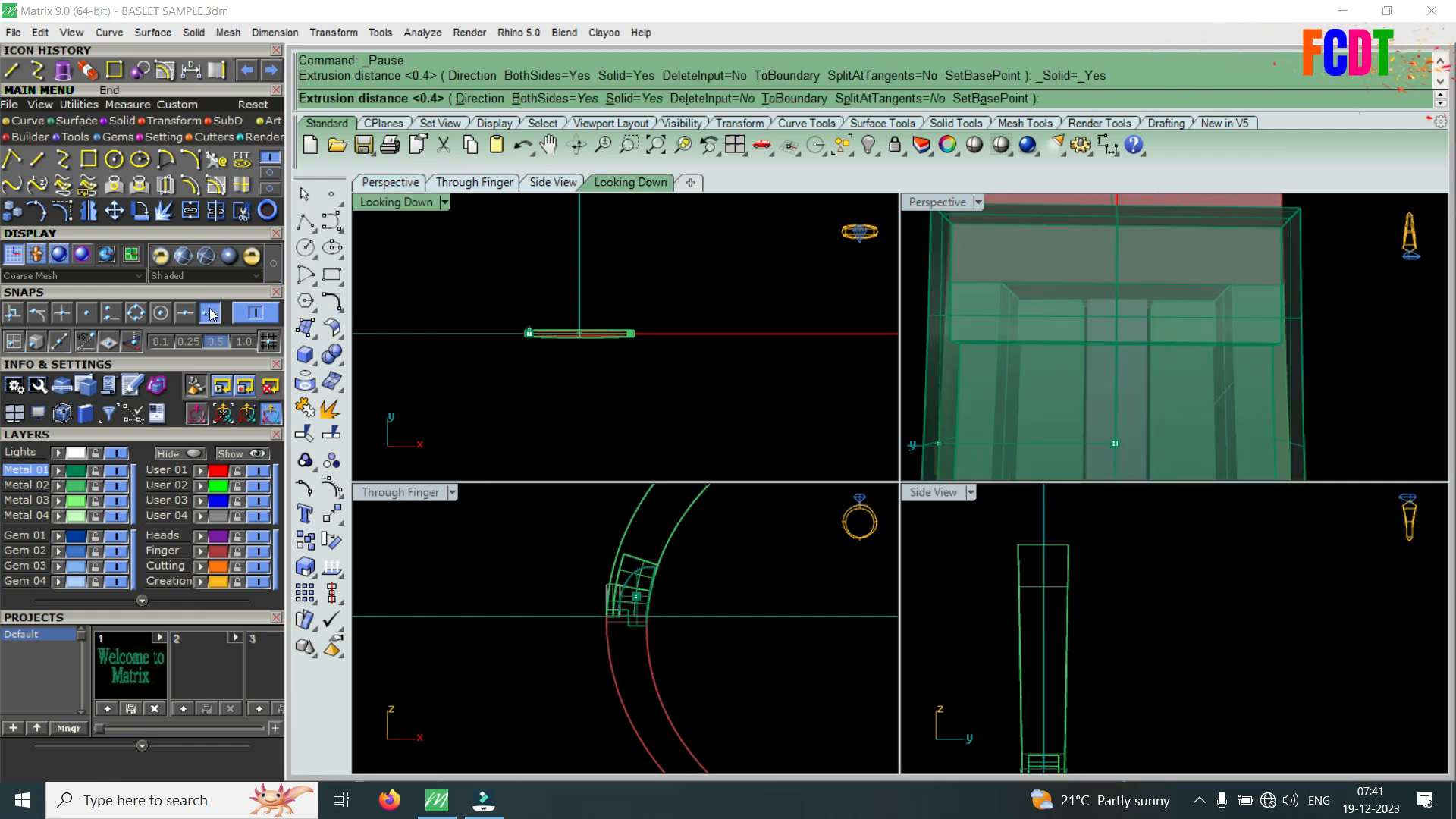
pyautogui.scroll(-3, 1043, 304)
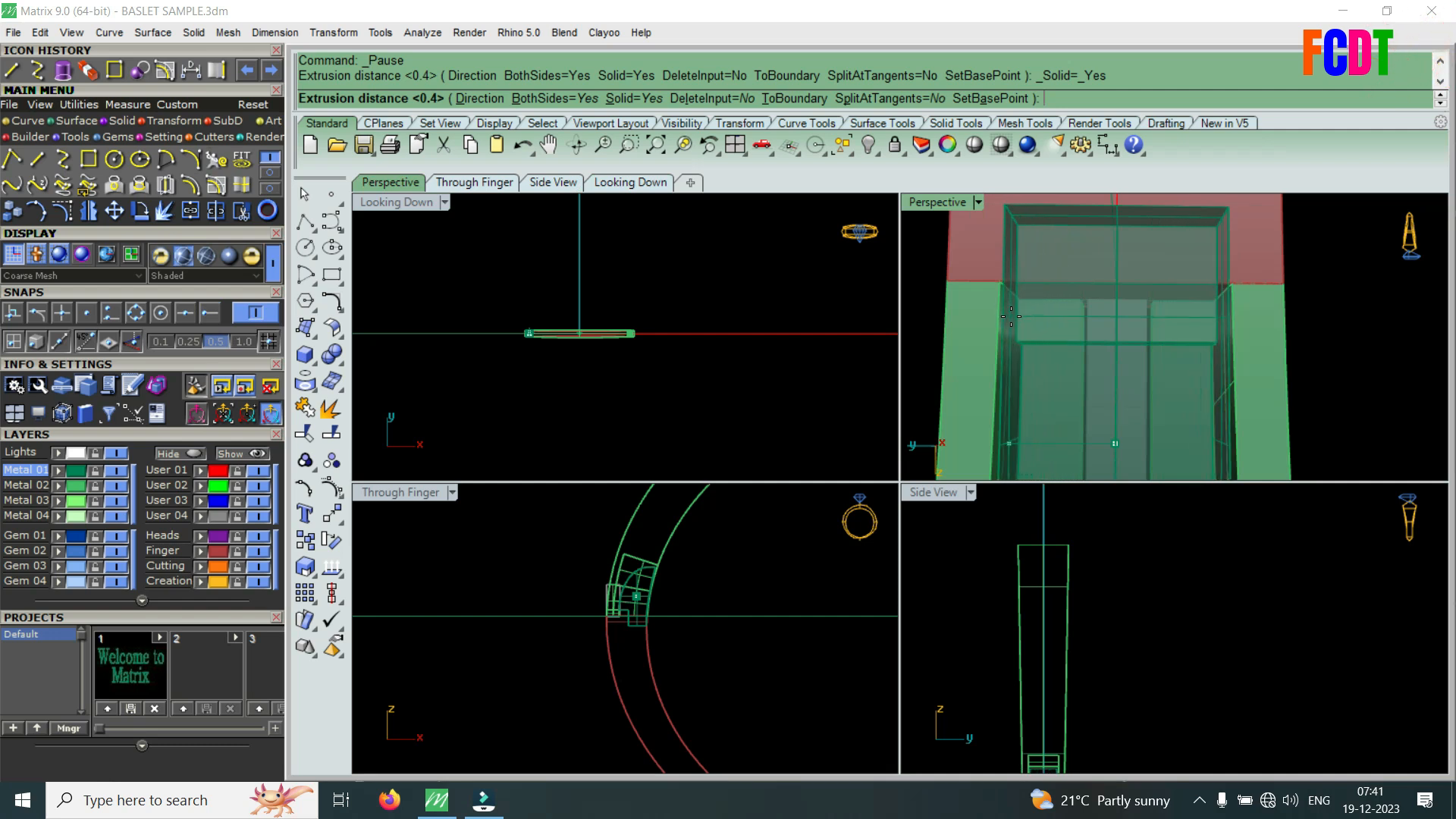
pyautogui.click(1009, 315)
# - Delete the profile curves left over from the extrusion, after checking the solid from several angles
pyautogui.scroll(5, 1098, 334)
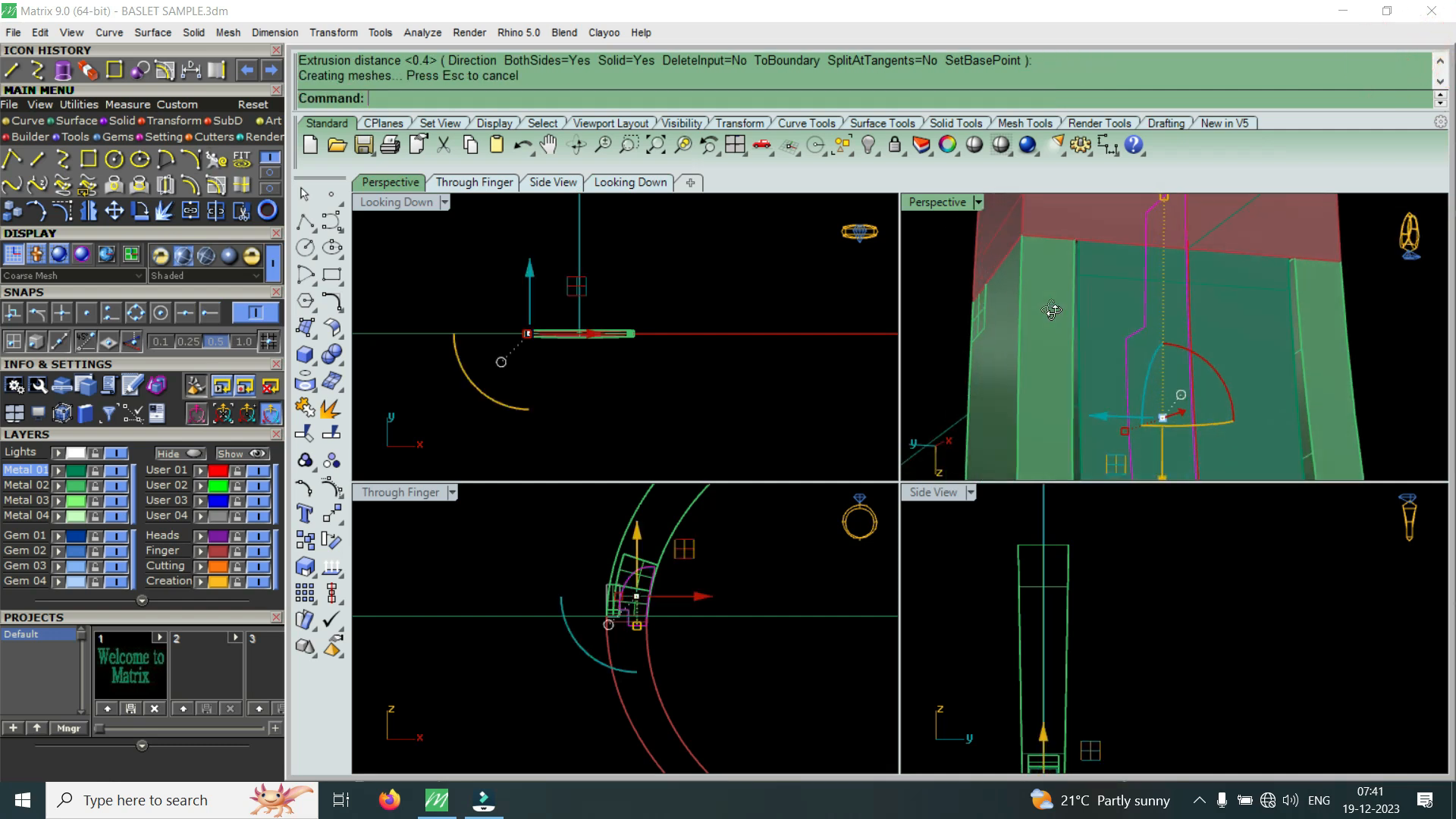
pyautogui.moveTo(1060, 302); pyautogui.dragTo(1027, 348, button='right')
pyautogui.scroll(-5, 1100, 308)
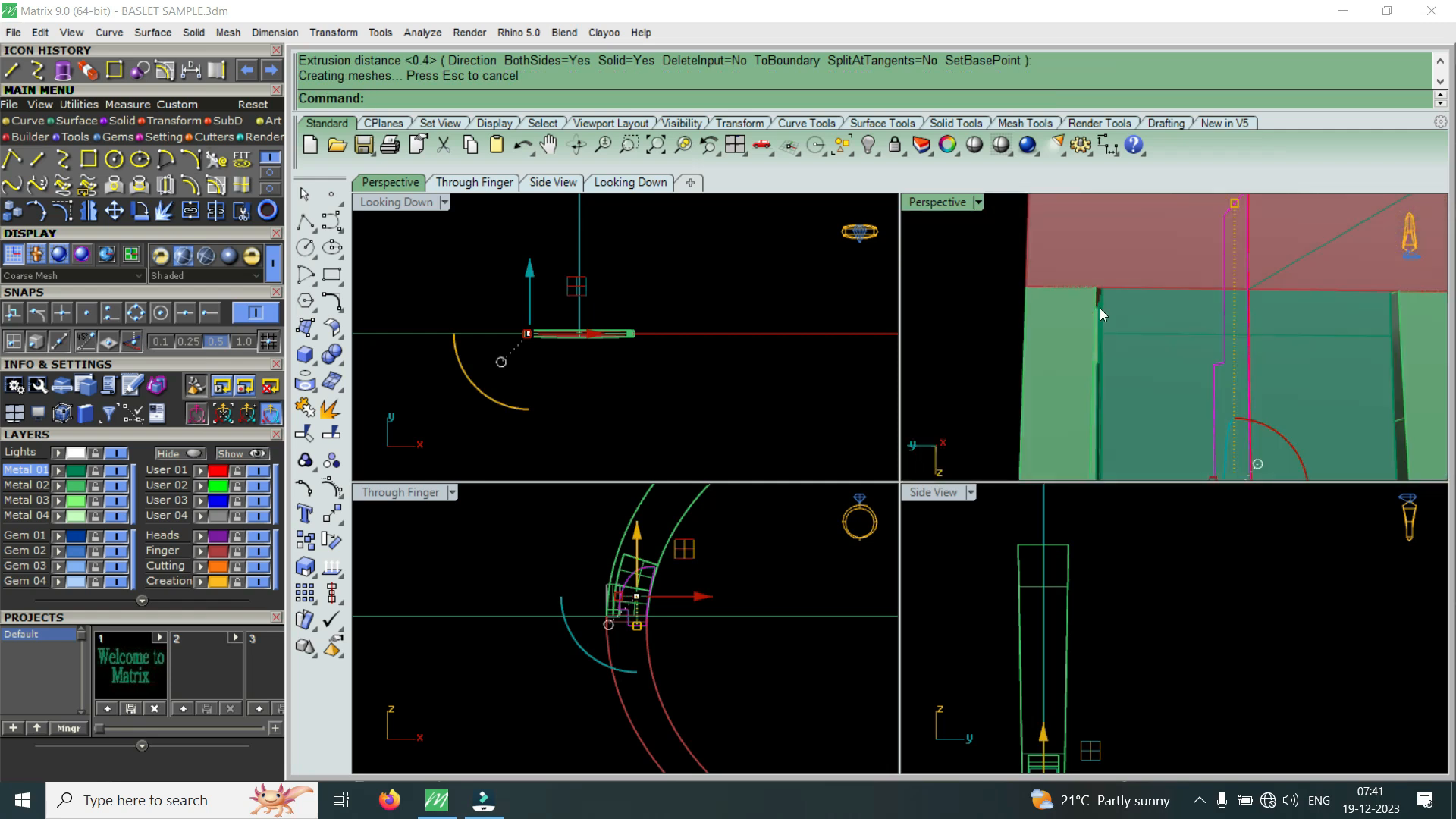
pyautogui.moveTo(1191, 329)
pyautogui.mouseDown(button='right')
pyautogui.moveTo(1263, 303)
pyautogui.moveTo(1258, 349)
pyautogui.moveTo(1190, 355)
pyautogui.mouseUp(button='right')
pyautogui.press('Delete')
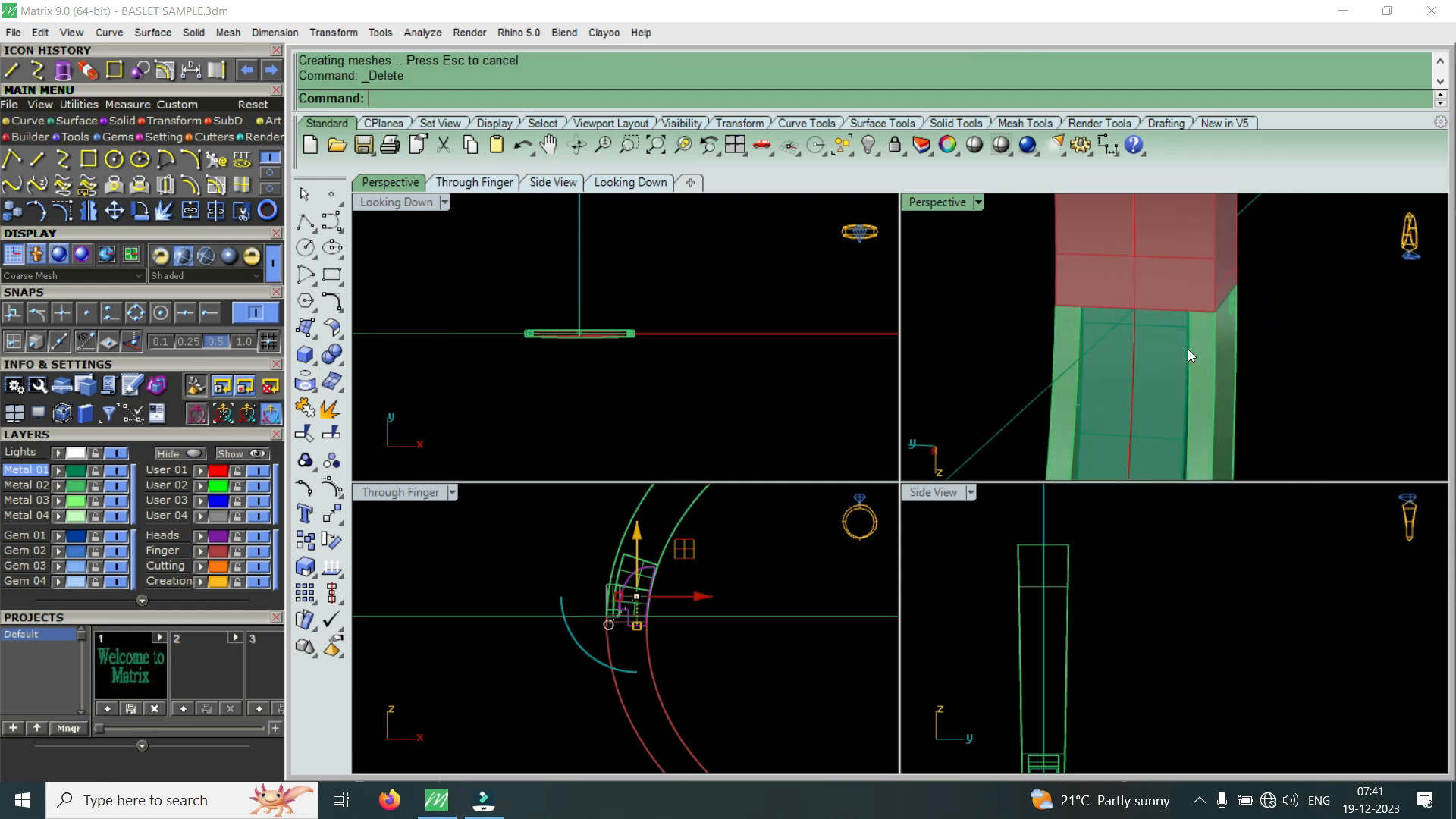
pyautogui.moveTo(1139, 275); pyautogui.dragTo(1077, 250, button='right')
pyautogui.scroll(8, 649, 590)
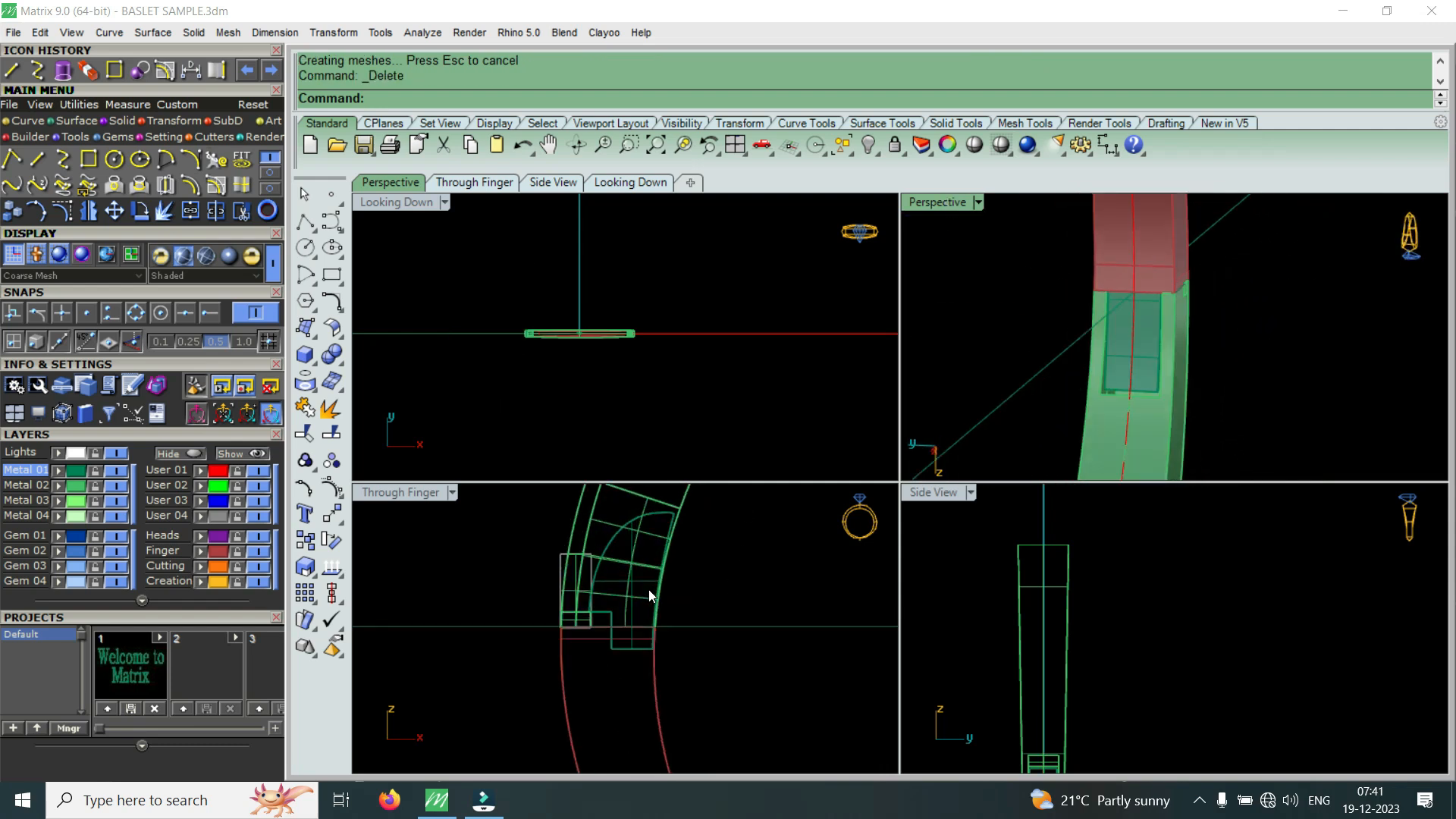
# - Select the extruded notched solid and maximize the Through Finger view
pyautogui.scroll(-5, 576, 638)
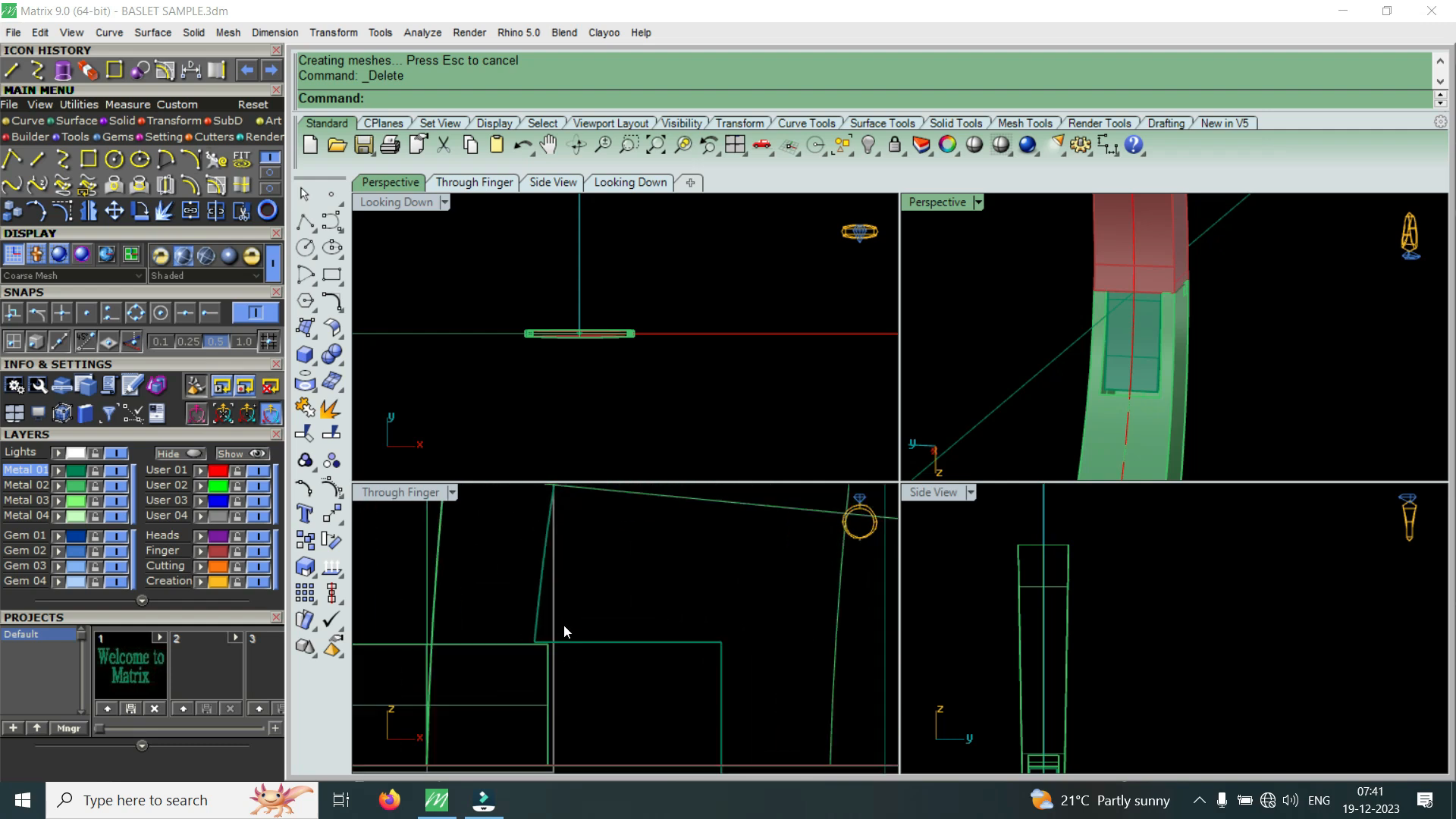
pyautogui.click(600, 626)
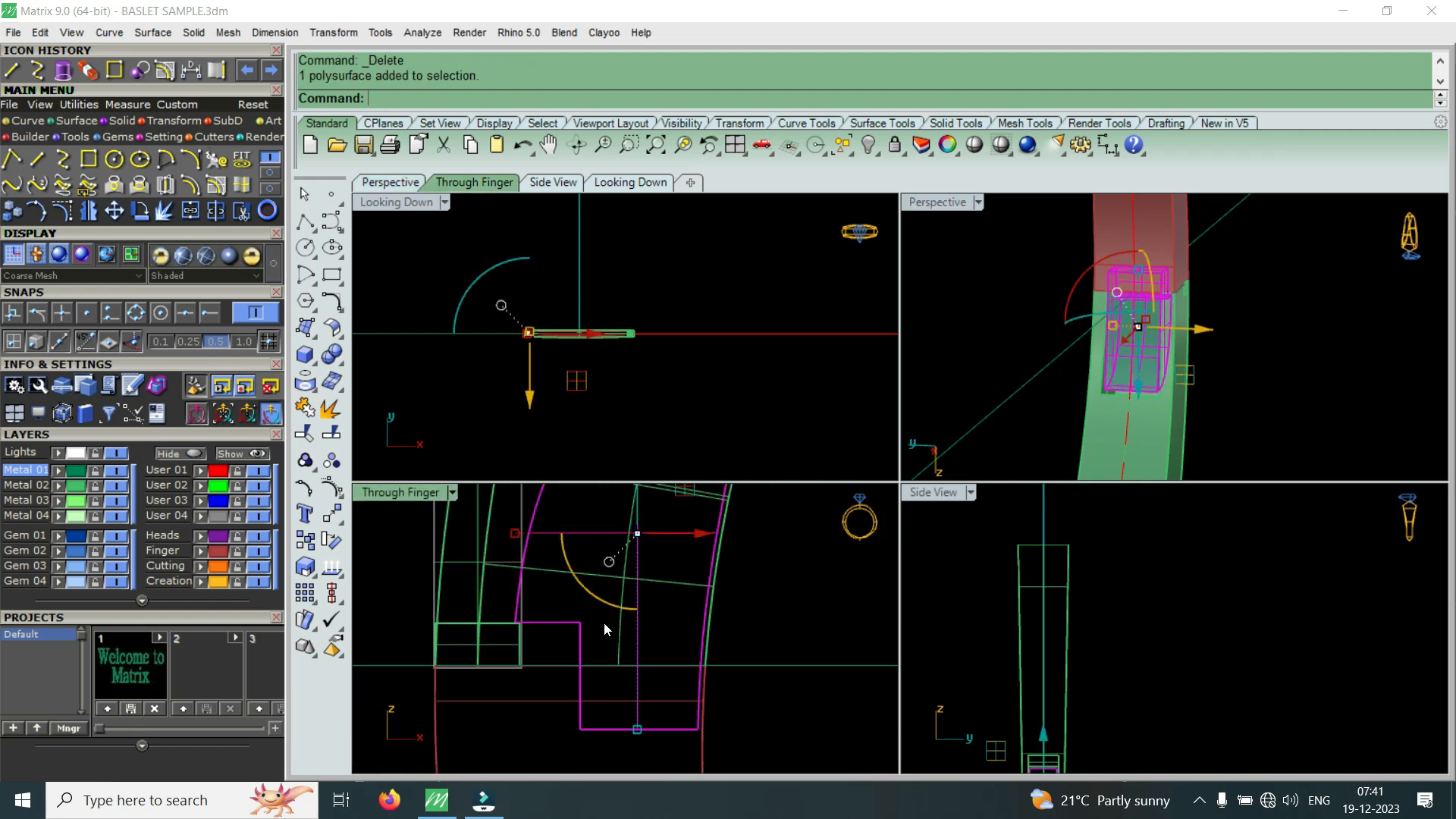
pyautogui.scroll(3, 604, 628)
pyautogui.scroll(-3, 588, 637)
pyautogui.scroll(2, 596, 625)
pyautogui.scroll(-5, 662, 634)
pyautogui.doubleClick(437, 493)
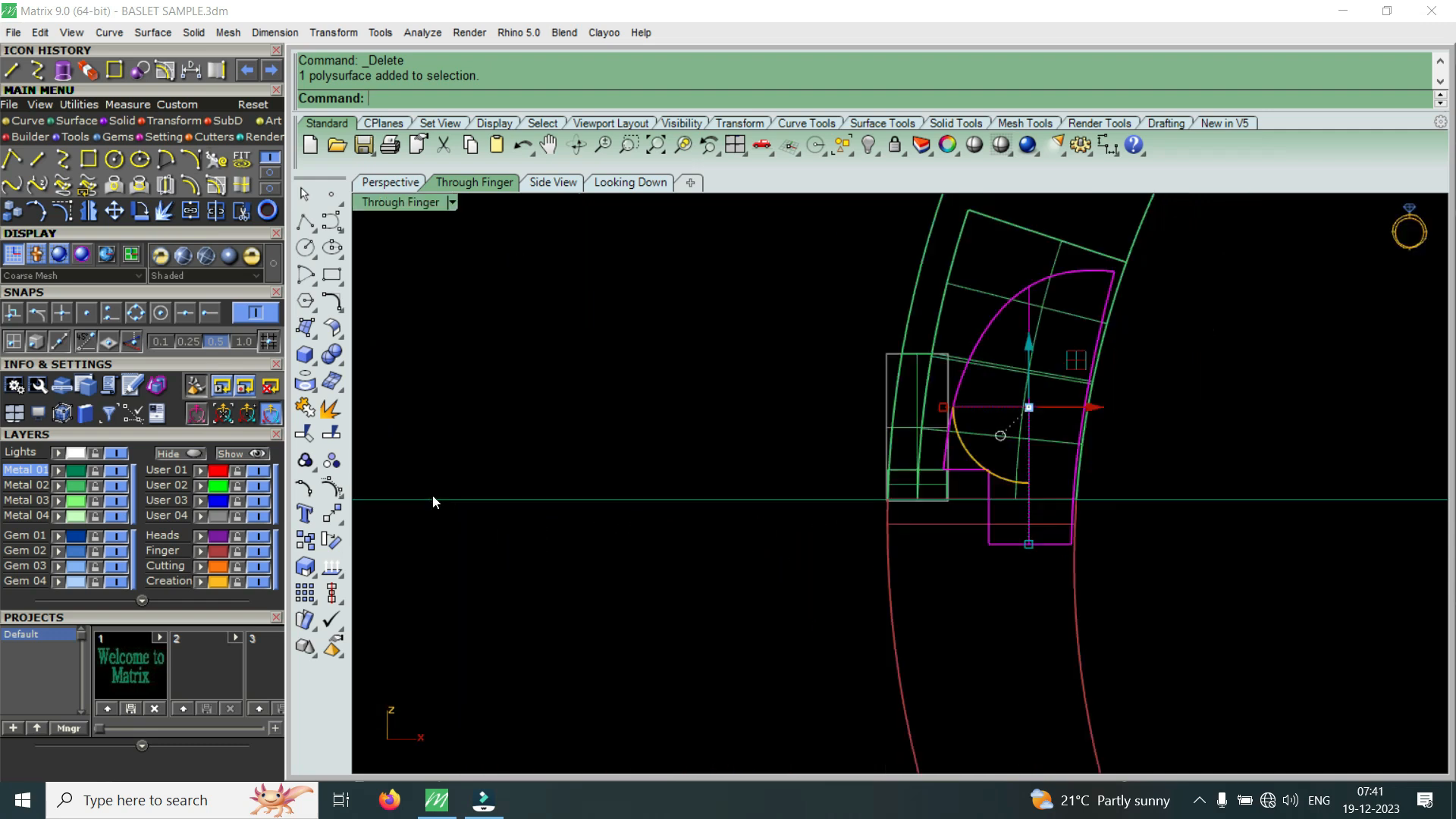
# - Try to move the notched solid slightly upward, away from the small rectangular block
pyautogui.scroll(3, 941, 350)
pyautogui.scroll(-2, 950, 552)
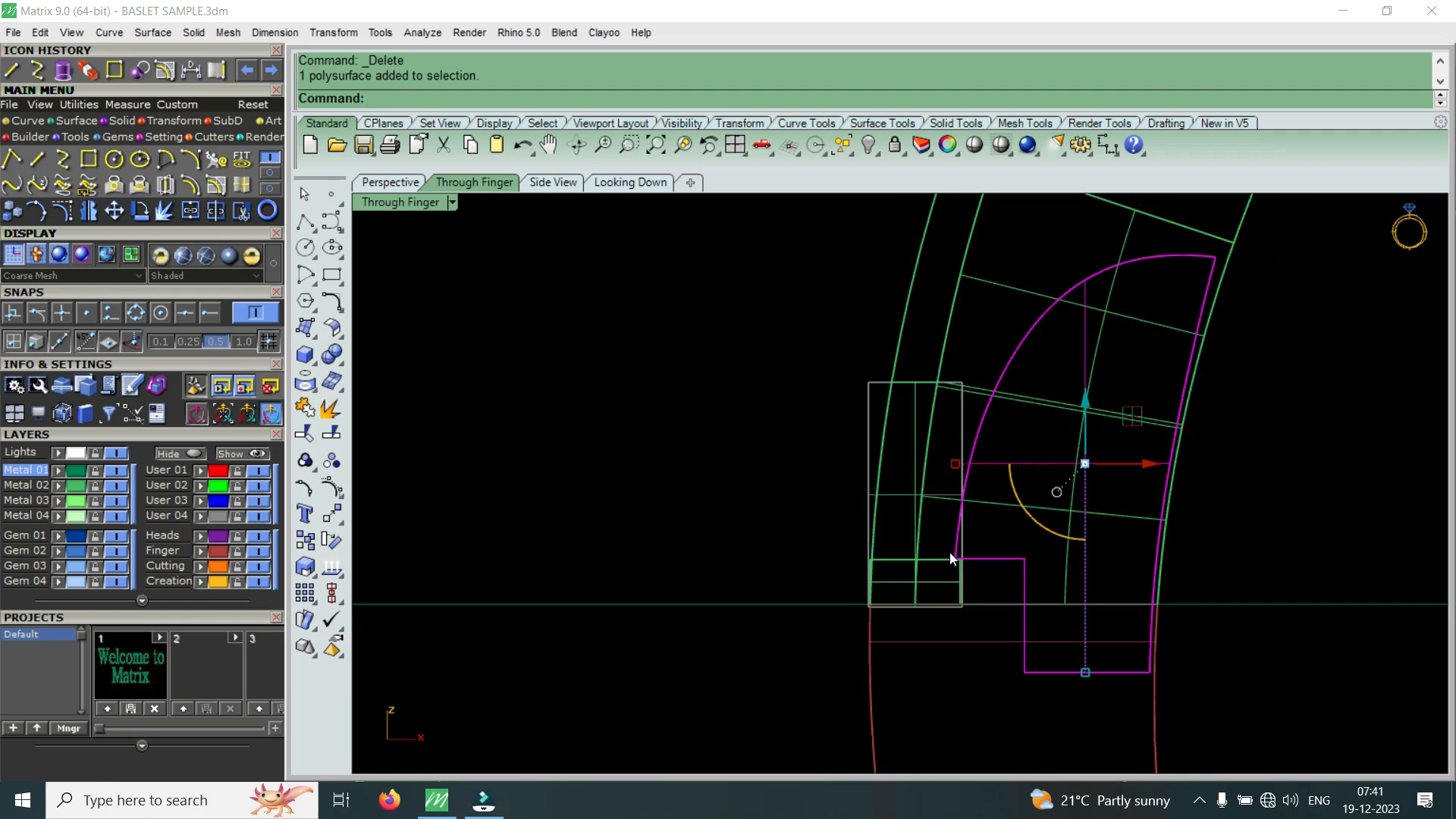
pyautogui.scroll(2, 1065, 508)
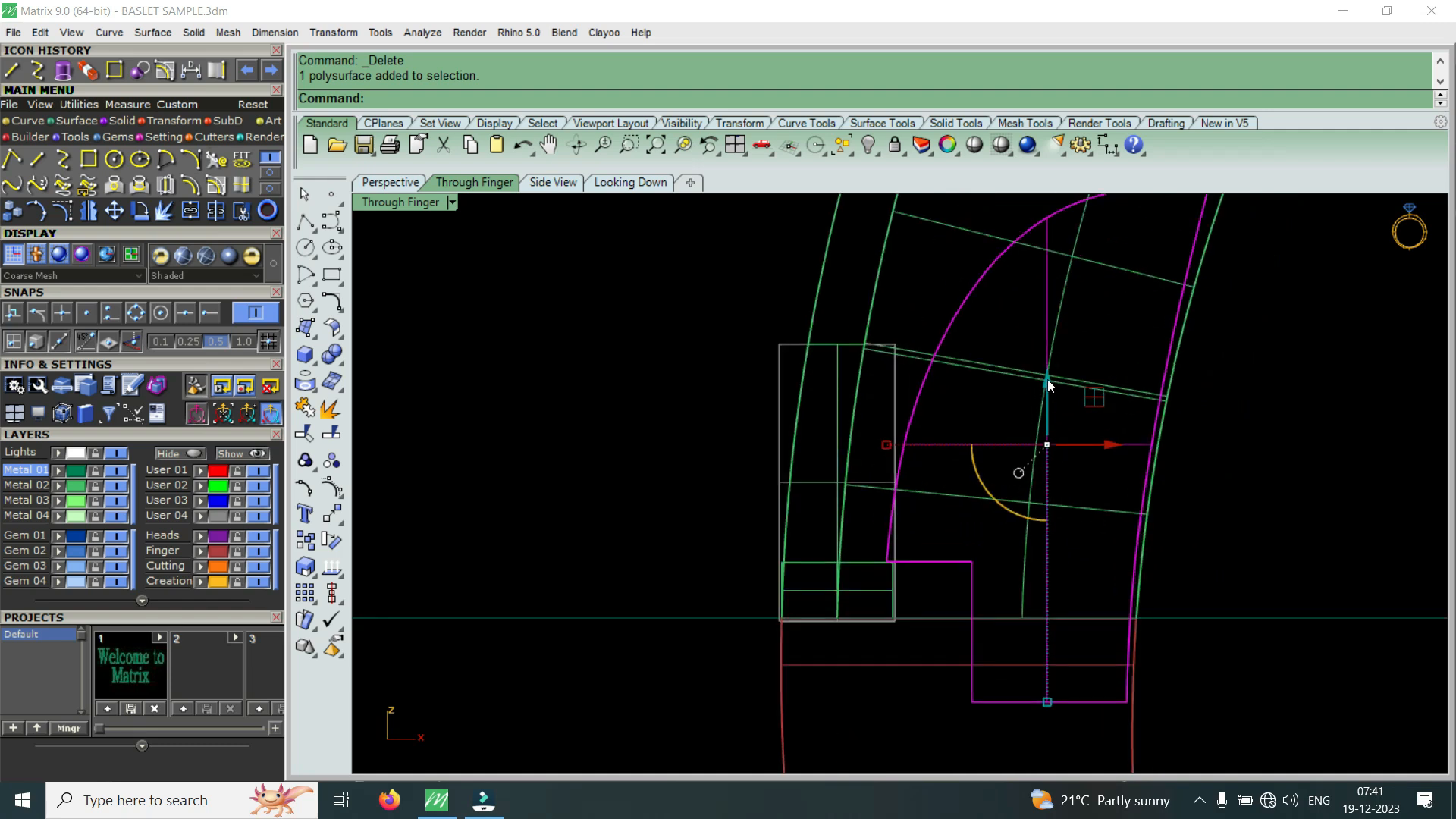
pyautogui.moveTo(1050, 385); pyautogui.dragTo(1042, 376)
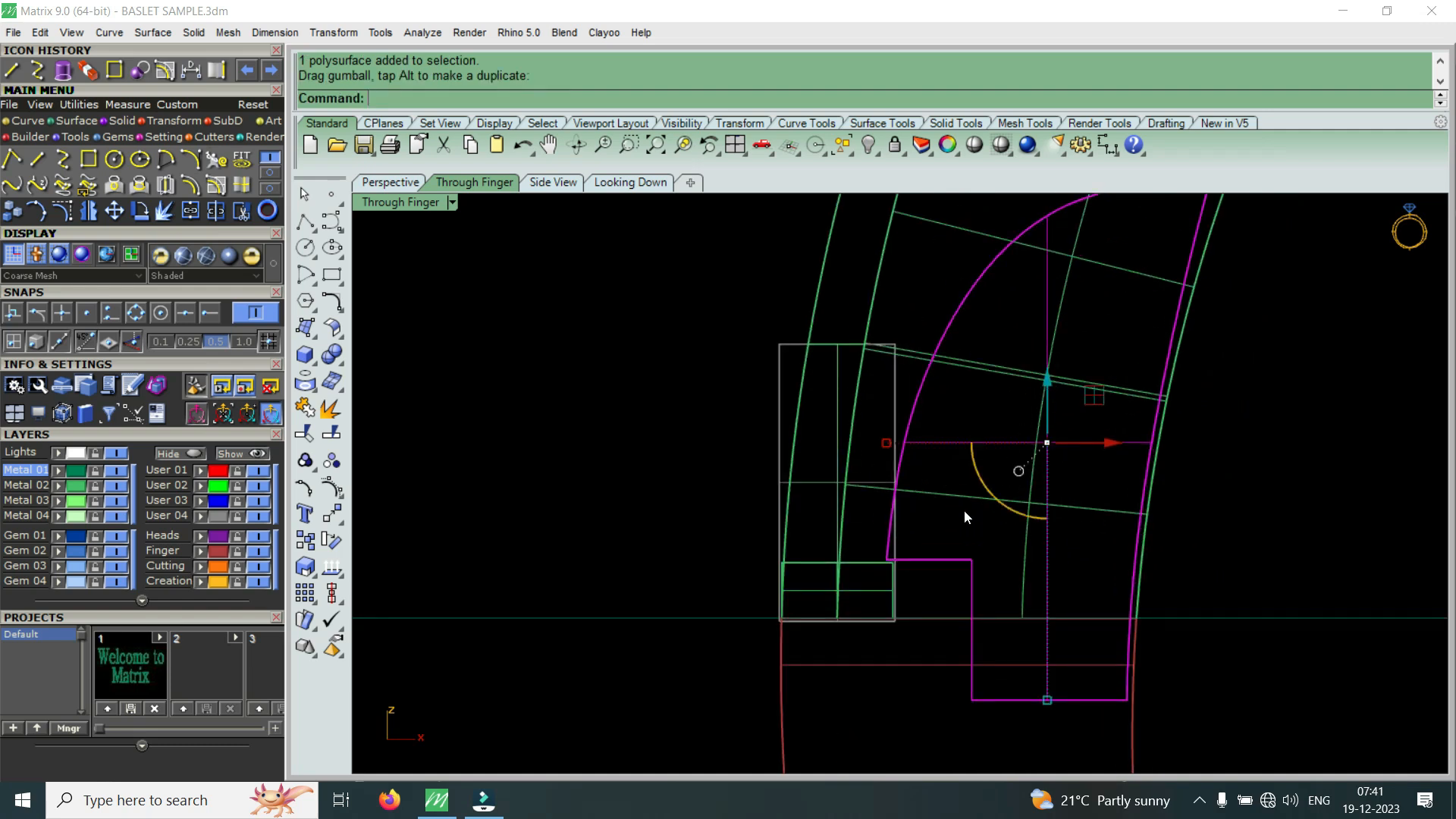
pyautogui.scroll(-2, 982, 539)
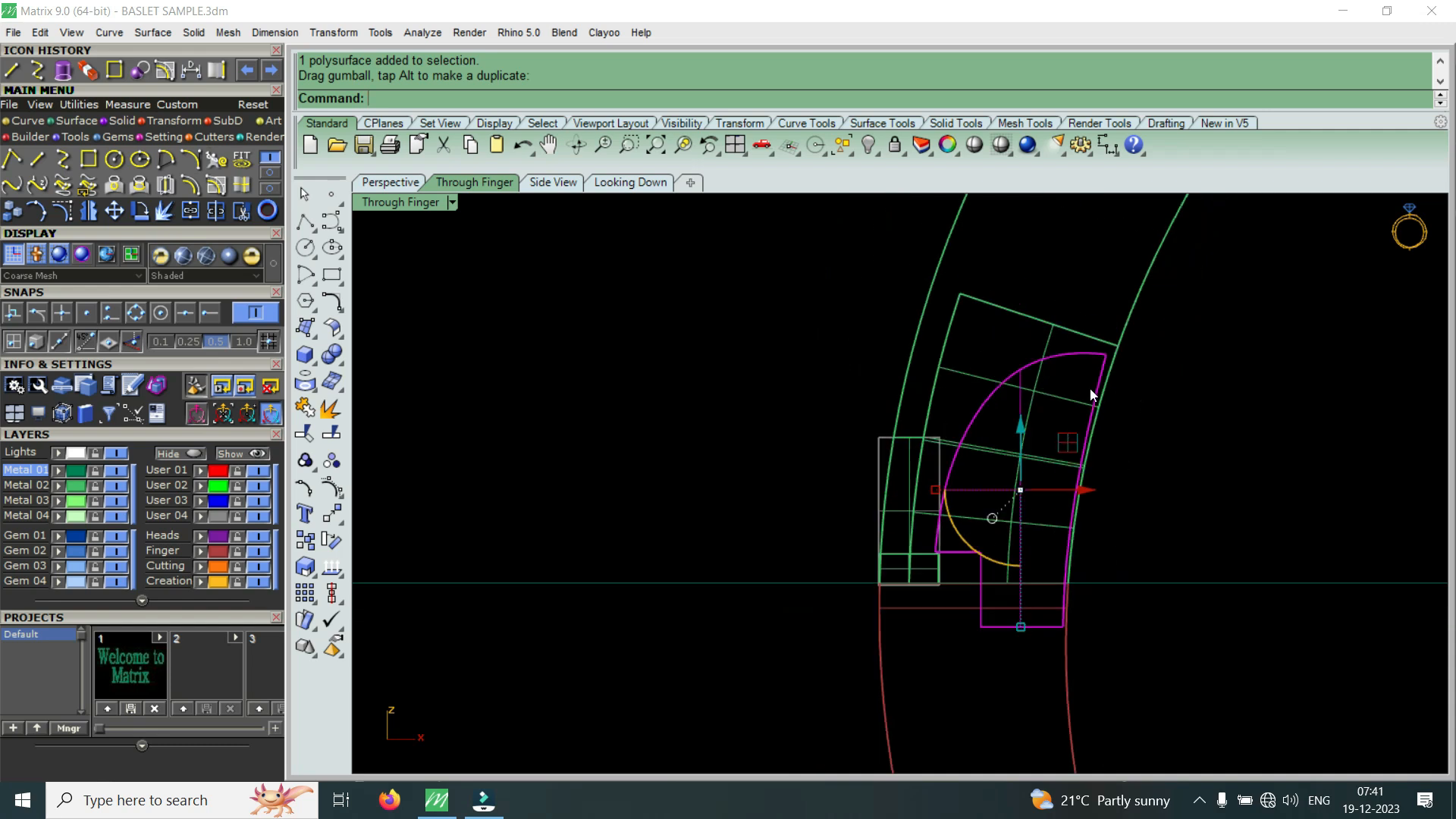
# - Try to rotate the notched solid about a point on its lower edge, and undo the upward move
pyautogui.click(140, 210)
pyautogui.click(1000, 626)
pyautogui.click(1091, 528)
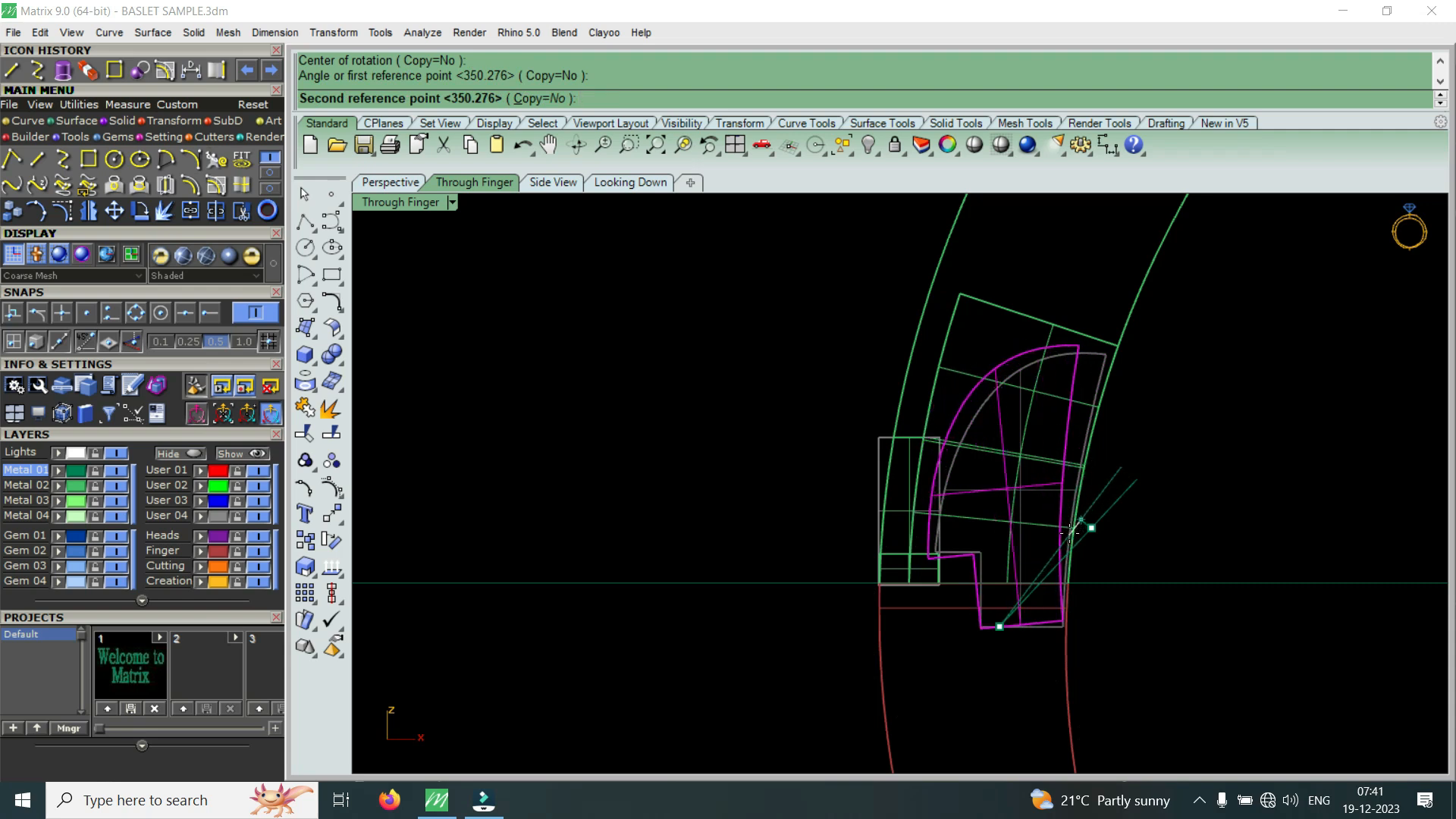
pyautogui.hotkey('ctrl', 'z')
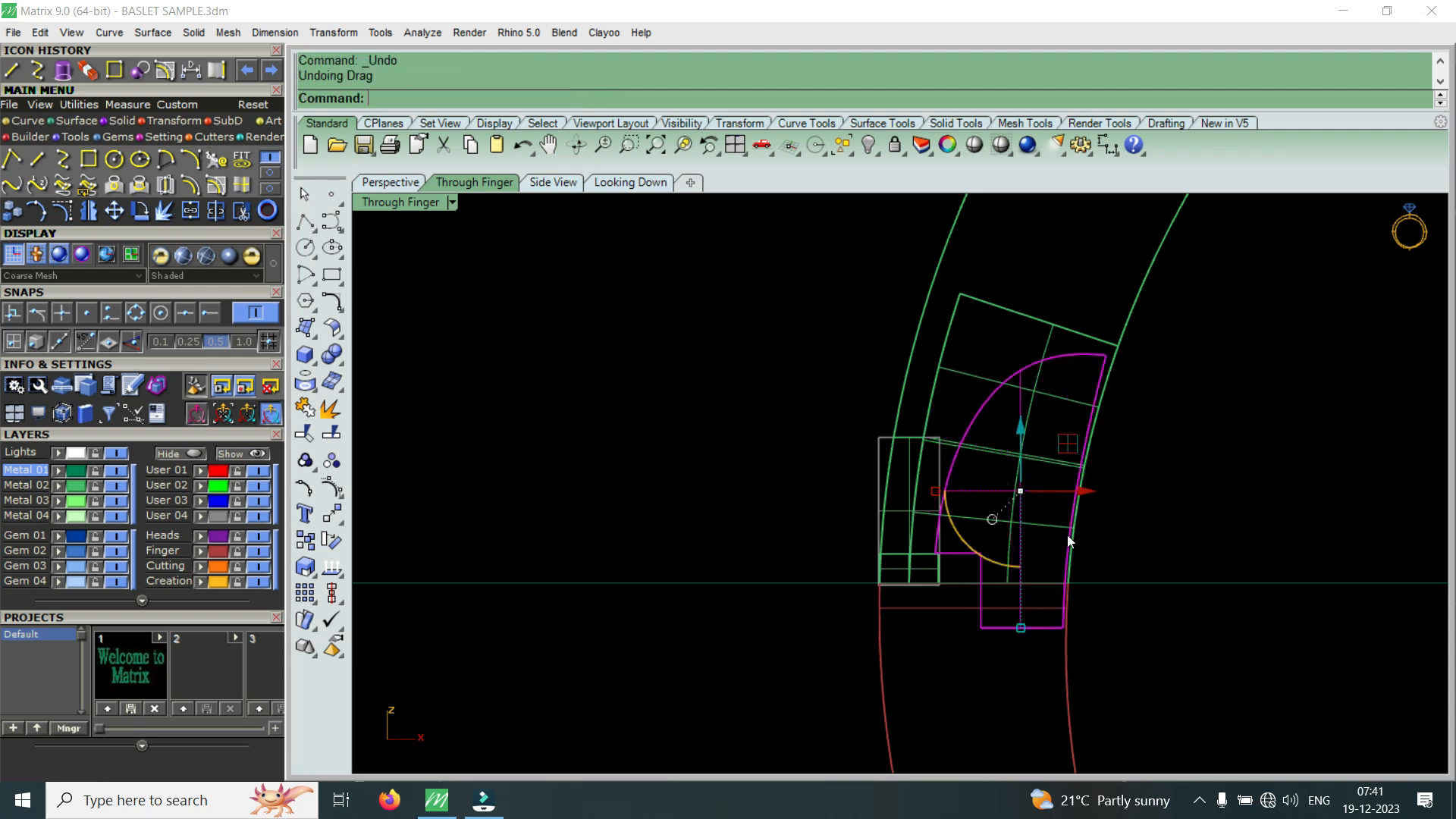
# - Rotate the notched solid about 5° clockwise around a point just inside its top edge
pyautogui.click(141, 216)
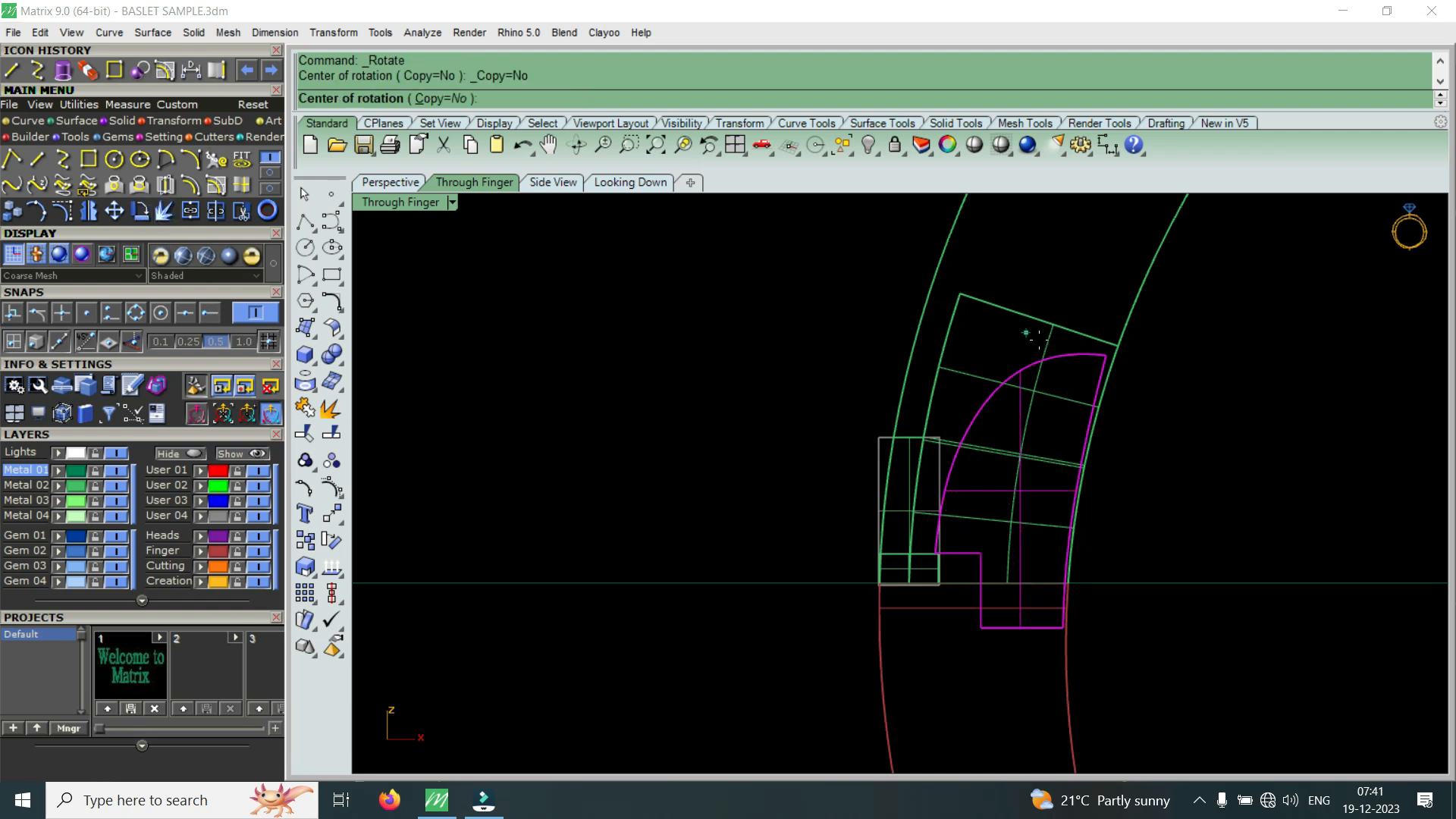
pyautogui.click(1072, 358)
pyautogui.click(1047, 527)
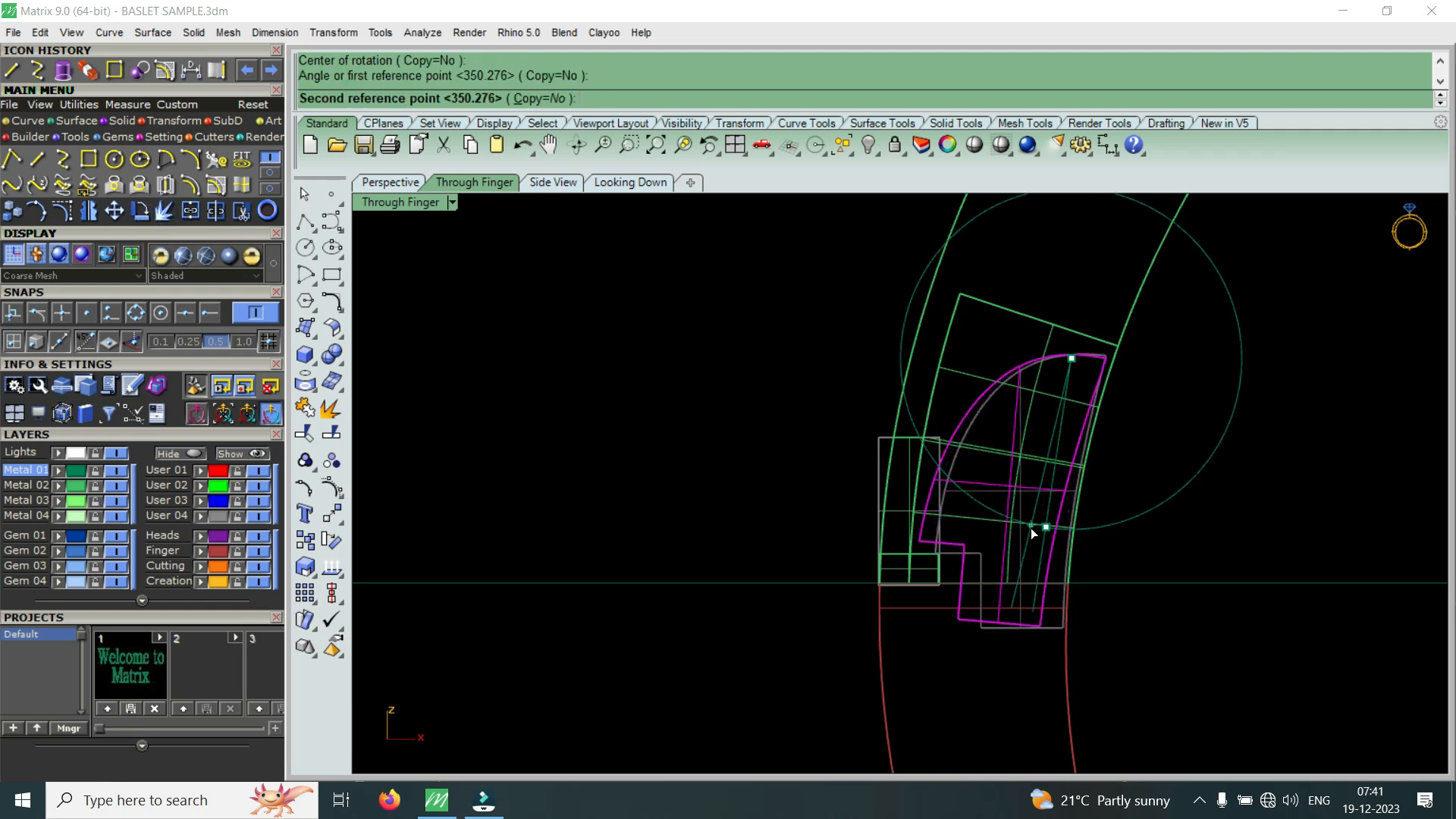
pyautogui.click(1030, 528)
# - Rotate the notched solid about 3.3° counterclockwise around a point on its lower edge
pyautogui.rightClick(989, 599)
pyautogui.click(993, 617)
pyautogui.click(1004, 497)
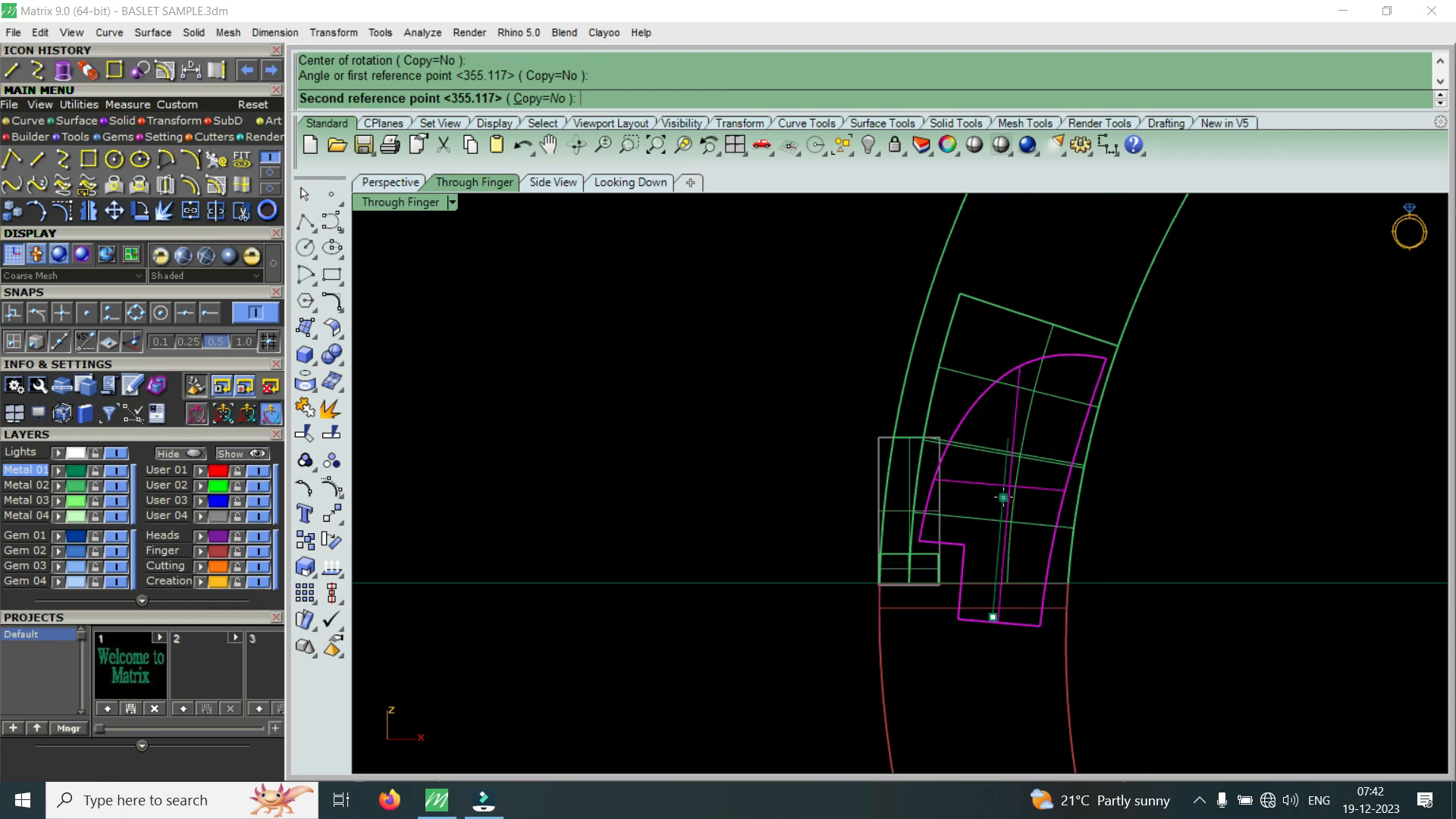
pyautogui.click(997, 491)
# - Rotate the notched solid about 1.9° counterclockwise around a point near its middle
pyautogui.rightClick(998, 491)
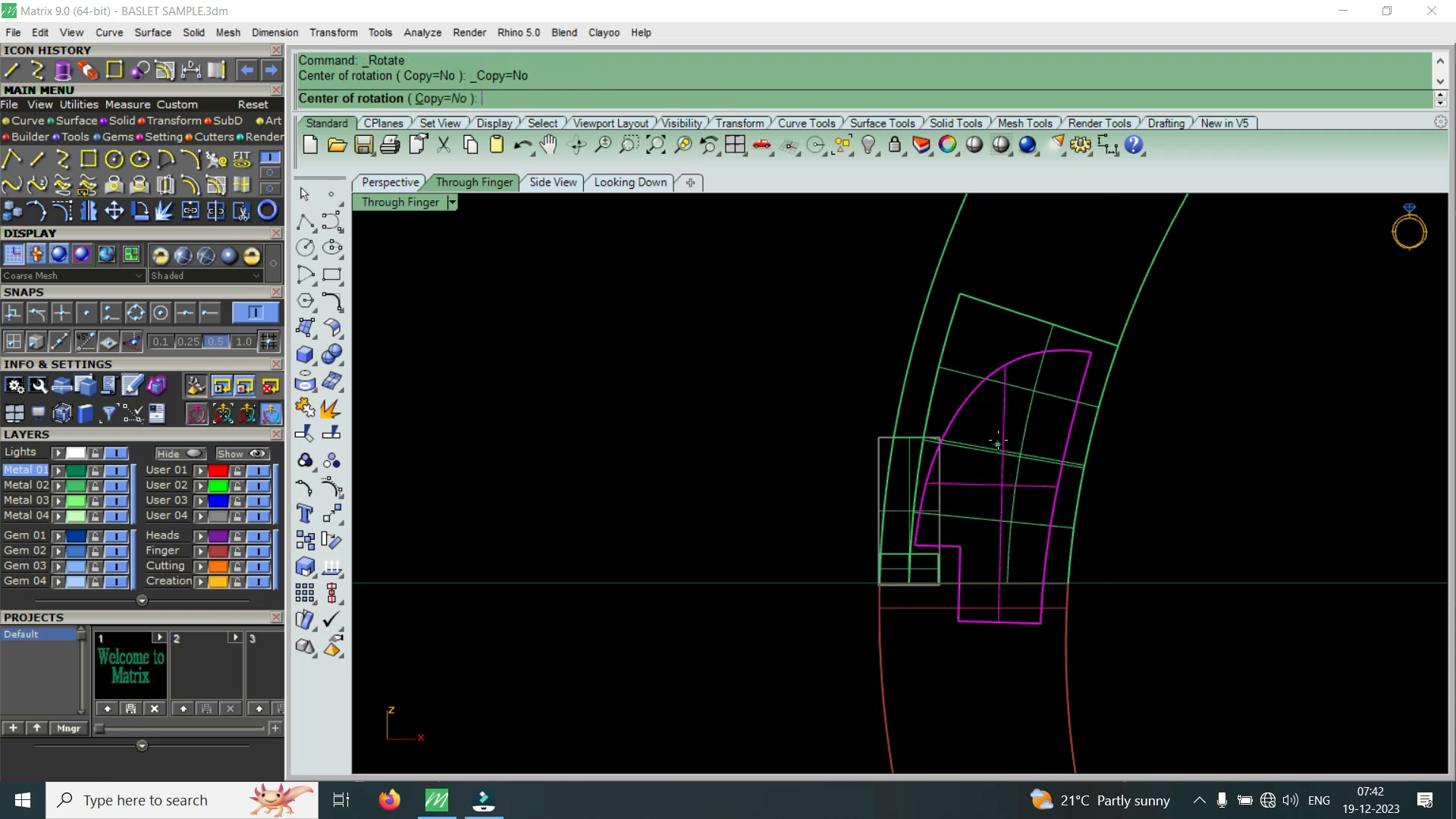
pyautogui.click(998, 441)
pyautogui.click(1010, 563)
pyautogui.click(1011, 565)
pyautogui.scroll(2, 1001, 565)
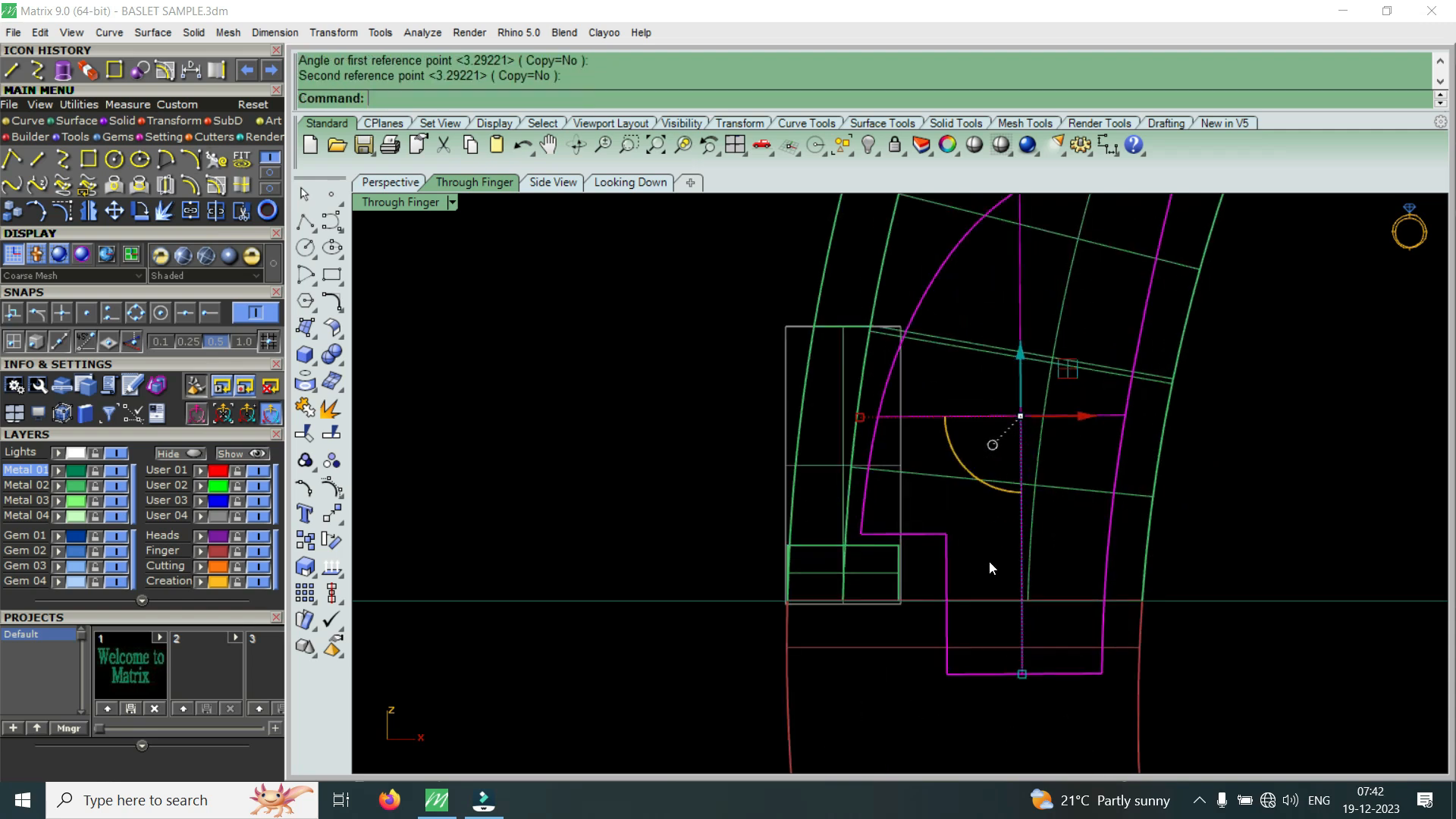
# - Nudge the notched solid slightly toward the band's outer curve and down toward the small rectangular block
pyautogui.click(1072, 426)
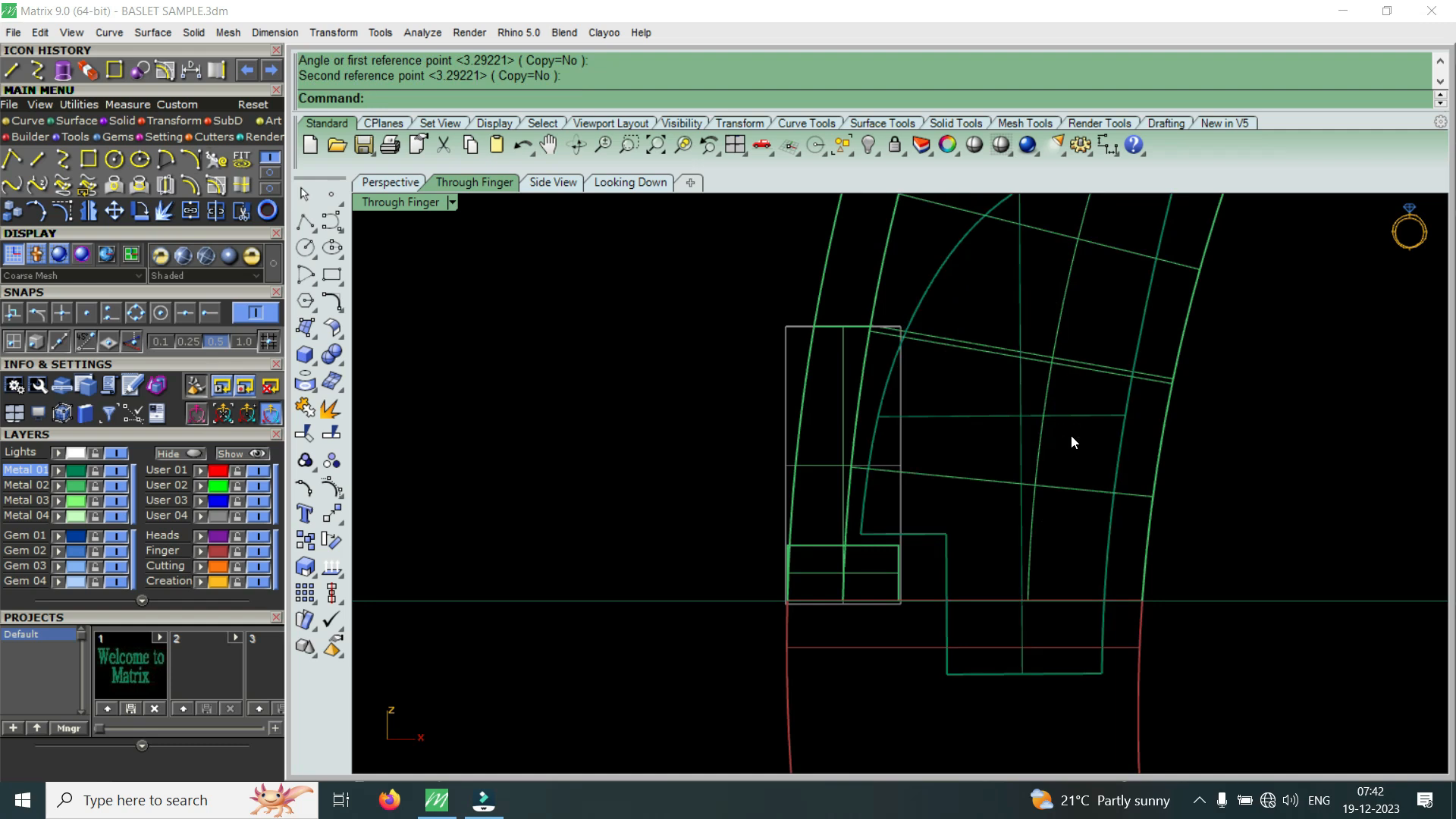
pyautogui.click(1095, 416)
pyautogui.moveTo(1095, 411); pyautogui.dragTo(1080, 421)
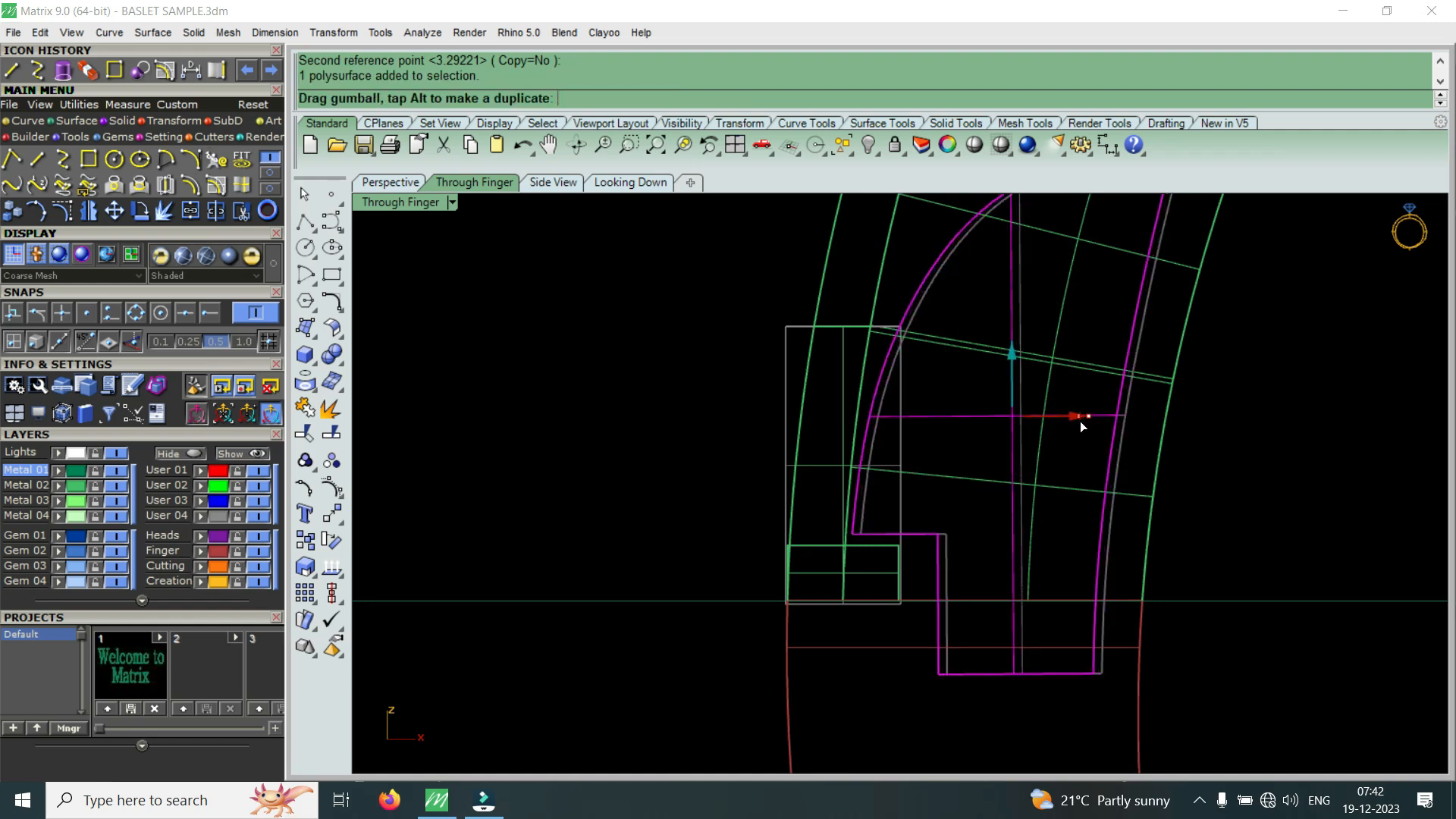
pyautogui.scroll(4, 849, 513)
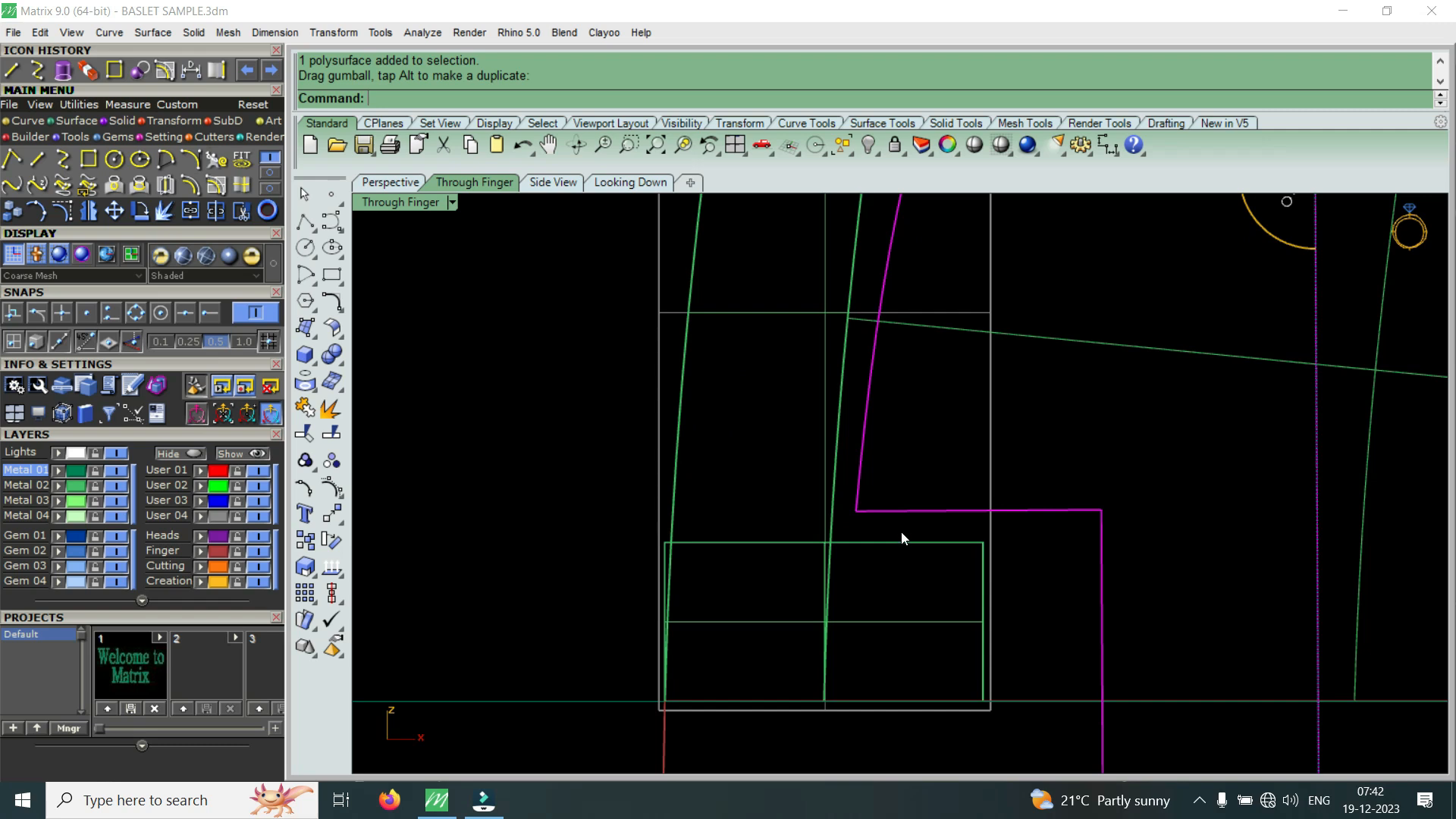
pyautogui.scroll(-3, 901, 535)
pyautogui.moveTo(1080, 332); pyautogui.dragTo(1079, 335)
pyautogui.scroll(4, 899, 535)
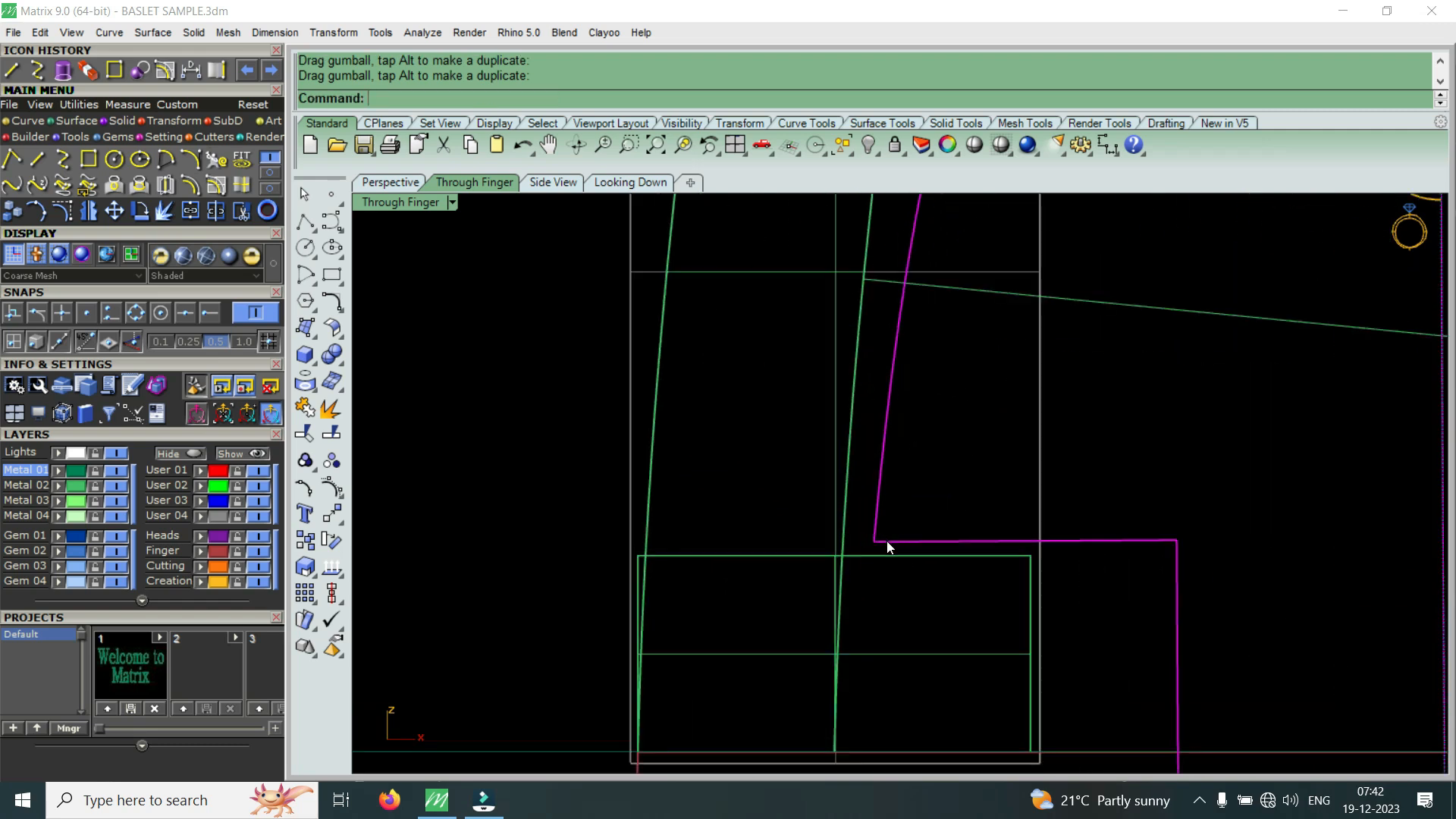
# - Rotate the notched solid slightly clockwise around a point on its lower edge to follow the band's curvature
pyautogui.scroll(-3, 884, 552)
pyautogui.scroll(-3, 914, 544)
pyautogui.scroll(-2, 1051, 607)
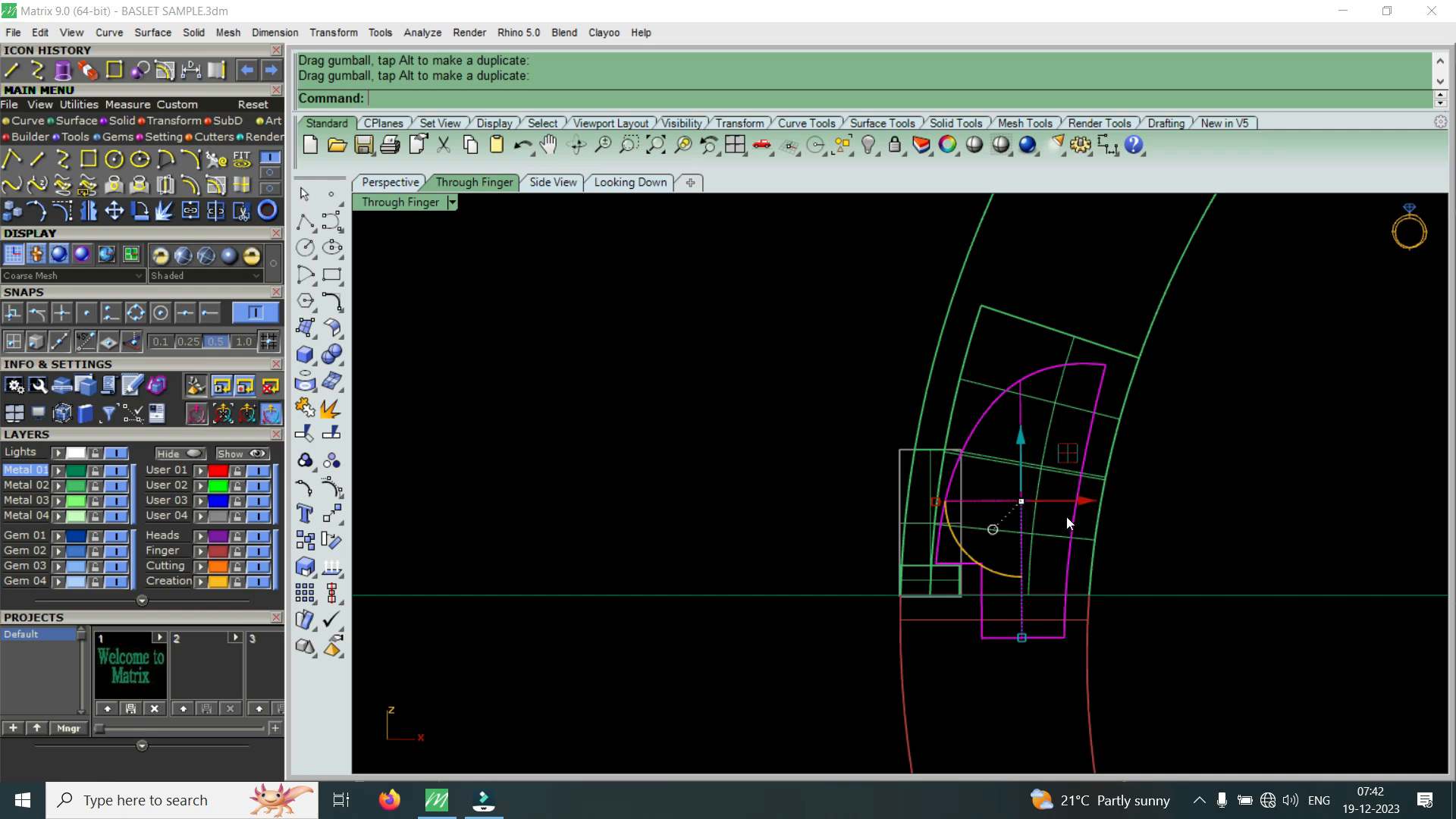
pyautogui.click(142, 216)
pyautogui.click(1010, 634)
pyautogui.click(1056, 469)
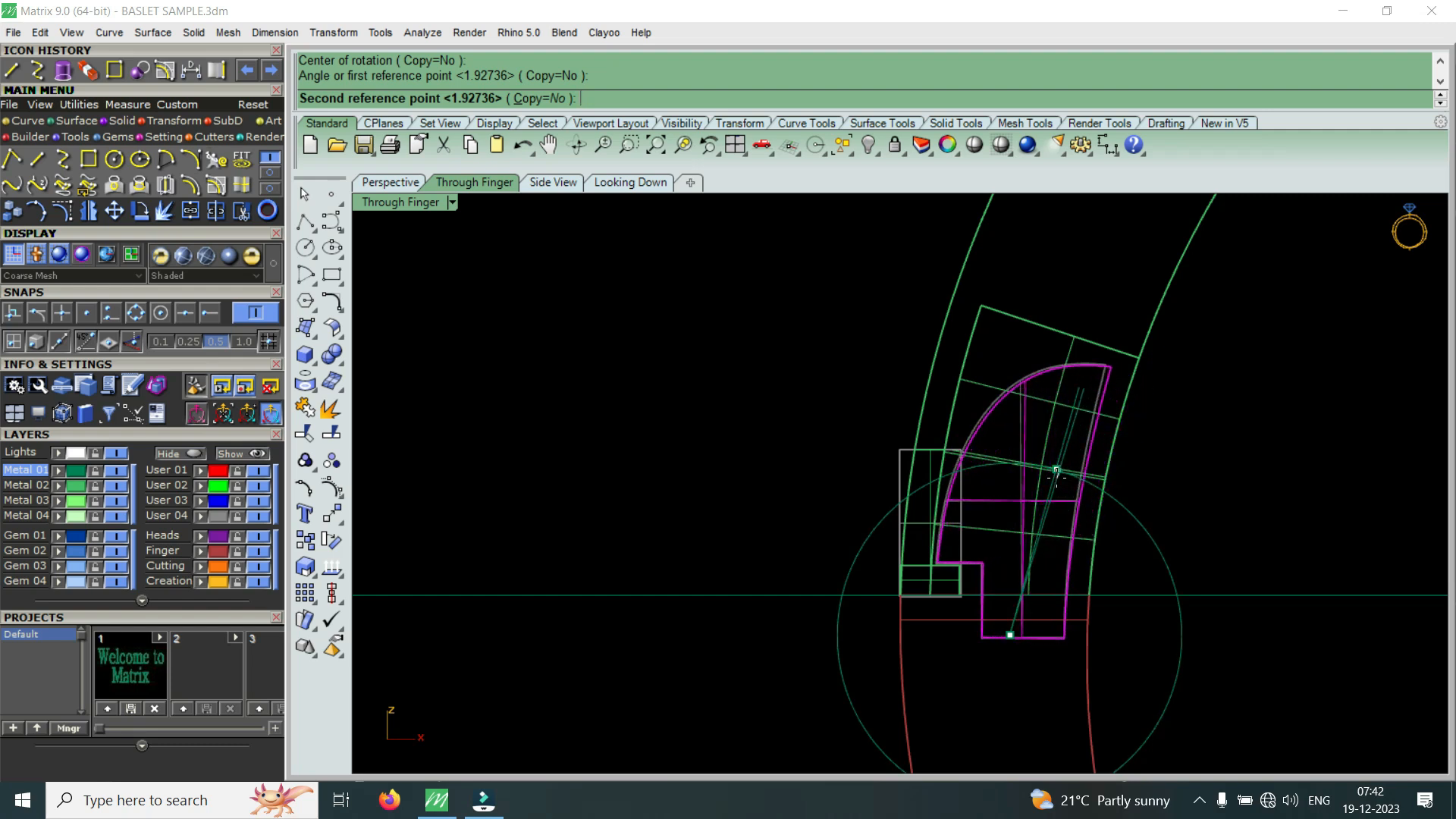
pyautogui.scroll(5, 1055, 471)
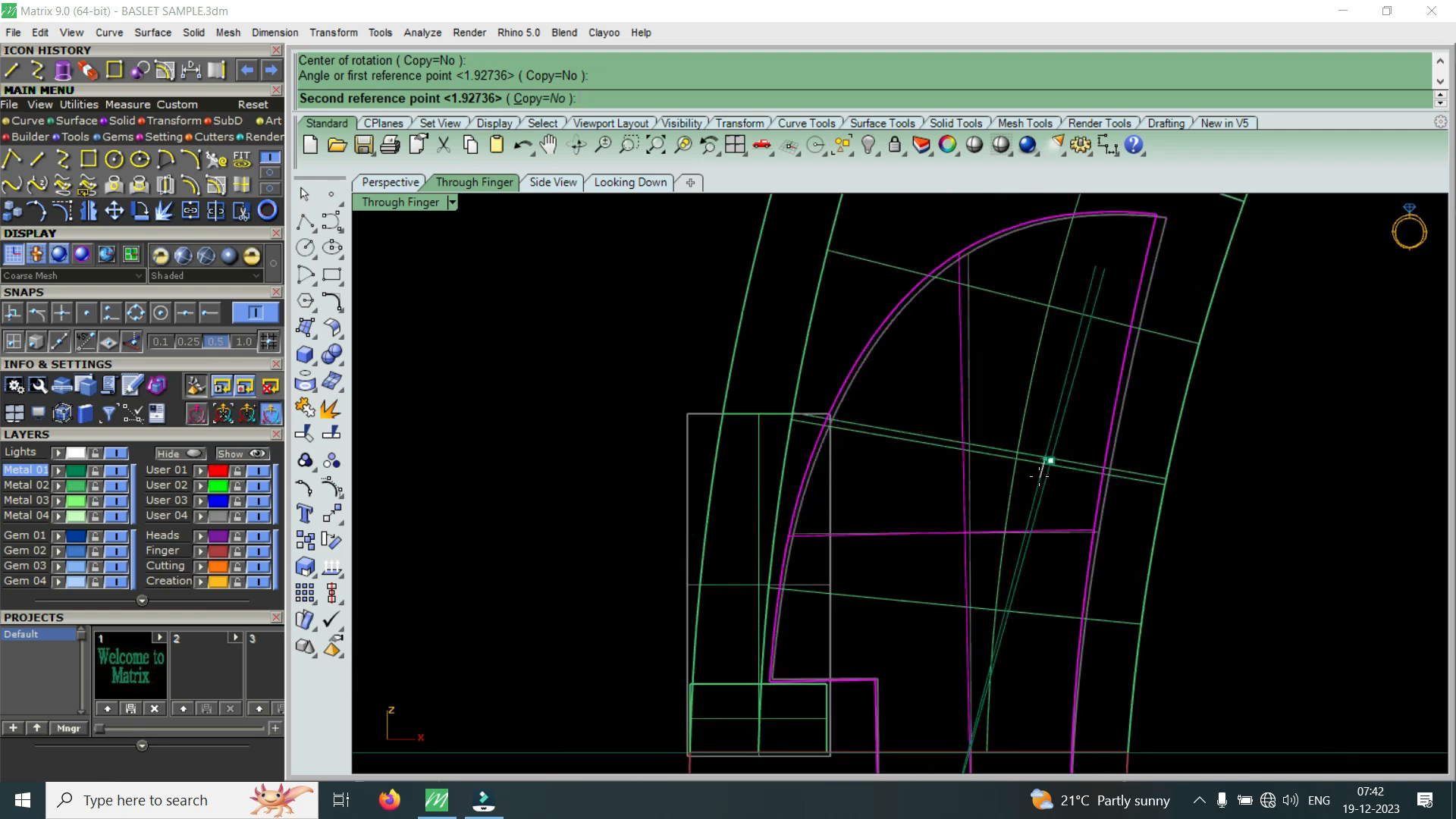
pyautogui.scroll(-2, 1037, 485)
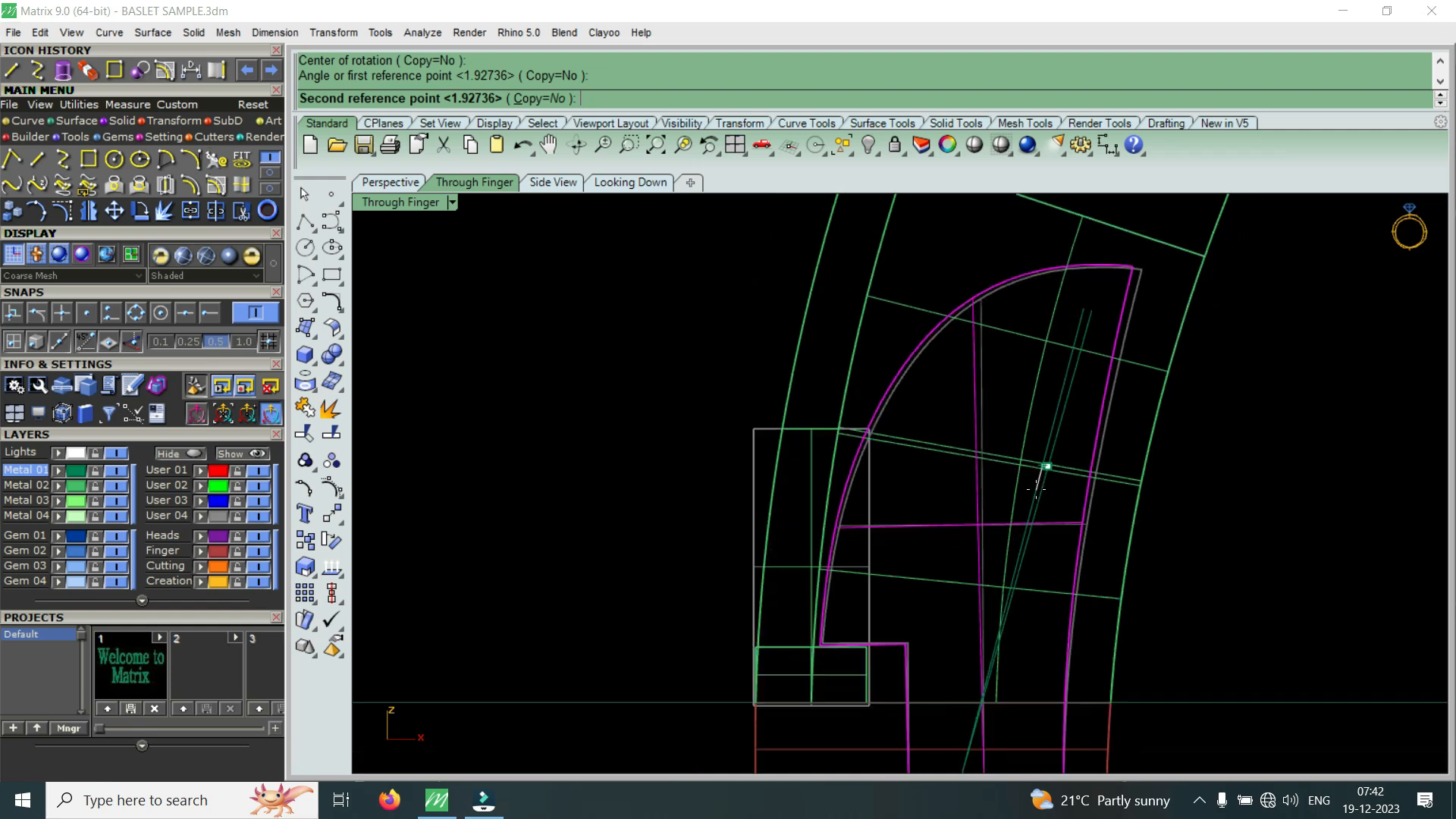
pyautogui.scroll(-2, 1036, 489)
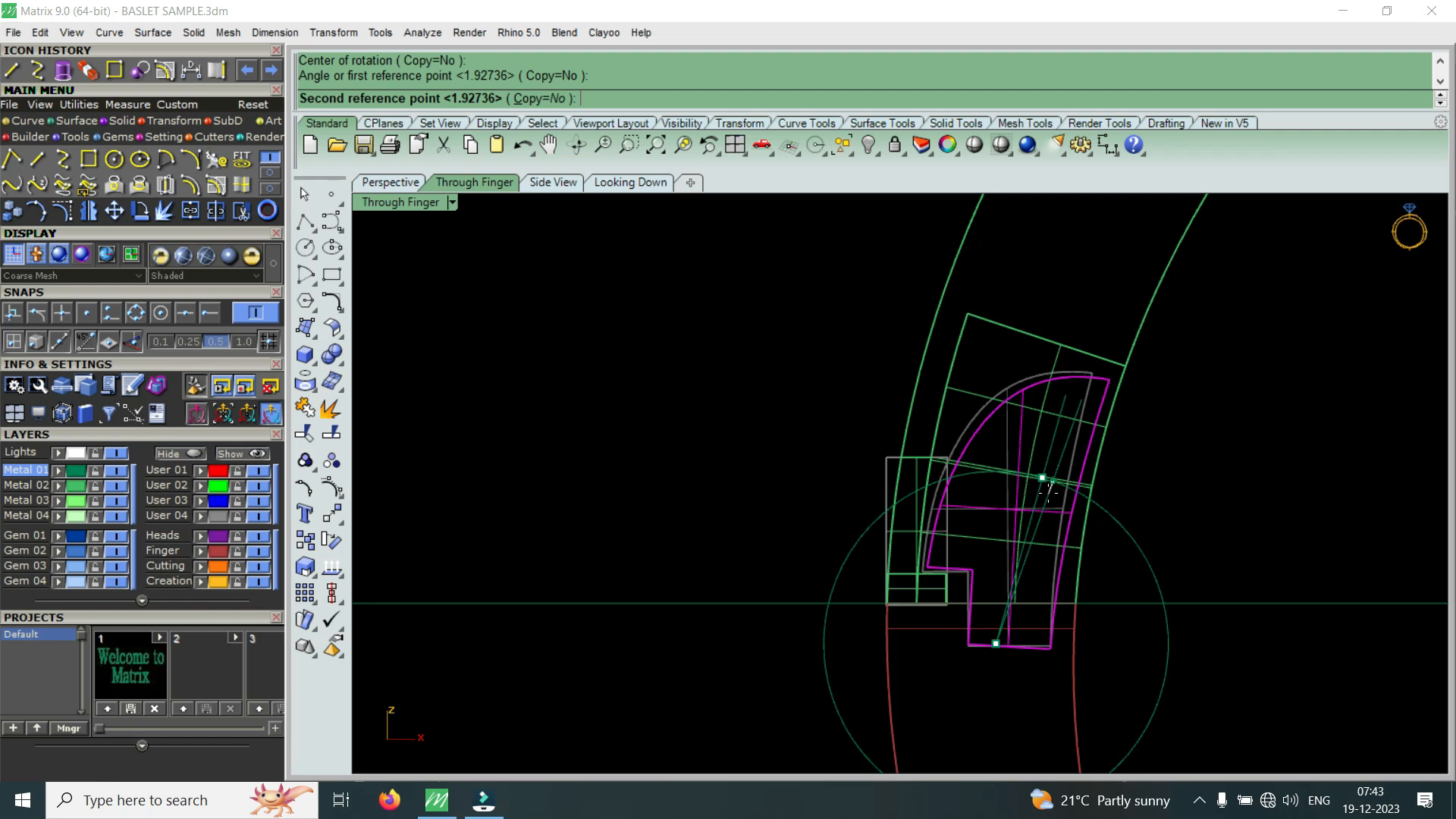
pyautogui.scroll(4, 1049, 491)
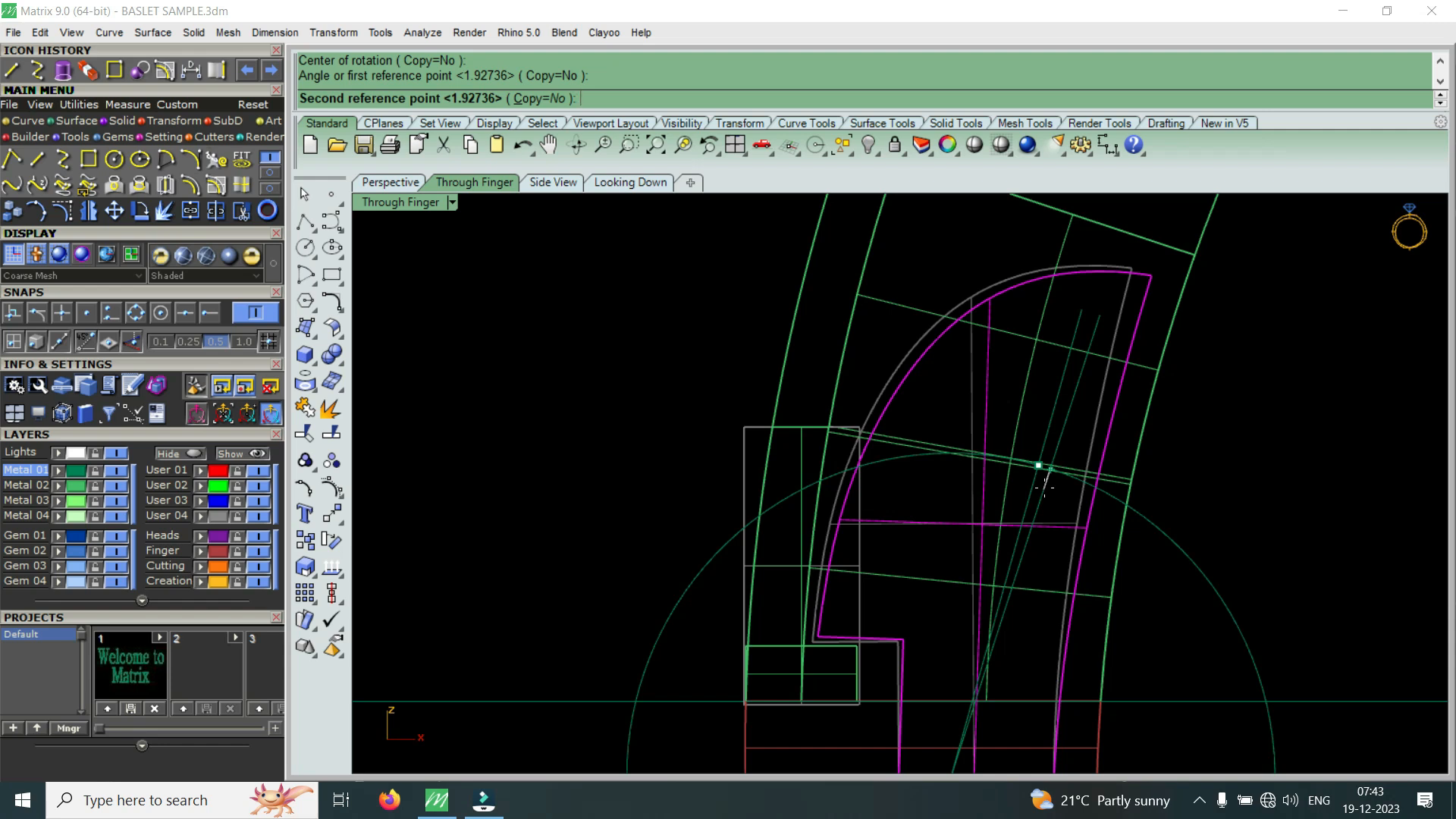
pyautogui.click(1044, 488)
# - Examine the clearances between the notched solid, the small rectangular block, the cutout and the band's curves
pyautogui.scroll(-2, 1030, 426)
pyautogui.scroll(2, 1030, 426)
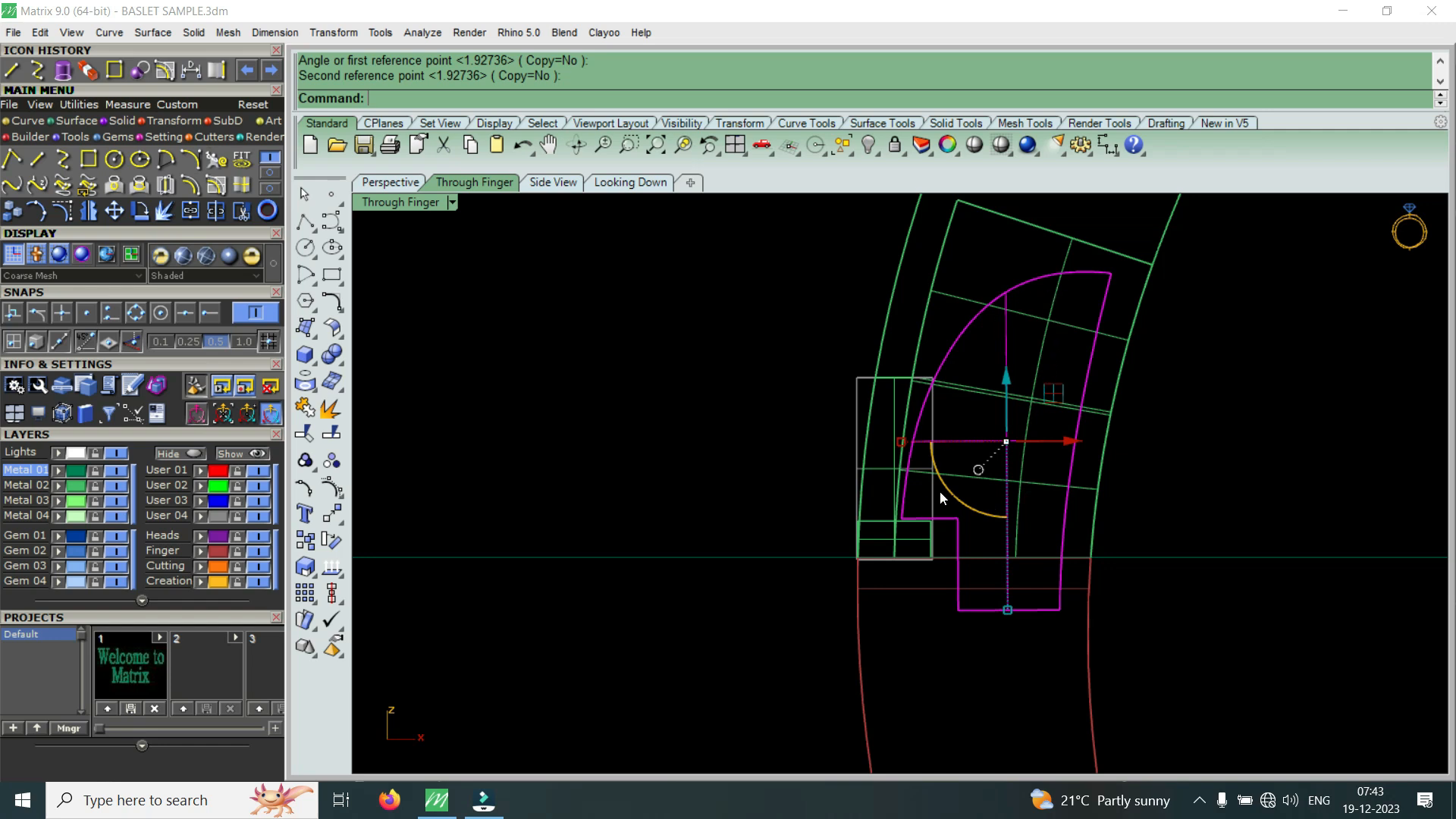
pyautogui.scroll(3, 948, 516)
pyautogui.scroll(-2, 925, 521)
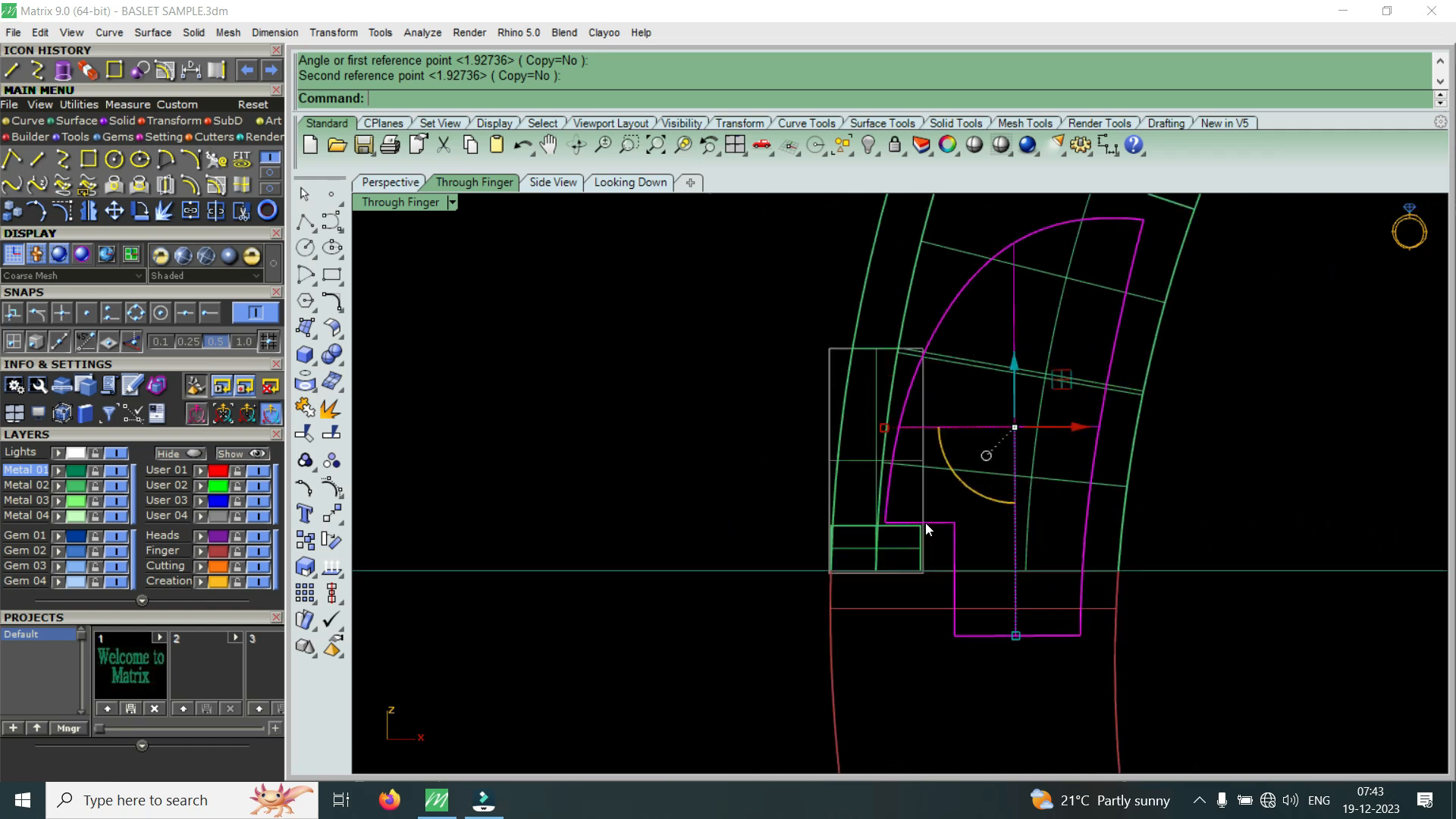
pyautogui.scroll(1, 926, 522)
pyautogui.scroll(-1, 927, 519)
pyautogui.scroll(1, 927, 519)
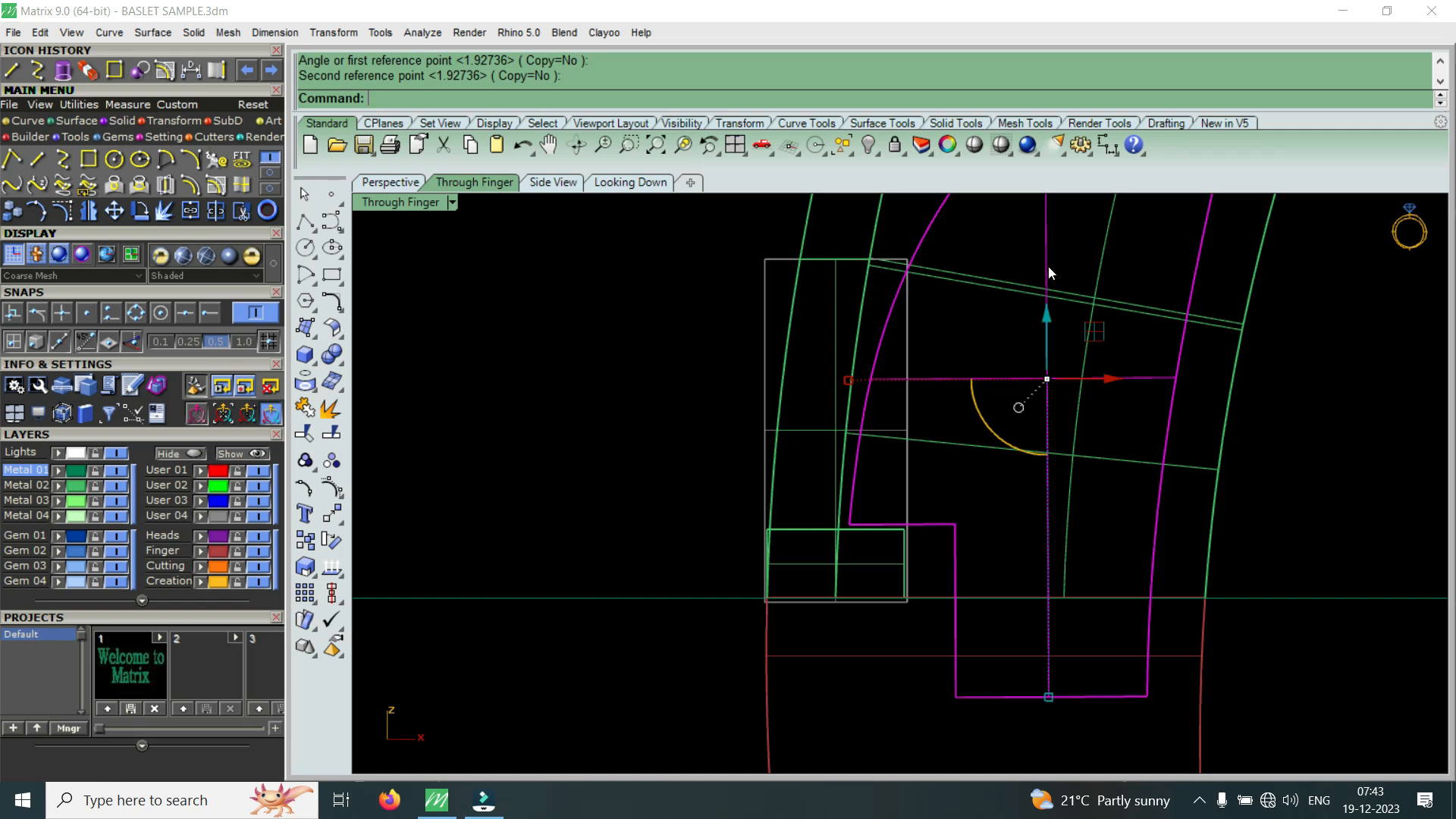
pyautogui.scroll(-4, 948, 546)
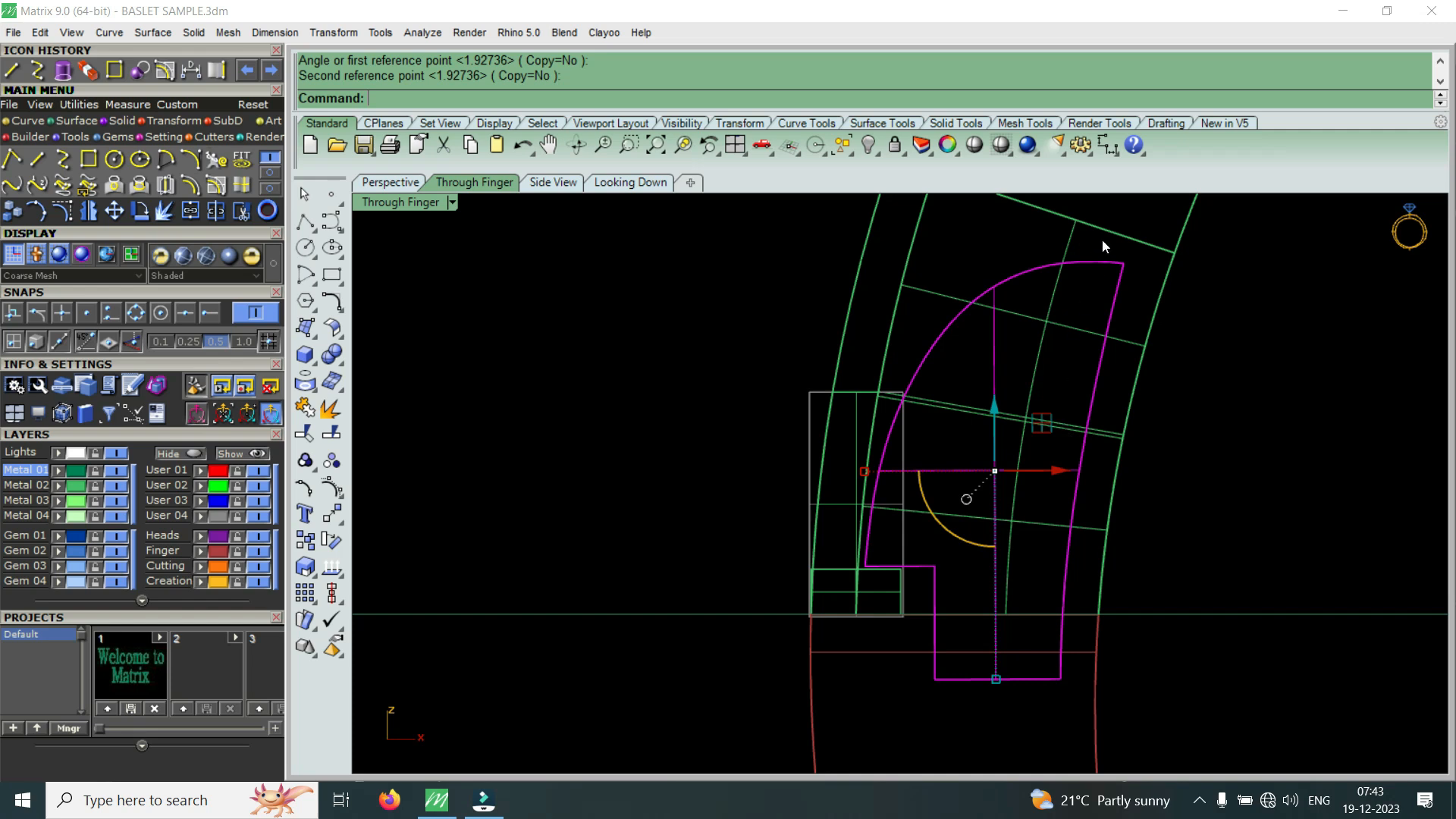
pyautogui.scroll(-2, 1074, 352)
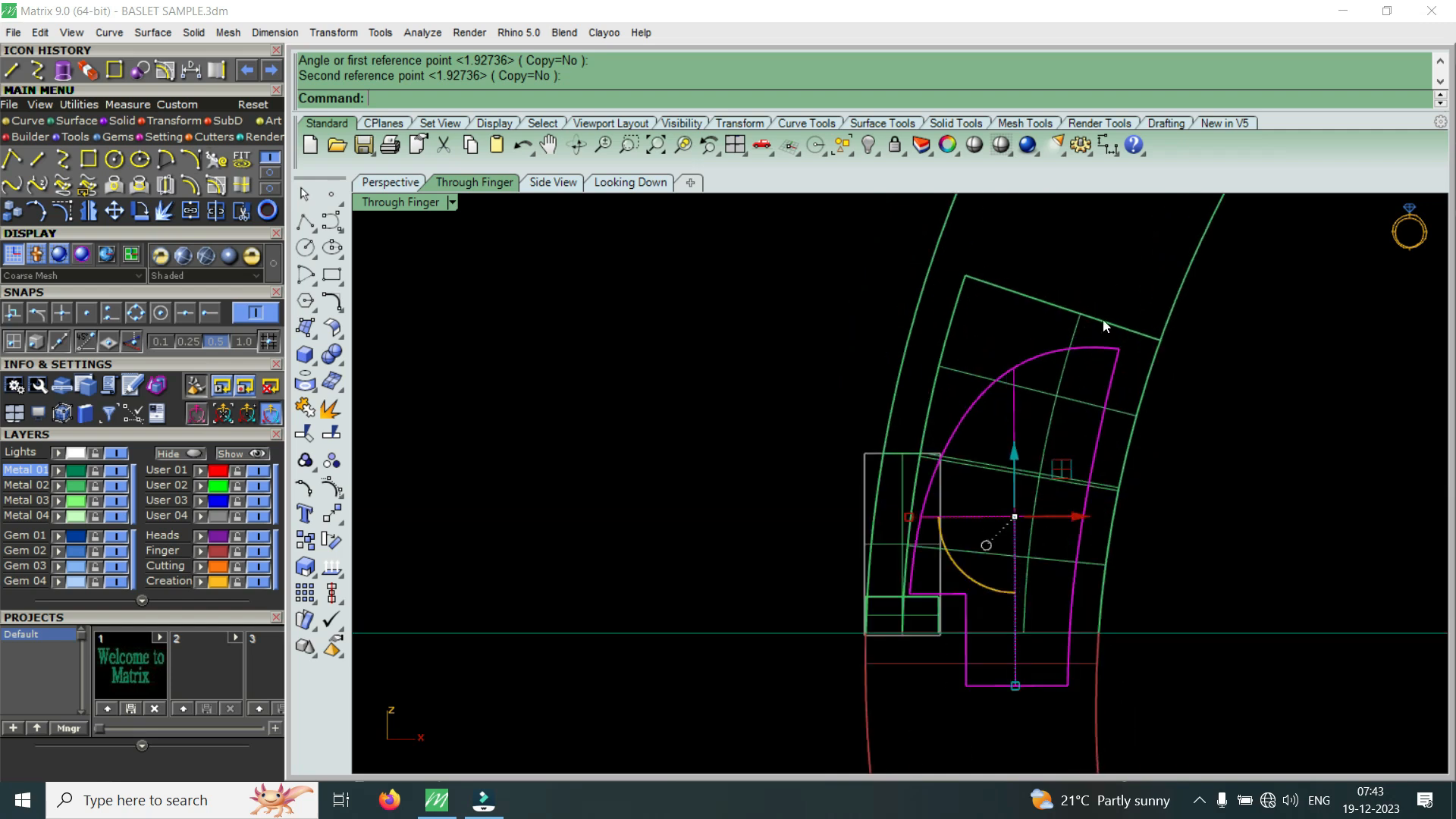
pyautogui.scroll(-2, 1100, 343)
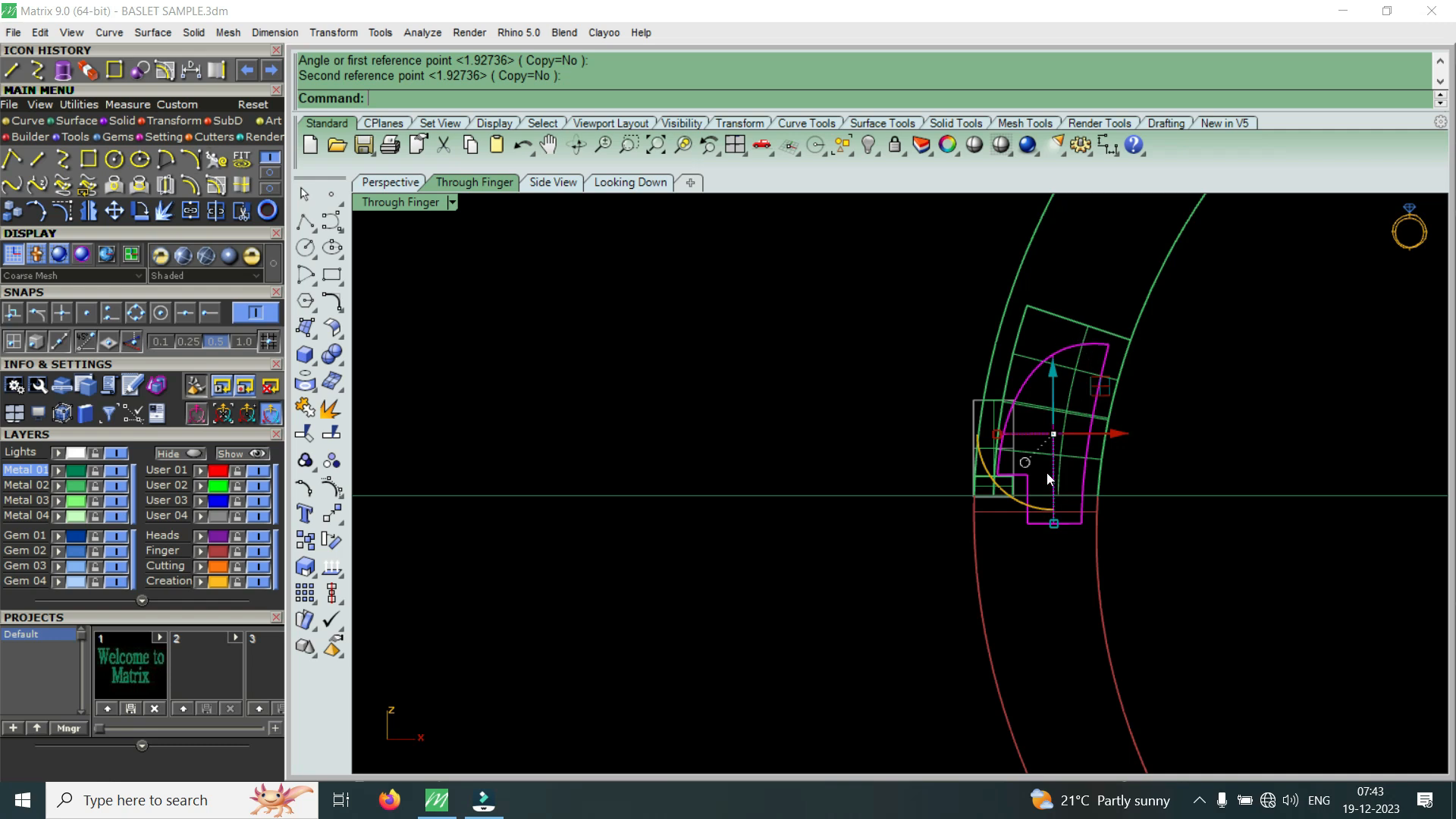
pyautogui.scroll(3, 1108, 313)
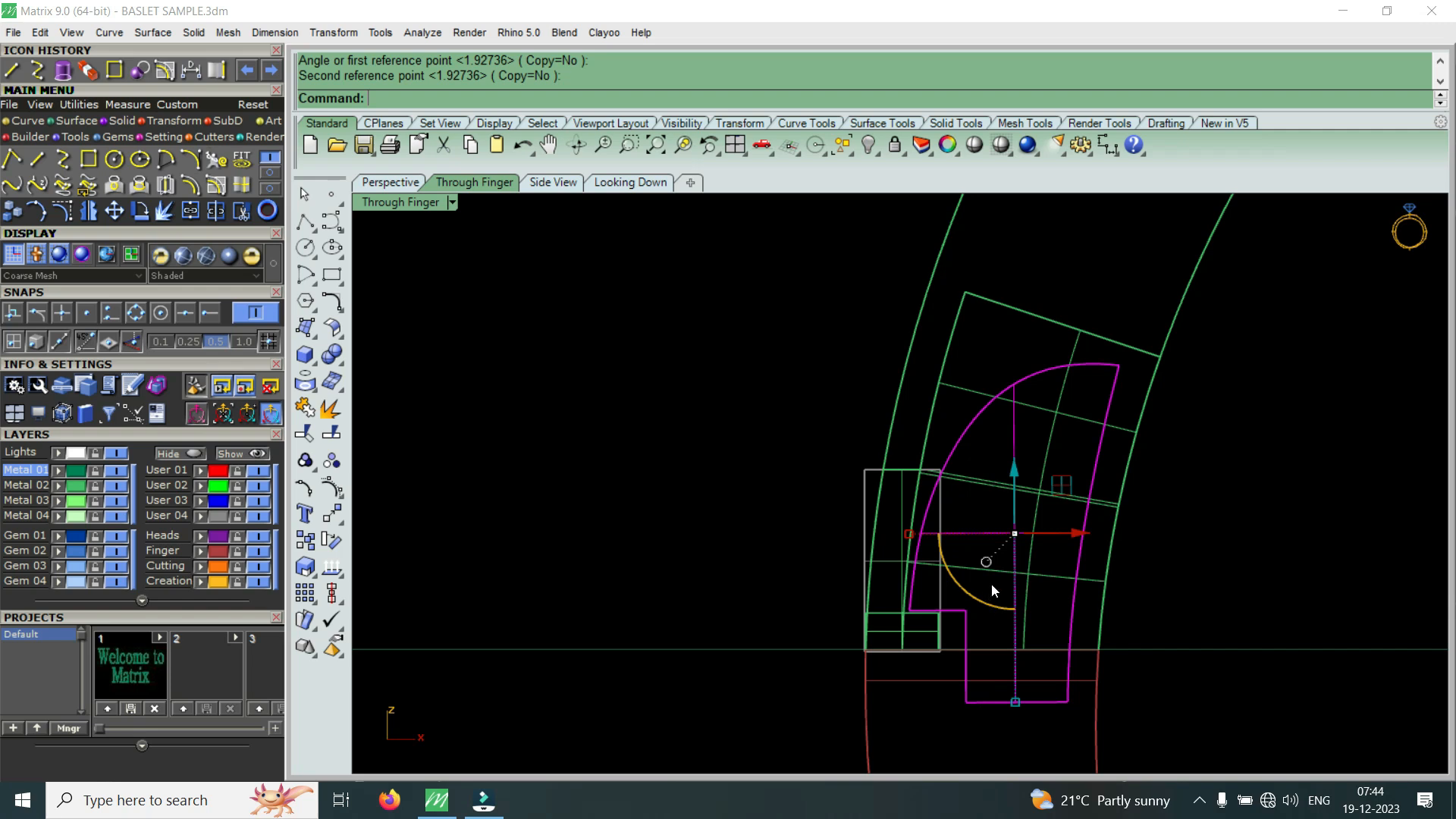
pyautogui.scroll(3, 991, 584)
pyautogui.scroll(-2, 956, 634)
pyautogui.scroll(2, 949, 628)
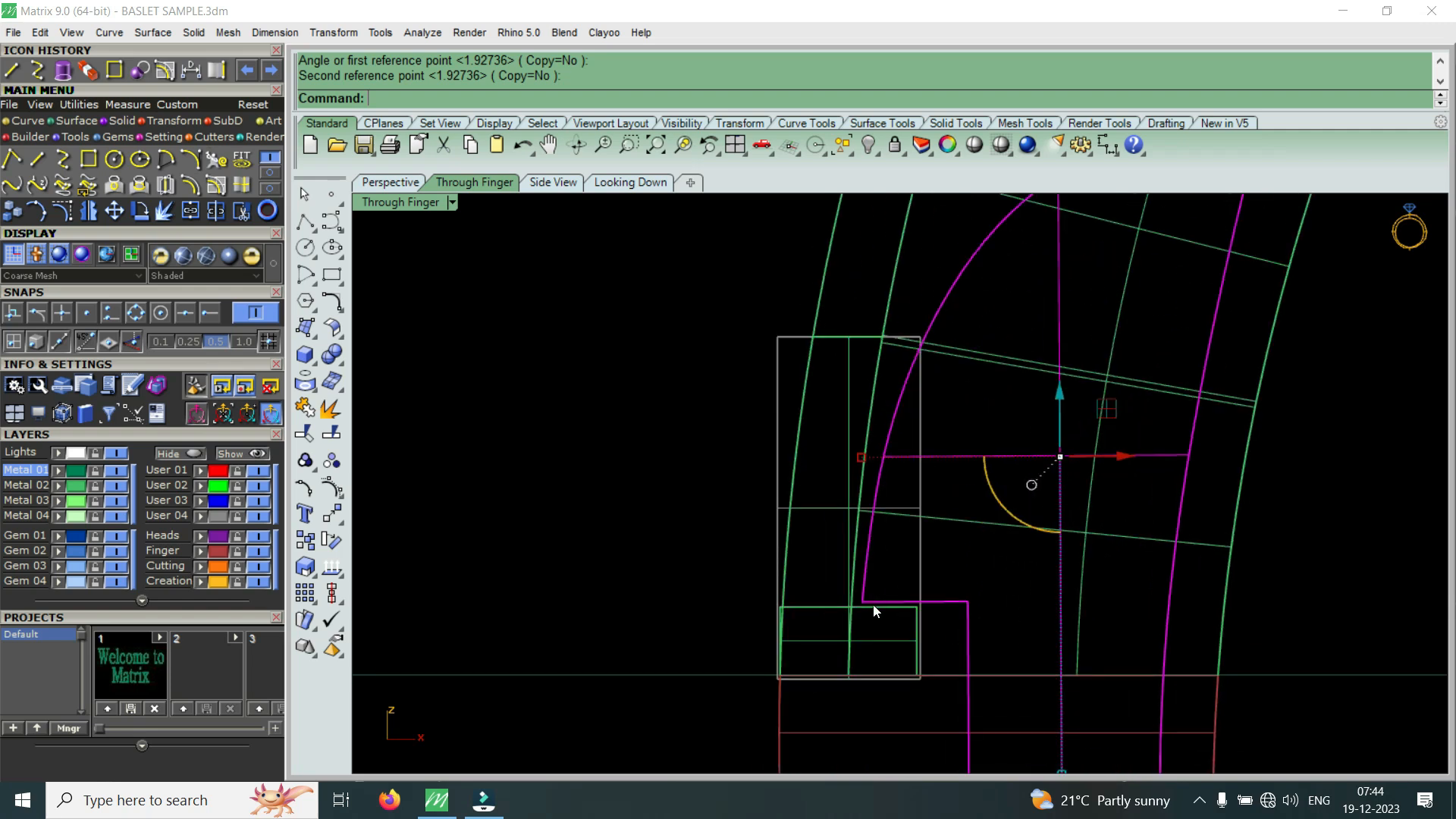
pyautogui.scroll(-2, 1001, 584)
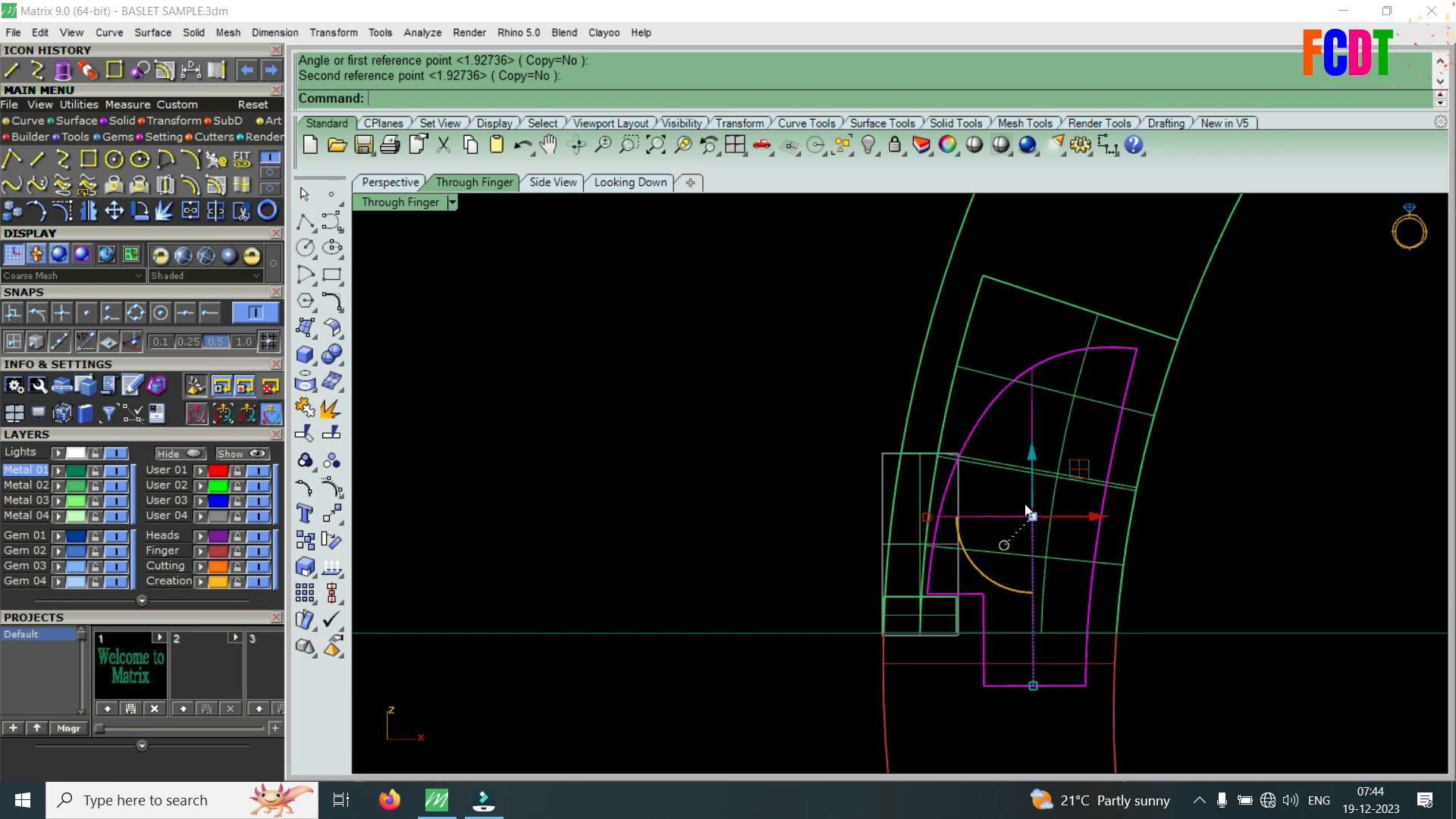
pyautogui.scroll(4, 910, 618)
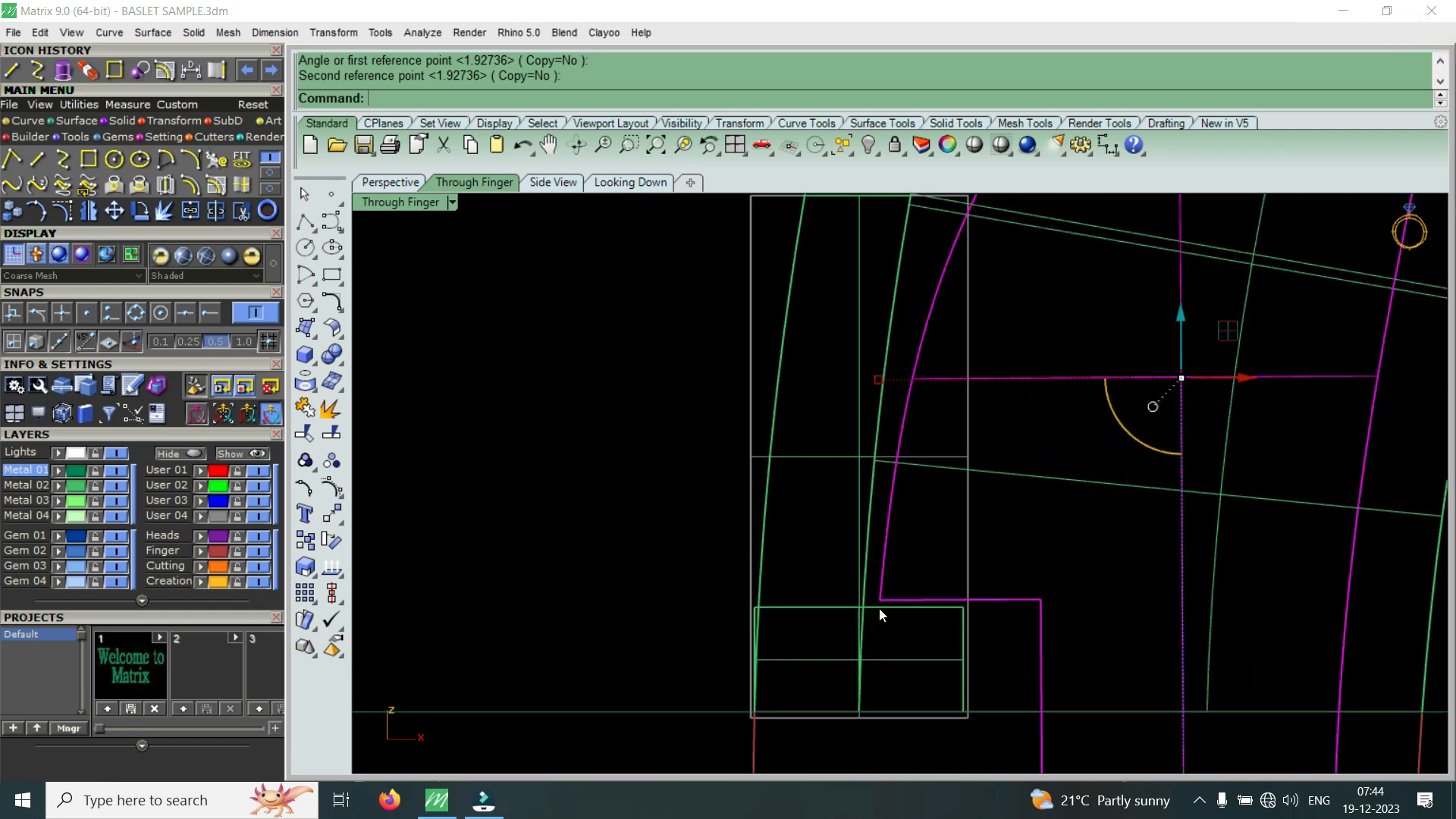
pyautogui.scroll(-4, 998, 553)
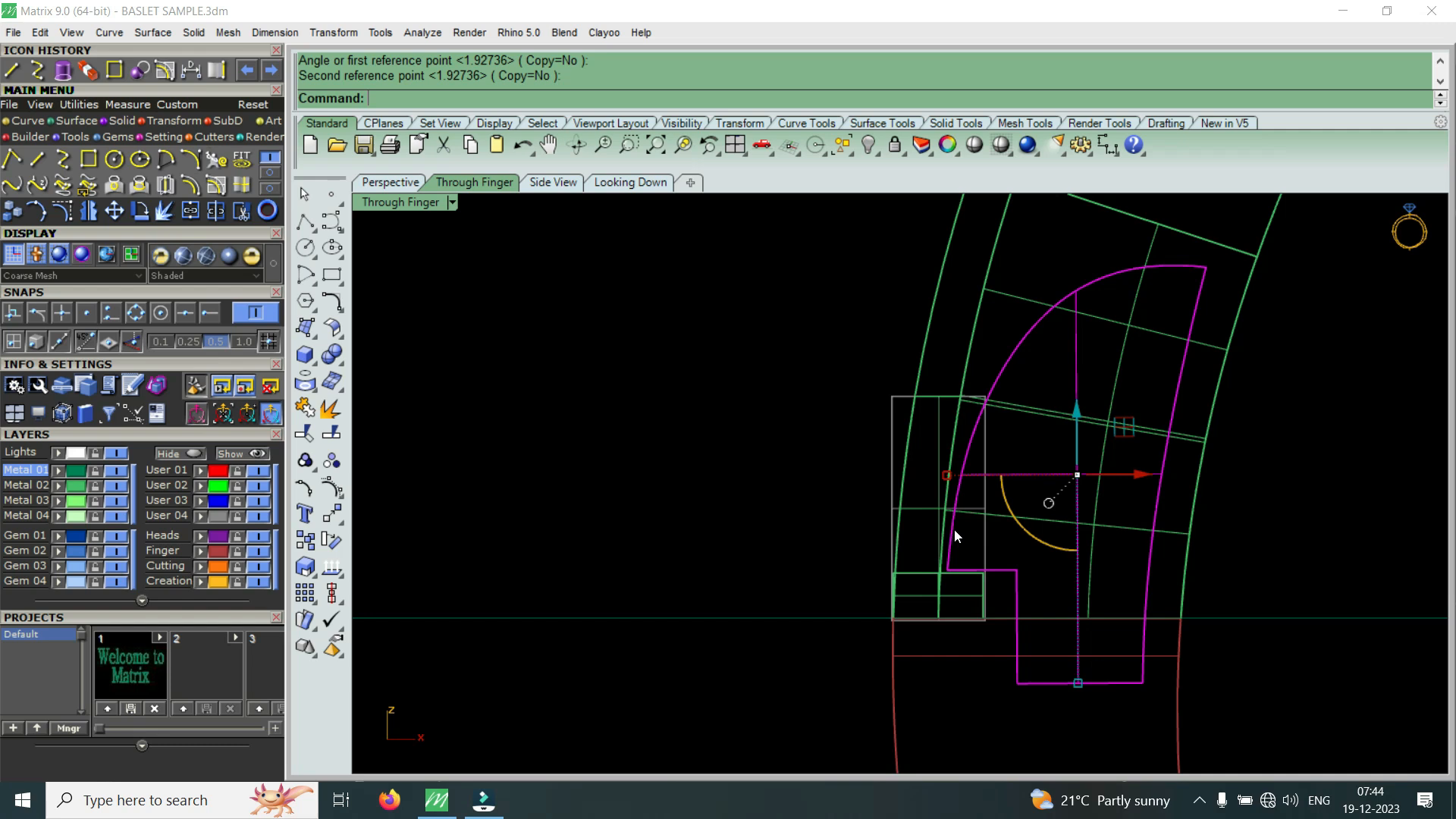
pyautogui.scroll(5, 977, 579)
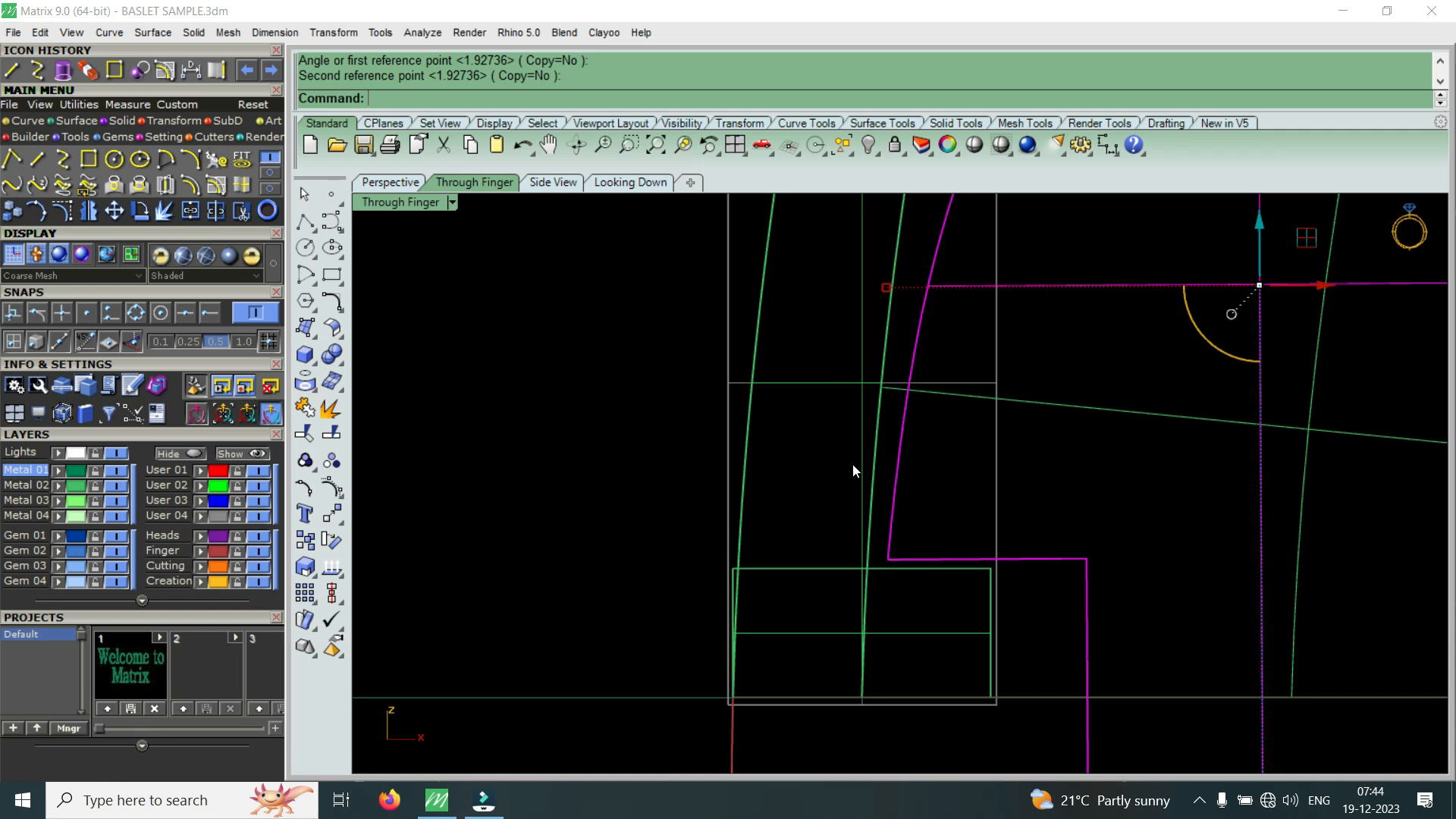
pyautogui.scroll(-4, 853, 471)
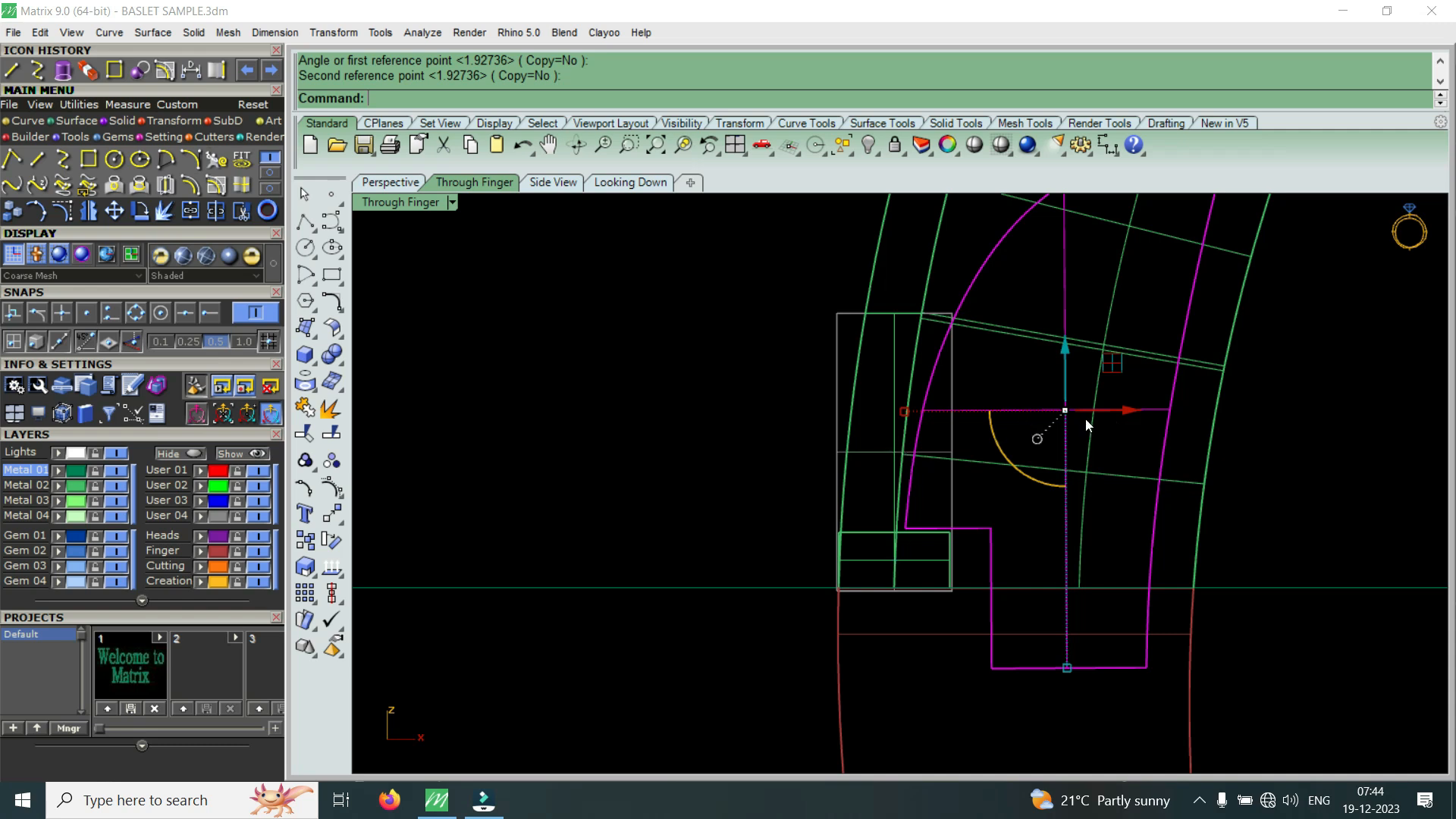
pyautogui.scroll(-3, 1071, 421)
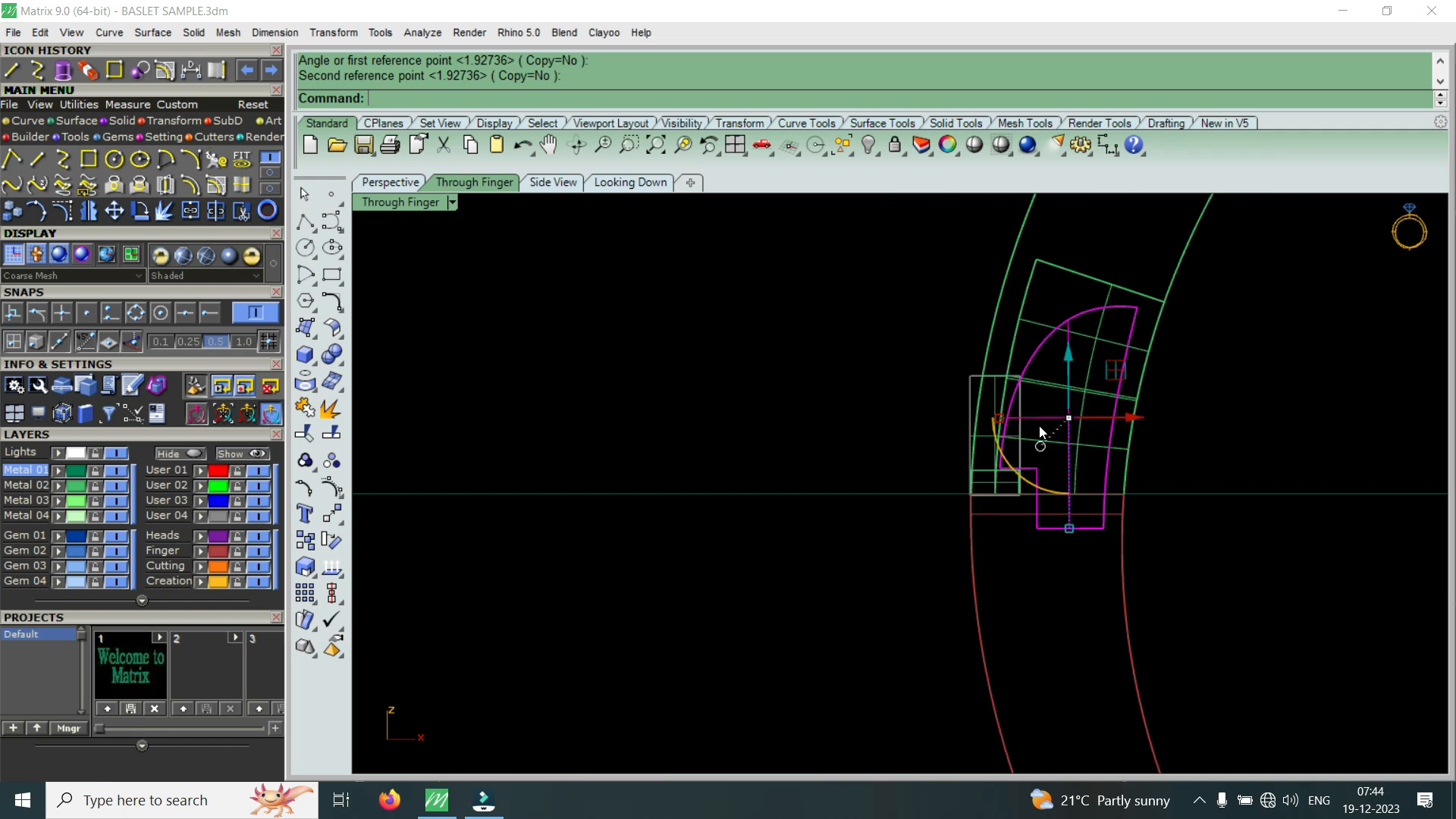
# - Undo the last move of the notched solid and redo it
pyautogui.hotkey('ctrl', 'z')
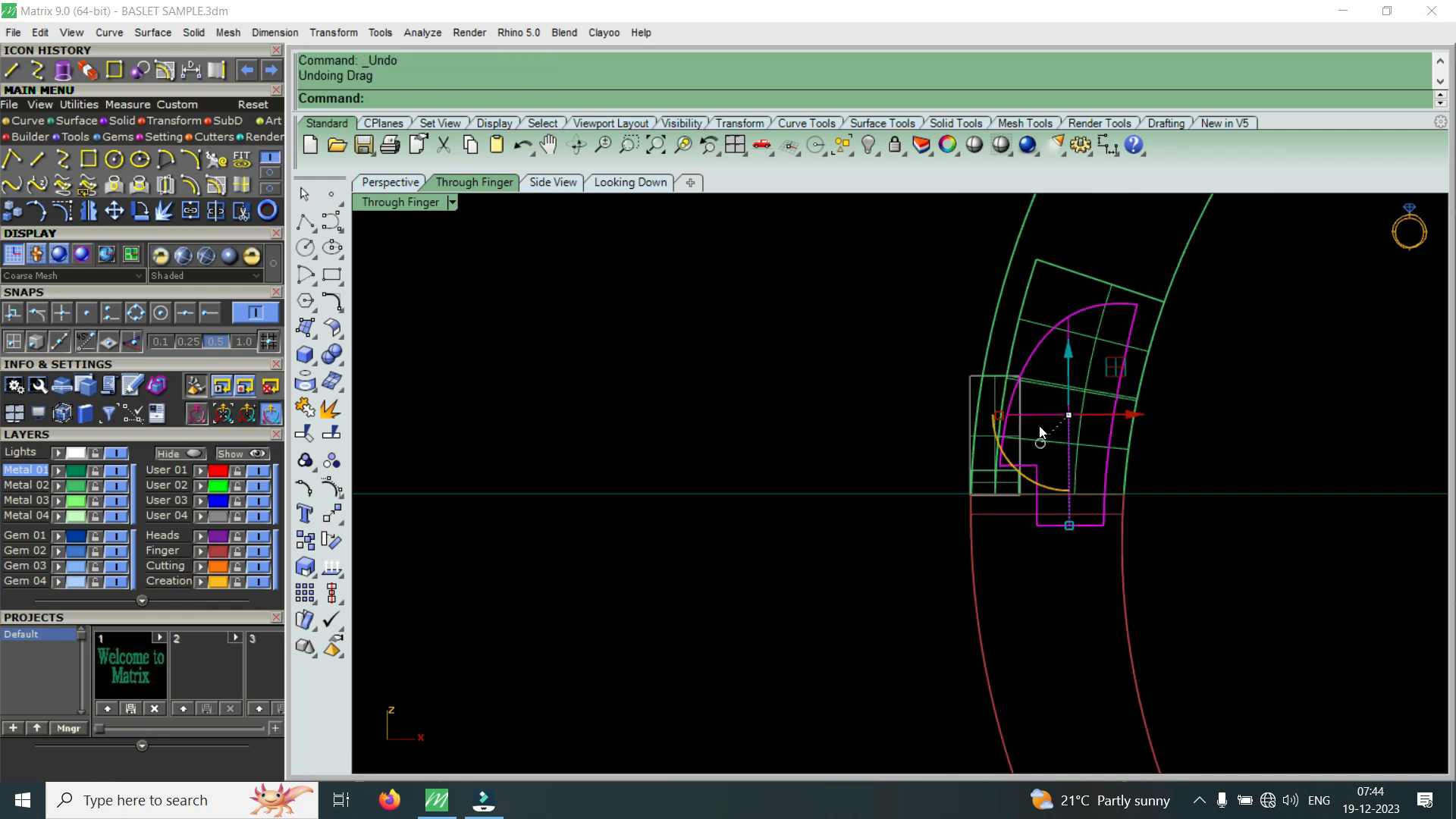
pyautogui.hotkey('ctrl', 'y')
pyautogui.hotkey('ctrl', 'y')
# - Scale the tall rectangular curve vertically about its centre, bringing its lower edge just above the small rectangular block
pyautogui.scroll(5, 1023, 478)
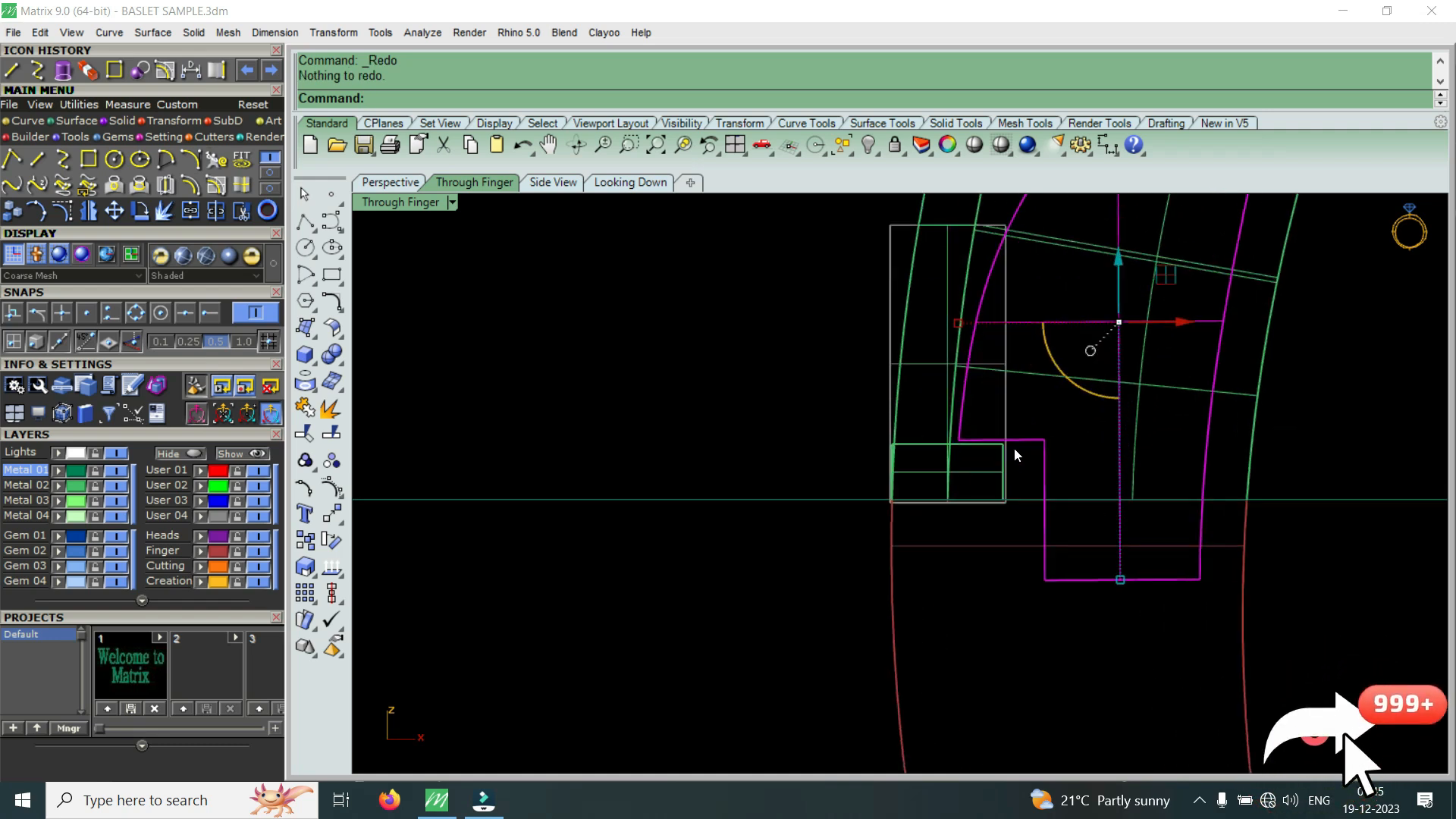
pyautogui.scroll(-4, 966, 518)
pyautogui.scroll(4, 958, 445)
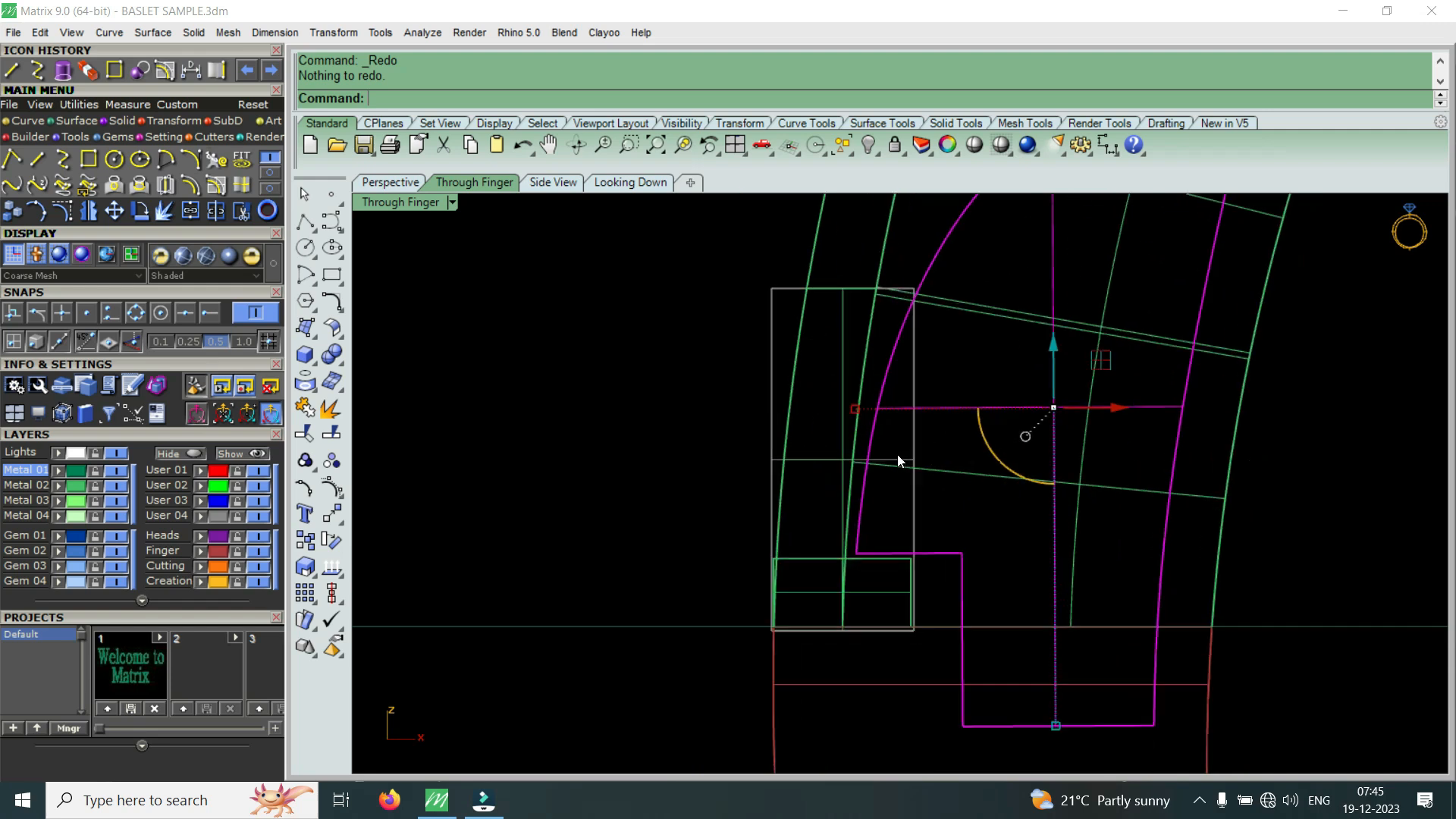
pyautogui.press('Escape')
pyautogui.click(922, 493)
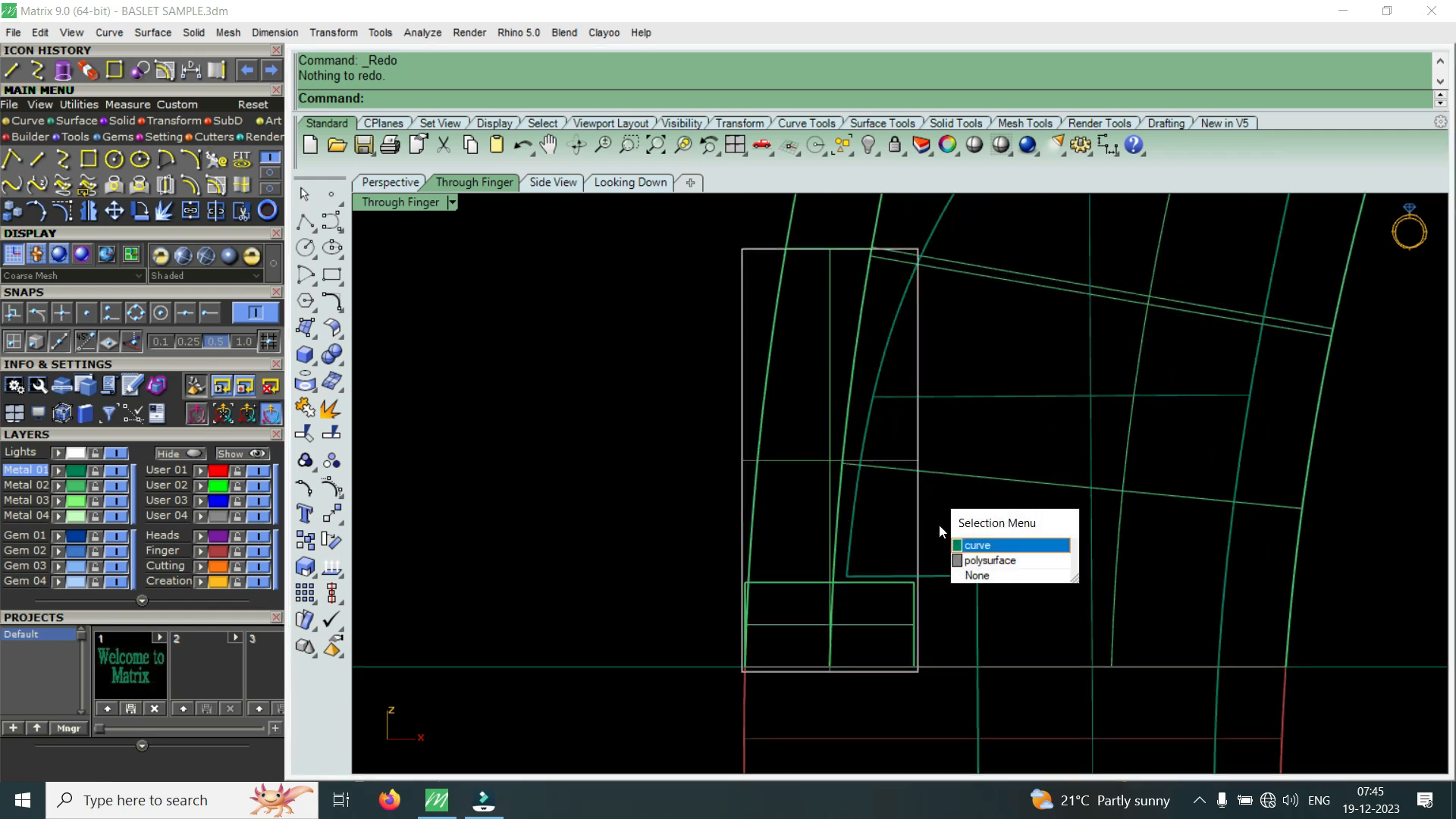
pyautogui.click(977, 544)
pyautogui.scroll(-1, 883, 477)
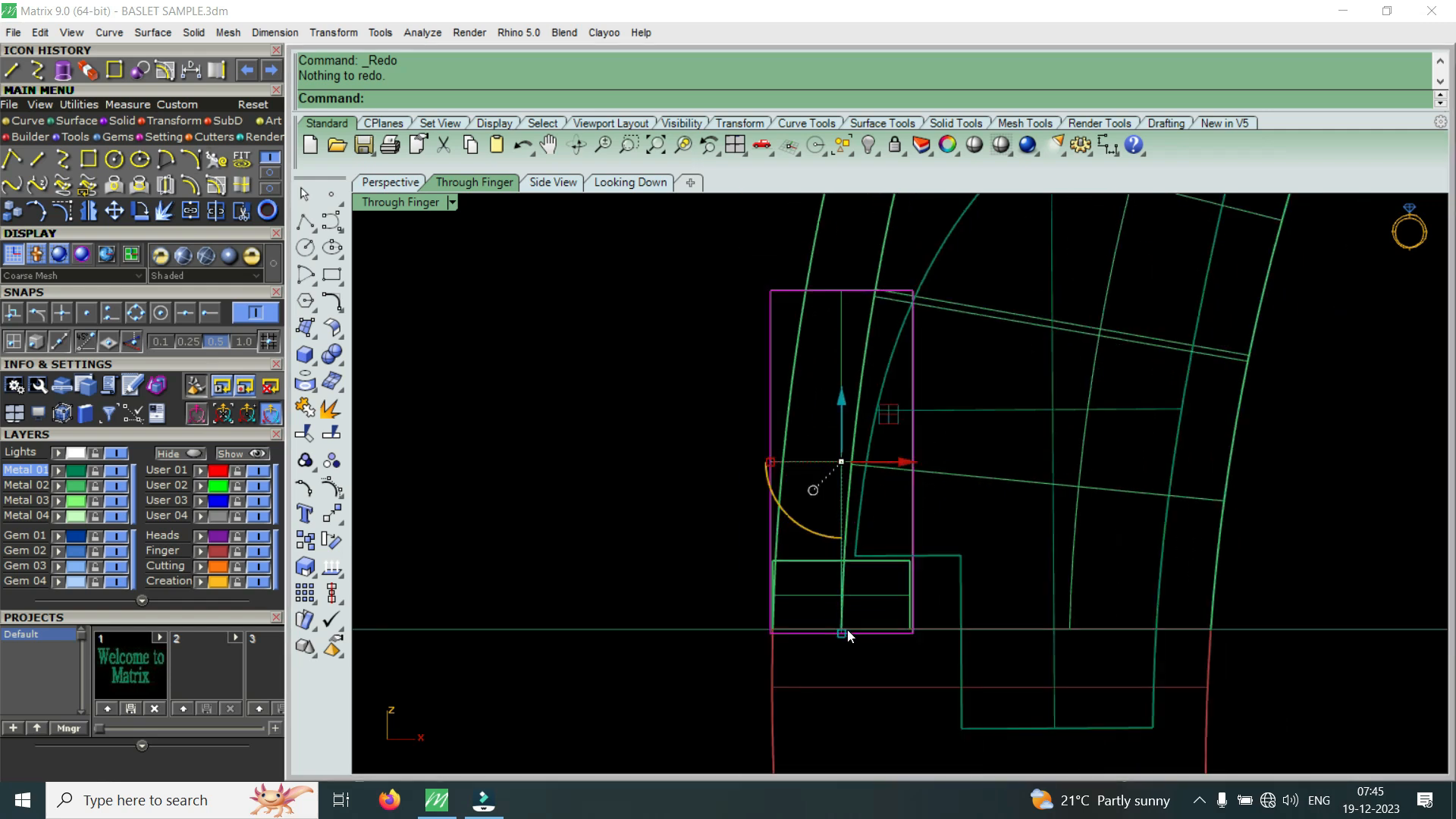
pyautogui.moveTo(842, 632); pyautogui.dragTo(842, 557)
pyautogui.scroll(2, 916, 377)
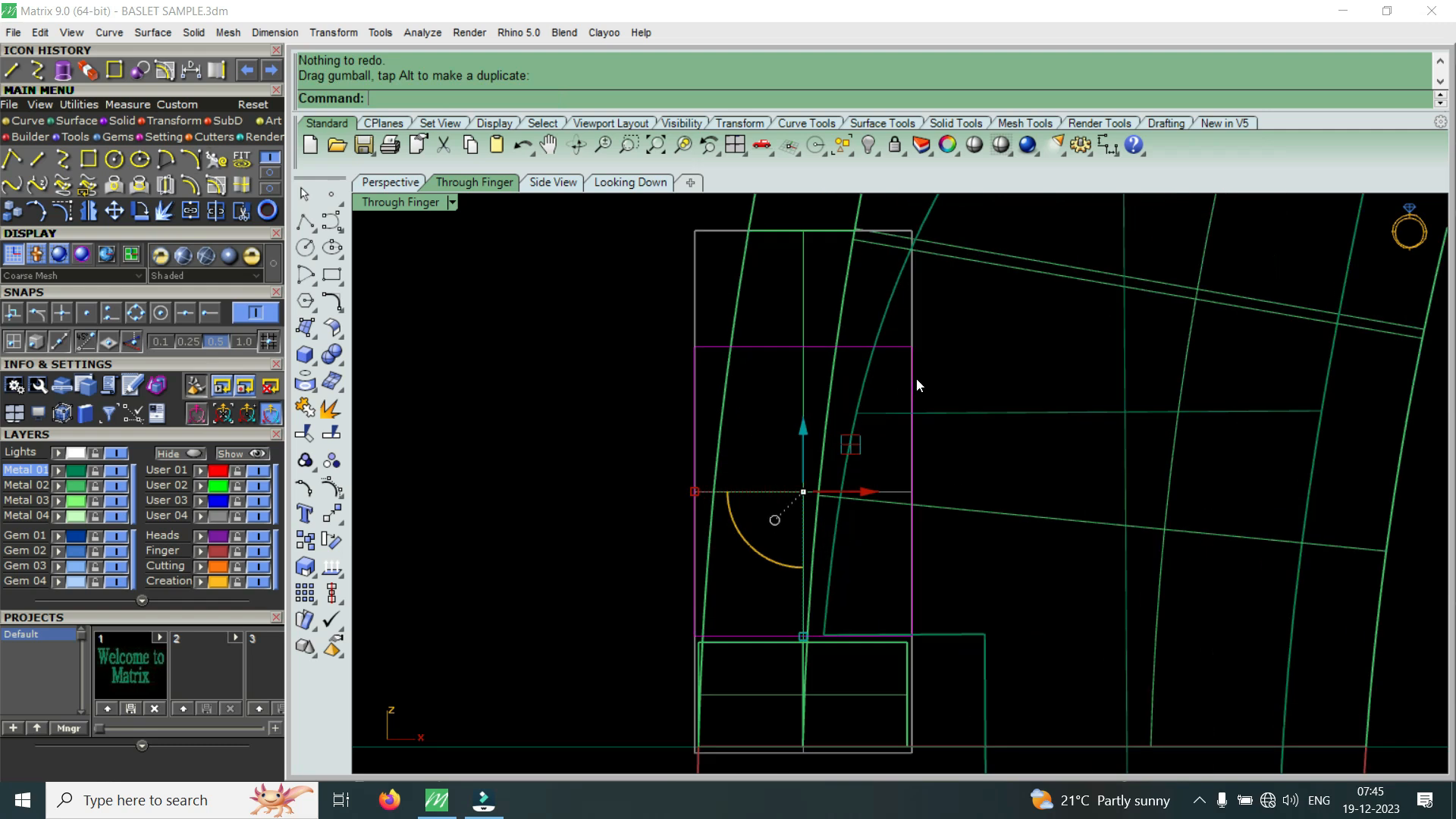
# - Undo the tall rectangular curve's scaling and scale the overlapping solid block vertically about its centre, keeping its lower edge just above the small block
pyautogui.hotkey('ctrl', 'z')
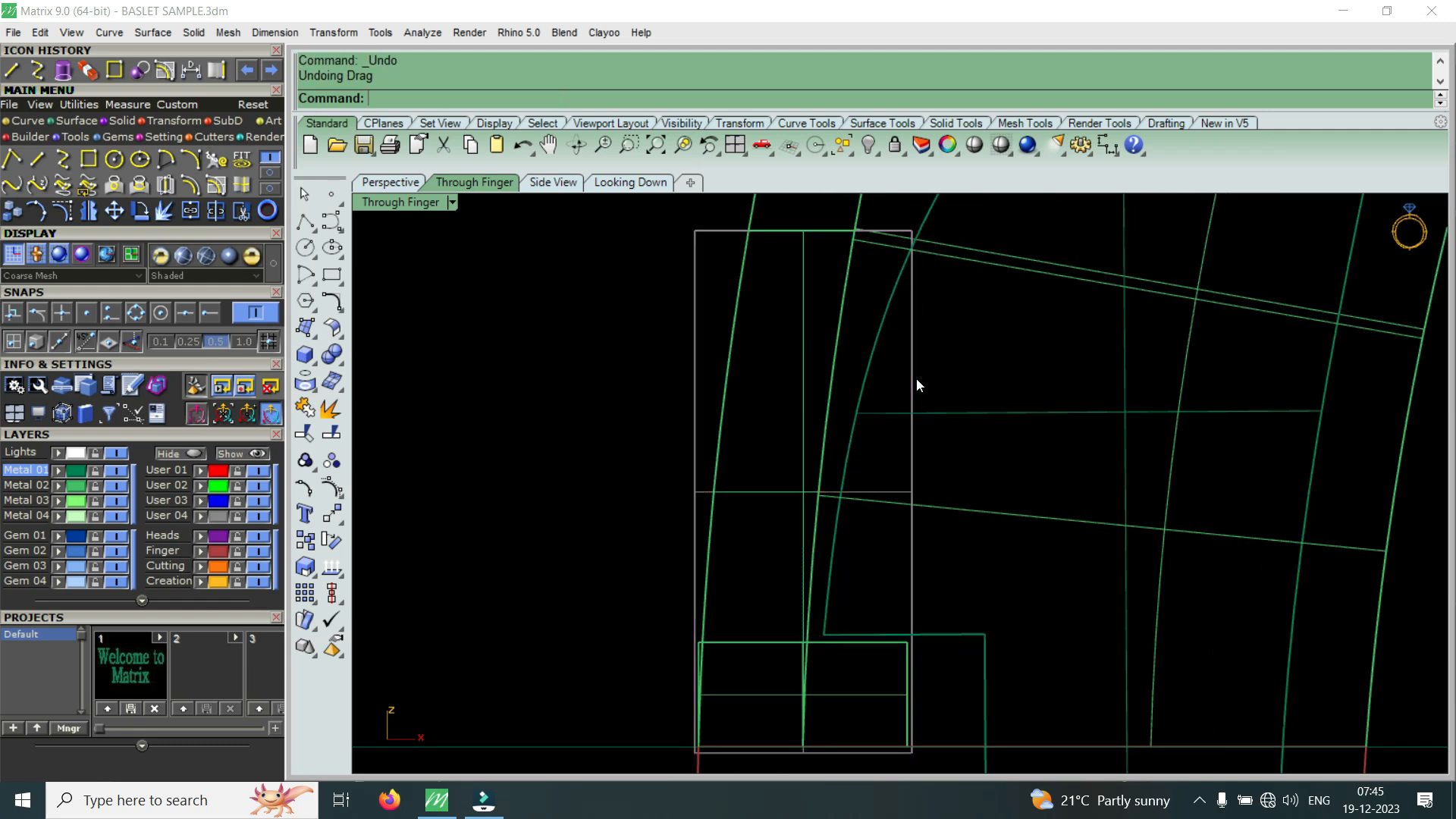
pyautogui.click(918, 379)
pyautogui.click(982, 443)
pyautogui.scroll(-1, 864, 543)
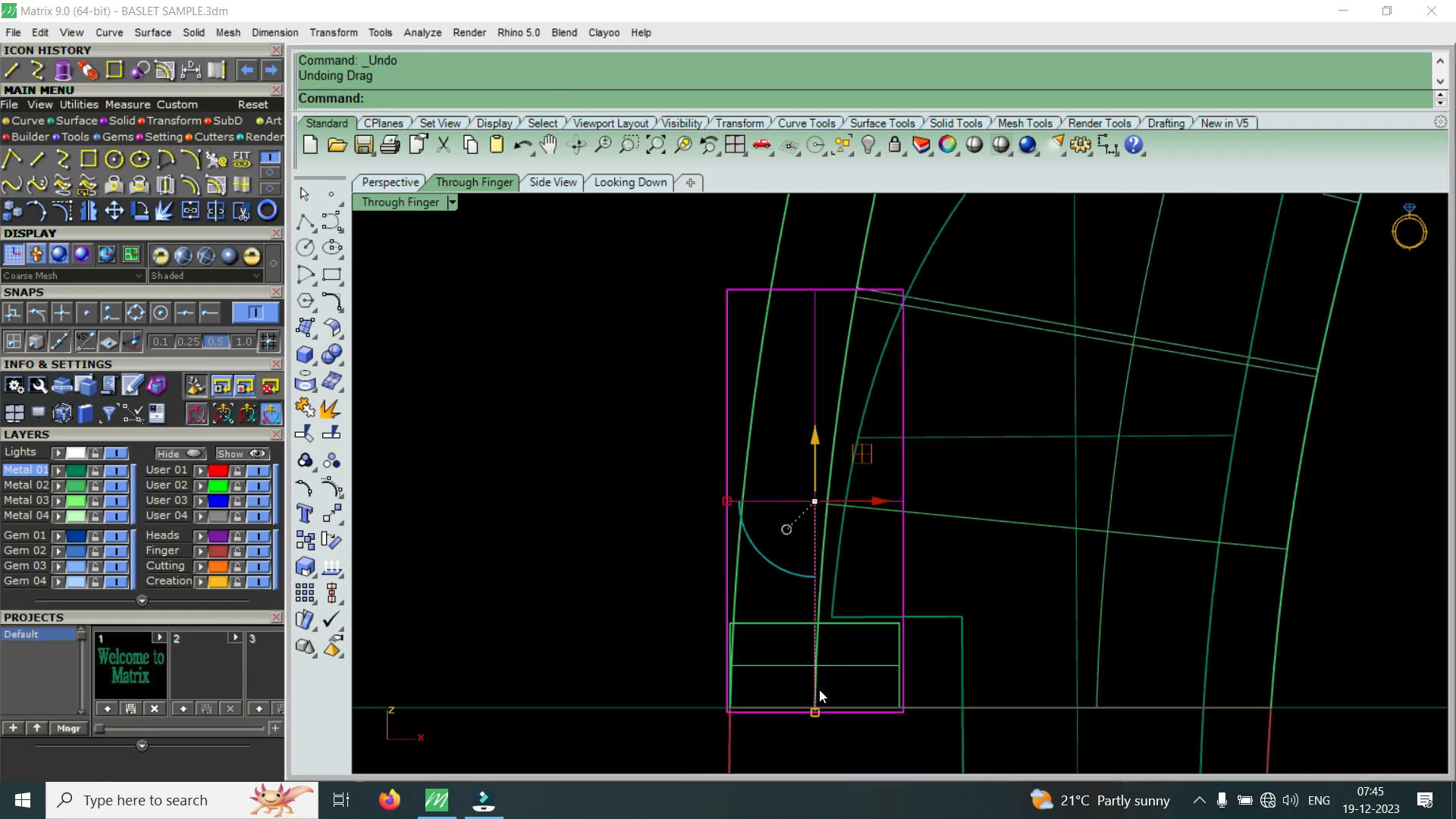
pyautogui.moveTo(815, 711); pyautogui.dragTo(826, 617)
pyautogui.scroll(1, 810, 561)
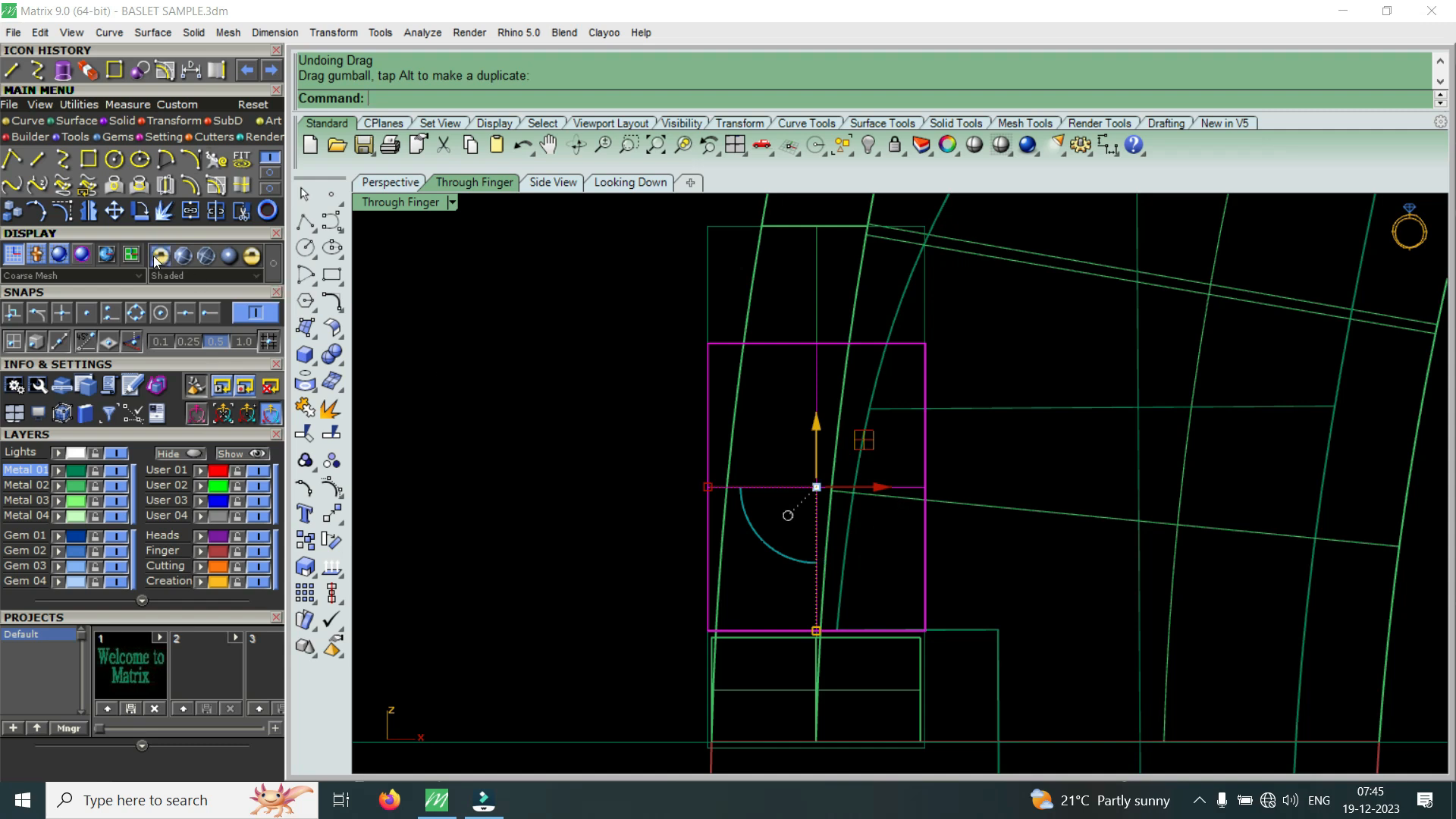
pyautogui.scroll(2, 808, 611)
pyautogui.moveTo(825, 315); pyautogui.dragTo(830, 311)
pyautogui.scroll(-3, 812, 568)
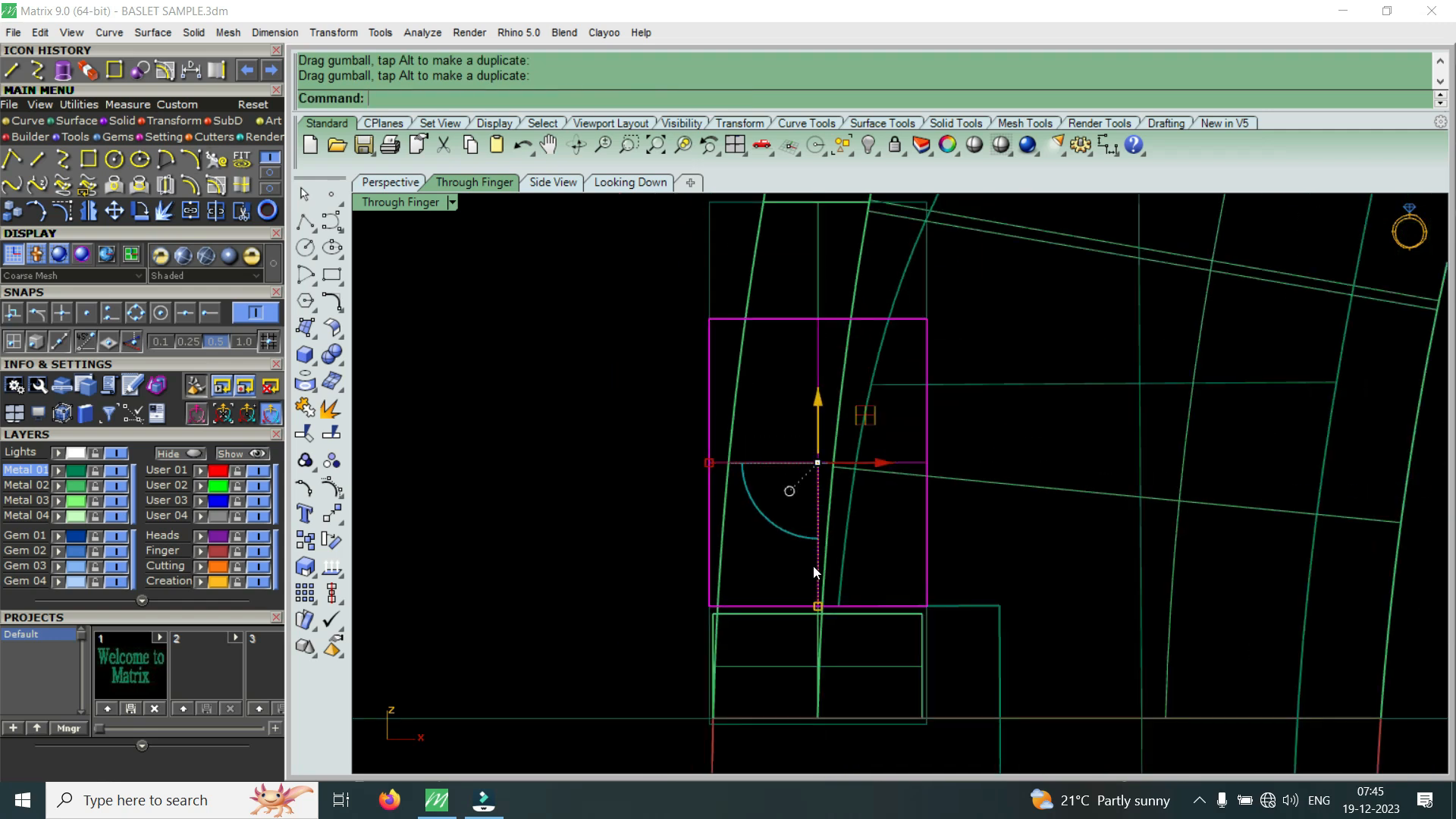
pyautogui.scroll(-2, 922, 599)
pyautogui.scroll(3, 881, 541)
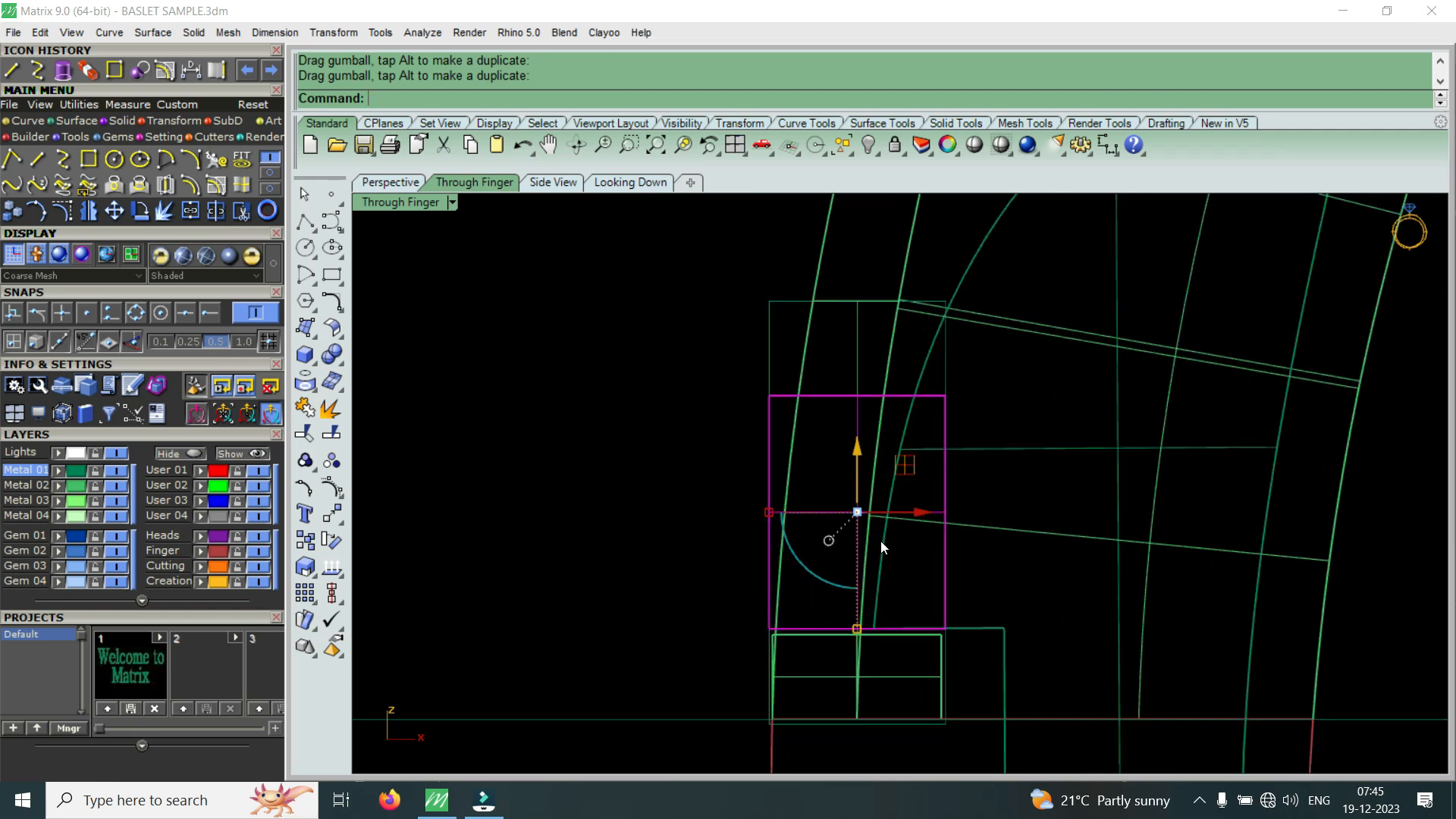
pyautogui.scroll(-2, 884, 540)
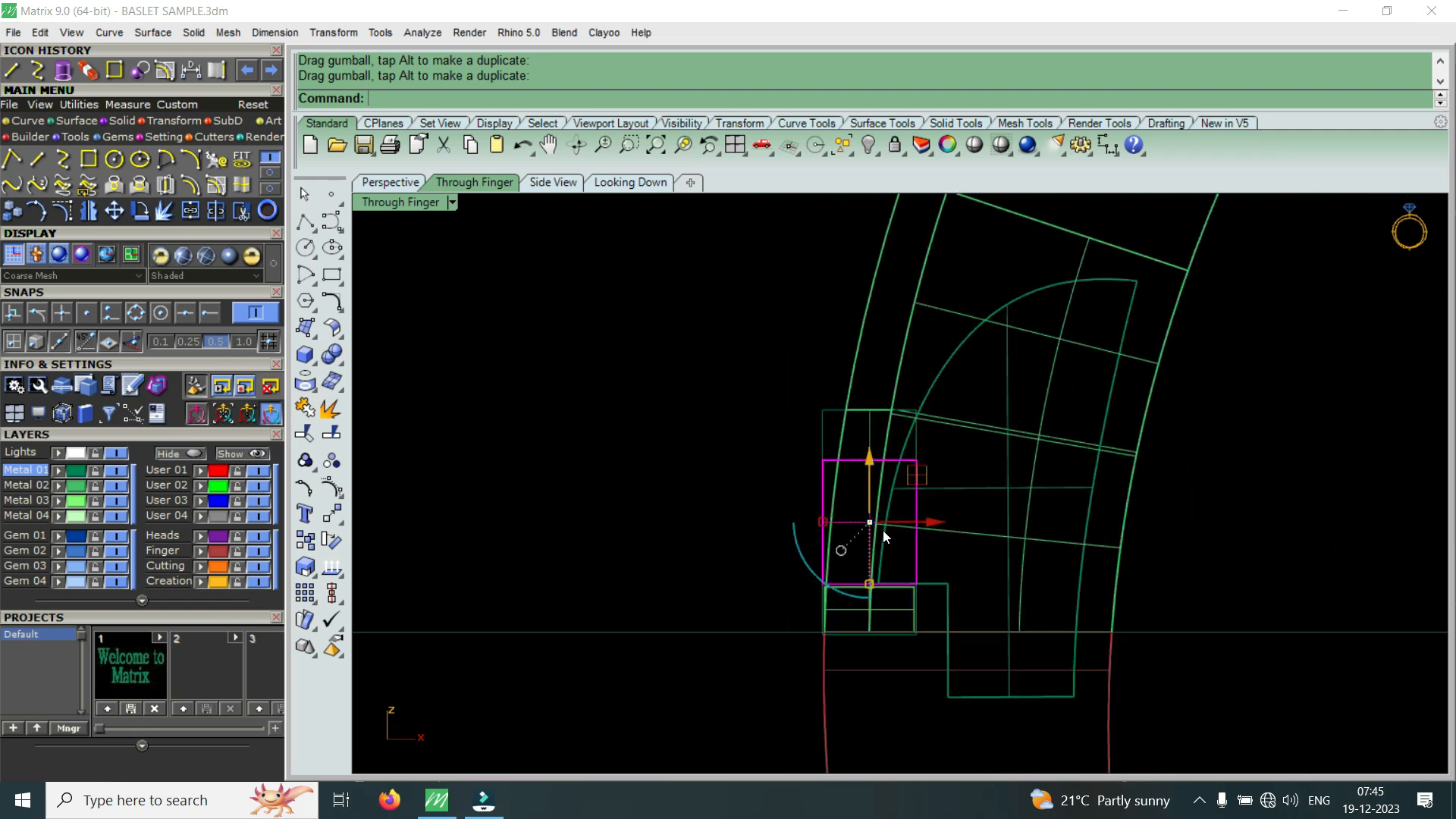
# - Group the notched solid with the shortened rectangular block inside the band's cutout
pyautogui.doubleClick(413, 209)
pyautogui.doubleClick(923, 207)
pyautogui.press('Escape')
pyautogui.moveTo(875, 478); pyautogui.dragTo(796, 470, button='right')
pyautogui.click(796, 470)
pyautogui.scroll(3, 796, 467)
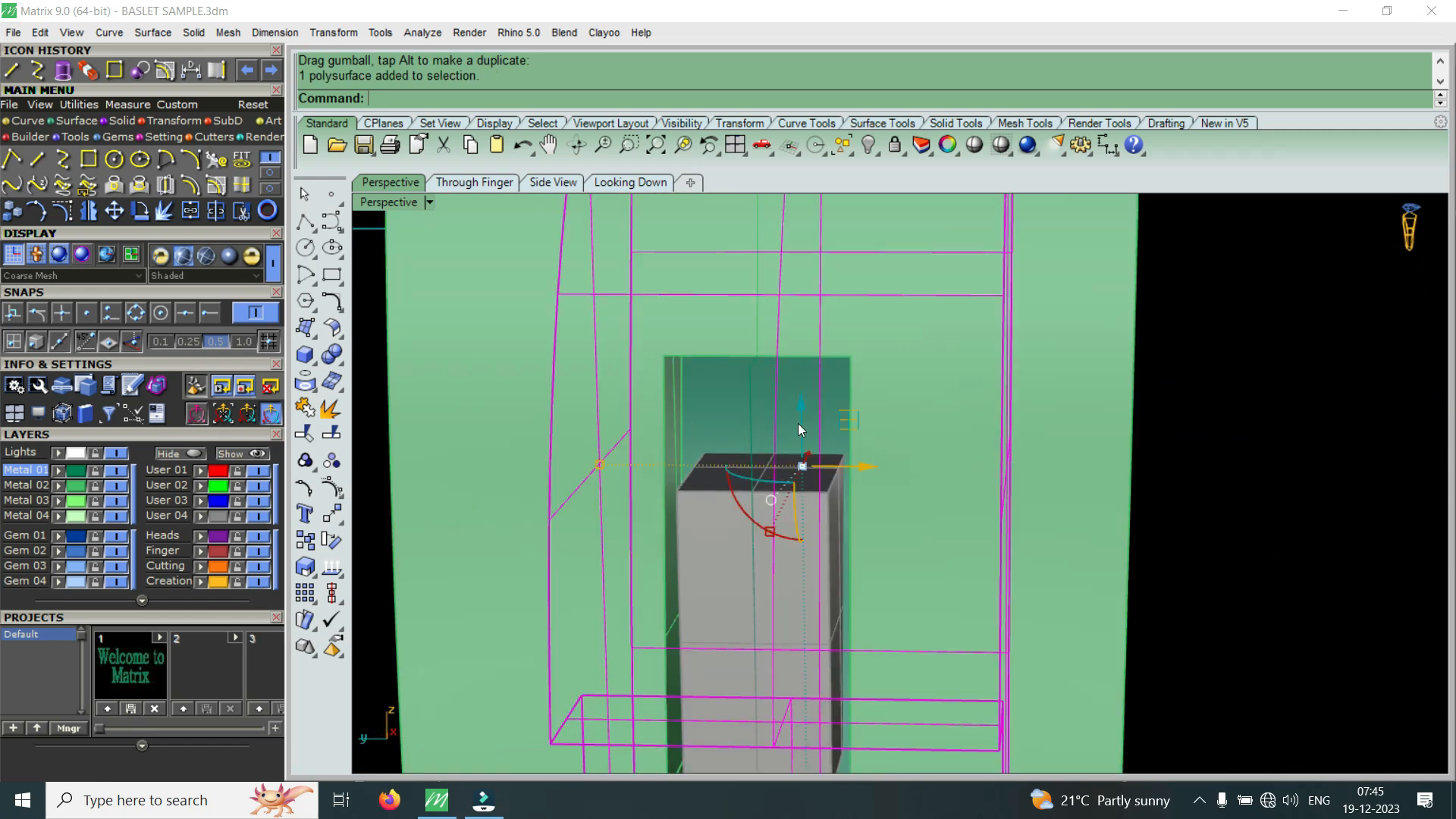
pyautogui.click(795, 513)
pyautogui.hotkey('ctrl', 'g')
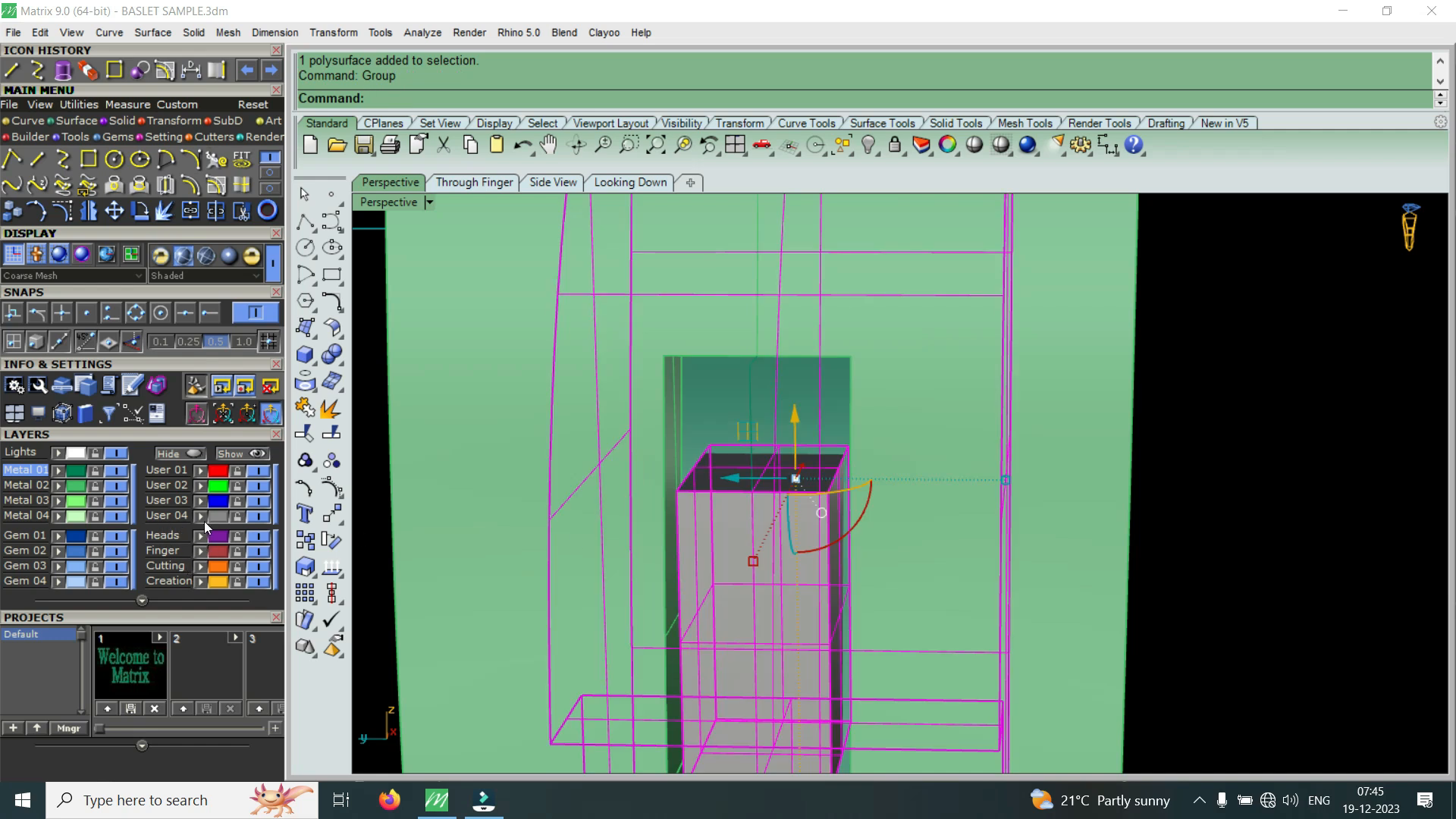
pyautogui.moveTo(798, 434); pyautogui.dragTo(1151, 592, button='right')
pyautogui.scroll(5, 911, 476)
pyautogui.moveTo(909, 472); pyautogui.dragTo(1077, 447, button='right')
# - Draw a circle centred on the horizontal axis outside the band in the Looking Down view and scale it vertically into a wide ellipse
pyautogui.doubleClick(388, 202)
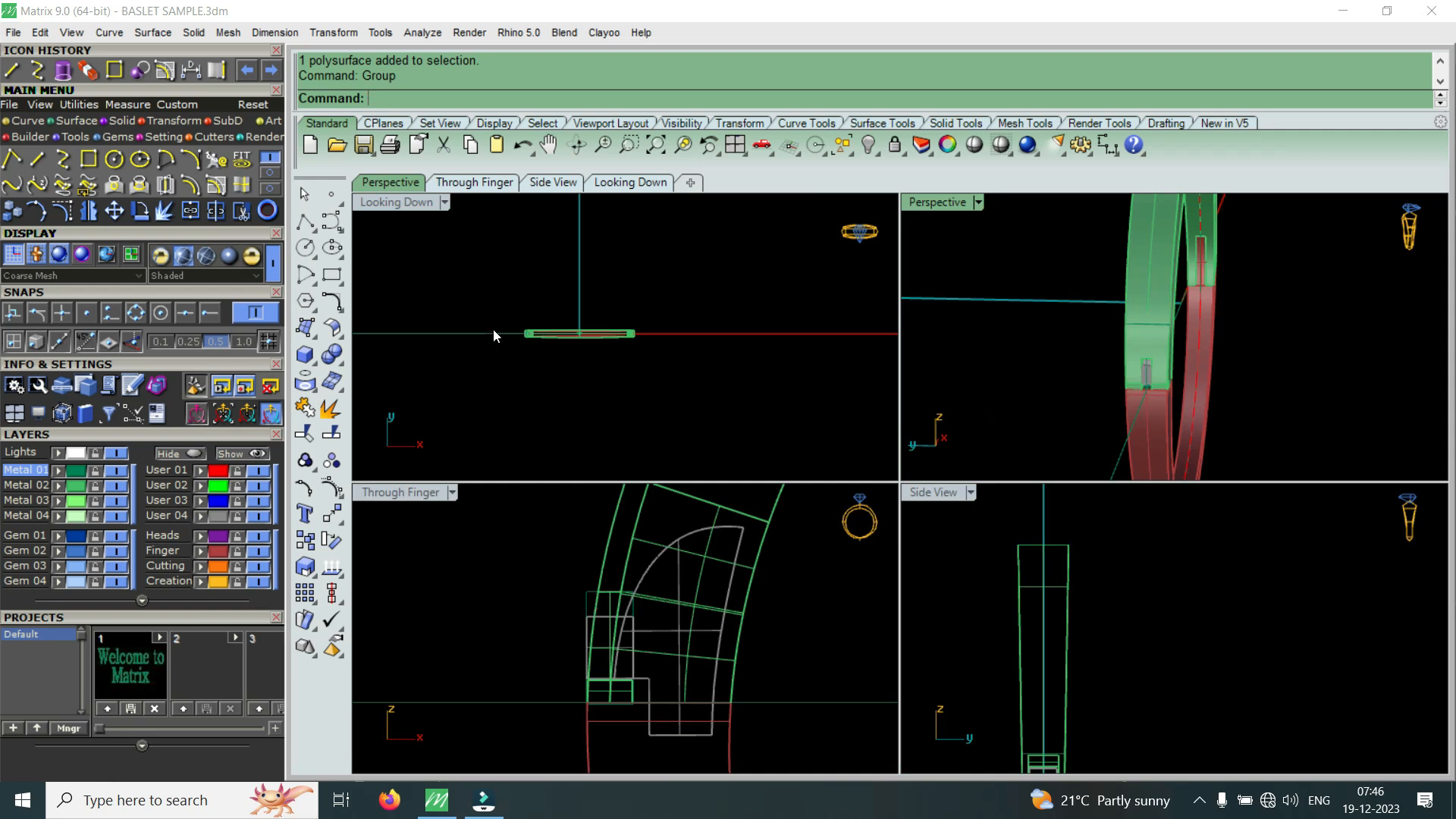
pyautogui.scroll(5, 493, 334)
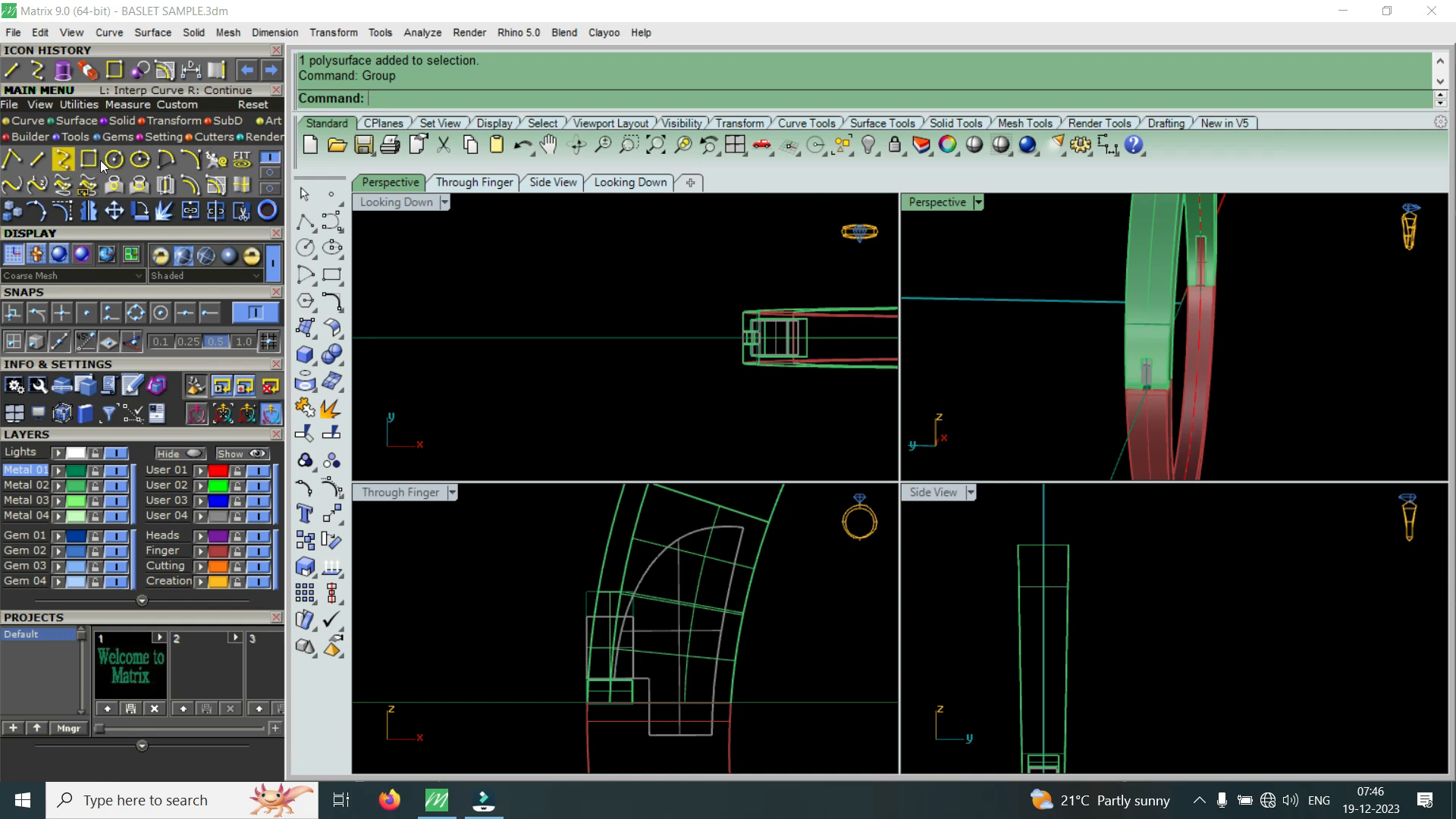
pyautogui.click(141, 161)
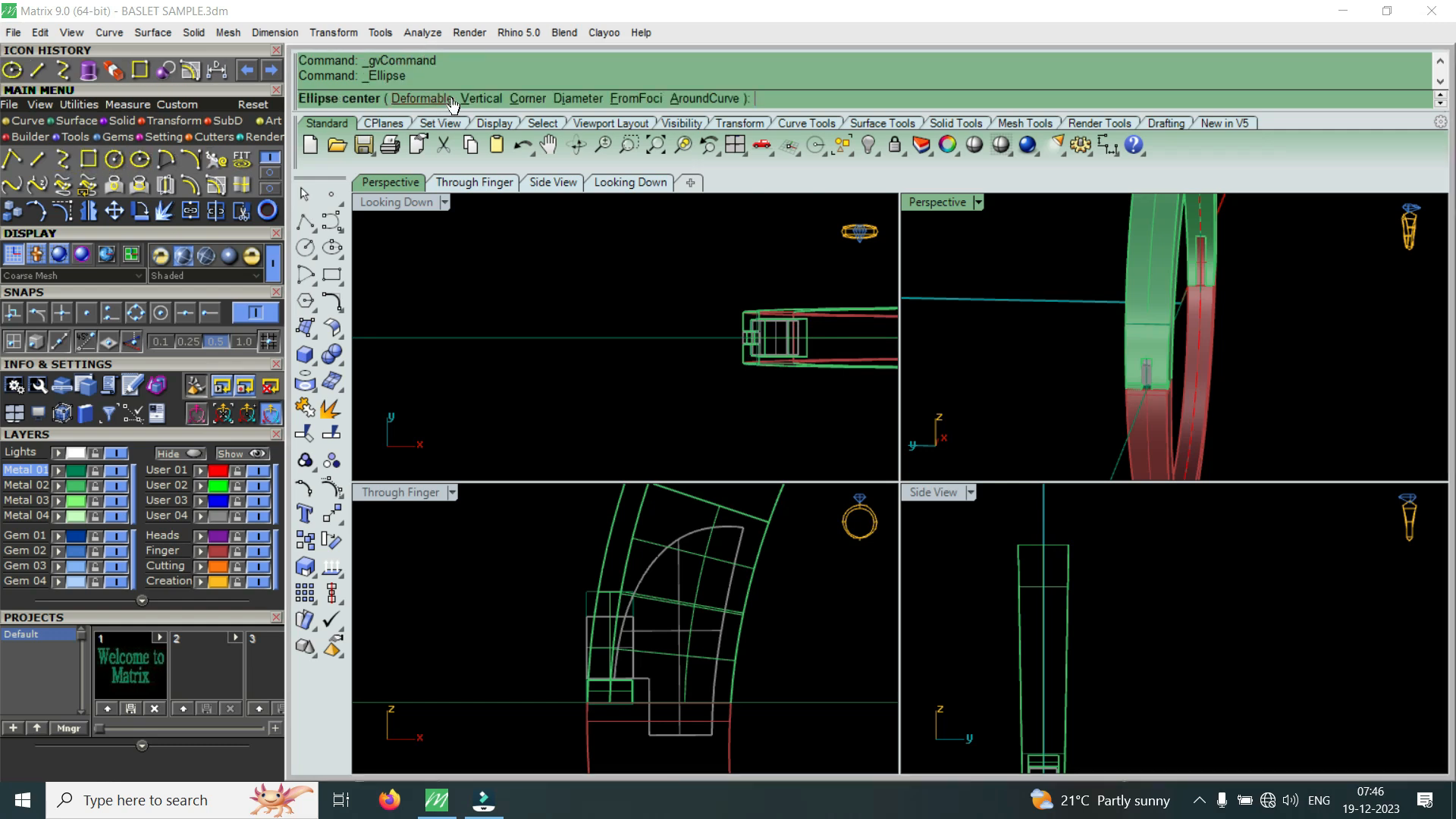
pyautogui.press('Escape')
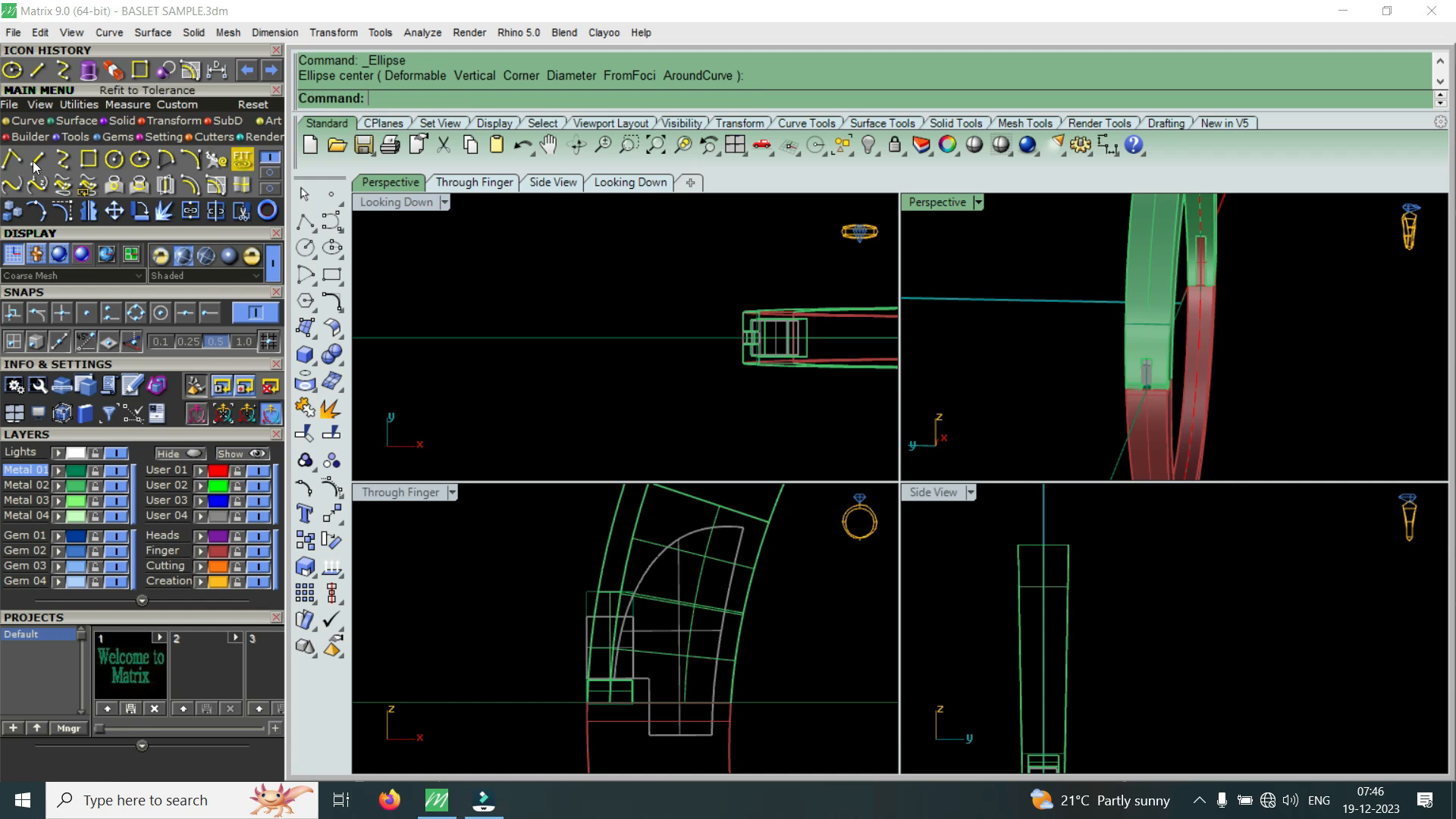
pyautogui.click(114, 159)
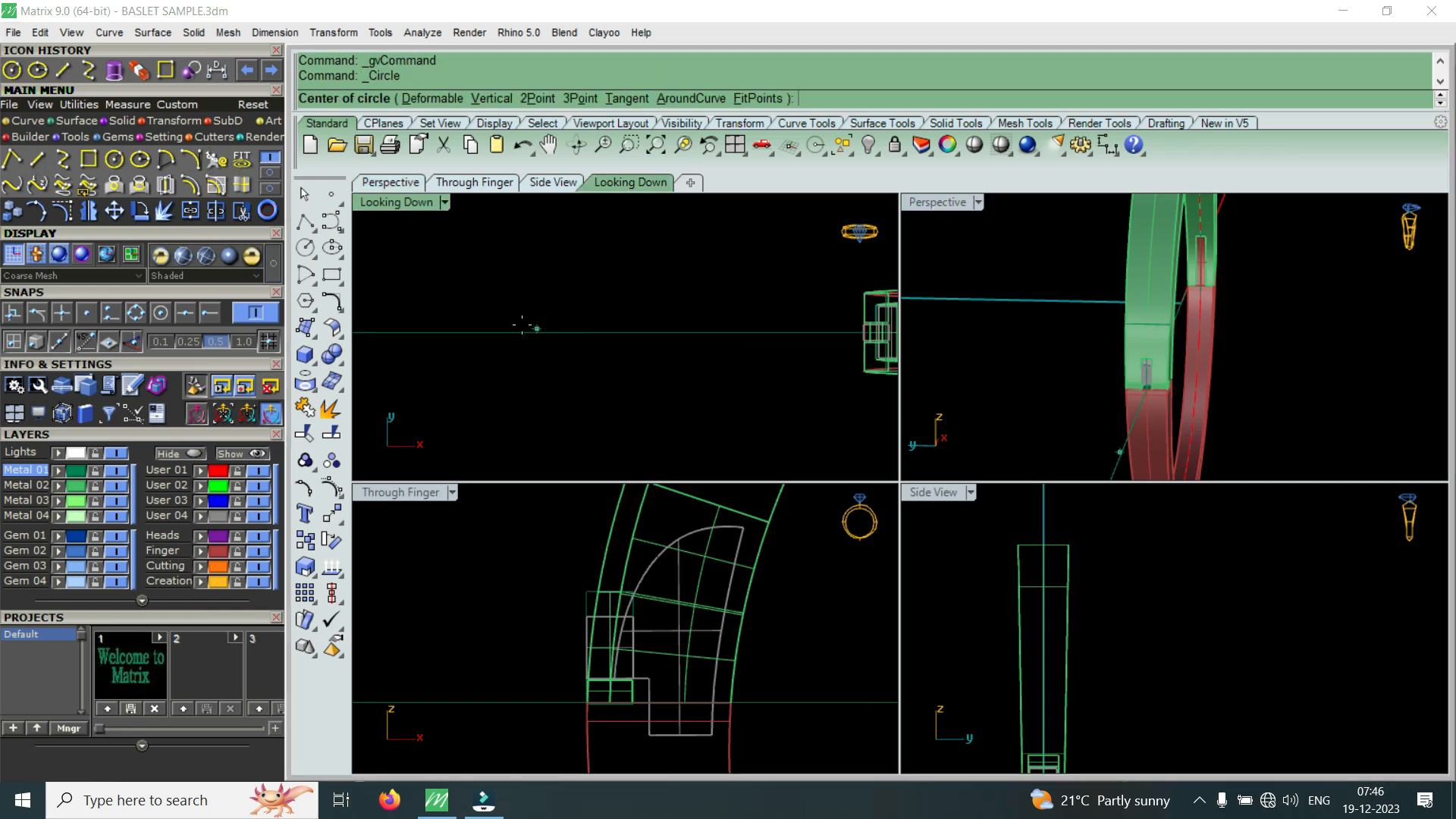
pyautogui.click(111, 313)
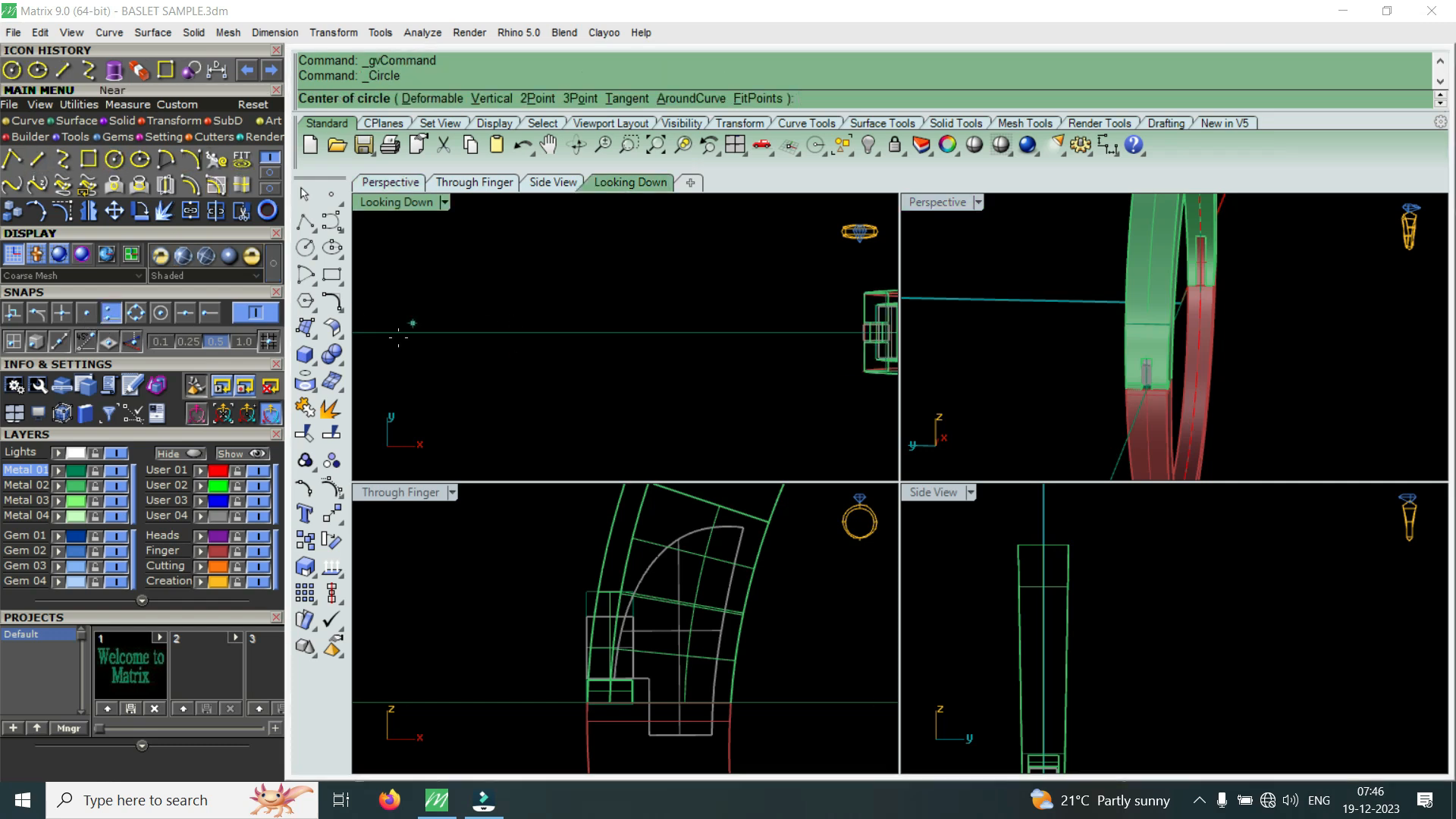
pyautogui.click(527, 331)
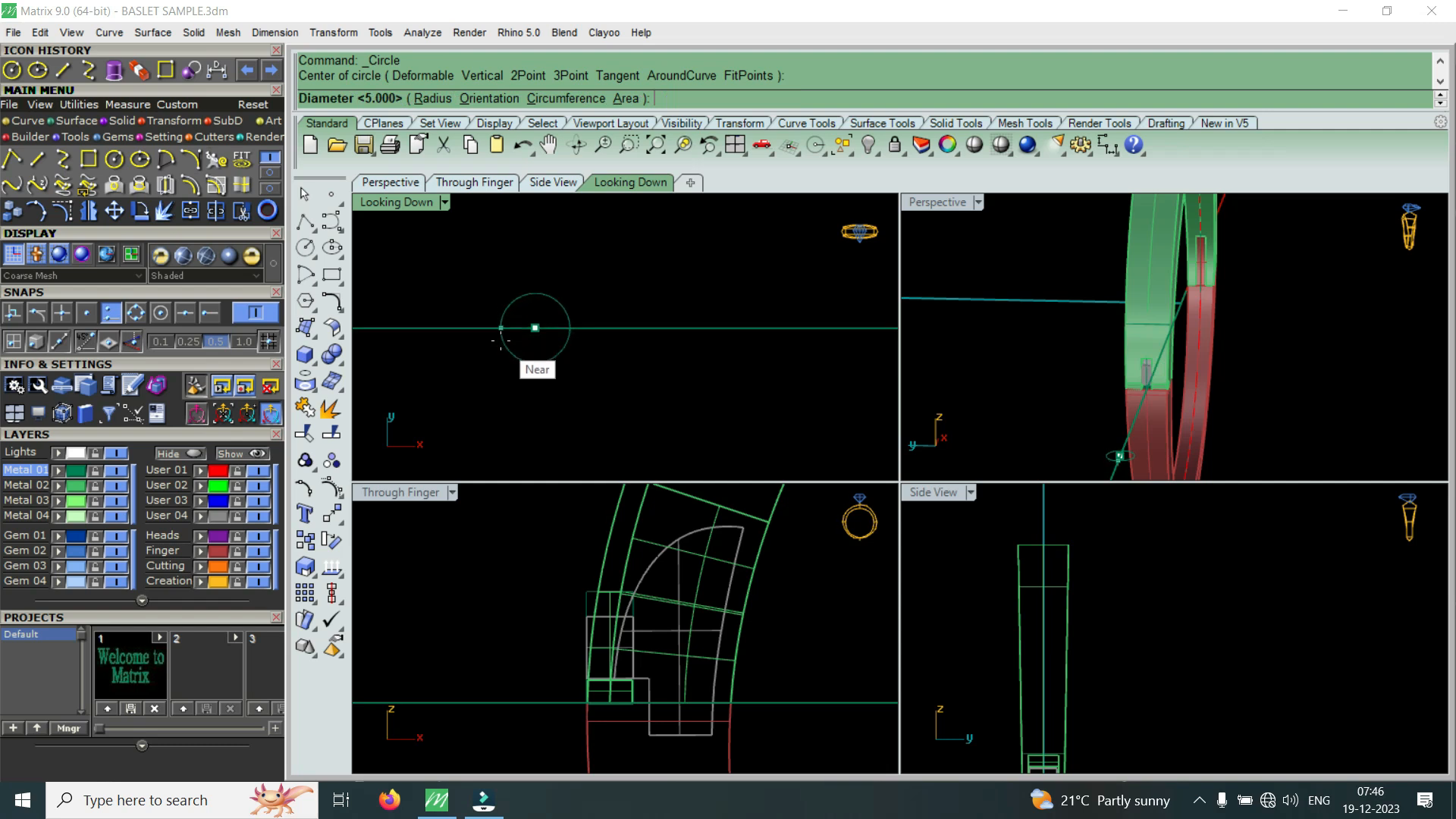
pyautogui.click(499, 339)
pyautogui.click(517, 361)
pyautogui.moveTo(532, 394); pyautogui.dragTo(544, 375)
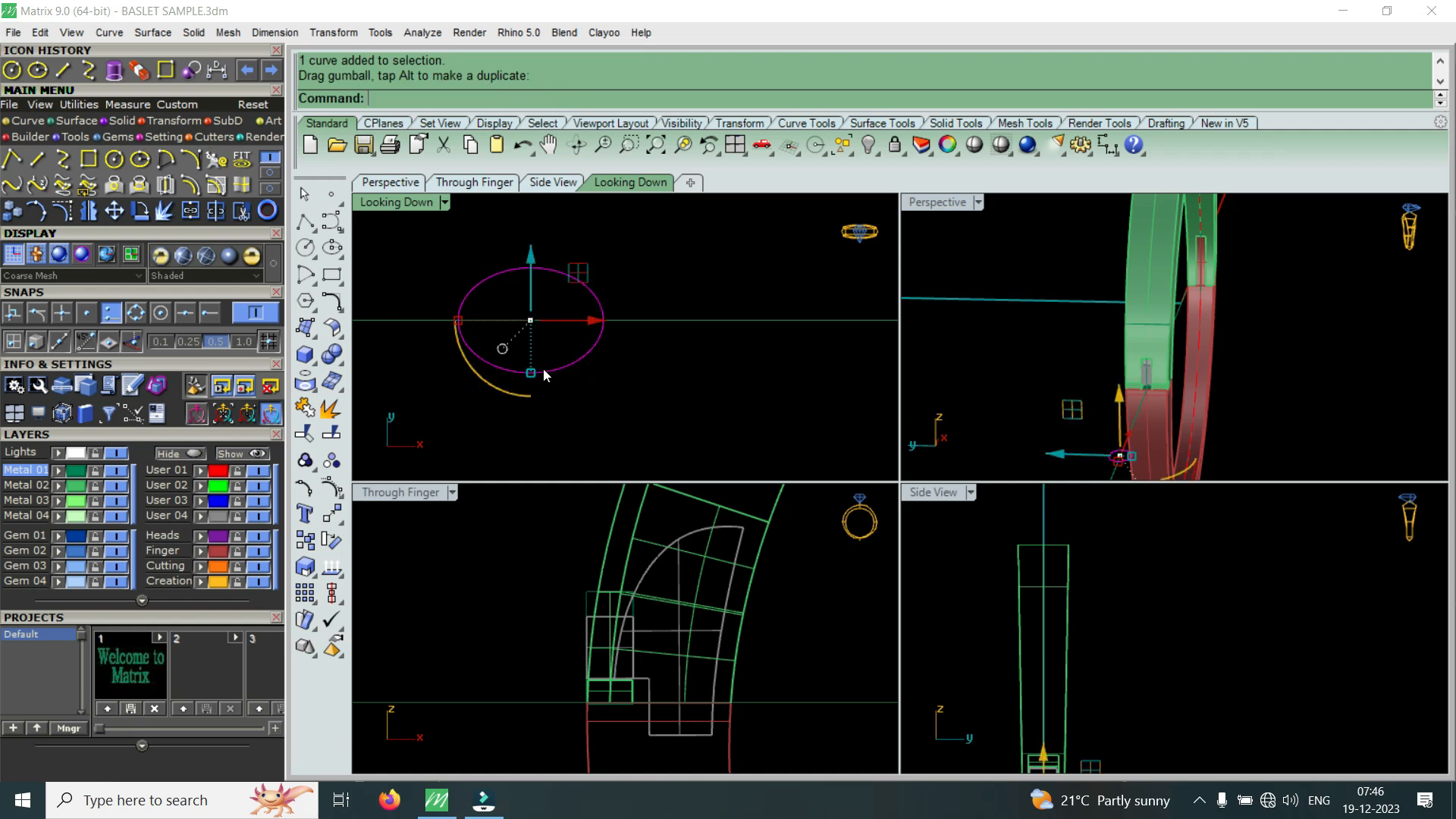
# - Try extruding the ellipse 0.3 to both sides as a solid, and undo the extrusion
pyautogui.scroll(5, 594, 574)
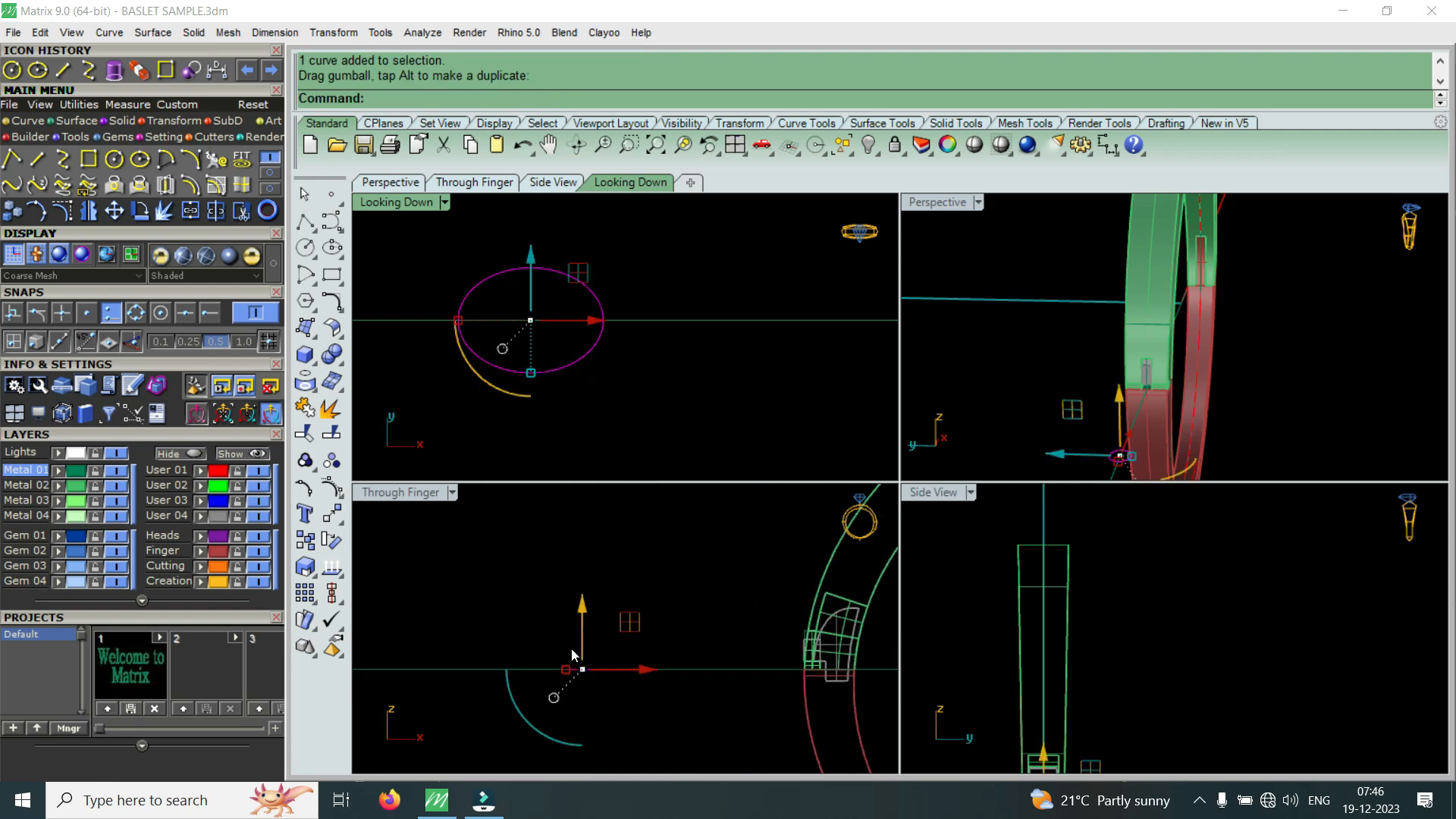
pyautogui.click(113, 70)
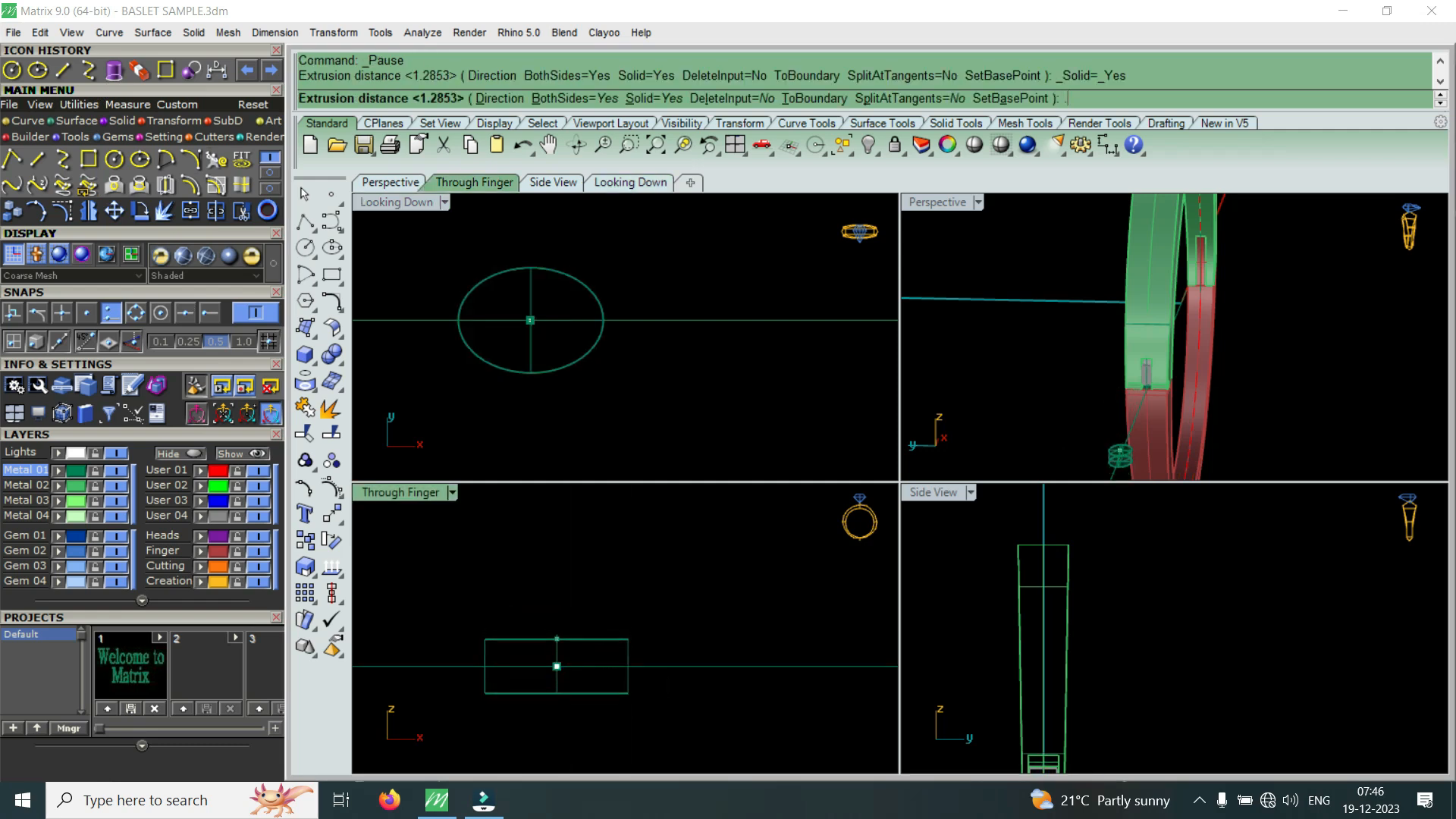
pyautogui.write('.3')
pyautogui.press('Return')
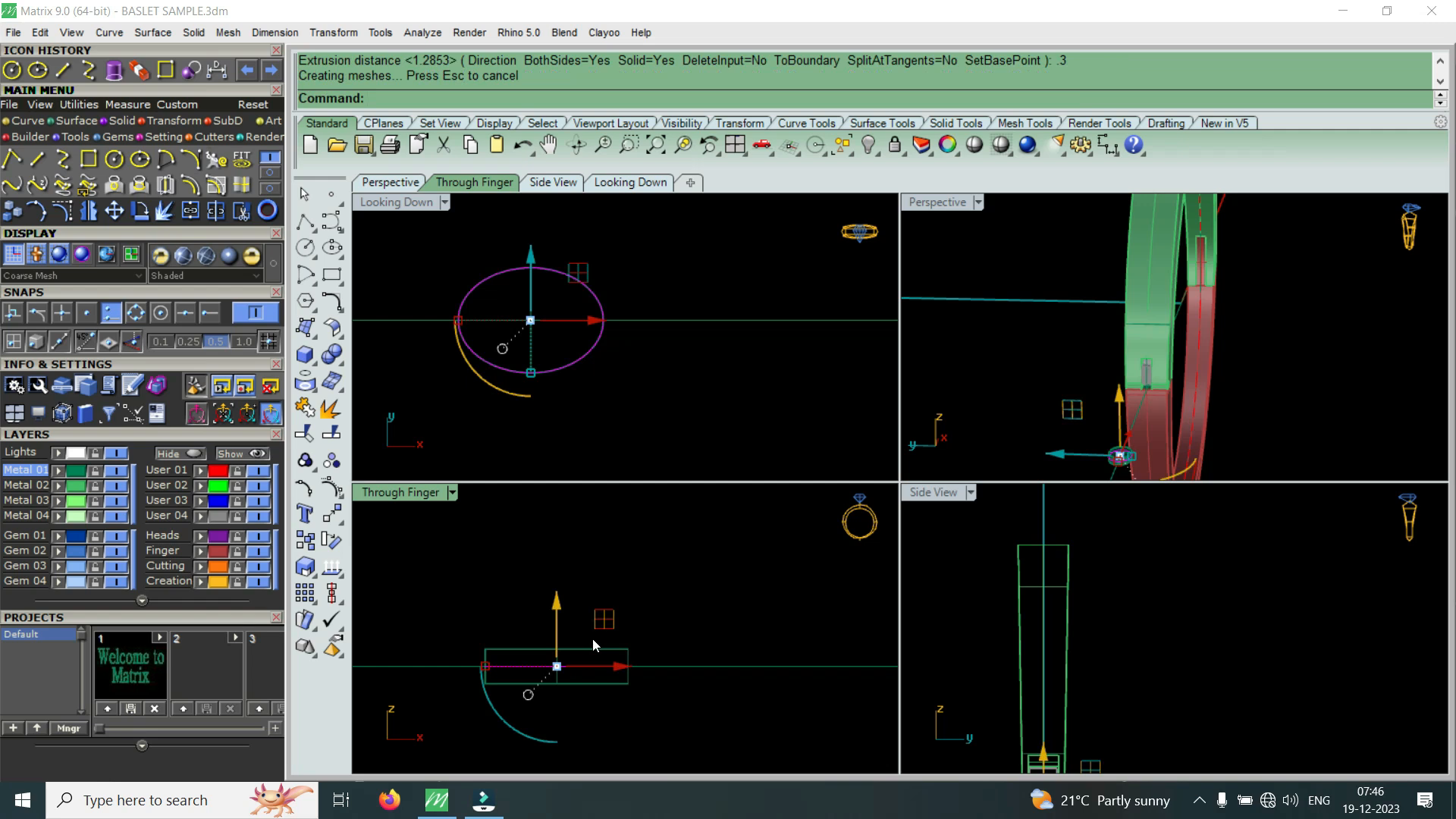
pyautogui.hotkey('ctrl', 'z')
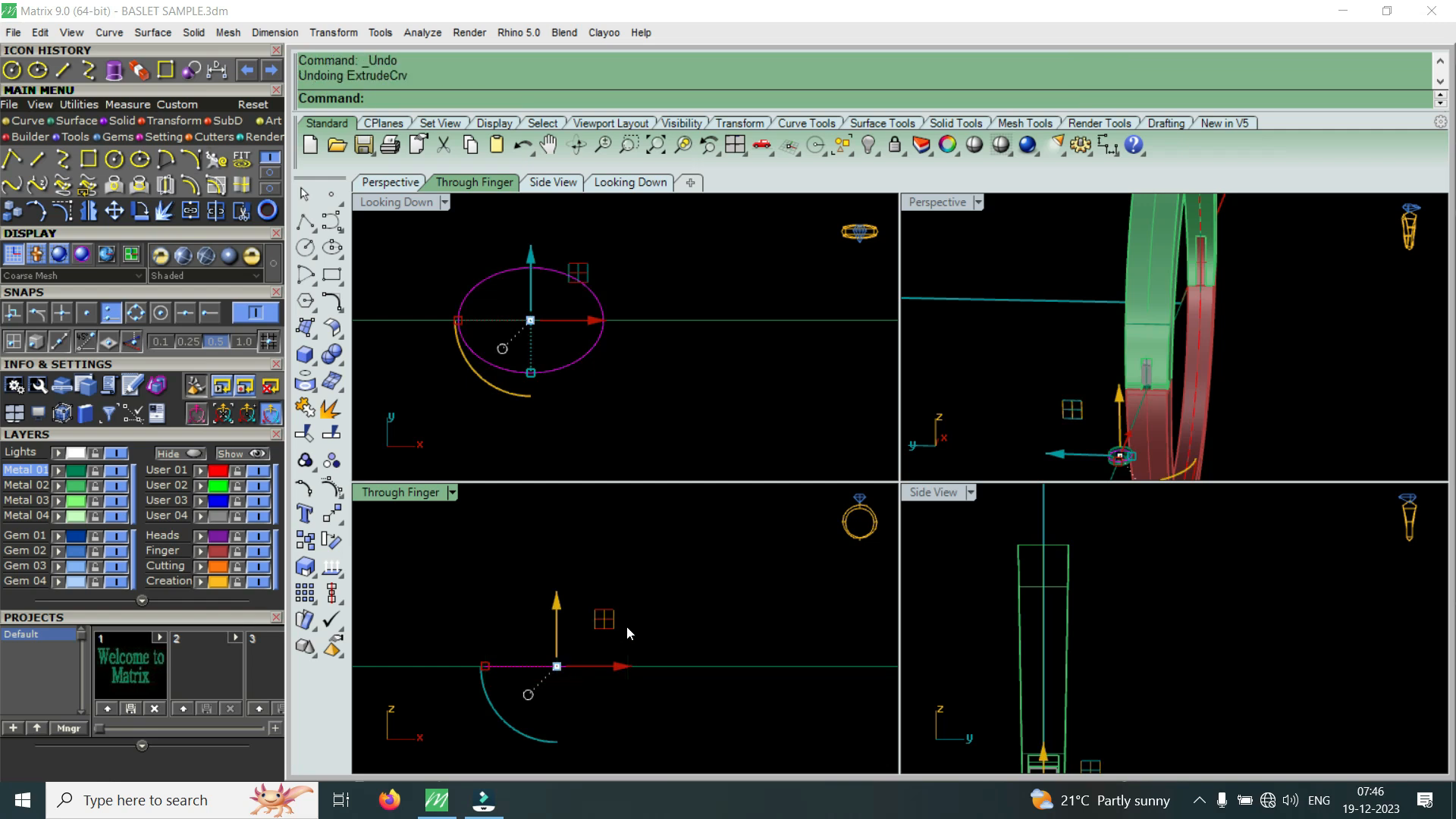
# - Extrude the ellipse 0.35 to both sides as a solid and delete its source curve
pyautogui.rightClick(626, 625)
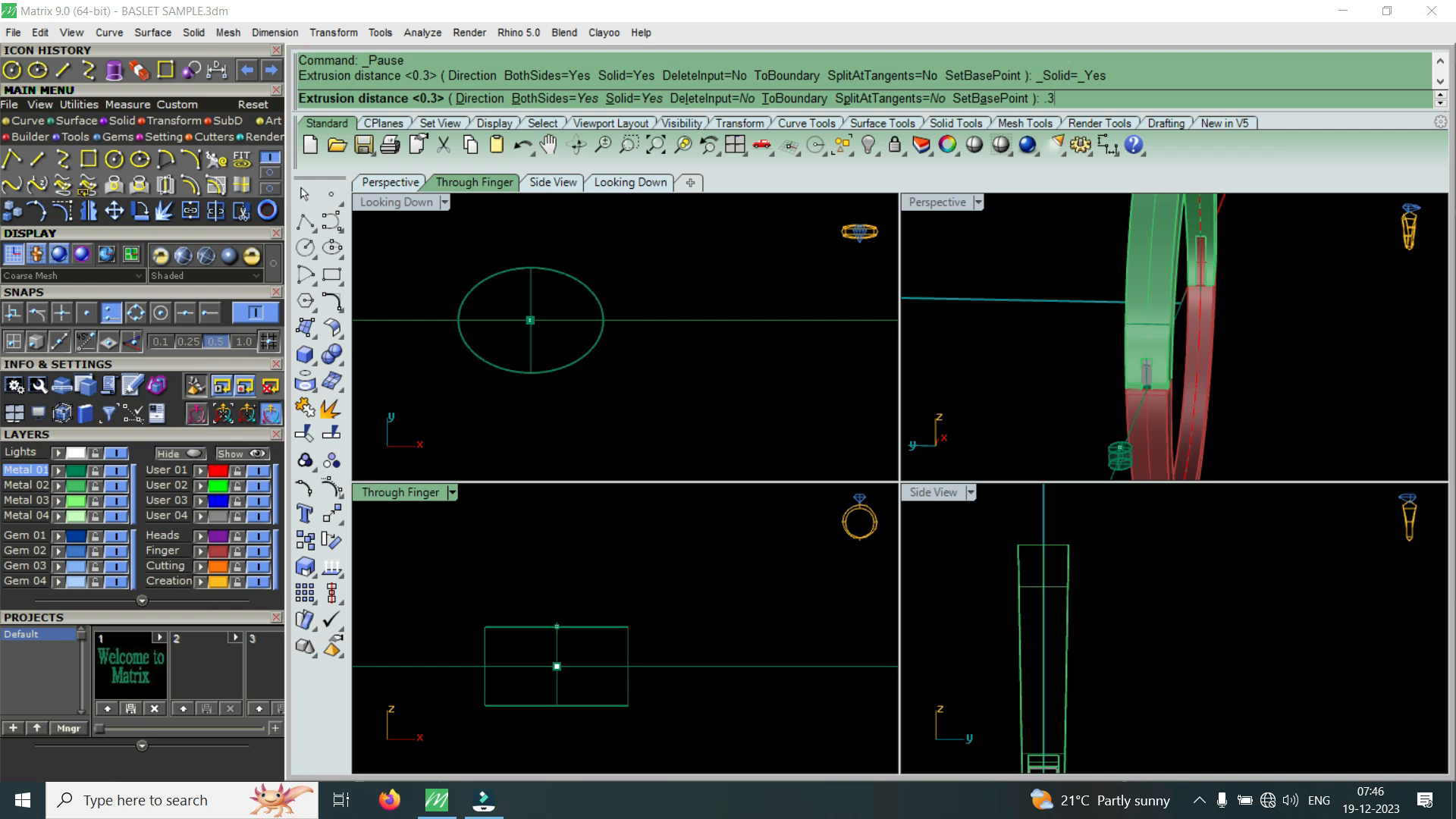
pyautogui.press('Return')
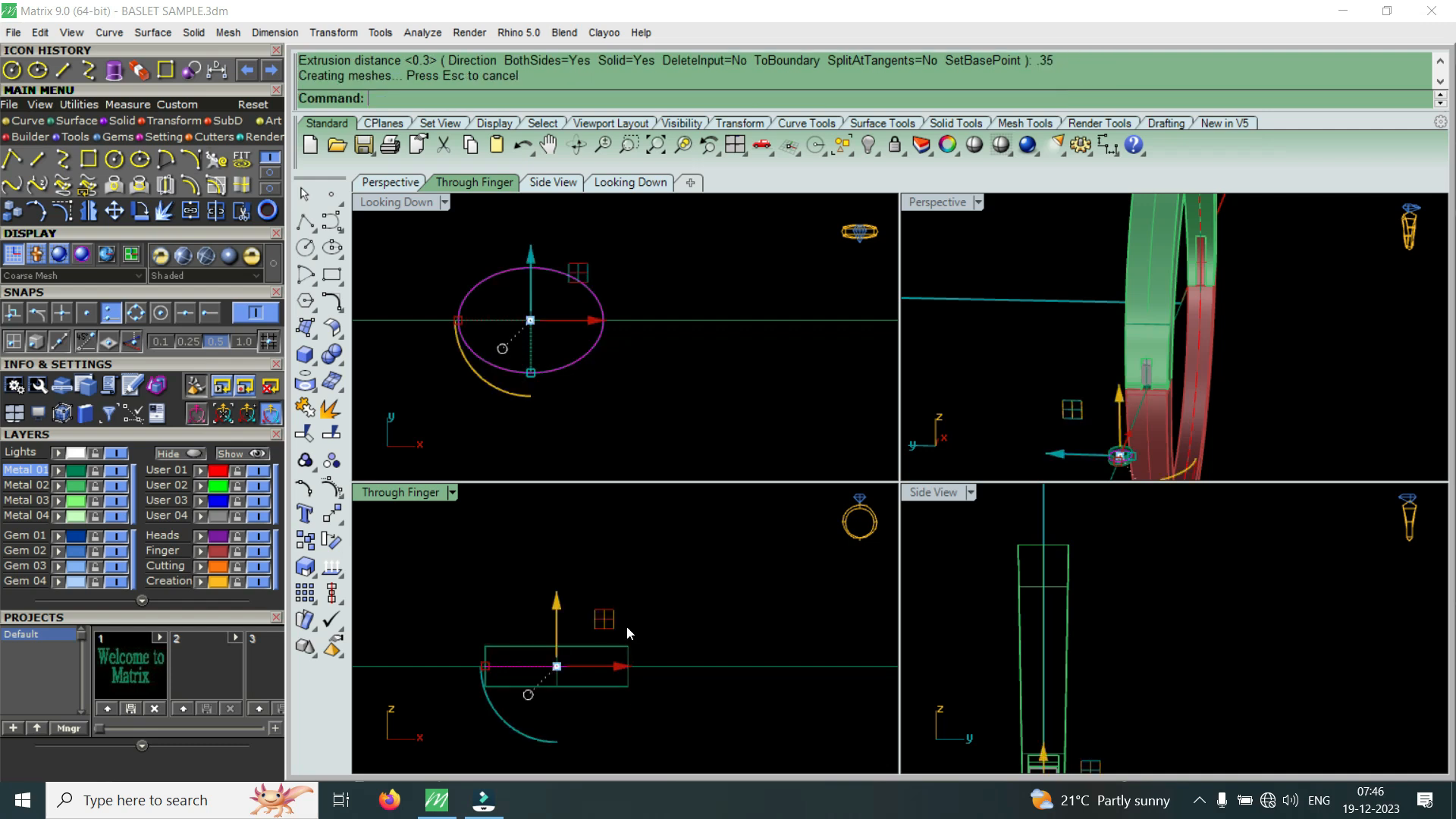
pyautogui.press('Delete')
# - Turn the elliptical solid upright in the Through Finger view and move it beside the rectangular block on the band's outer side
pyautogui.click(606, 644)
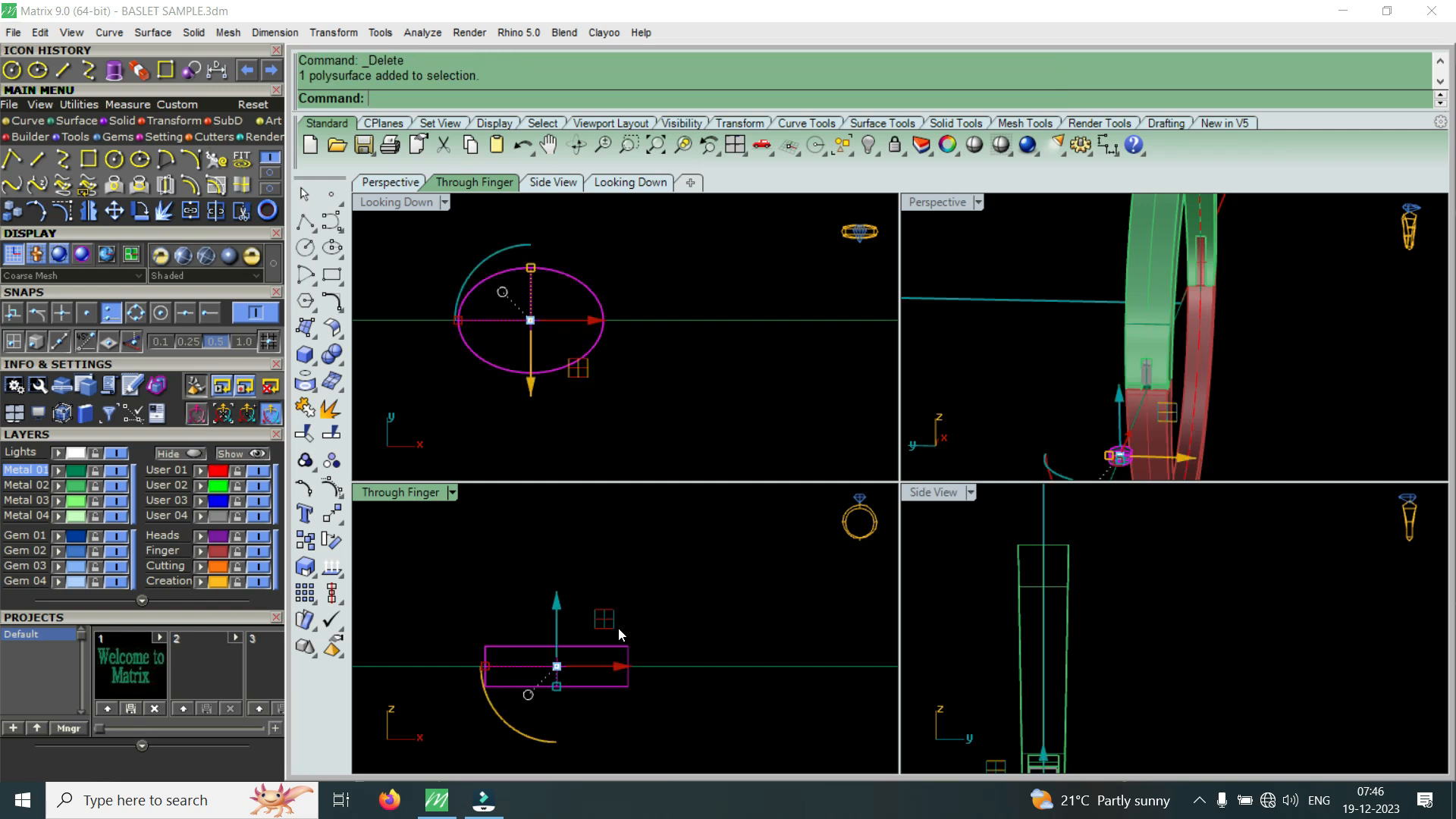
pyautogui.moveTo(525, 737); pyautogui.dragTo(669, 713)
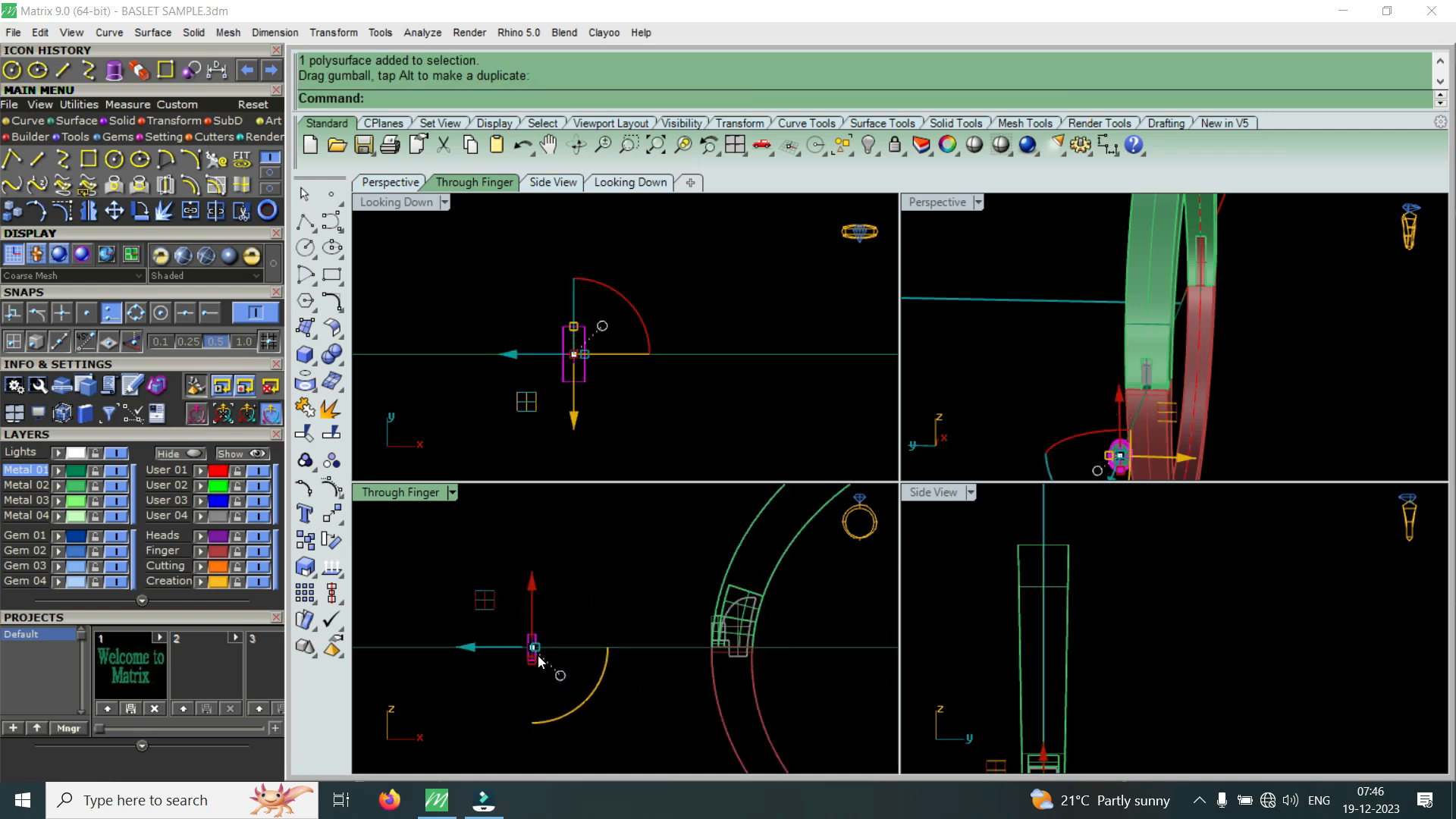
pyautogui.moveTo(471, 646); pyautogui.dragTo(831, 543)
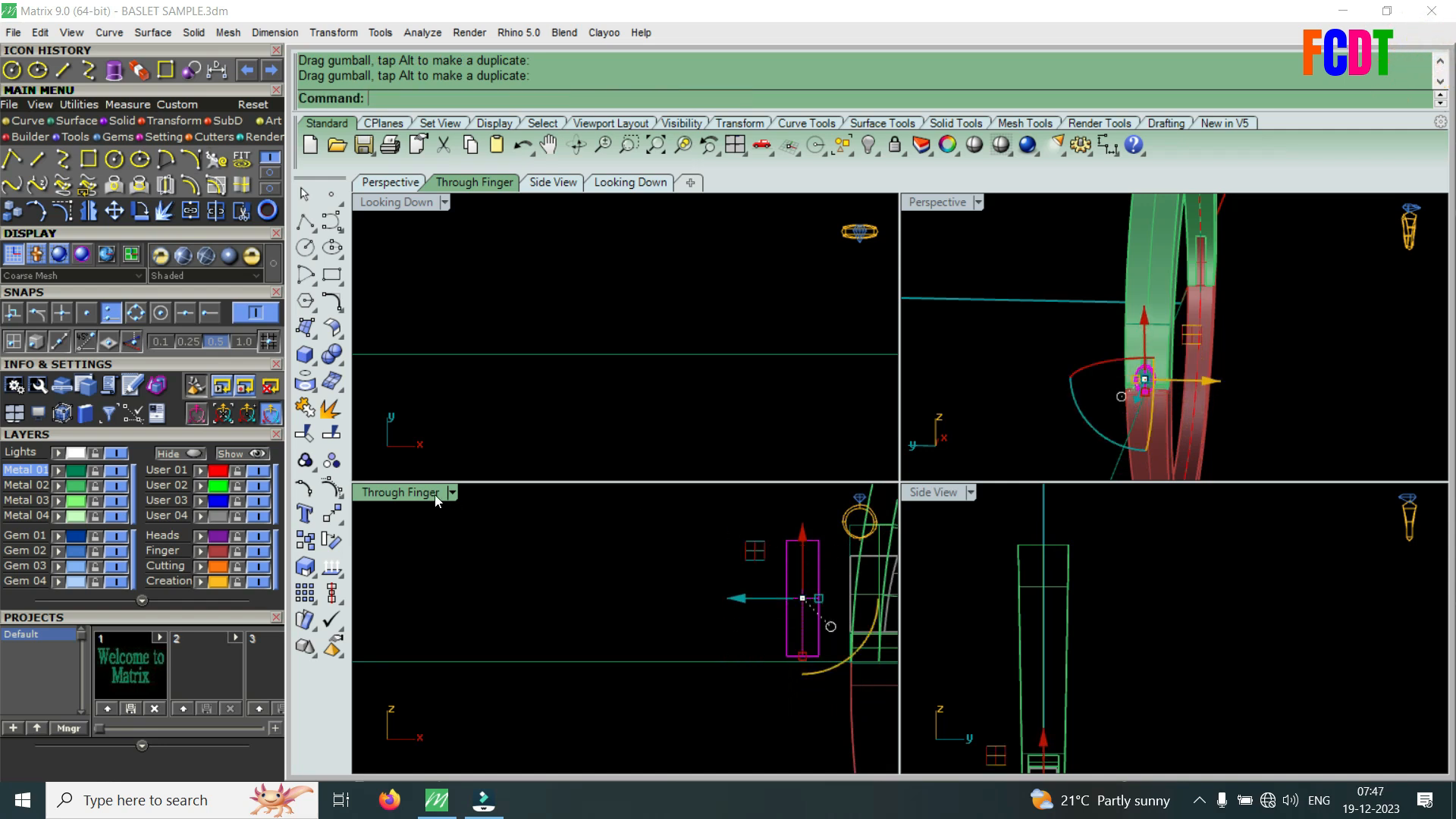
pyautogui.doubleClick(438, 501)
pyautogui.scroll(5, 898, 494)
pyautogui.moveTo(645, 550); pyautogui.dragTo(673, 539)
pyautogui.moveTo(596, 600); pyautogui.dragTo(644, 589)
pyautogui.scroll(4, 671, 578)
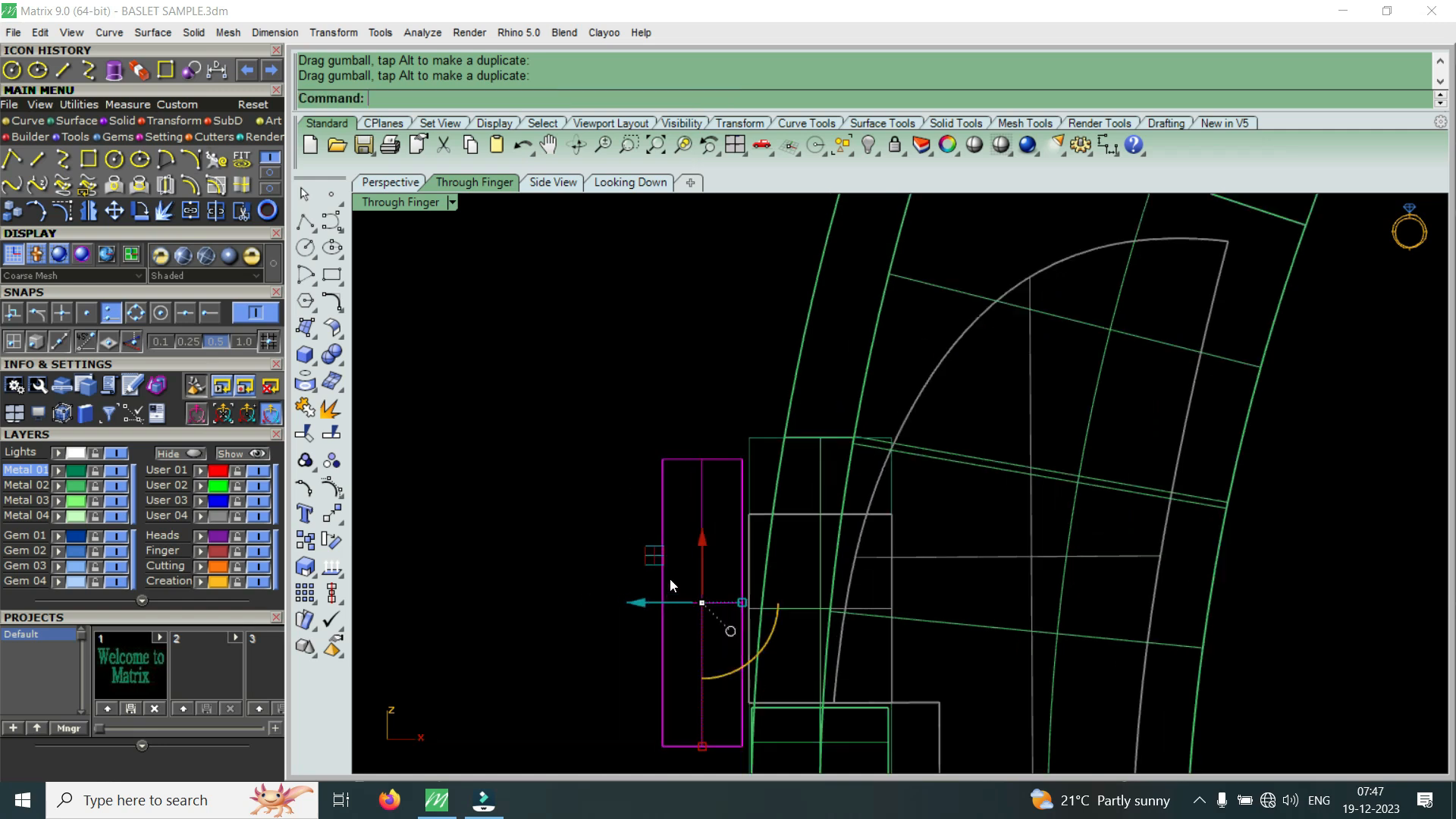
# - Ungroup the notched solid and the rectangular block
pyautogui.click(804, 544)
pyautogui.click(872, 607)
pyautogui.scroll(-2, 822, 538)
pyautogui.scroll(1, 840, 604)
pyautogui.scroll(2, 842, 611)
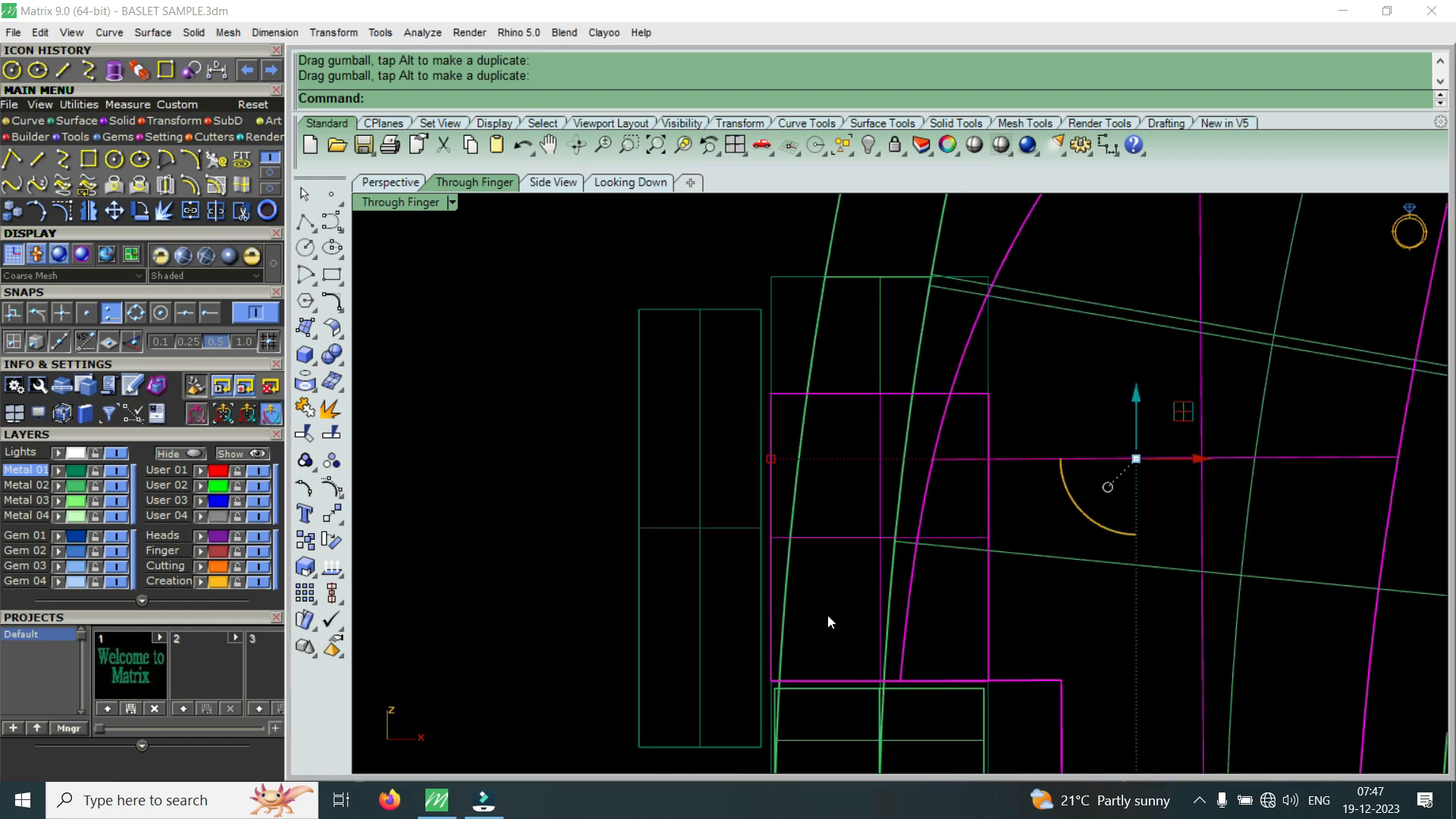
pyautogui.click(988, 598)
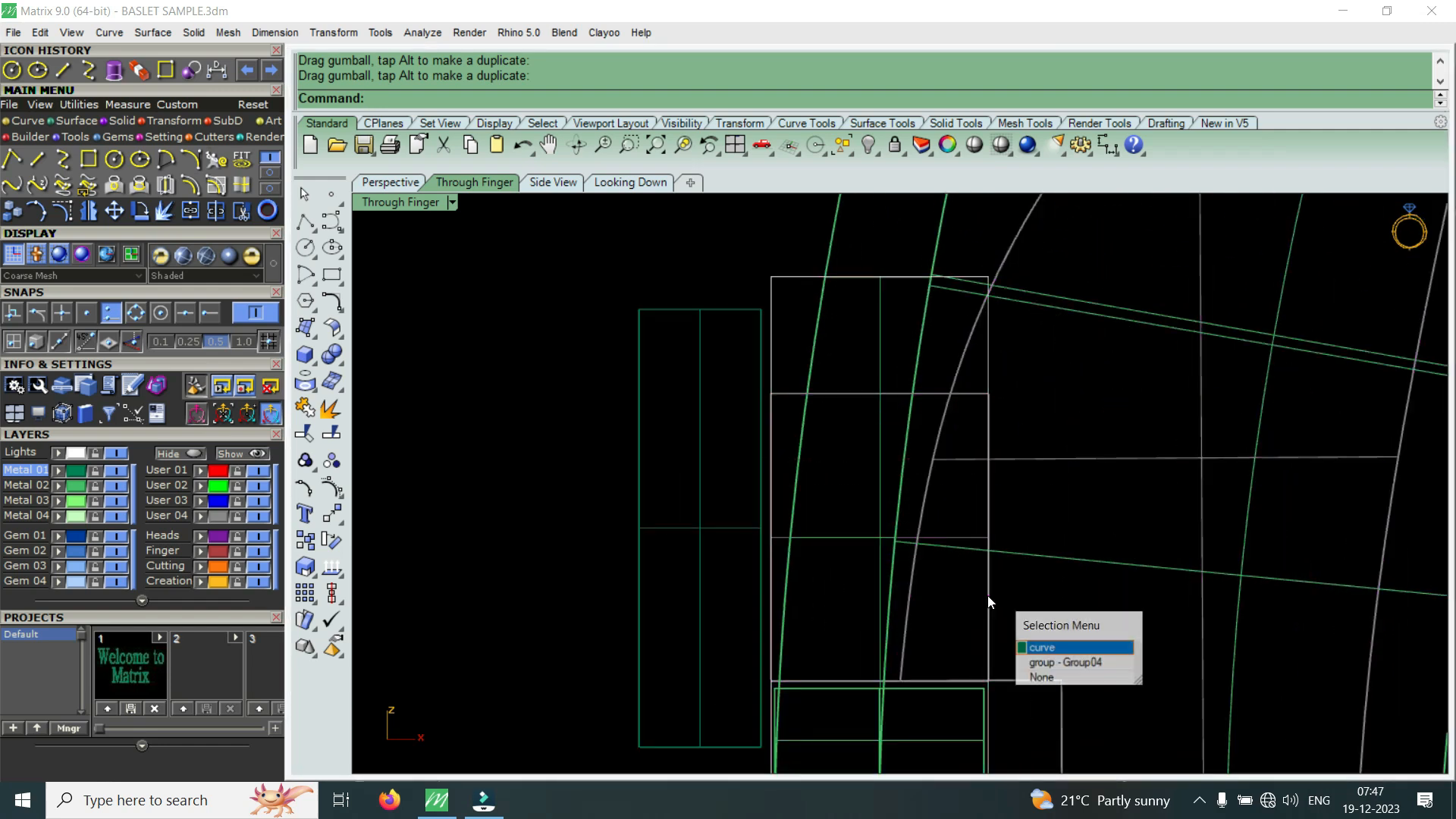
pyautogui.click(1056, 663)
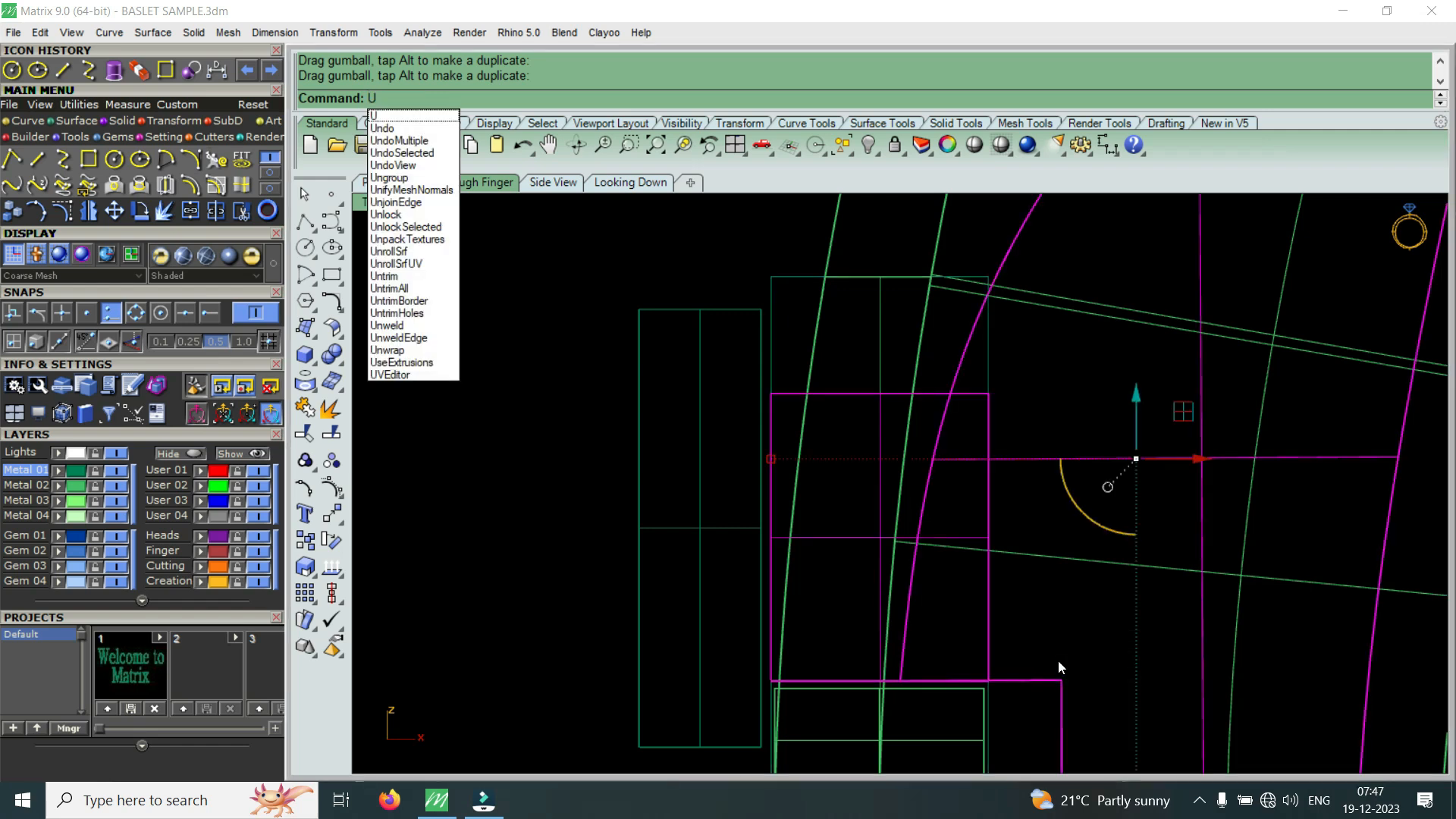
pyautogui.press('Return')
# - Move the rectangular block slightly outward past the band's outer curve, towards the upright elliptical solid
pyautogui.click(827, 395)
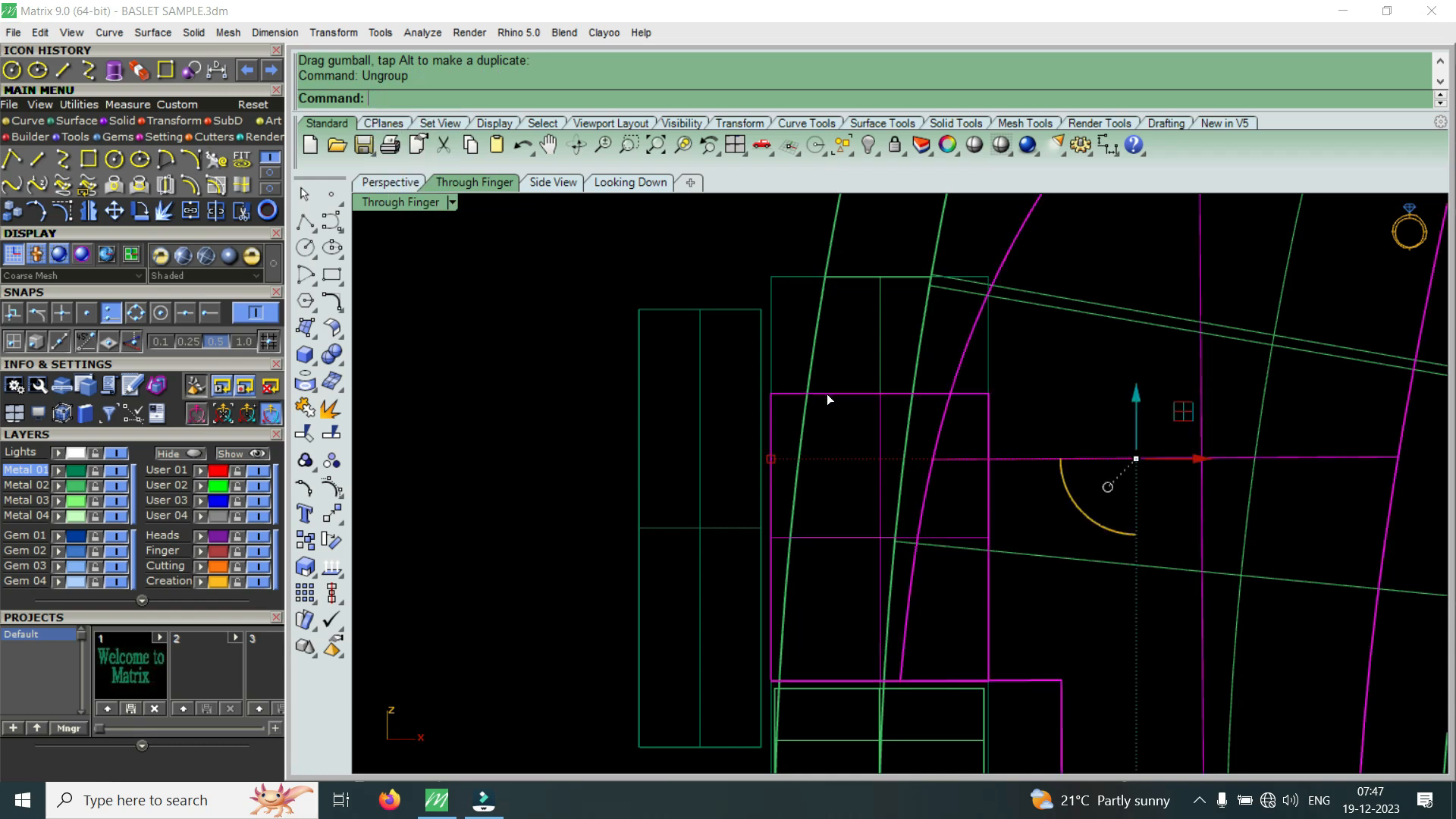
pyautogui.moveTo(946, 538); pyautogui.dragTo(909, 549)
pyautogui.scroll(5, 977, 386)
pyautogui.scroll(-5, 936, 408)
pyautogui.scroll(4, 790, 604)
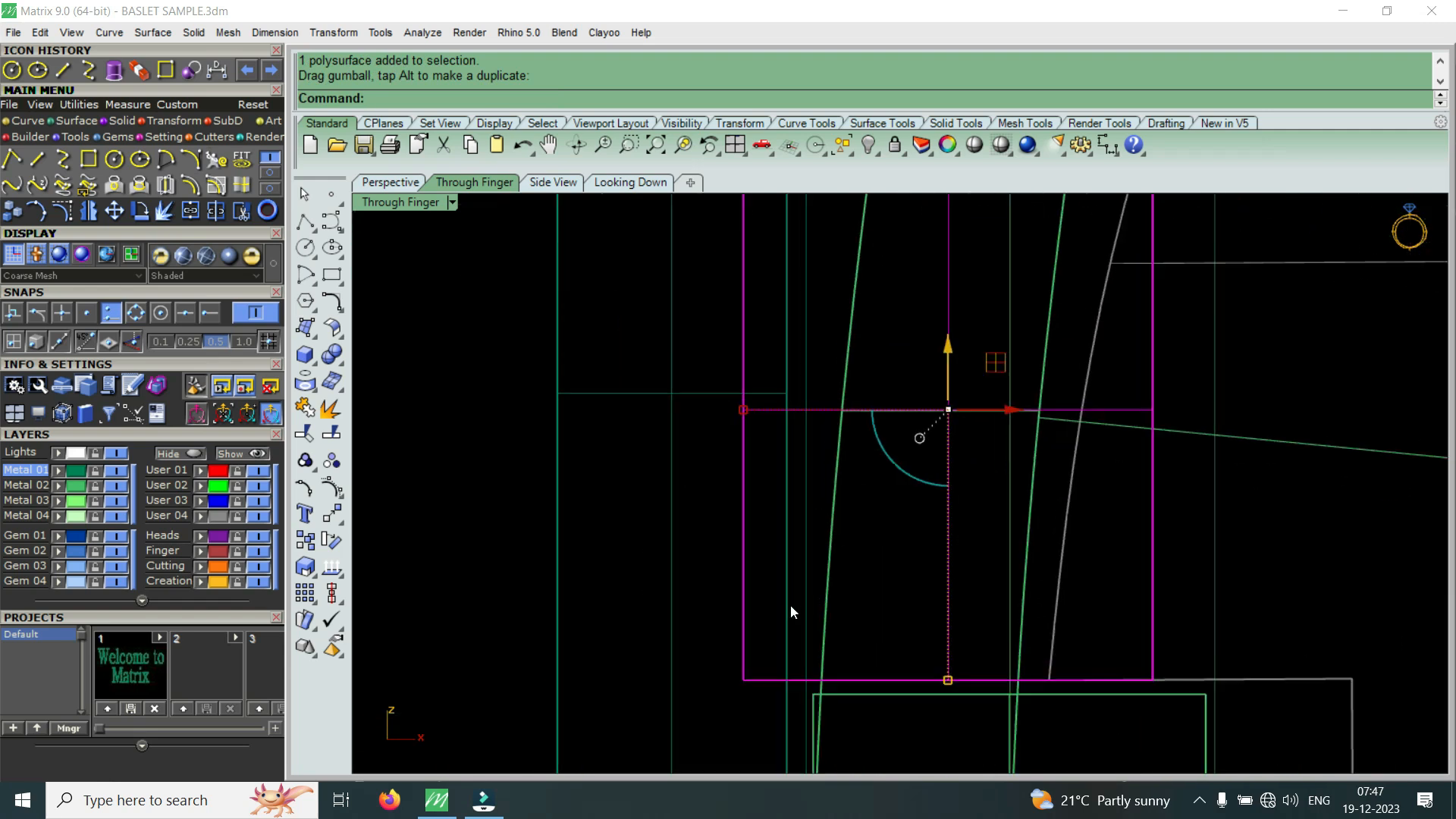
# - Move the upright elliptical solid slightly outward so it only just overlaps the rectangular block's outer edge
pyautogui.click(785, 567)
pyautogui.scroll(-4, 786, 562)
pyautogui.moveTo(659, 451); pyautogui.dragTo(634, 461)
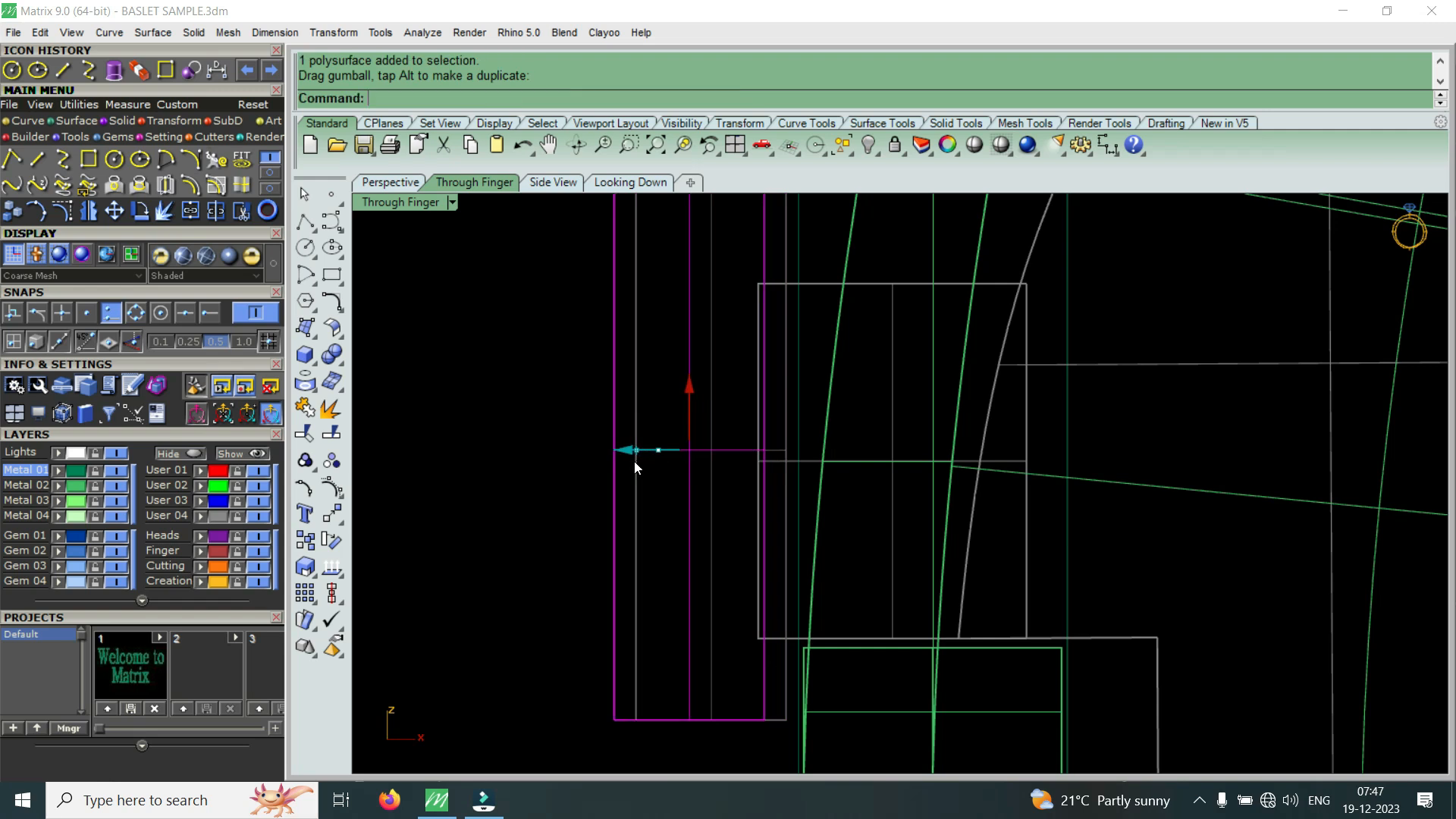
# - Rotate the upright elliptical solid slightly to follow the slope of the band's outer curve and move it a little outward
pyautogui.scroll(-3, 679, 490)
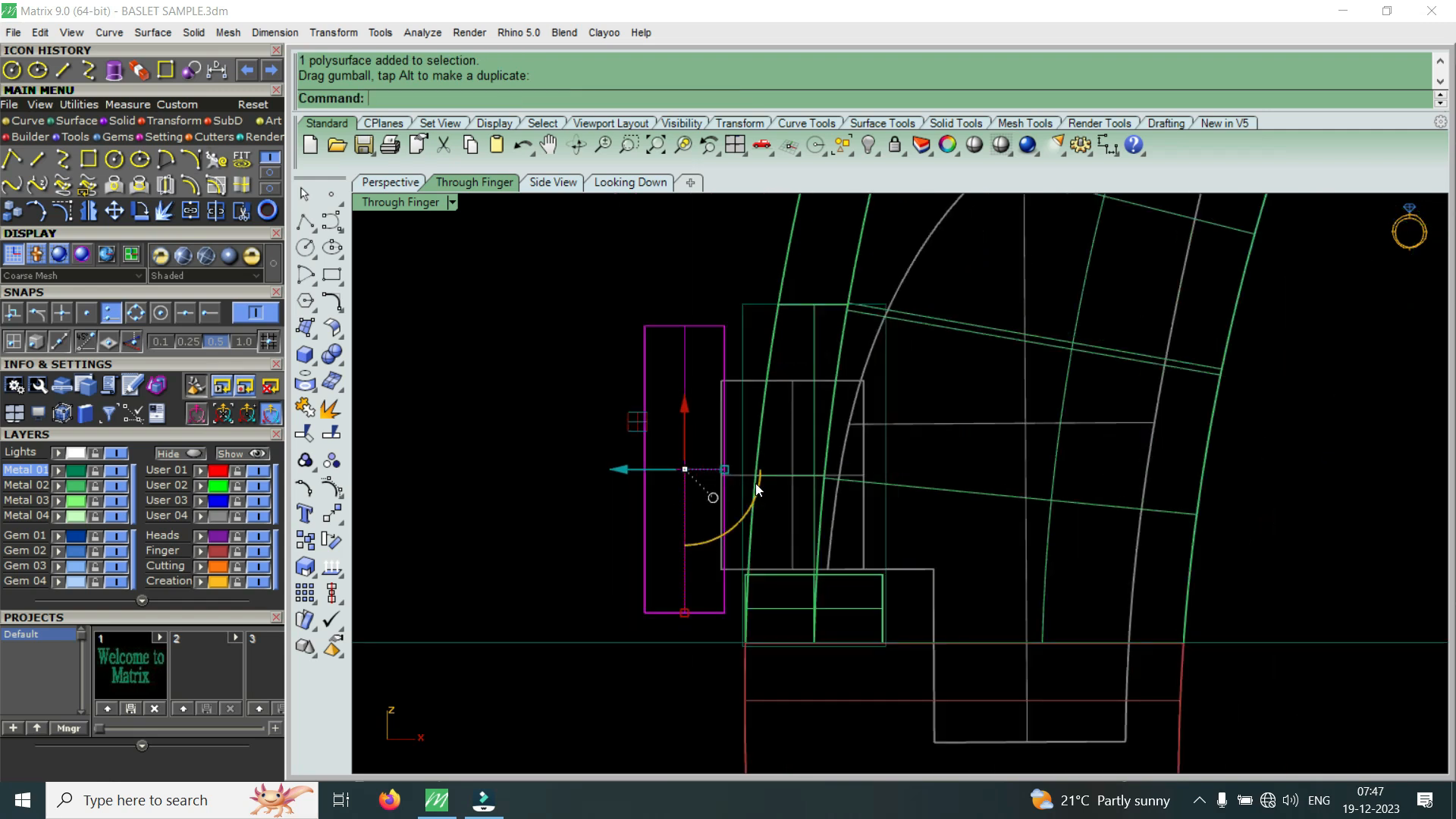
pyautogui.click(142, 215)
pyautogui.click(719, 577)
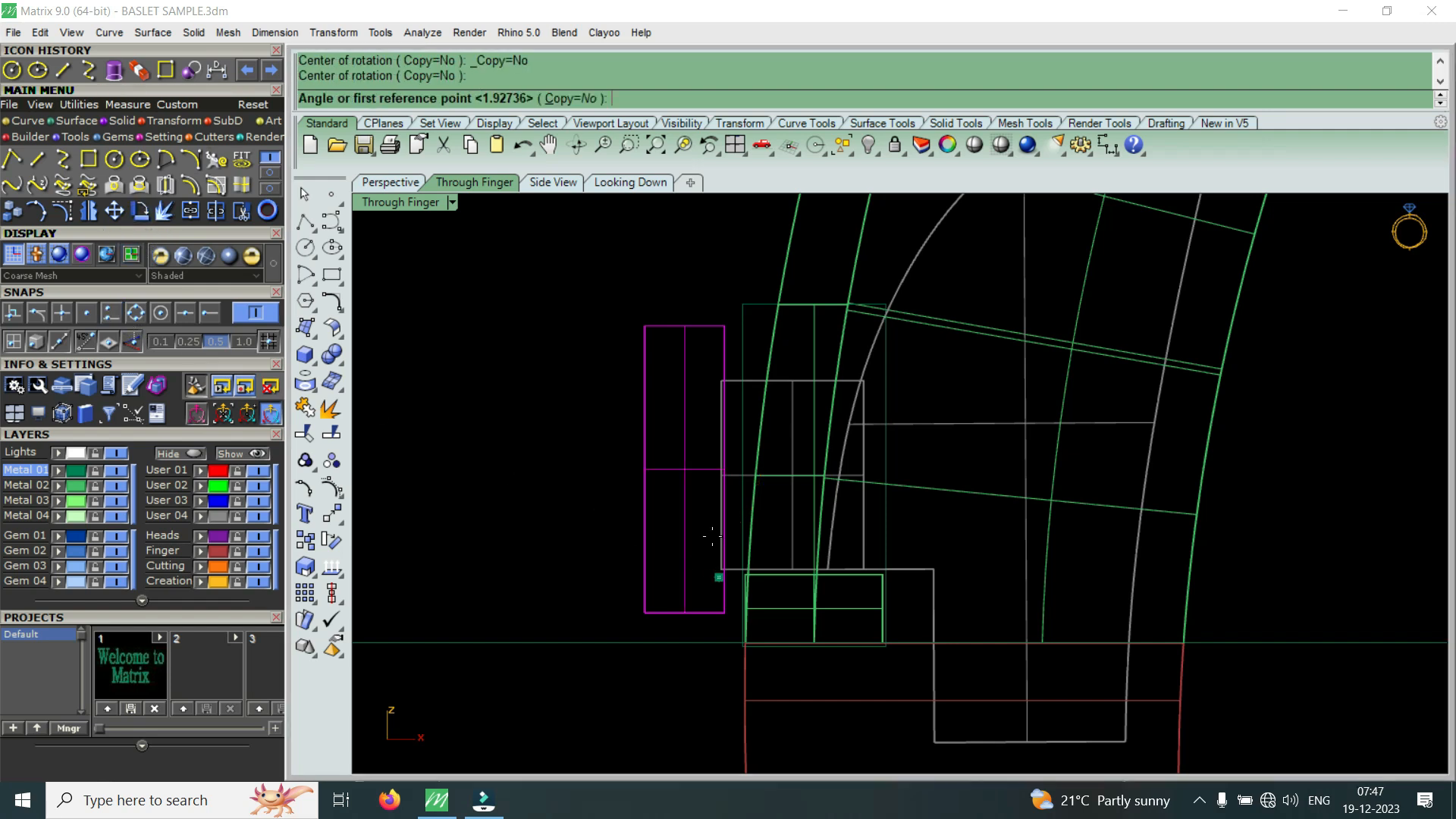
pyautogui.click(701, 400)
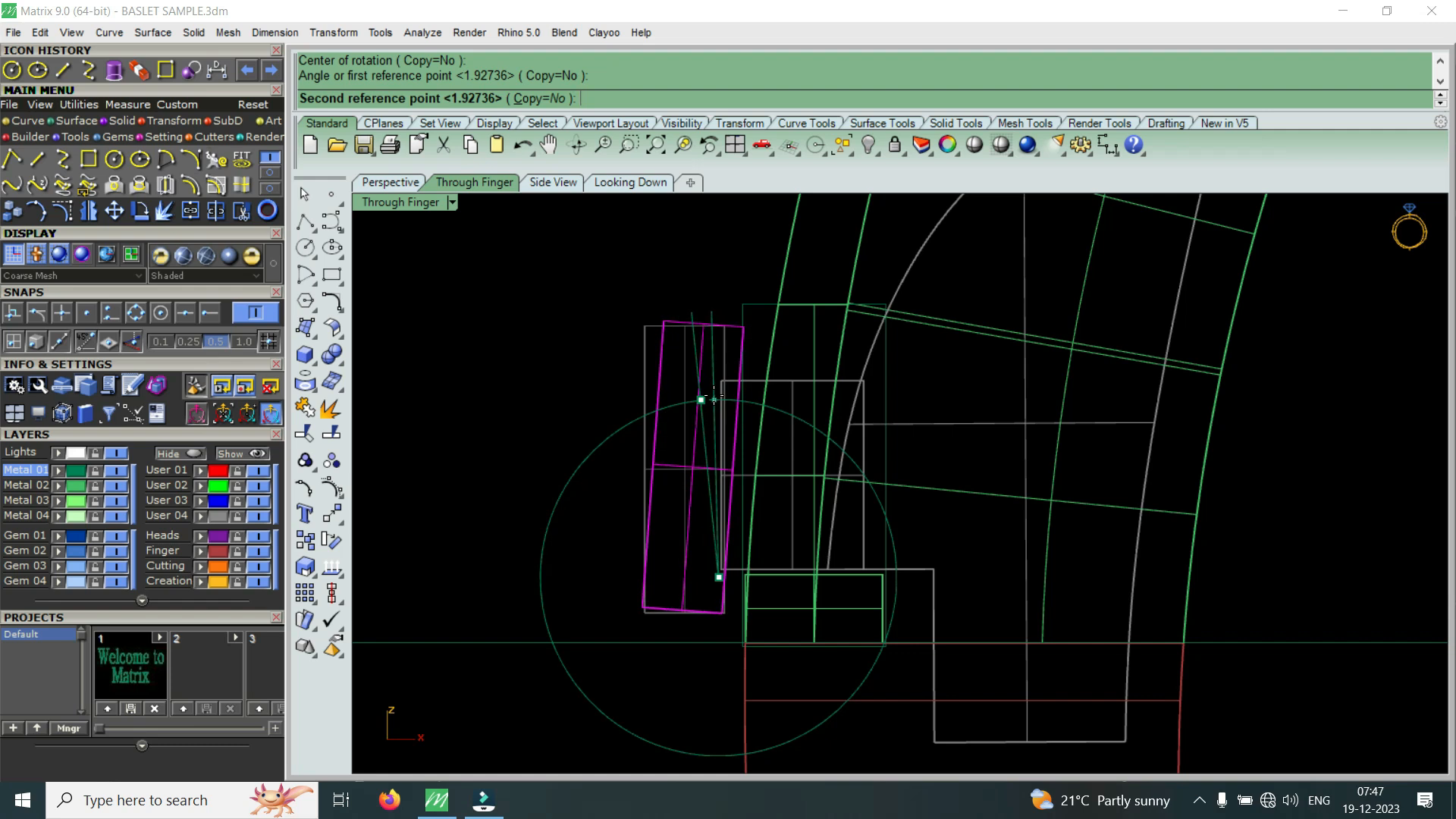
pyautogui.click(713, 396)
pyautogui.scroll(2, 721, 439)
pyautogui.moveTo(629, 467); pyautogui.dragTo(585, 480)
# - Scale the rectangular block in one direction from its inner upper corner, stretching its outer side into the tilted elliptical solid
pyautogui.click(722, 403)
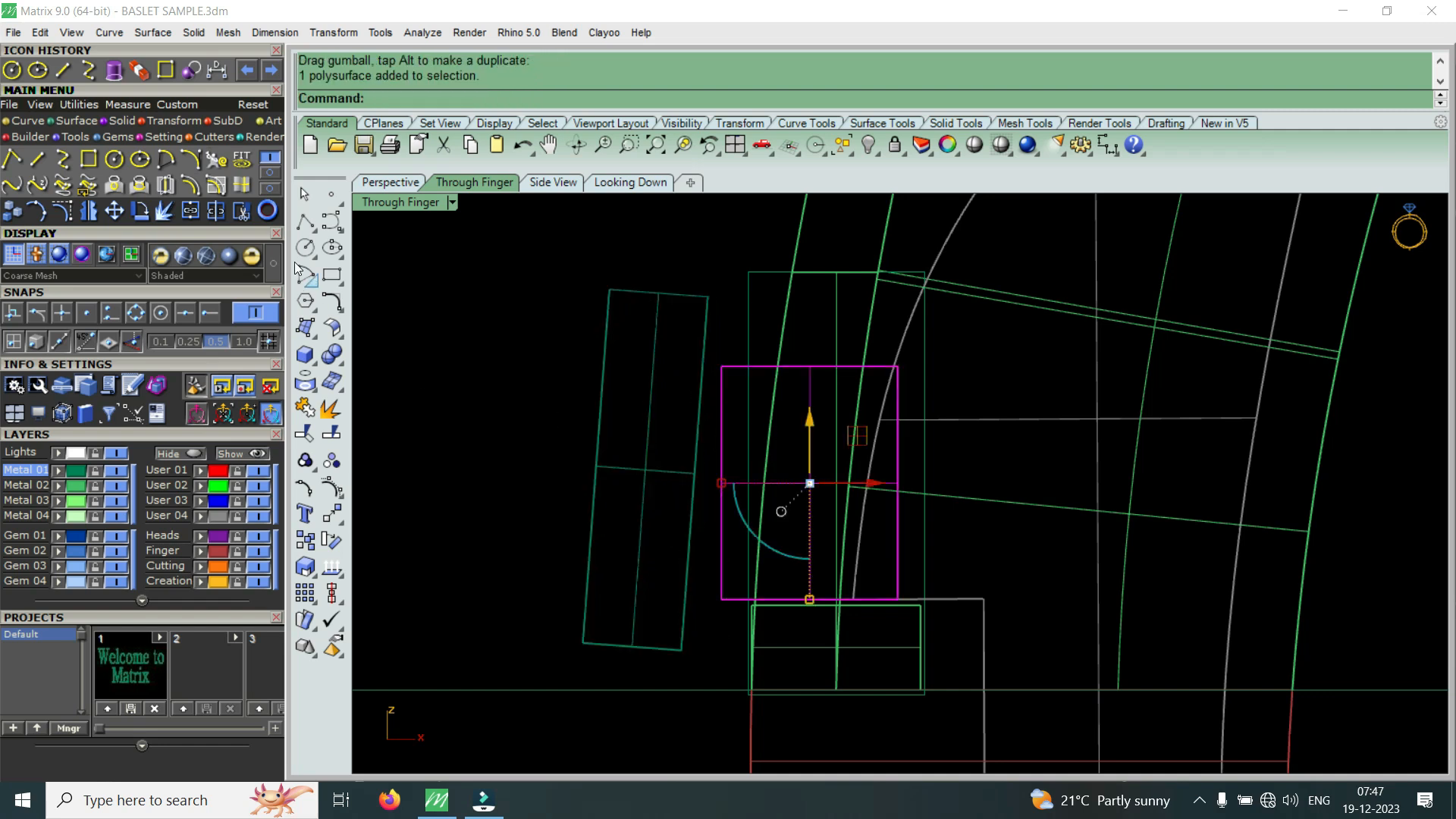
pyautogui.click(140, 72)
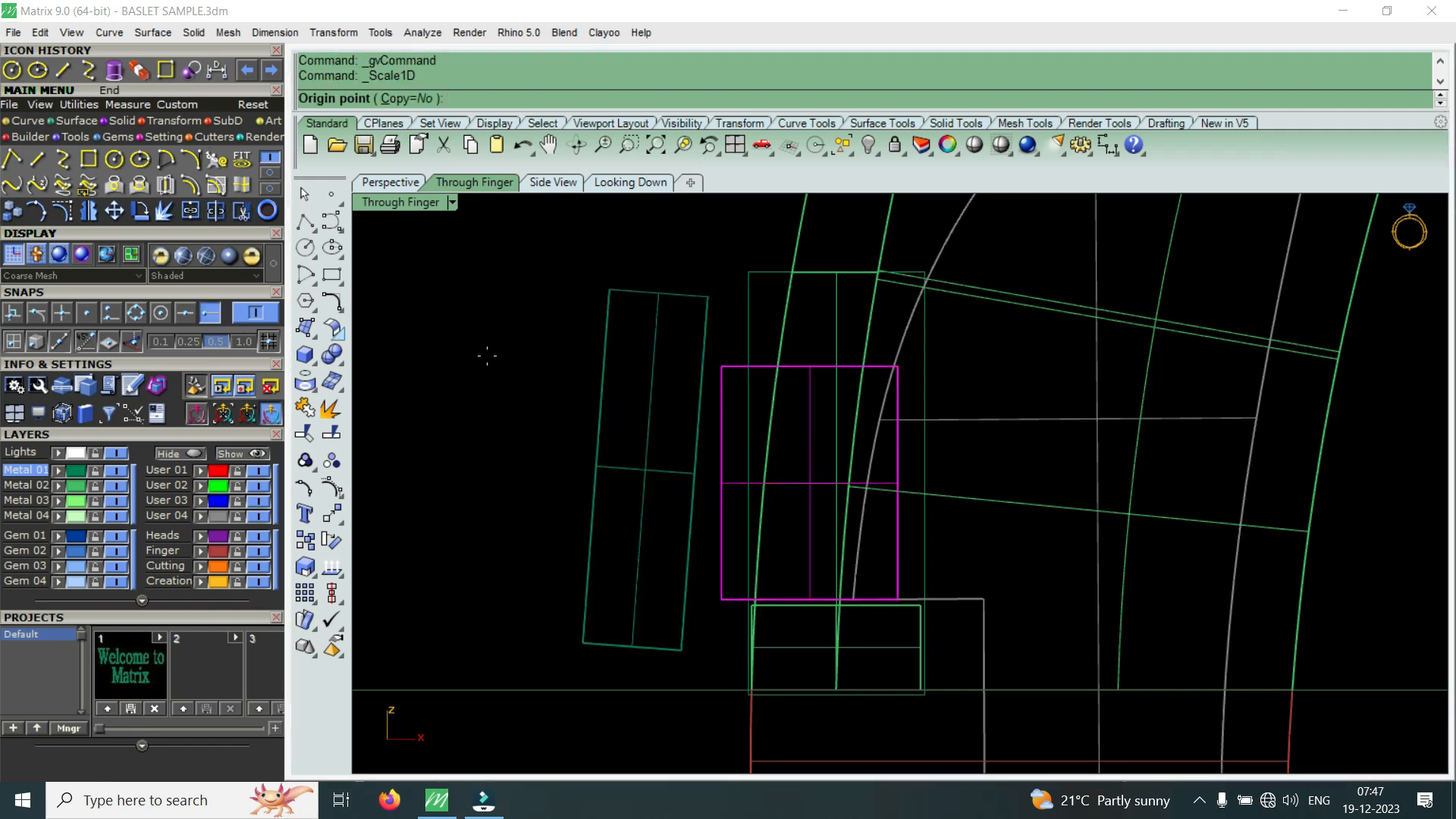
pyautogui.click(898, 366)
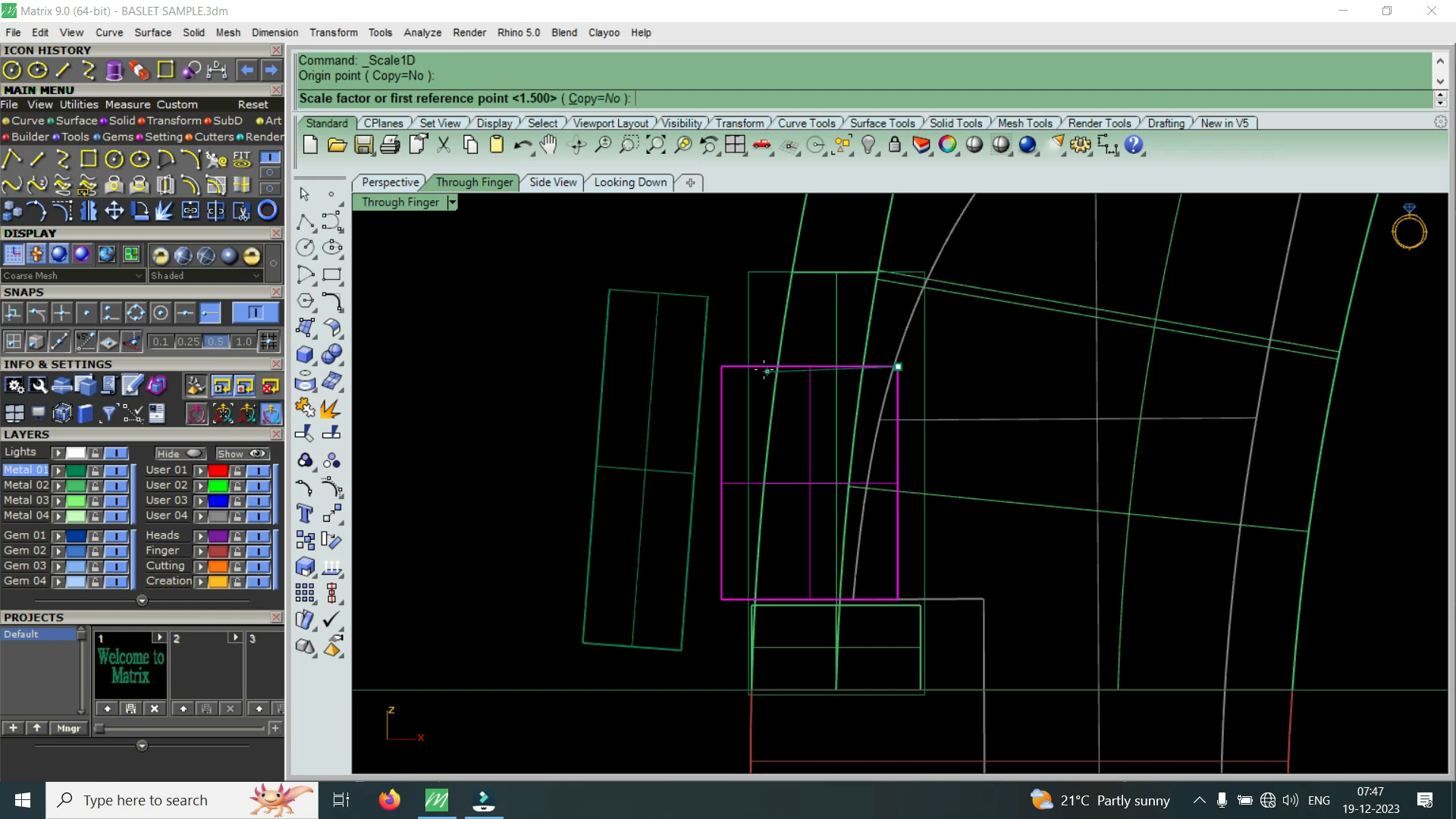
pyautogui.click(722, 366)
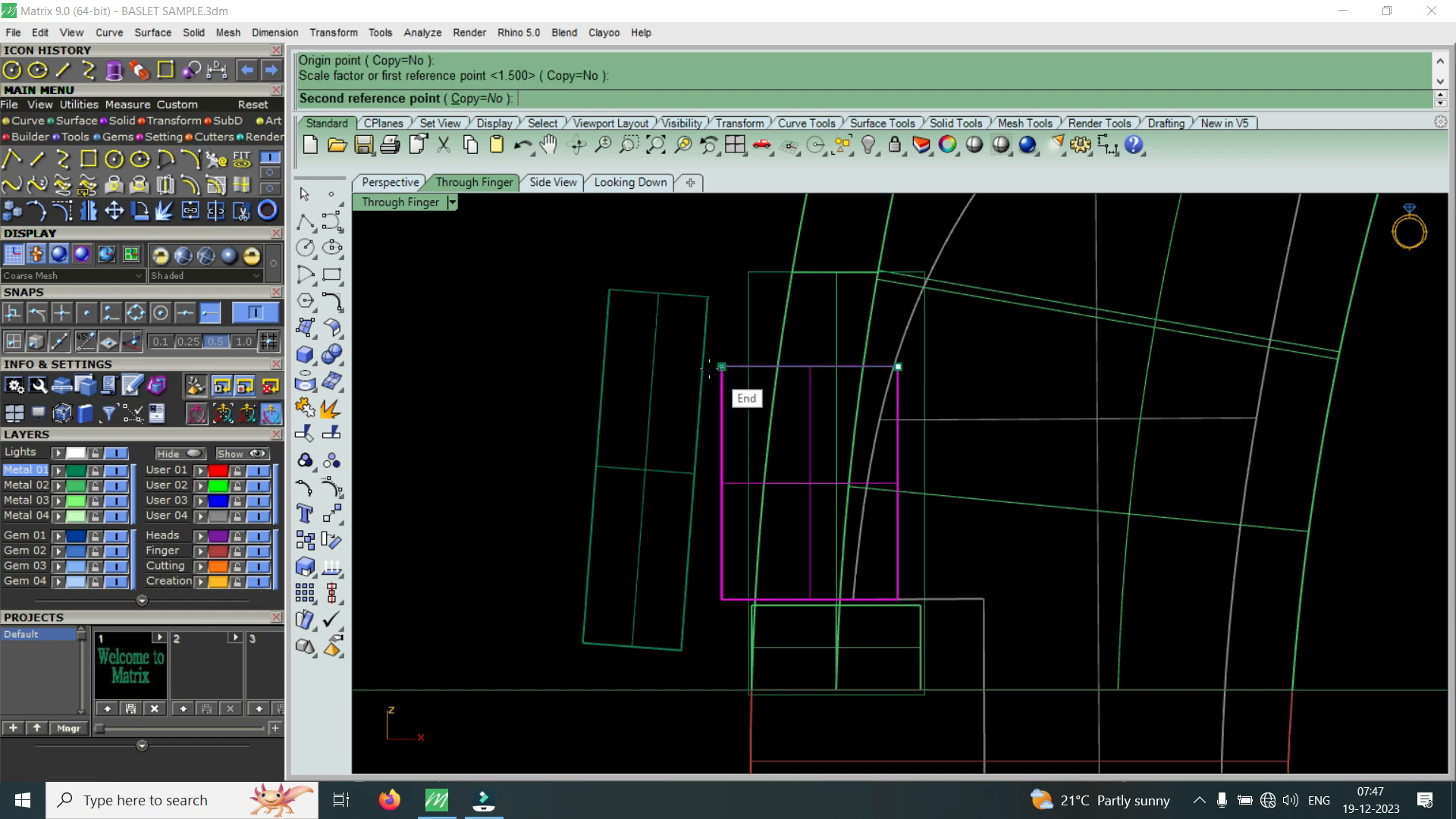
pyautogui.click(663, 372)
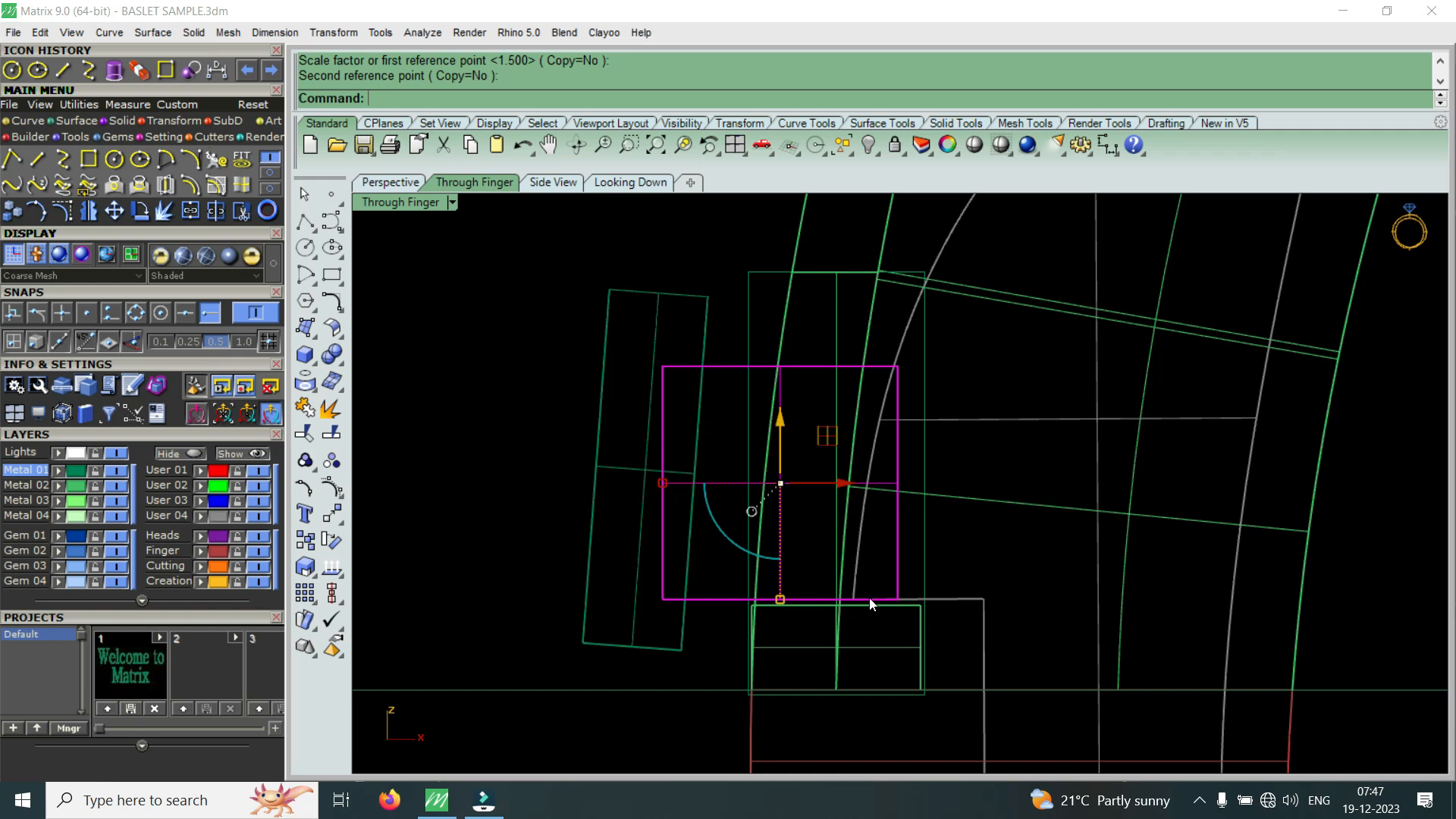
# - Examine how the notched solid and the rectangular block sit above the small green rectangular step at the band's joint
pyautogui.scroll(4, 857, 600)
pyautogui.scroll(-6, 839, 597)
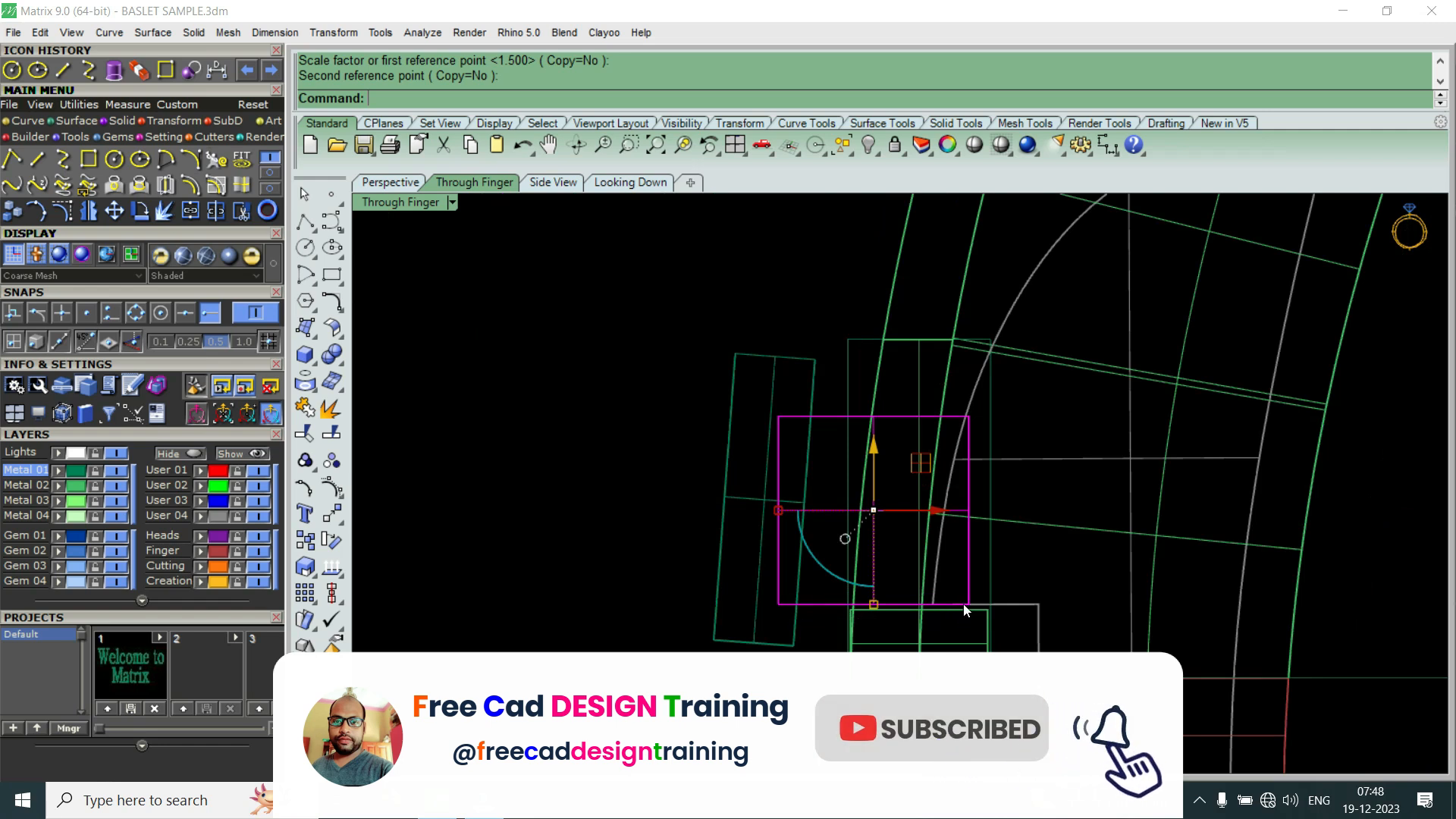
pyautogui.scroll(4, 1012, 607)
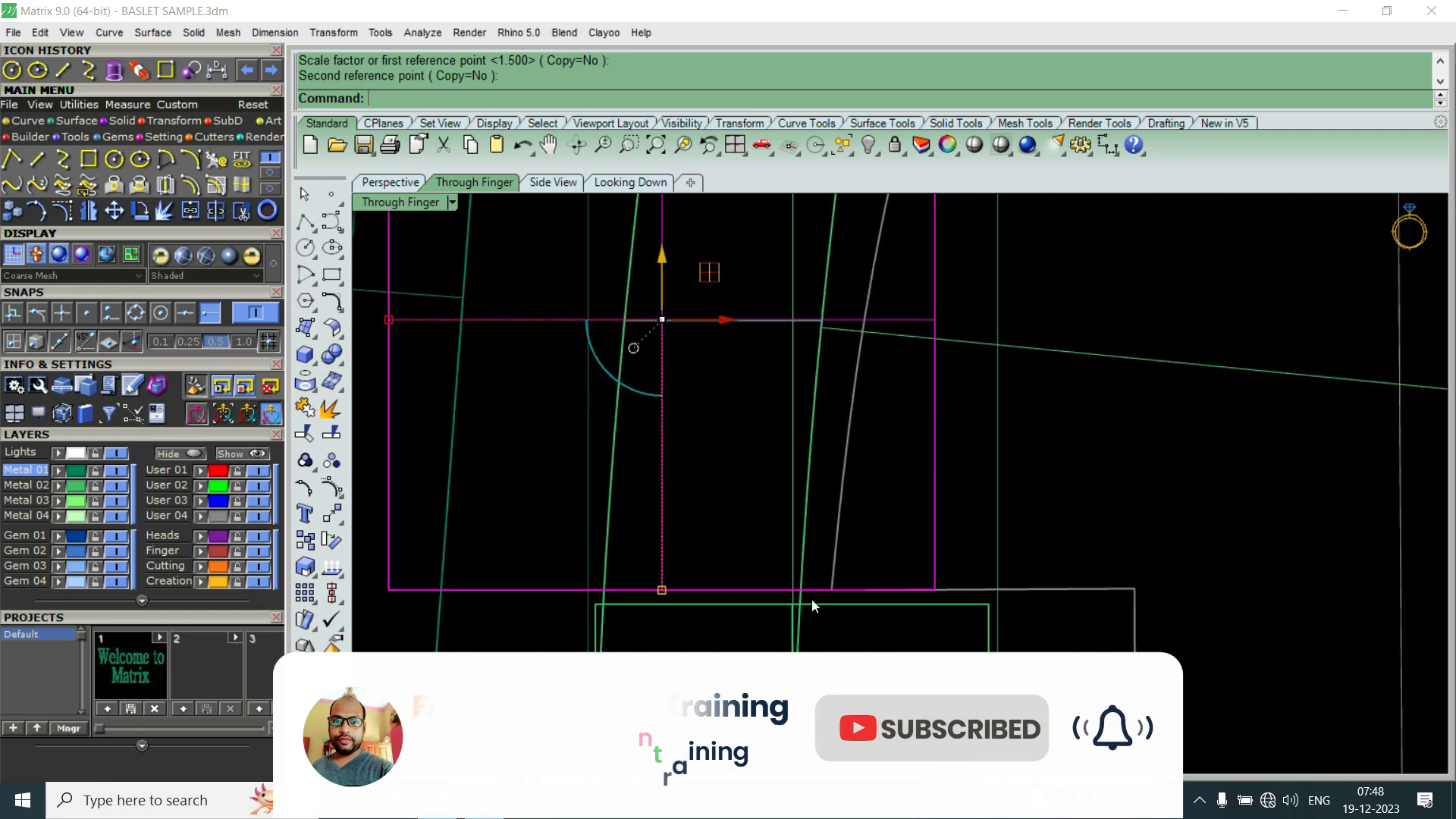
pyautogui.scroll(-2, 894, 545)
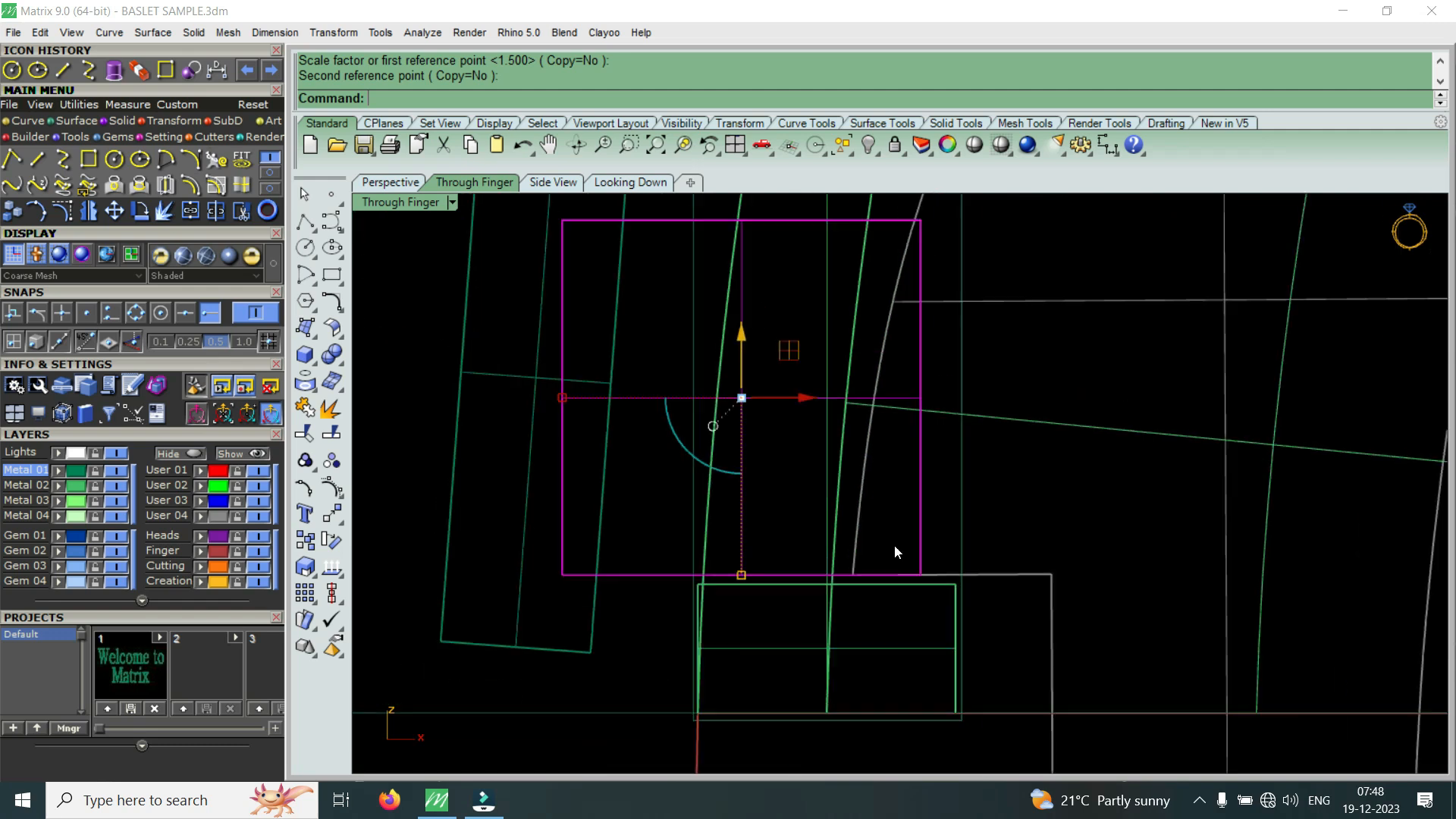
pyautogui.click(989, 568)
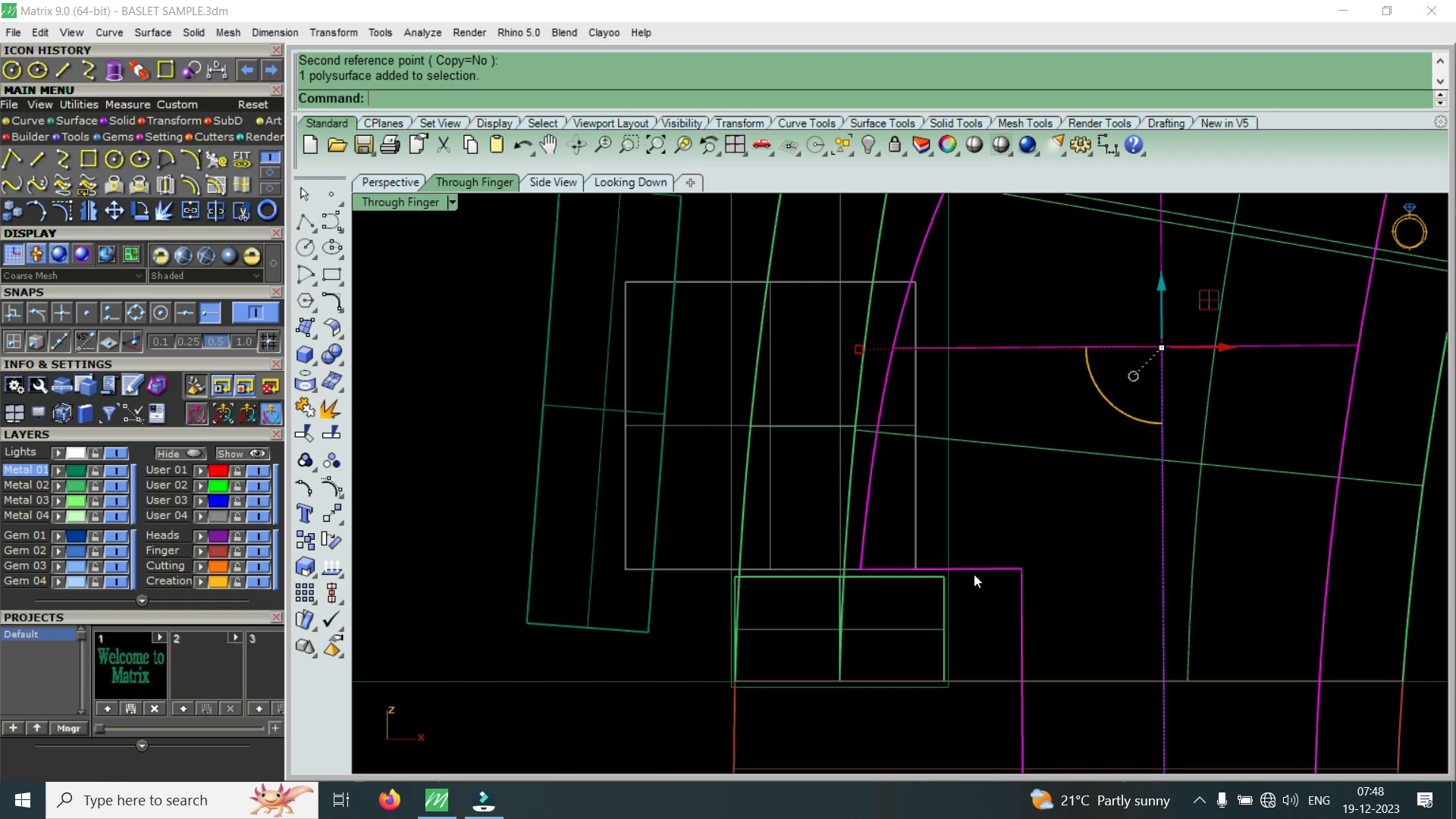
pyautogui.scroll(-3, 994, 581)
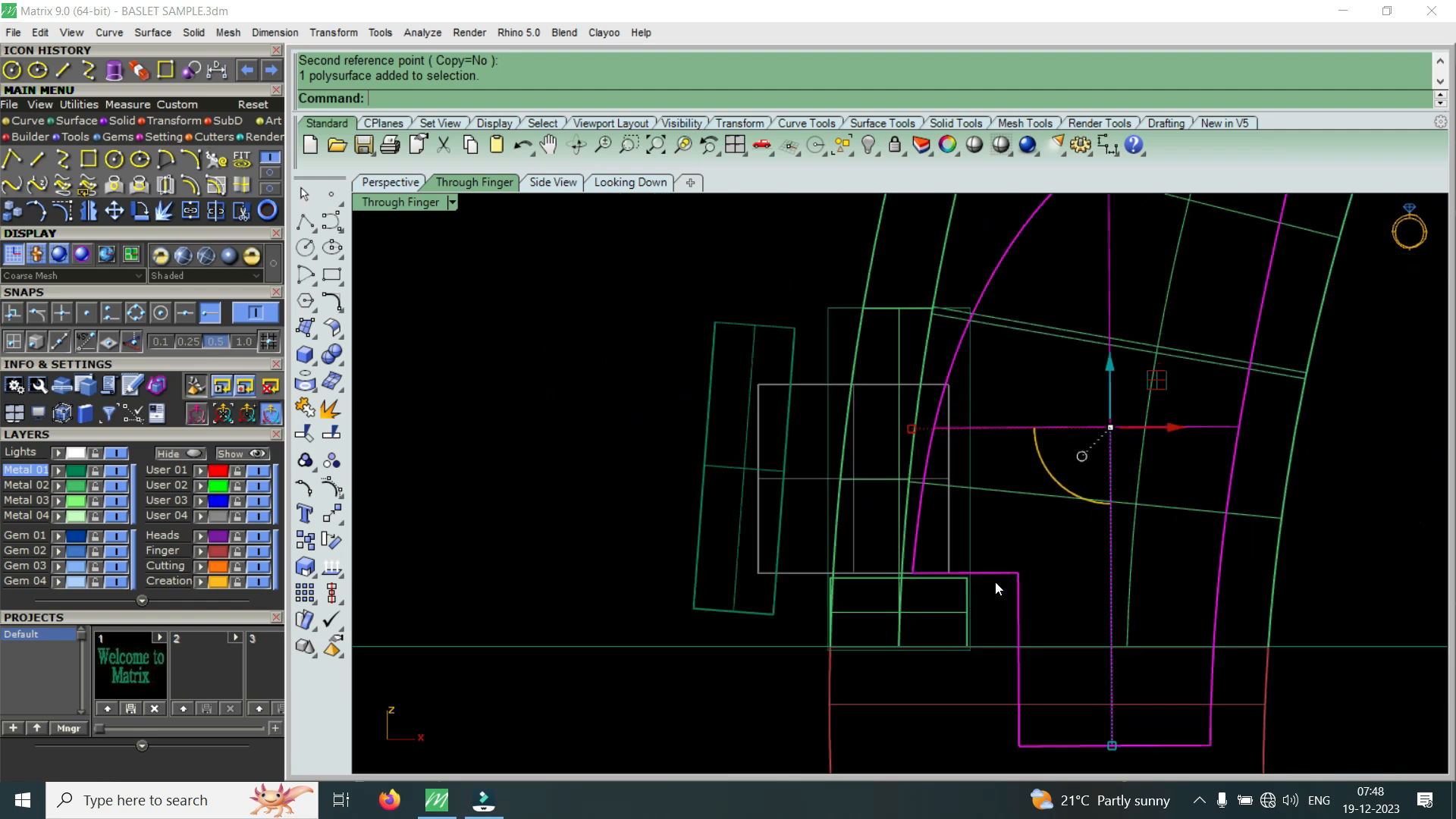
pyautogui.scroll(3, 744, 540)
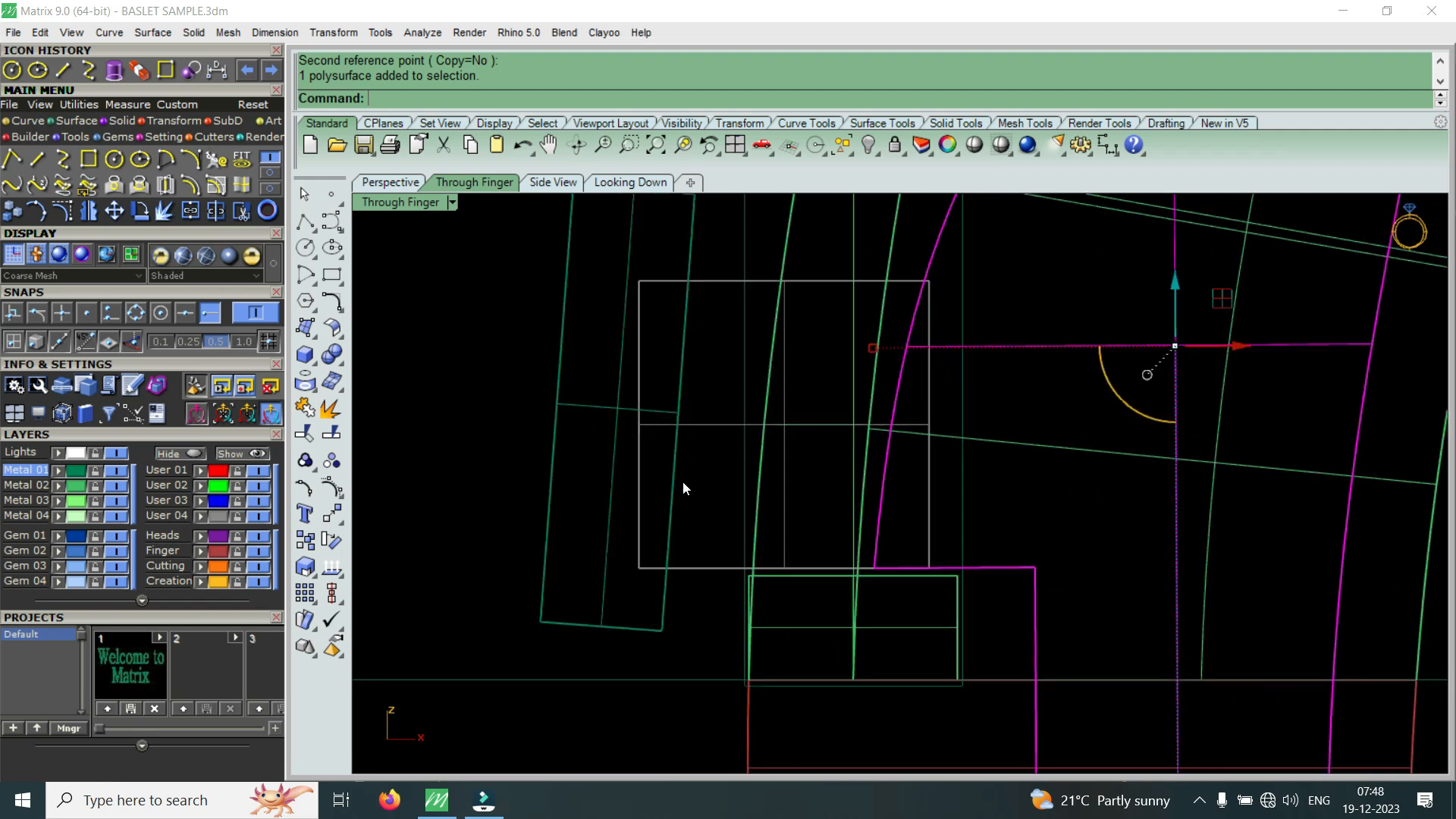
pyautogui.scroll(2, 926, 573)
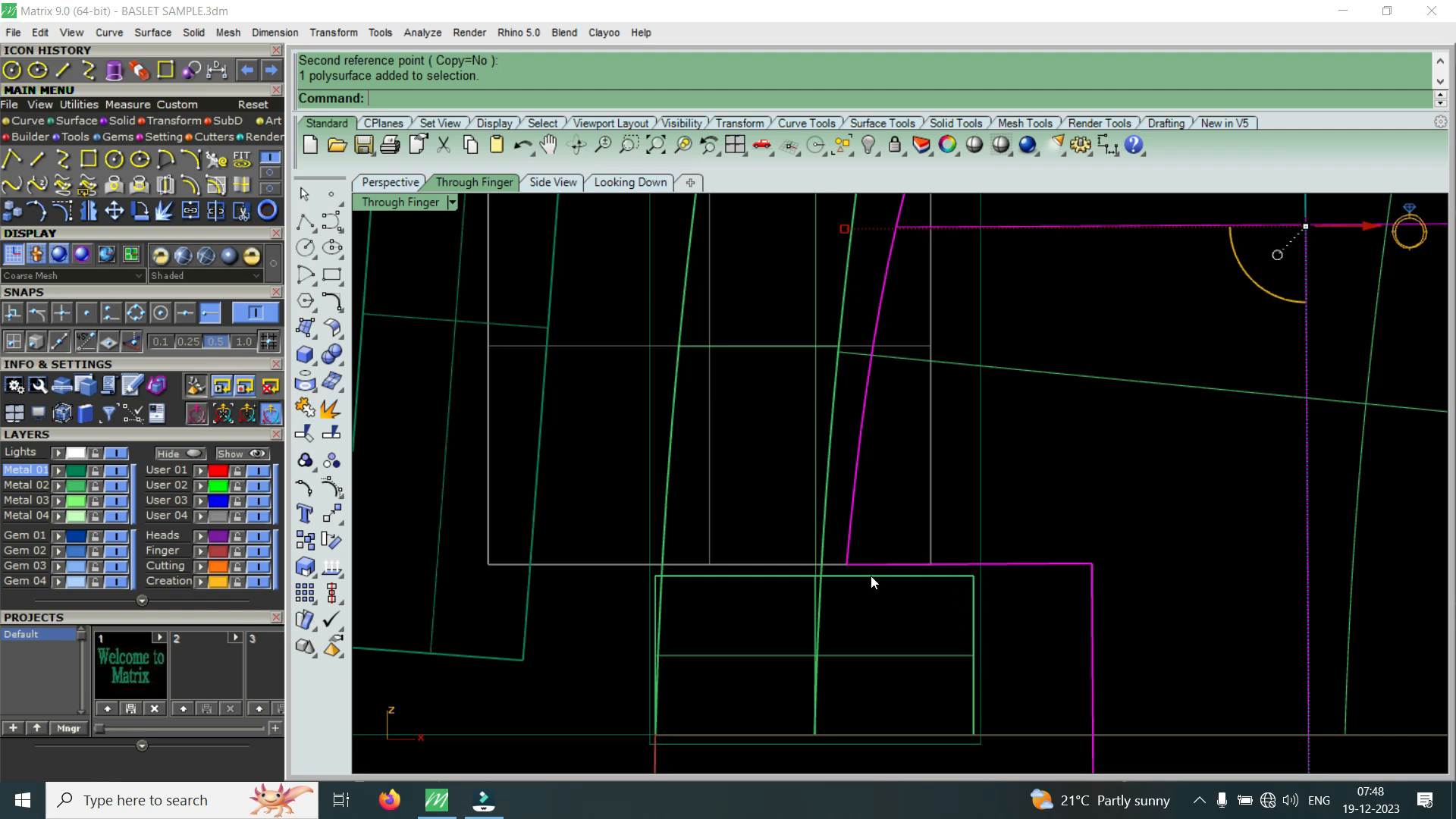
pyautogui.press('Escape')
pyautogui.click(889, 576)
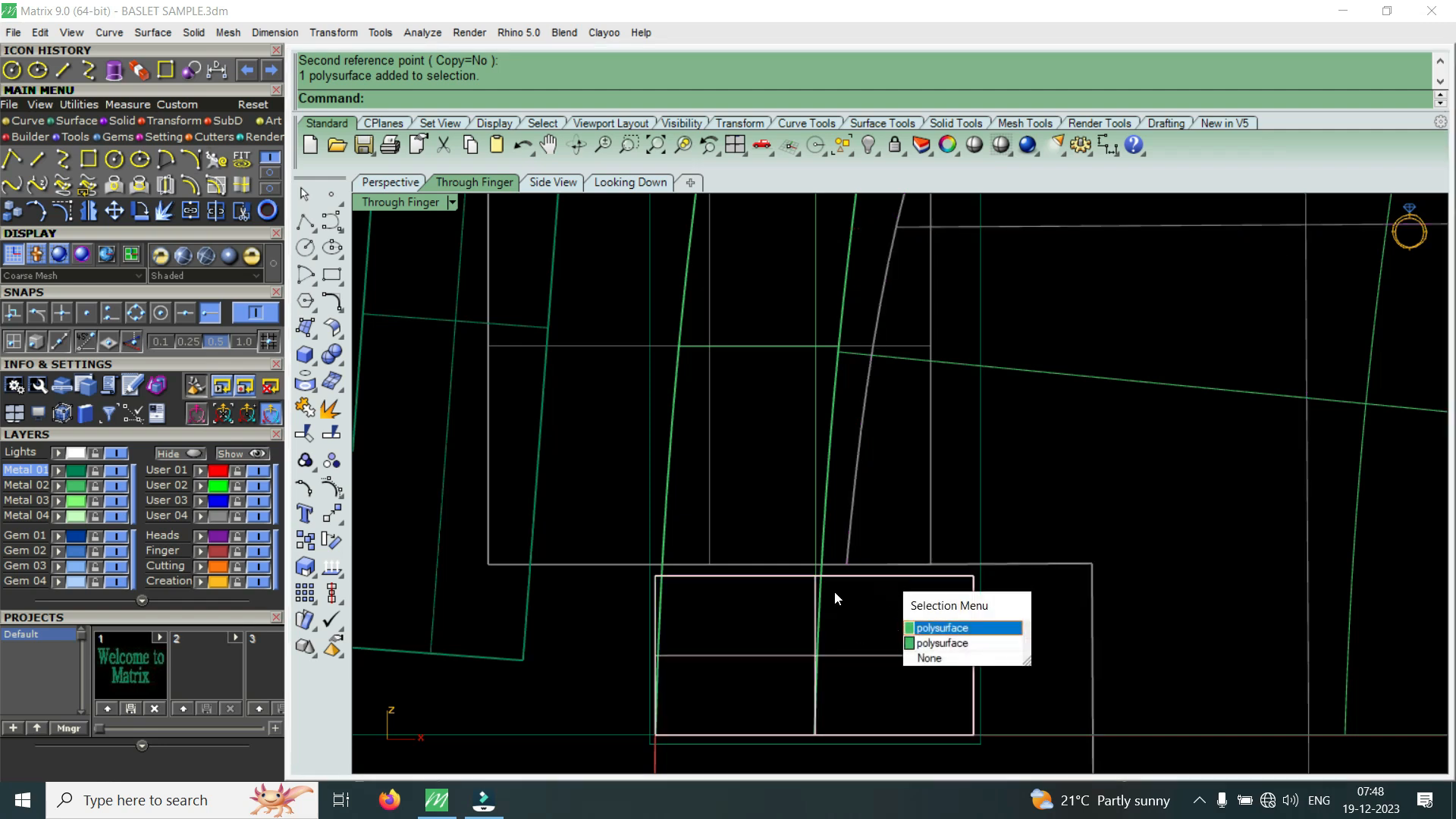
pyautogui.press('Escape')
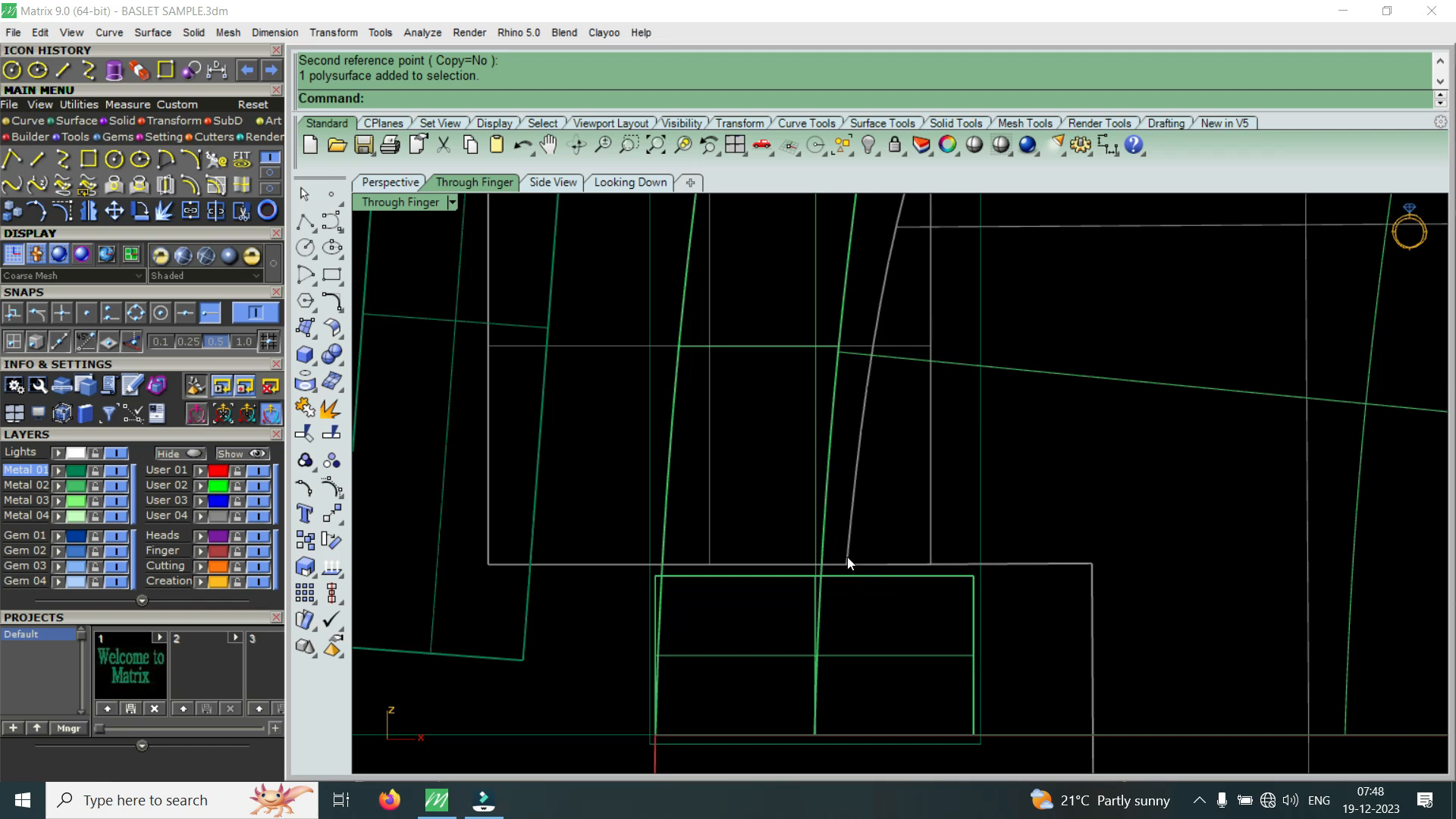
pyautogui.scroll(-1, 966, 579)
pyautogui.scroll(-1, 966, 579)
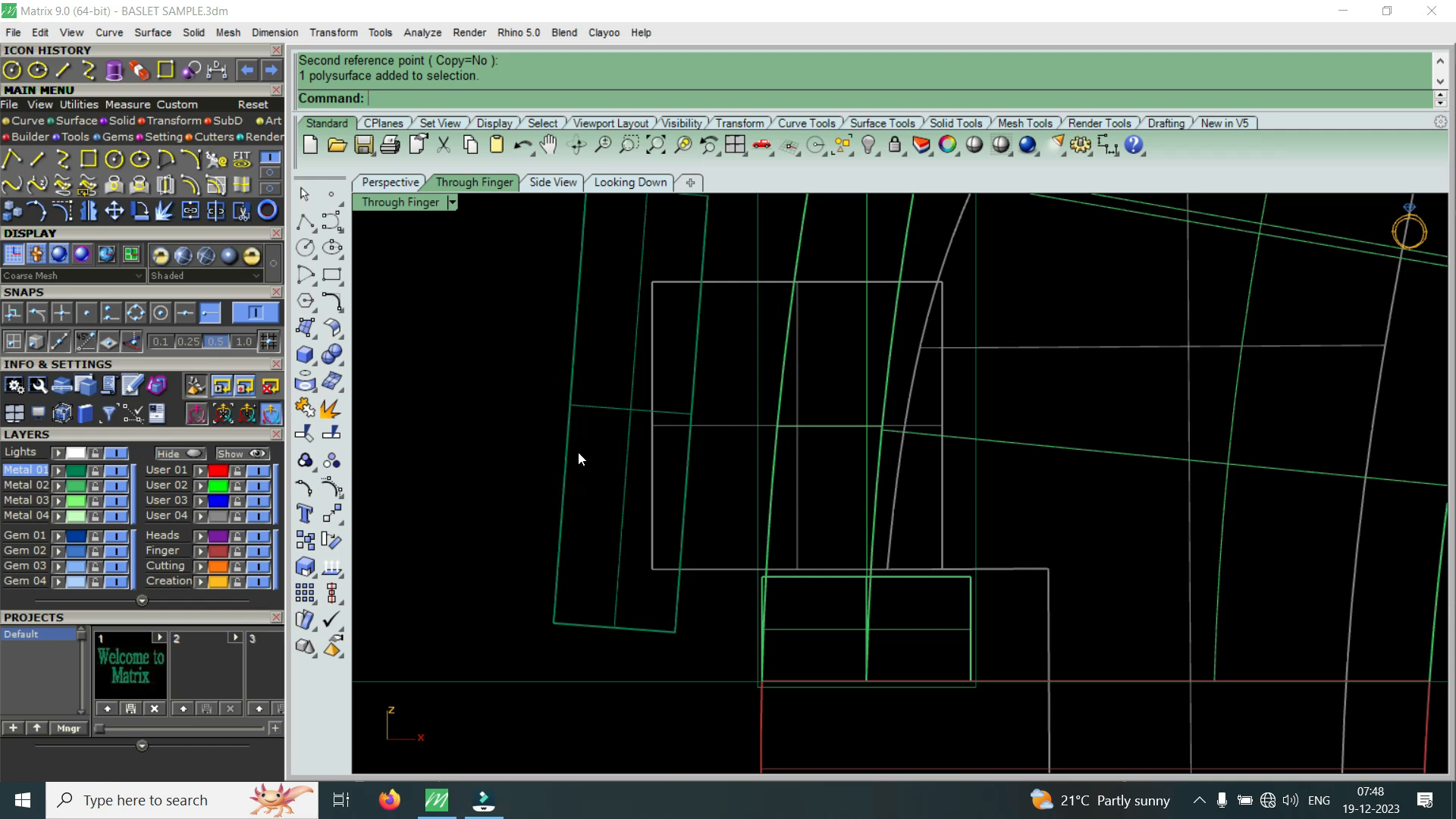
# - Measure the horizontal distance from the notched solid's slanted edge to the inner side of the small green rectangular step, with End snap off
pyautogui.scroll(2, 686, 584)
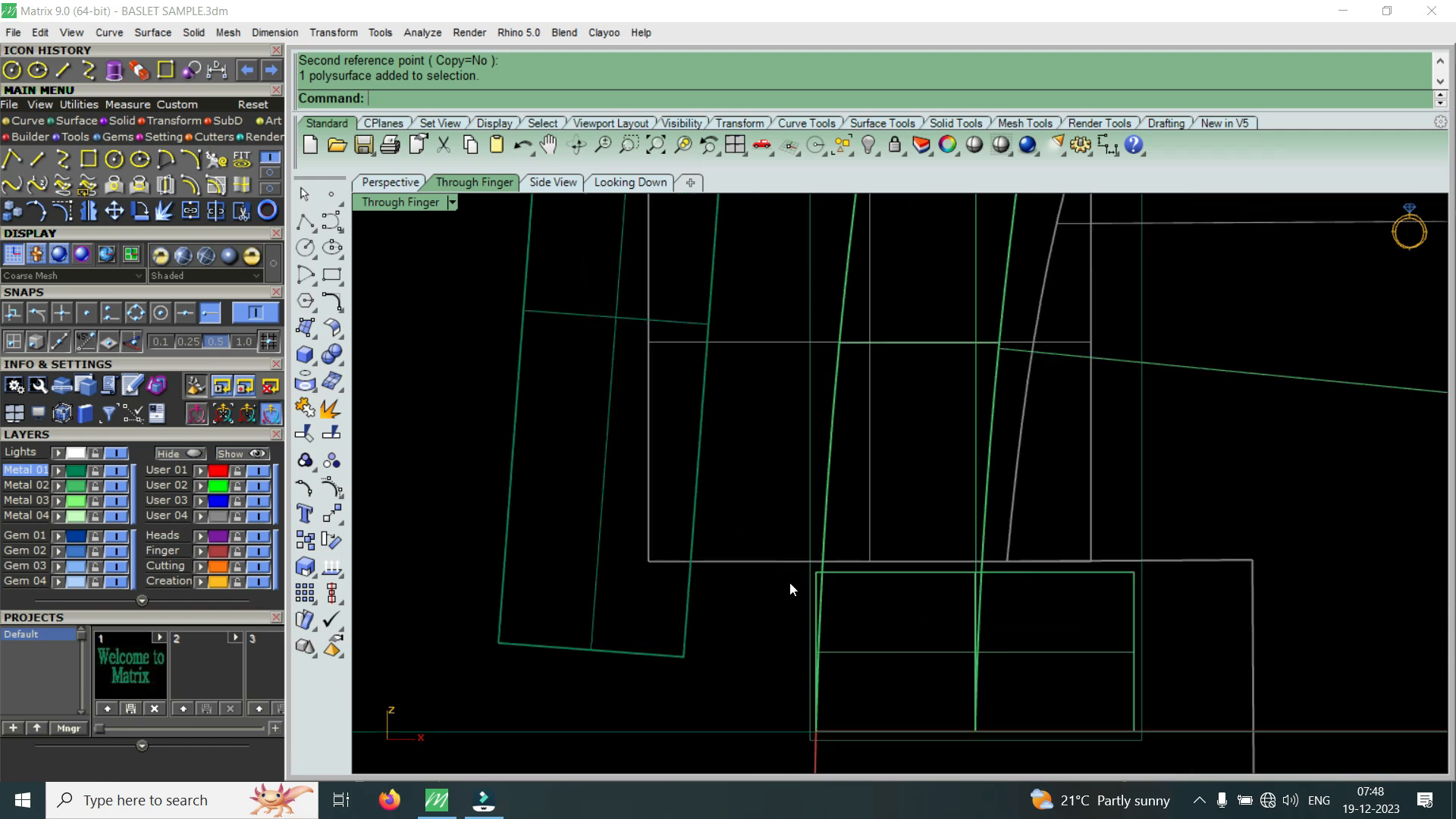
pyautogui.click(215, 73)
pyautogui.scroll(3, 978, 561)
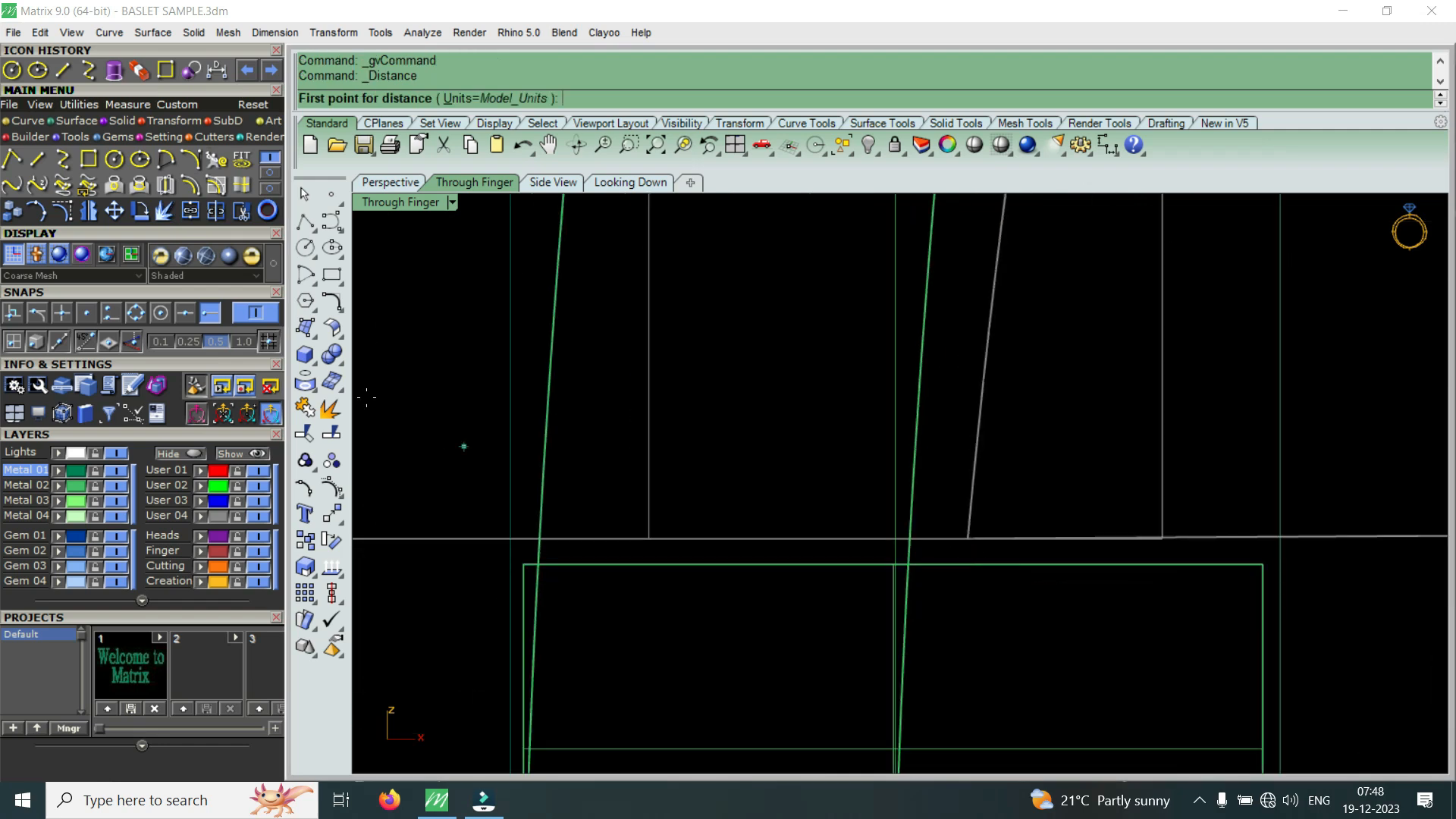
pyautogui.click(208, 313)
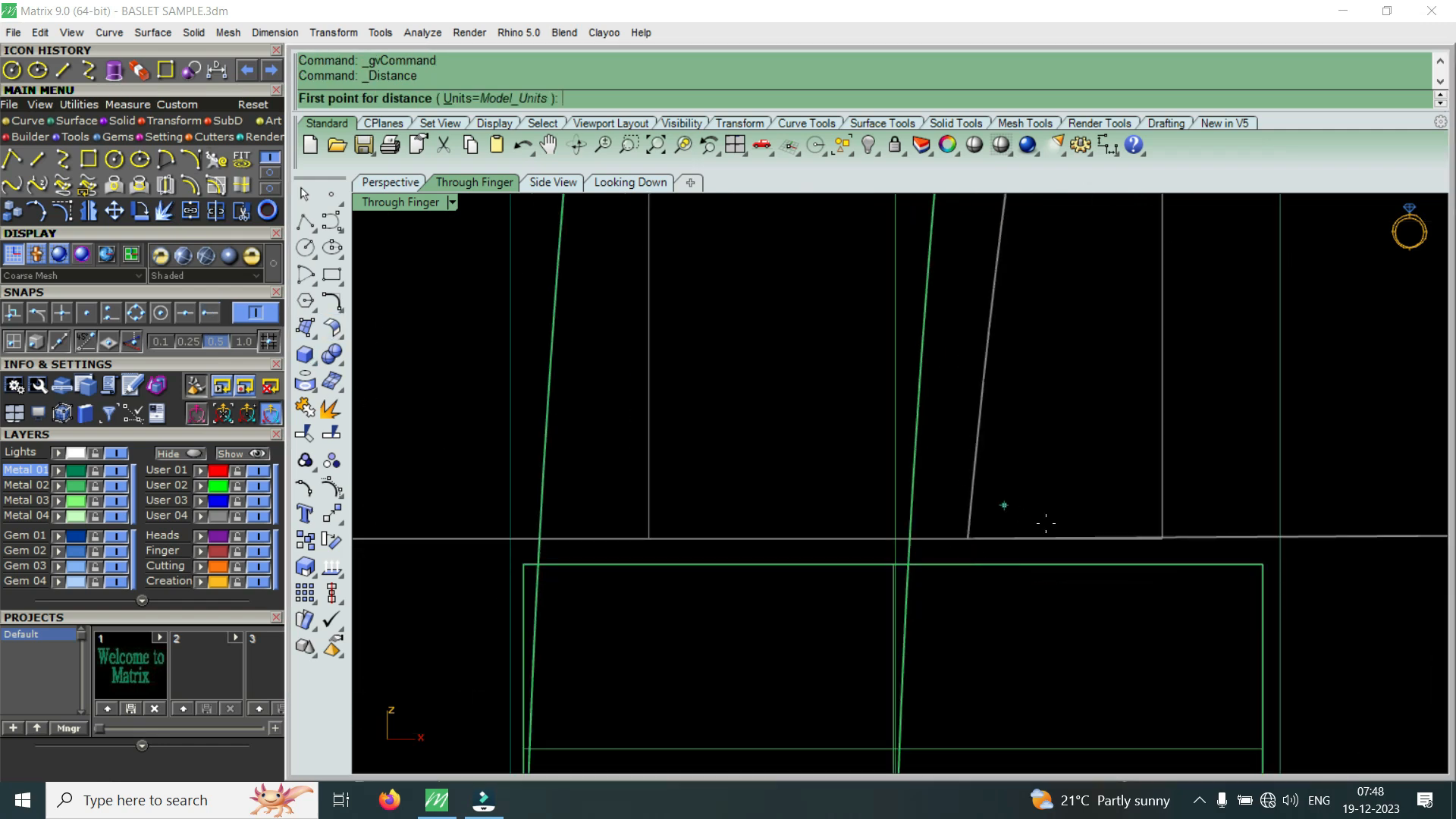
pyautogui.click(967, 540)
pyautogui.click(1263, 540)
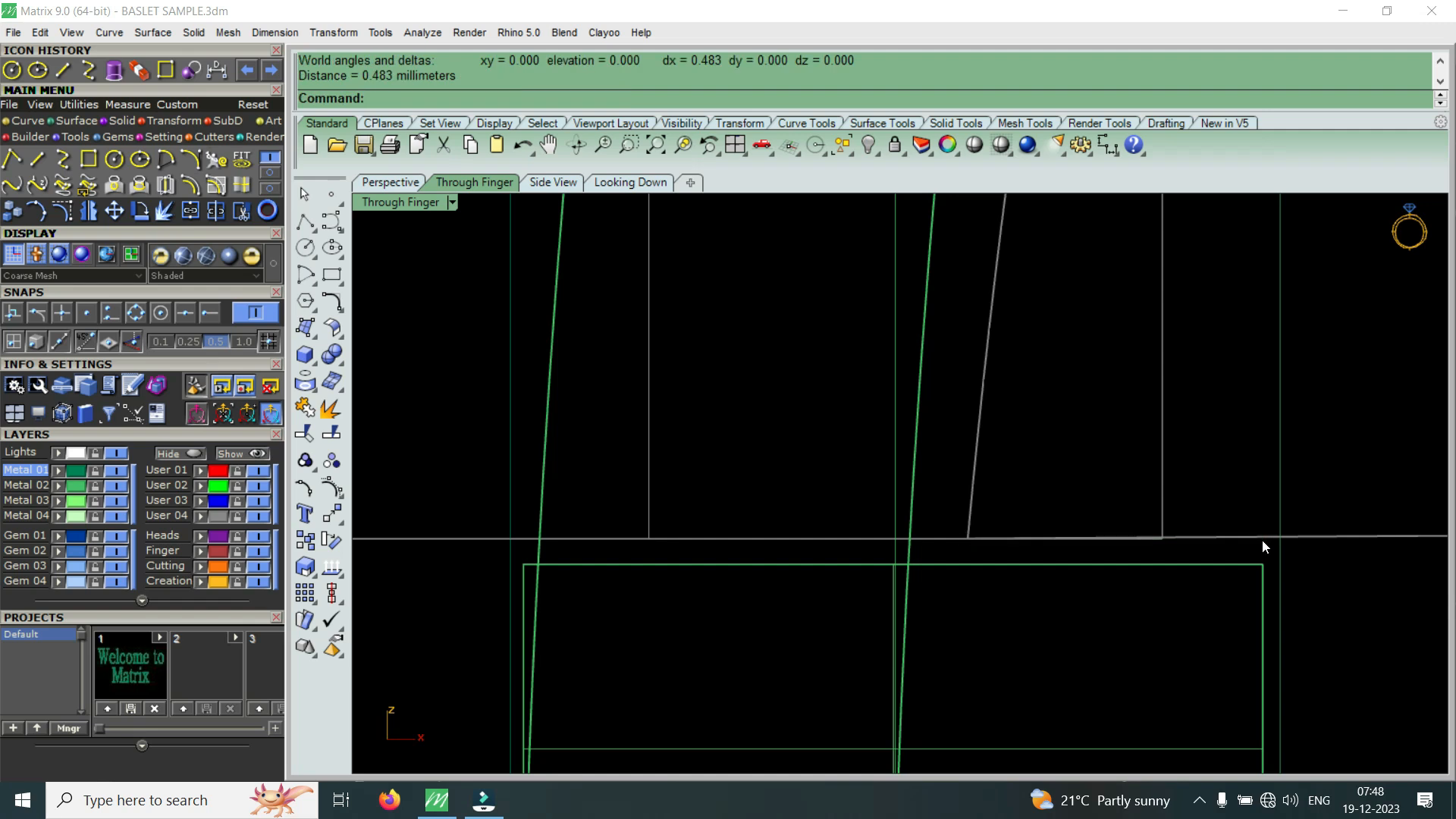
pyautogui.scroll(-5, 1262, 540)
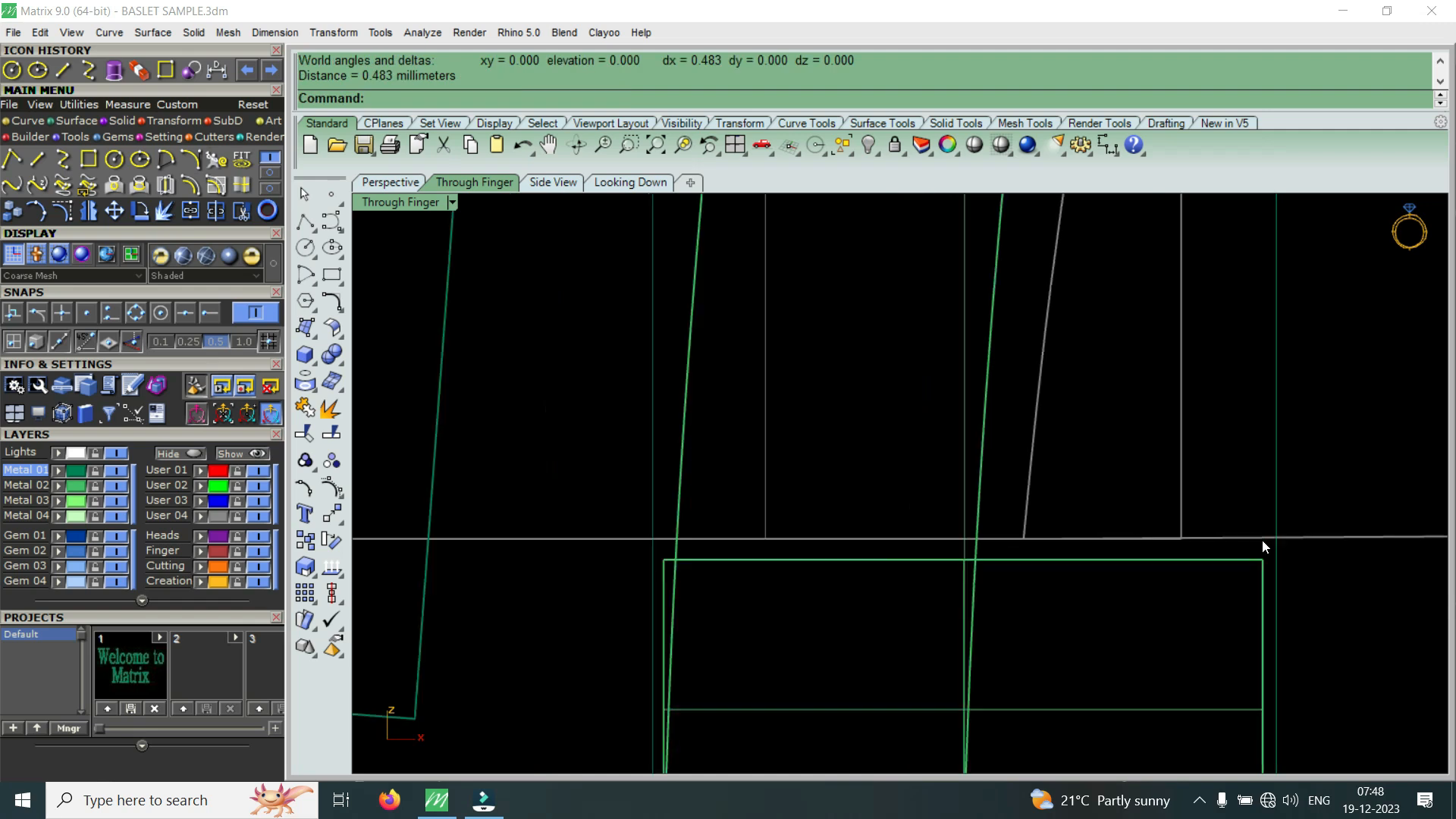
# - Measure the horizontal gap between the small green step's outer upper corner and the tilted elliptical solid
pyautogui.scroll(4, 851, 555)
pyautogui.rightClick(853, 548)
pyautogui.click(1072, 540)
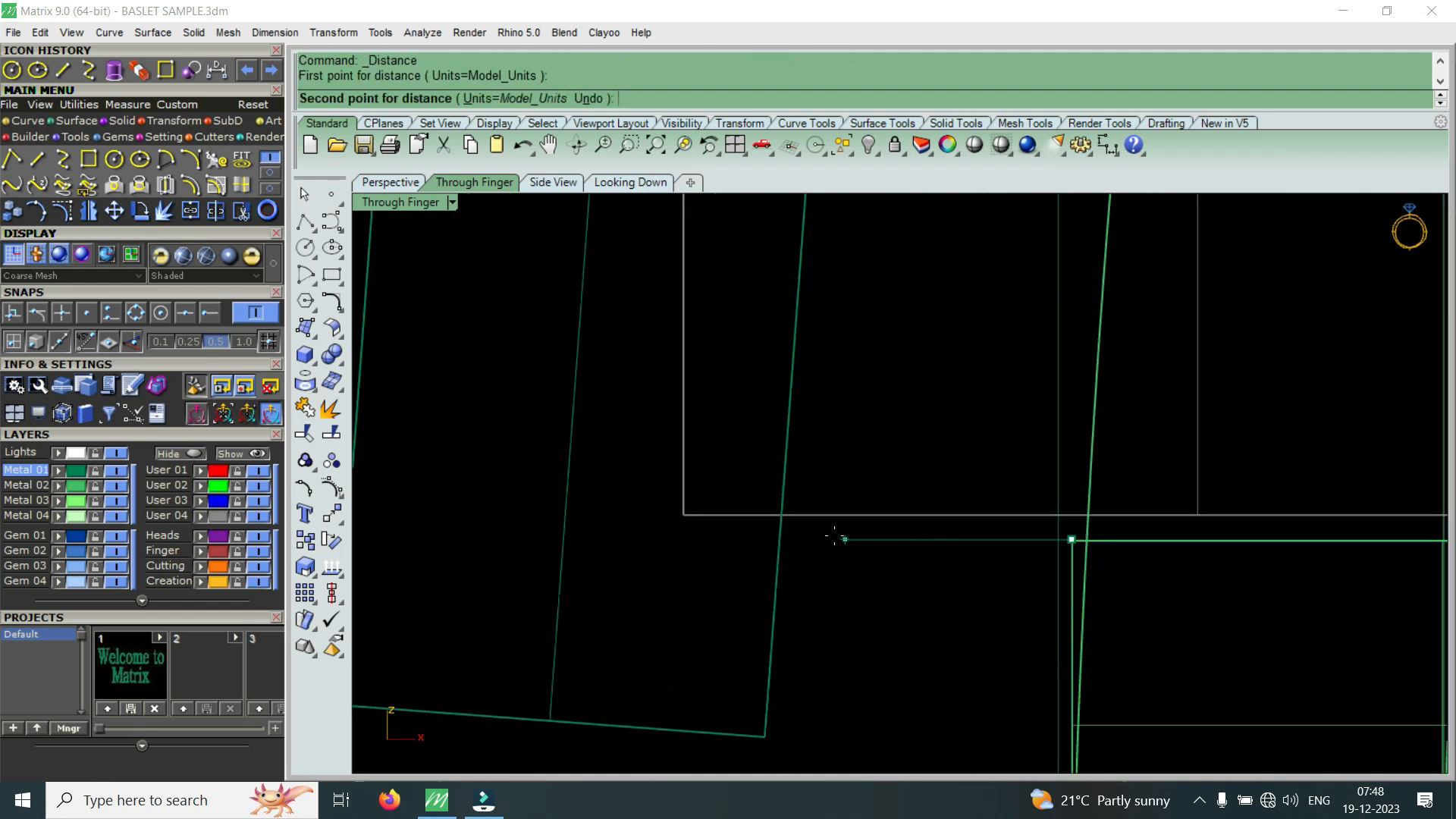
pyautogui.click(786, 539)
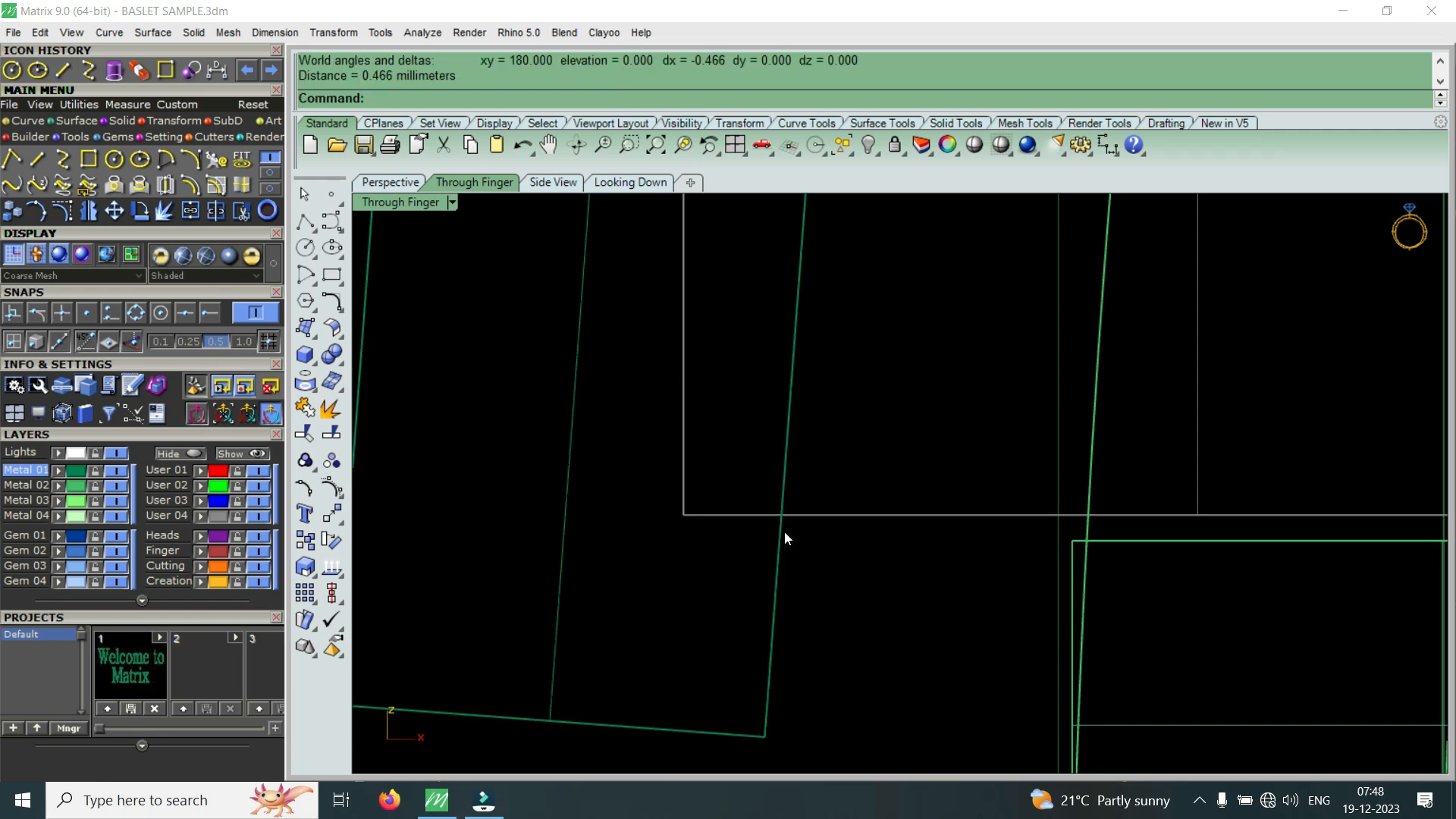
pyautogui.scroll(-4, 947, 569)
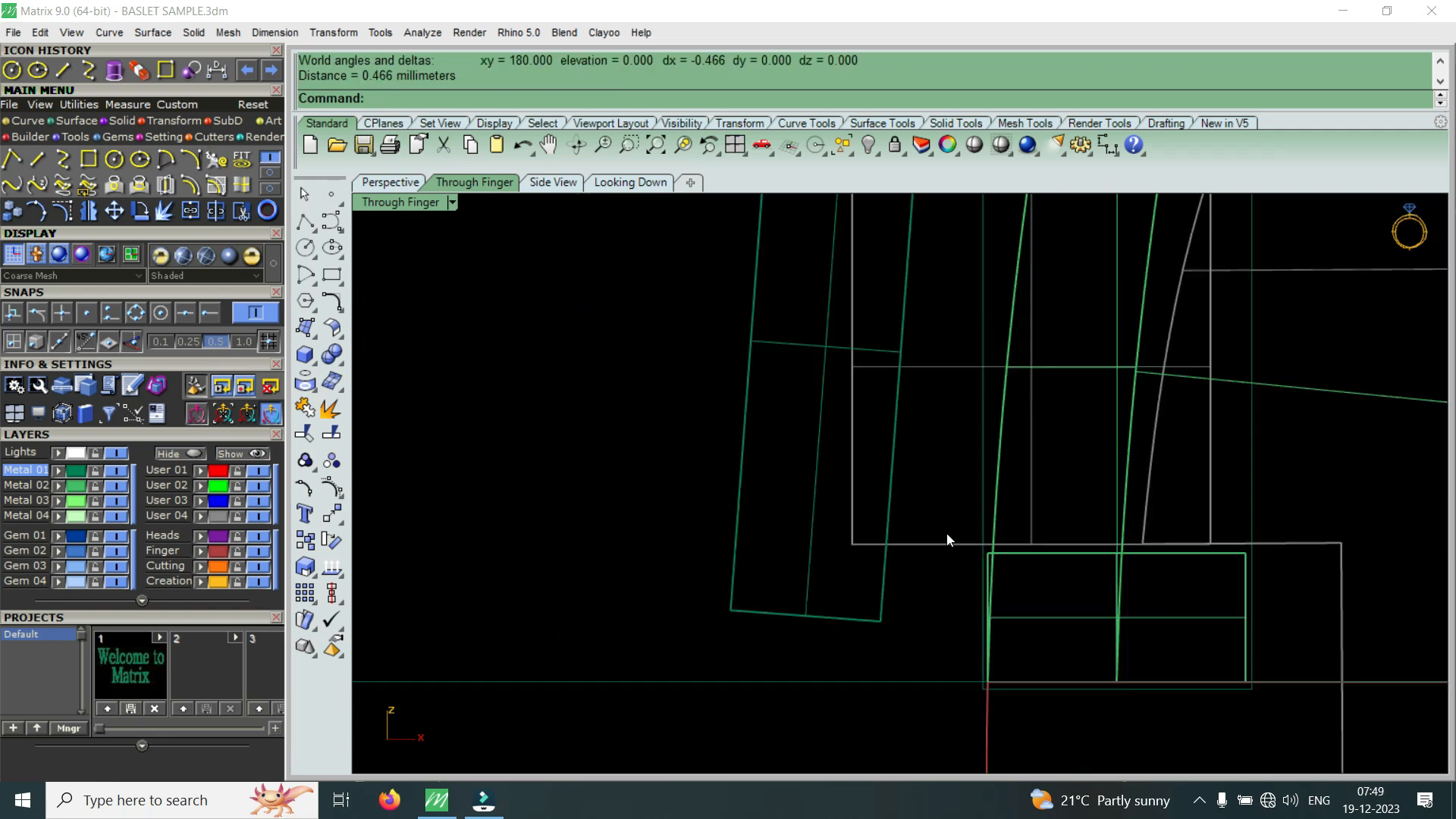
# - Move the tilted elliptical solid slightly farther outward from the band along its own axis
pyautogui.click(808, 560)
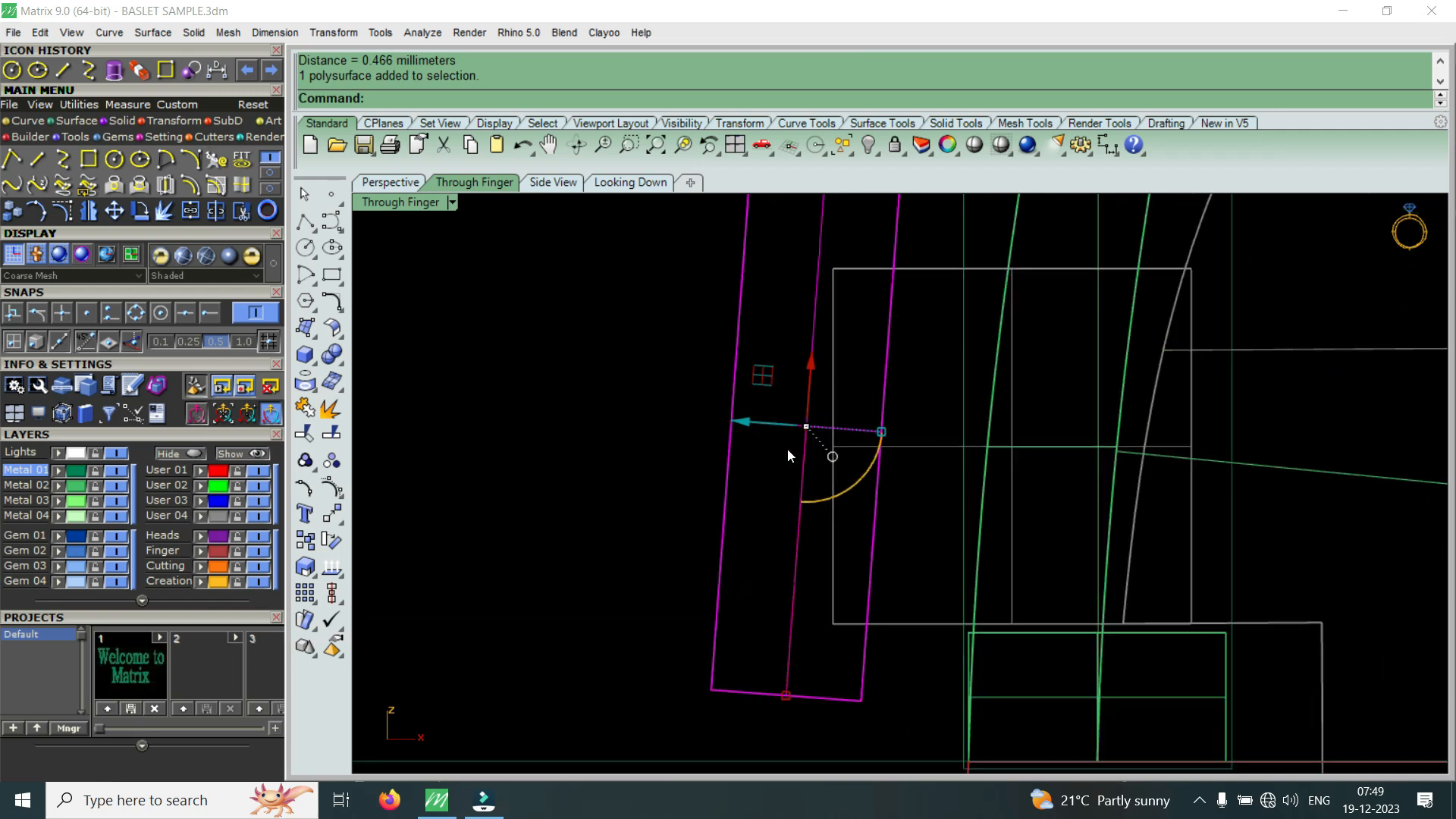
pyautogui.moveTo(752, 429); pyautogui.dragTo(722, 437)
pyautogui.scroll(-5, 837, 521)
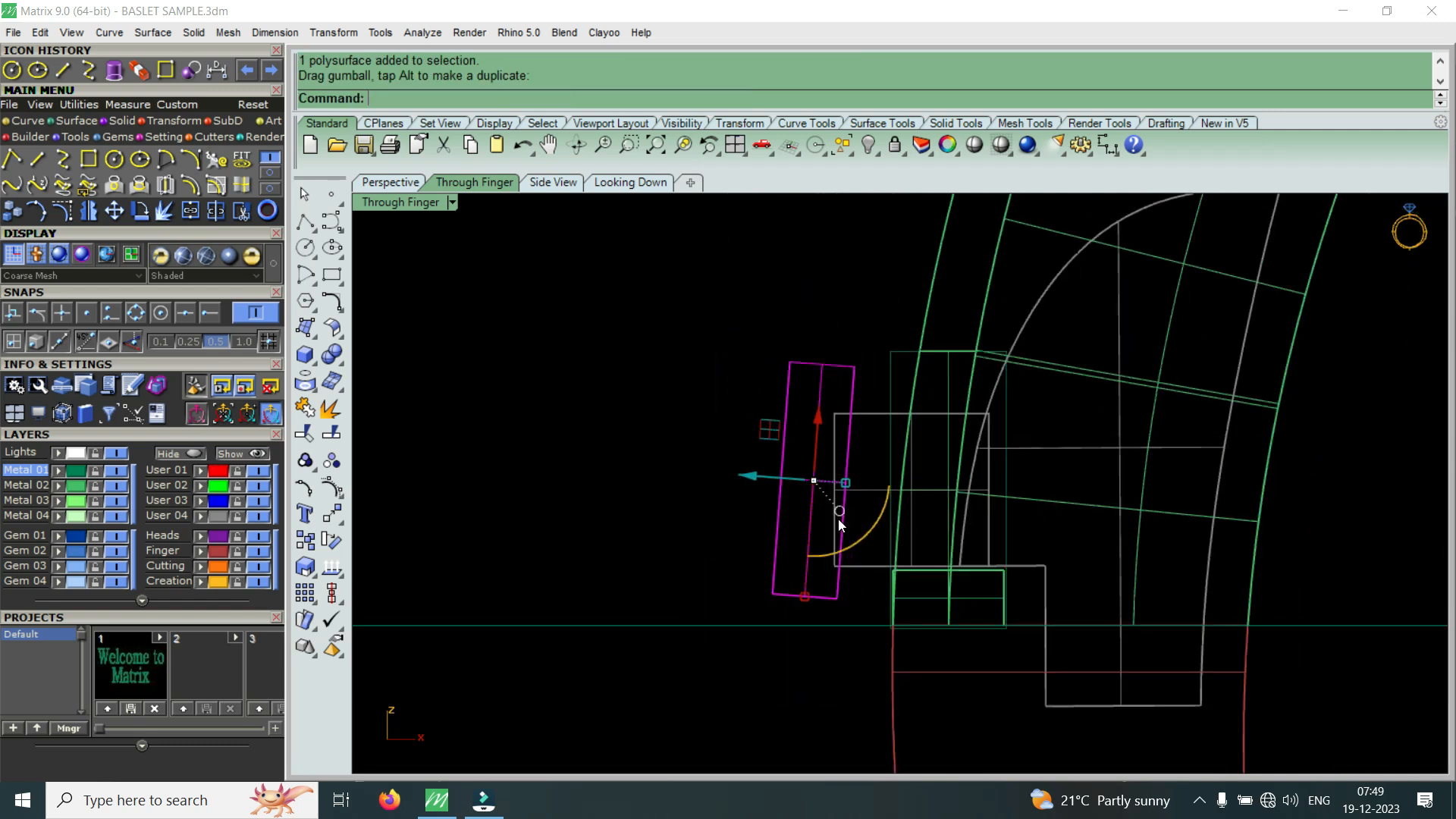
pyautogui.scroll(5, 910, 550)
pyautogui.press('Escape')
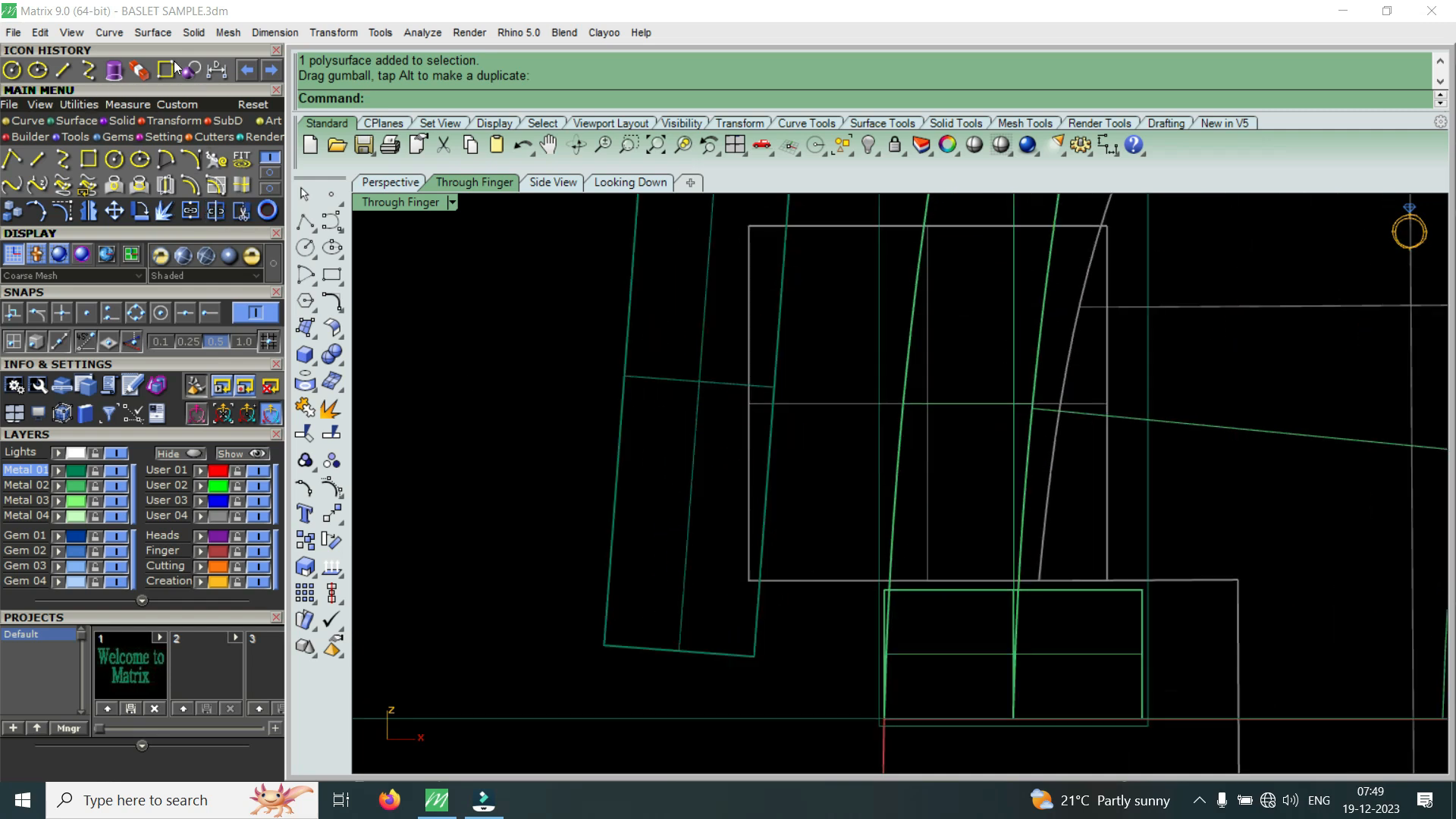
# - Measure the gap from the green step's outer corner to the repositioned elliptical solid again
pyautogui.click(212, 73)
pyautogui.scroll(3, 887, 590)
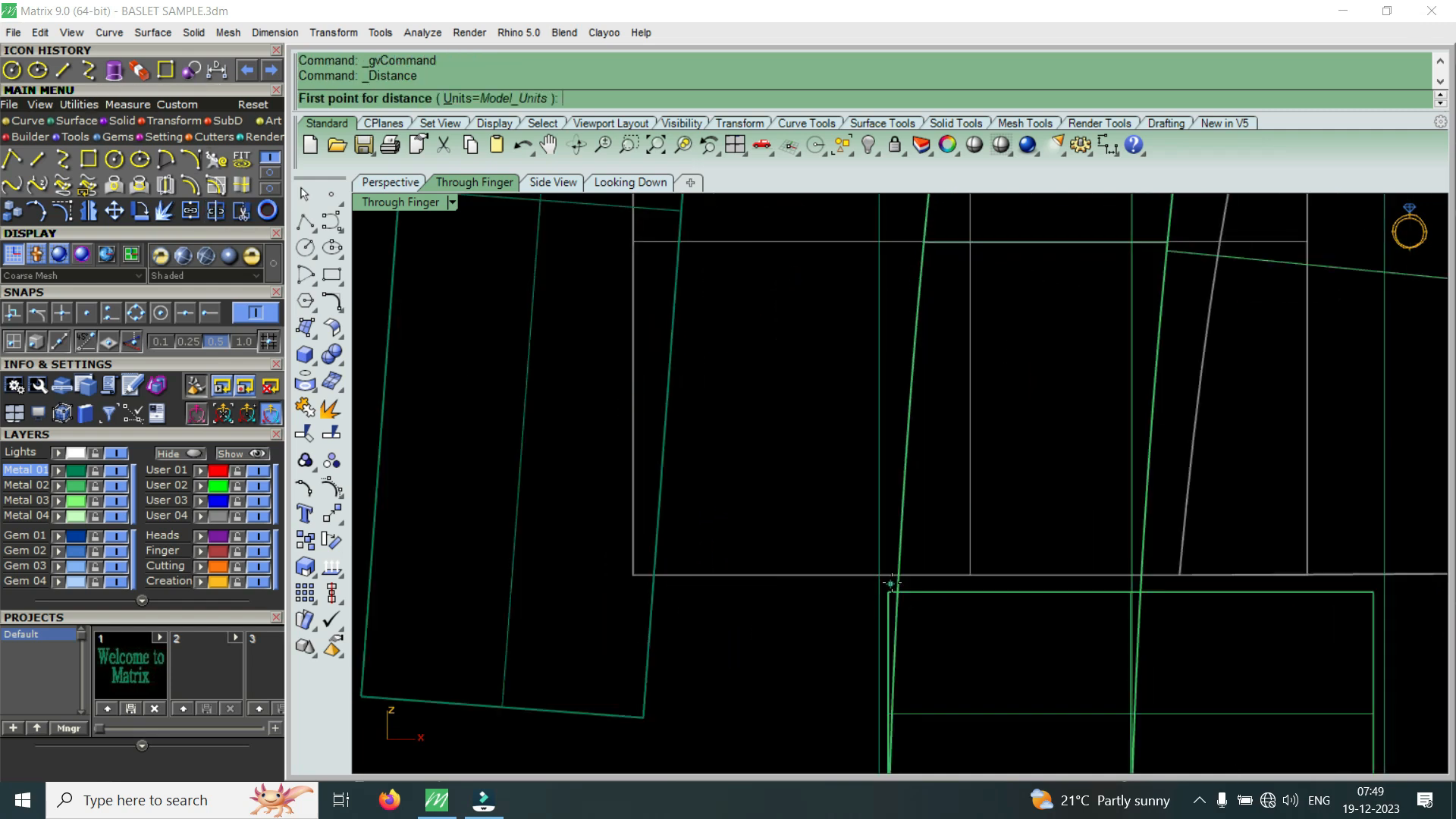
pyautogui.click(887, 590)
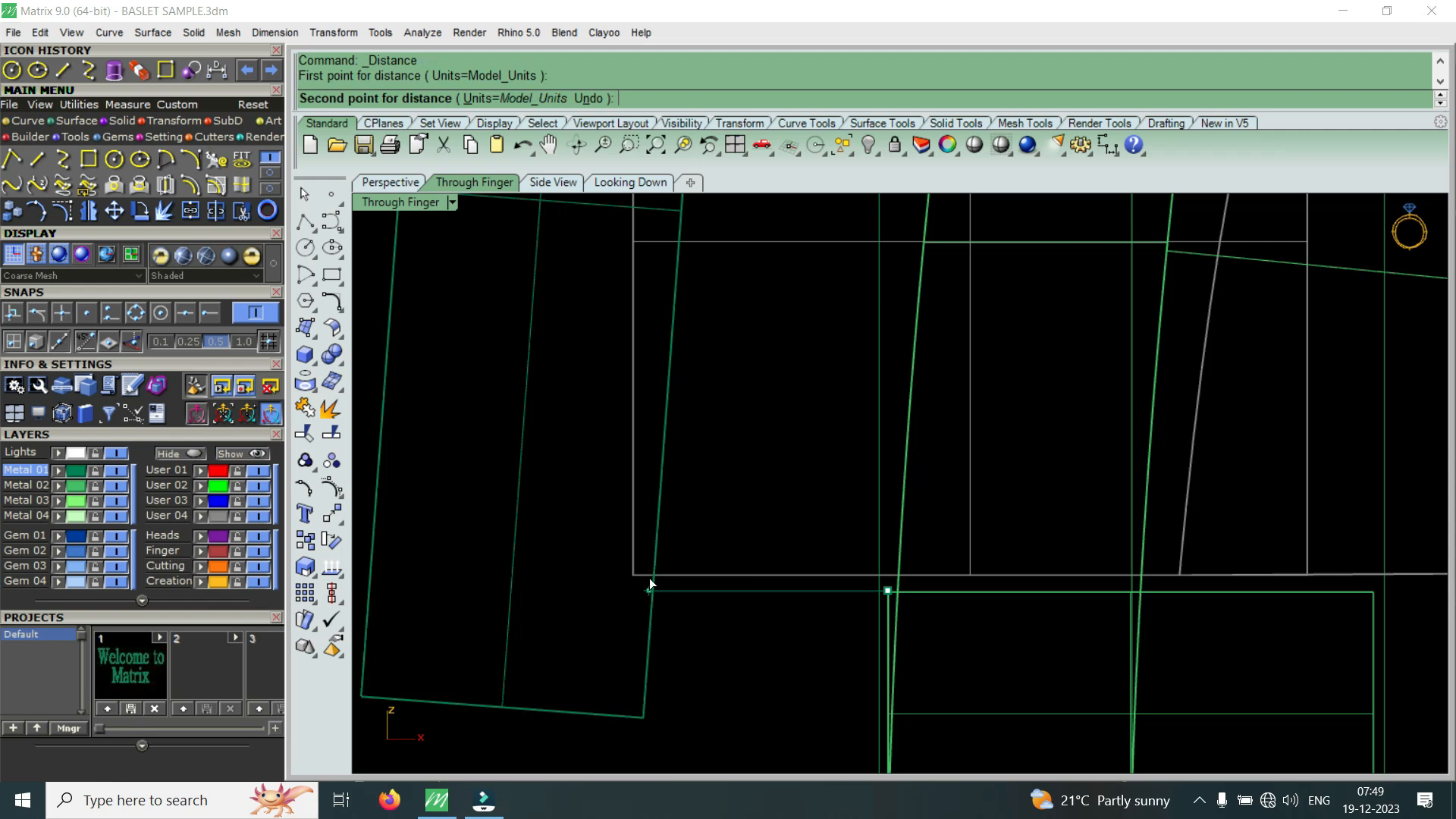
pyautogui.click(649, 580)
pyautogui.scroll(-5, 781, 523)
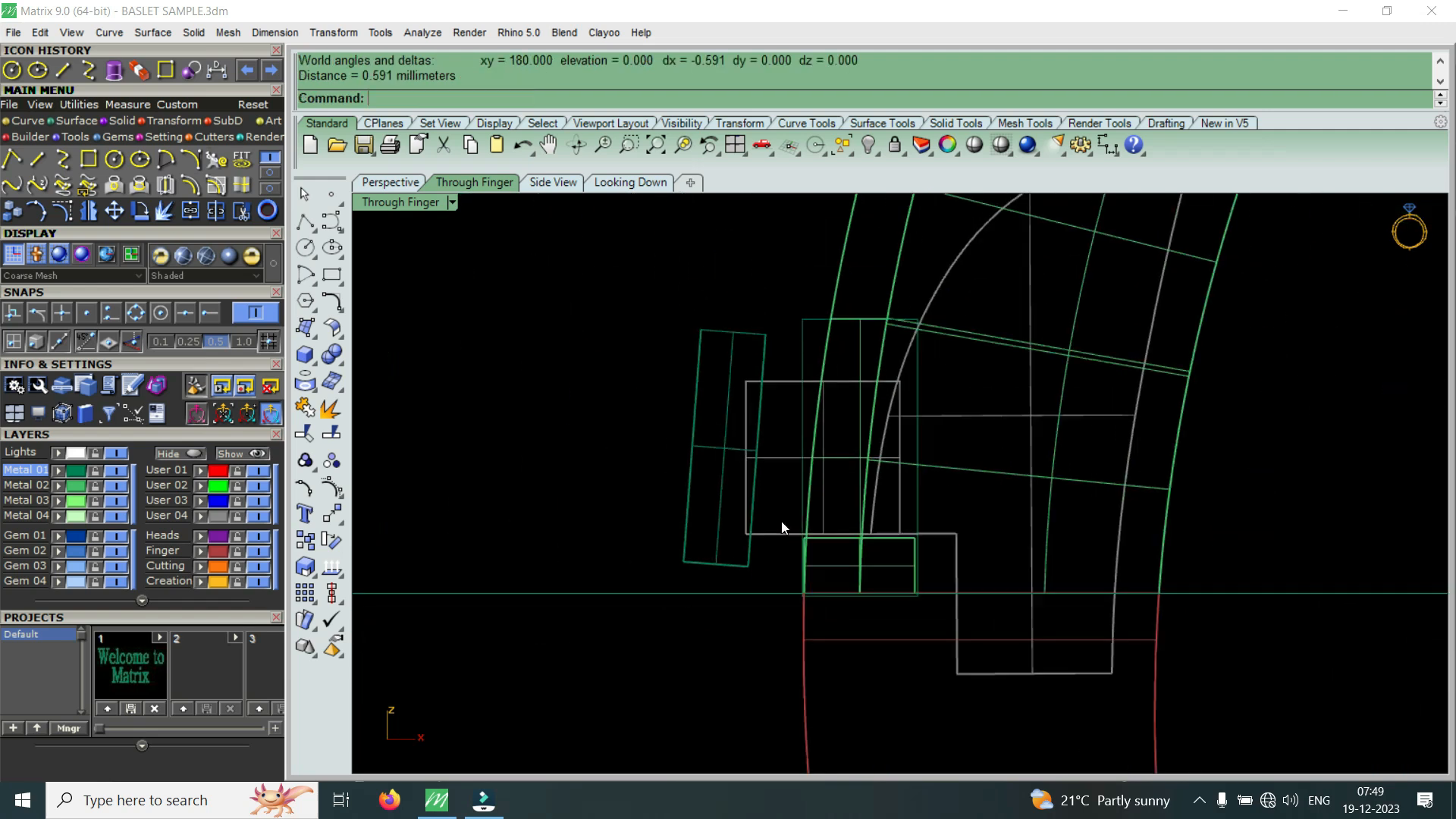
# - Inspect the elliptical button and the block behind it from several angles in the maximized Perspective view
pyautogui.scroll(-3, 854, 507)
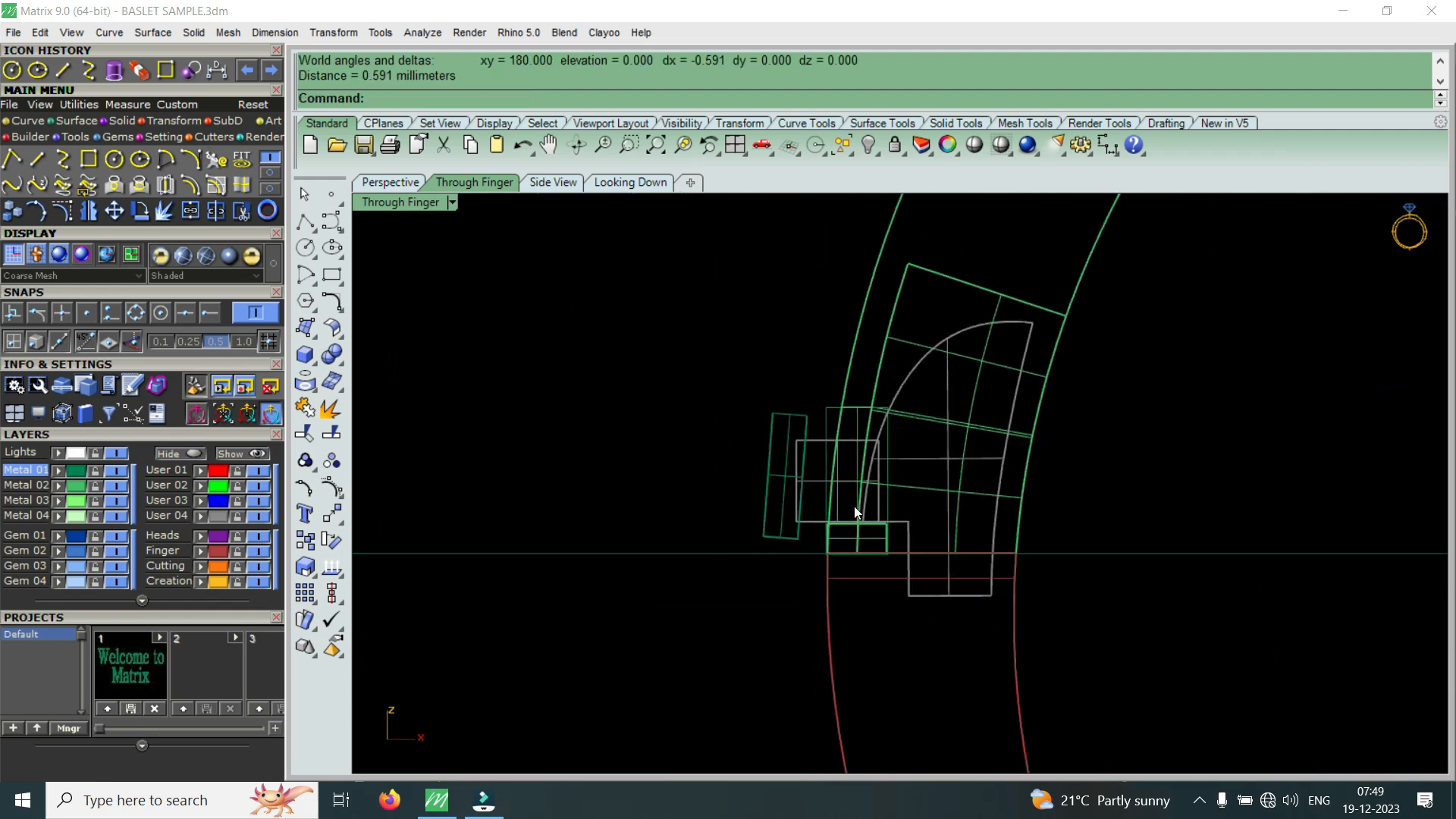
pyautogui.doubleClick(426, 199)
pyautogui.doubleClick(938, 203)
pyautogui.moveTo(918, 352); pyautogui.dragTo(854, 662, button='right')
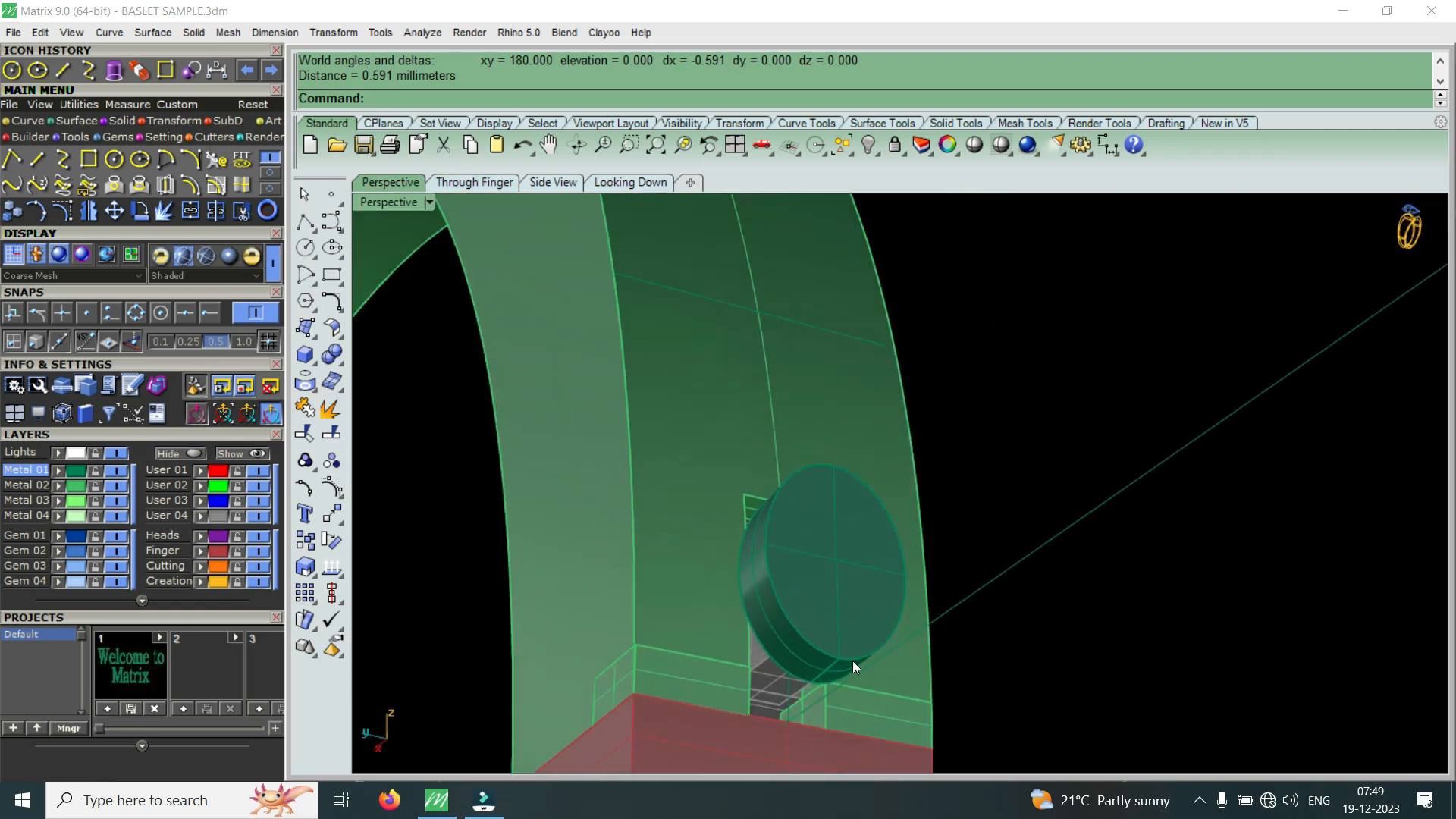
pyautogui.moveTo(827, 527); pyautogui.dragTo(699, 615, button='right')
pyautogui.moveTo(1017, 522); pyautogui.dragTo(844, 575, button='right')
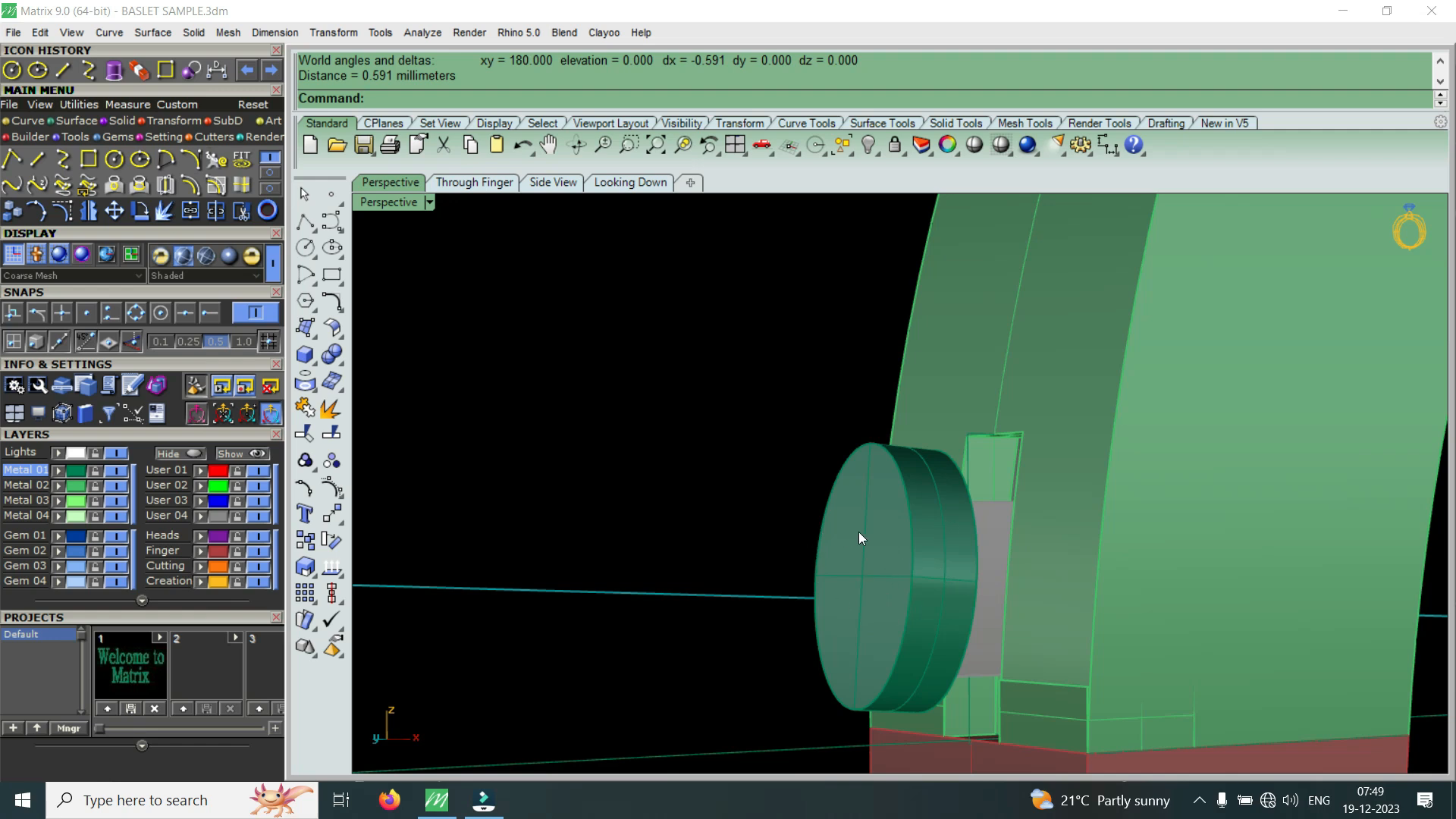
# - Fillet the outer face's rim on the tilted elliptical button with a 0.3 mm radius
pyautogui.moveTo(848, 575); pyautogui.dragTo(769, 465, button='right')
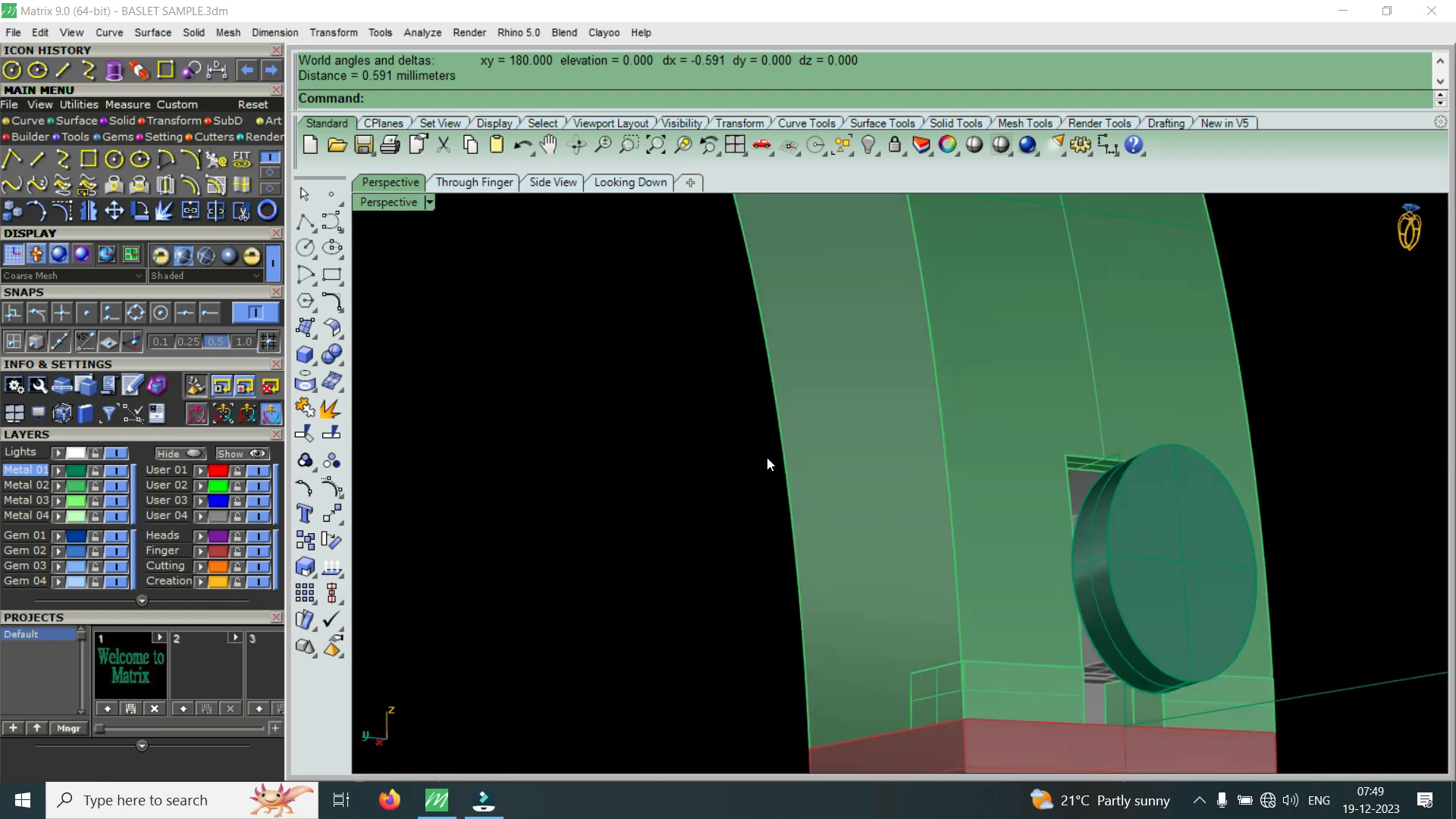
pyautogui.click(123, 120)
pyautogui.click(161, 160)
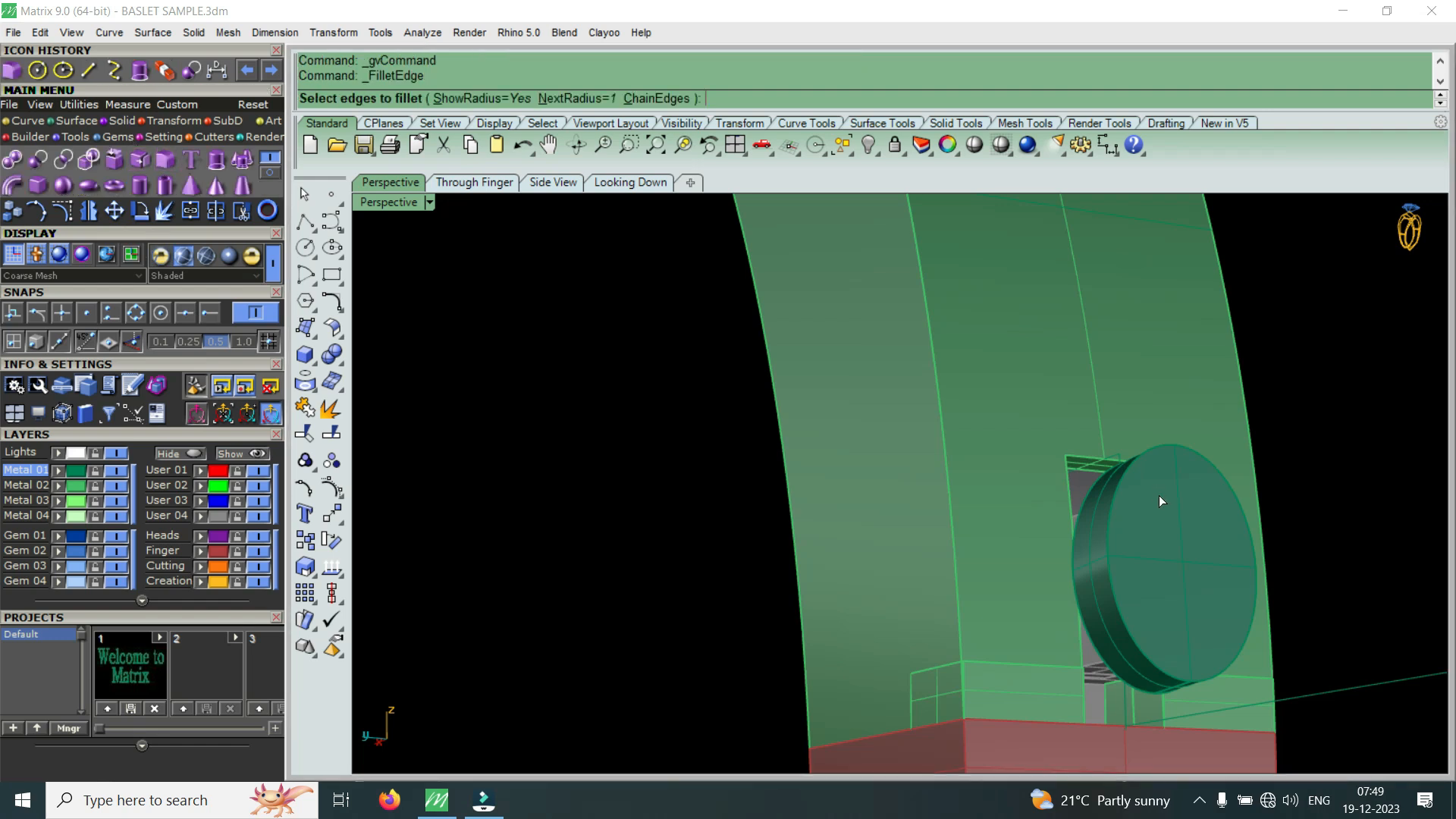
pyautogui.press('Return')
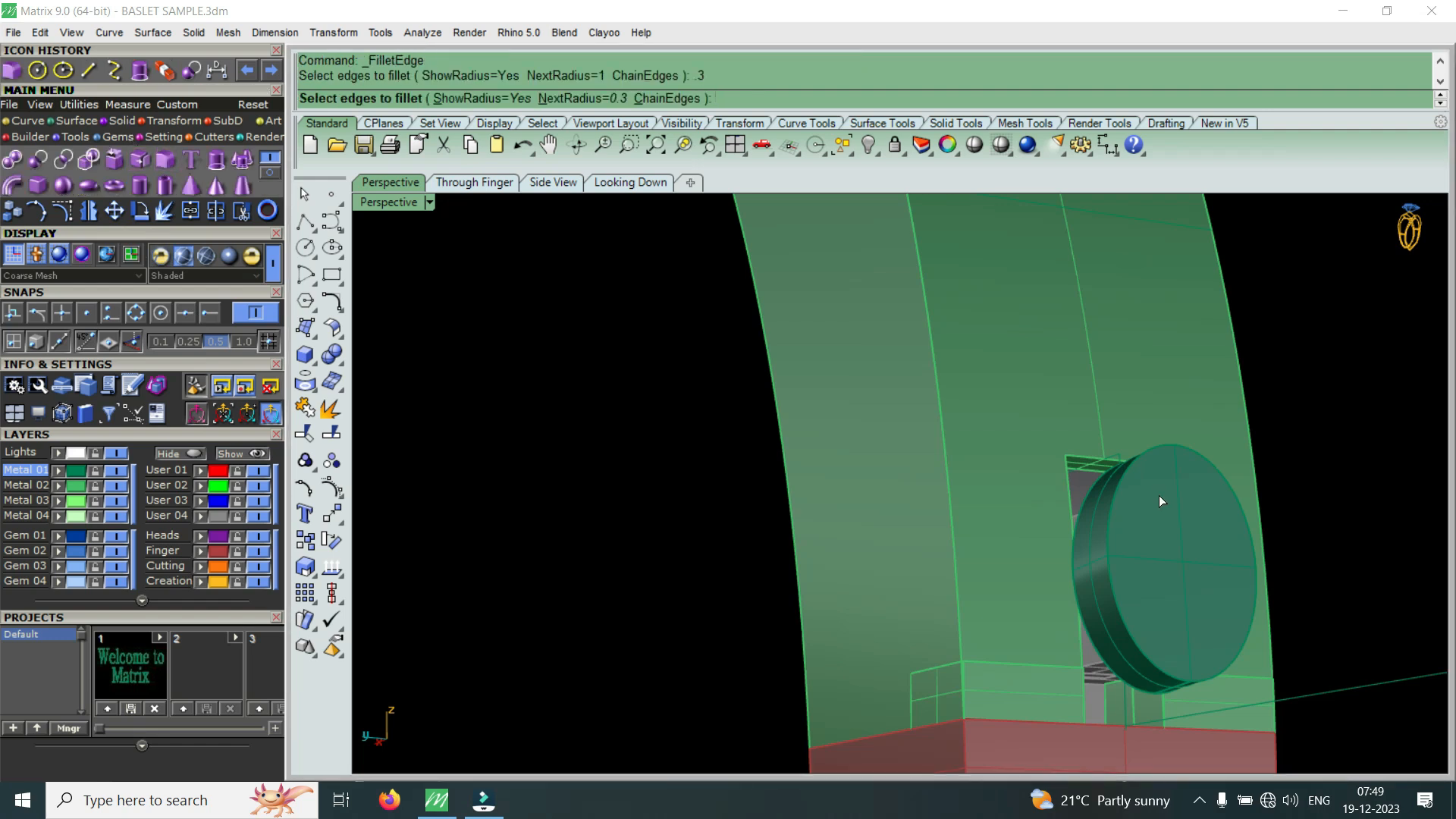
pyautogui.click(1112, 490)
pyautogui.press('Return')
pyautogui.press('Return')
# - Group the elliptical button, rectangular block, notched solid and lower band, and put the group on the lower band's red layer
pyautogui.click(1154, 545)
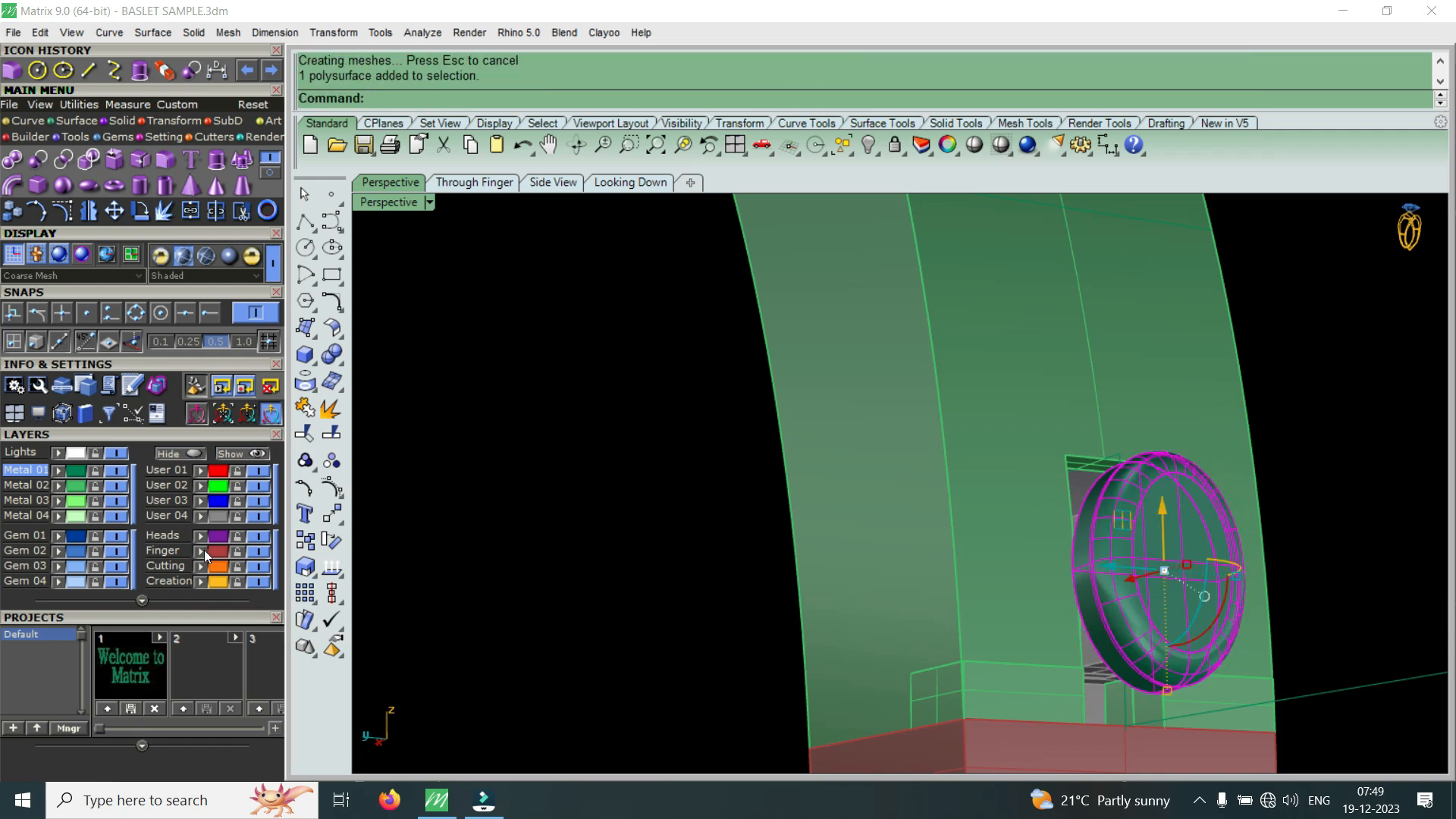
pyautogui.scroll(6, 1117, 636)
pyautogui.keyDown('shift'); pyautogui.click(1081, 692); pyautogui.keyUp('shift')
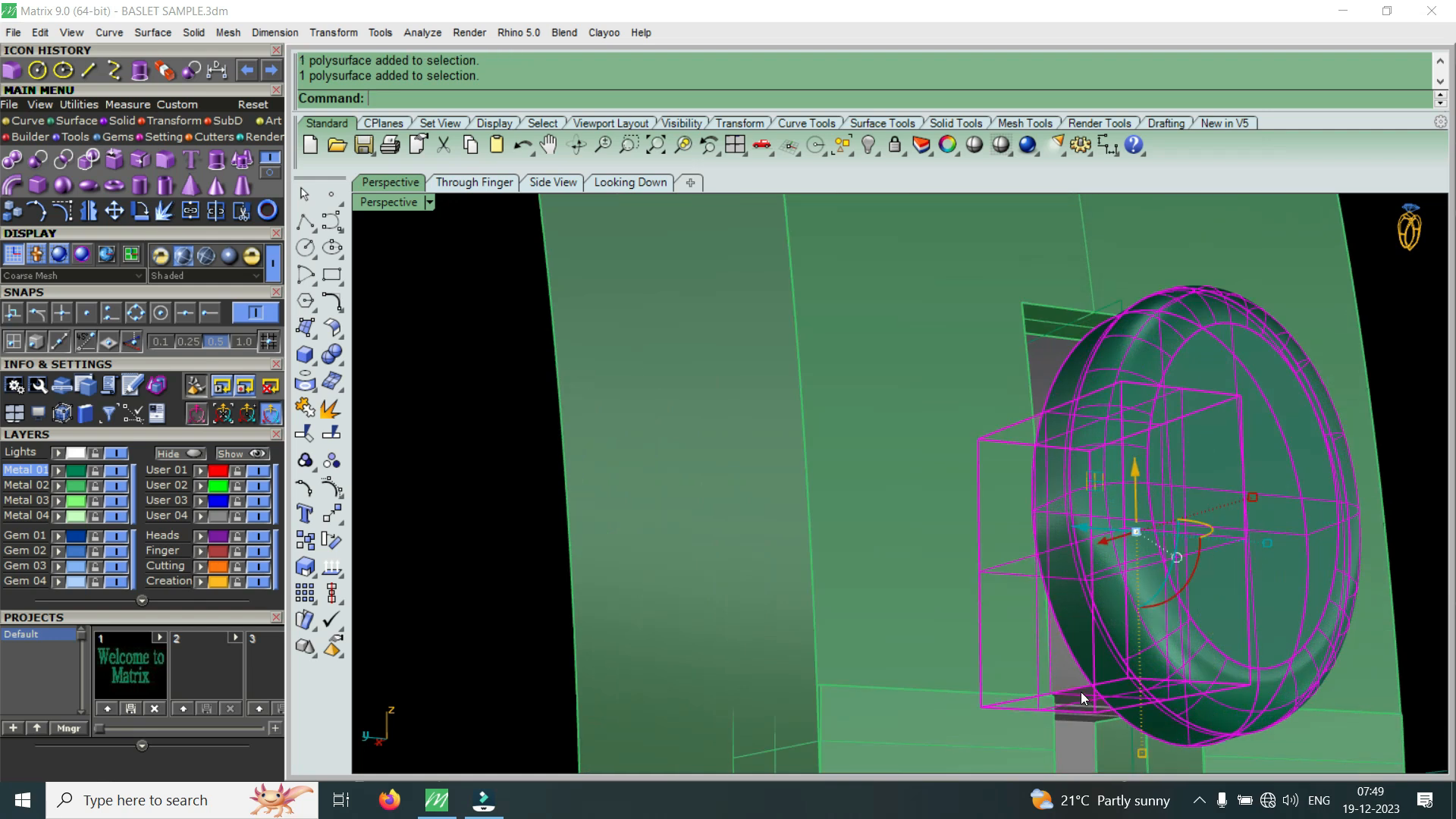
pyautogui.scroll(-6, 1008, 512)
pyautogui.moveTo(683, 474); pyautogui.dragTo(943, 493, button='right')
pyautogui.keyDown('shift'); pyautogui.click(548, 529); pyautogui.keyUp('shift')
pyautogui.write('Group')
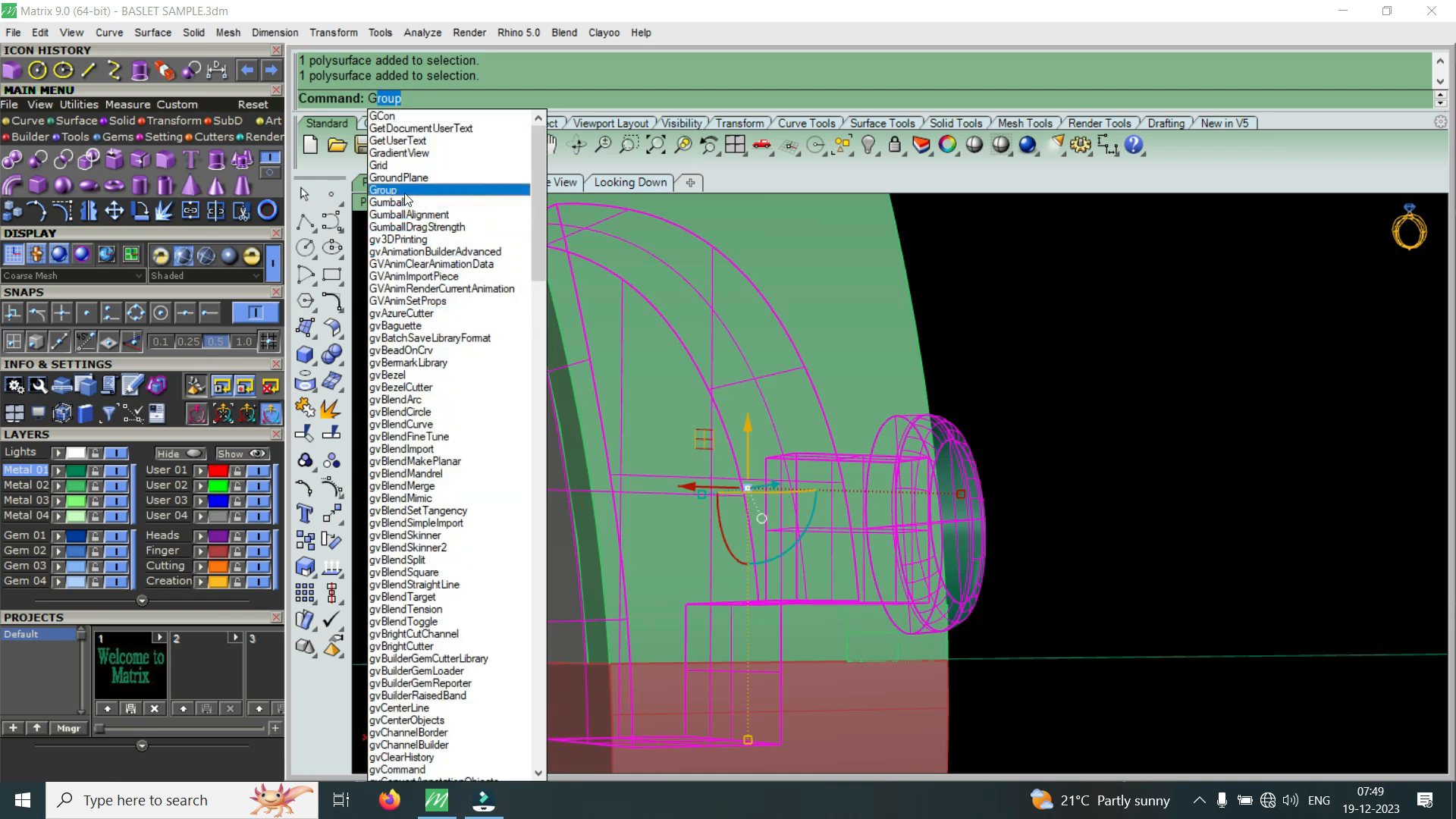
pyautogui.click(414, 192)
pyautogui.scroll(-7, 1055, 349)
pyautogui.moveTo(1122, 373); pyautogui.dragTo(839, 445, button='right')
pyautogui.keyDown('shift'); pyautogui.click(927, 576); pyautogui.keyUp('shift')
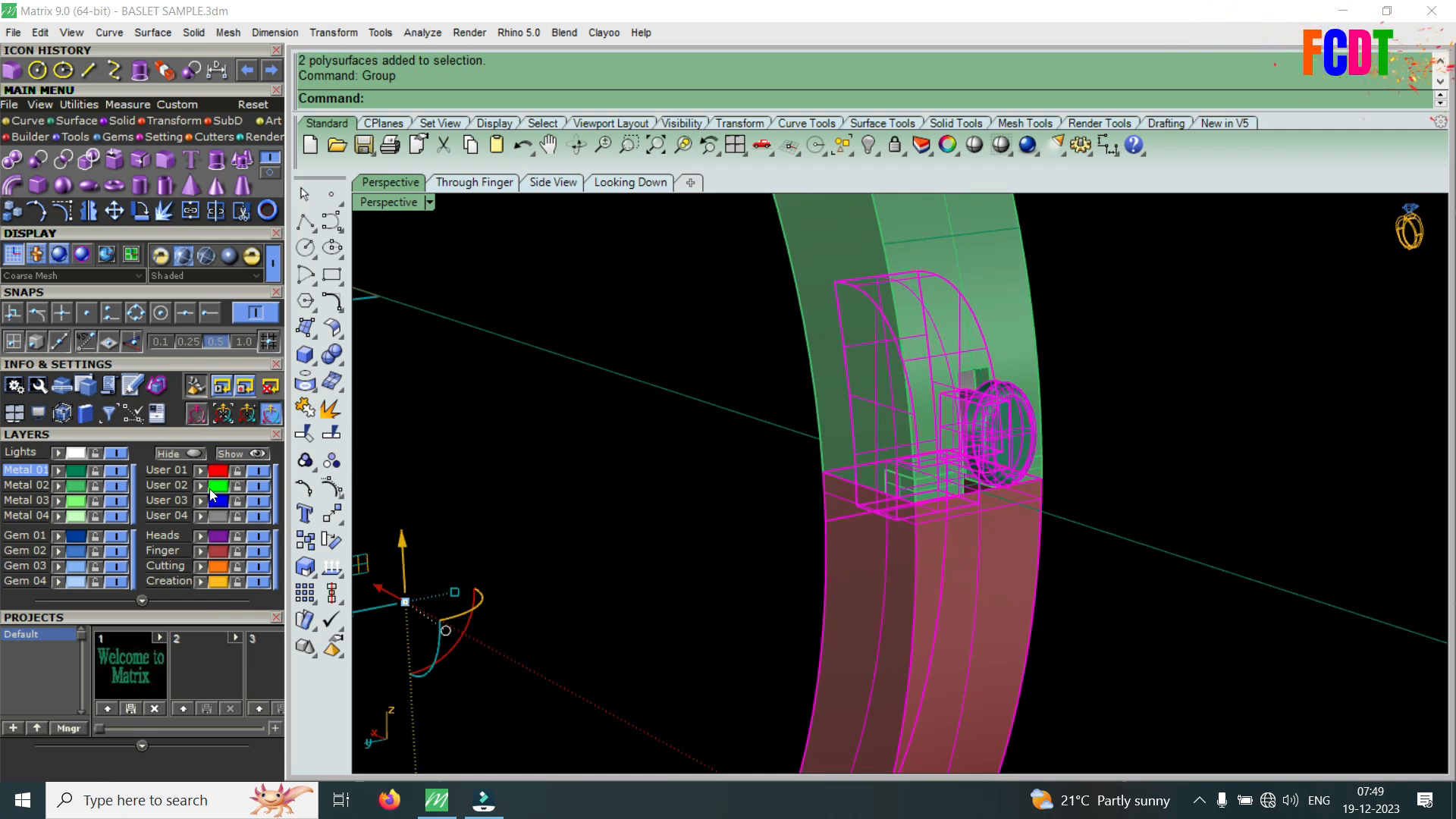
pyautogui.click(452, 550)
# - Duplicate the outer side edge of the green upper band beside the button
pyautogui.moveTo(800, 479); pyautogui.dragTo(1037, 541, button='right')
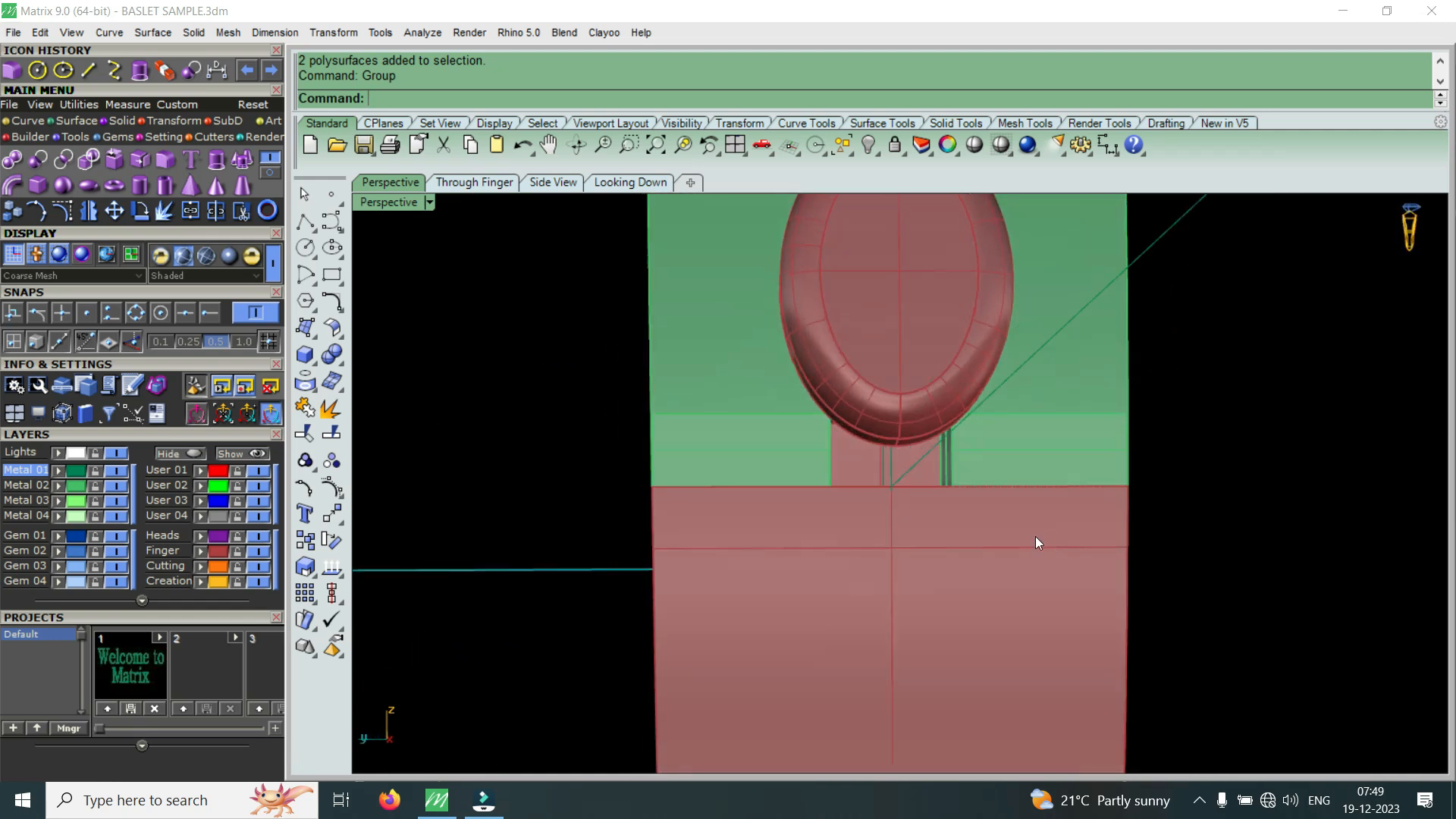
pyautogui.moveTo(903, 538); pyautogui.dragTo(953, 459, button='right')
pyautogui.scroll(5, 952, 459)
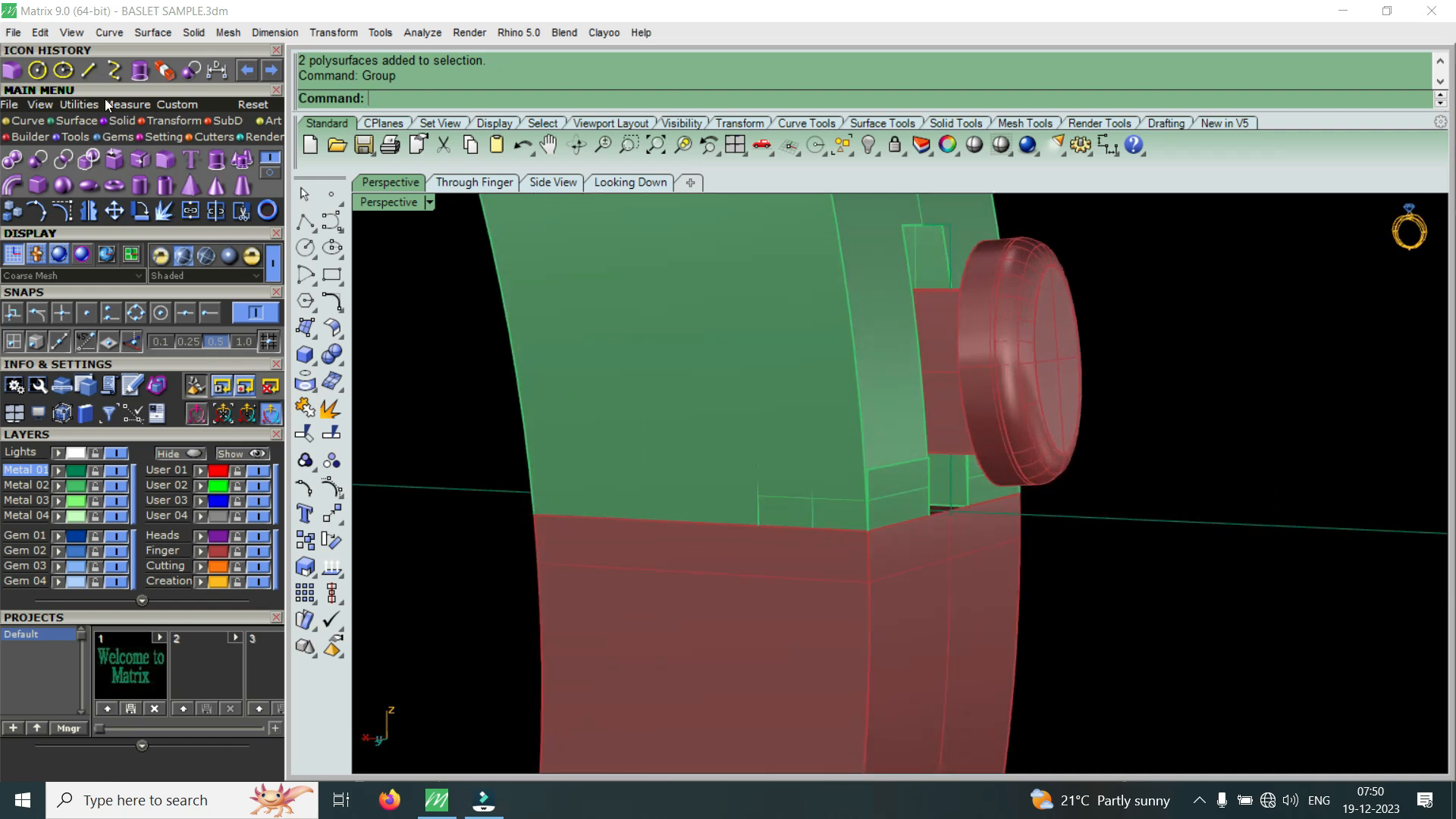
pyautogui.click(25, 121)
pyautogui.click(247, 184)
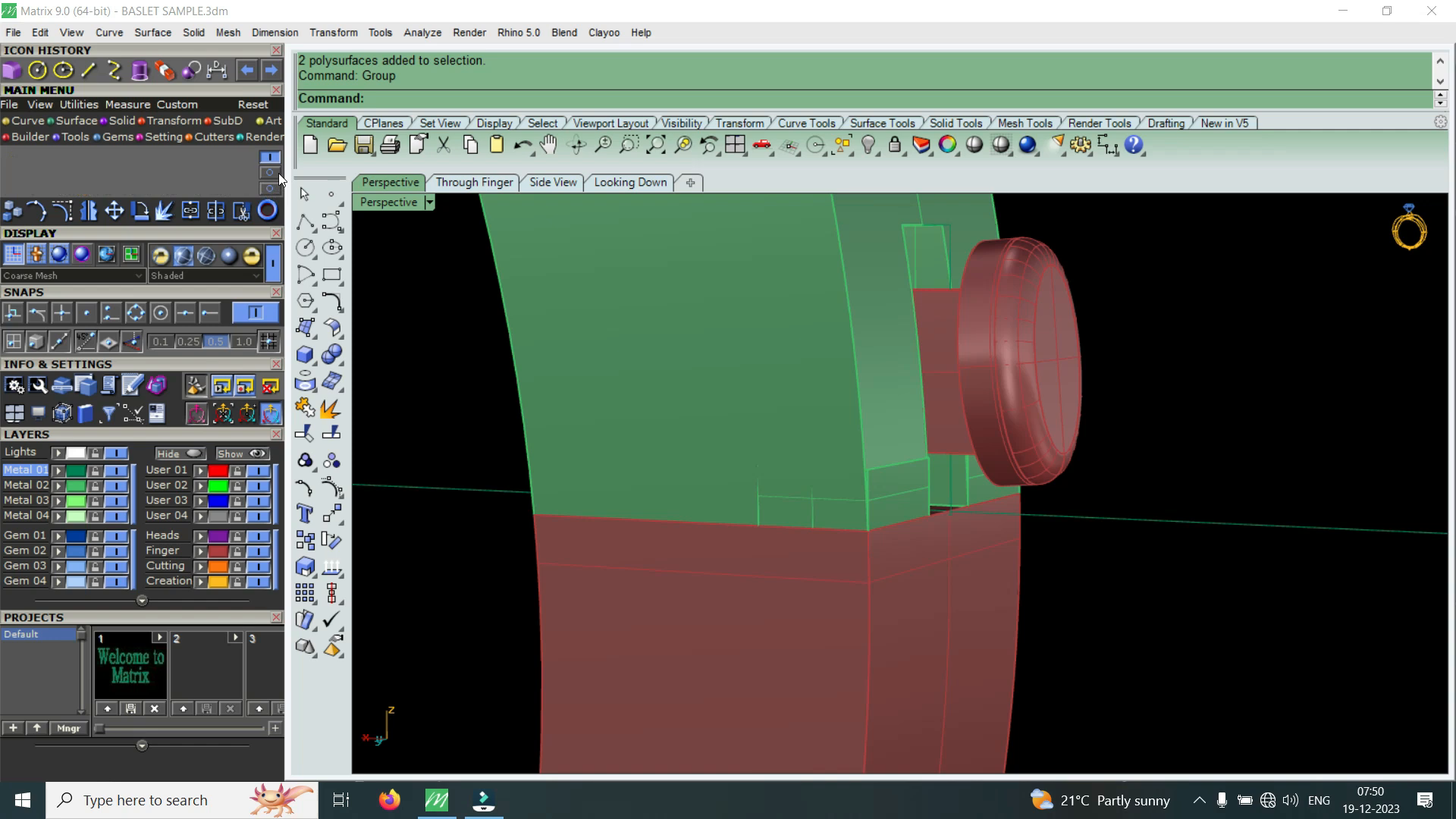
pyautogui.click(225, 189)
pyautogui.click(855, 416)
pyautogui.press('Return')
pyautogui.scroll(-5, 913, 492)
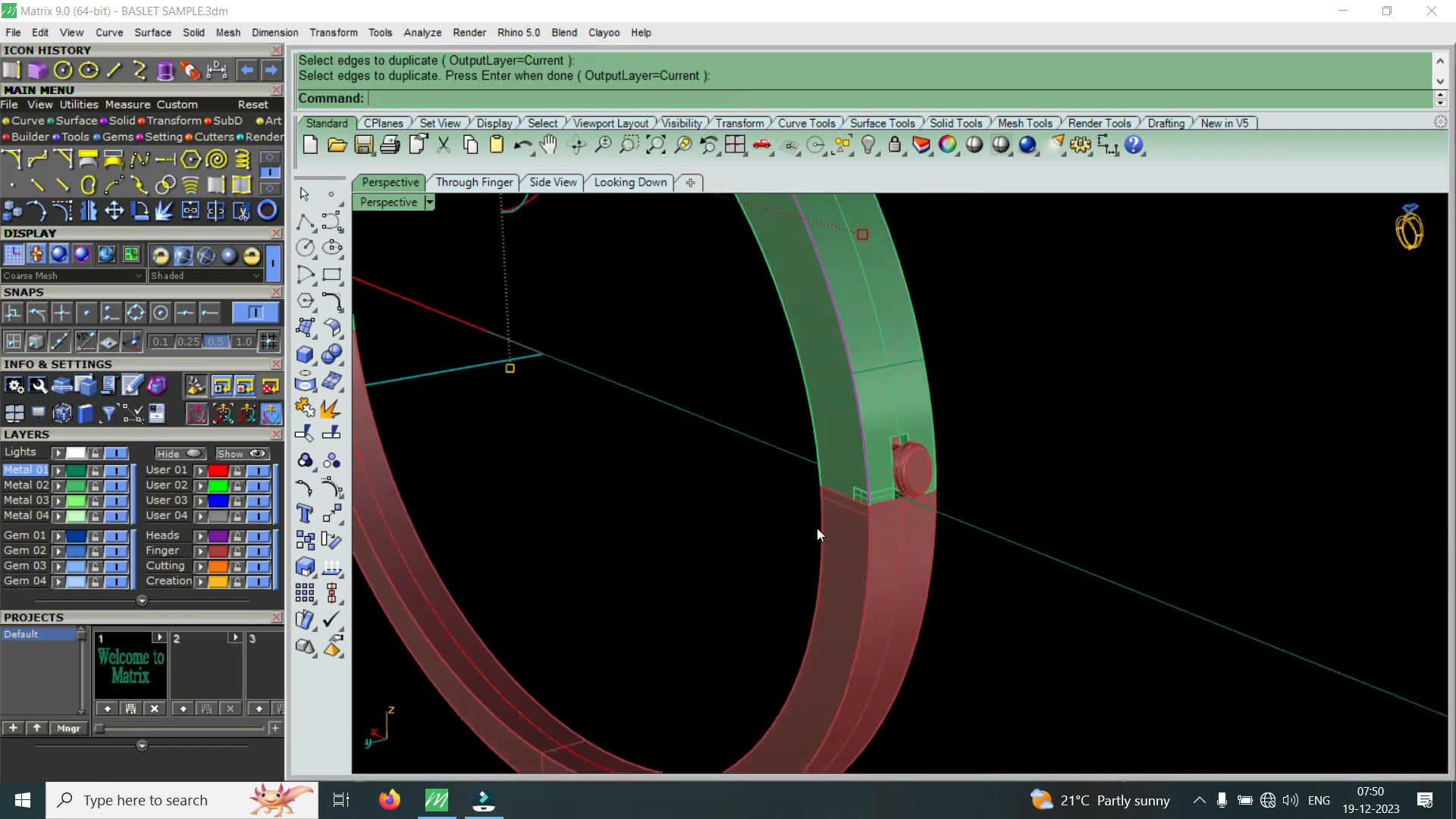
# - Extrude the duplicated edge to both sides into a surface running well past the band's full width
pyautogui.scroll(2, 817, 531)
pyautogui.click(164, 71)
pyautogui.click(1095, 412)
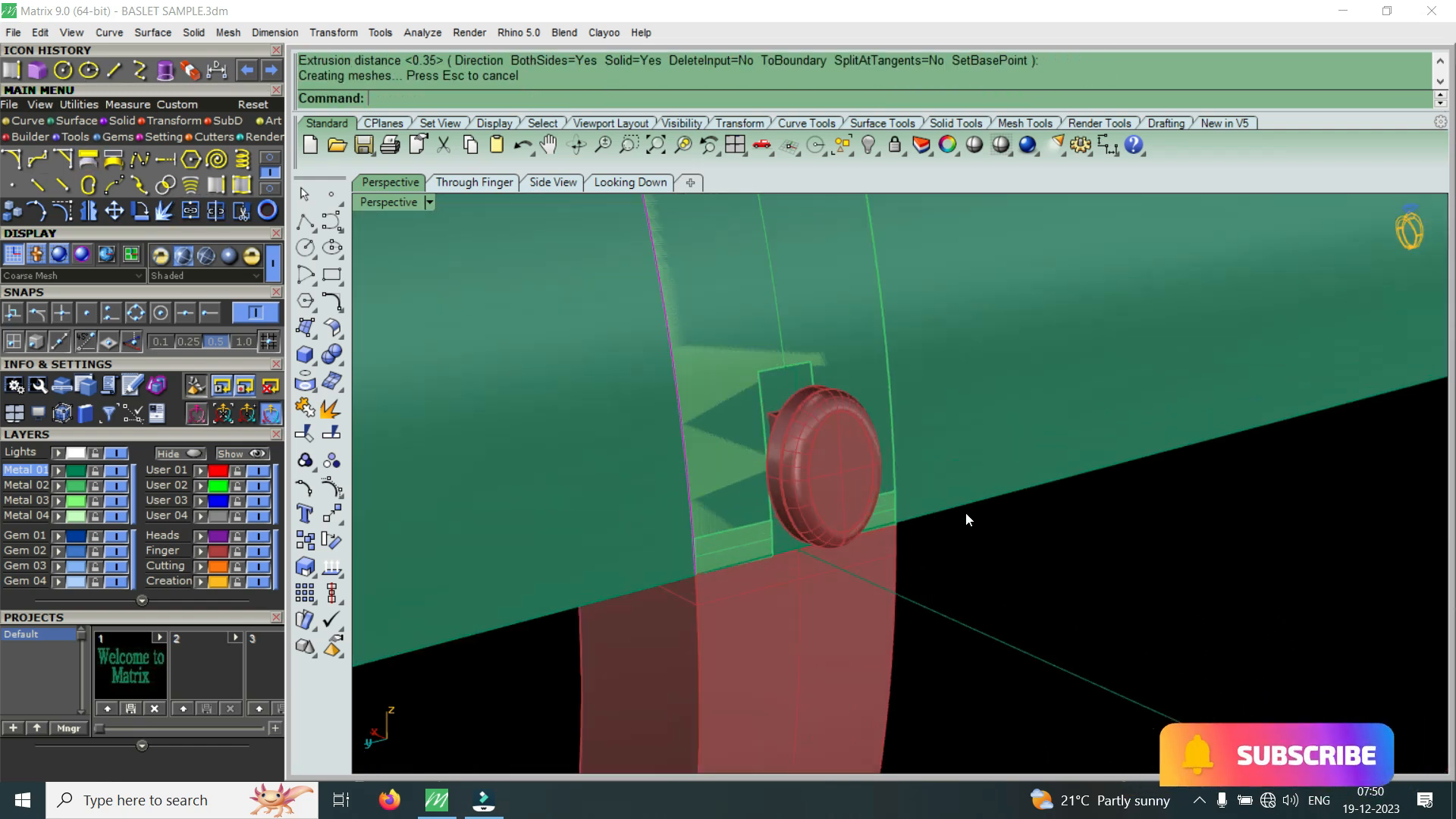
pyautogui.scroll(2, 781, 546)
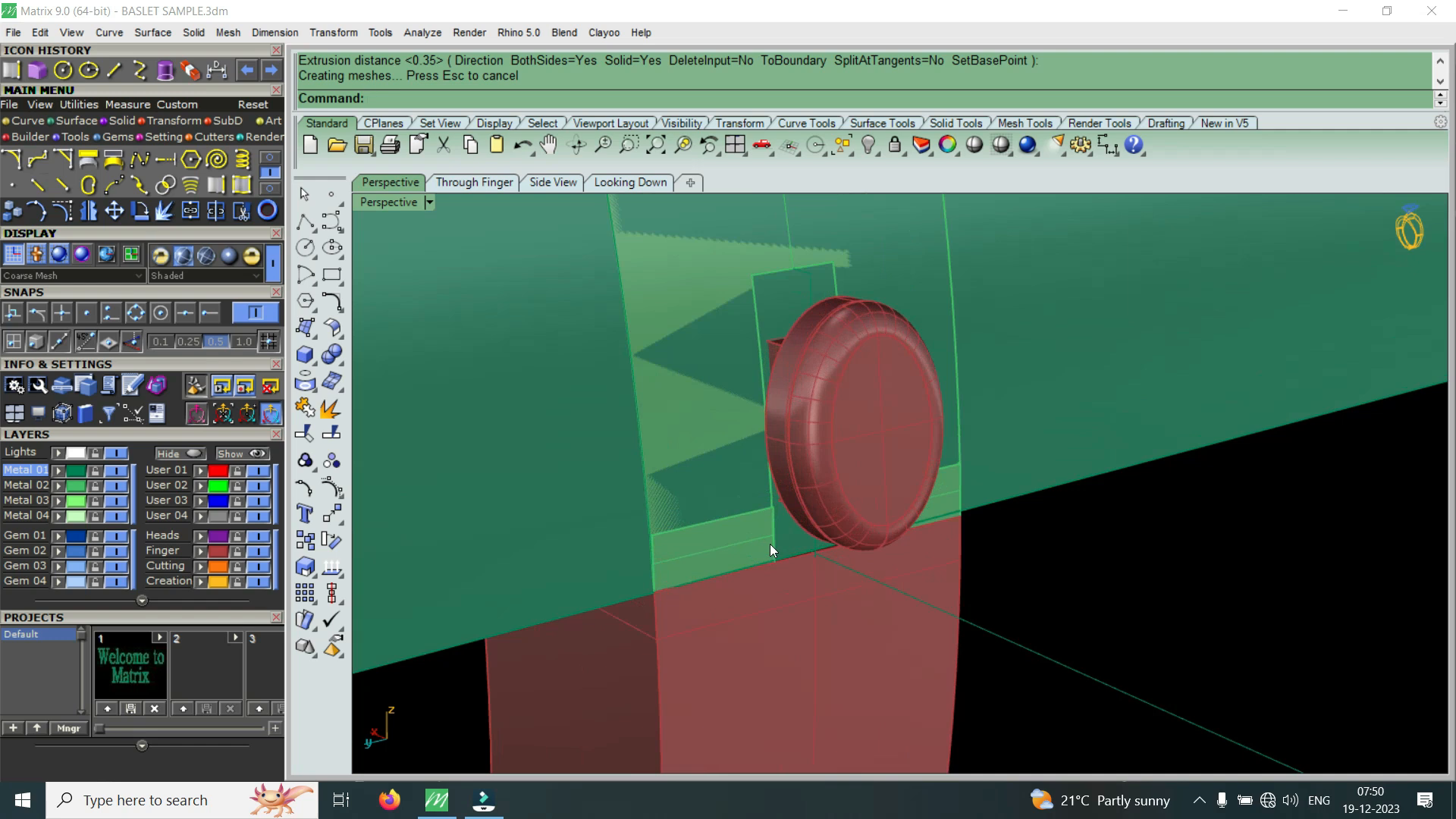
# - Extend the extruded surface's lower edge past the joint line with an extension factor of 0.4
pyautogui.click(76, 137)
pyautogui.click(62, 210)
pyautogui.click(1016, 492)
pyautogui.press('Return')
pyautogui.scroll(2, 654, 558)
pyautogui.write('Bo')
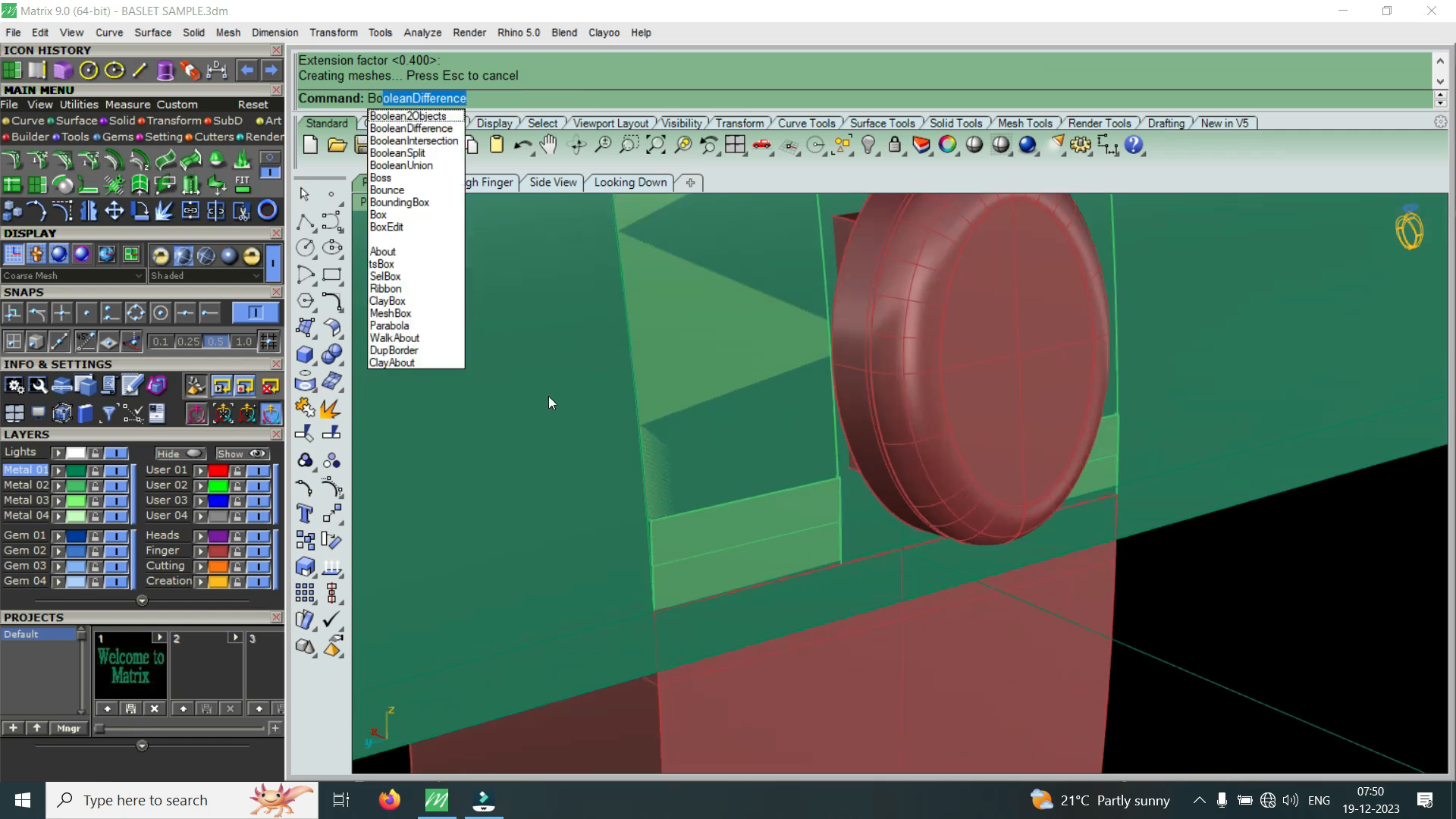
pyautogui.click(434, 153)
pyautogui.click(784, 549)
pyautogui.click(837, 620)
pyautogui.click(1113, 457)
pyautogui.click(1158, 523)
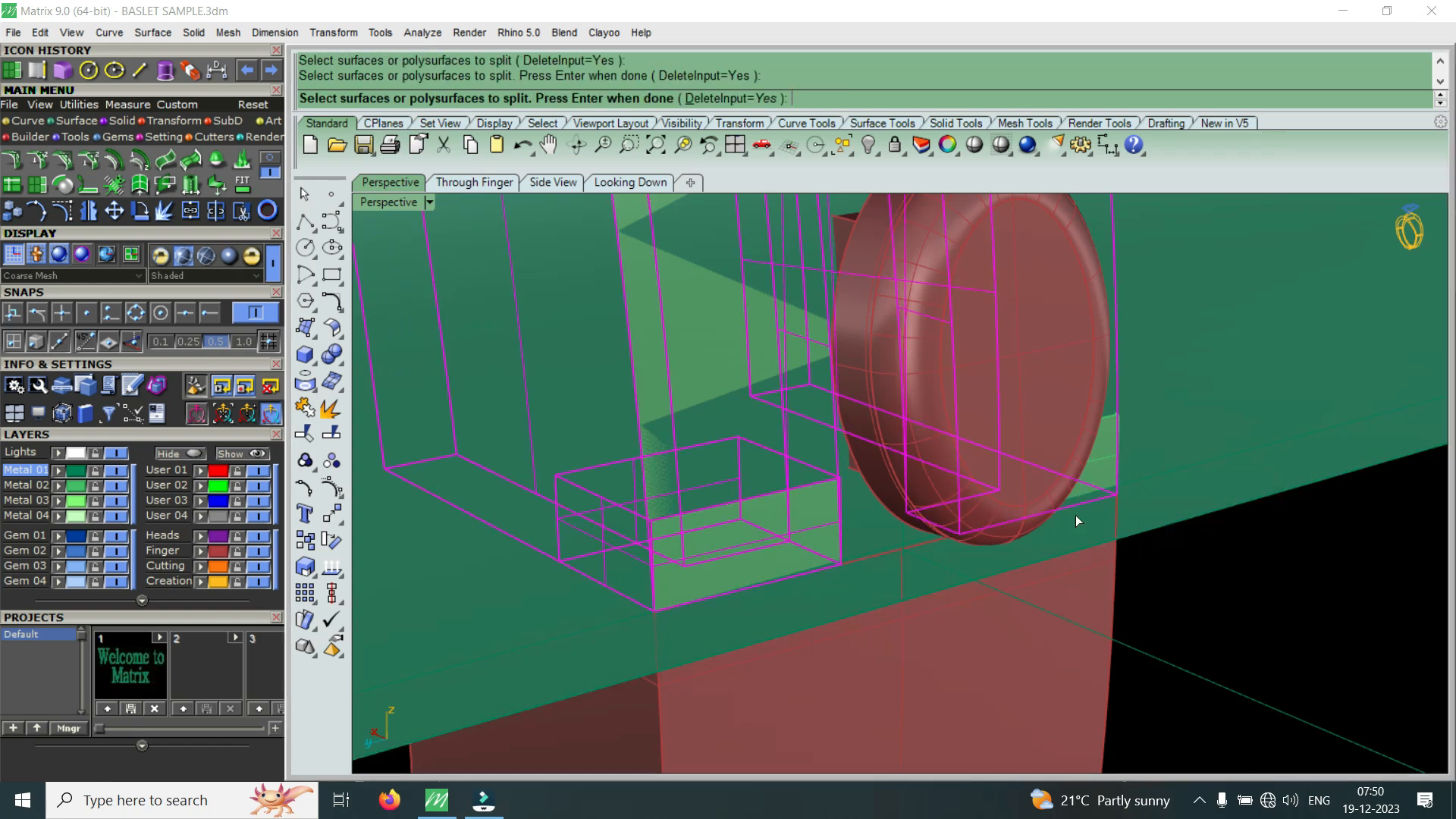
pyautogui.press('Return')
# - Boolean split the two small green steps on either side of the button with the extended surface
pyautogui.press('Return')
pyautogui.click(785, 525)
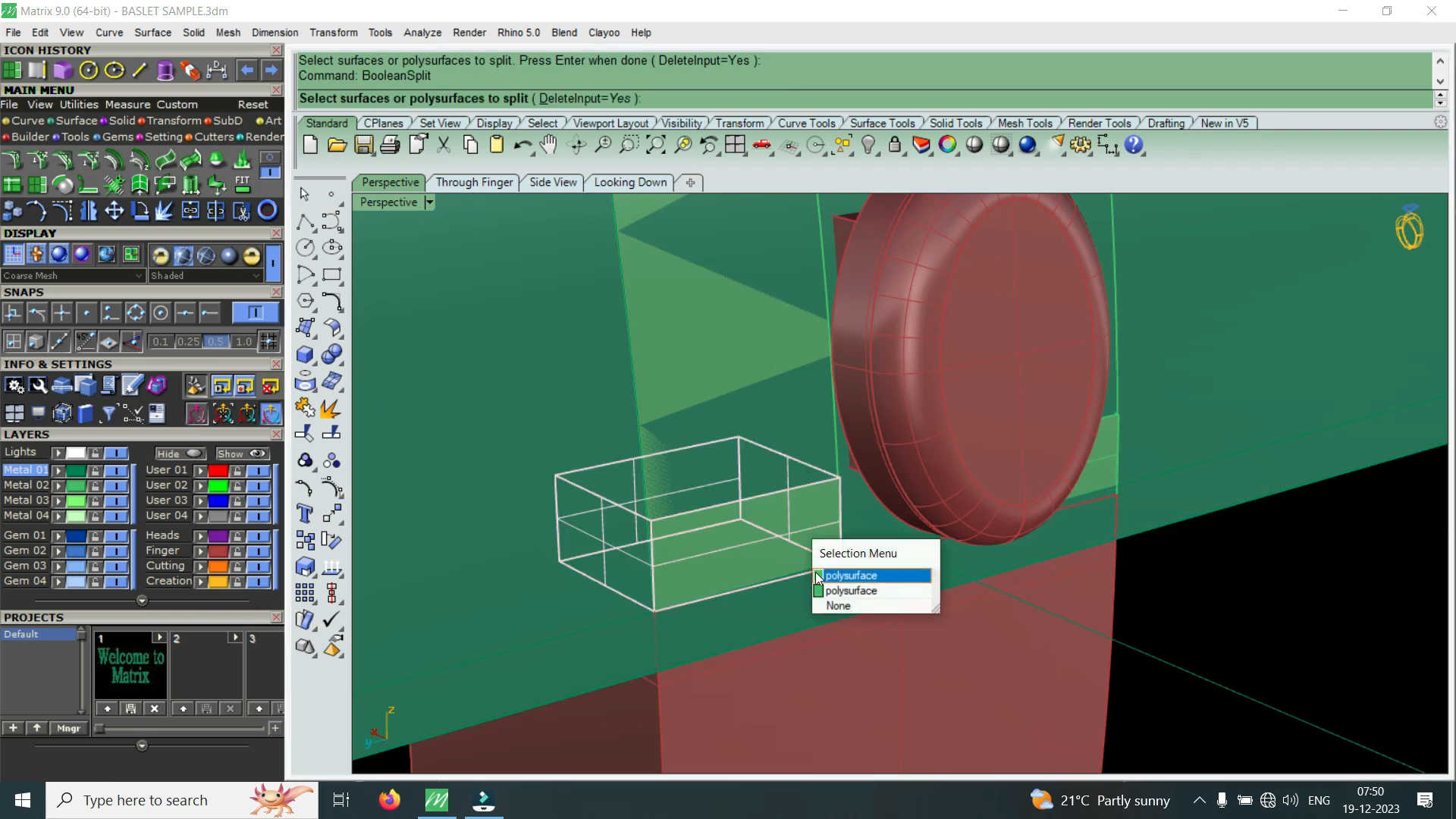
pyautogui.click(858, 578)
pyautogui.moveTo(1150, 563); pyautogui.dragTo(1020, 523, button='right')
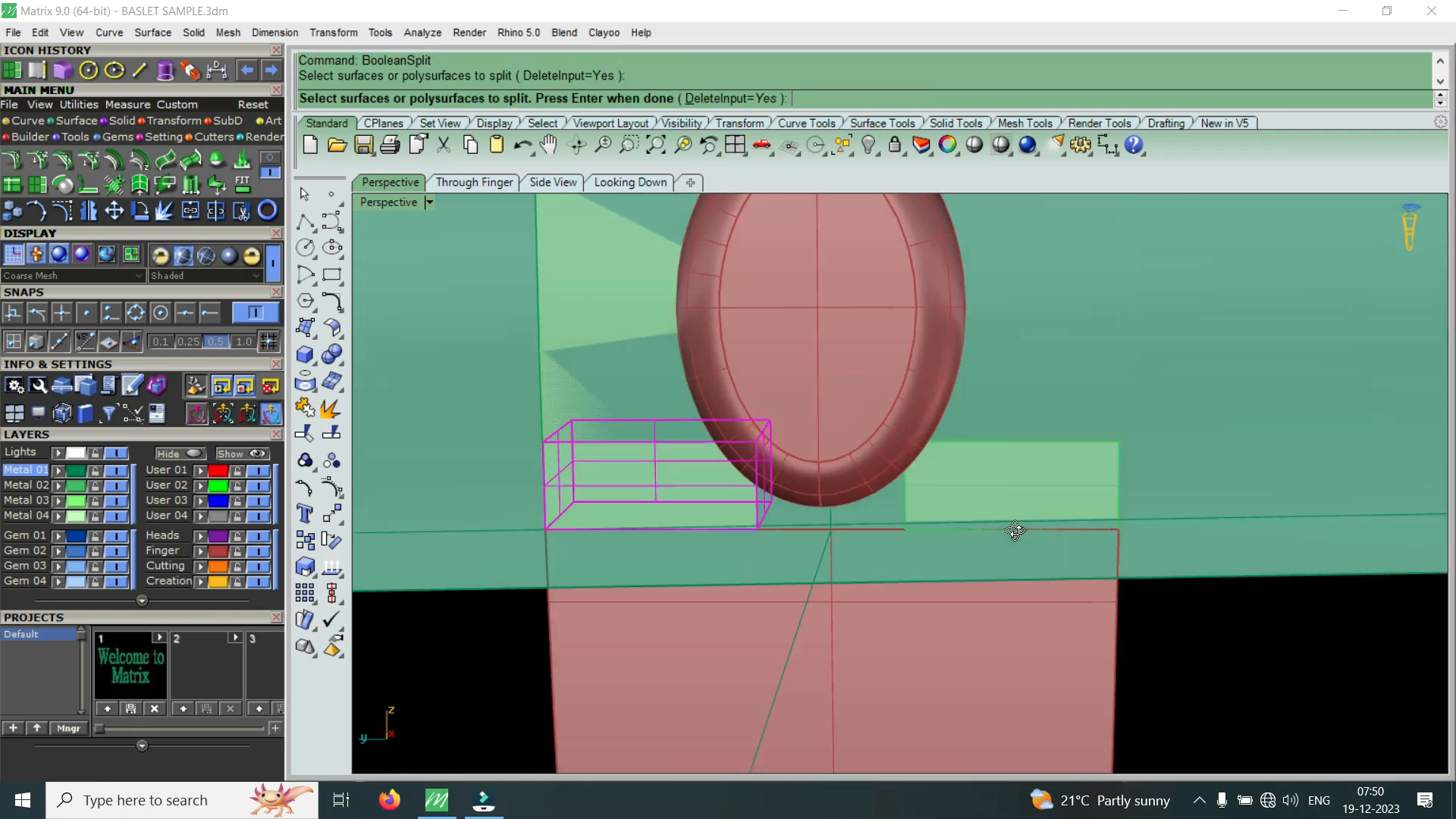
pyautogui.click(1025, 476)
pyautogui.click(1082, 558)
pyautogui.press('Return')
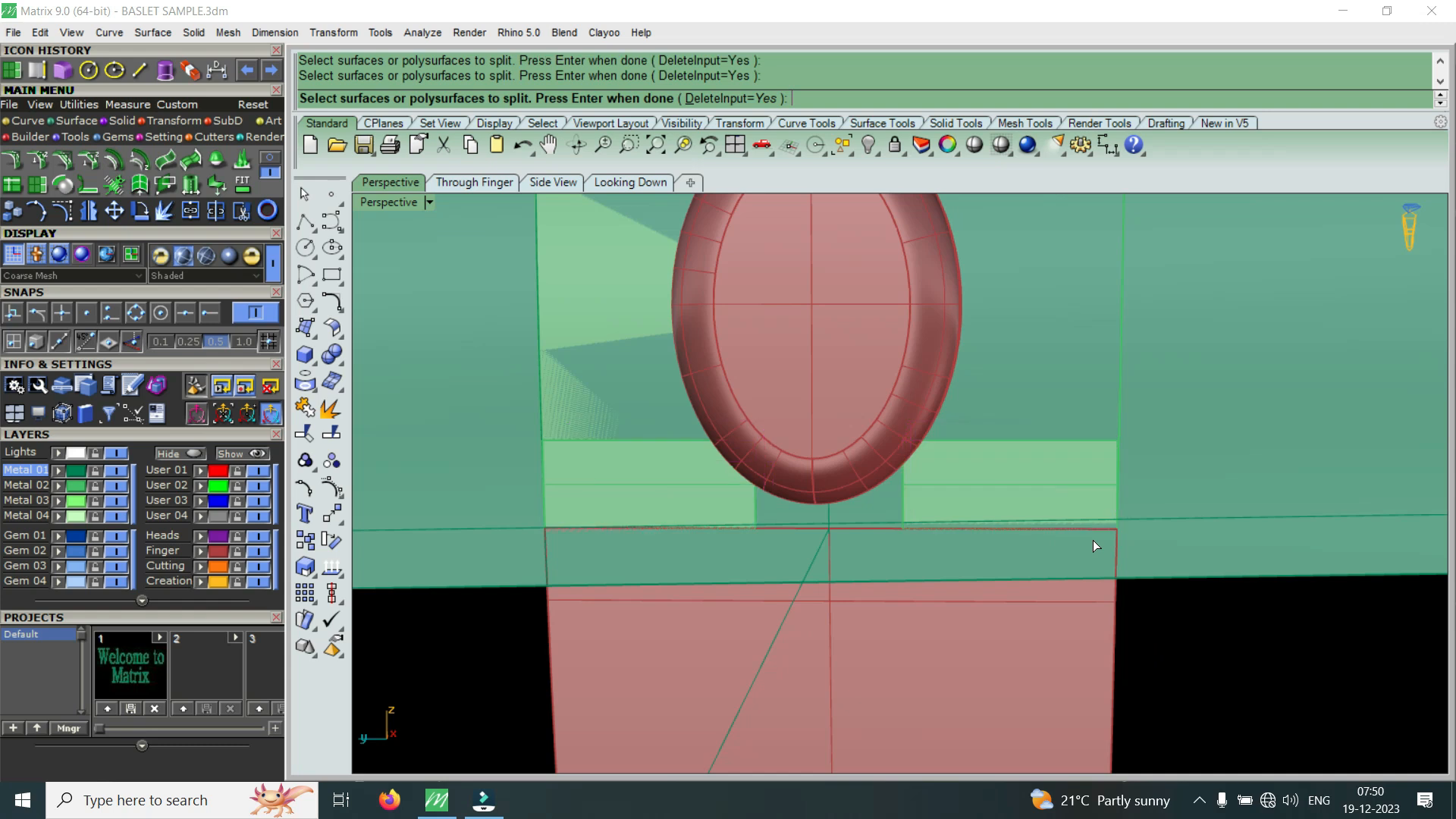
pyautogui.click(1177, 476)
pyautogui.press('Return')
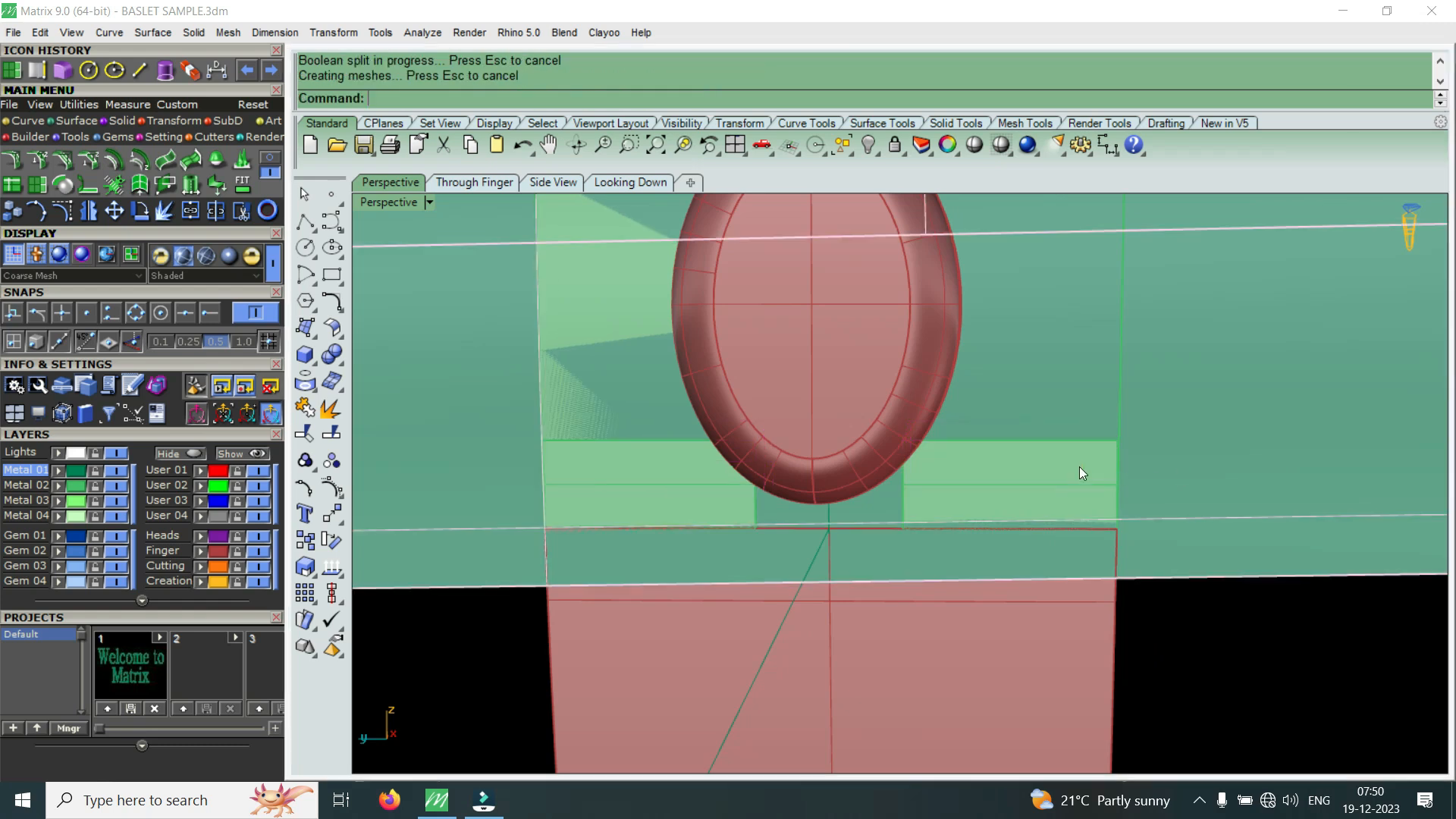
# - Delete the cut-off outer pieces of both small green steps, along with the extended cutting surface
pyautogui.click(1112, 510)
pyautogui.click(1133, 534)
pyautogui.moveTo(1071, 552); pyautogui.dragTo(1056, 432, button='right')
pyautogui.scroll(3, 1056, 433)
pyautogui.press('Delete')
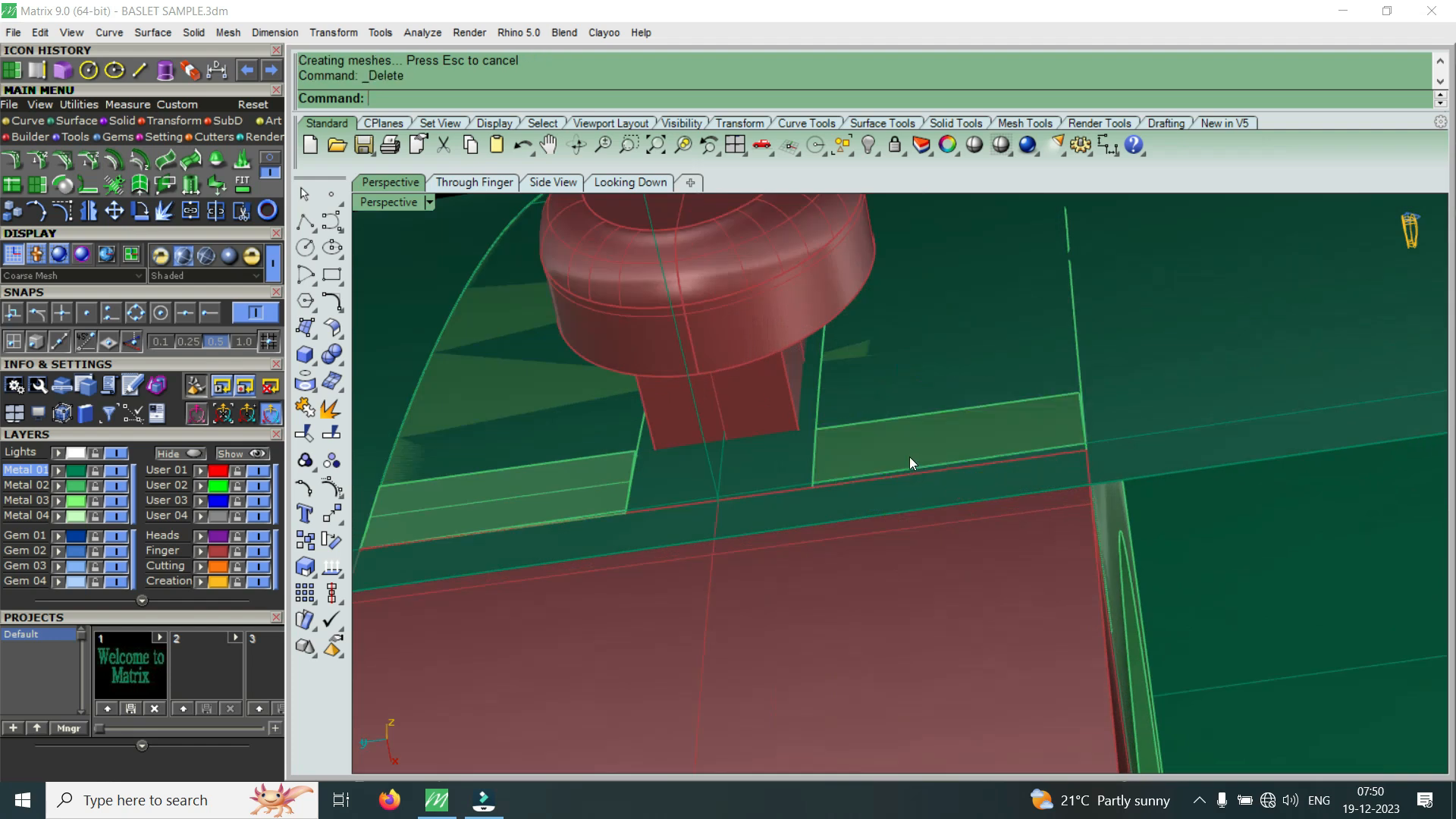
pyautogui.scroll(2, 595, 484)
pyautogui.click(596, 490)
pyautogui.press('Delete')
pyautogui.scroll(-3, 820, 448)
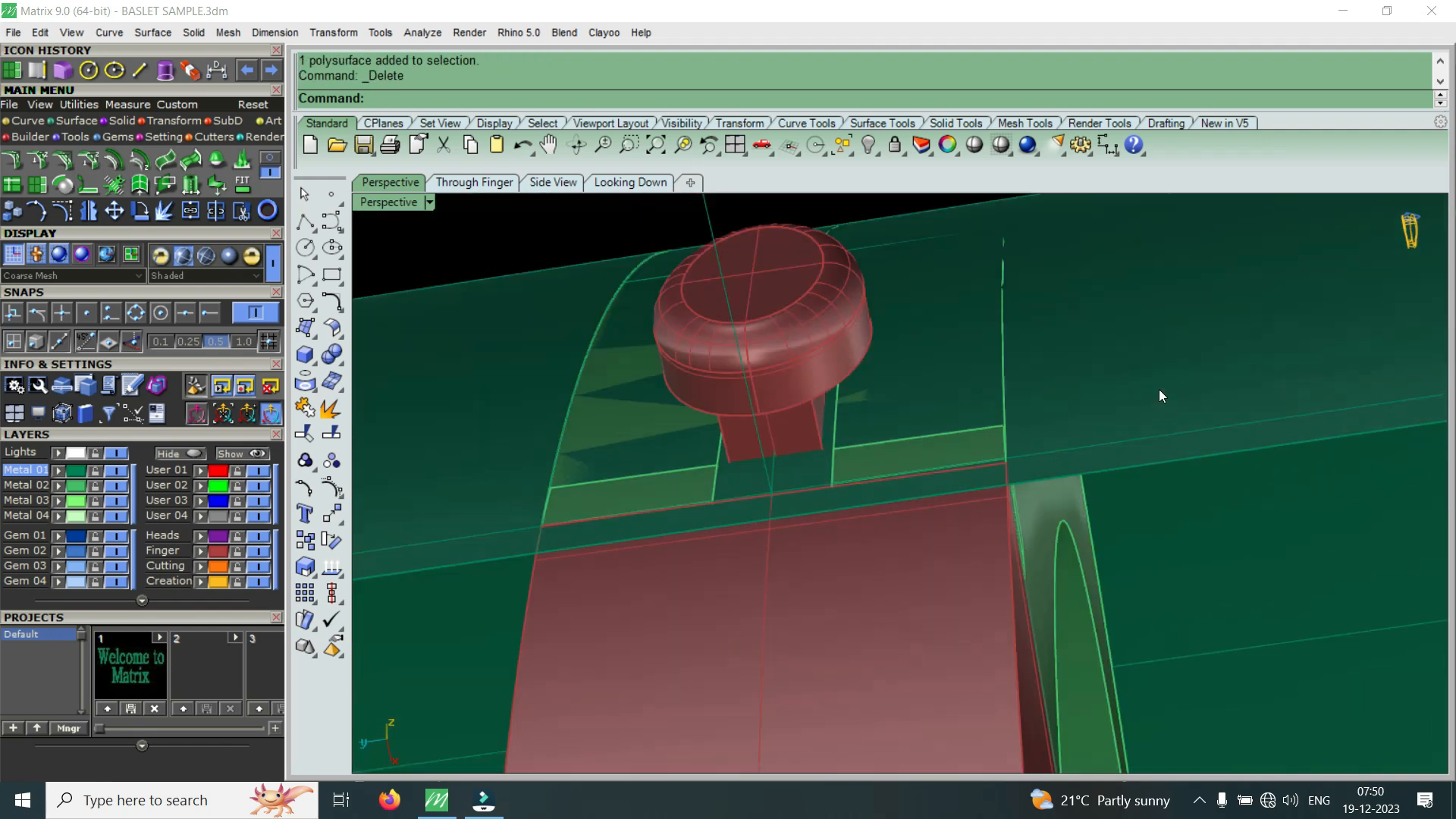
pyautogui.click(1159, 389)
pyautogui.press('Delete')
# - Inspect how the button, block and notched solid of the red group sit inside the green upper band
pyautogui.moveTo(1049, 384); pyautogui.dragTo(923, 444, button='right')
pyautogui.moveTo(1014, 438); pyautogui.dragTo(857, 471, button='right')
pyautogui.moveTo(1012, 492); pyautogui.dragTo(935, 322, button='right')
pyautogui.moveTo(875, 563); pyautogui.dragTo(927, 363, button='right')
pyautogui.click(918, 654)
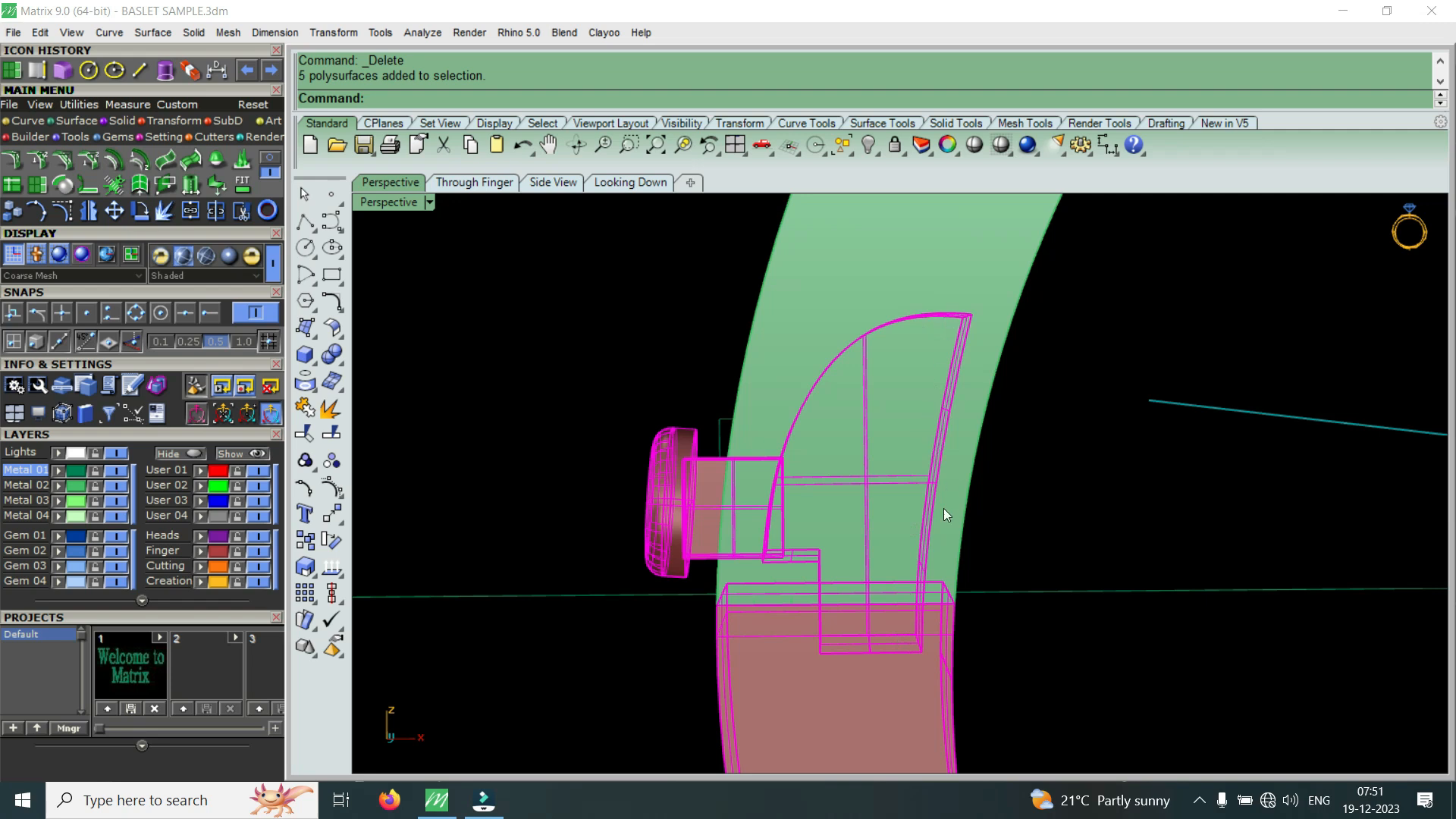
pyautogui.moveTo(938, 616); pyautogui.dragTo(1064, 460, button='right')
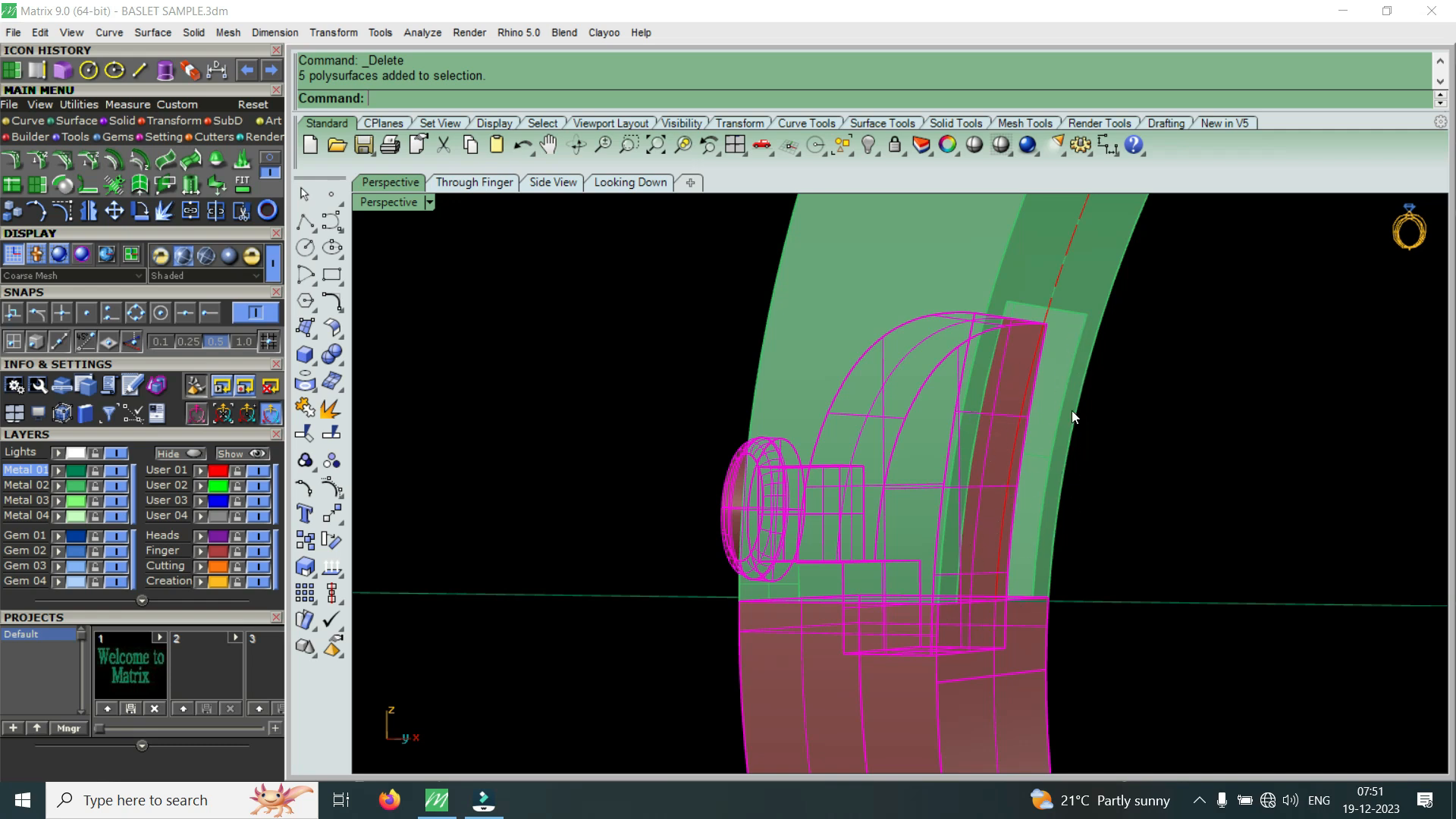
# - Examine the clearance between the notched solid and the cutout from the band's inner side, then the whole joint
pyautogui.moveTo(1085, 520); pyautogui.dragTo(1025, 390, button='right')
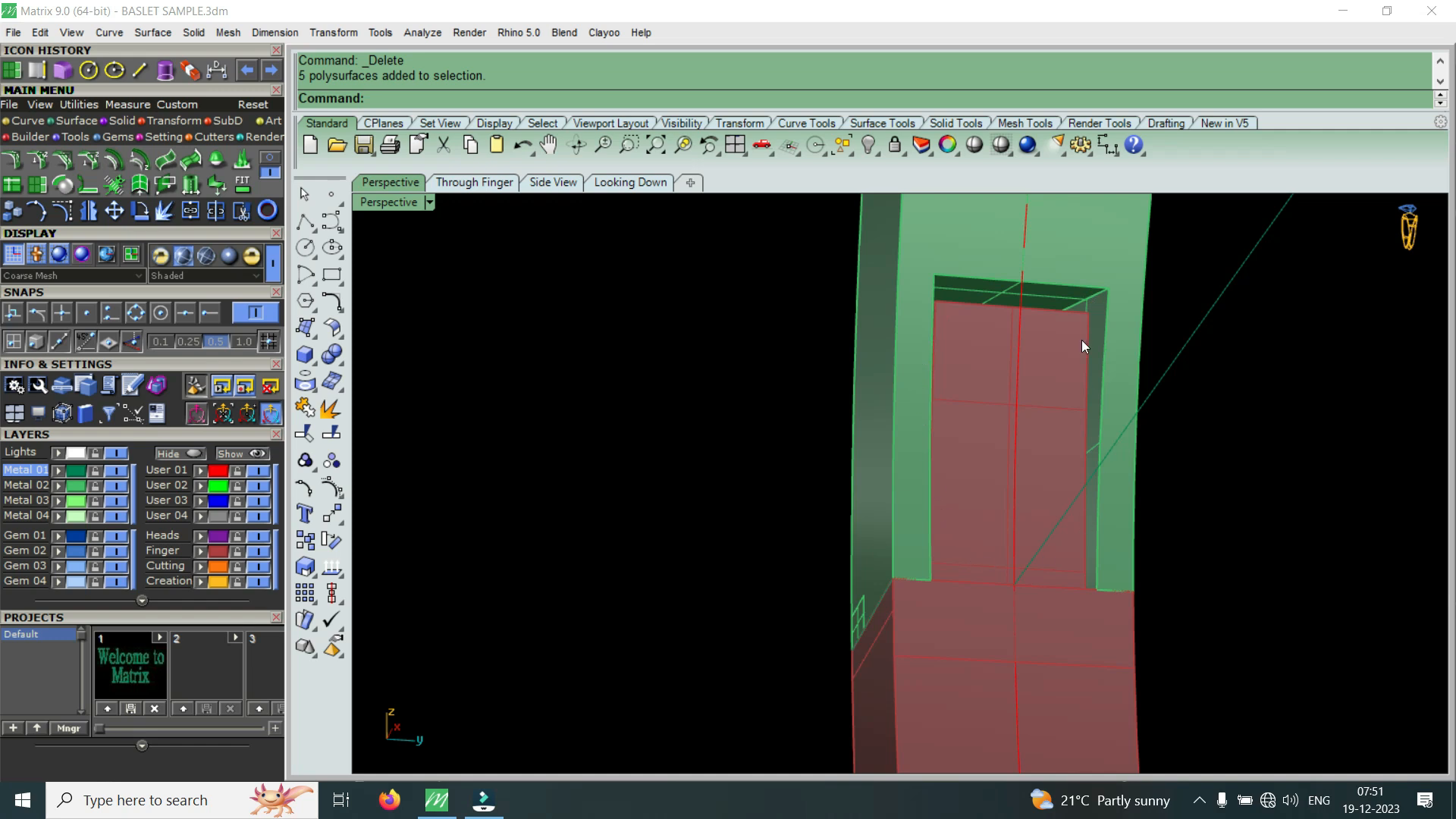
pyautogui.scroll(2, 925, 344)
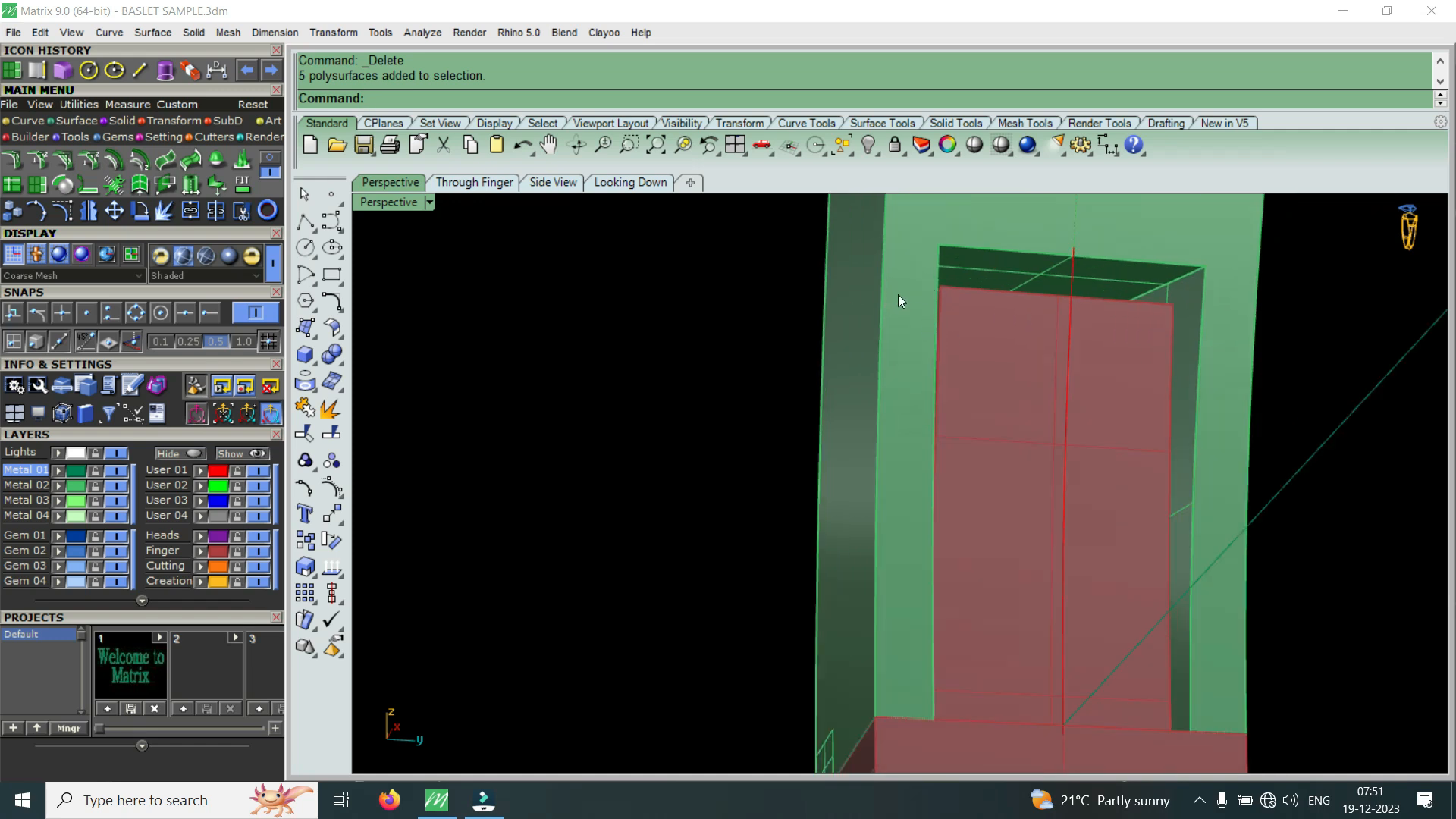
pyautogui.moveTo(1070, 385); pyautogui.dragTo(1190, 301, button='right')
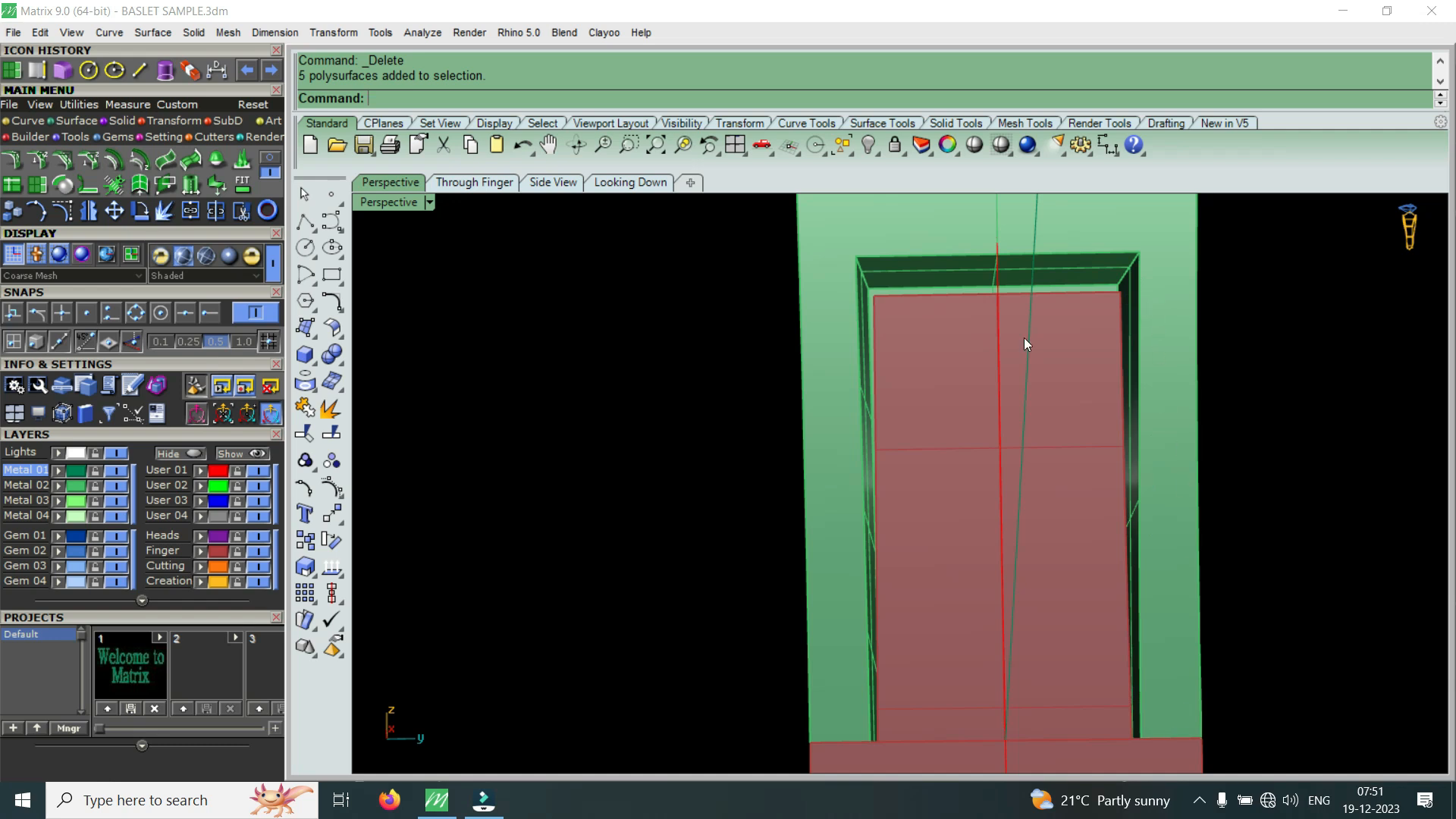
pyautogui.scroll(-3, 890, 518)
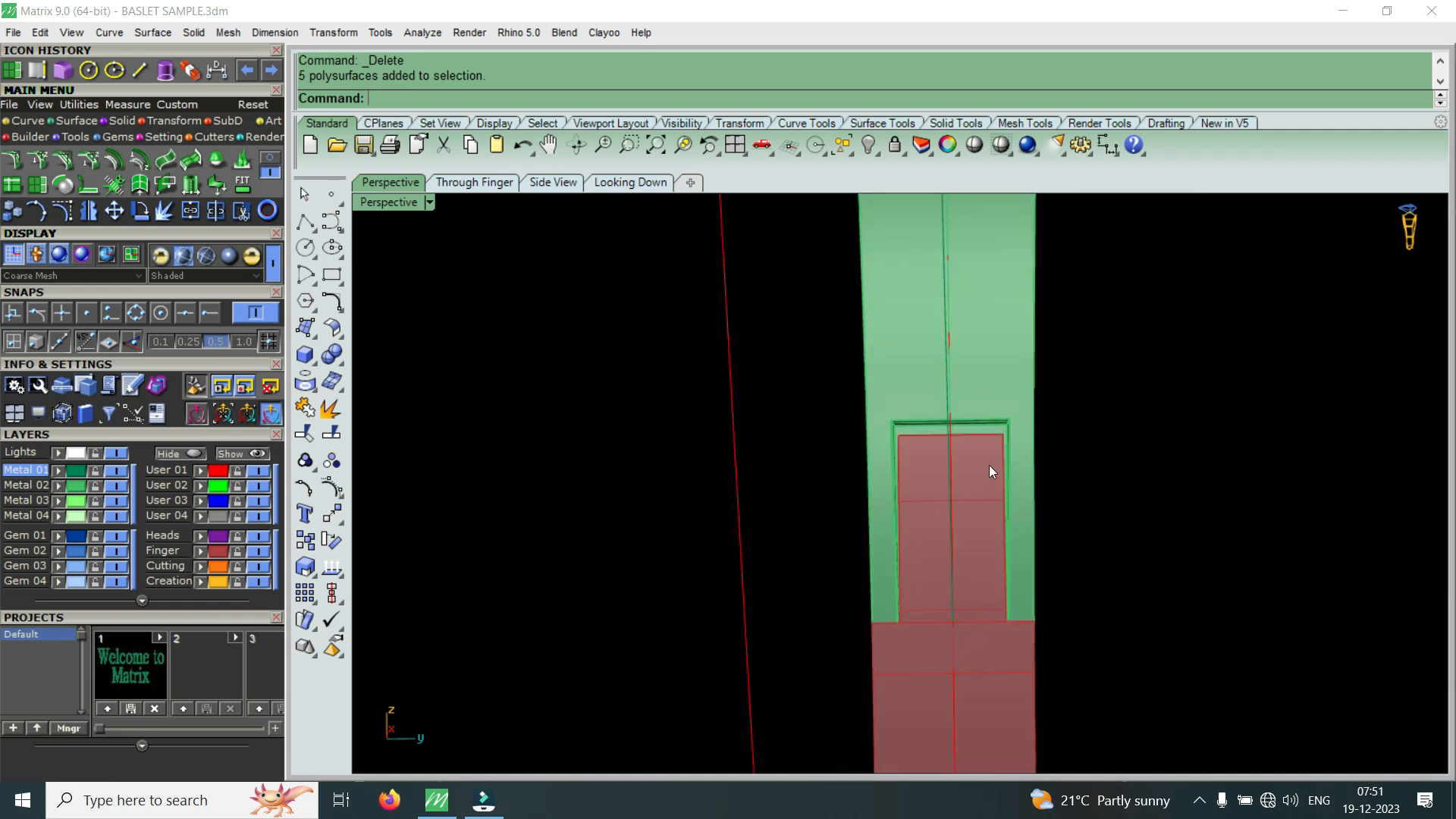
pyautogui.scroll(5, 1016, 447)
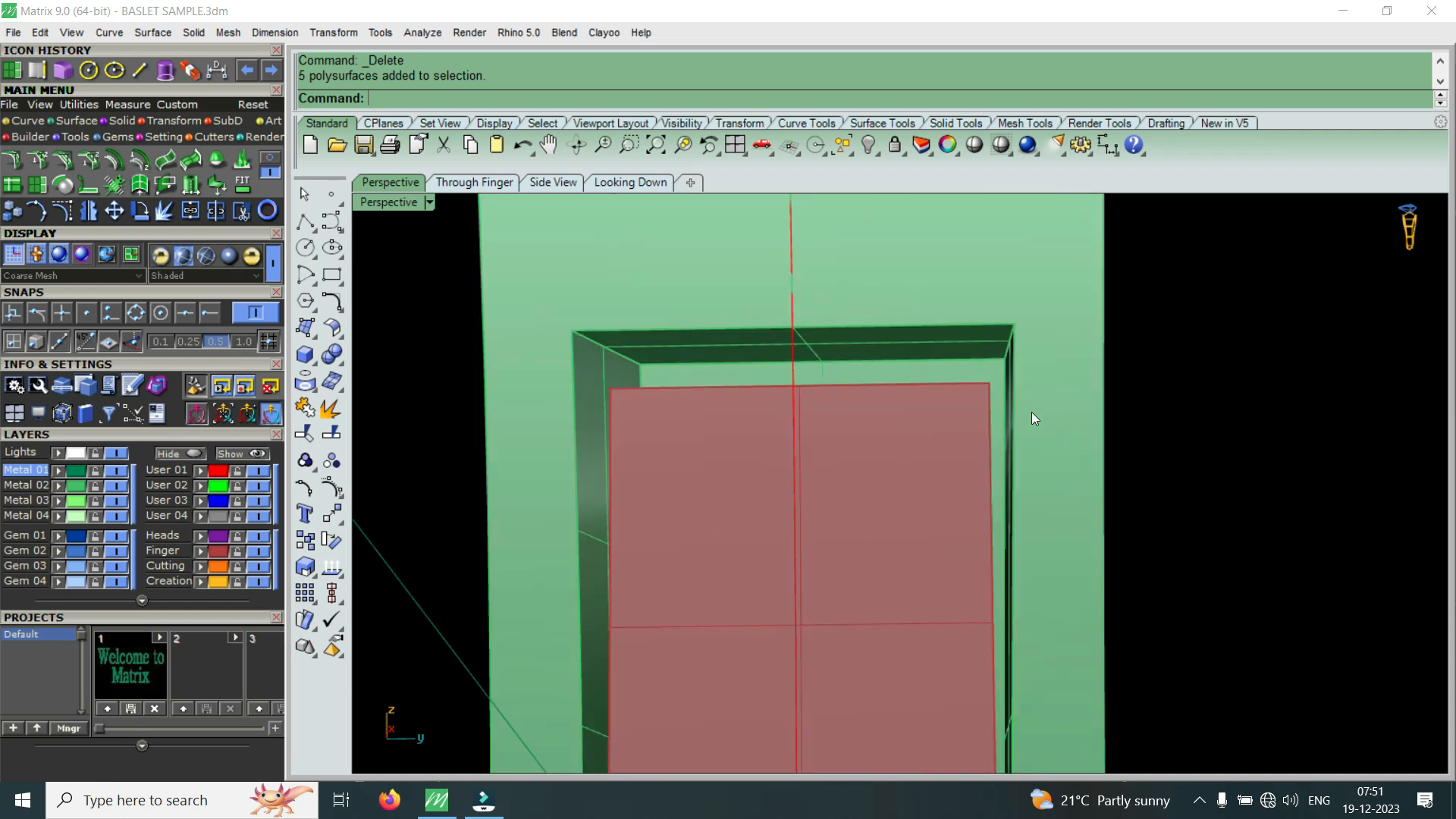
pyautogui.scroll(-3, 1031, 411)
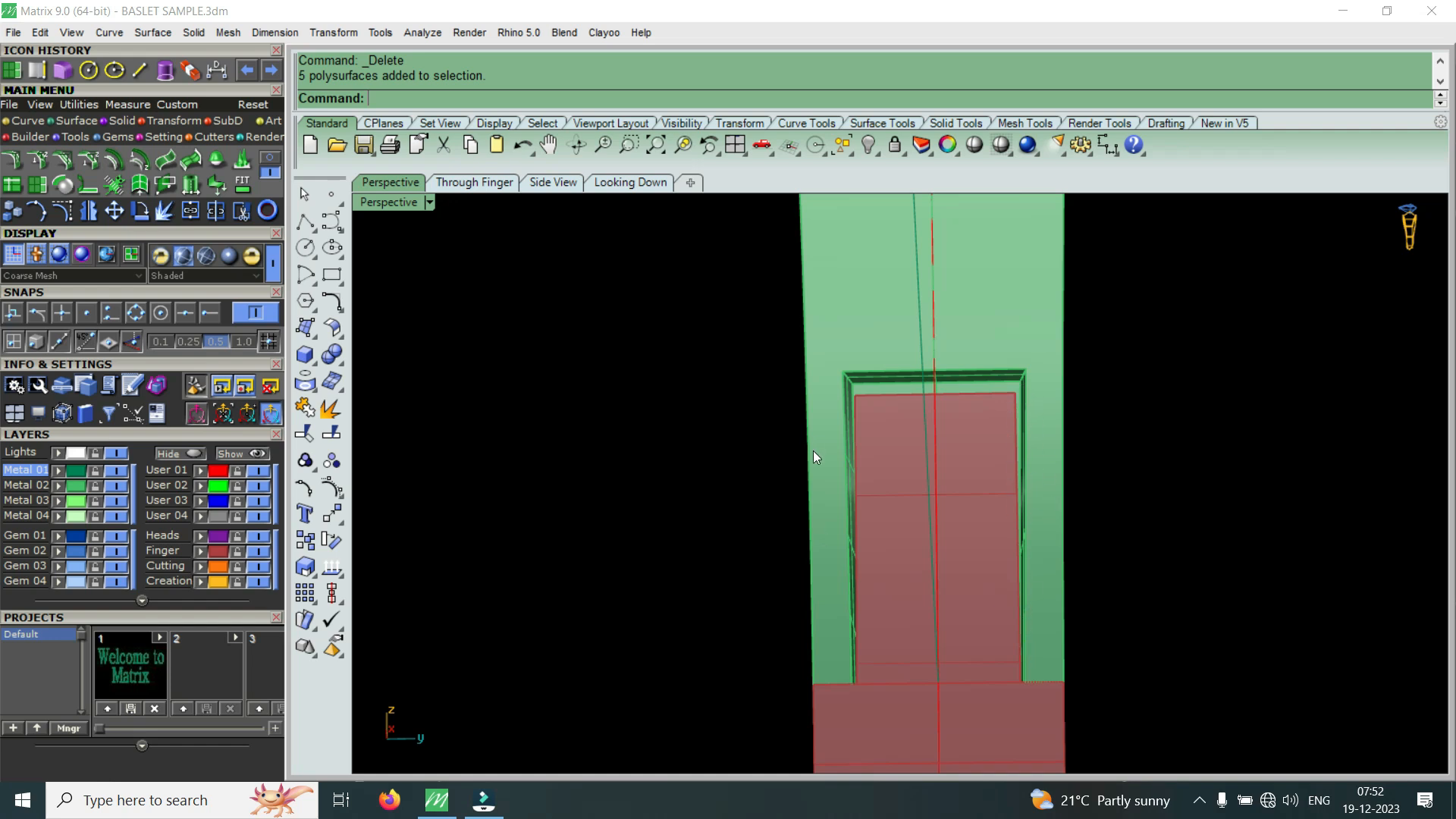
pyautogui.moveTo(819, 487); pyautogui.dragTo(848, 458, button='right')
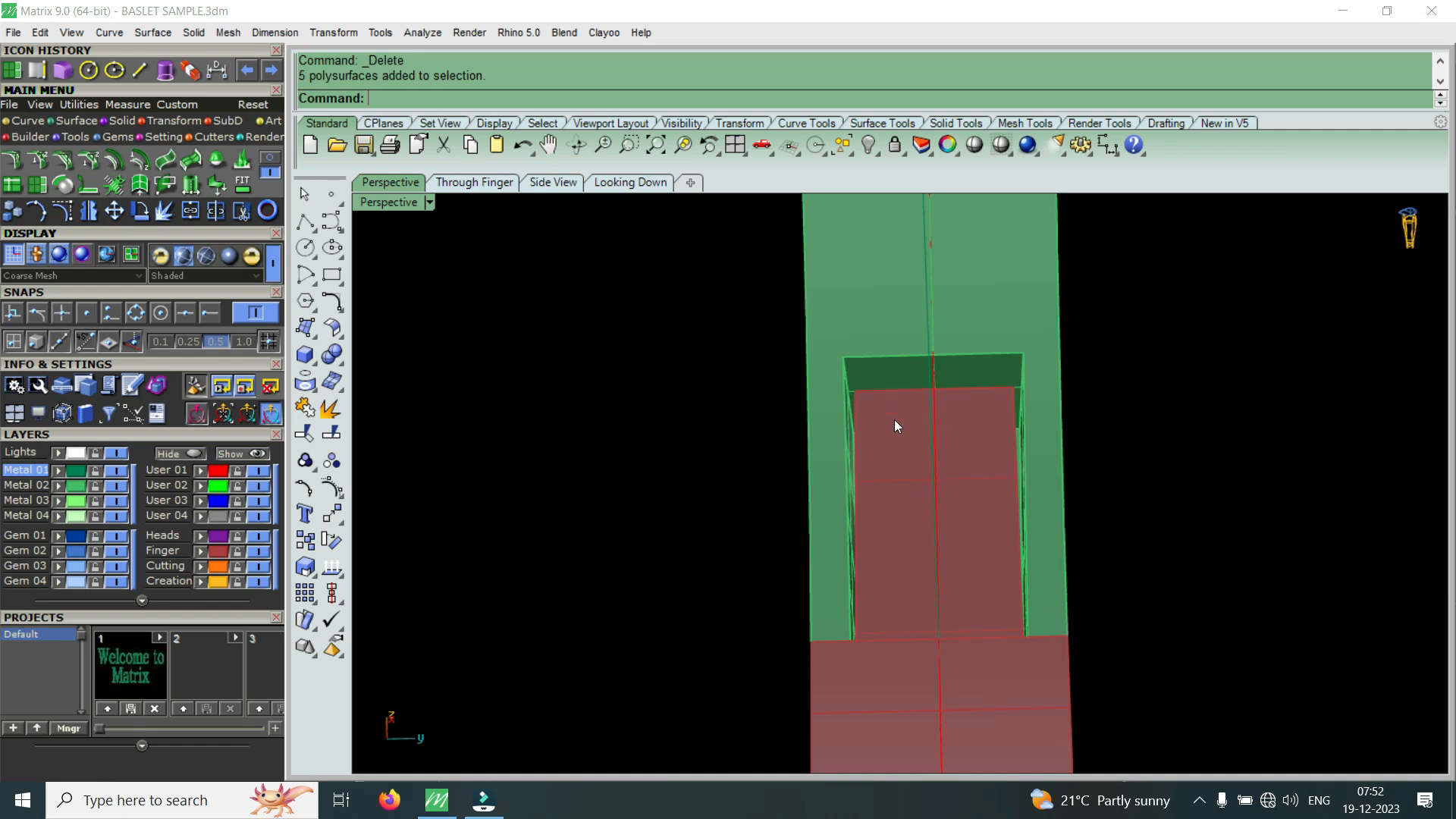
pyautogui.moveTo(919, 408); pyautogui.dragTo(1175, 525, button='right')
pyautogui.click(892, 631)
pyautogui.click(1040, 560)
pyautogui.scroll(3, 1128, 463)
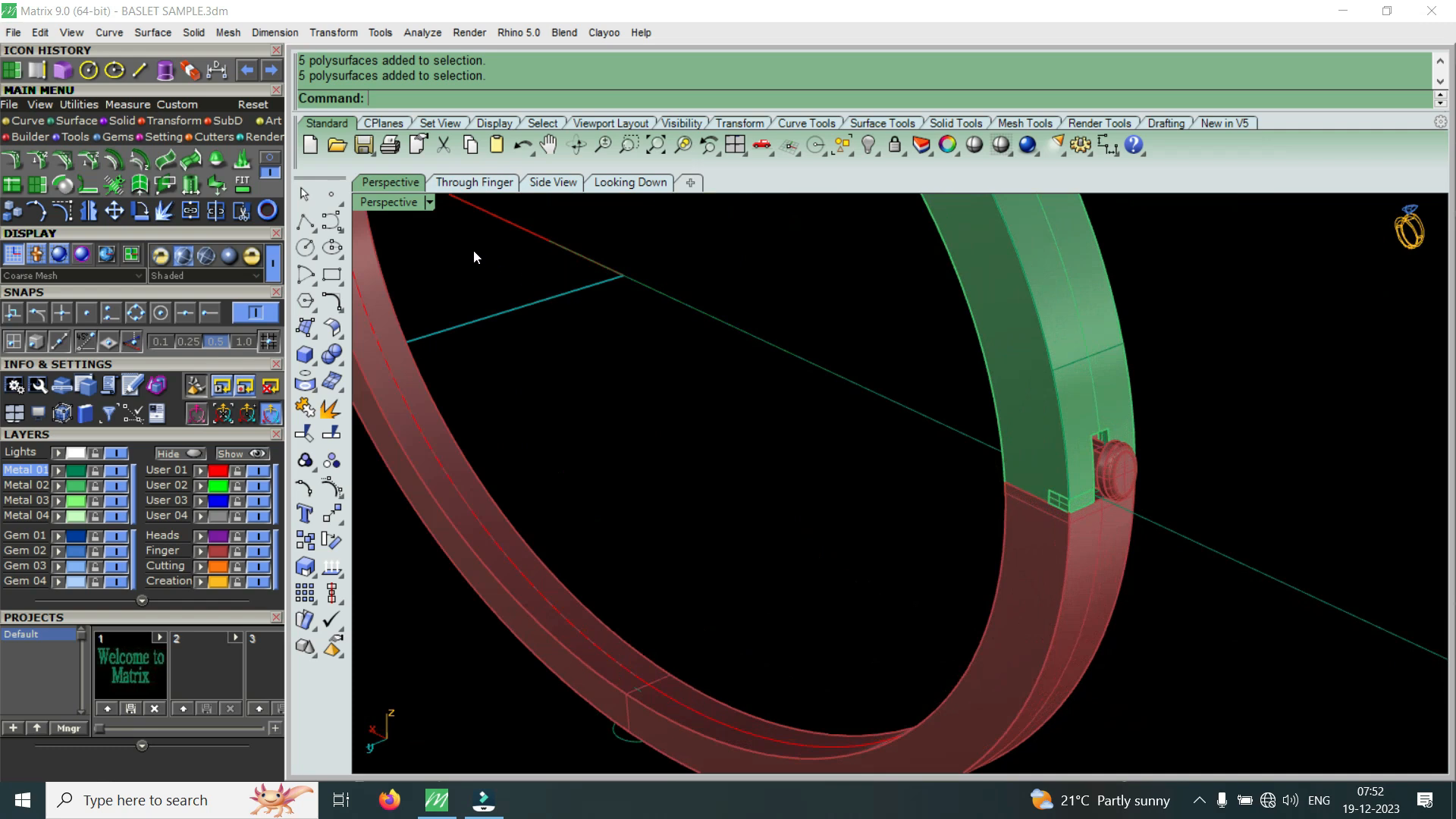
# - Restore the four-viewport layout and draw a 0.8 mm diameter circle beside the band's clasp end in the Looking Down view
pyautogui.doubleClick(386, 202)
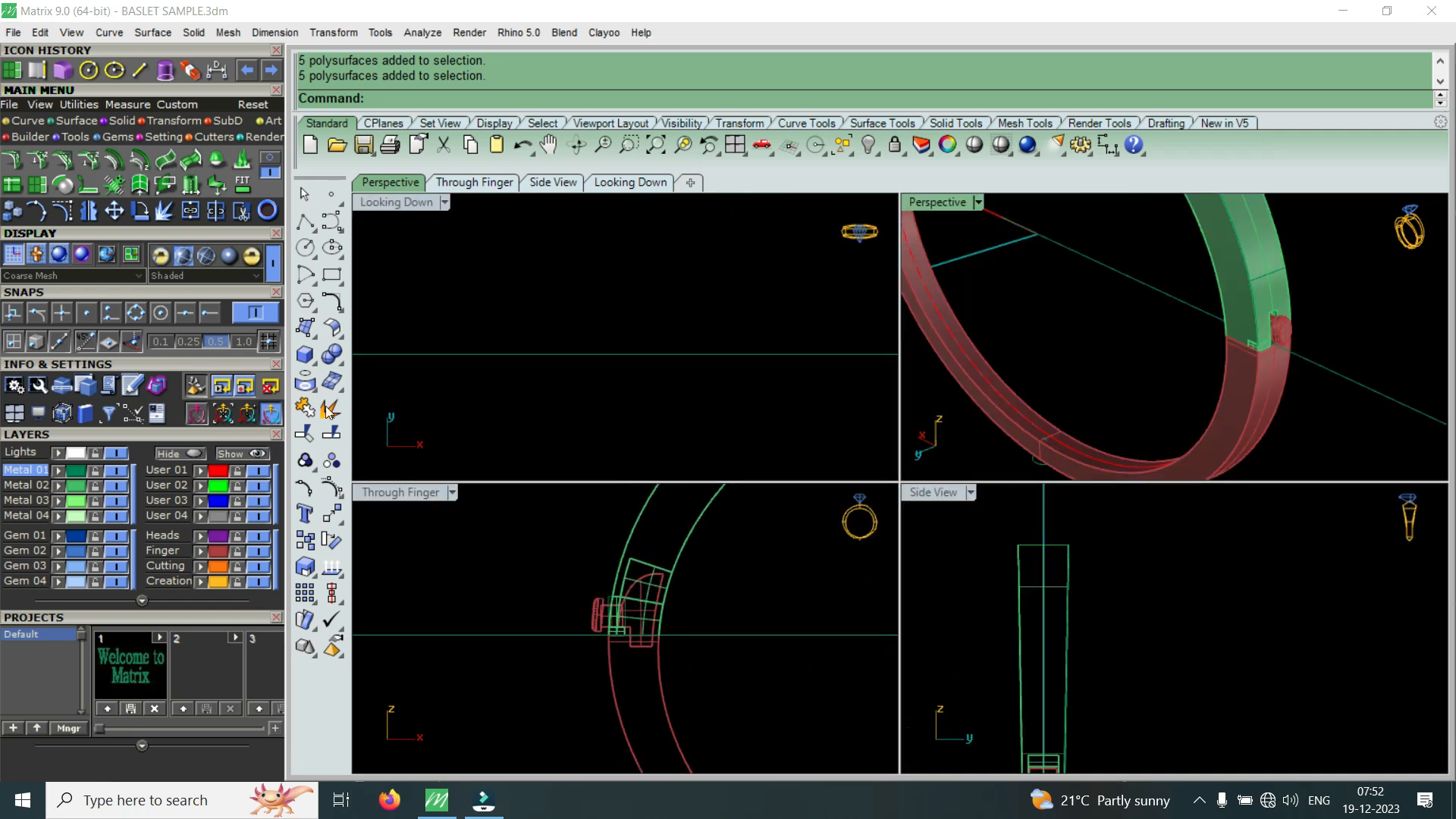
pyautogui.scroll(-3, 629, 290)
pyautogui.scroll(5, 728, 282)
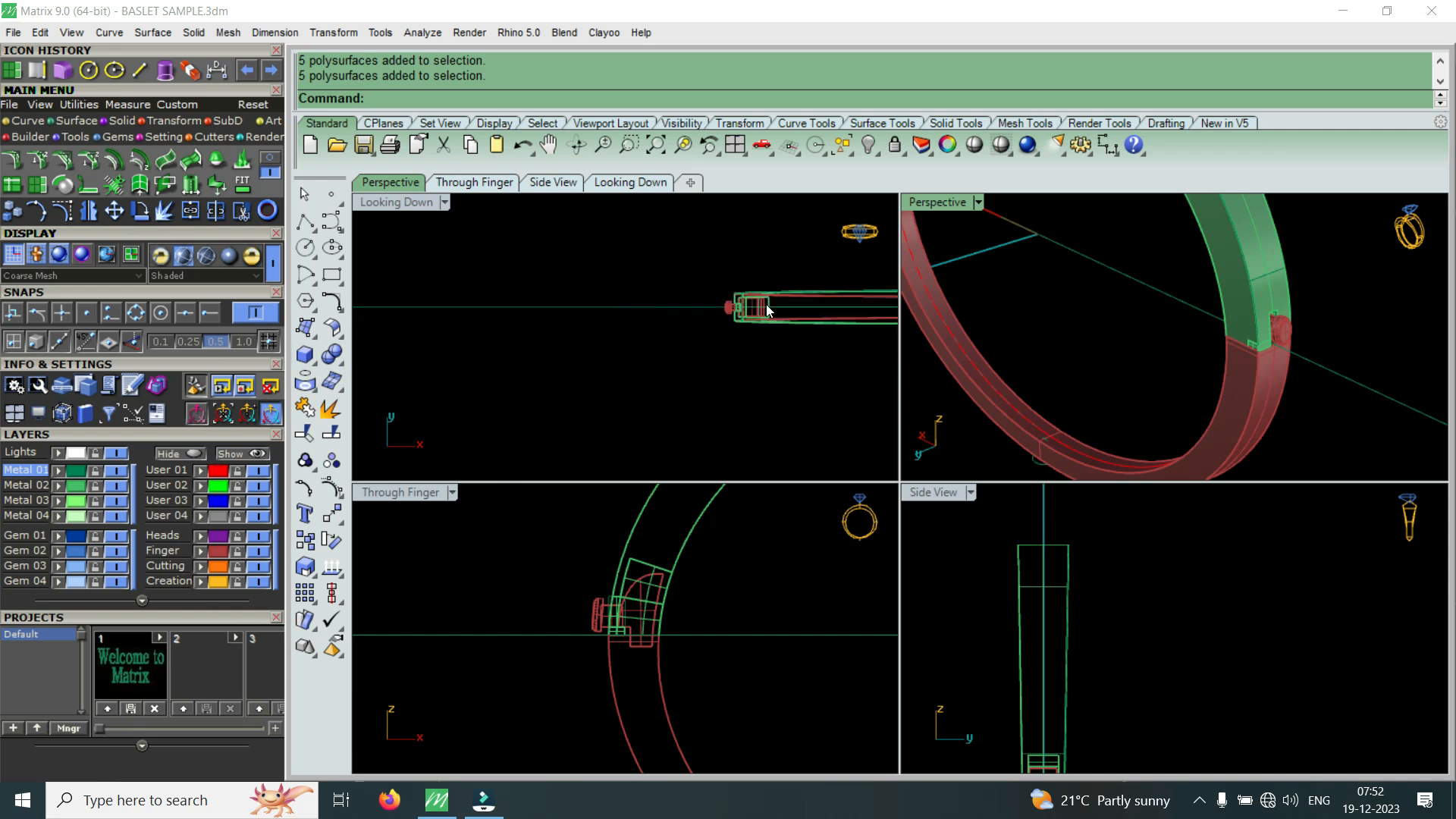
pyautogui.click(89, 72)
pyautogui.scroll(5, 724, 277)
pyautogui.click(741, 274)
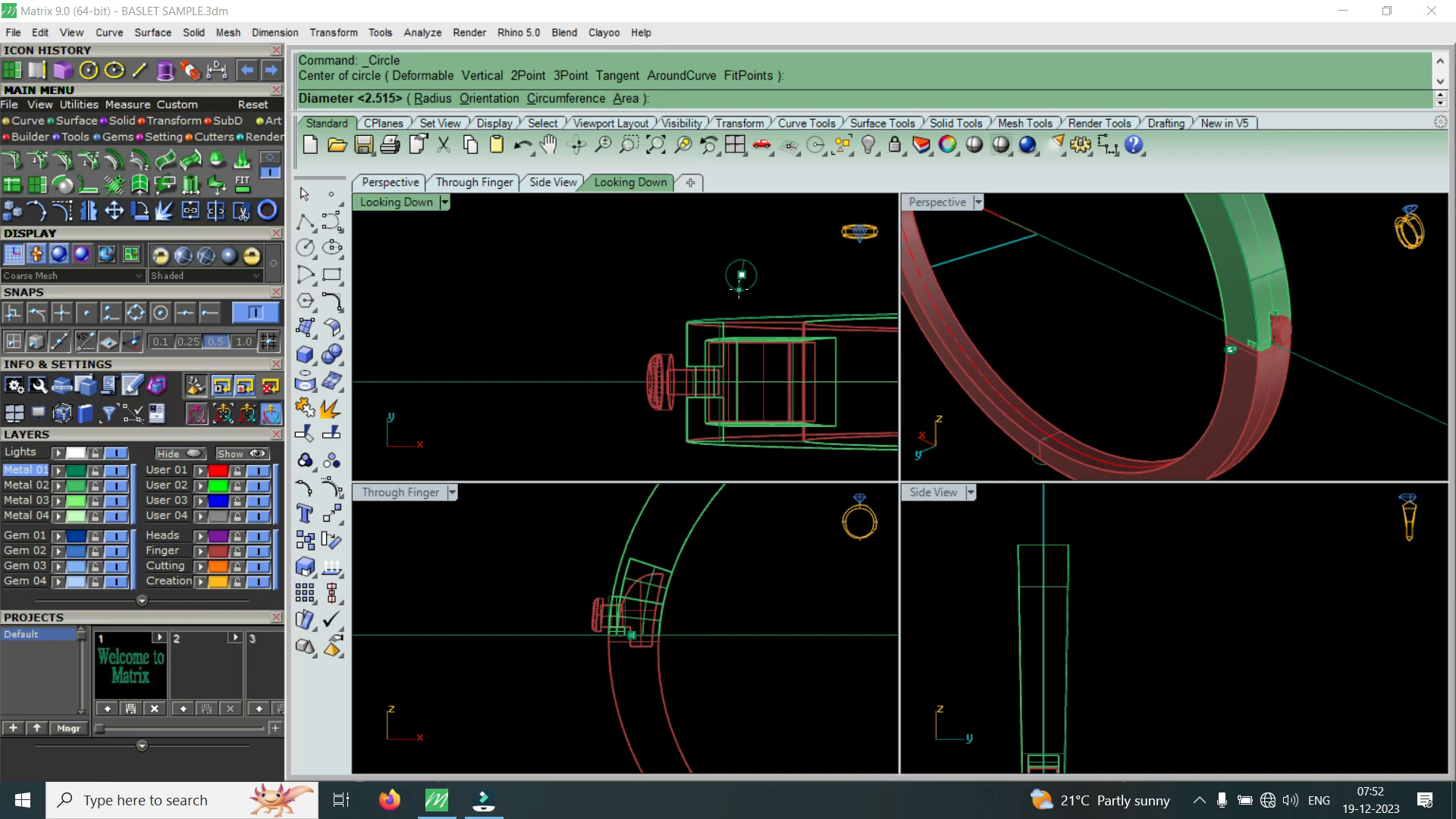
pyautogui.write('.8')
pyautogui.press('Return')
pyautogui.scroll(2, 754, 237)
pyautogui.click(730, 297)
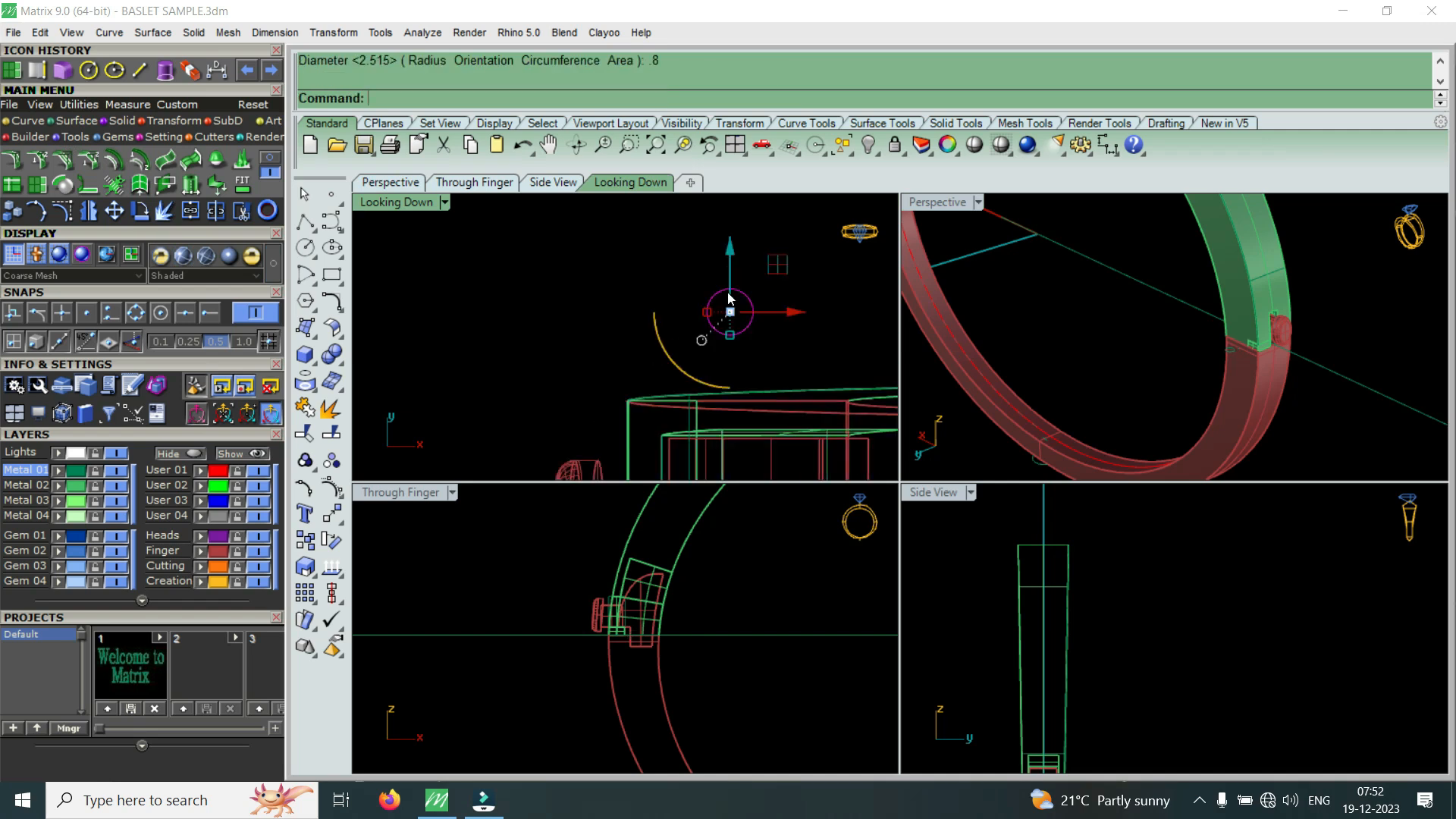
# - Offset the 0.8 mm circle beside the clasp end outward by 0.7 mm
pyautogui.click(29, 123)
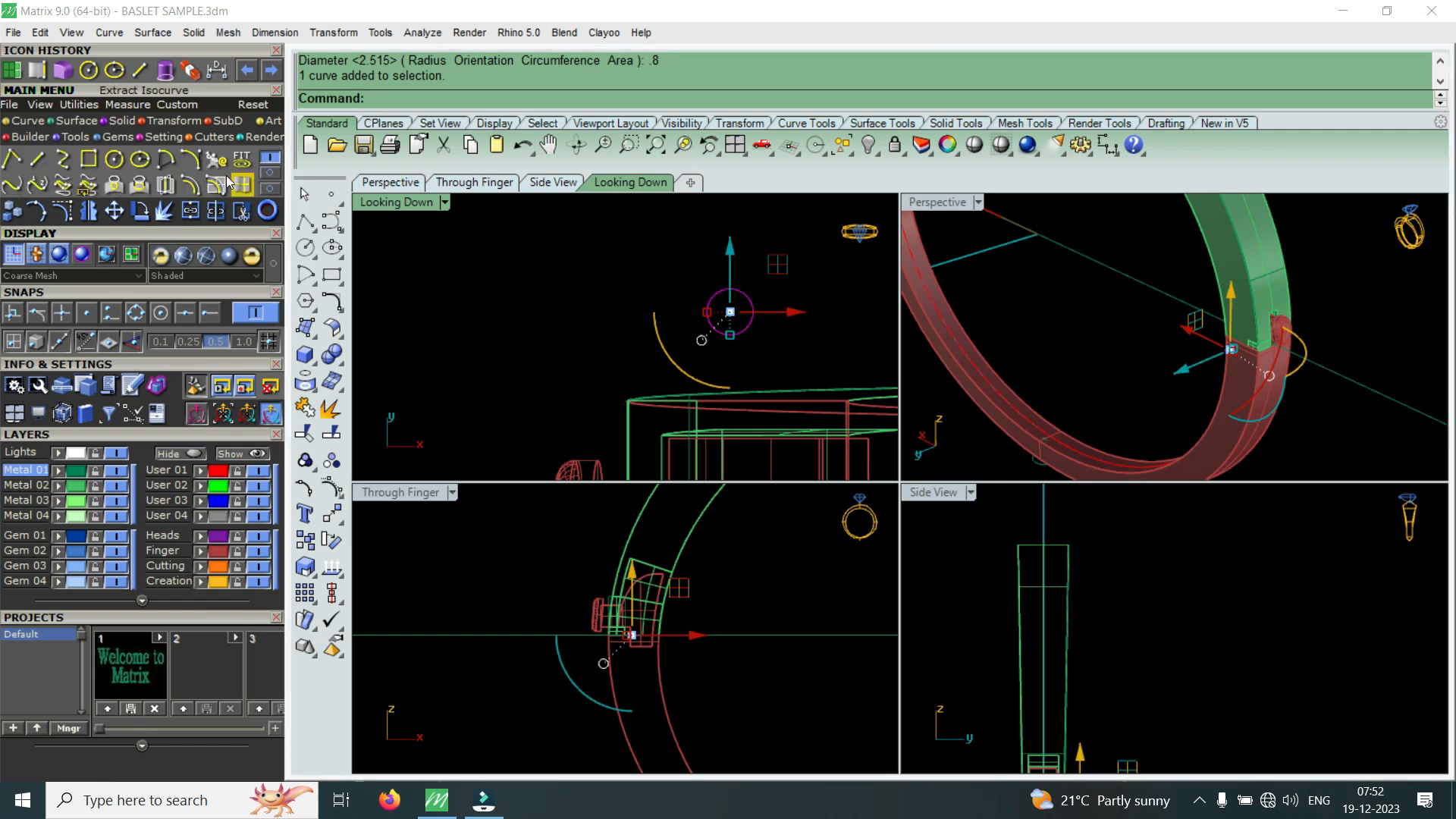
pyautogui.click(191, 185)
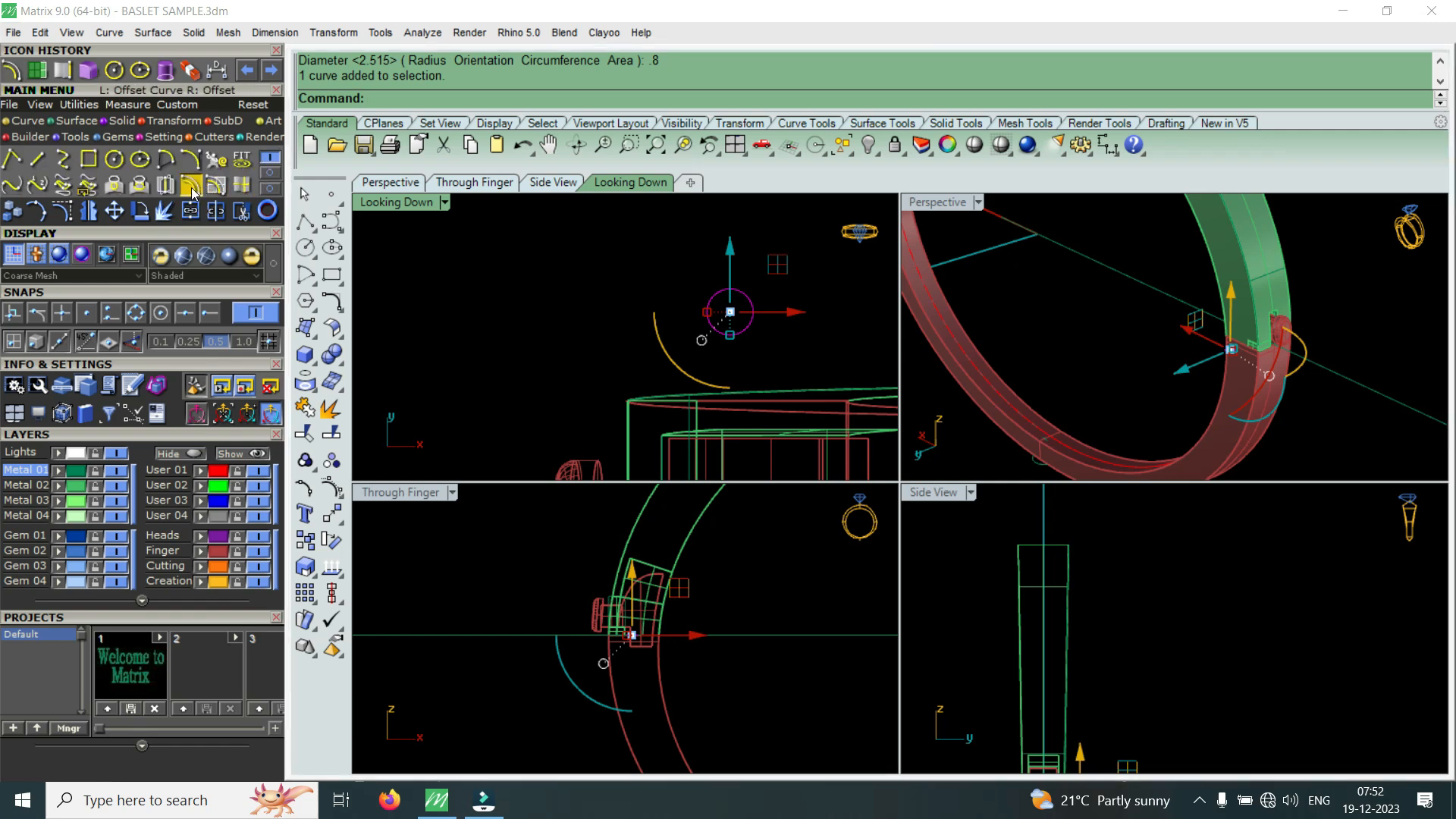
pyautogui.write('.7')
pyautogui.press('Return')
pyautogui.click(588, 243)
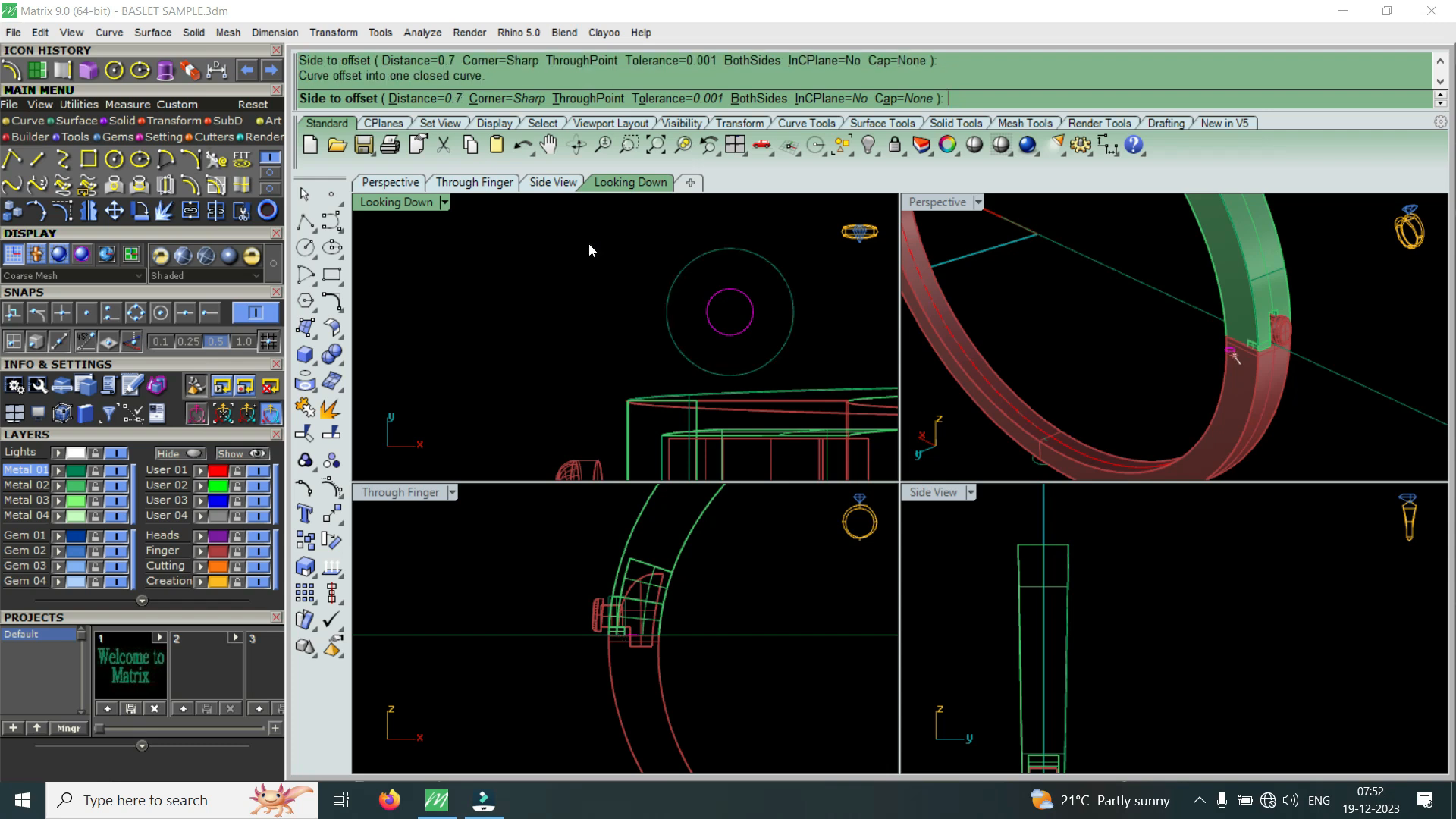
# - Extrude both concentric circles 1 mm to both sides as a solid tube
pyautogui.moveTo(776, 225); pyautogui.dragTo(740, 301)
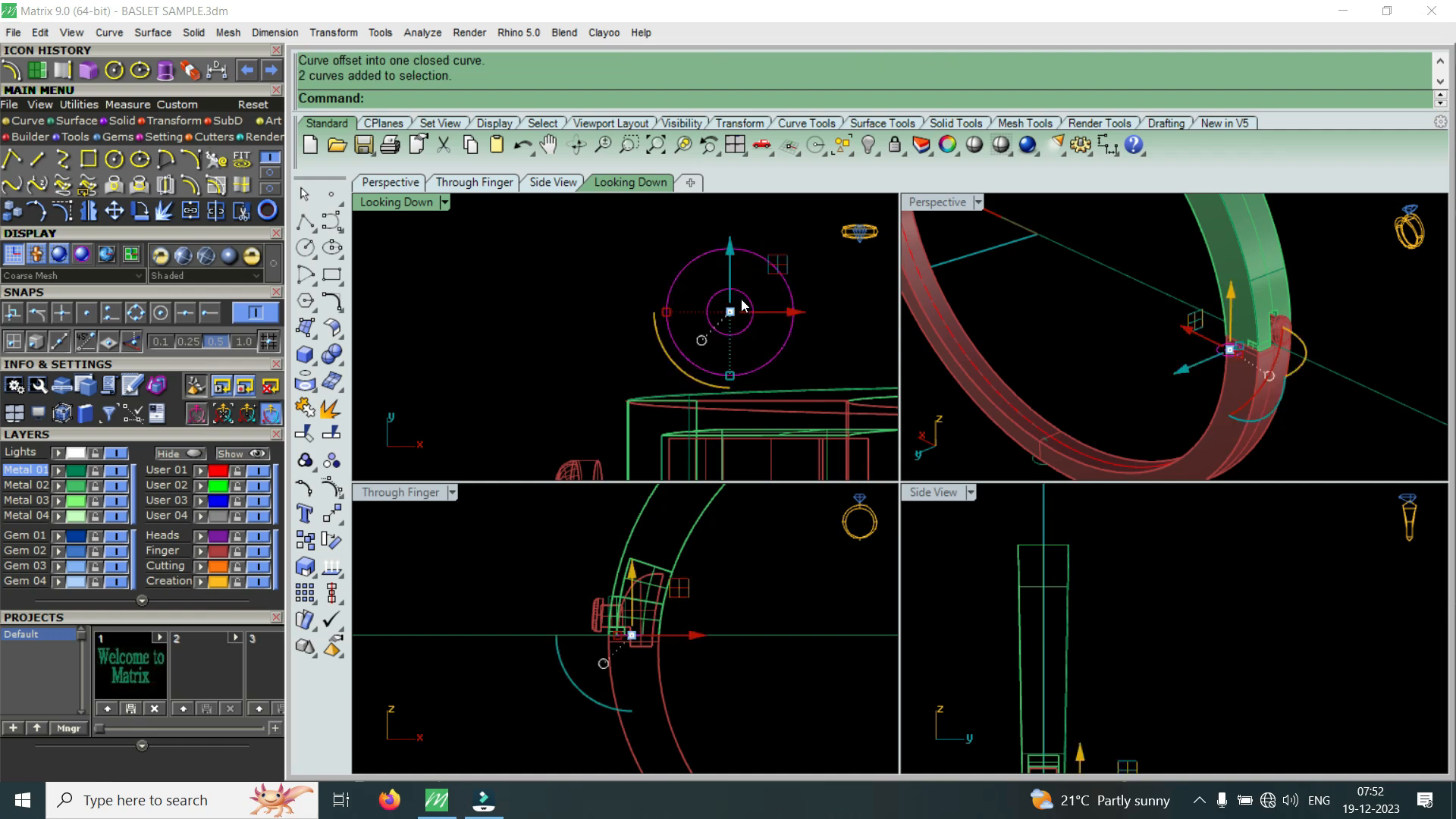
pyautogui.doubleClick(953, 198)
pyautogui.scroll(-3, 1008, 485)
pyautogui.moveTo(1061, 546); pyautogui.dragTo(976, 490, button='right')
pyautogui.scroll(3, 976, 490)
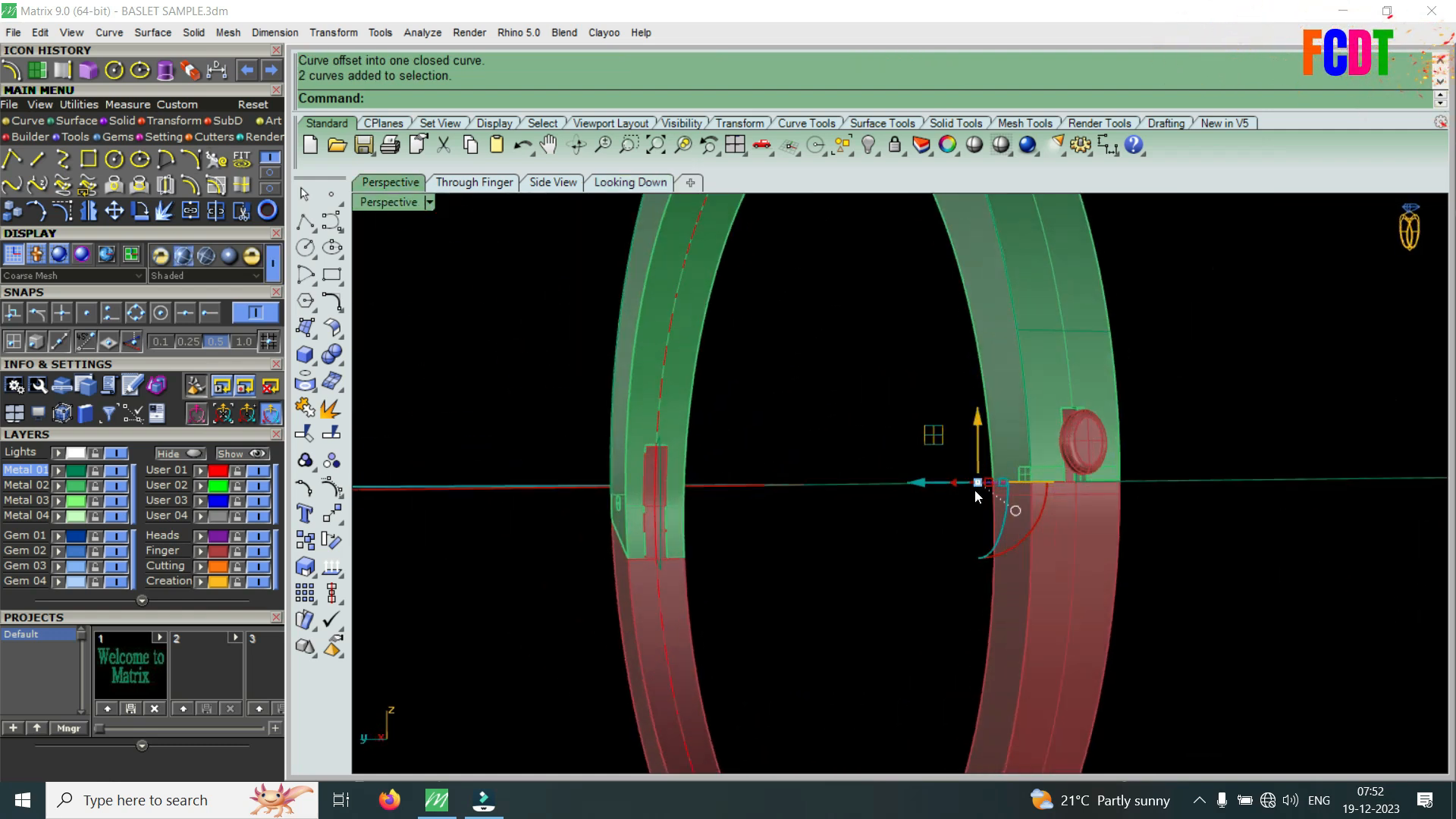
pyautogui.click(170, 76)
pyautogui.scroll(2, 994, 486)
pyautogui.scroll(1, 994, 485)
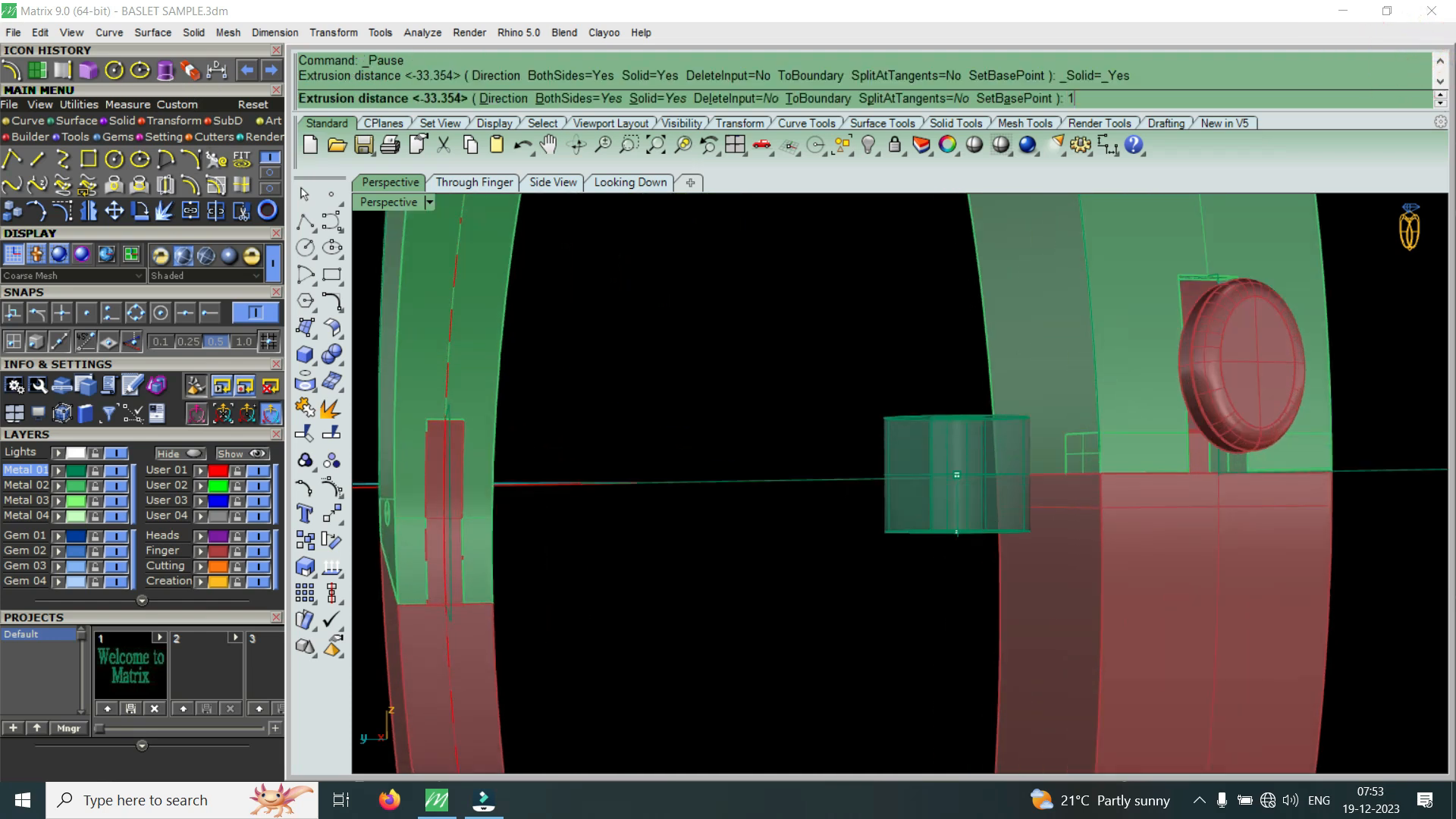
pyautogui.click(991, 528)
# - Rotate the tube so its axis runs across the band's thickness and move it beside the red band, just below the joint
pyautogui.moveTo(1043, 502); pyautogui.dragTo(1222, 494, button='right')
pyautogui.scroll(-6, 968, 450)
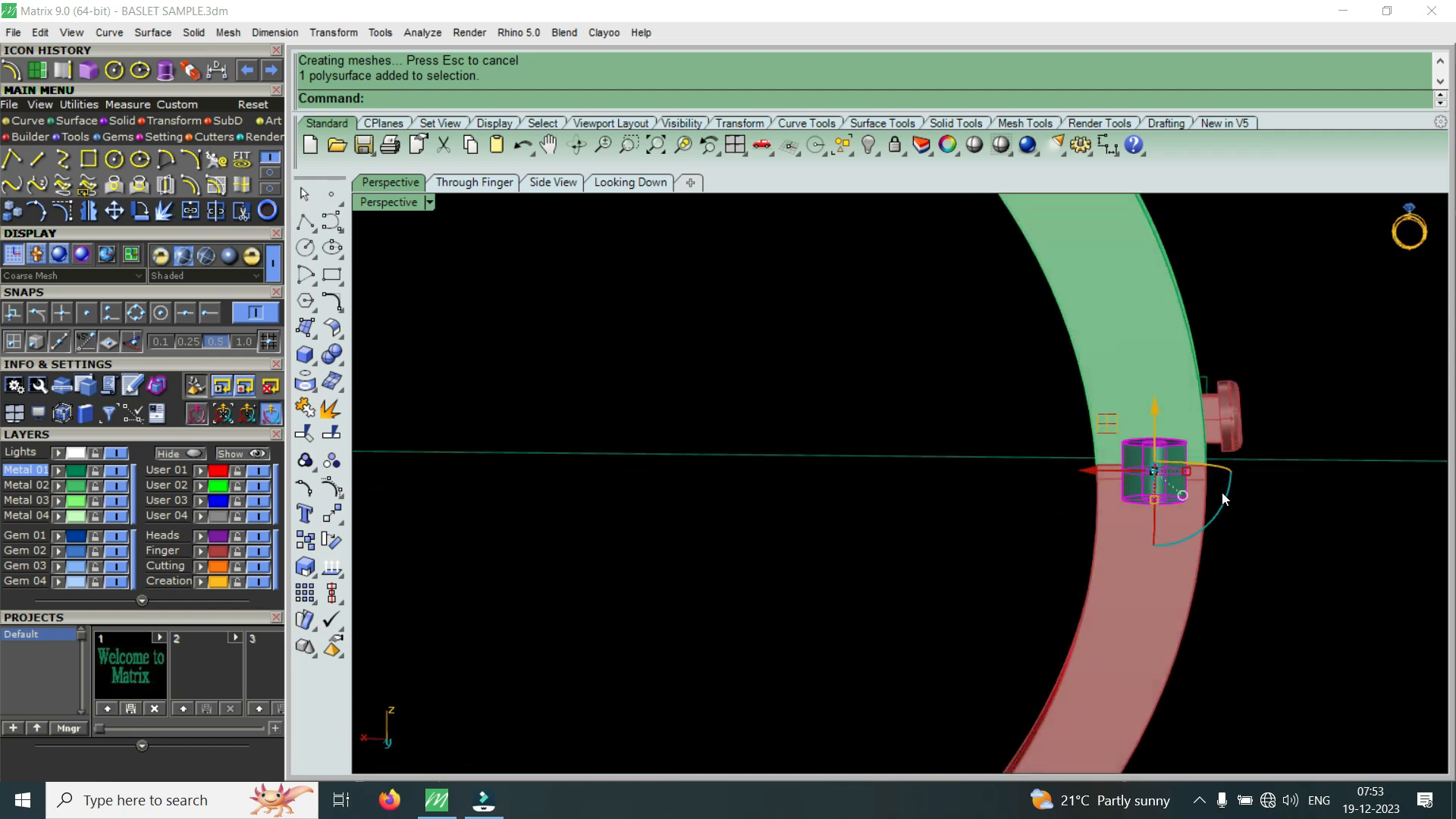
pyautogui.moveTo(1182, 525); pyautogui.dragTo(1049, 534)
pyautogui.moveTo(1172, 454); pyautogui.dragTo(912, 526, button='right')
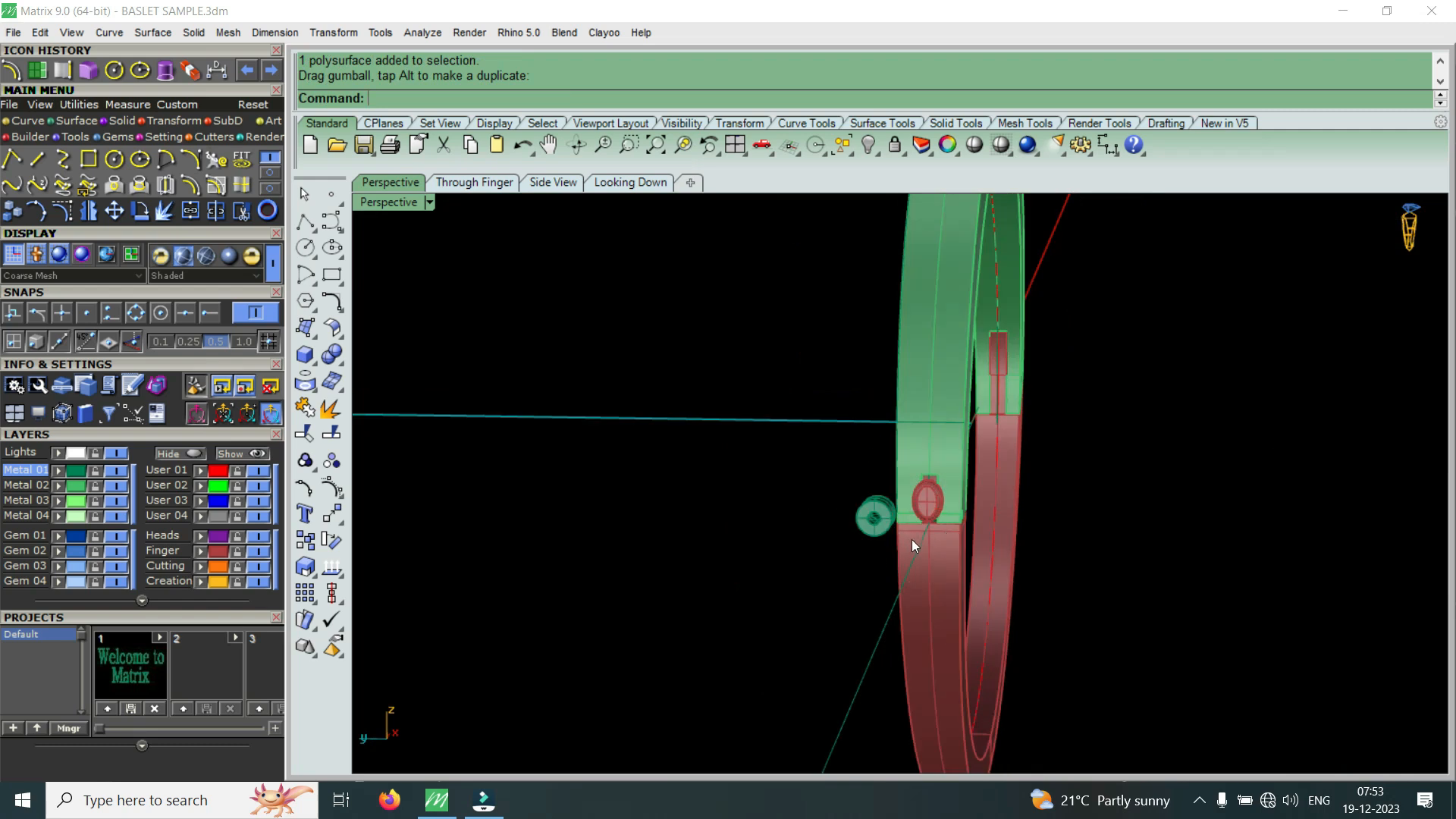
pyautogui.scroll(5, 916, 534)
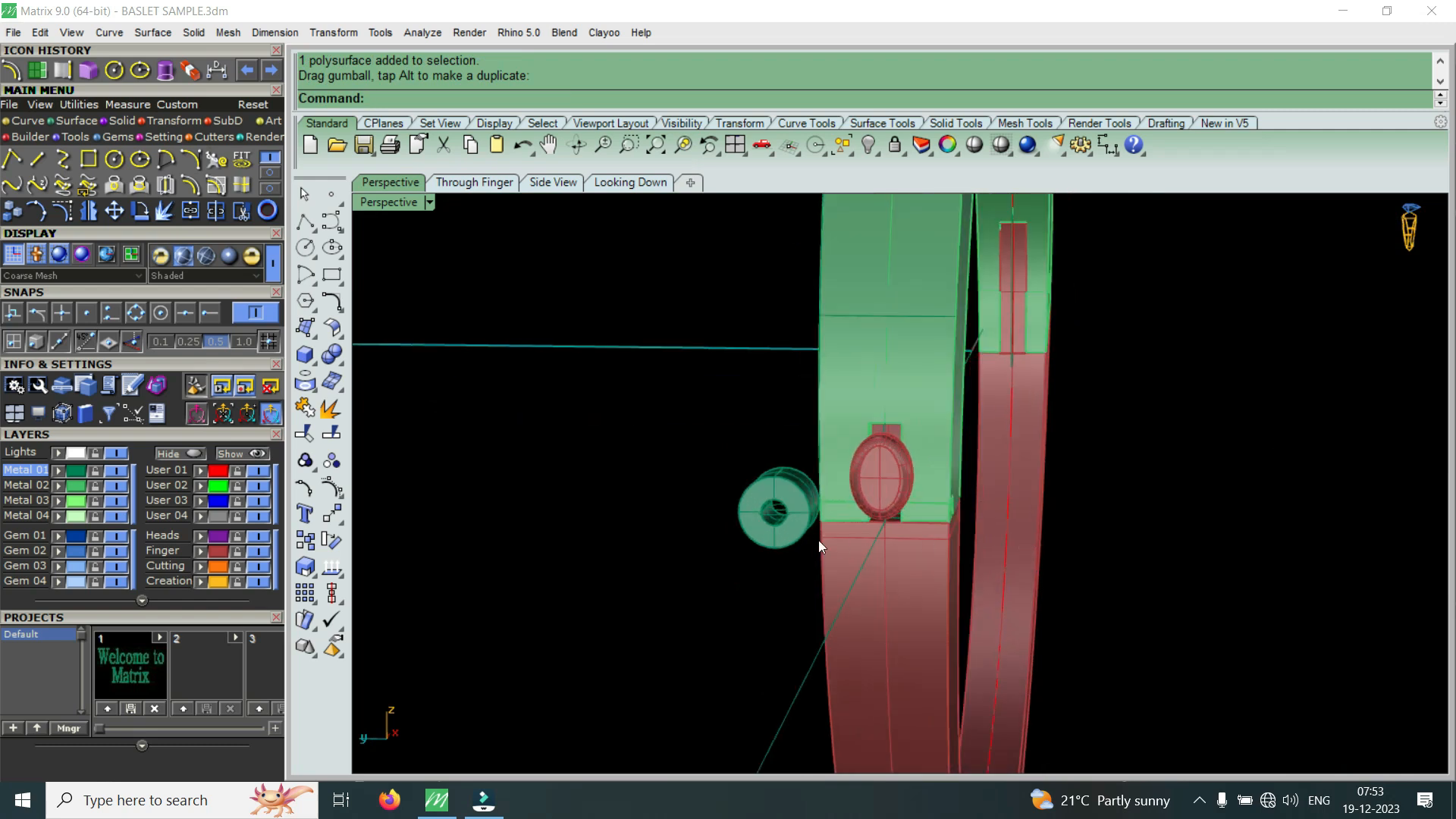
pyautogui.moveTo(931, 533); pyautogui.dragTo(1164, 556, button='right')
pyautogui.click(1217, 390)
pyautogui.moveTo(1182, 440); pyautogui.dragTo(1185, 486)
pyautogui.moveTo(1158, 623); pyautogui.dragTo(1156, 630)
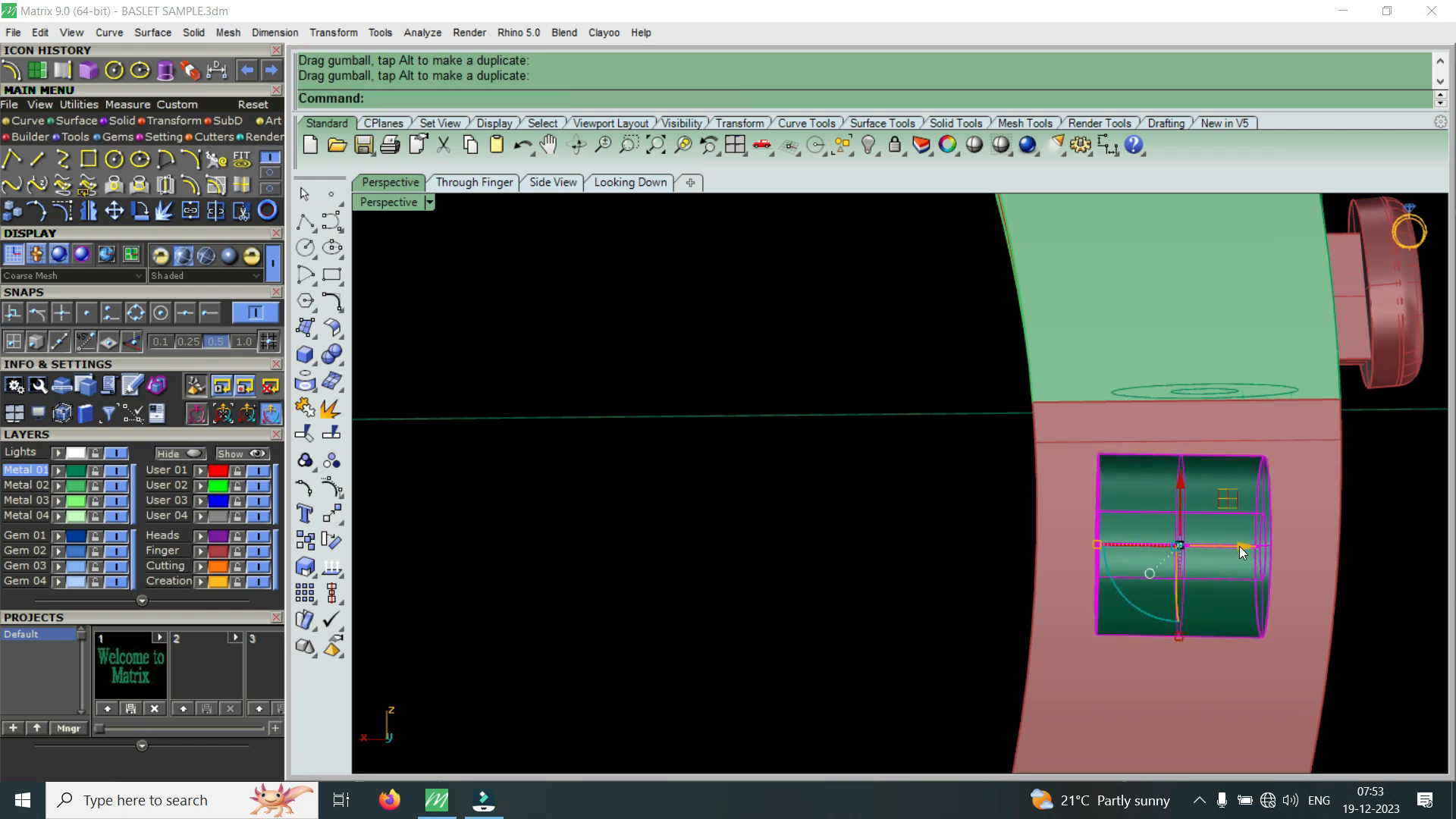
# - Place one bead at scale 1 on the side face of the green band, above the joint
pyautogui.moveTo(1244, 546); pyautogui.dragTo(1112, 367, button='right')
pyautogui.click(1113, 365)
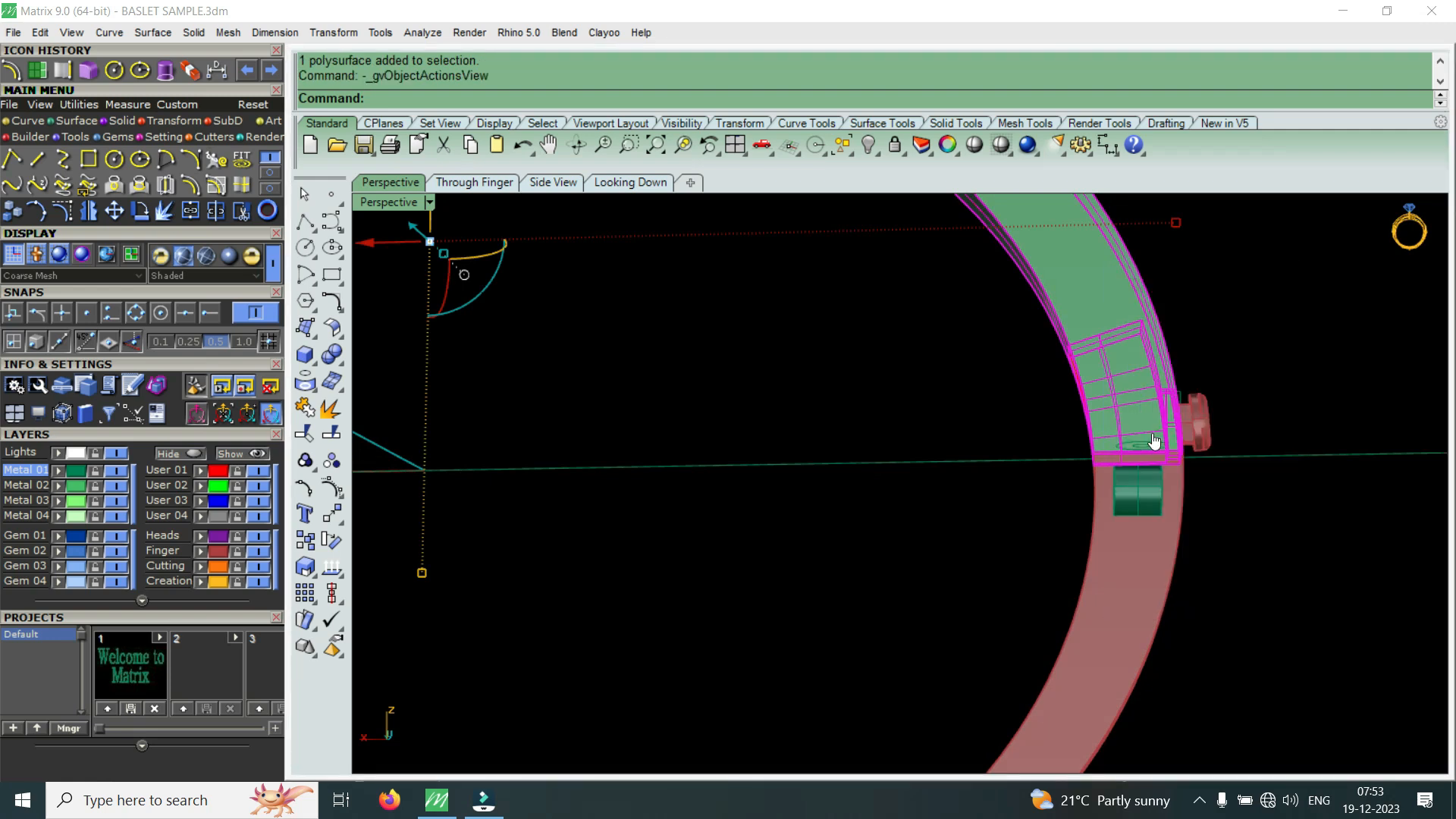
pyautogui.scroll(3, 1112, 329)
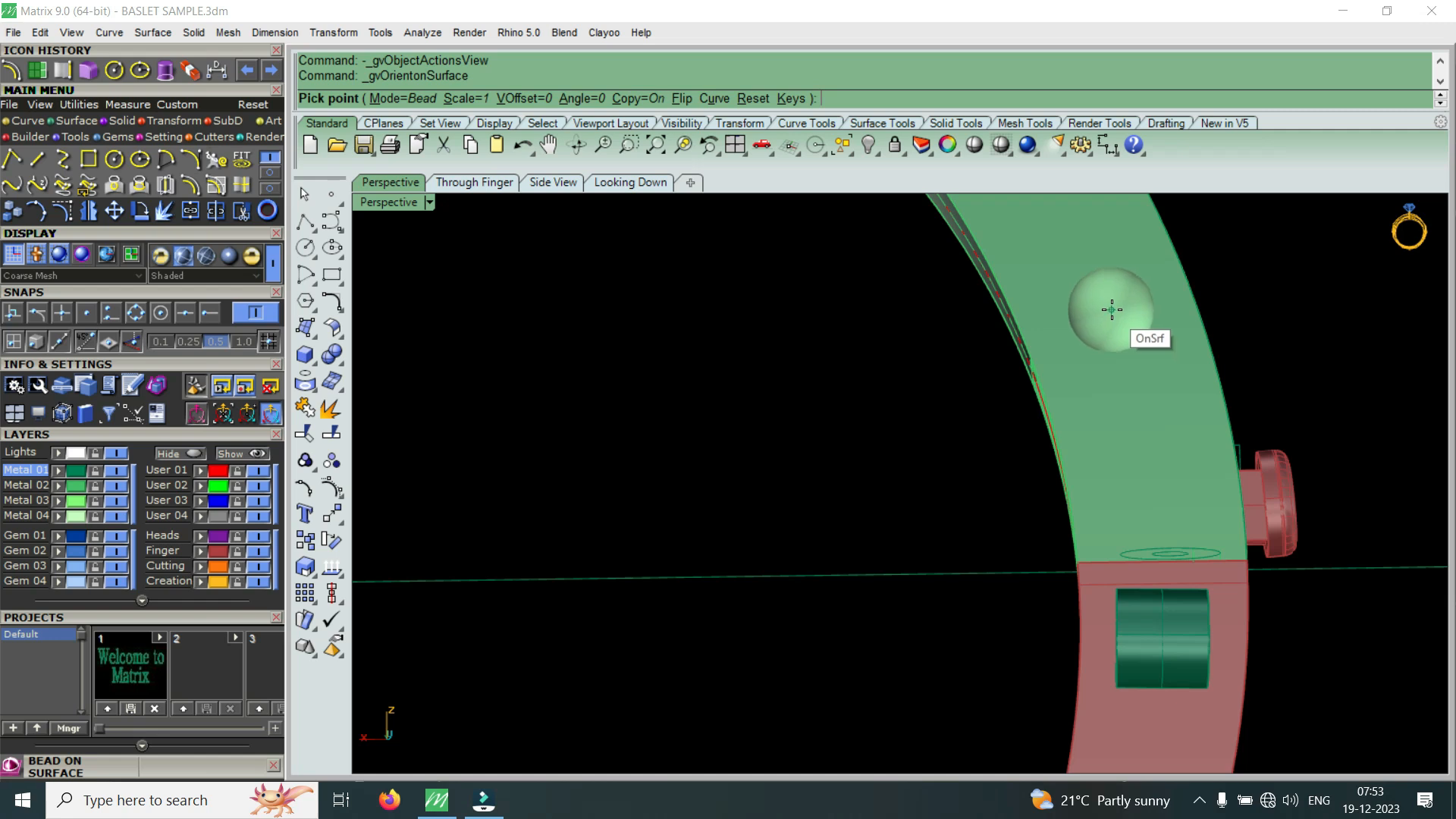
pyautogui.scroll(-2, 1113, 311)
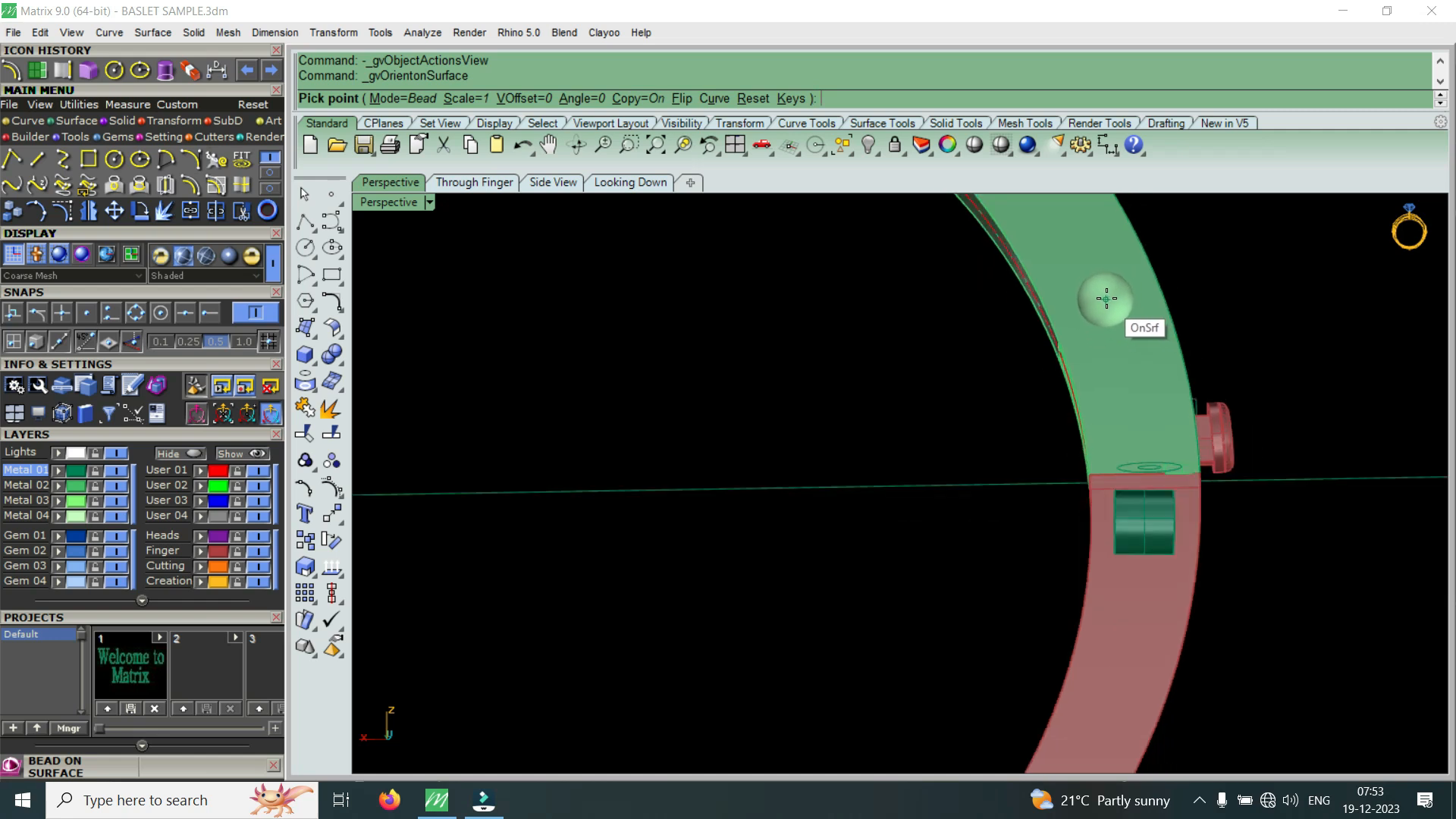
pyautogui.click(1104, 296)
pyautogui.rightClick(1110, 302)
# - Move the bead outward, clear of the green band's side face
pyautogui.moveTo(1110, 303); pyautogui.dragTo(998, 452, button='right')
pyautogui.scroll(6, 998, 453)
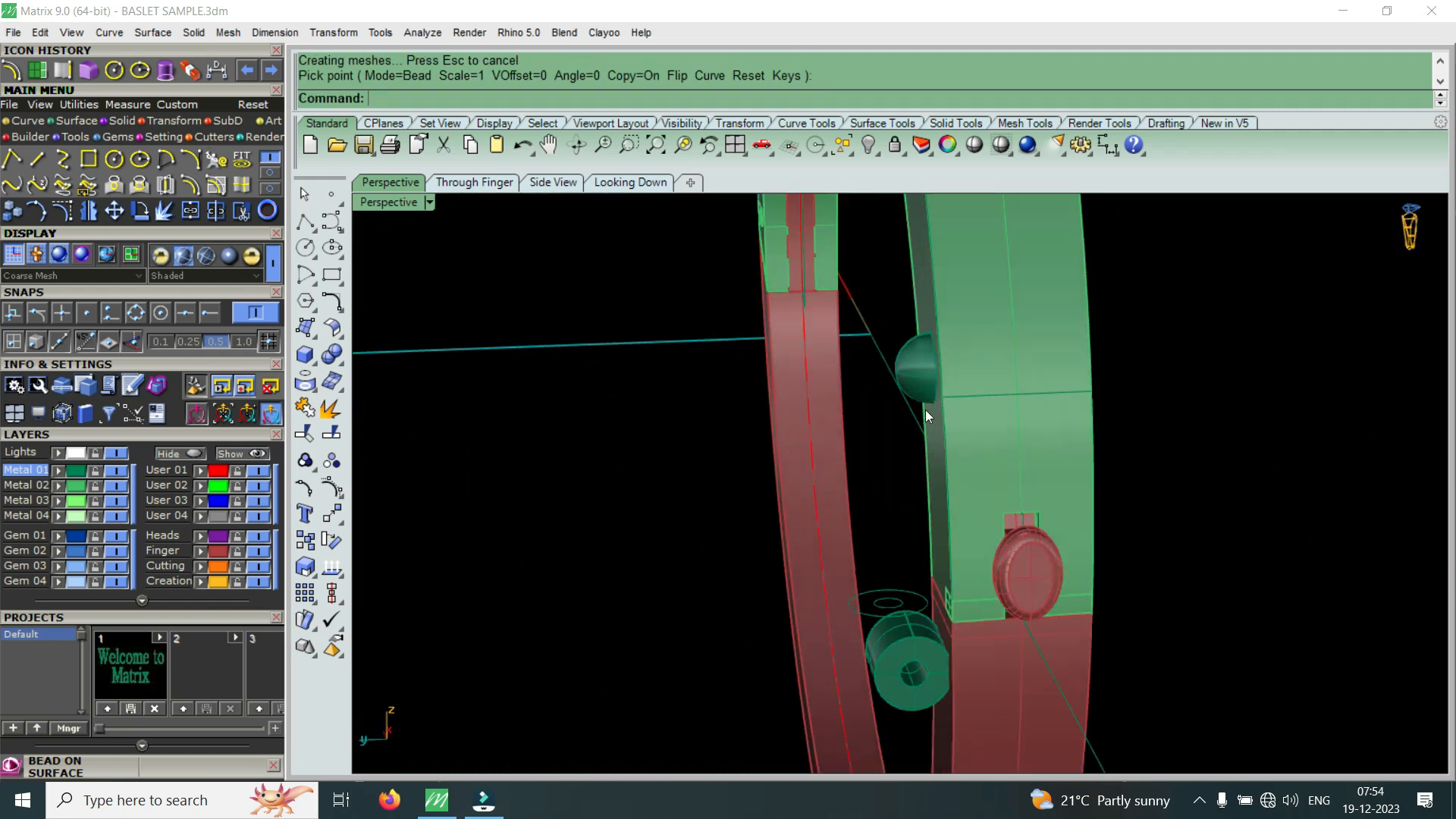
pyautogui.click(925, 370)
pyautogui.scroll(2, 945, 374)
pyautogui.moveTo(848, 367); pyautogui.dragTo(785, 397)
pyautogui.scroll(-4, 862, 434)
pyautogui.moveTo(861, 434); pyautogui.dragTo(1108, 380, button='right')
pyautogui.scroll(-3, 1163, 375)
pyautogui.scroll(3, 1213, 417)
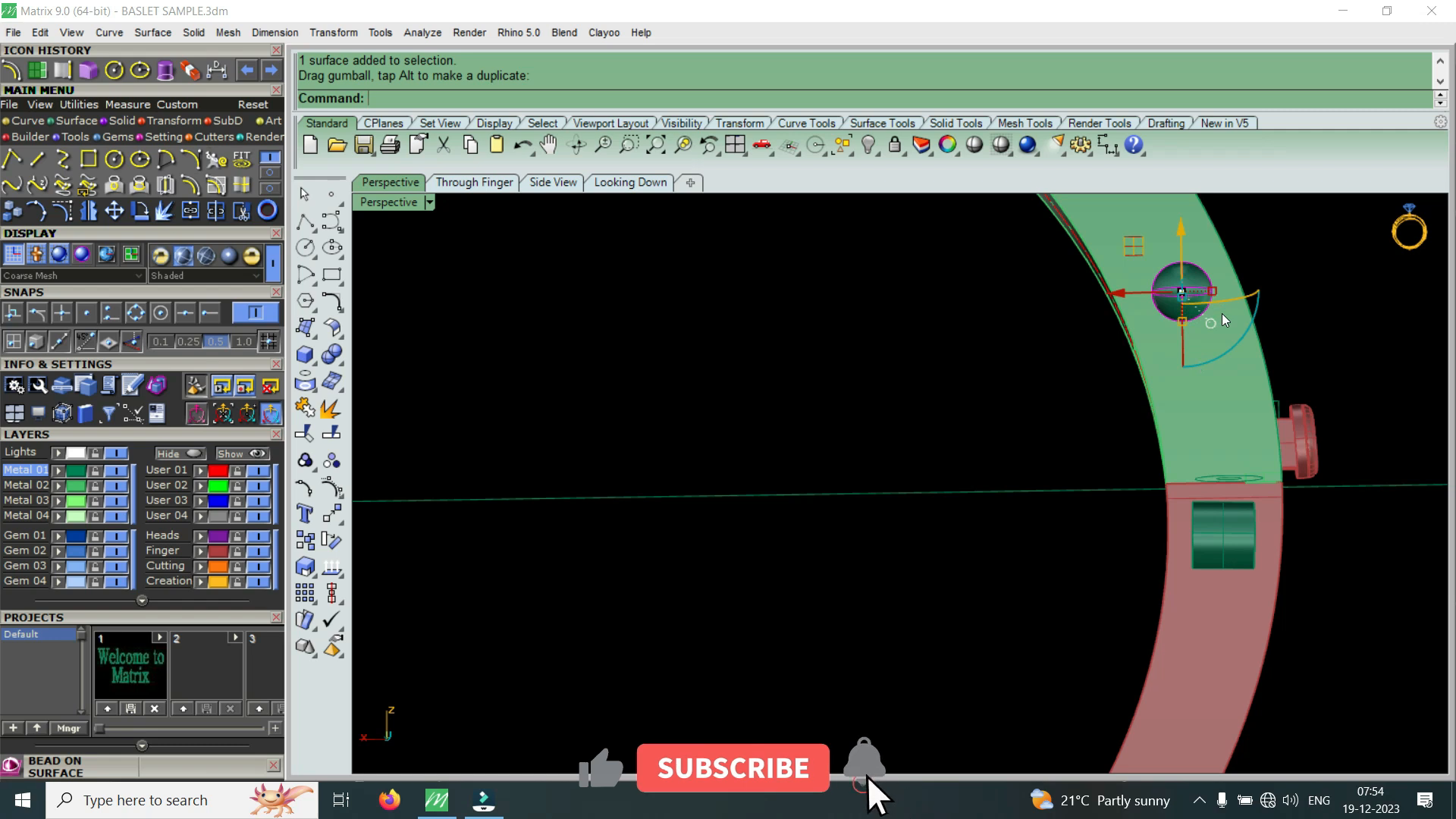
# - Examine the positions of the tube and bead beside the joint from the side, front and an oblique angle
pyautogui.moveTo(1162, 485); pyautogui.dragTo(1098, 512, button='right')
pyautogui.click(1098, 512)
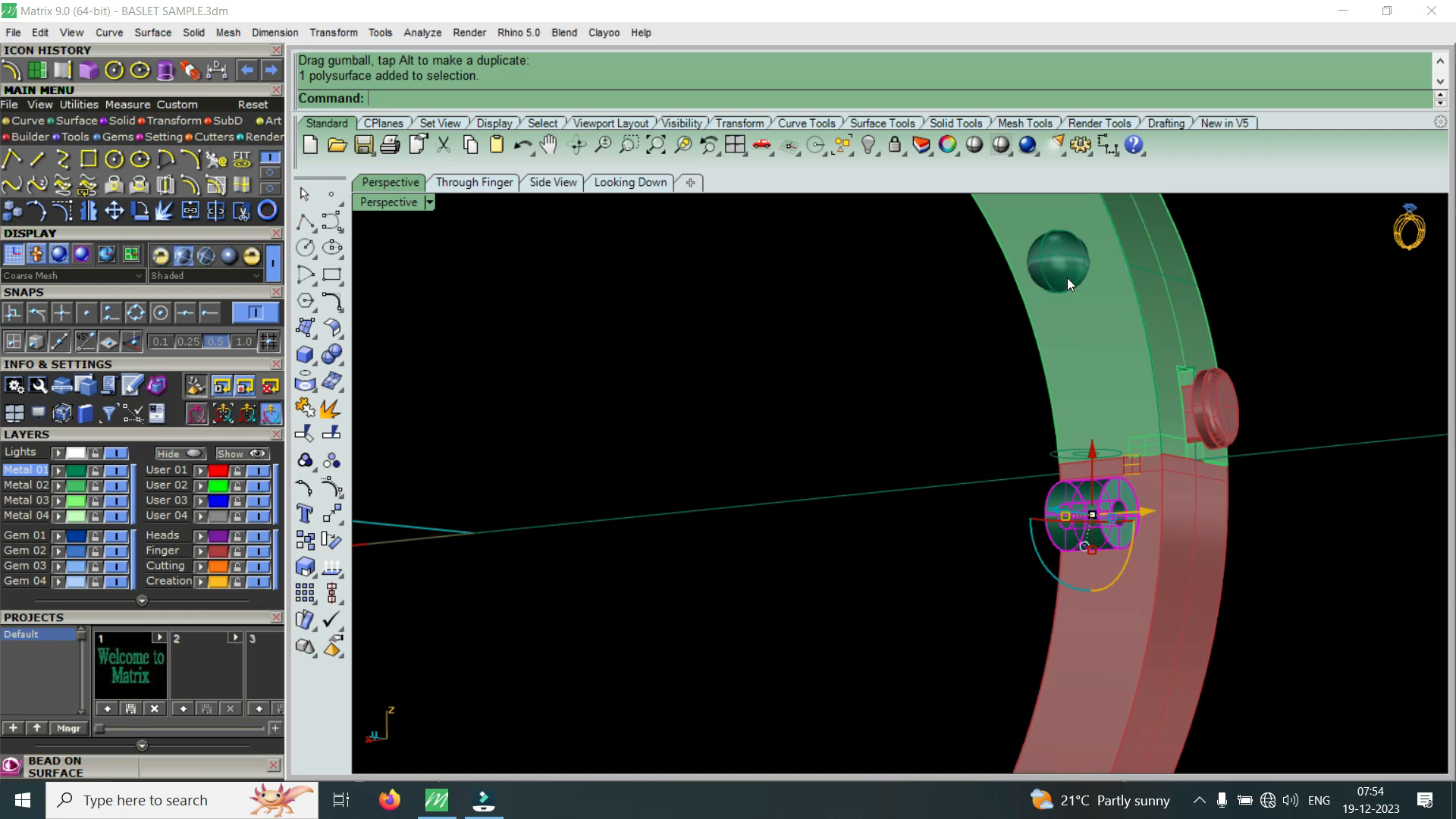
pyautogui.scroll(-5, 1067, 277)
pyautogui.moveTo(1100, 318); pyautogui.dragTo(1171, 340, button='right')
pyautogui.scroll(8, 1171, 340)
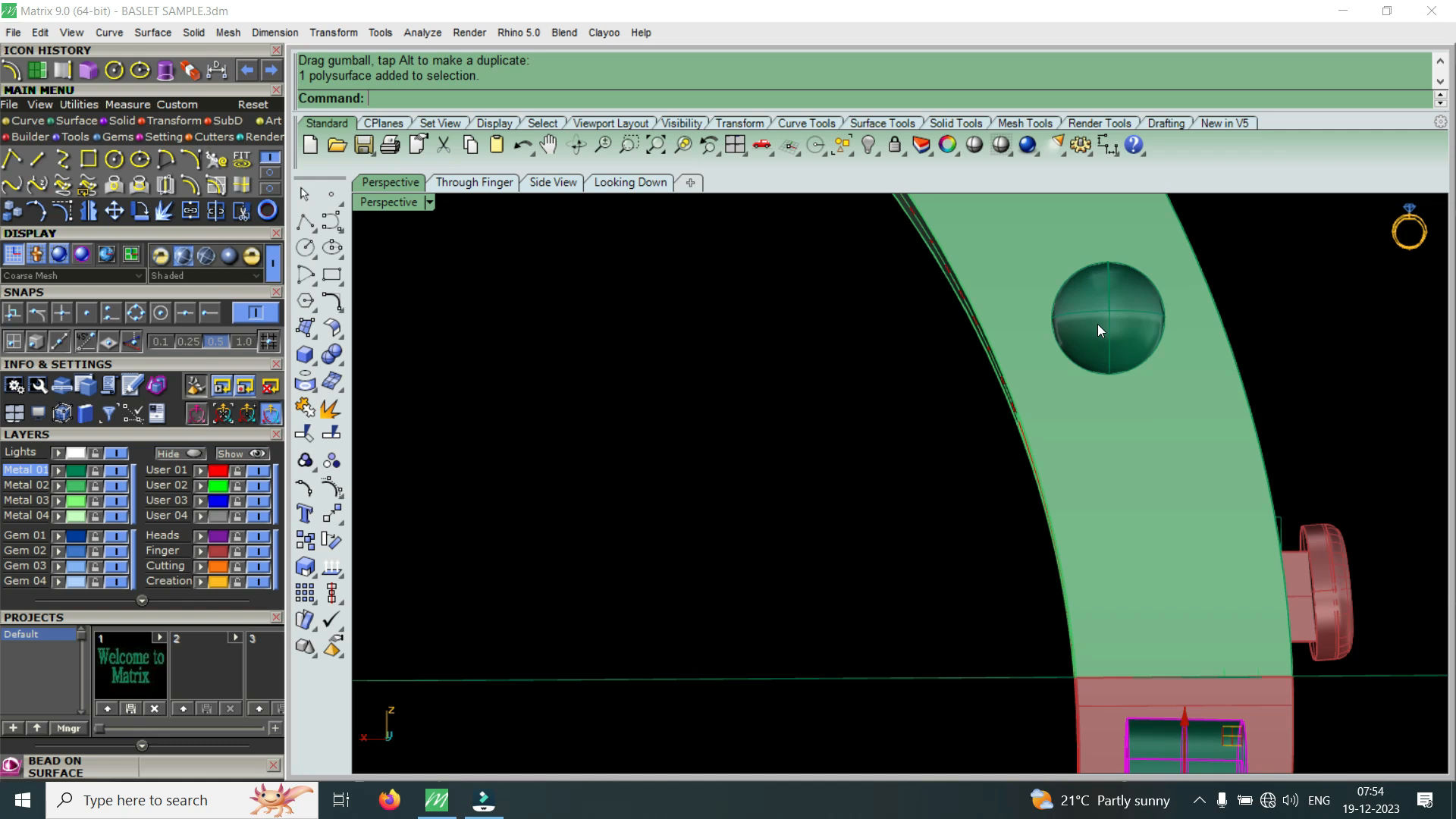
pyautogui.scroll(-3, 1092, 402)
pyautogui.moveTo(1106, 431); pyautogui.dragTo(808, 399, button='right')
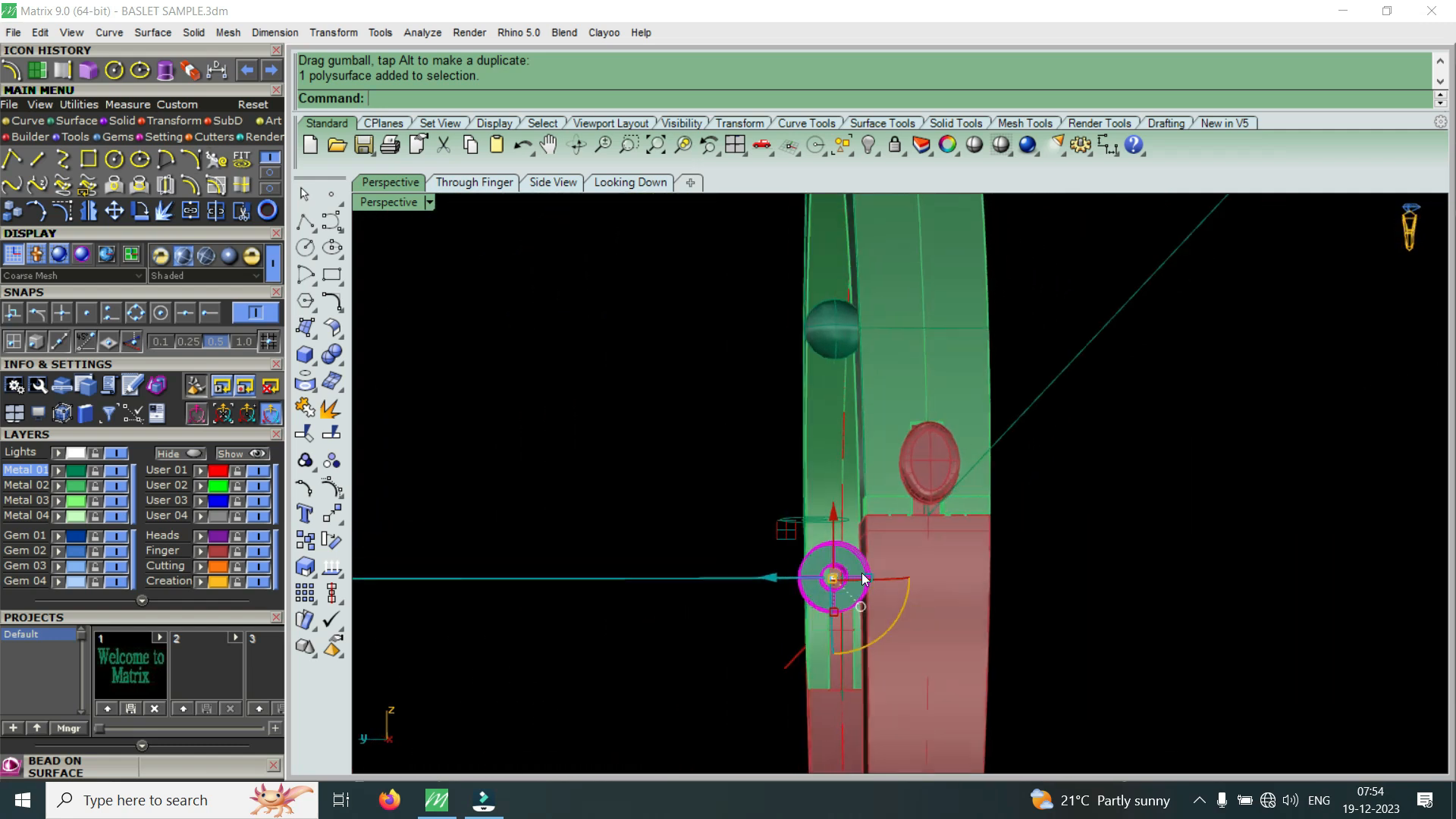
pyautogui.moveTo(980, 512); pyautogui.dragTo(812, 563, button='right')
pyautogui.moveTo(690, 490); pyautogui.dragTo(1095, 409, button='right')
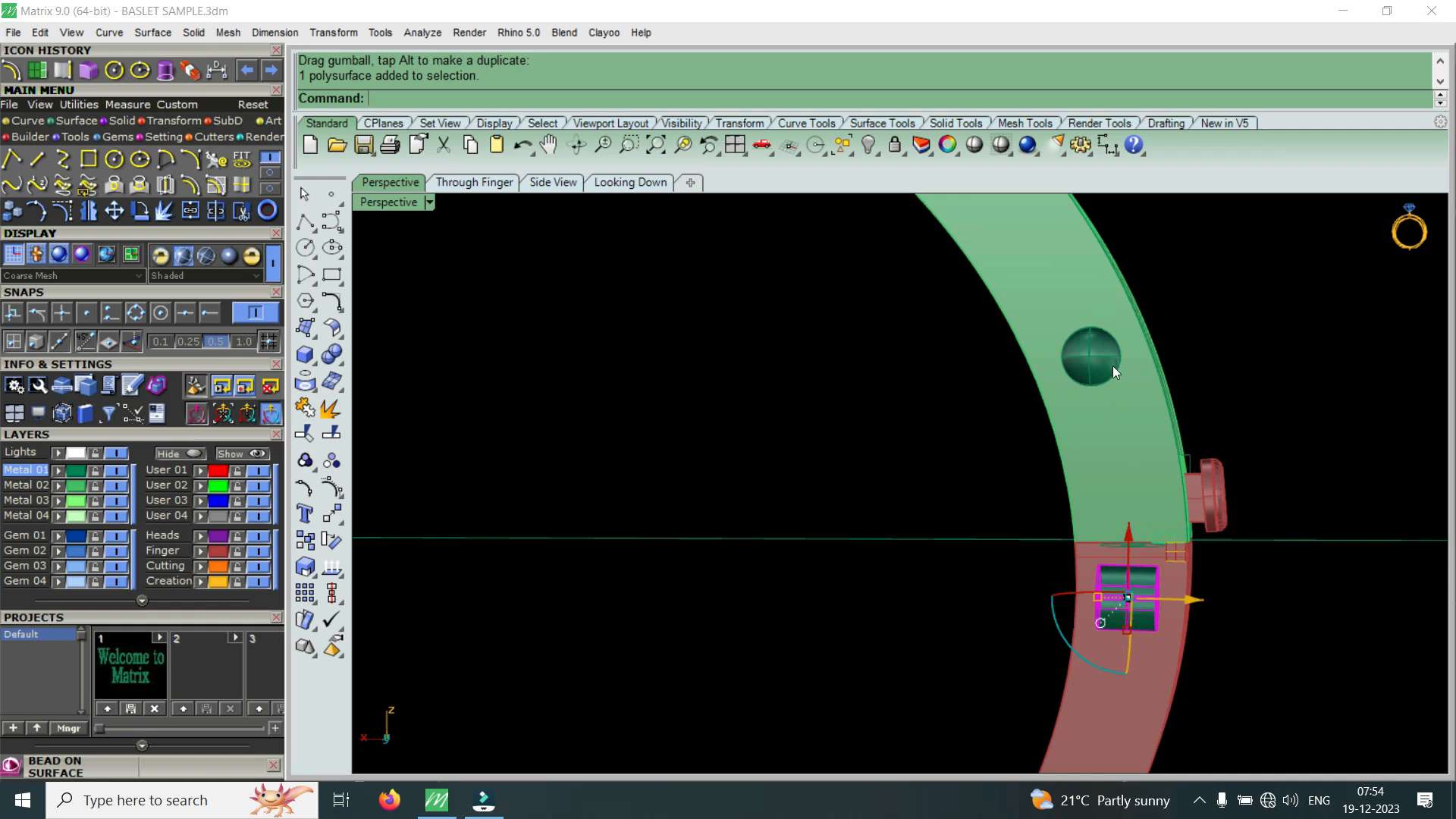
pyautogui.scroll(-5, 1145, 406)
pyautogui.moveTo(1148, 406); pyautogui.dragTo(1109, 393, button='right')
pyautogui.scroll(5, 1047, 496)
pyautogui.scroll(-5, 889, 545)
pyautogui.scroll(5, 664, 520)
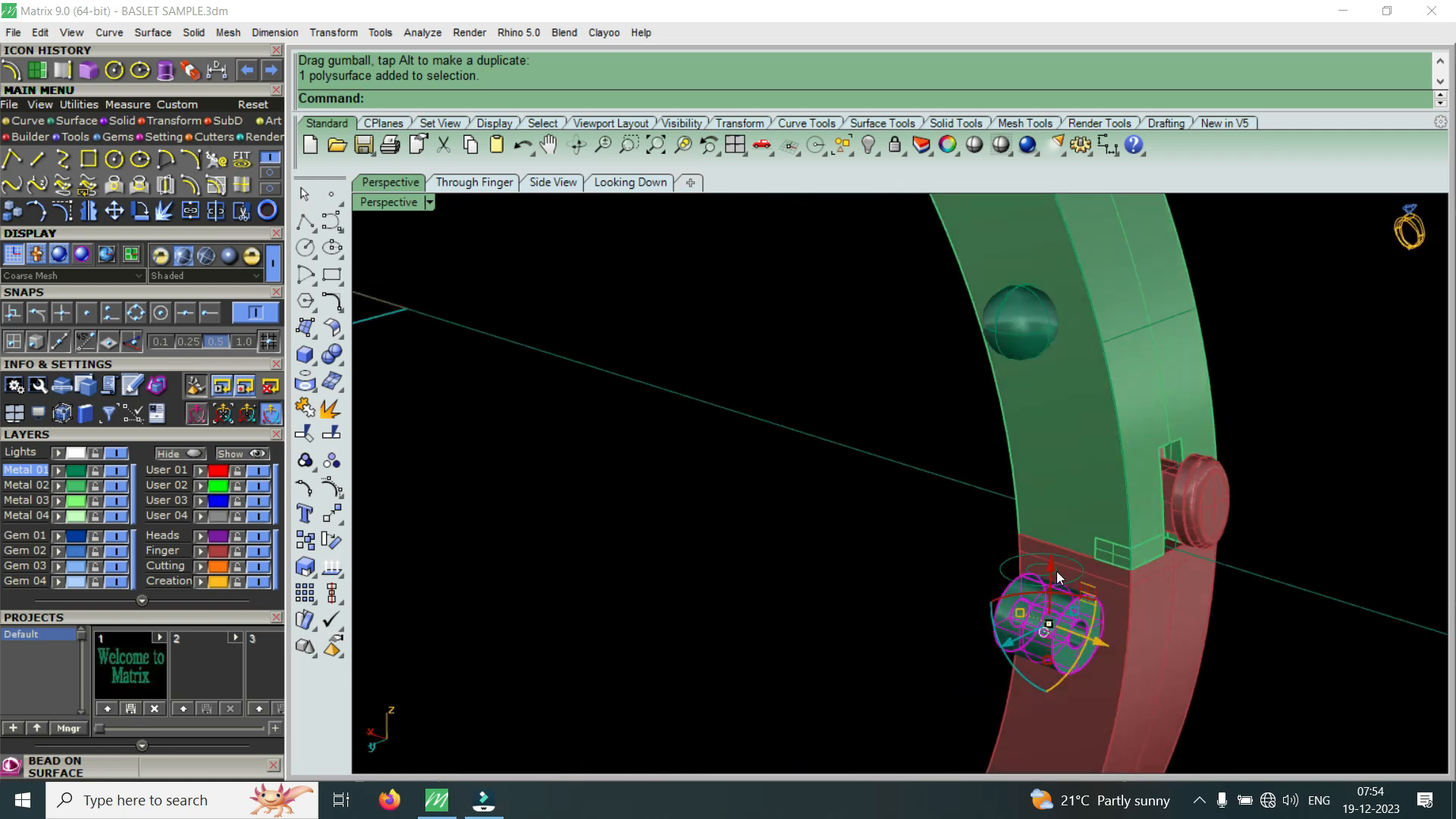
pyautogui.scroll(-3, 1018, 383)
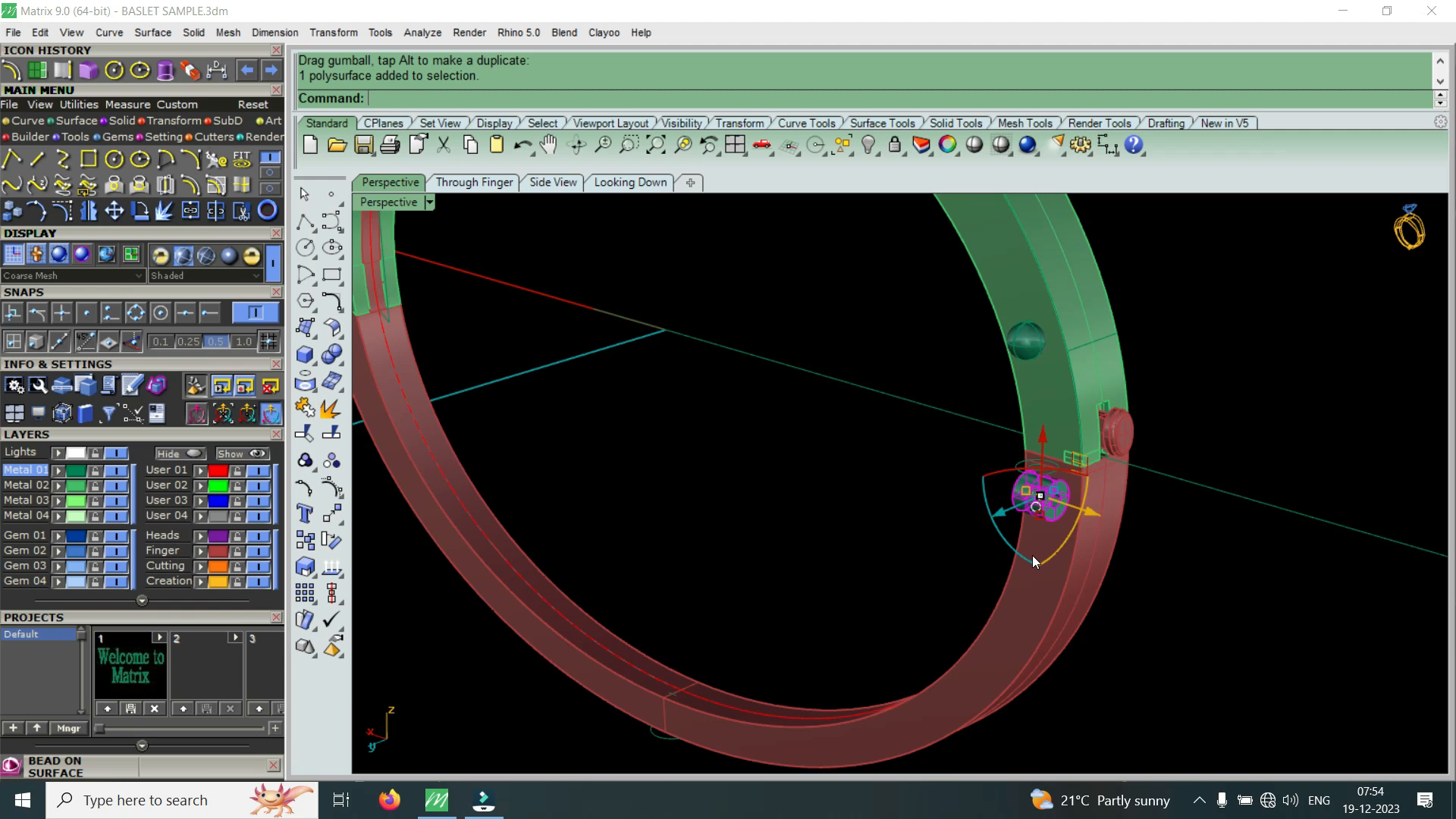
# - Move the tube up beside the green band, just below the bead
pyautogui.moveTo(1042, 437); pyautogui.dragTo(1058, 325)
pyautogui.scroll(5, 1058, 379)
pyautogui.moveTo(1075, 434); pyautogui.dragTo(1129, 423, button='right')
pyautogui.scroll(-5, 1149, 407)
pyautogui.scroll(5, 1101, 372)
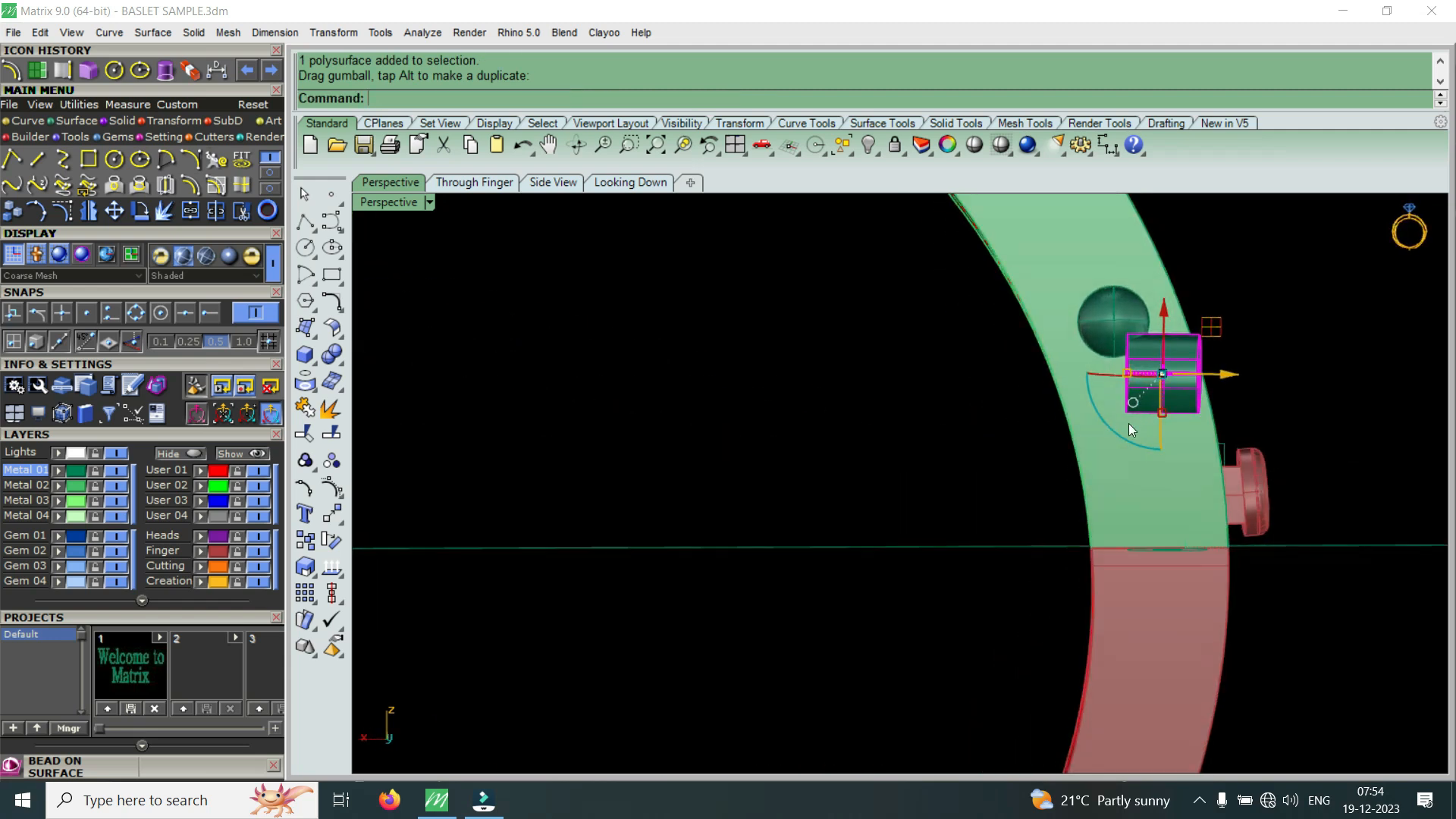
# - Move the bead down beside the inner edge of the red band, just below the joint
pyautogui.click(1154, 653)
pyautogui.moveTo(1158, 646); pyautogui.dragTo(1194, 489, button='right')
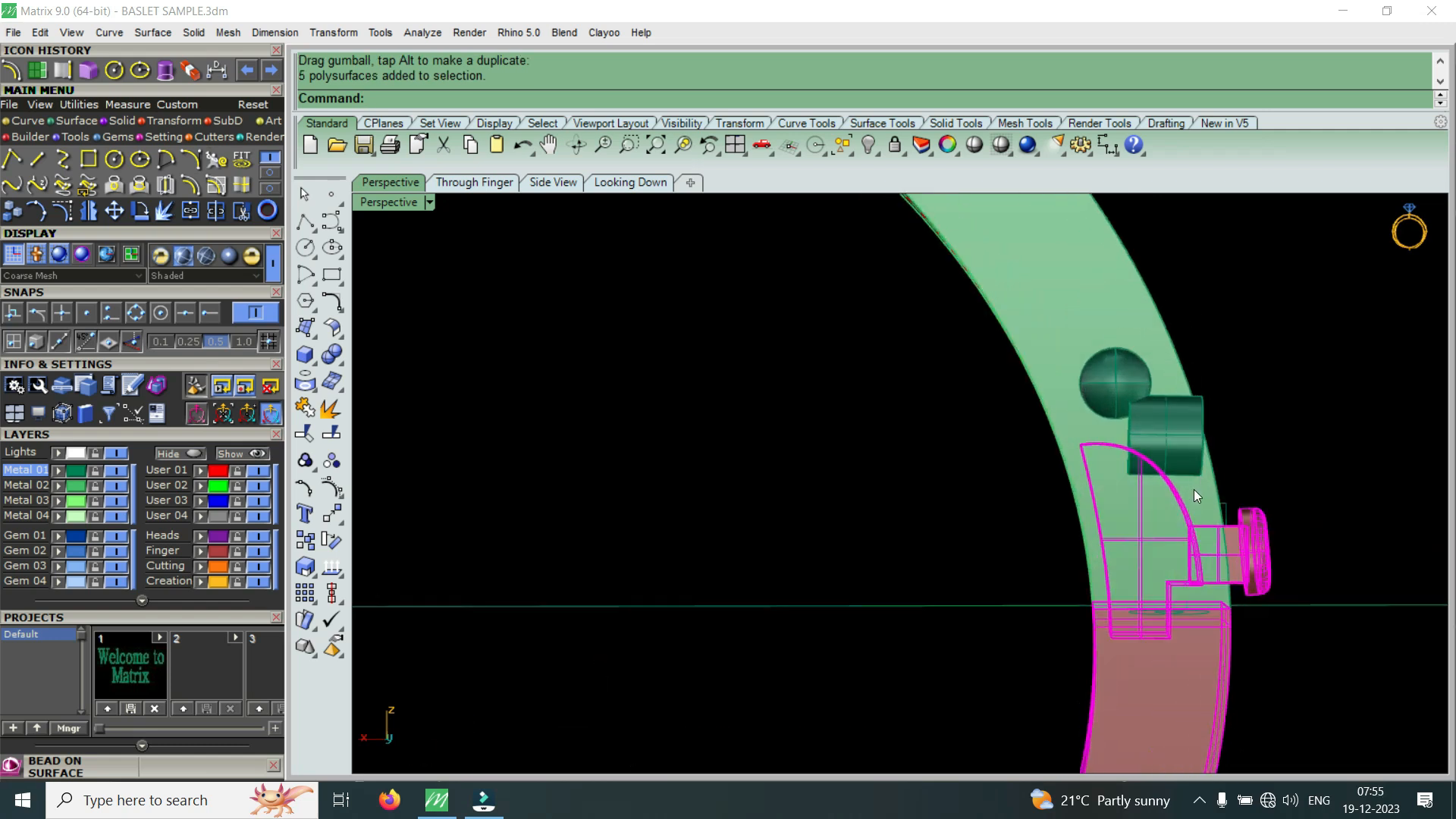
pyautogui.click(1117, 371)
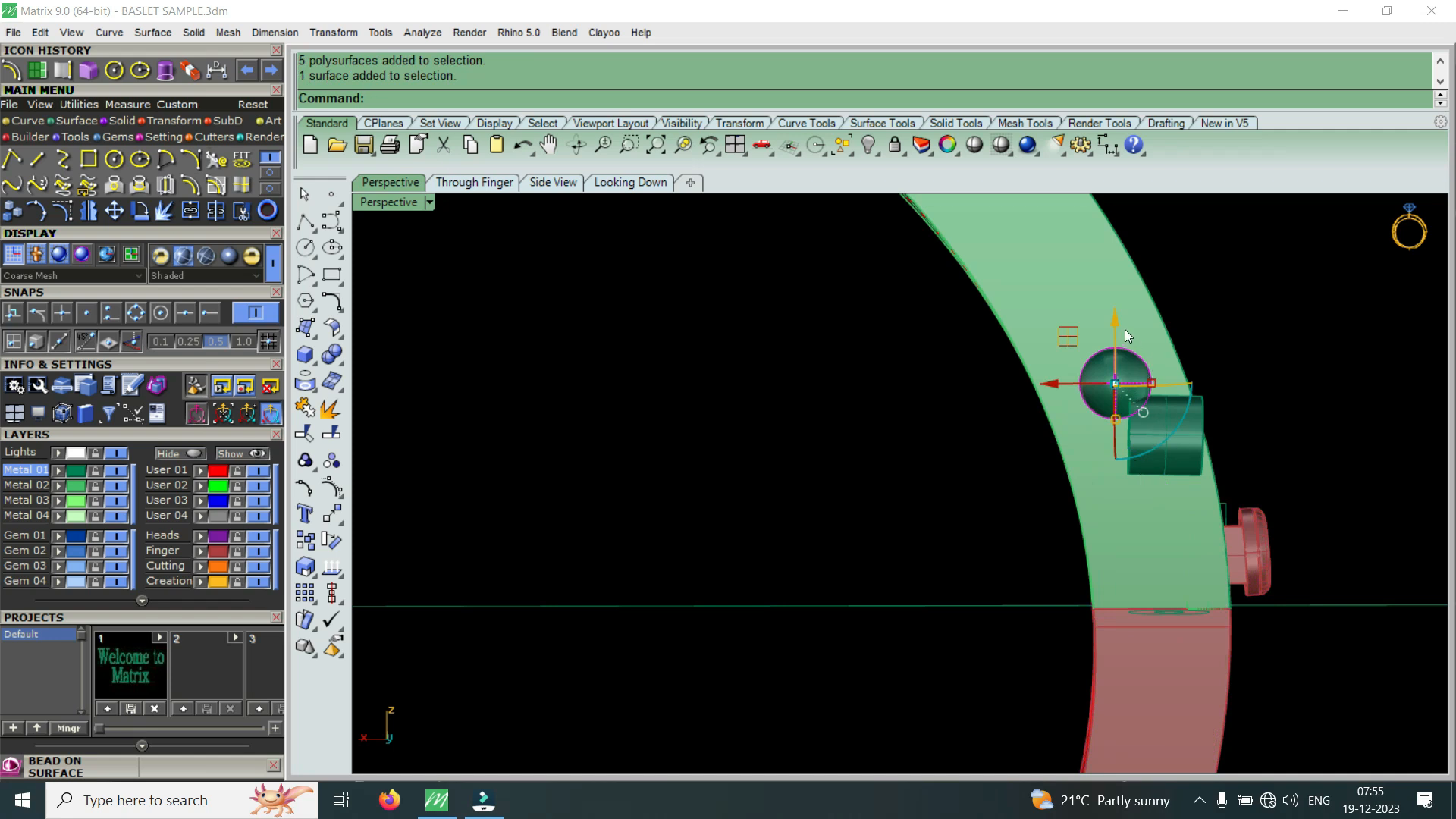
pyautogui.moveTo(1113, 323); pyautogui.dragTo(1162, 584)
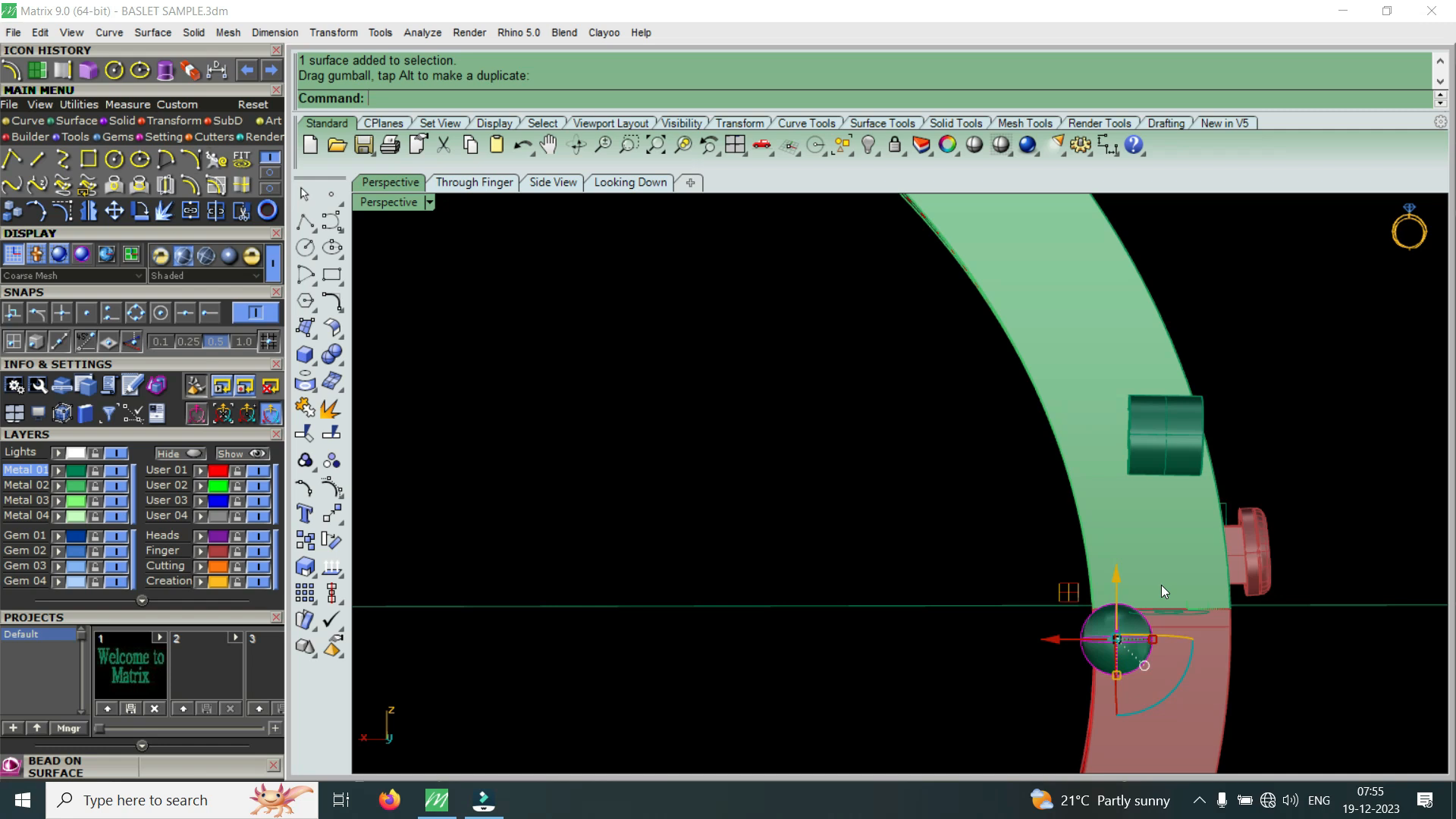
# - Shift the tube along the green band and tilt it to follow the band's curvature
pyautogui.click(1164, 461)
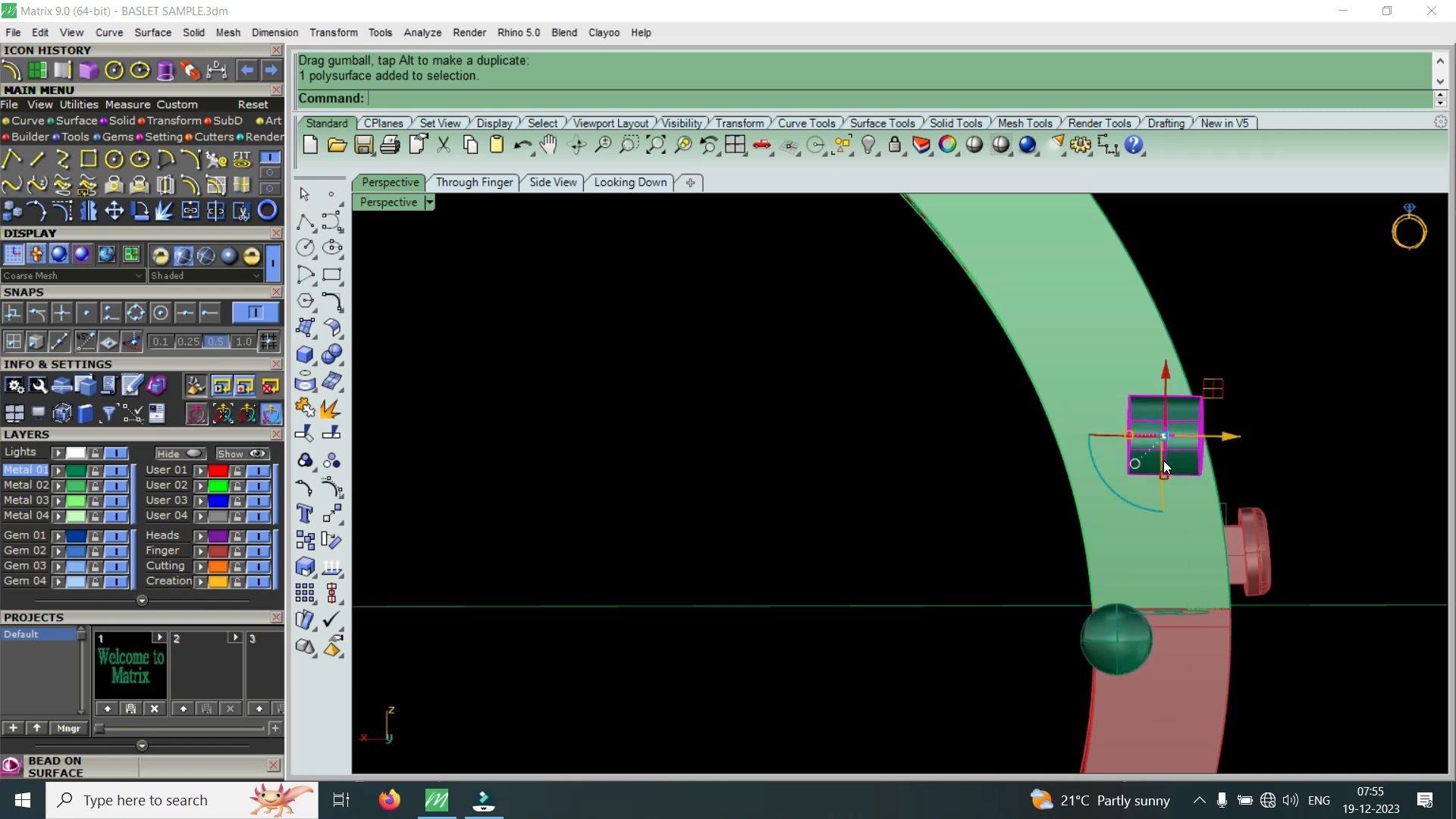
pyautogui.scroll(3, 1163, 461)
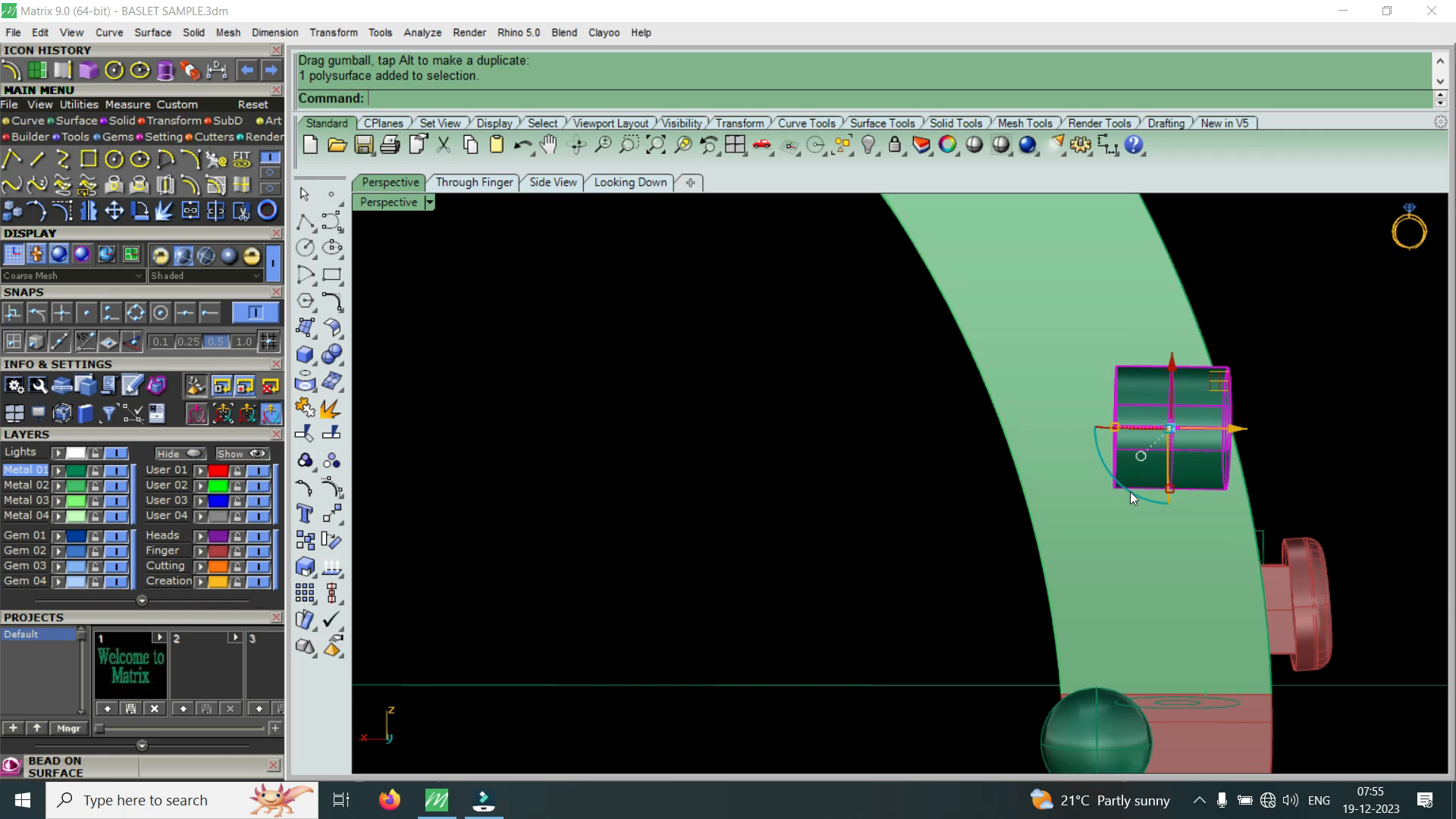
pyautogui.moveTo(1198, 488); pyautogui.dragTo(1121, 594, button='right')
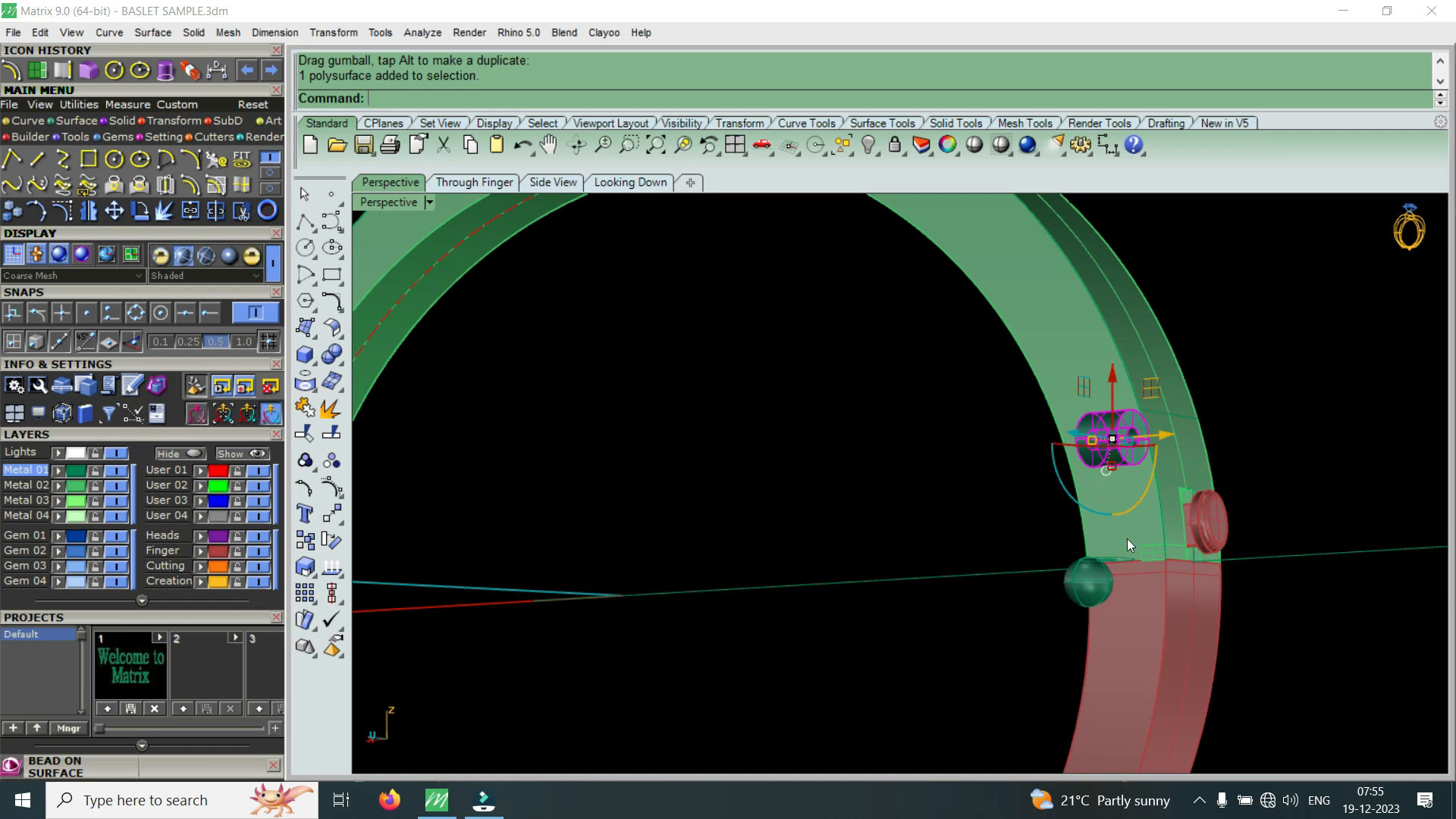
pyautogui.moveTo(1123, 535); pyautogui.dragTo(1186, 551, button='right')
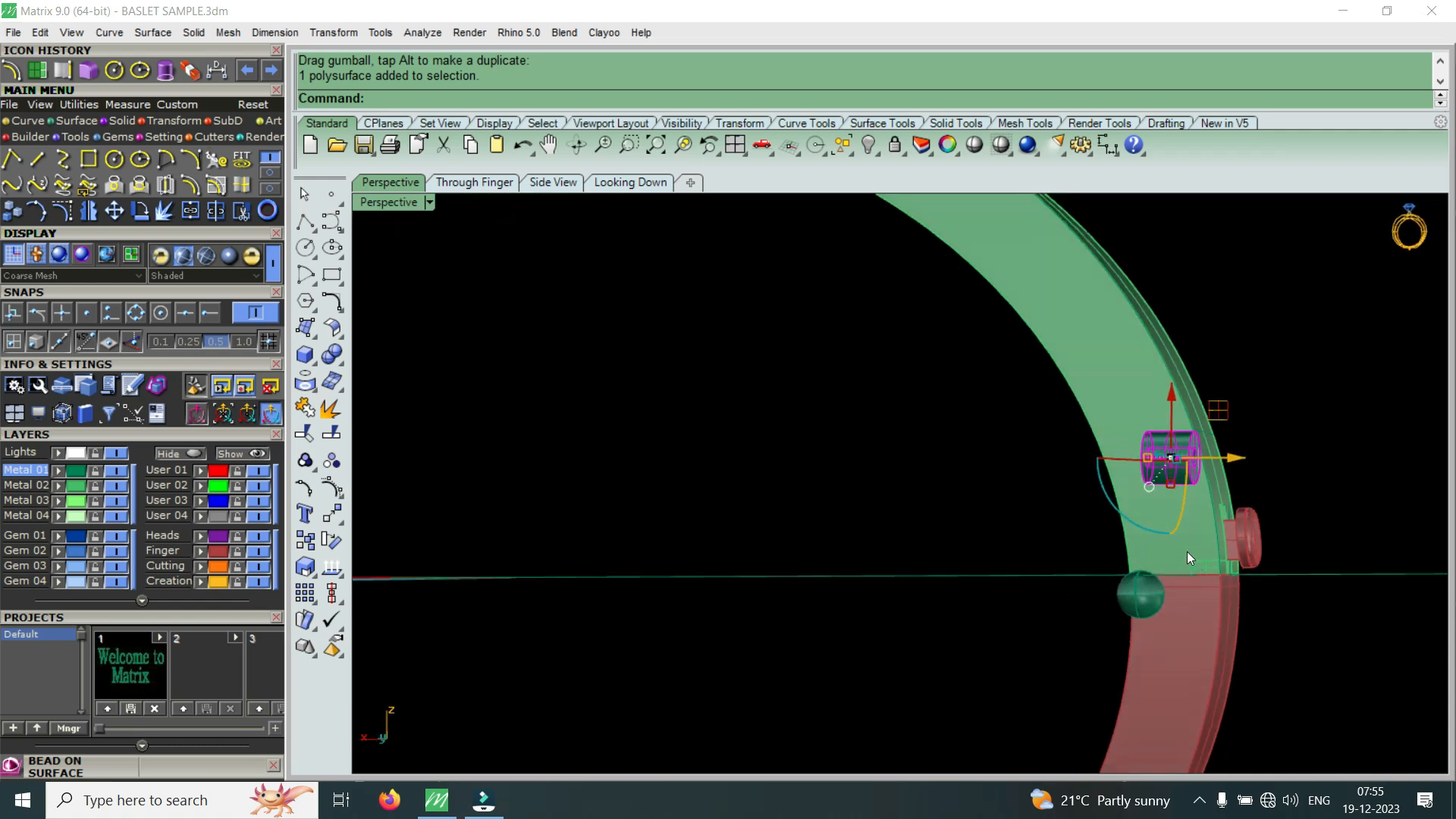
pyautogui.scroll(2, 1185, 549)
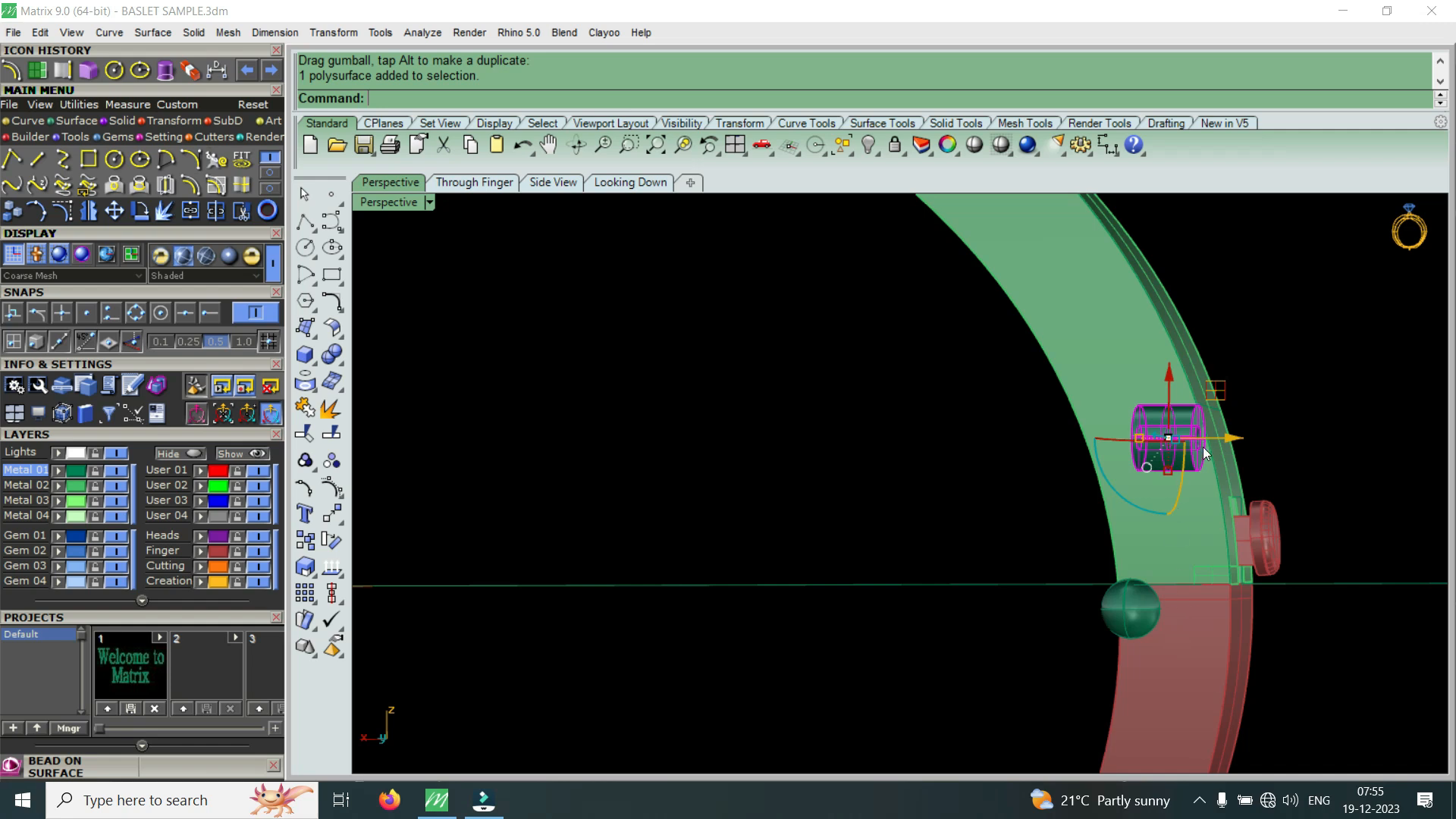
pyautogui.click(1123, 608)
pyautogui.moveTo(1124, 611); pyautogui.dragTo(1195, 654, button='right')
pyautogui.click(1241, 350)
pyautogui.moveTo(1173, 379); pyautogui.dragTo(1202, 377)
pyautogui.moveTo(1258, 306); pyautogui.dragTo(1175, 290)
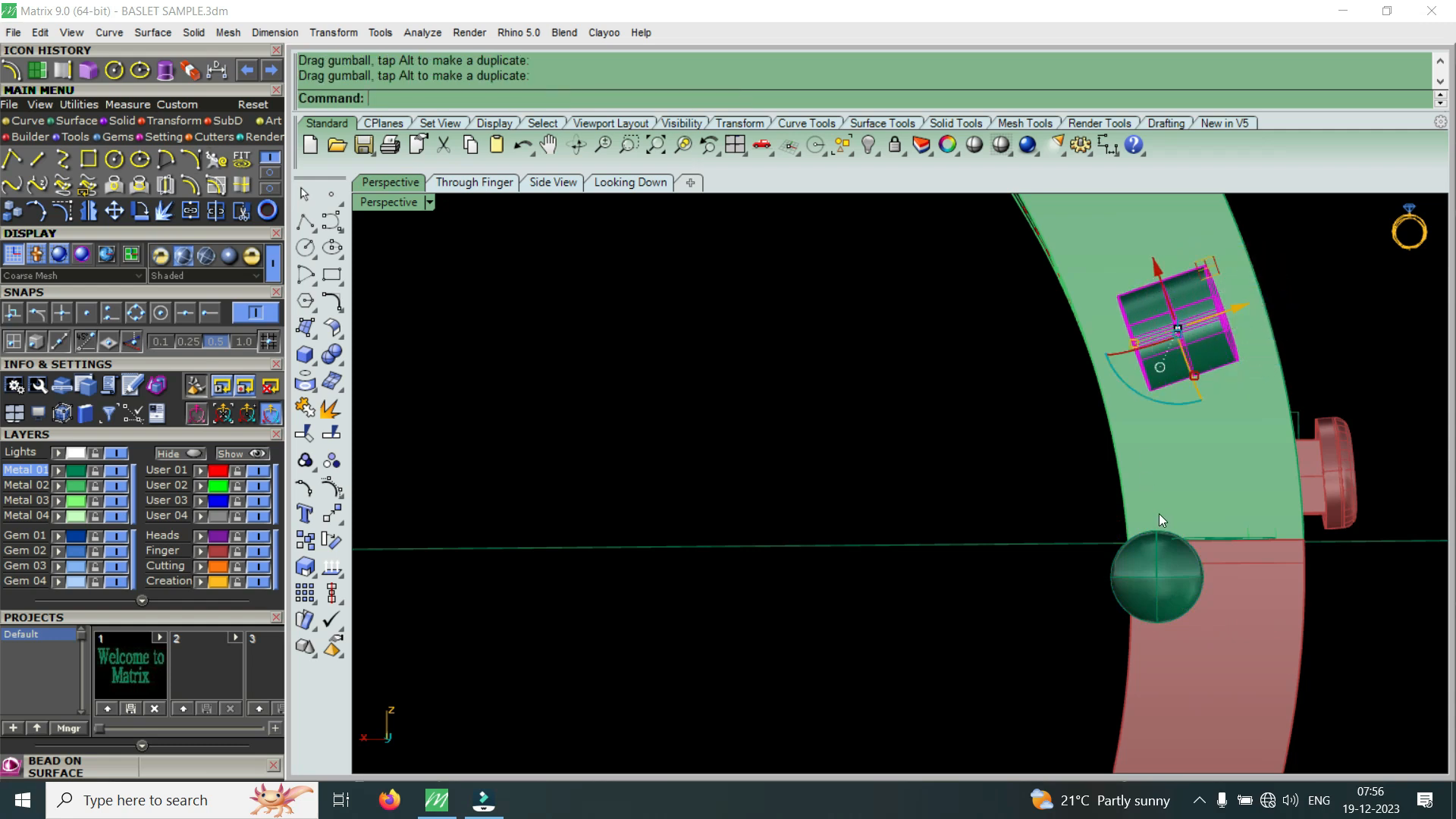
# - Move the bead outward and slightly down, to the middle of the red band's width
pyautogui.click(1189, 552)
pyautogui.moveTo(1096, 579); pyautogui.dragTo(1152, 592)
pyautogui.moveTo(1212, 538); pyautogui.dragTo(1221, 601)
pyautogui.moveTo(1223, 600); pyautogui.dragTo(1099, 563, button='right')
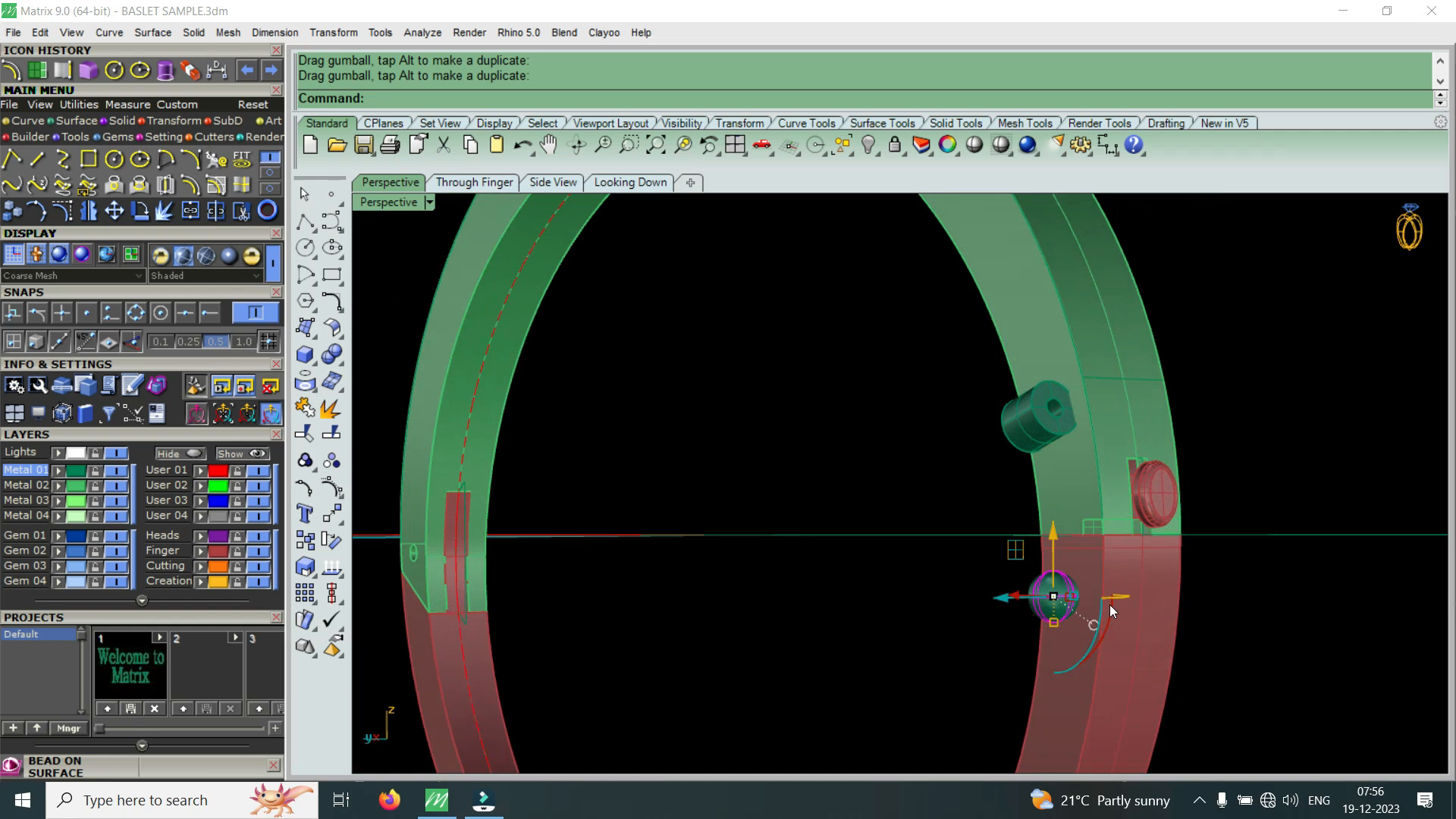
# - Highlight the red clasp group and examine how the tube and bead sit relative to its notched solid
pyautogui.click(1137, 664)
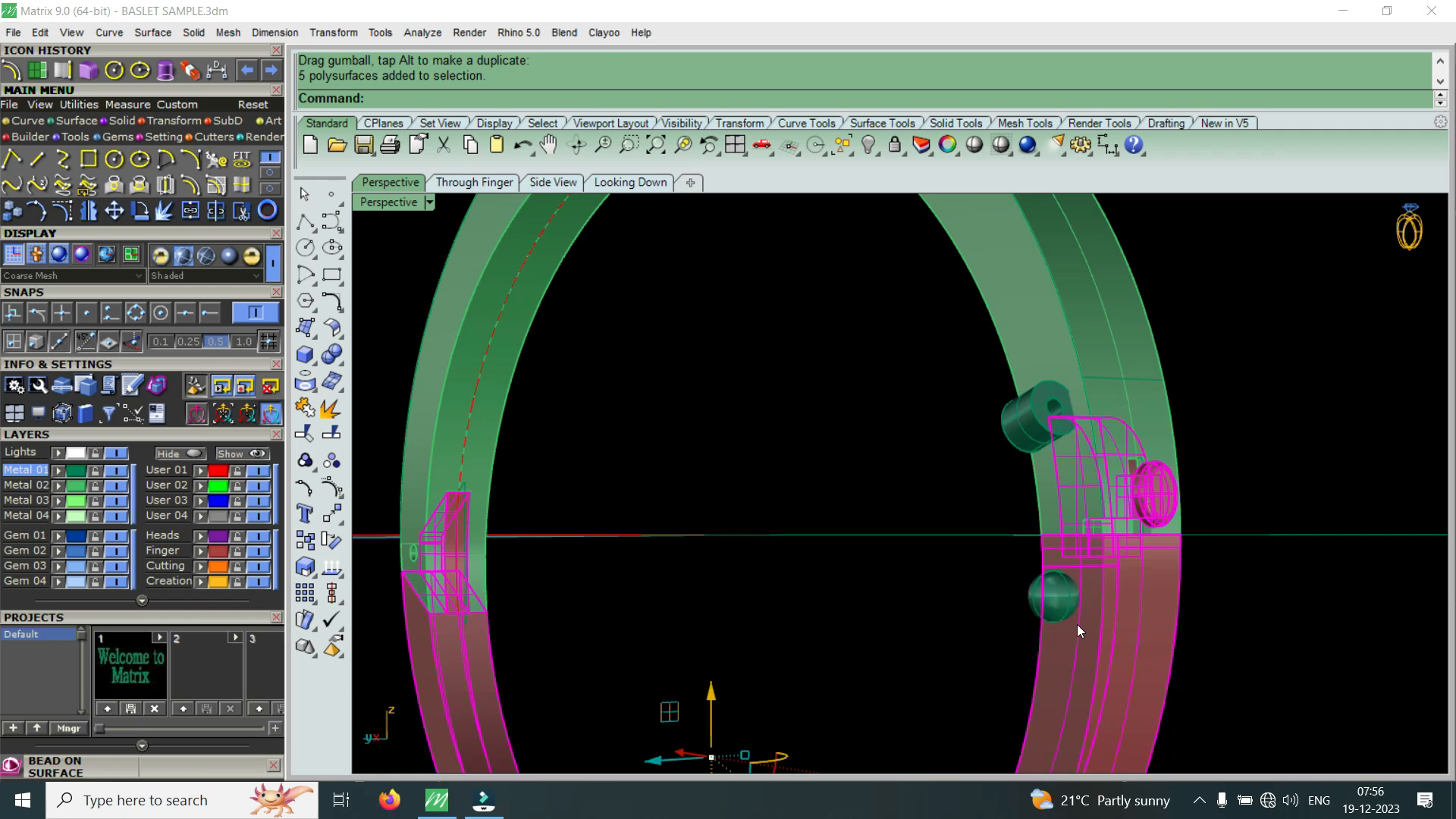
pyautogui.scroll(-5, 1077, 625)
pyautogui.moveTo(1125, 567); pyautogui.dragTo(1022, 513, button='right')
pyautogui.scroll(5, 1022, 513)
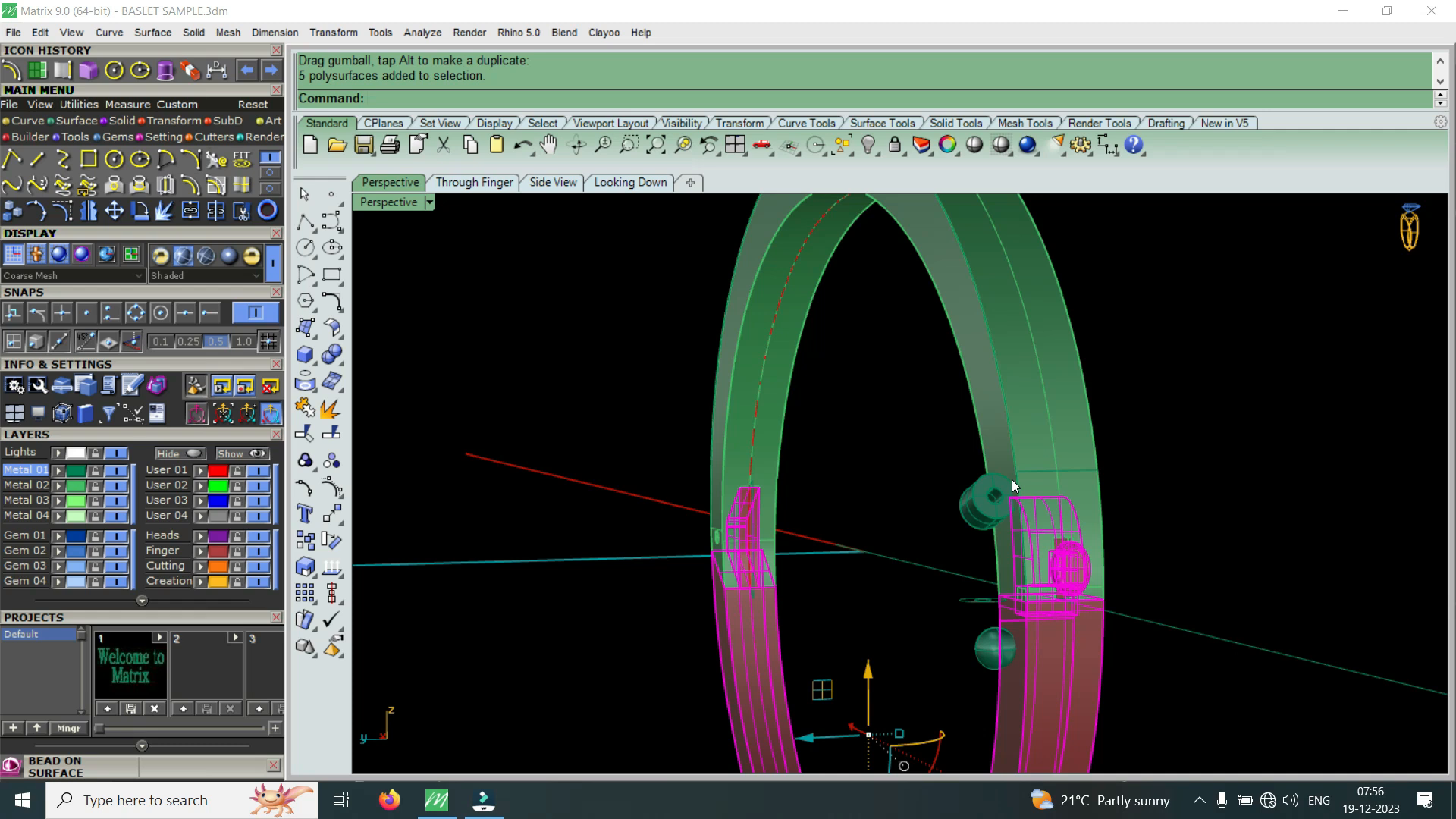
pyautogui.click(982, 516)
pyautogui.moveTo(982, 516); pyautogui.dragTo(1115, 531, button='right')
pyautogui.scroll(6, 1190, 508)
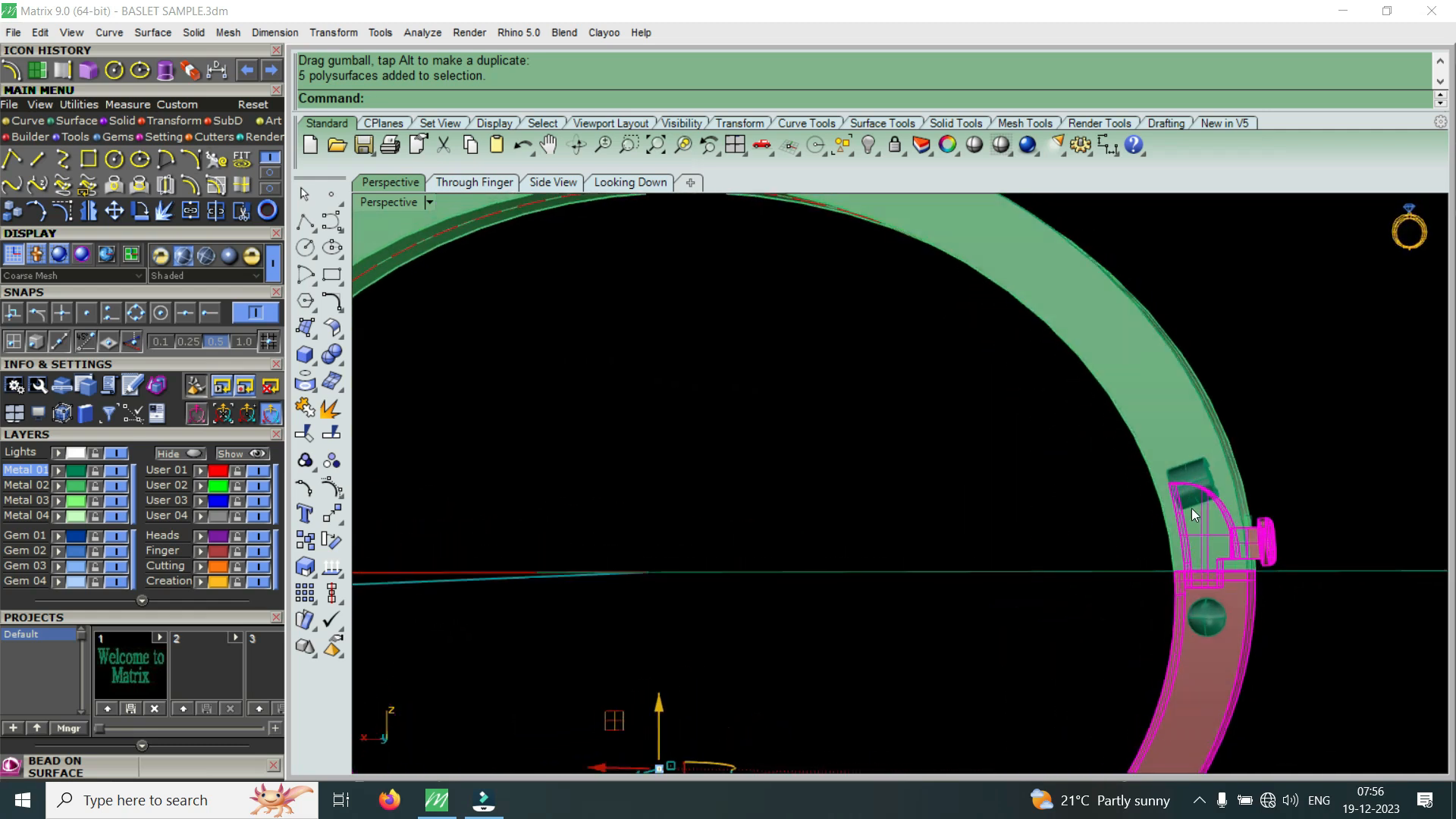
# - Nudge the tilted tube into line with the green band's curvature, within the band's width
pyautogui.scroll(3, 1144, 464)
pyautogui.moveTo(1106, 522); pyautogui.dragTo(1098, 527)
pyautogui.moveTo(1096, 526); pyautogui.dragTo(1249, 487, button='right')
pyautogui.scroll(2, 1035, 526)
pyautogui.moveTo(1034, 526); pyautogui.dragTo(1068, 530, button='right')
pyautogui.scroll(3, 1045, 540)
pyautogui.moveTo(1045, 539); pyautogui.dragTo(1059, 541)
pyautogui.moveTo(1059, 541); pyautogui.dragTo(969, 468, button='right')
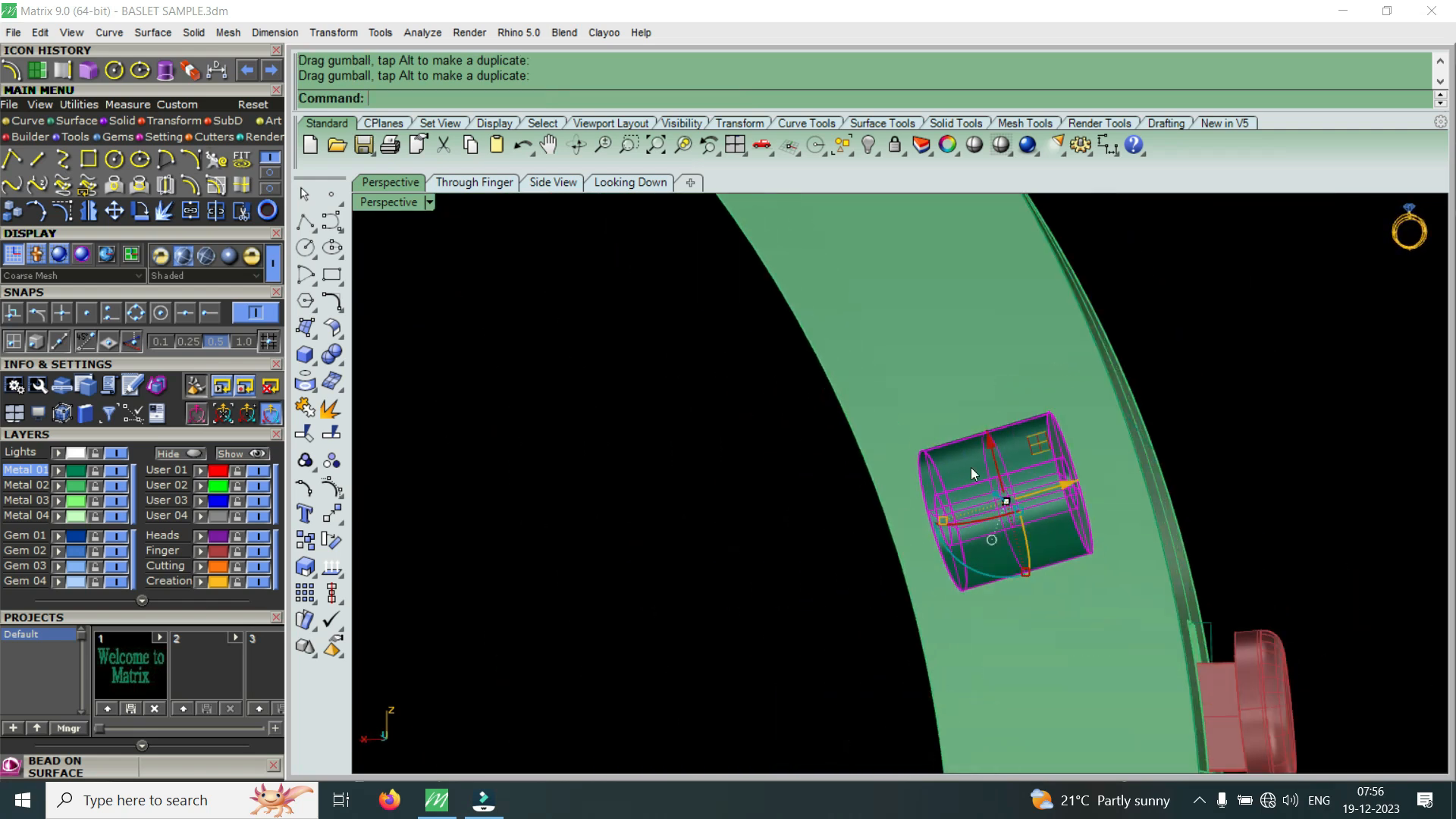
# - Lower the bead slightly along the red band, farther below the joint
pyautogui.scroll(-3, 1017, 515)
pyautogui.moveTo(1063, 540); pyautogui.dragTo(1021, 634, button='right')
pyautogui.click(1021, 634)
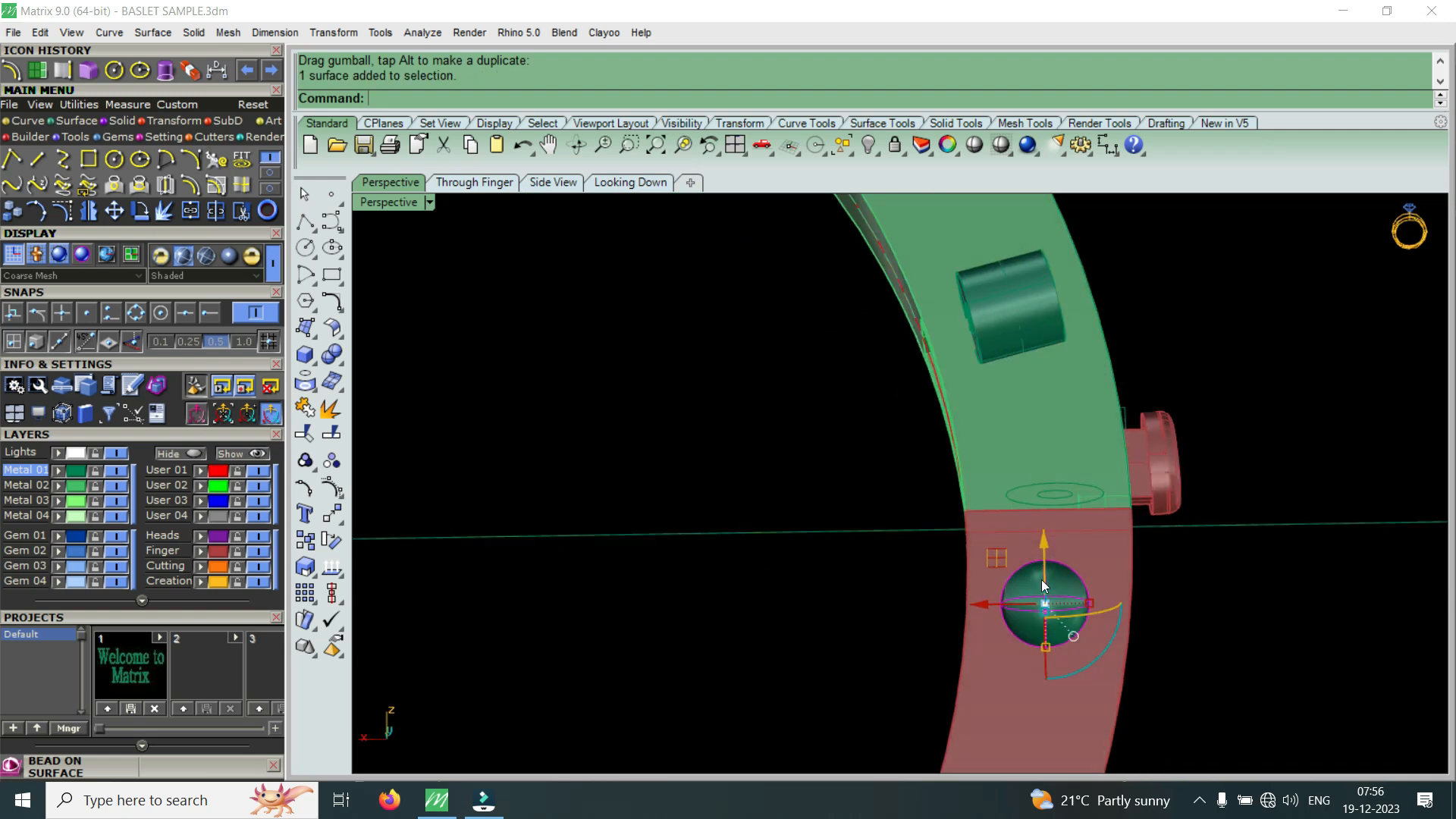
pyautogui.moveTo(1044, 551); pyautogui.dragTo(1040, 586)
pyautogui.moveTo(1077, 481); pyautogui.dragTo(1067, 556, button='right')
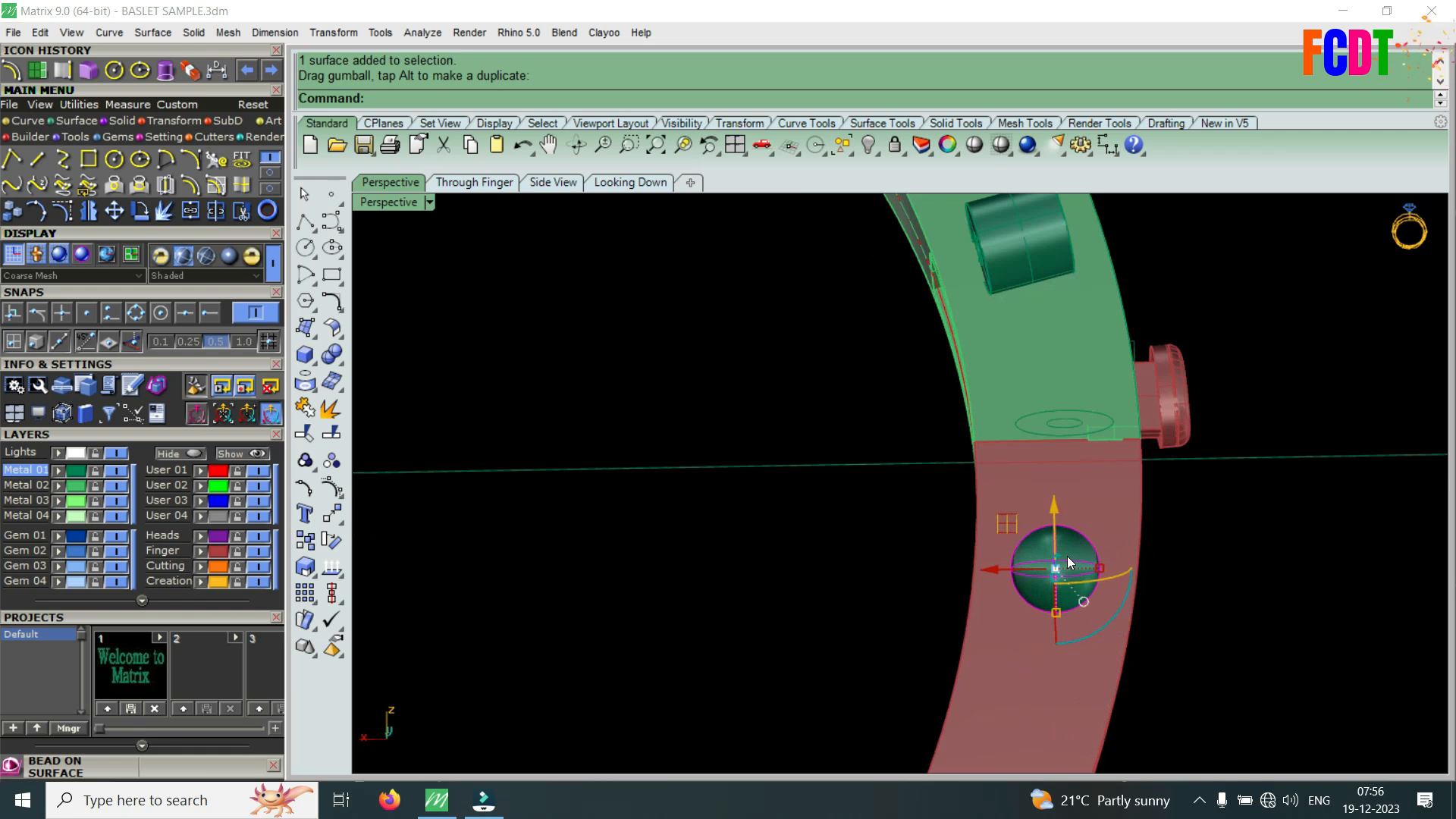
pyautogui.moveTo(1053, 516); pyautogui.dragTo(1050, 525)
pyautogui.moveTo(1049, 525); pyautogui.dragTo(1059, 386, button='right')
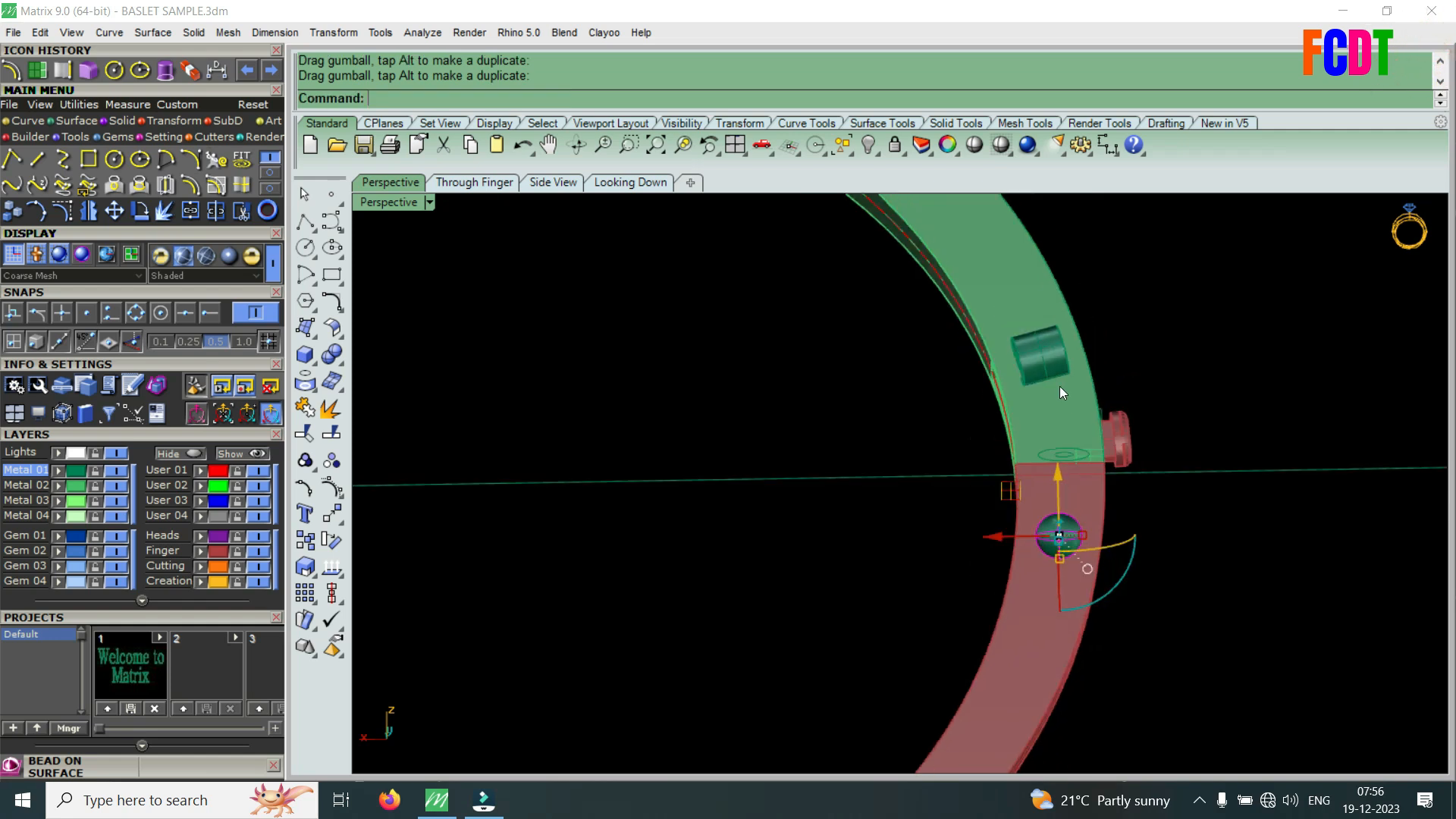
# - Shift the tube sideways toward the green band's side face and rotate it slightly about its own axis
pyautogui.moveTo(1063, 474); pyautogui.dragTo(831, 526, button='right')
pyautogui.scroll(3, 888, 390)
pyautogui.scroll(2, 889, 390)
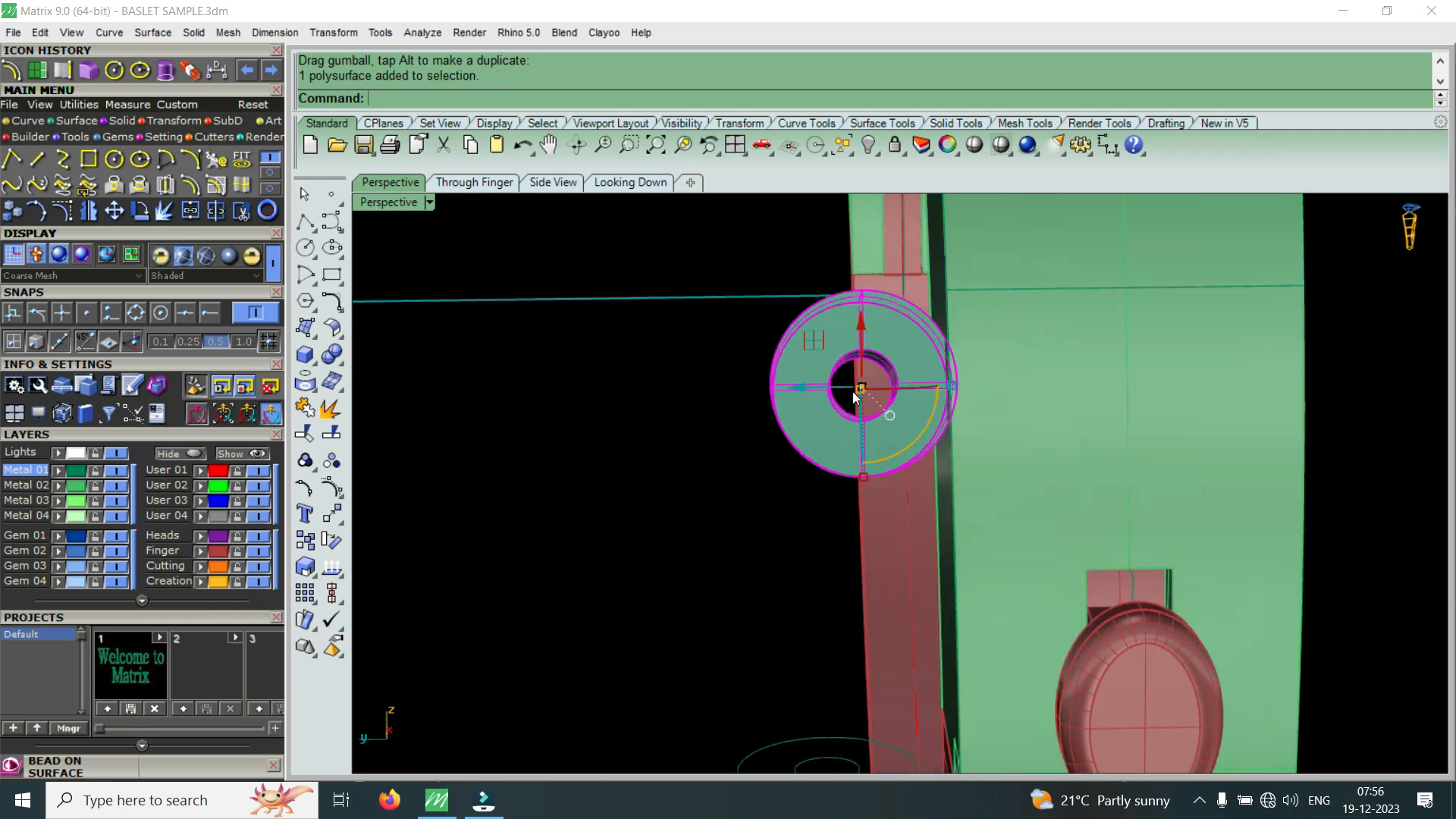
pyautogui.click(799, 387)
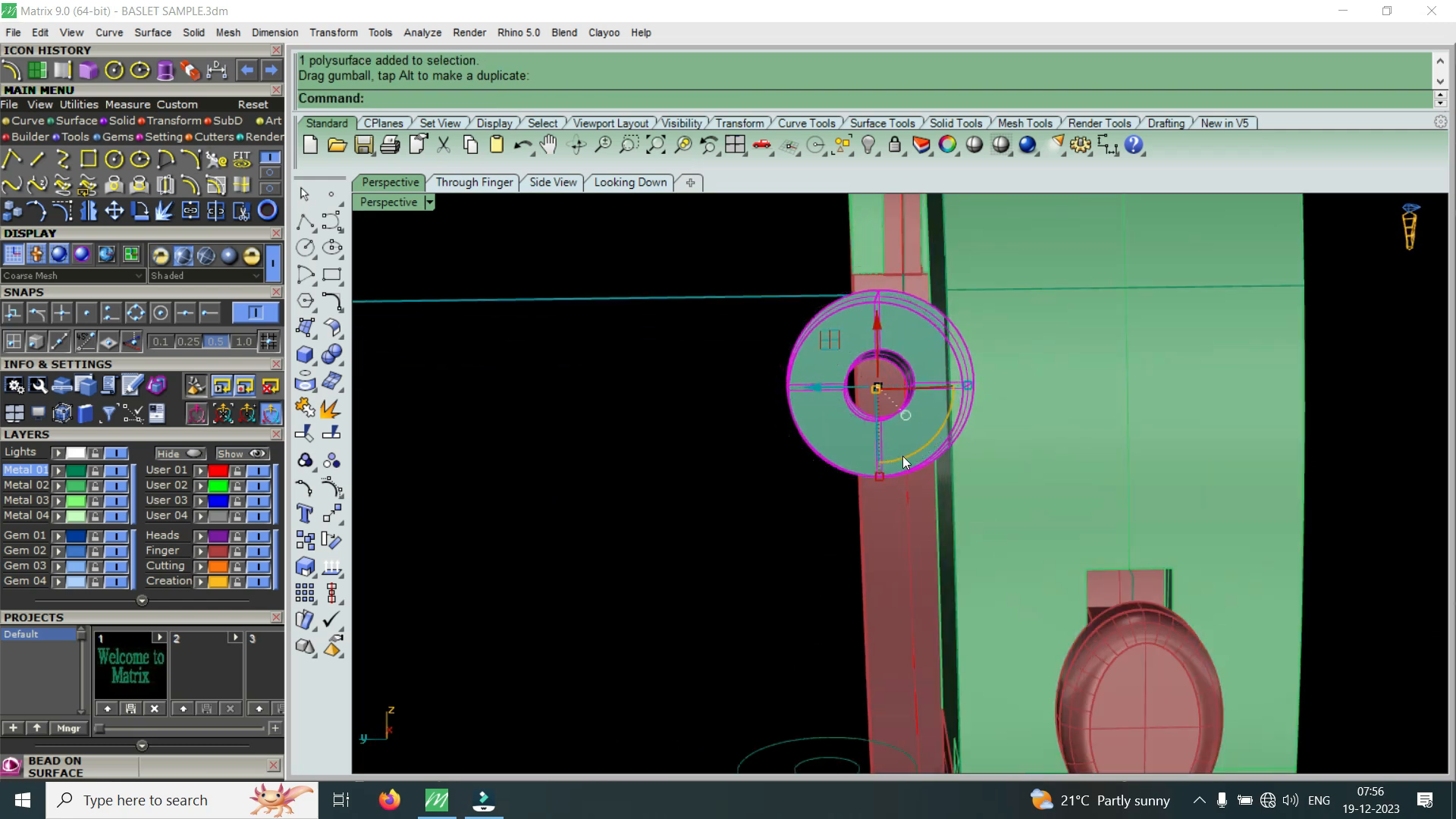
pyautogui.moveTo(906, 463); pyautogui.dragTo(908, 464)
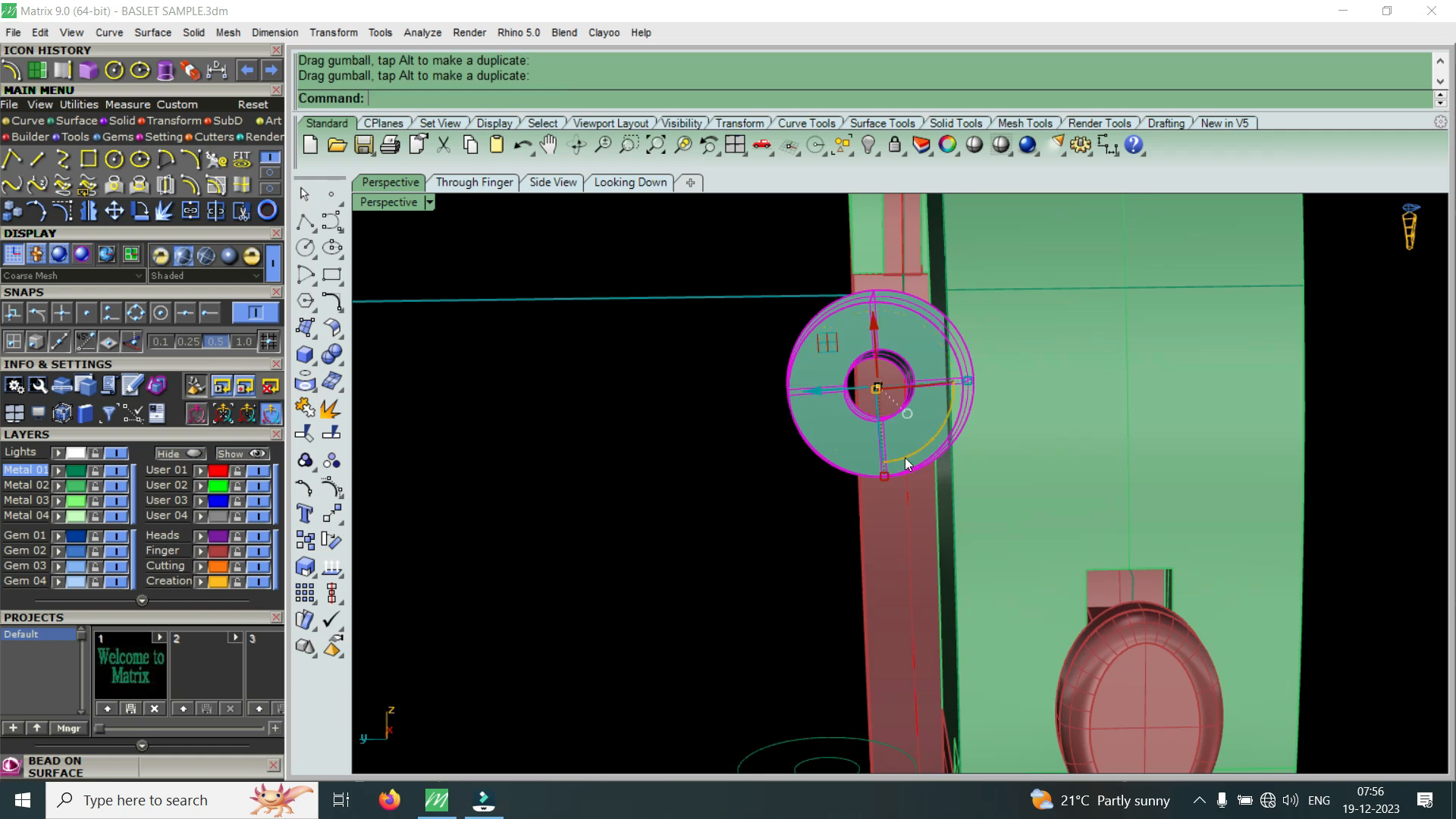
pyautogui.scroll(-5, 932, 452)
# - Assign the tube and the bead to the grey User 04 layer
pyautogui.moveTo(1065, 519); pyautogui.dragTo(1236, 557, button='right')
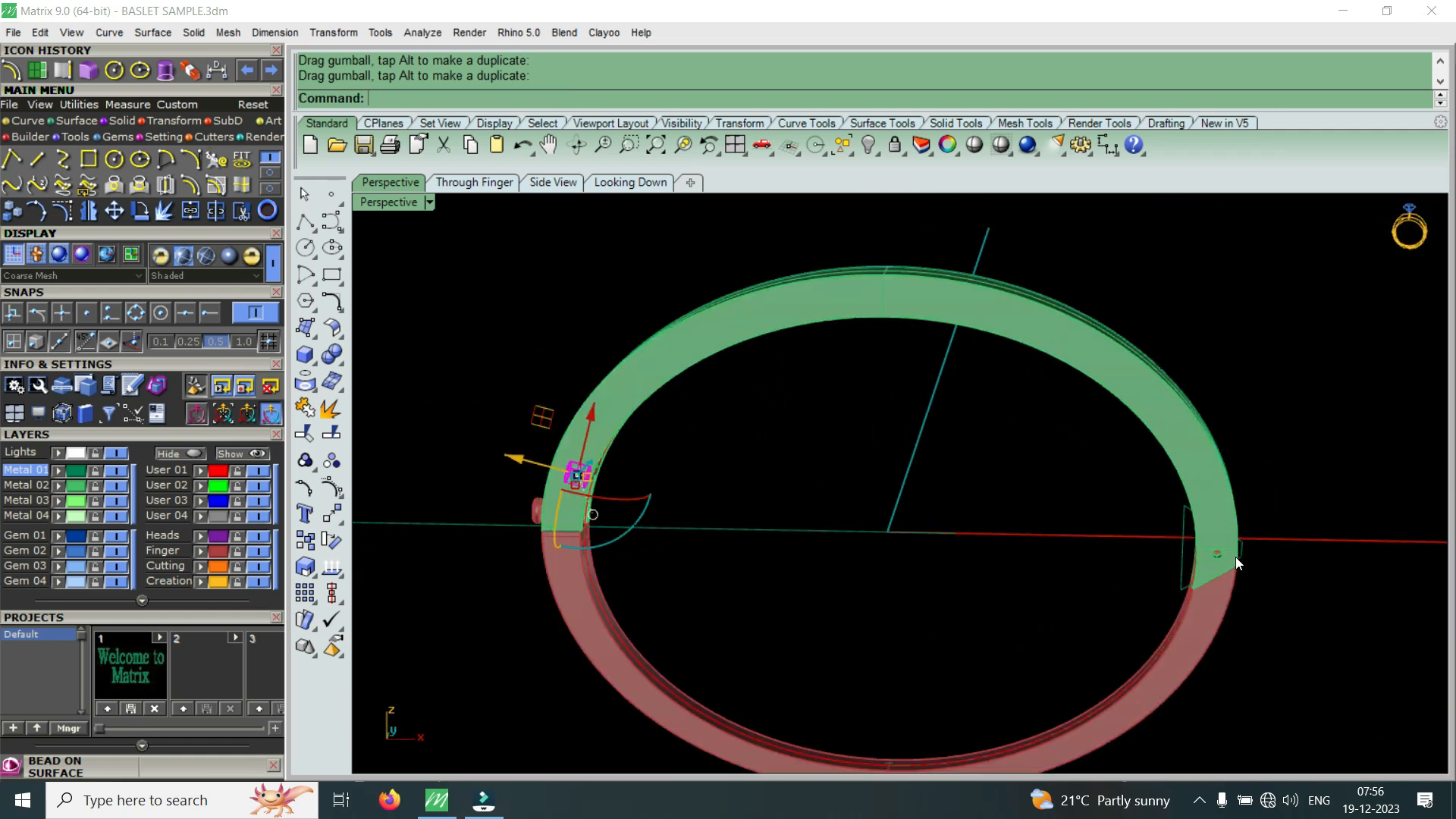
pyautogui.scroll(4, 1210, 570)
pyautogui.scroll(-5, 1280, 540)
pyautogui.moveTo(853, 564); pyautogui.dragTo(1058, 455, button='right')
pyautogui.scroll(5, 858, 544)
pyautogui.click(1185, 447)
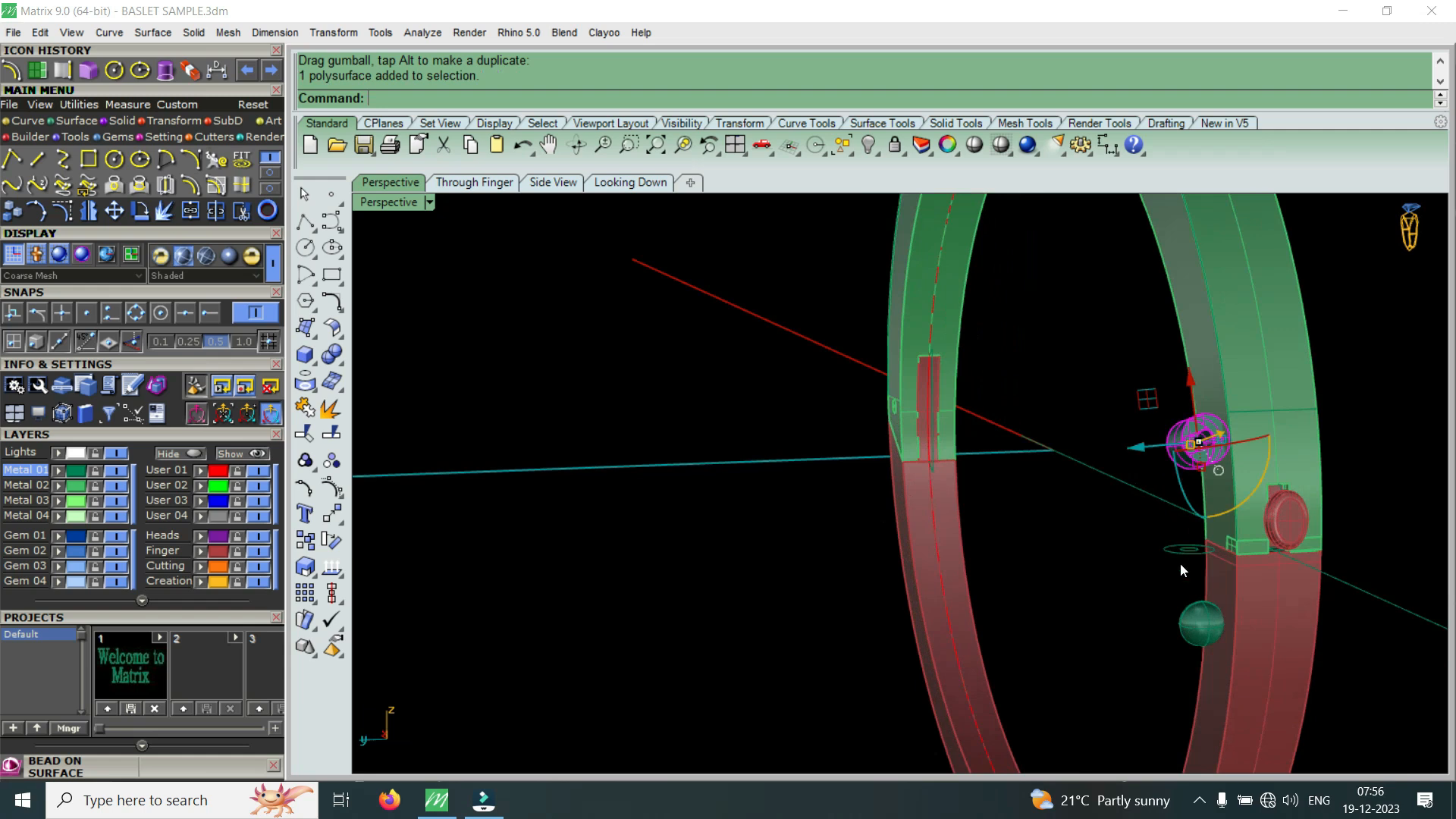
pyautogui.keyDown('shift'); pyautogui.click(1192, 605); pyautogui.keyUp('shift')
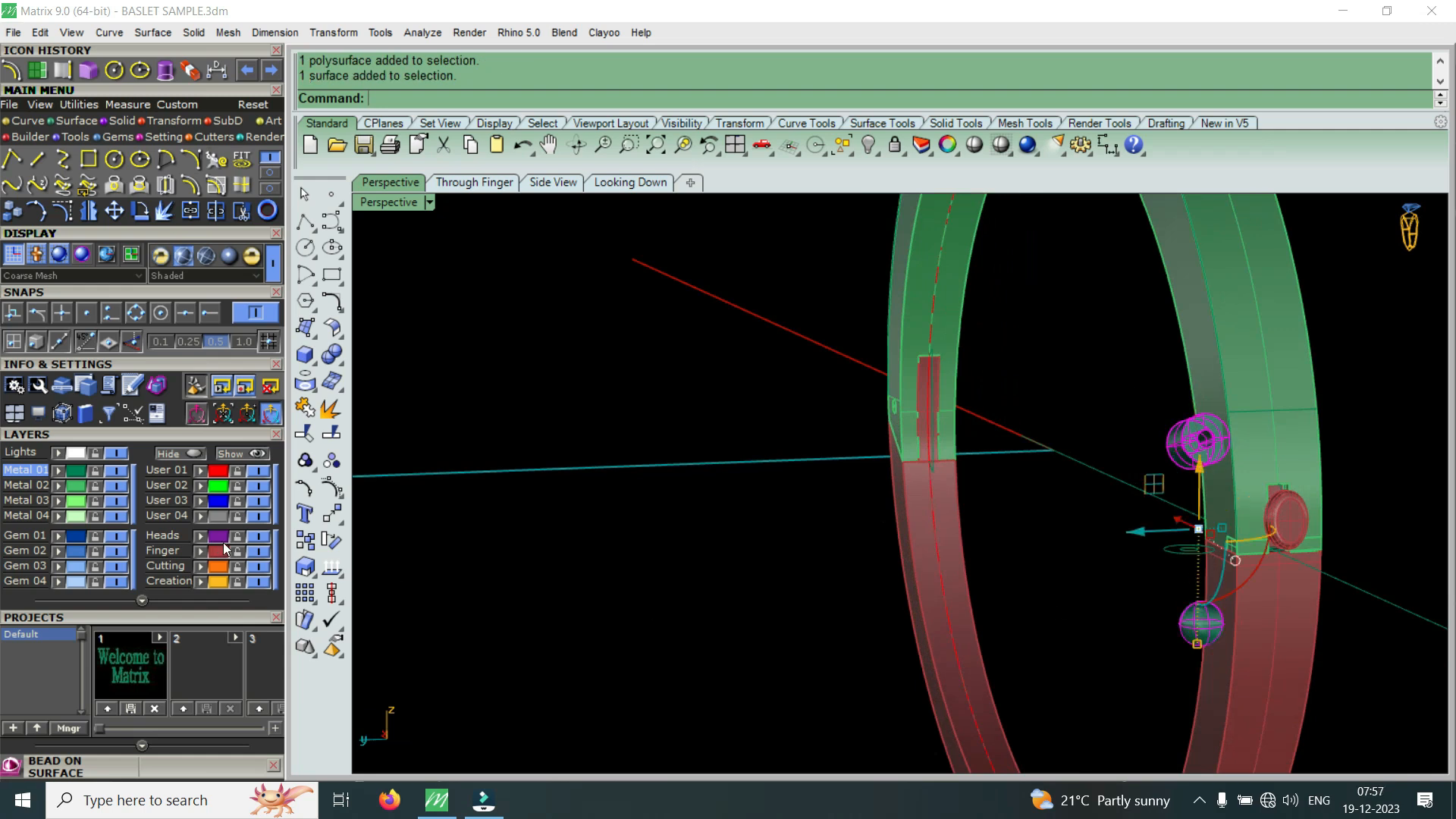
pyautogui.press('Escape')
# - Nudge the bead sideways relative to the red band's side face
pyautogui.click(1213, 626)
pyautogui.scroll(6, 1214, 626)
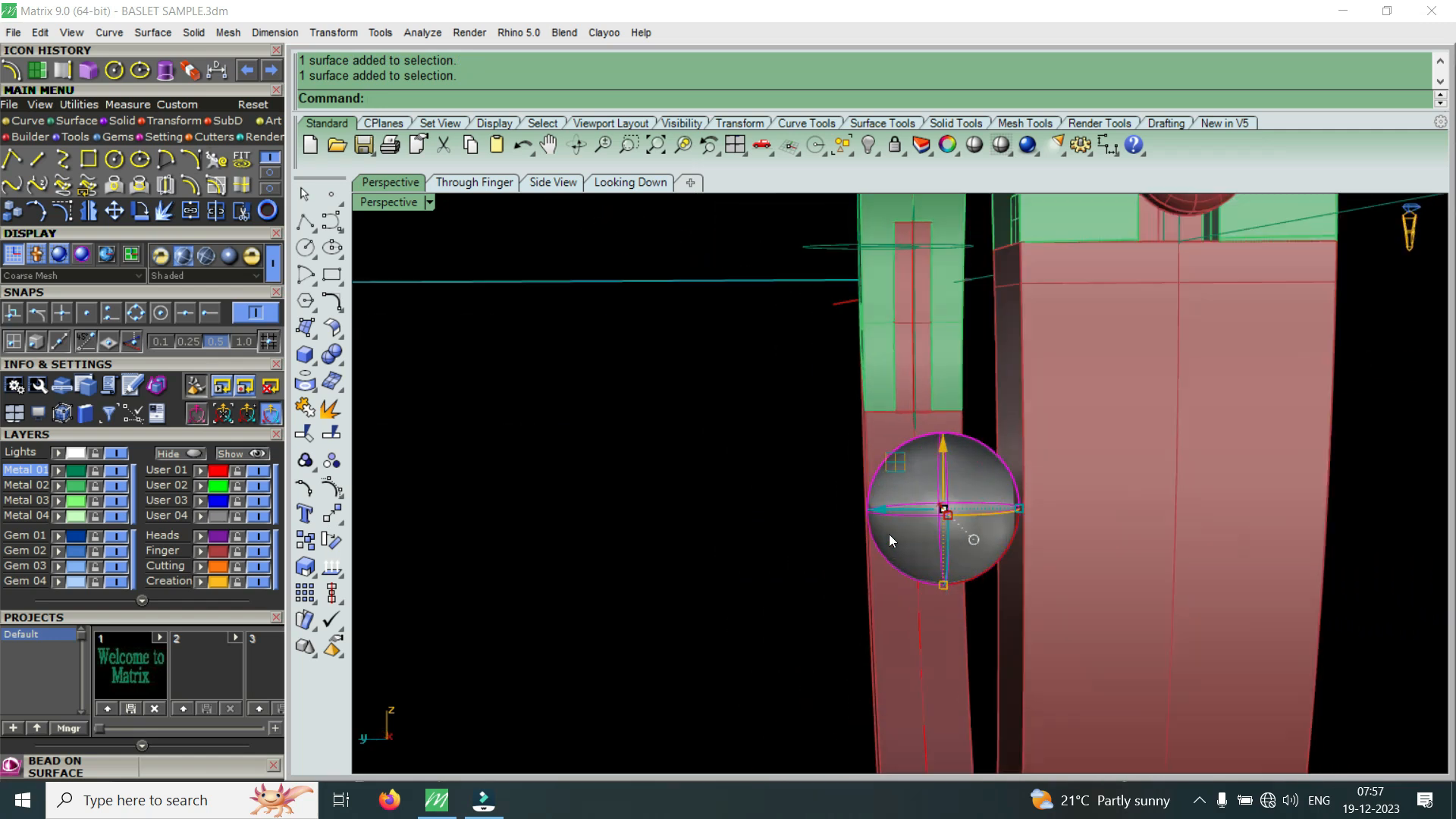
pyautogui.click(896, 493)
# - Group the bead with the red band and its clasp parts
pyautogui.scroll(-5, 925, 494)
pyautogui.keyDown('shift'); pyautogui.click(1049, 540); pyautogui.keyUp('shift')
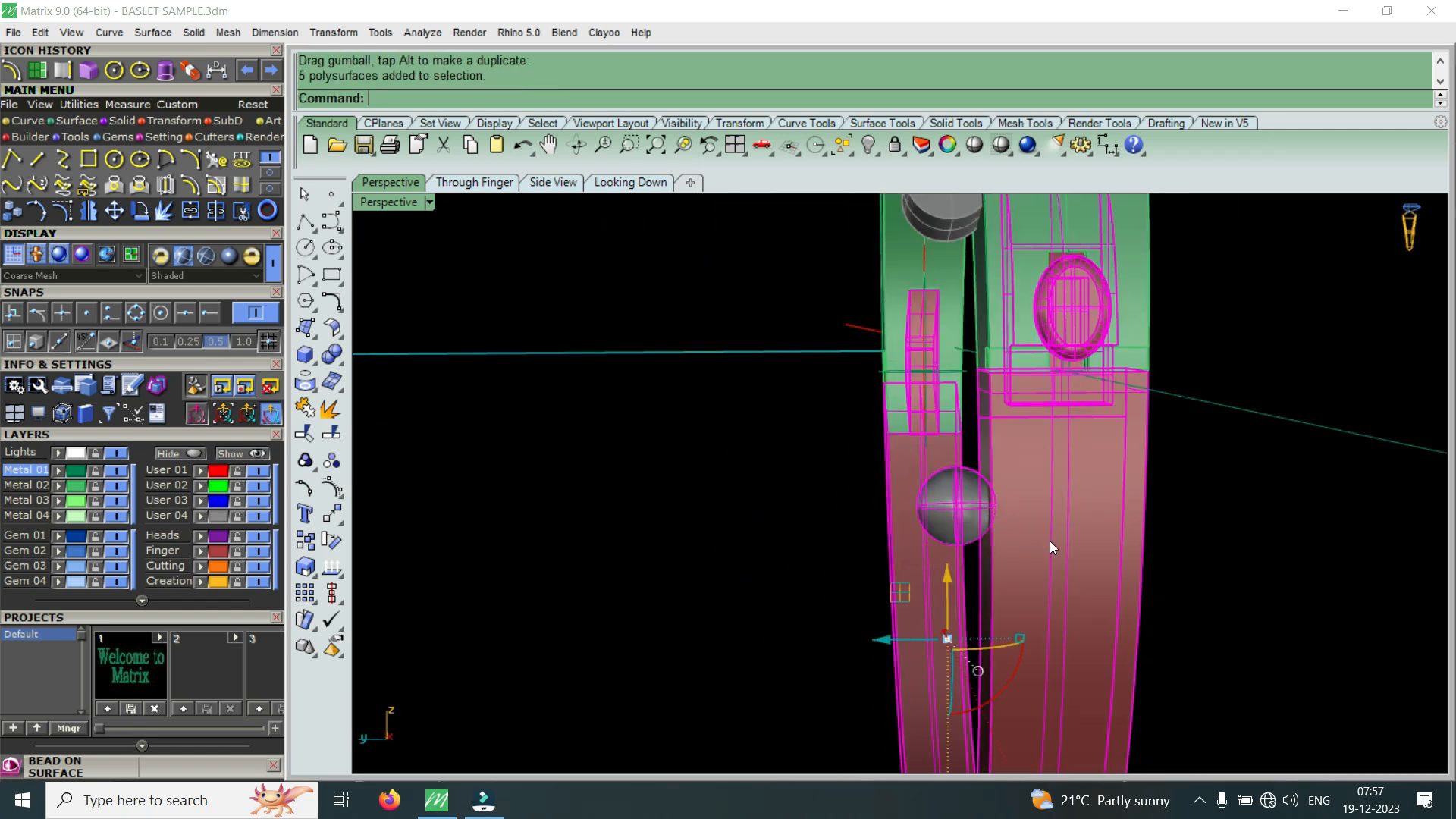
pyautogui.write('G')
pyautogui.press('Return')
pyautogui.scroll(-6, 1045, 552)
pyautogui.scroll(6, 1054, 384)
pyautogui.press('Escape')
# - Group the tube with the green half of the bracelet band
pyautogui.scroll(3, 1039, 407)
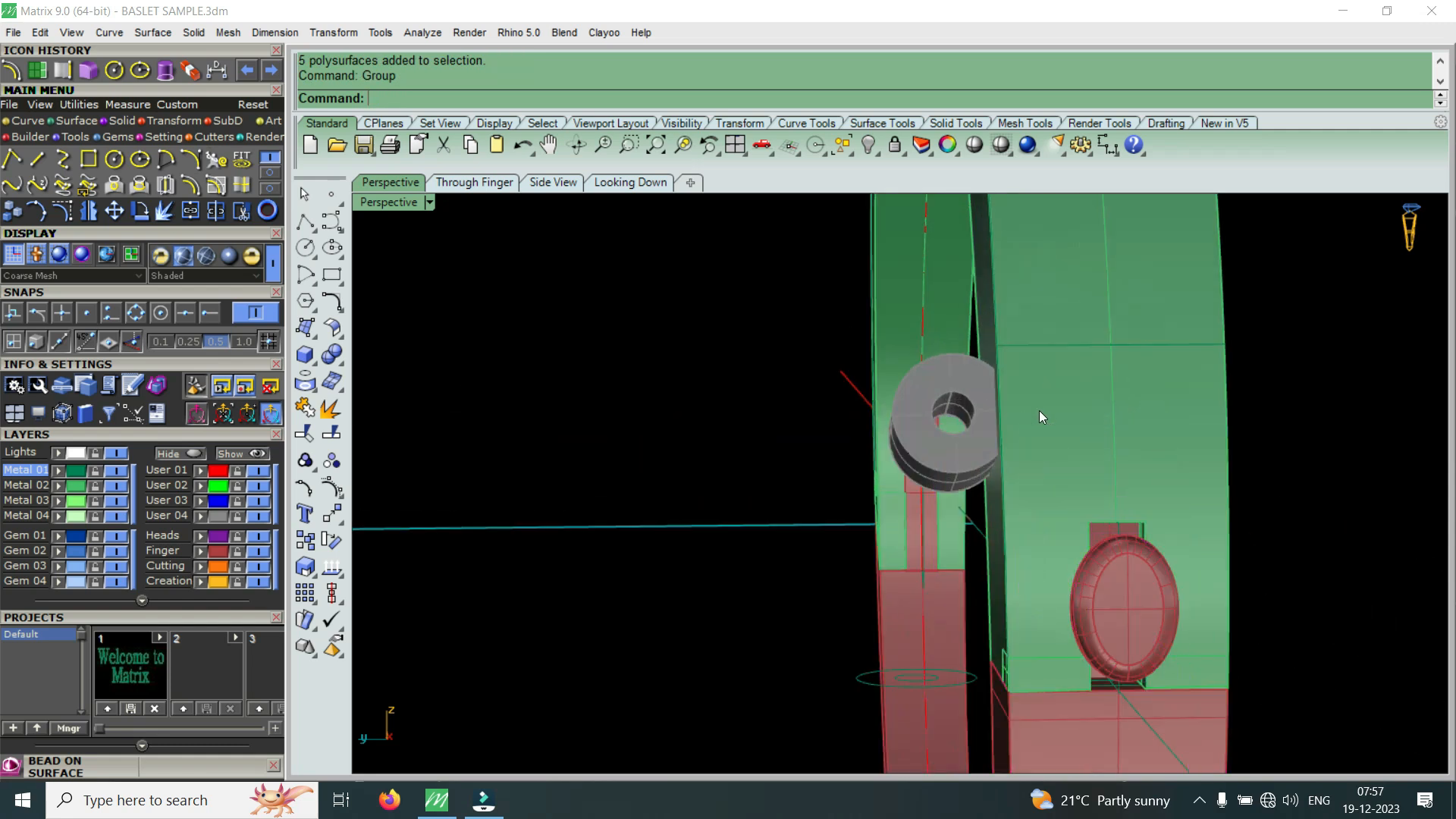
pyautogui.moveTo(1039, 411); pyautogui.dragTo(1031, 440, button='right')
pyautogui.click(966, 550)
pyautogui.click(917, 572)
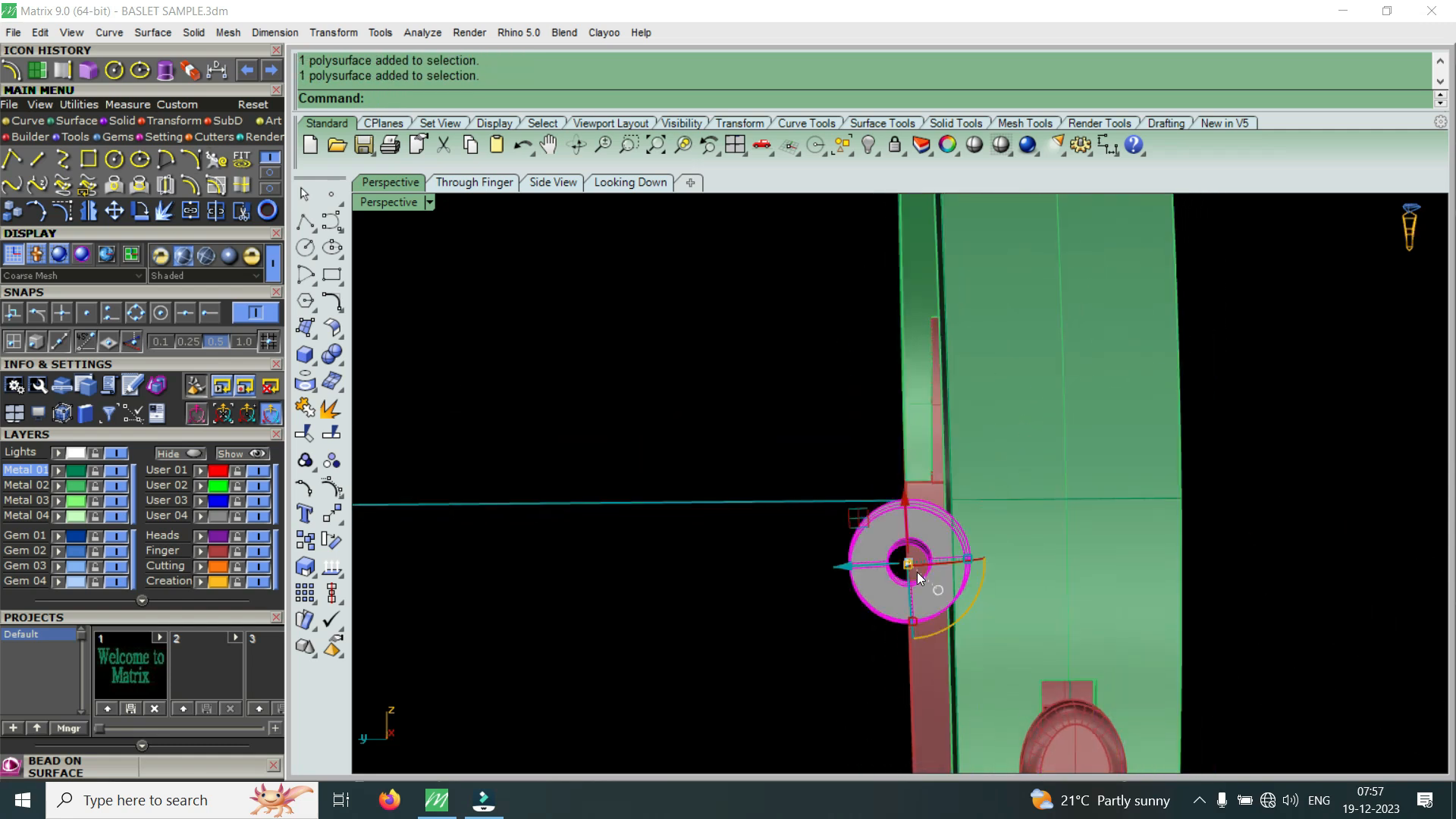
pyautogui.keyDown('shift'); pyautogui.click(1017, 583); pyautogui.keyUp('shift')
pyautogui.press('Return')
# - Highlight the red group and examine how its clasp tongue, button and bead sit relative to the green half and tube
pyautogui.moveTo(1018, 577); pyautogui.dragTo(717, 550, button='right')
pyautogui.click(616, 634)
pyautogui.moveTo(567, 580); pyautogui.dragTo(1226, 387, button='right')
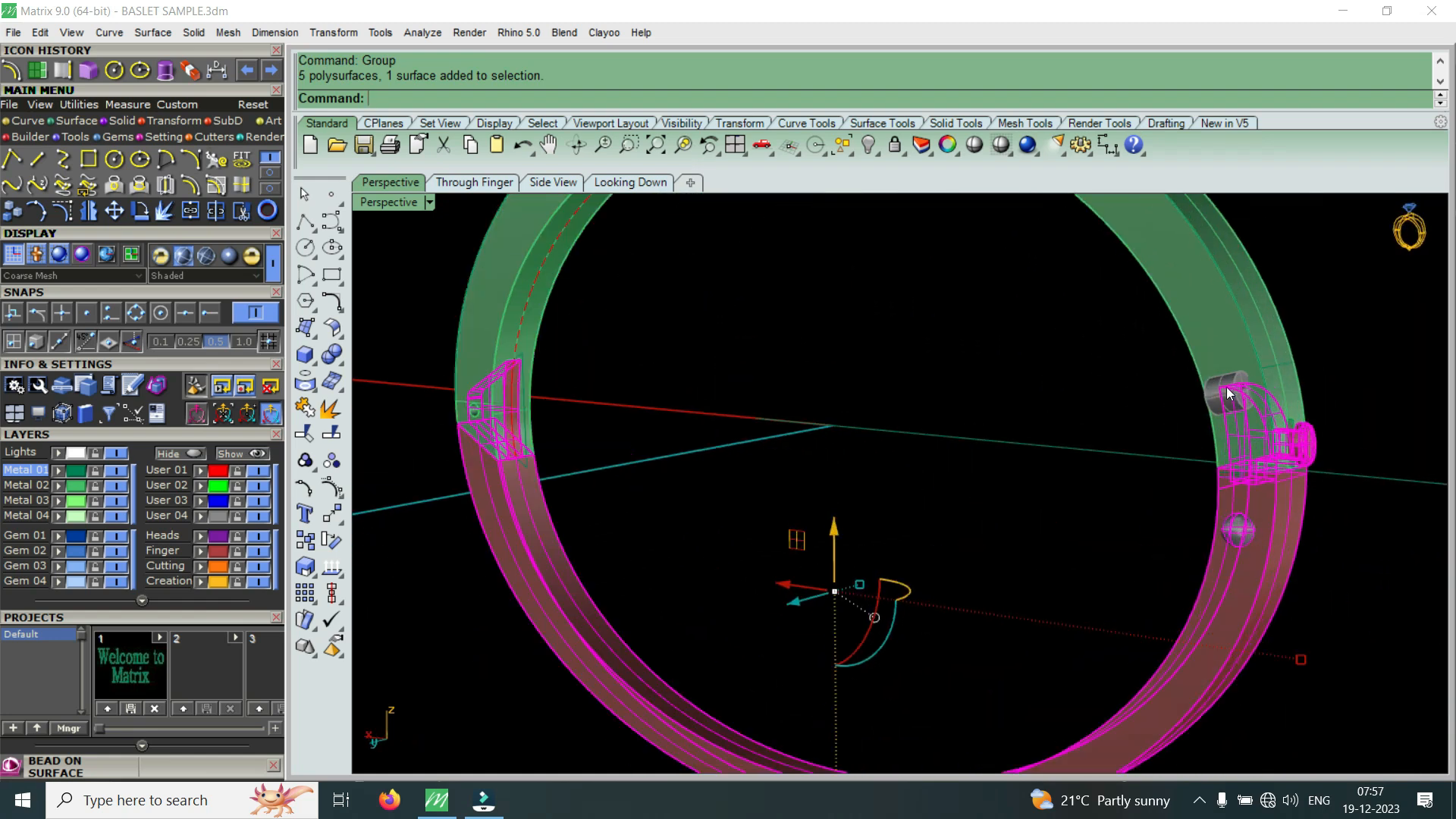
pyautogui.scroll(3, 1258, 503)
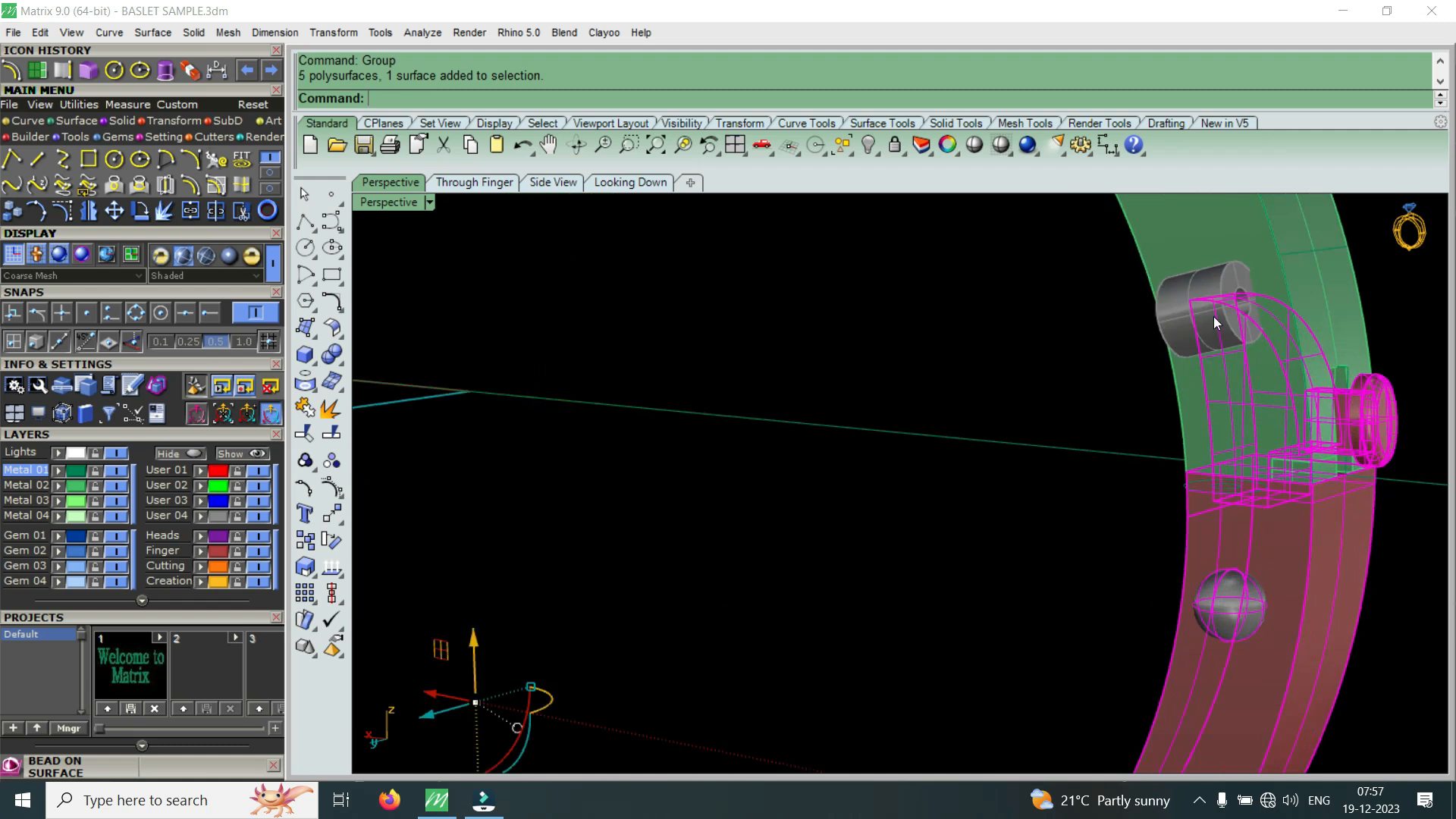
pyautogui.scroll(-5, 1146, 378)
pyautogui.moveTo(1211, 402); pyautogui.dragTo(781, 438, button='right')
pyautogui.scroll(3, 1093, 418)
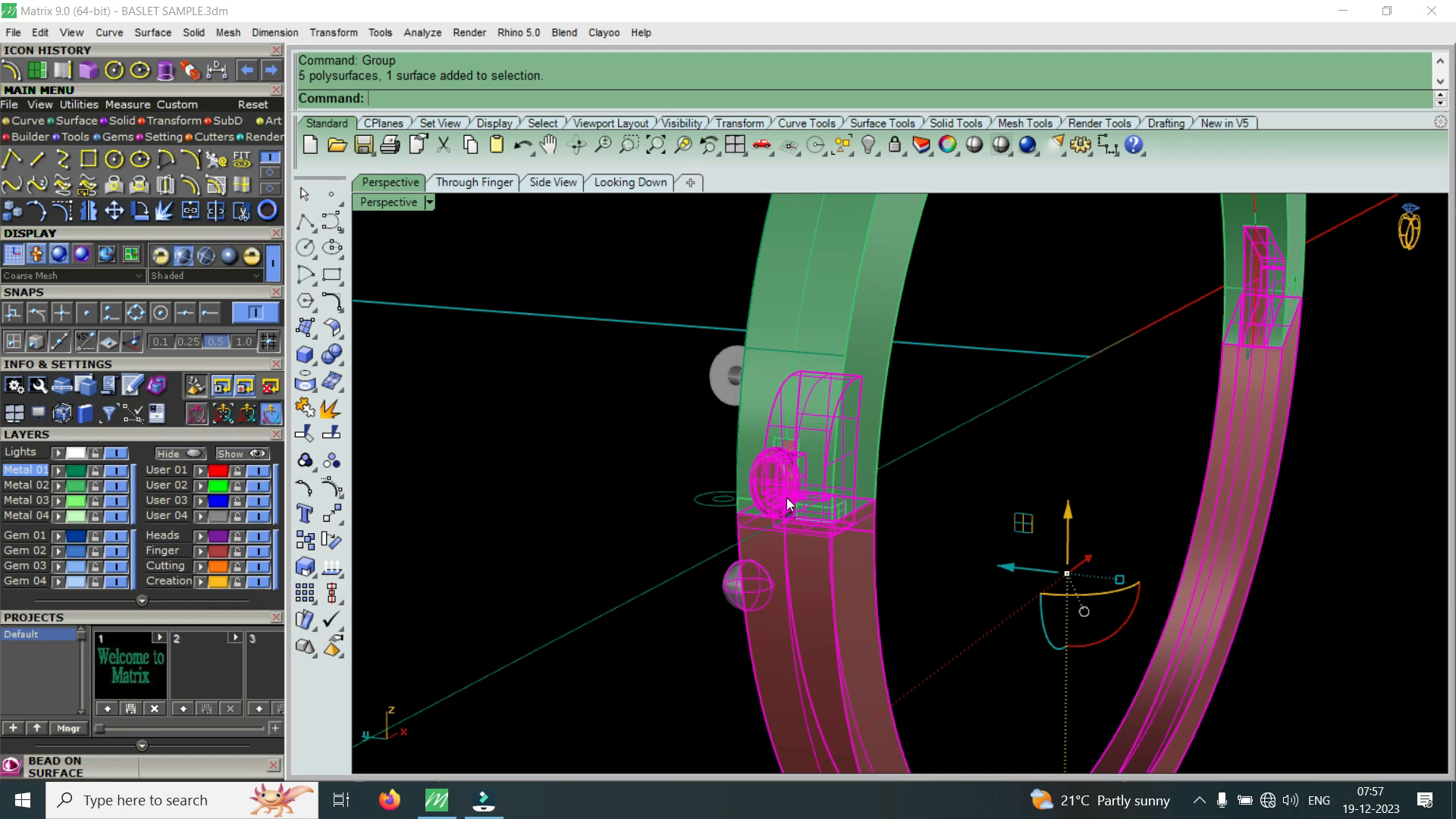
pyautogui.doubleClick(388, 203)
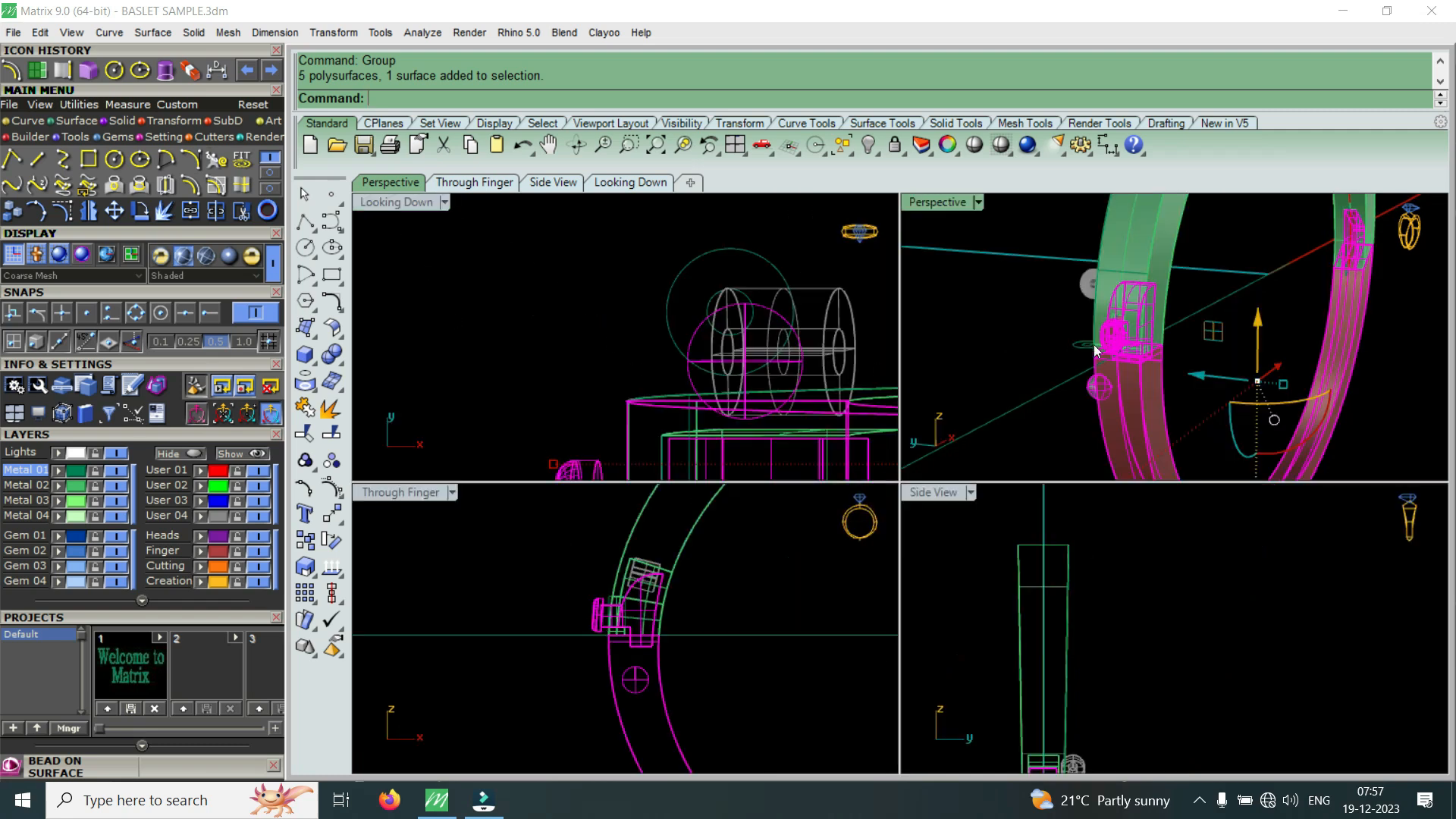
pyautogui.moveTo(1140, 352); pyautogui.dragTo(1198, 350, button='right')
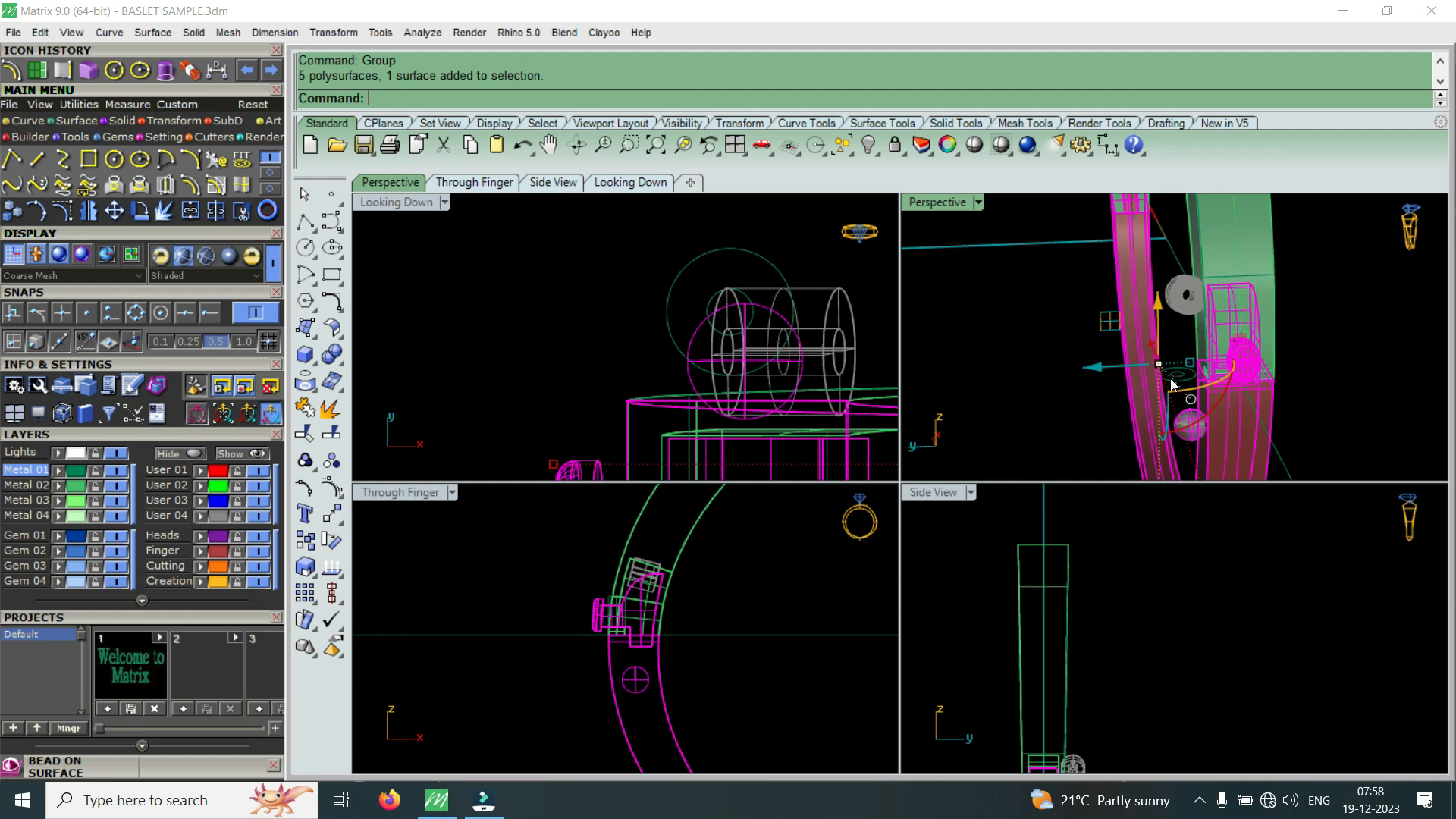
# - Group the green clasp curves and small joint solids together with the green band and tube
pyautogui.scroll(-15, 533, 620)
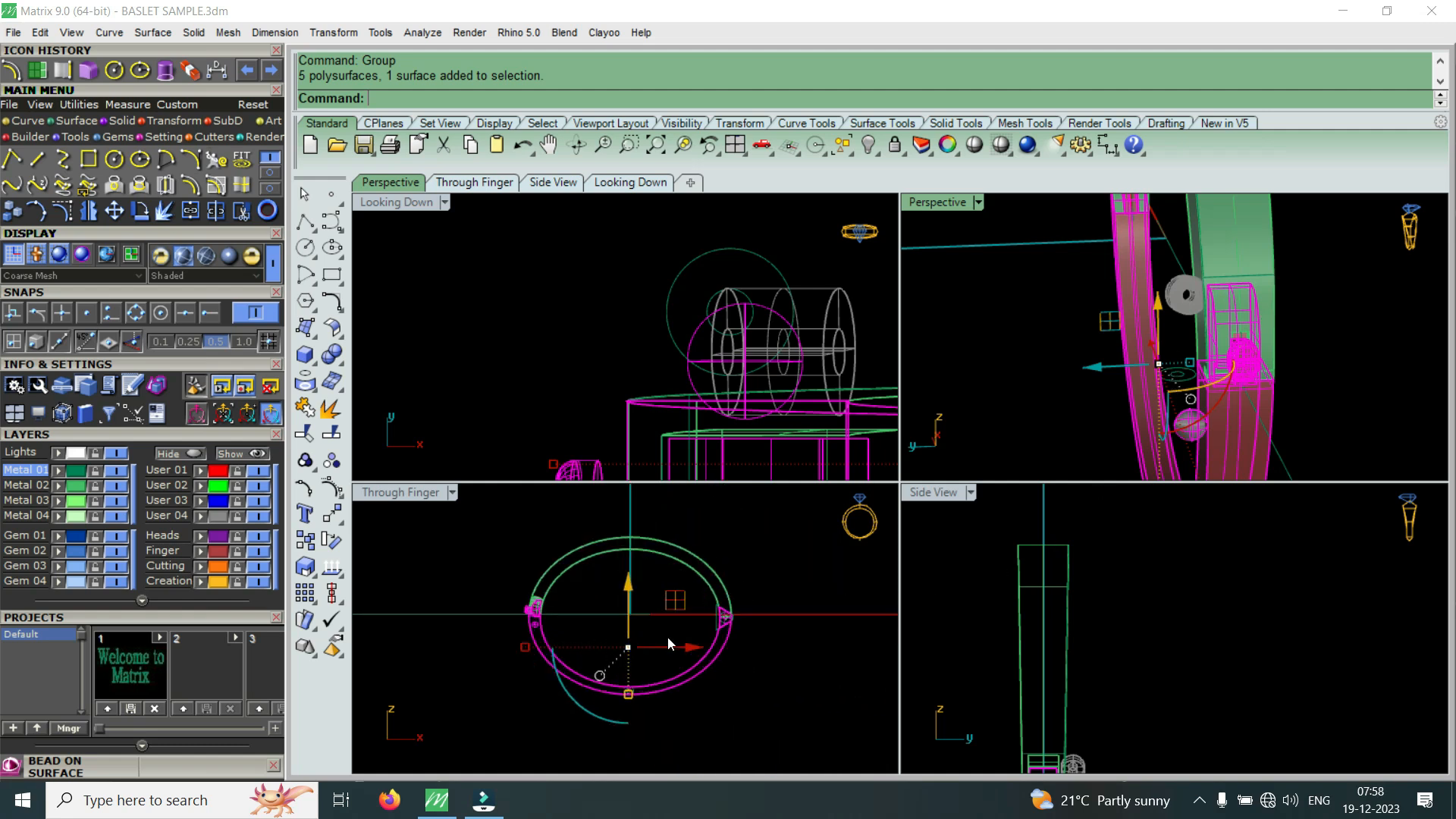
pyautogui.scroll(5, 531, 584)
pyautogui.click(575, 647)
pyautogui.scroll(5, 575, 646)
pyautogui.scroll(-6, 590, 681)
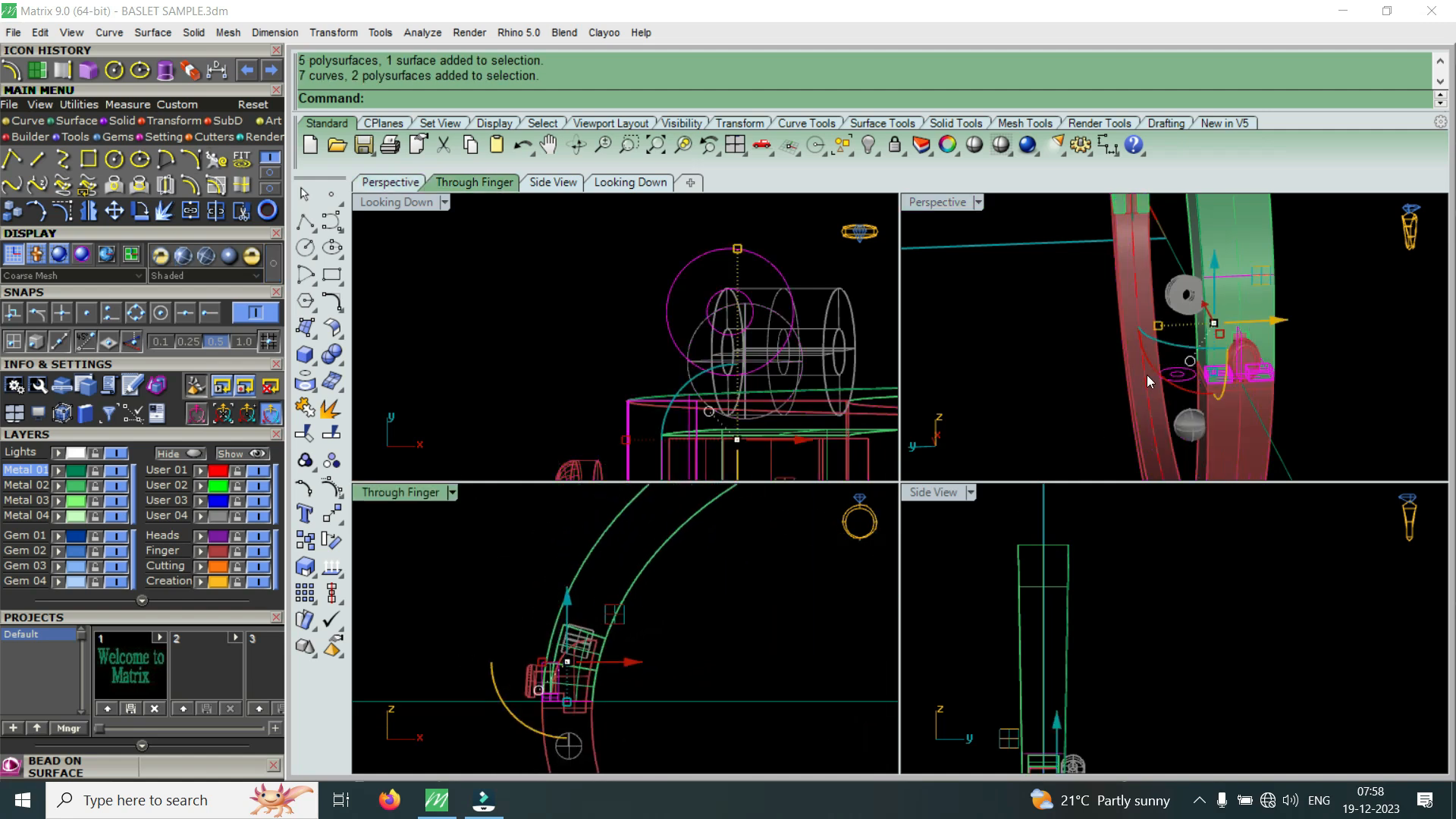
pyautogui.scroll(3, 1211, 342)
pyautogui.keyDown('shift'); pyautogui.click(1272, 228); pyautogui.keyUp('shift')
pyautogui.moveTo(1272, 229); pyautogui.dragTo(1250, 366, button='right')
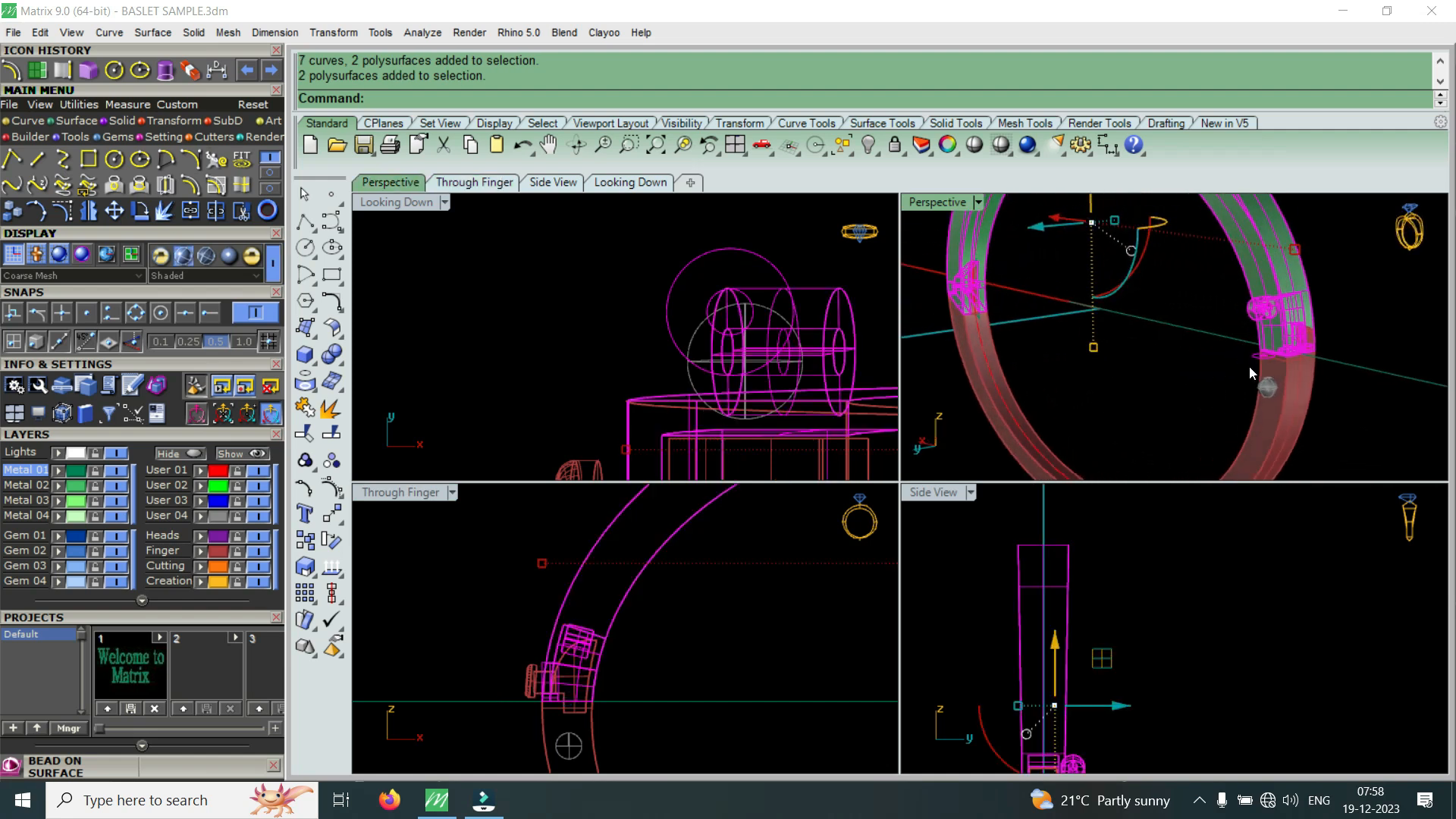
pyautogui.hotkey('ctrl', 'g')
pyautogui.press('Escape')
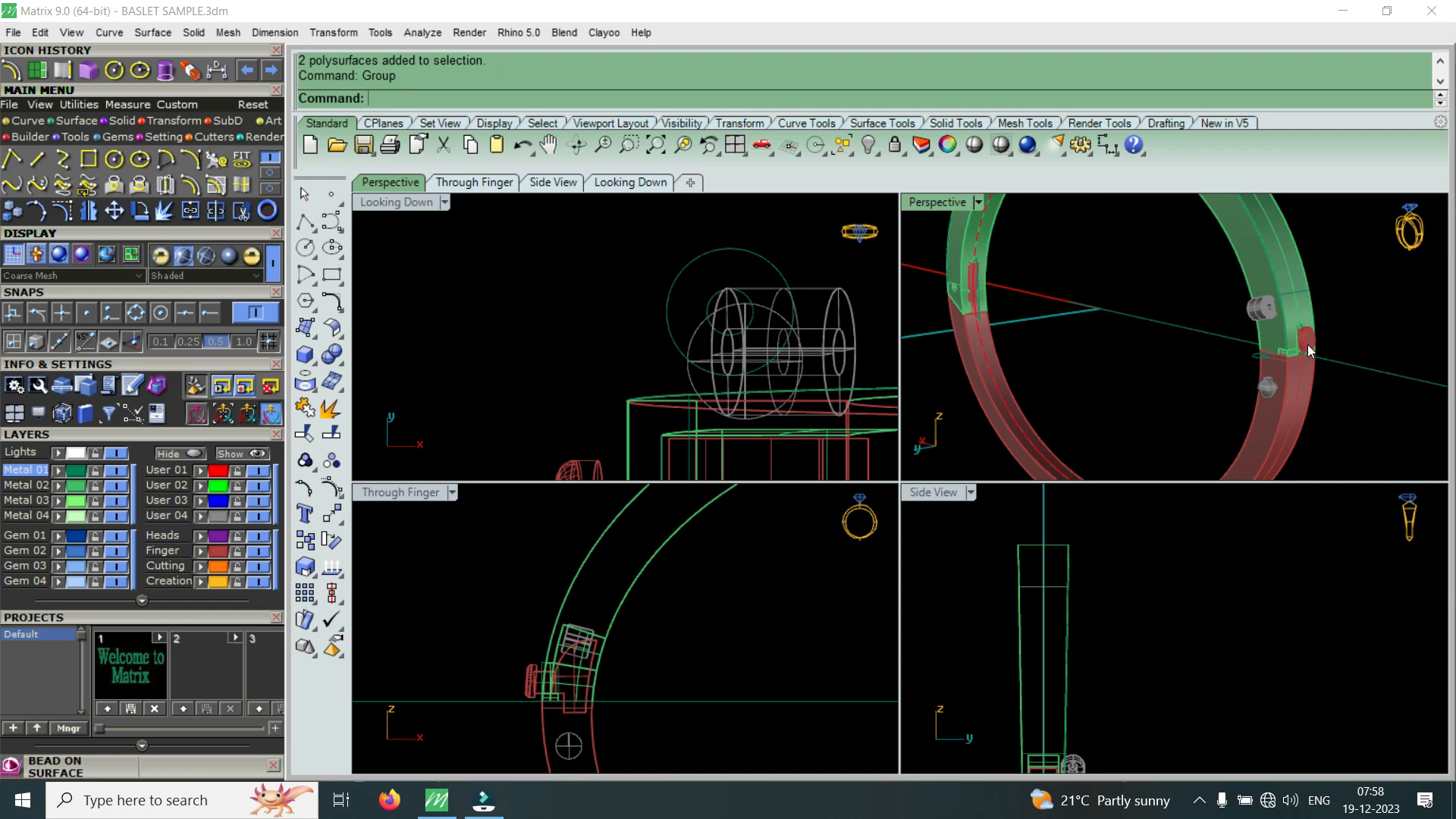
# - Rotate the red group about the centre of the hinge circle, swinging its clasp end down away from the green half
pyautogui.scroll(-4, 621, 689)
pyautogui.scroll(2, 656, 695)
pyautogui.click(655, 694)
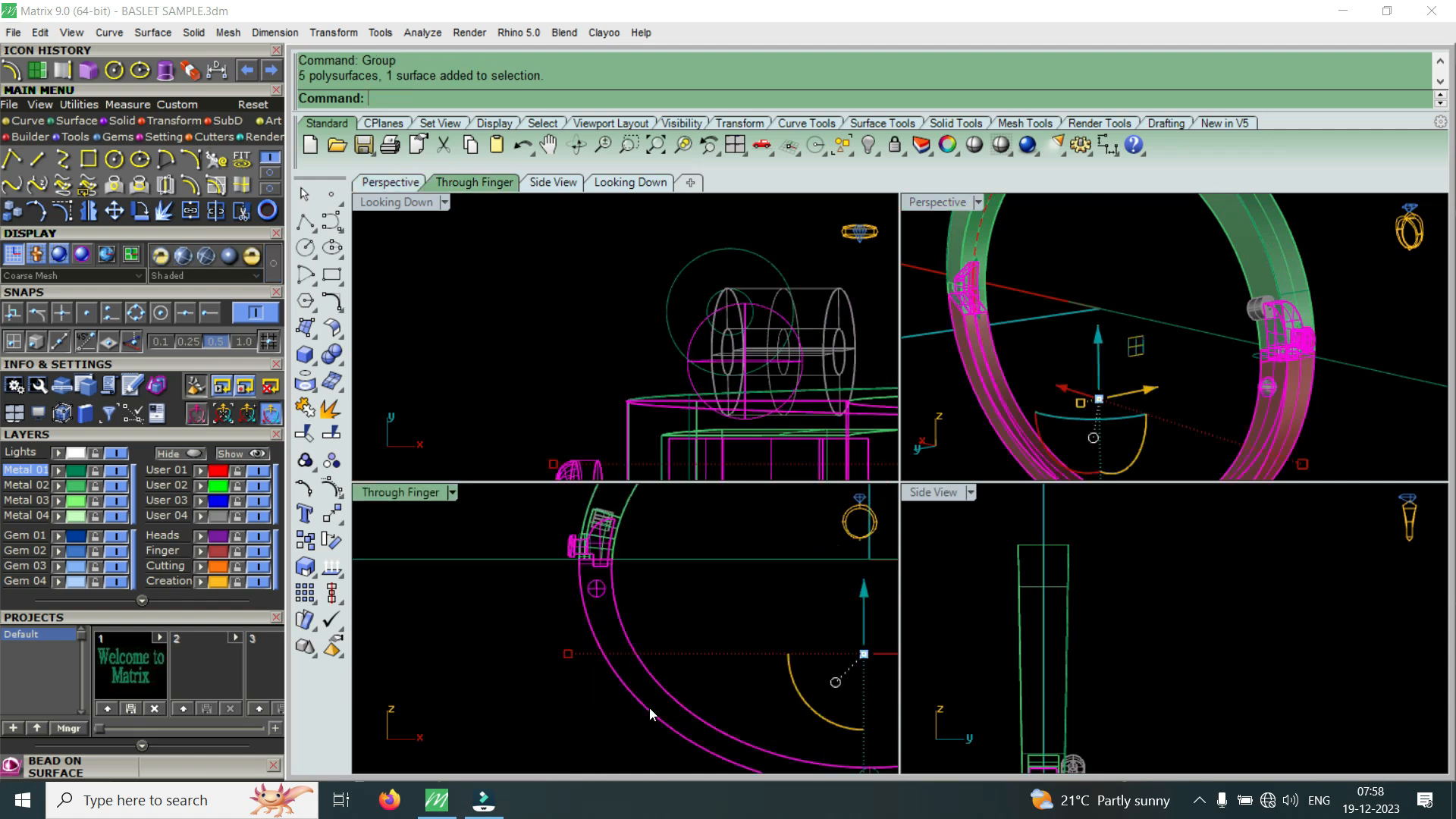
pyautogui.doubleClick(422, 493)
pyautogui.scroll(-3, 591, 617)
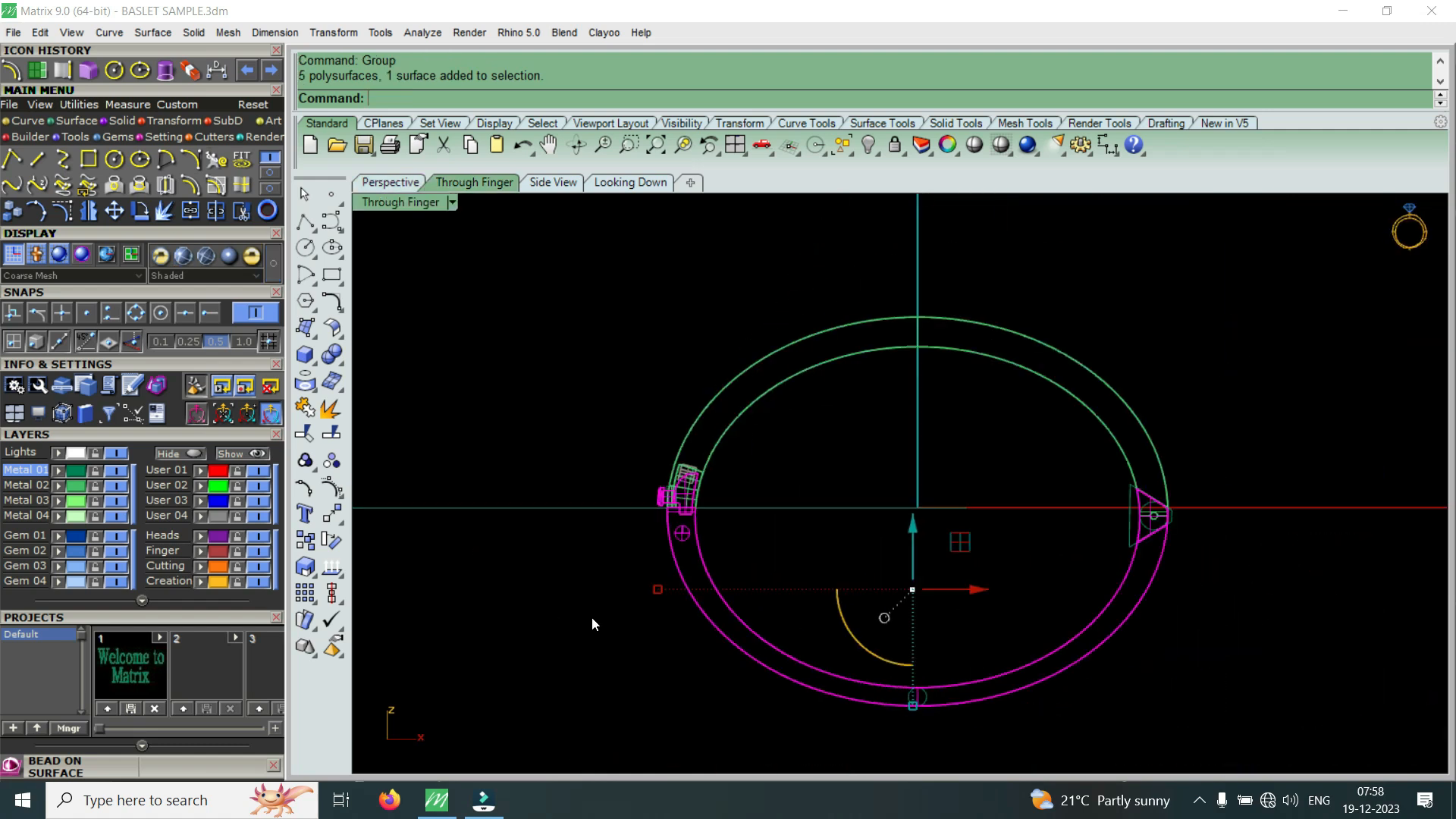
pyautogui.click(140, 210)
pyautogui.click(160, 317)
pyautogui.scroll(4, 1187, 523)
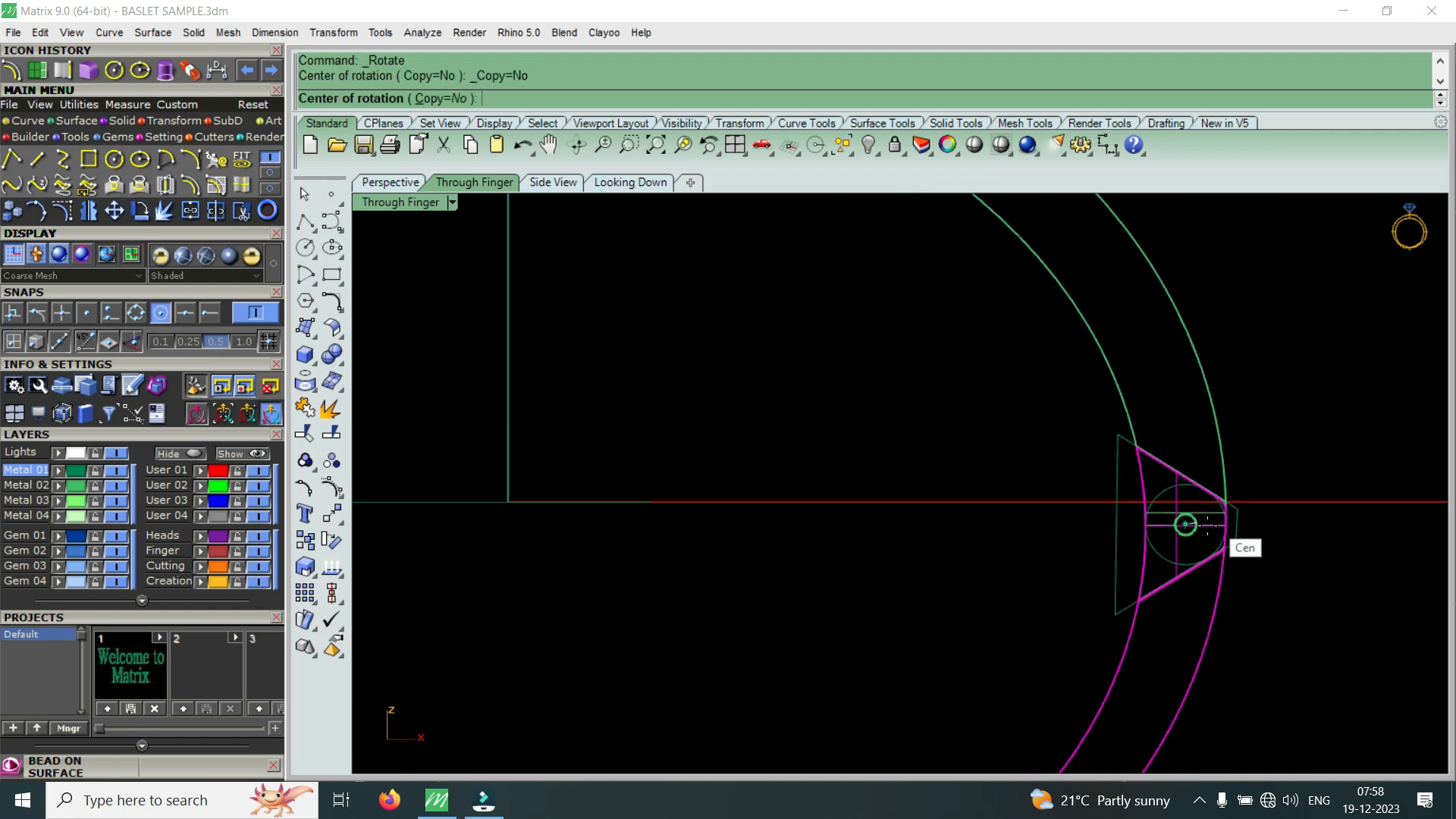
pyautogui.click(1185, 524)
pyautogui.scroll(-4, 1187, 531)
pyautogui.scroll(4, 651, 433)
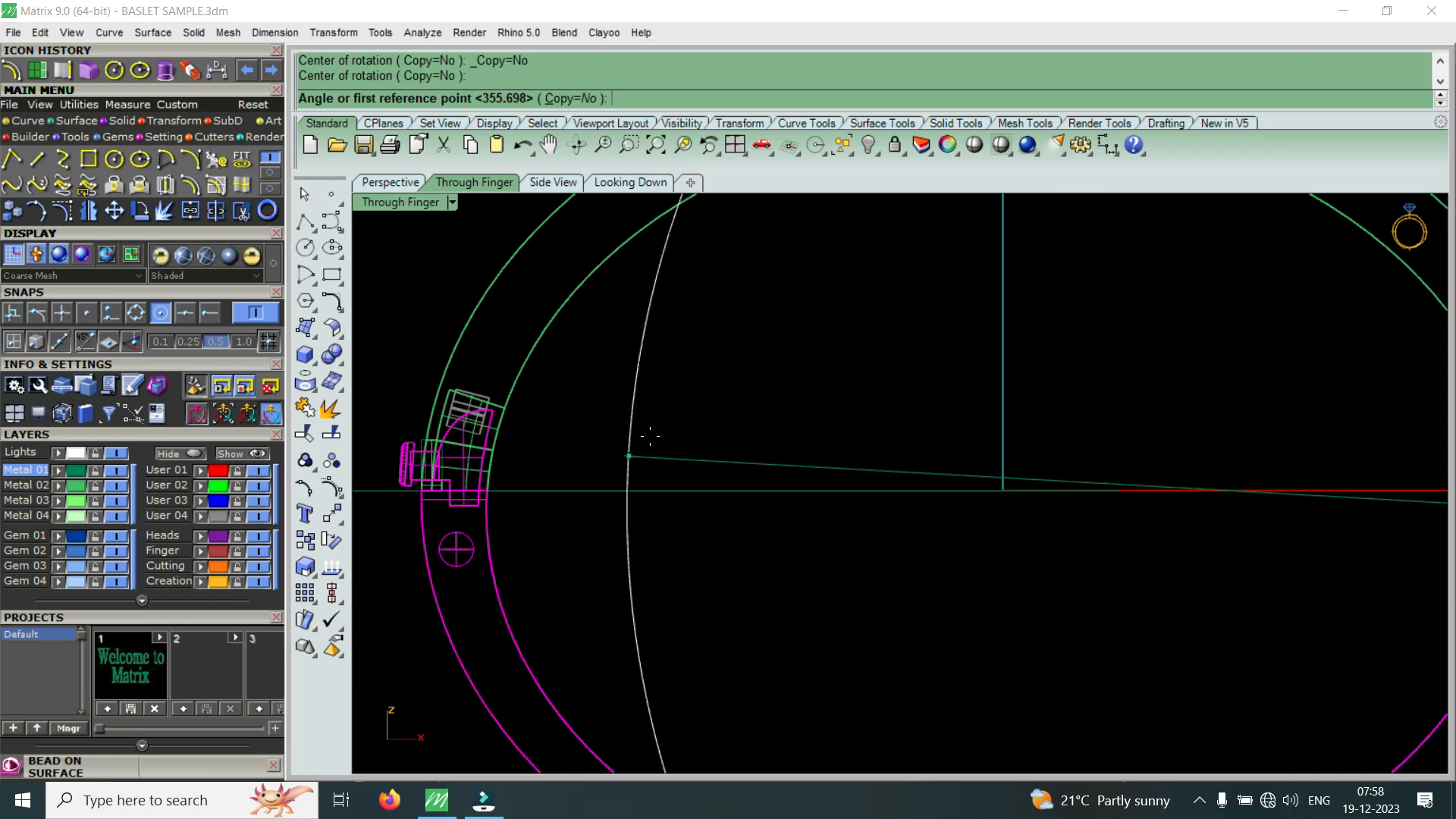
pyautogui.click(659, 417)
pyautogui.click(659, 486)
pyautogui.scroll(-3, 662, 514)
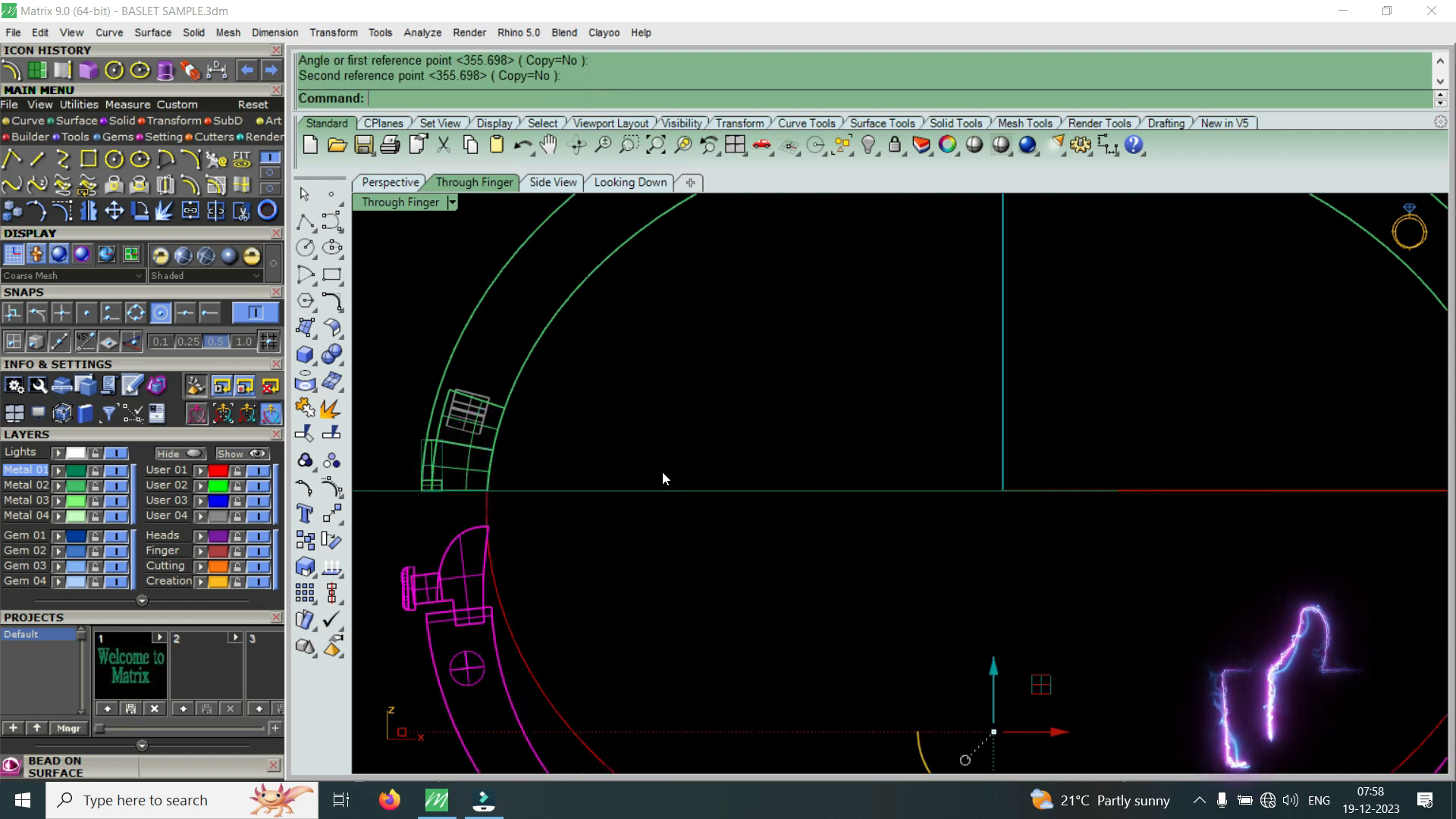
# - Inspect the opened clasp in perspective, examining the green half's inner slot and ledges and the red tongue with its button
pyautogui.scroll(-3, 663, 471)
pyautogui.doubleClick(399, 202)
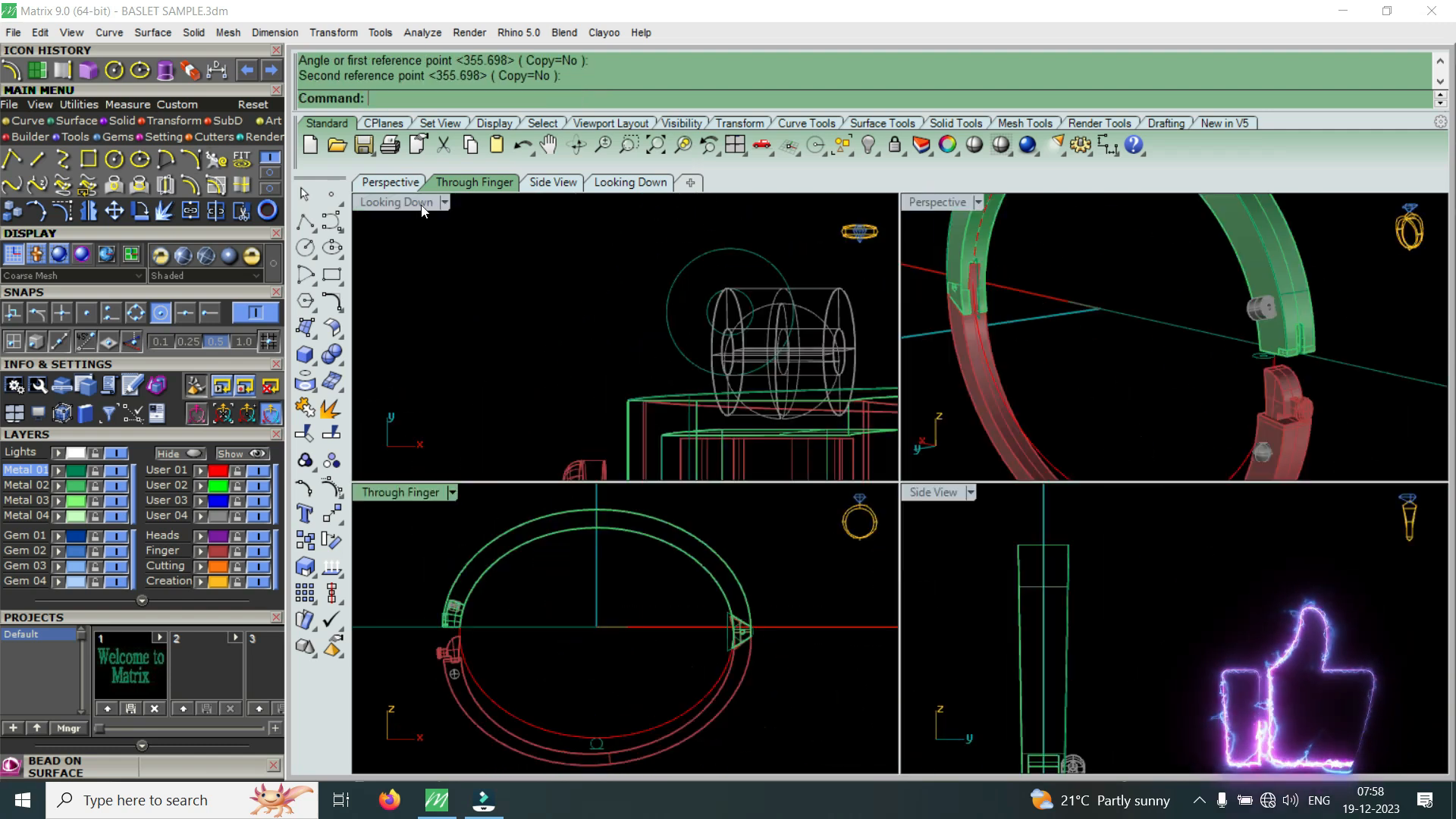
pyautogui.doubleClick(937, 202)
pyautogui.scroll(-2, 999, 262)
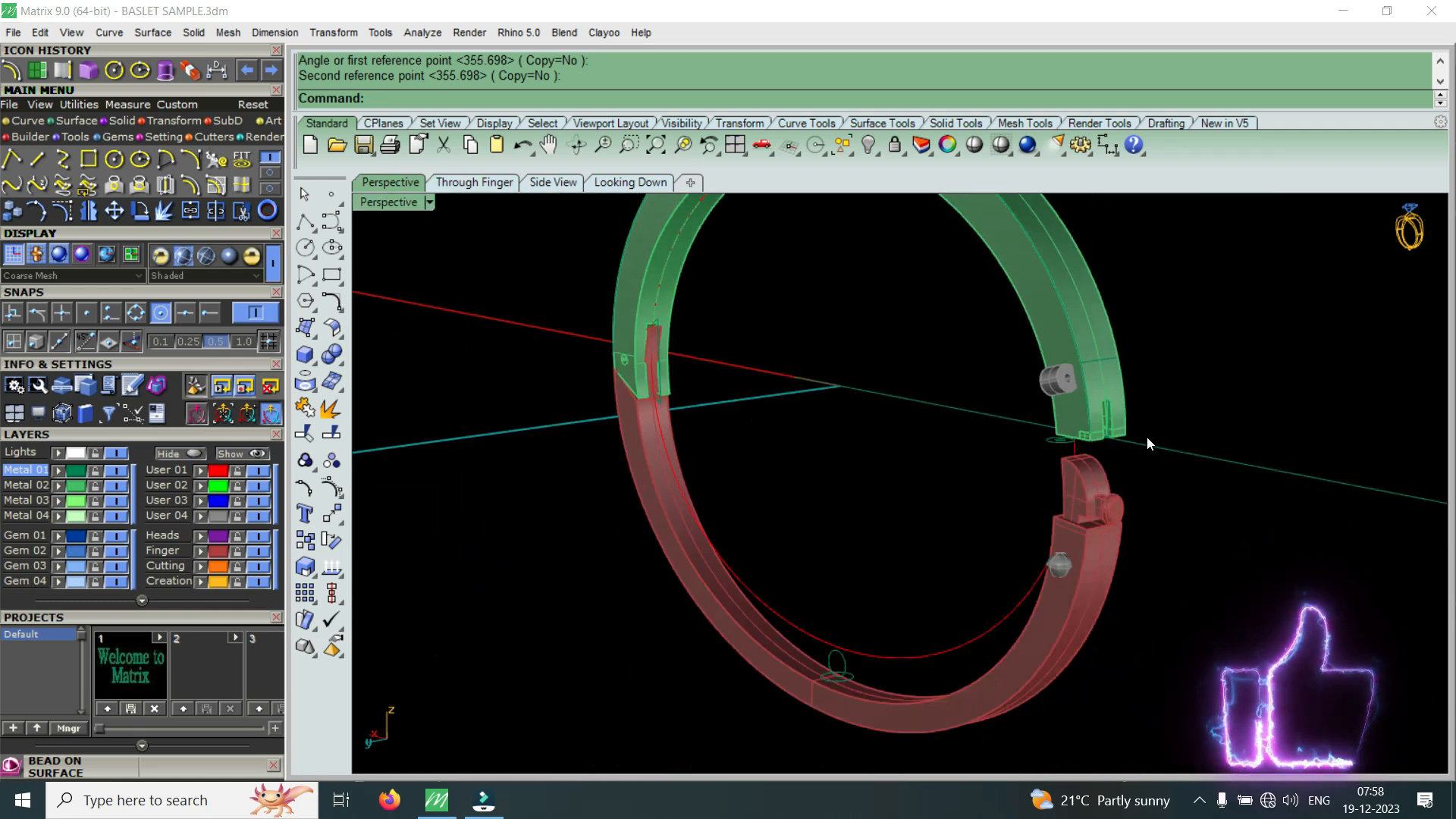
pyautogui.moveTo(1147, 437); pyautogui.dragTo(848, 461, button='right')
pyautogui.scroll(10, 762, 545)
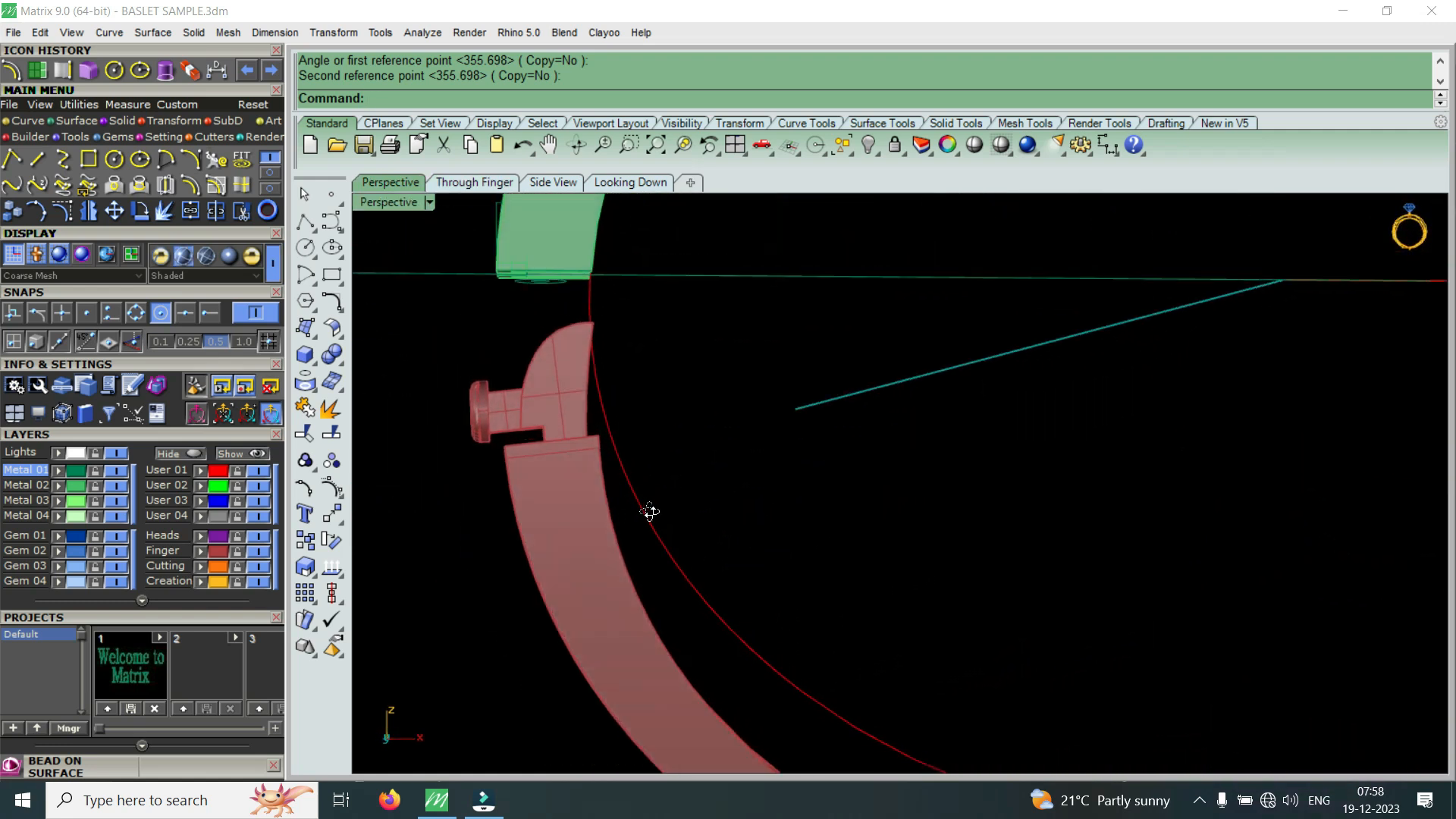
pyautogui.moveTo(567, 393); pyautogui.dragTo(822, 258, button='right')
pyautogui.scroll(6, 763, 321)
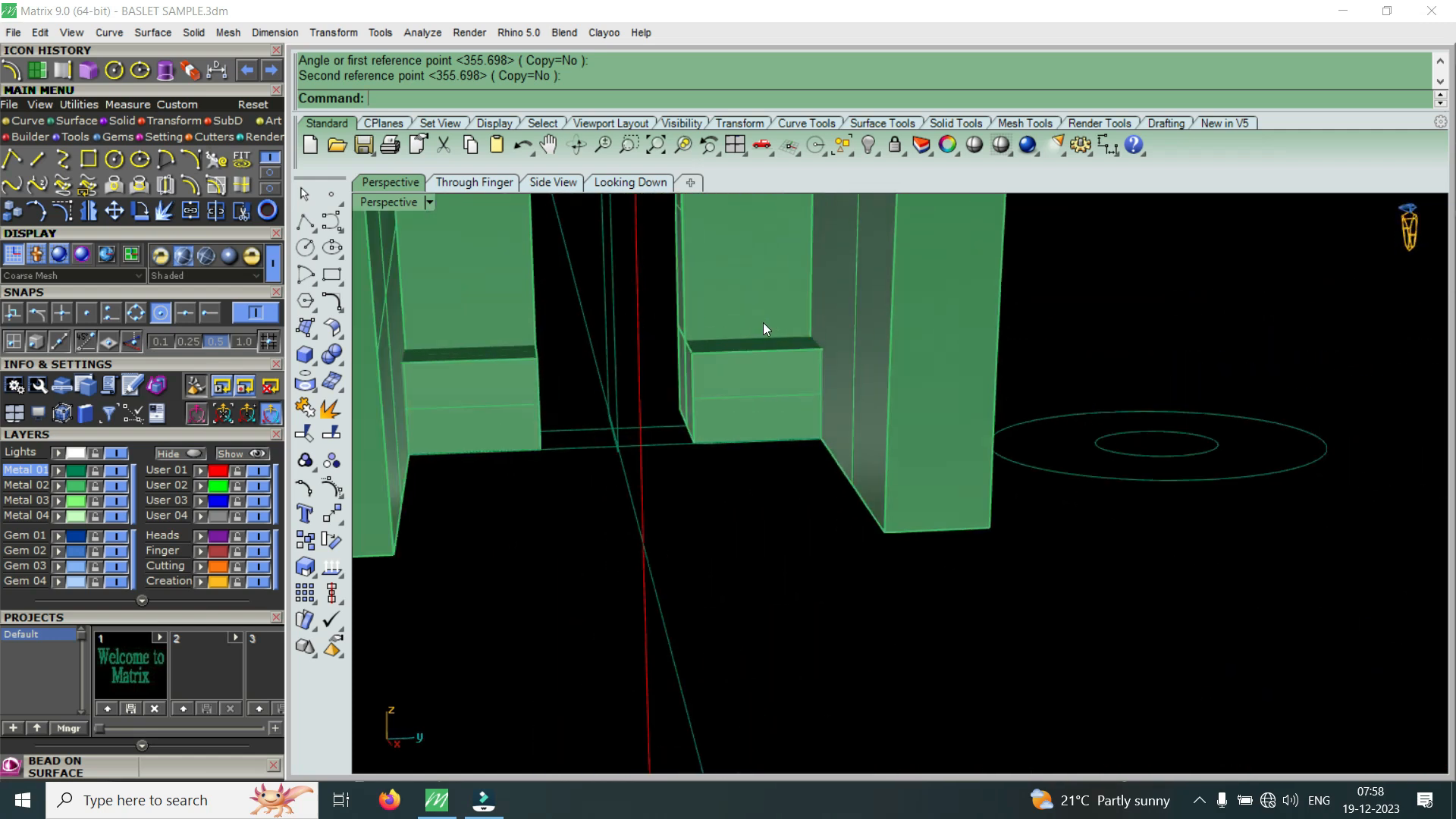
pyautogui.scroll(-6, 806, 346)
pyautogui.scroll(5, 634, 341)
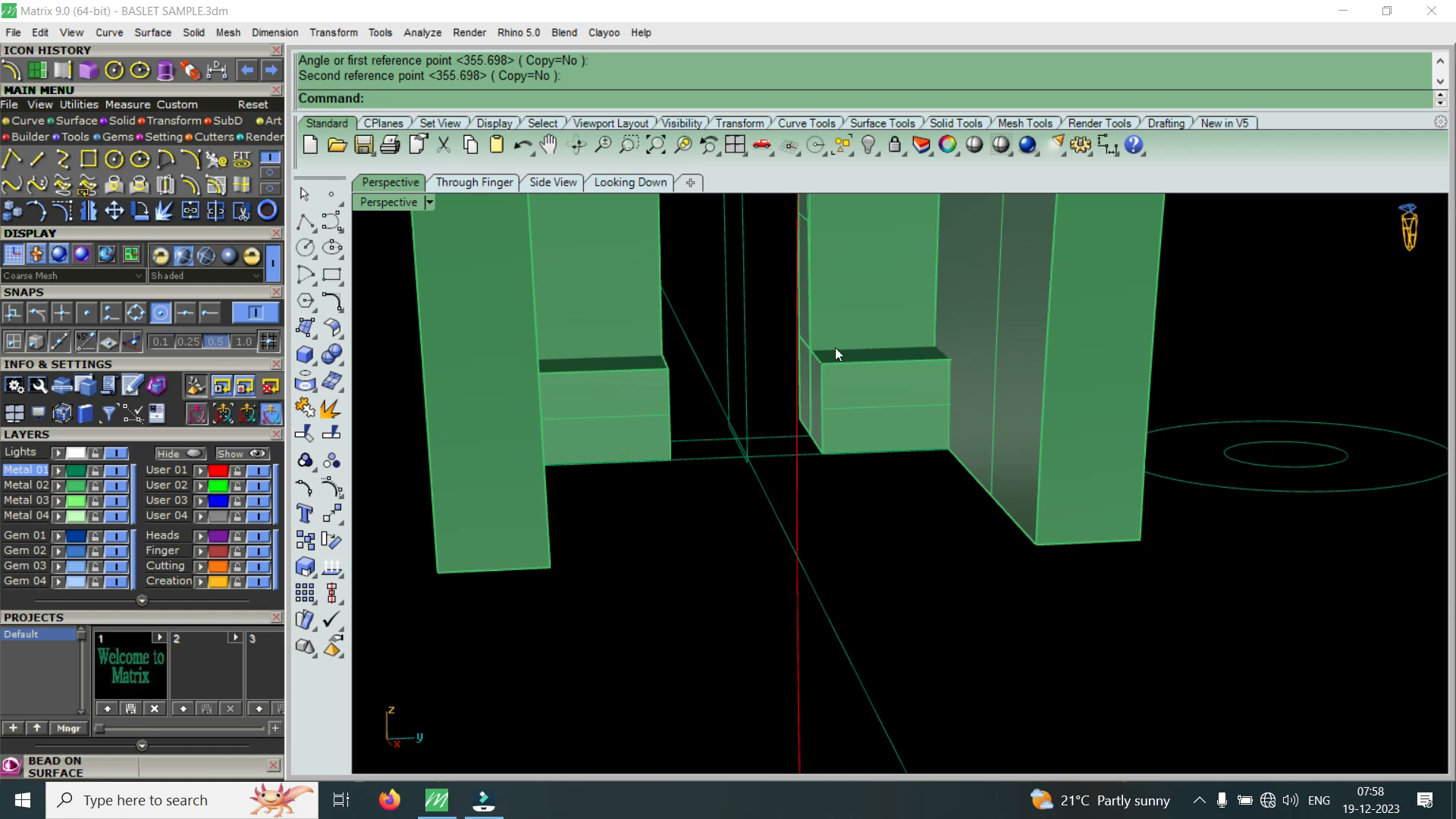
pyautogui.scroll(-4, 868, 349)
pyautogui.scroll(5, 613, 496)
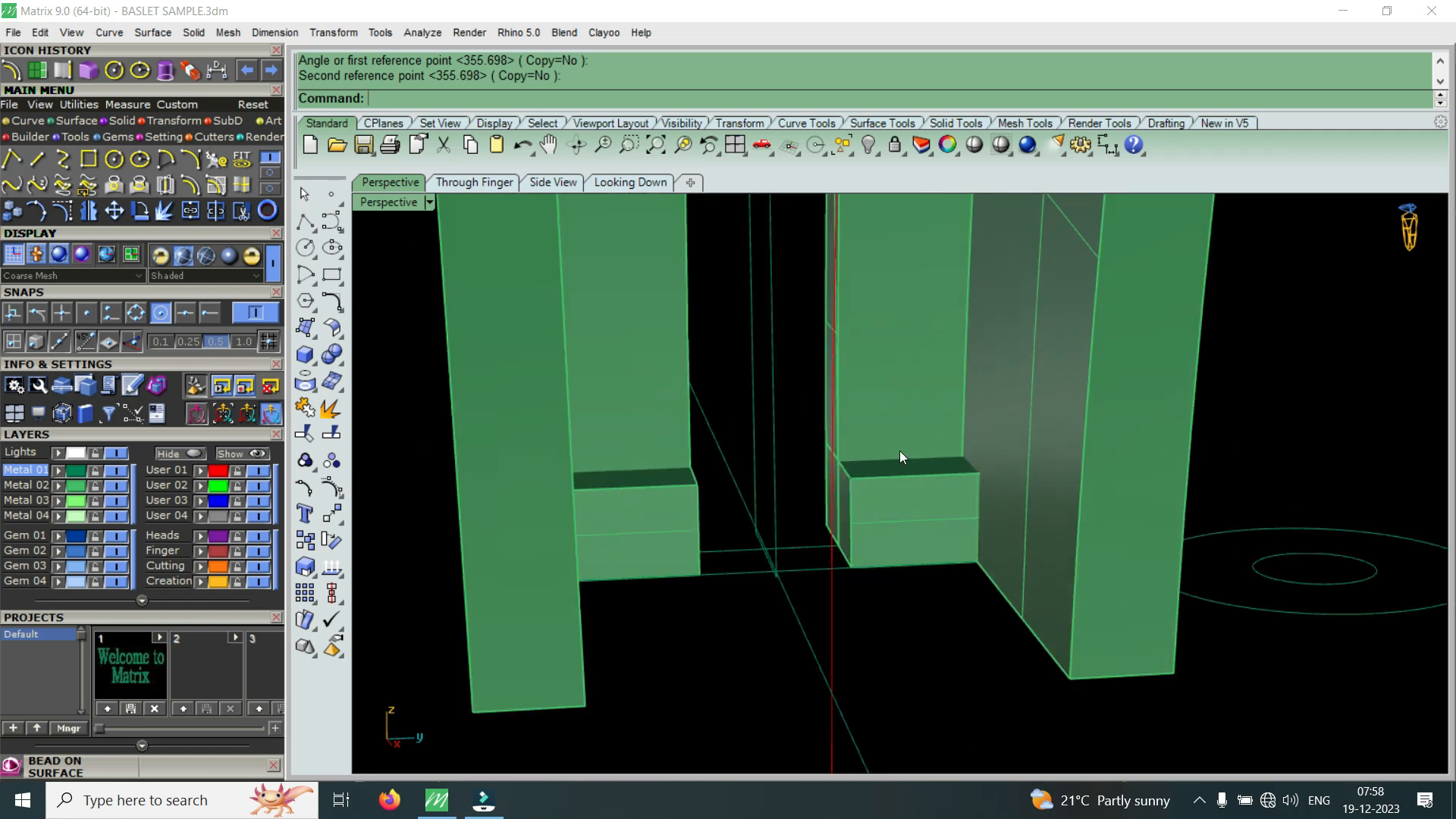
pyautogui.moveTo(936, 444); pyautogui.dragTo(917, 394, button='right')
pyautogui.scroll(5, 803, 628)
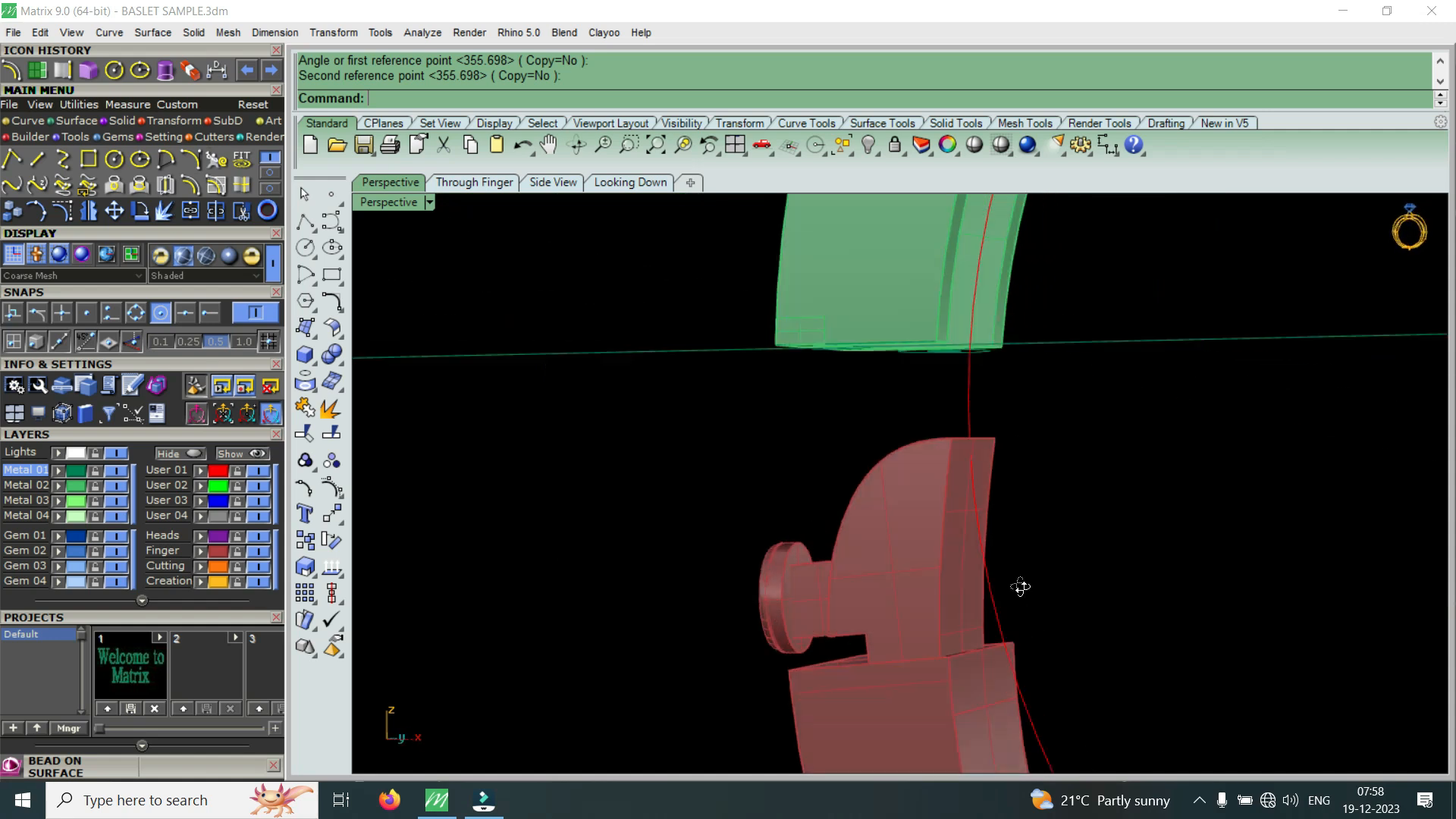
# - Examine the underside of the red clasp tongue and button, and the small ledges inside the green half's open end
pyautogui.scroll(3, 842, 666)
pyautogui.moveTo(842, 666); pyautogui.dragTo(996, 624, button='right')
pyautogui.scroll(6, 874, 570)
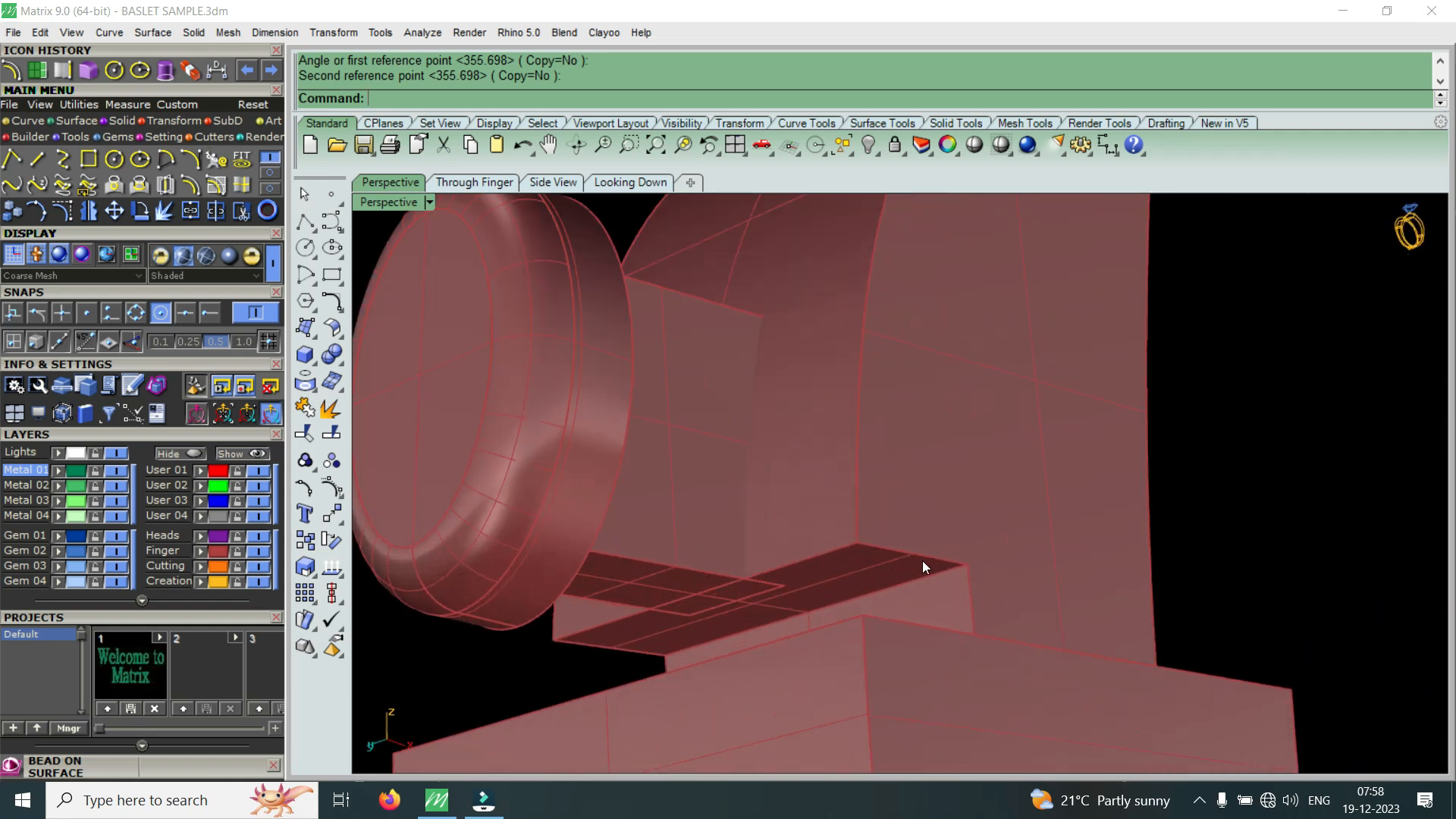
pyautogui.scroll(-5, 922, 567)
pyautogui.moveTo(862, 558); pyautogui.dragTo(793, 584, button='right')
pyautogui.moveTo(884, 468); pyautogui.dragTo(680, 496, button='right')
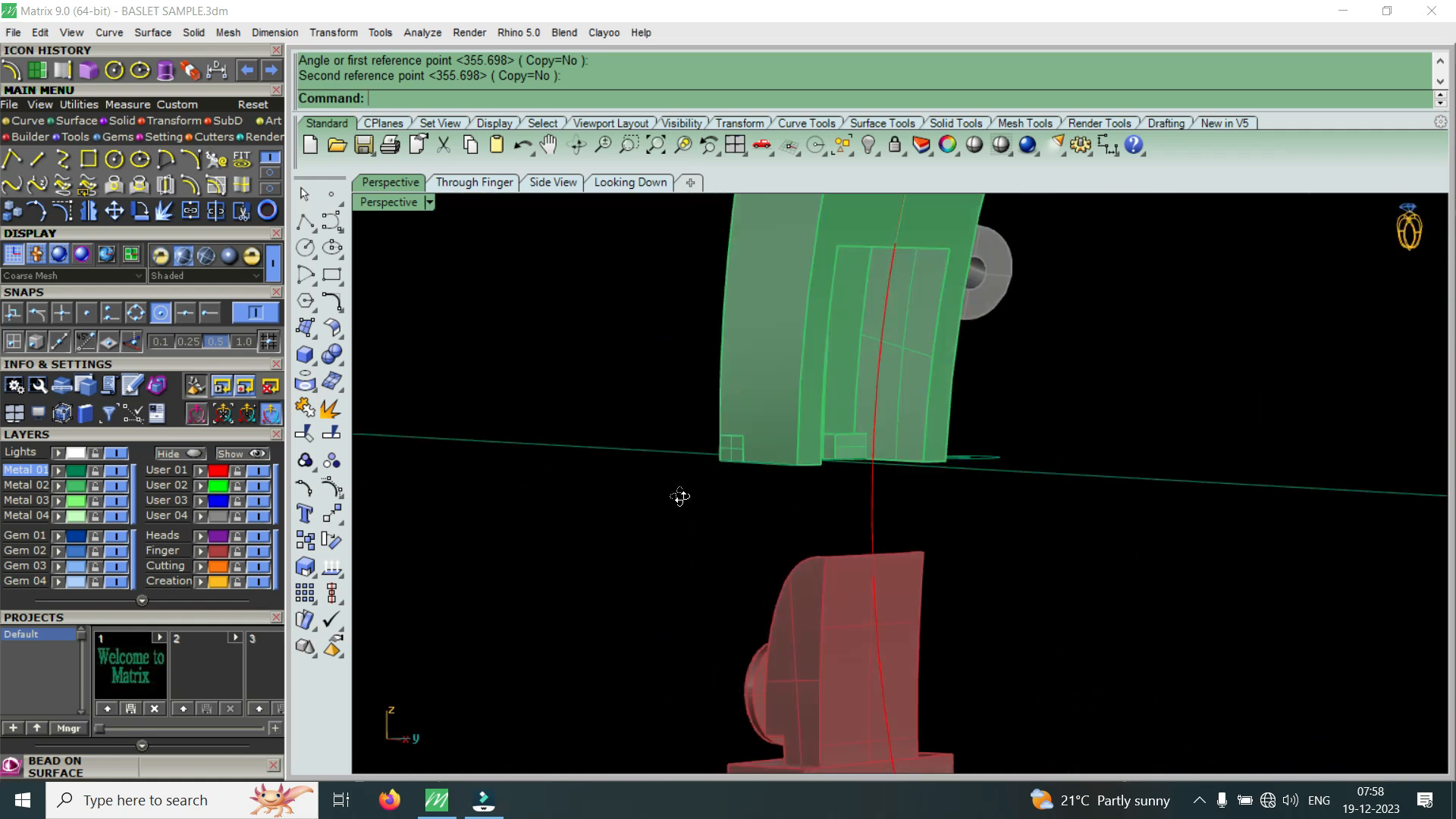
pyautogui.scroll(6, 895, 421)
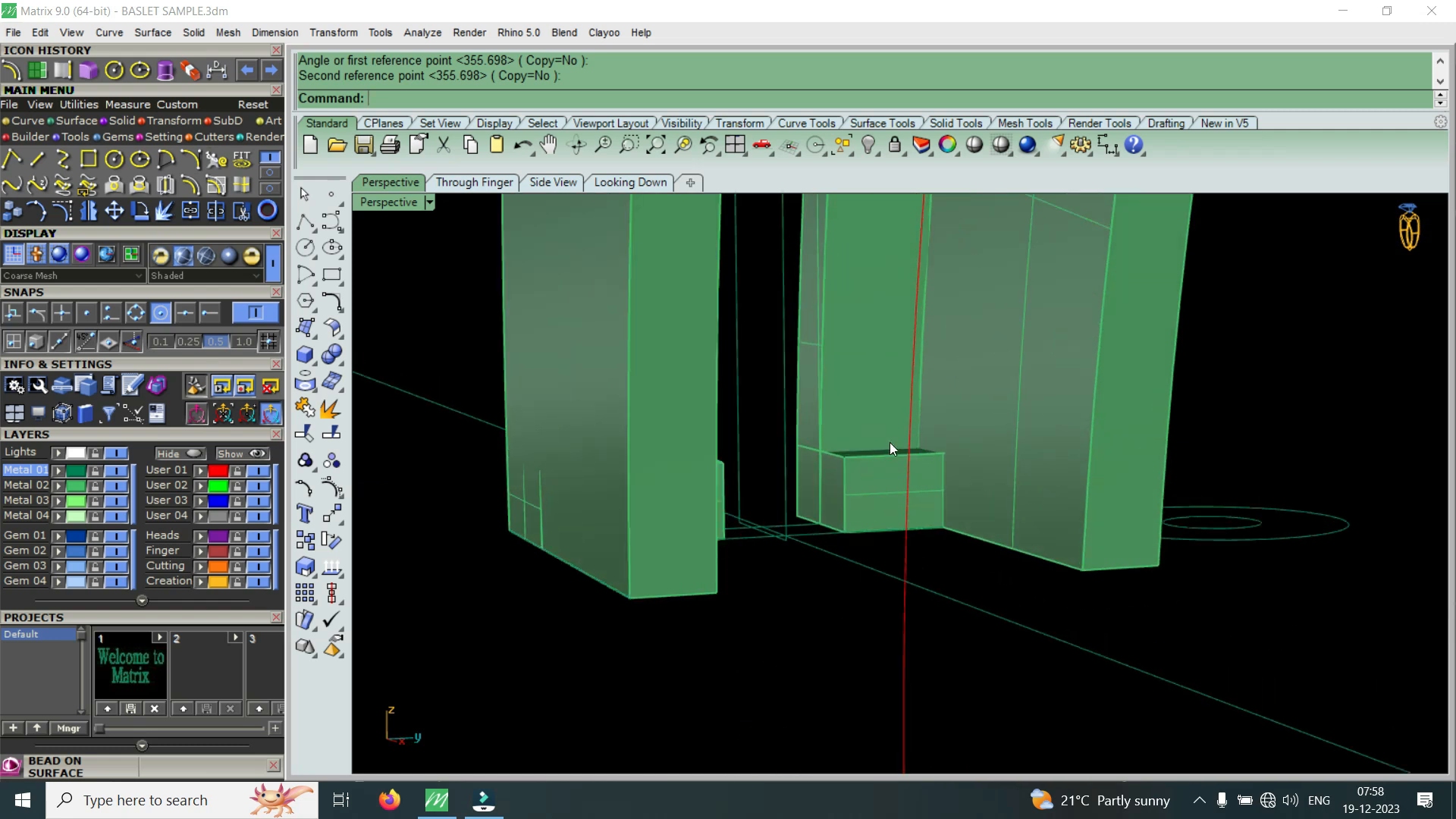
pyautogui.scroll(3, 879, 448)
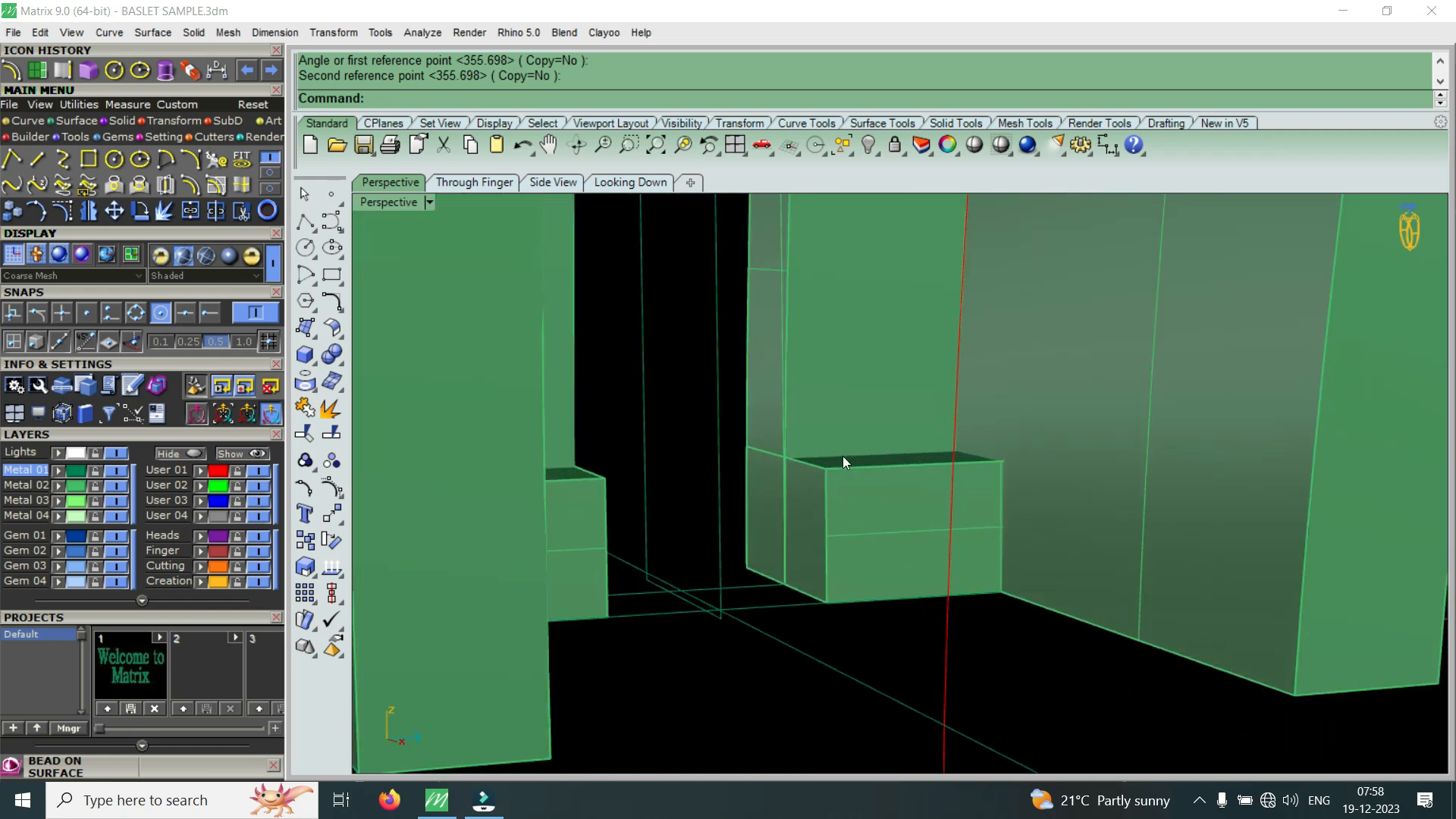
# - Inspect the green half's recess, narrow end slot and side tube from below, inside and outside
pyautogui.scroll(-5, 825, 450)
pyautogui.moveTo(818, 475); pyautogui.dragTo(1068, 430, button='right')
pyautogui.moveTo(1117, 489); pyautogui.dragTo(922, 262, button='right')
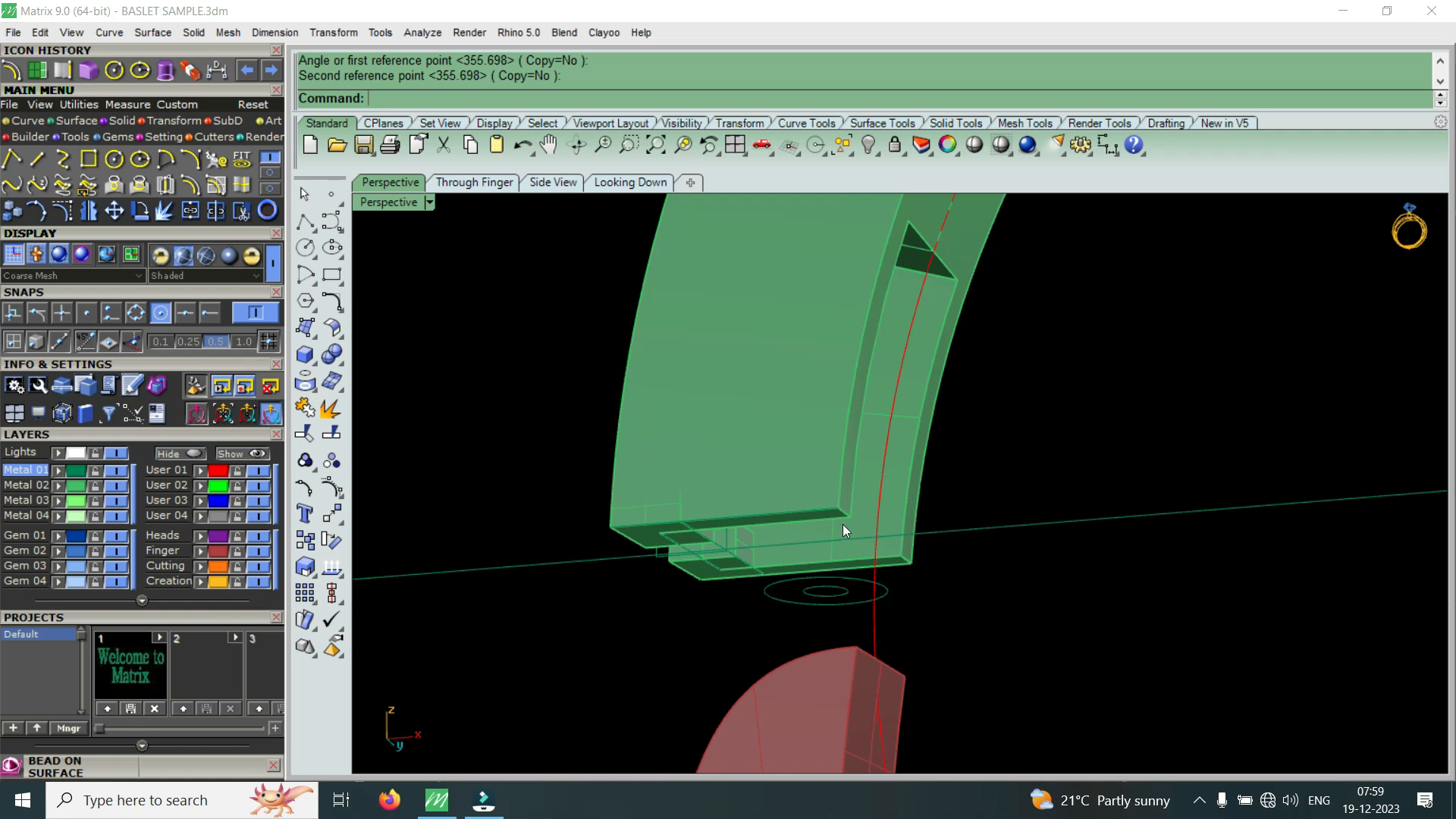
pyautogui.moveTo(868, 438); pyautogui.dragTo(787, 492, button='right')
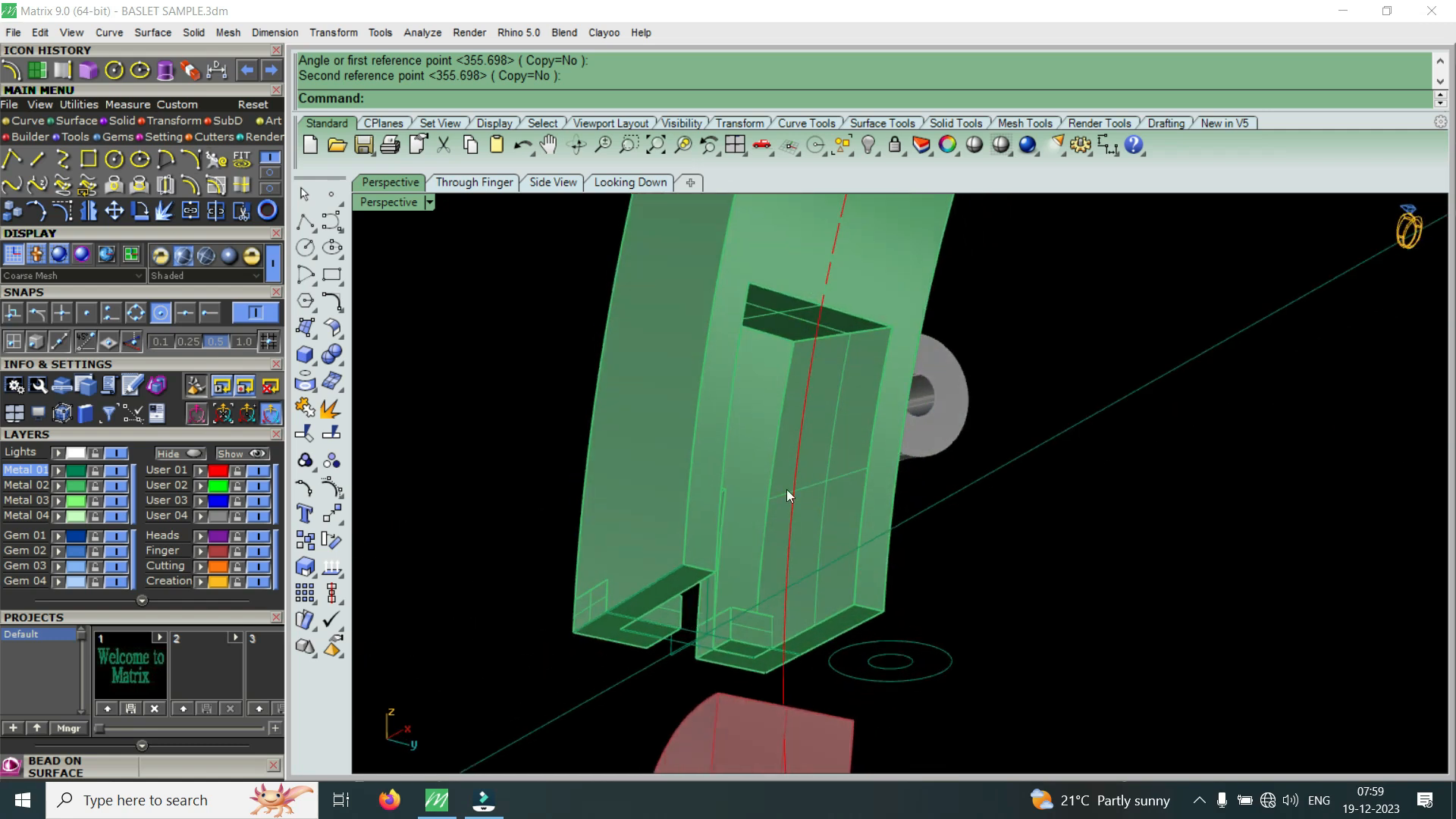
pyautogui.moveTo(698, 593); pyautogui.dragTo(735, 562, button='right')
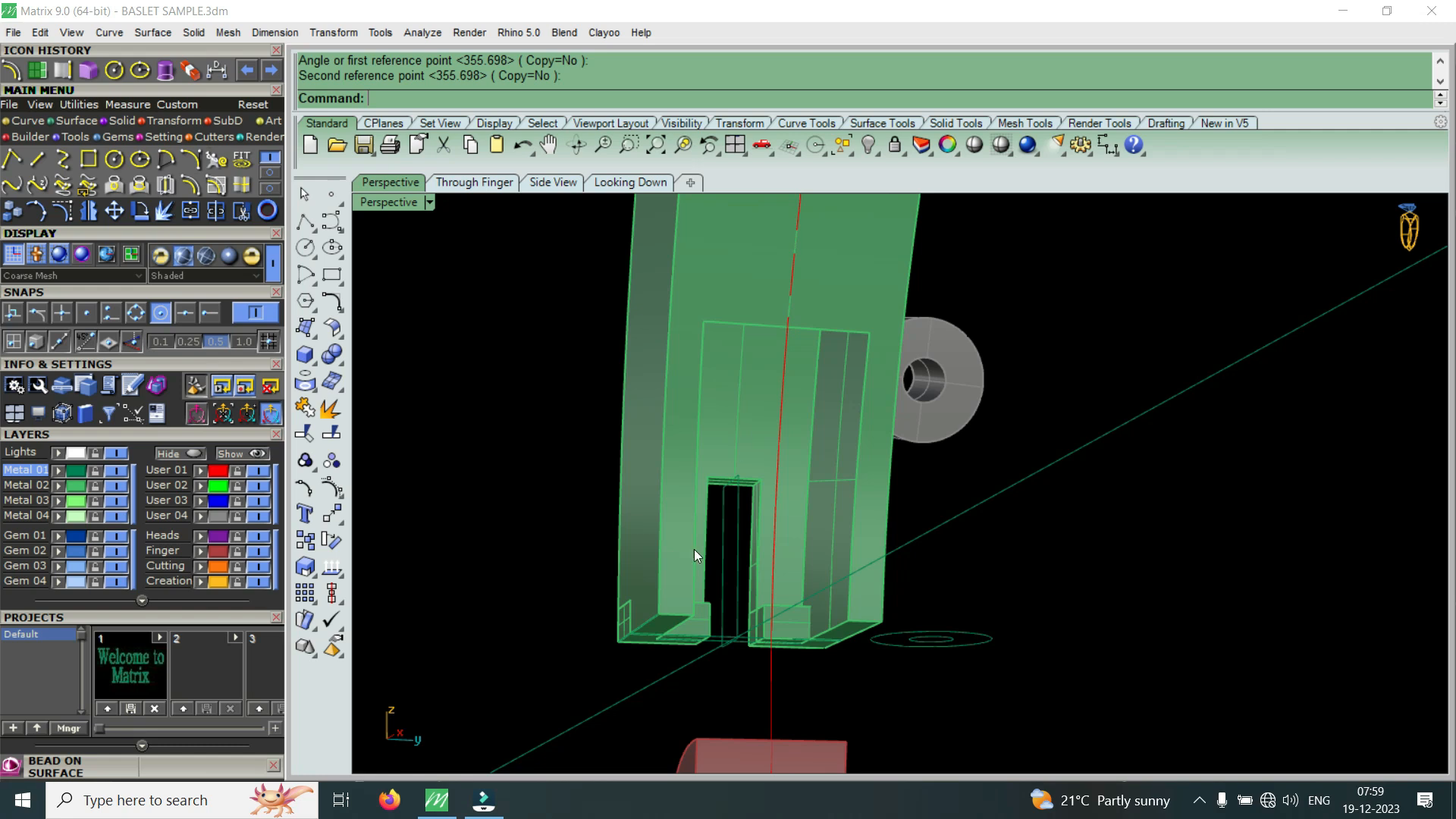
pyautogui.moveTo(671, 608); pyautogui.dragTo(673, 567, button='right')
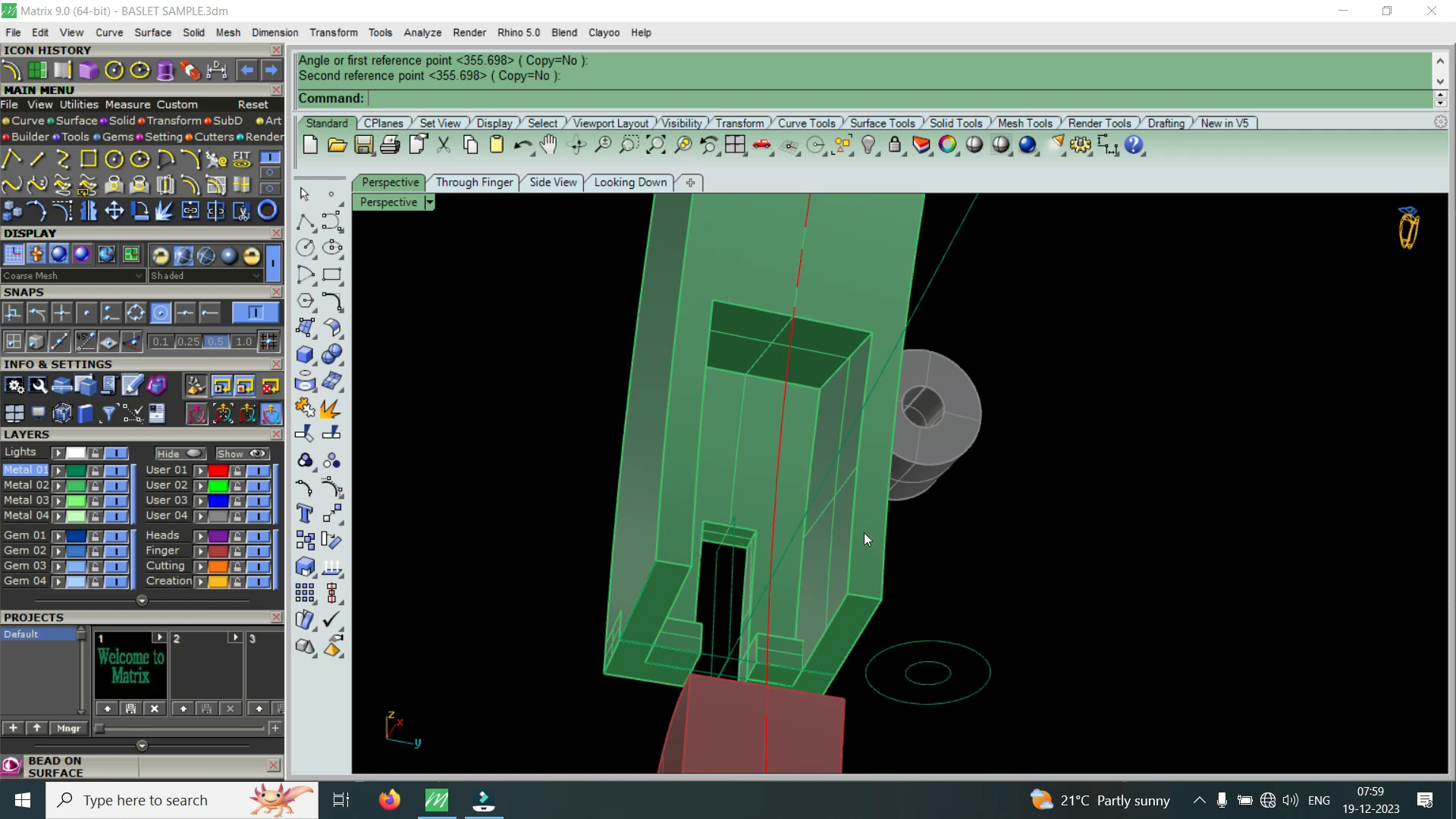
pyautogui.moveTo(867, 403); pyautogui.dragTo(916, 529, button='right')
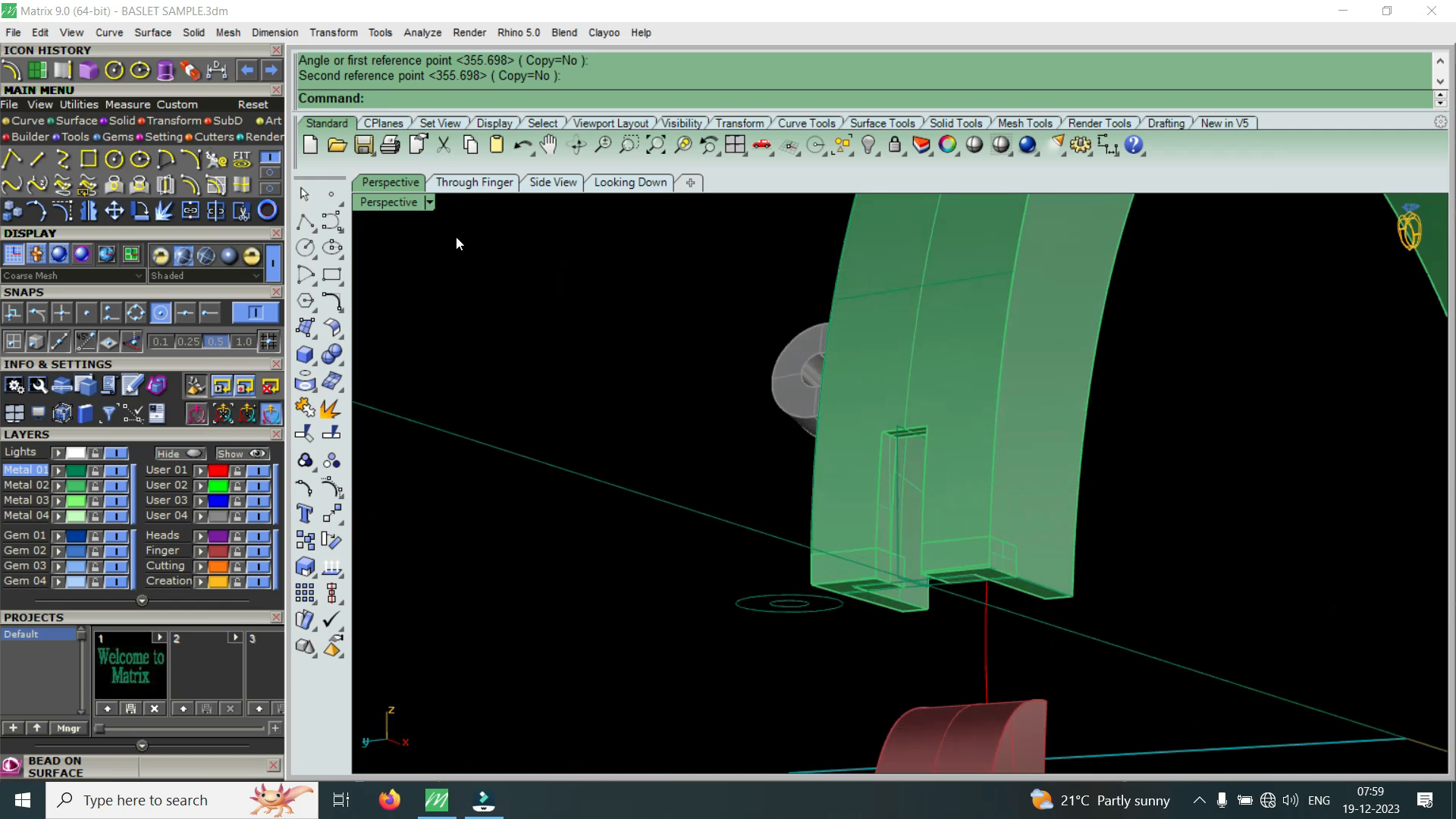
# - Set the Perspective view to Machine display and undo the red group's rotation
pyautogui.click(429, 202)
pyautogui.click(534, 389)
pyautogui.moveTo(534, 388)
pyautogui.mouseDown(button='right')
pyautogui.moveTo(844, 402)
pyautogui.moveTo(657, 475)
pyautogui.moveTo(971, 493)
pyautogui.moveTo(959, 510)
pyautogui.moveTo(1063, 497)
pyautogui.moveTo(878, 624)
pyautogui.moveTo(686, 599)
pyautogui.moveTo(969, 611)
pyautogui.moveTo(588, 497)
pyautogui.moveTo(920, 510)
pyautogui.moveTo(876, 479)
pyautogui.moveTo(787, 478)
pyautogui.moveTo(795, 448)
pyautogui.moveTo(780, 467)
pyautogui.moveTo(852, 487)
pyautogui.moveTo(621, 492)
pyautogui.mouseUp(button='right')
pyautogui.hotkey('ctrl', 'z')
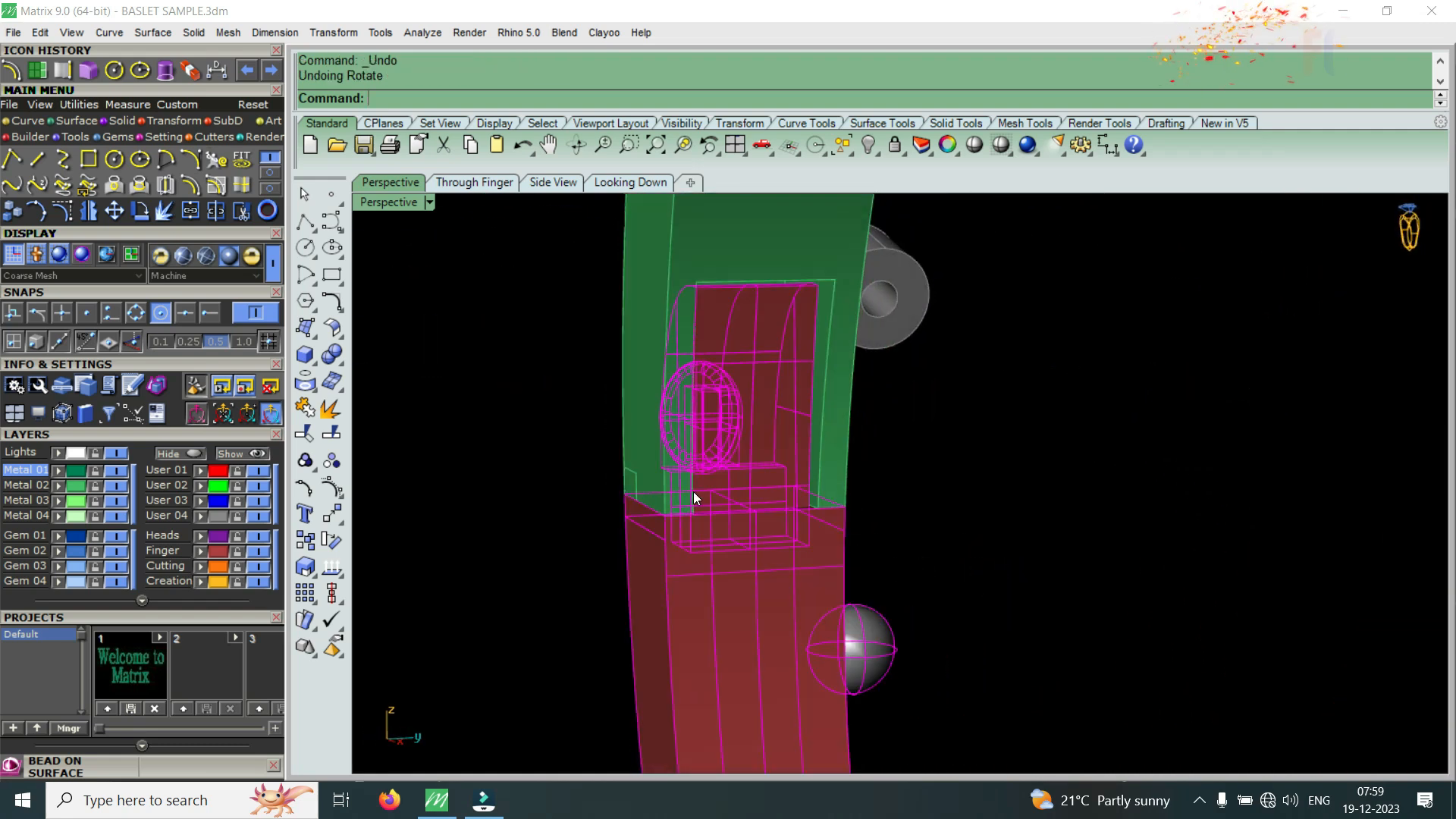
pyautogui.moveTo(773, 494); pyautogui.dragTo(795, 441, button='right')
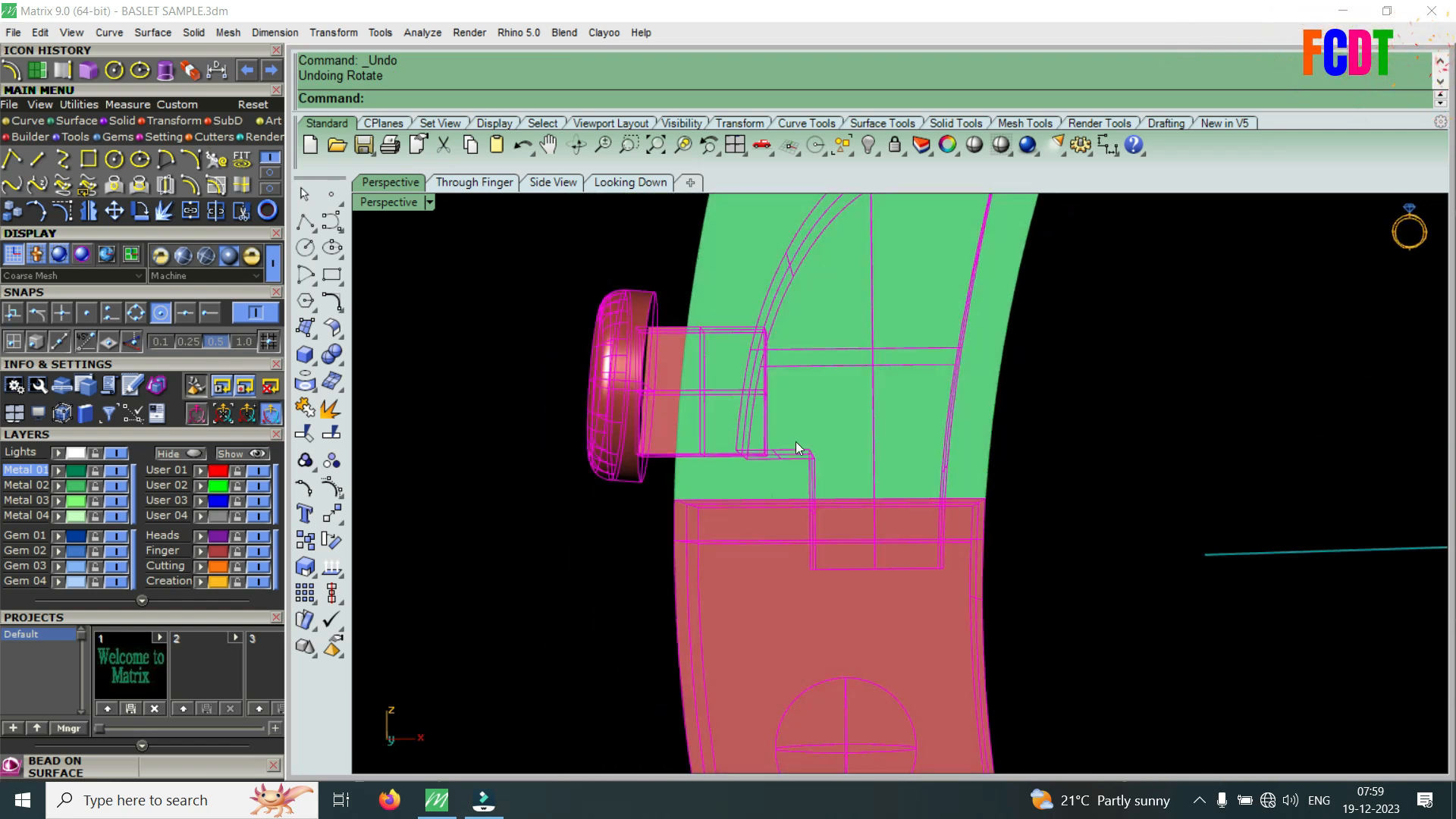
# - Show the Perspective view as Wireframe, examine how the closed tongue and button sit over the green ledge, and select the green group
pyautogui.click(404, 202)
pyautogui.click(527, 58)
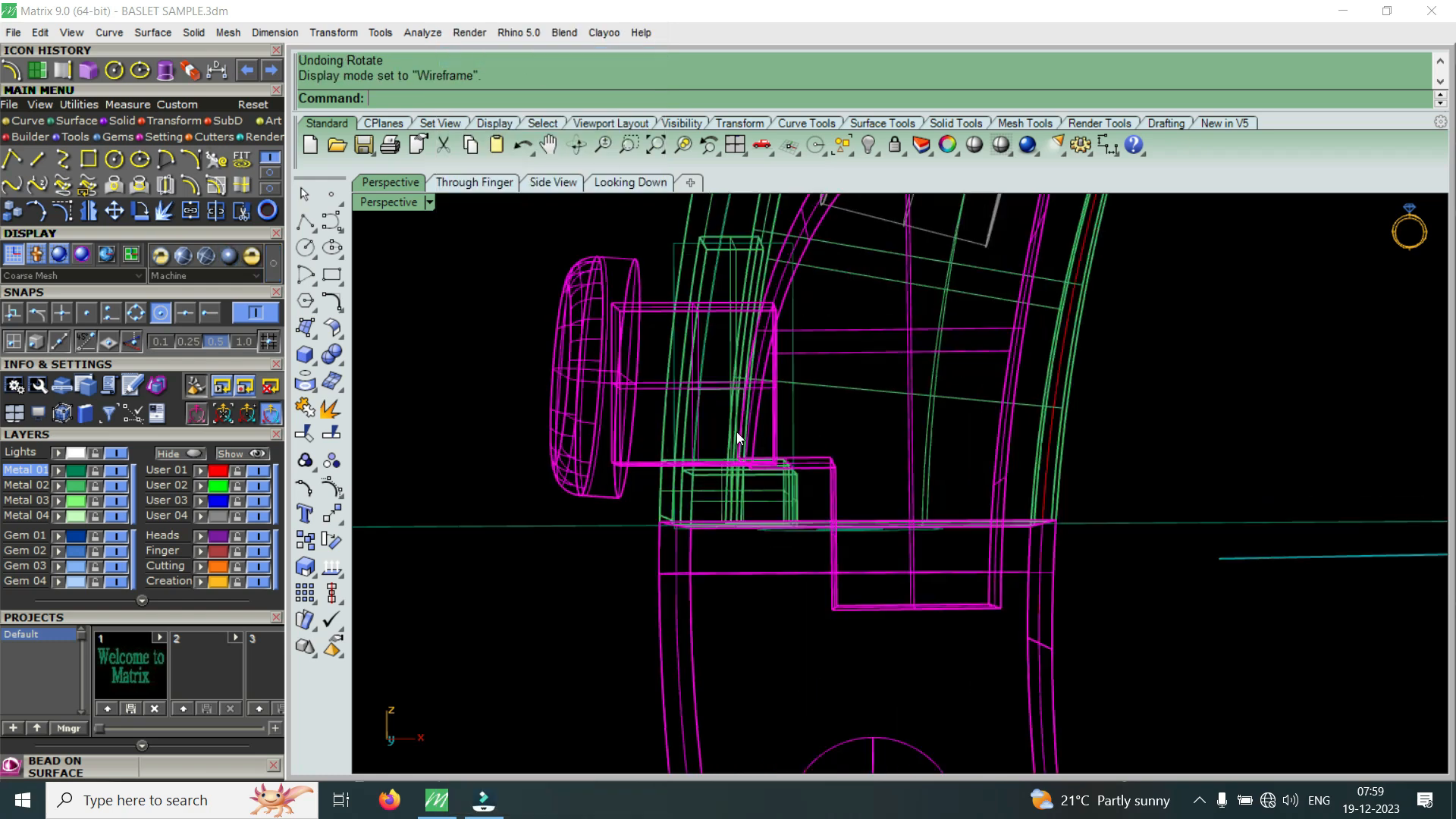
pyautogui.scroll(6, 740, 458)
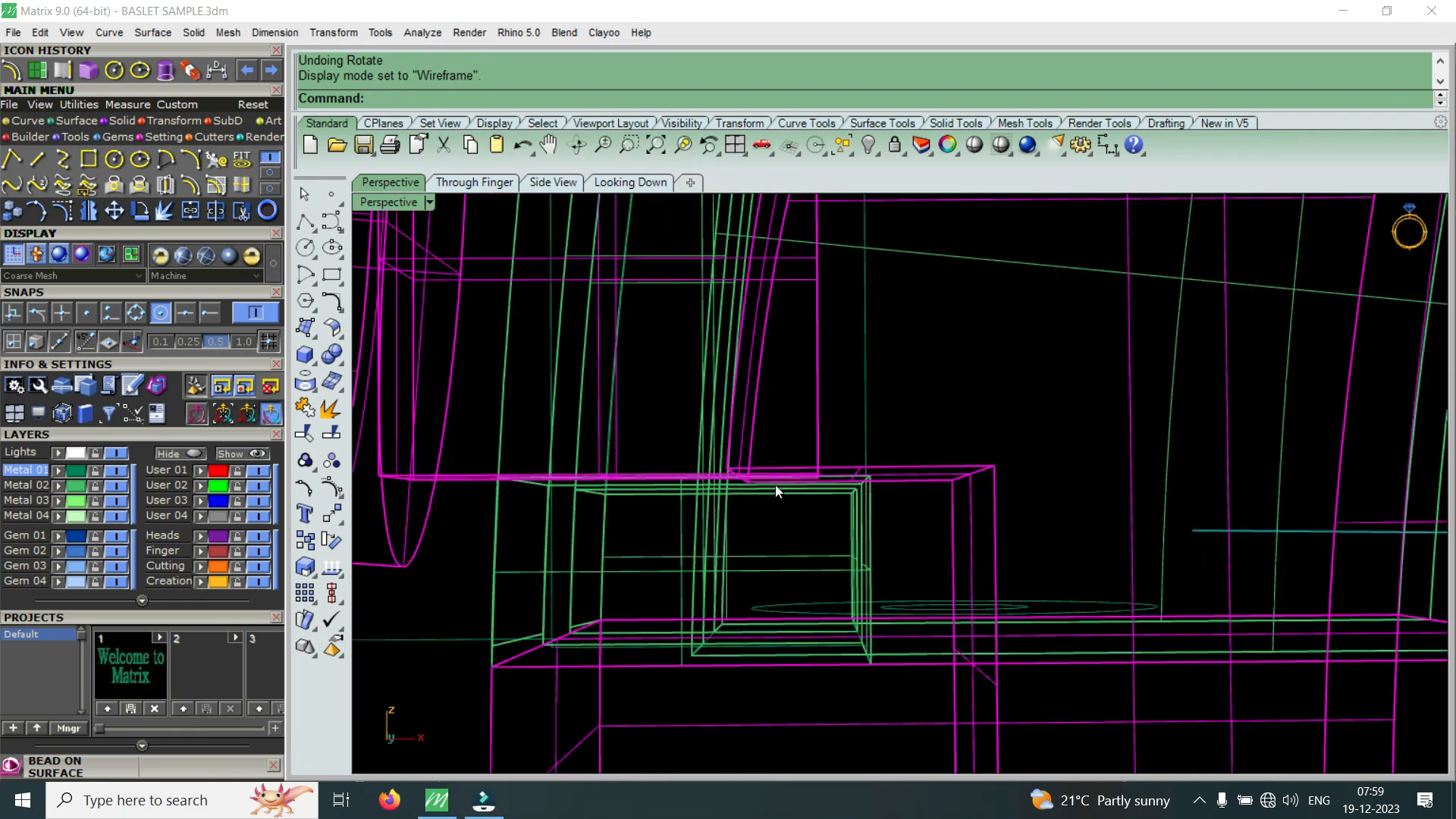
pyautogui.scroll(3, 826, 481)
pyautogui.scroll(-3, 830, 486)
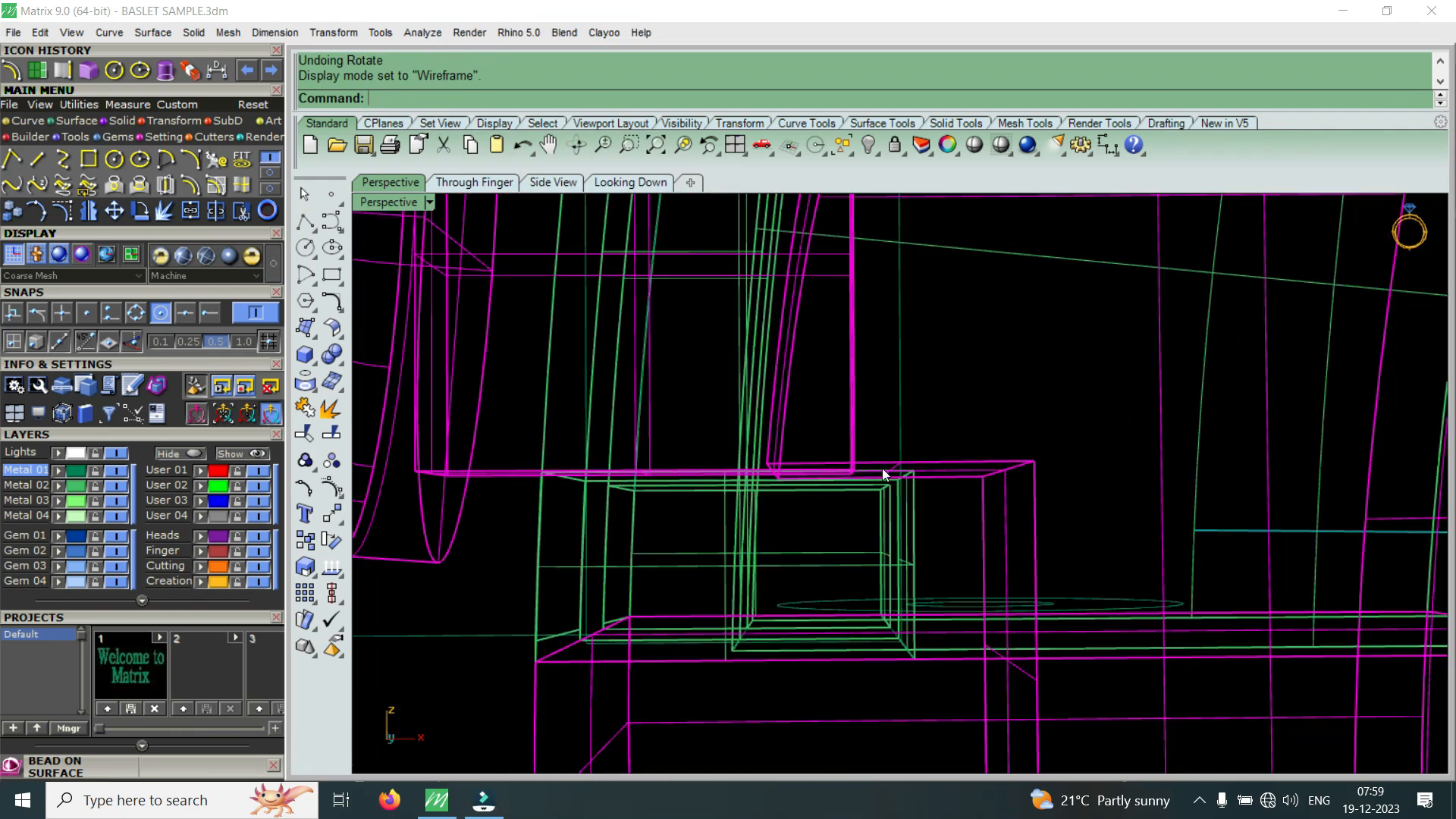
pyautogui.scroll(5, 868, 474)
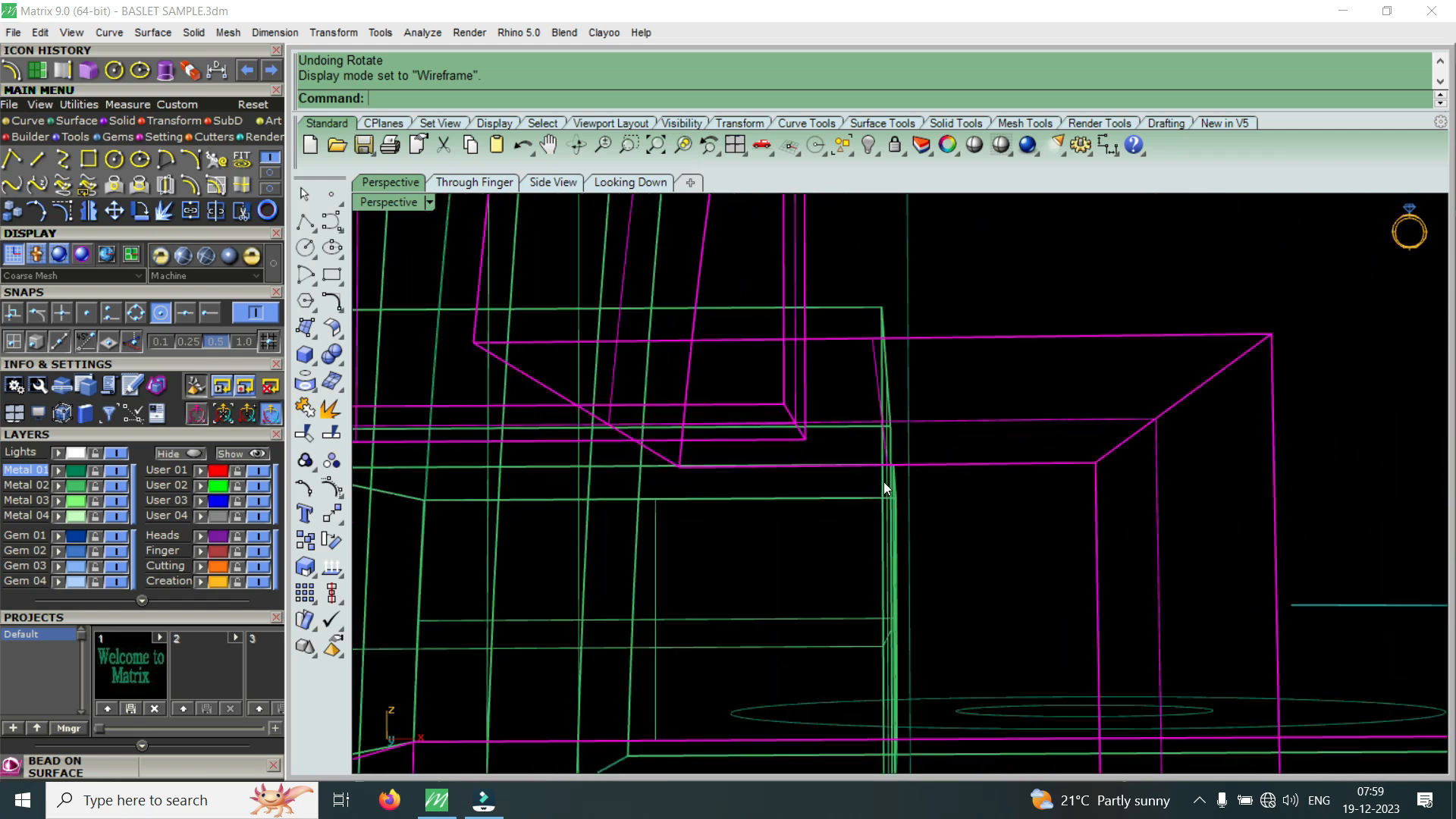
pyautogui.scroll(-2, 885, 494)
pyautogui.click(873, 527)
pyautogui.scroll(-4, 872, 526)
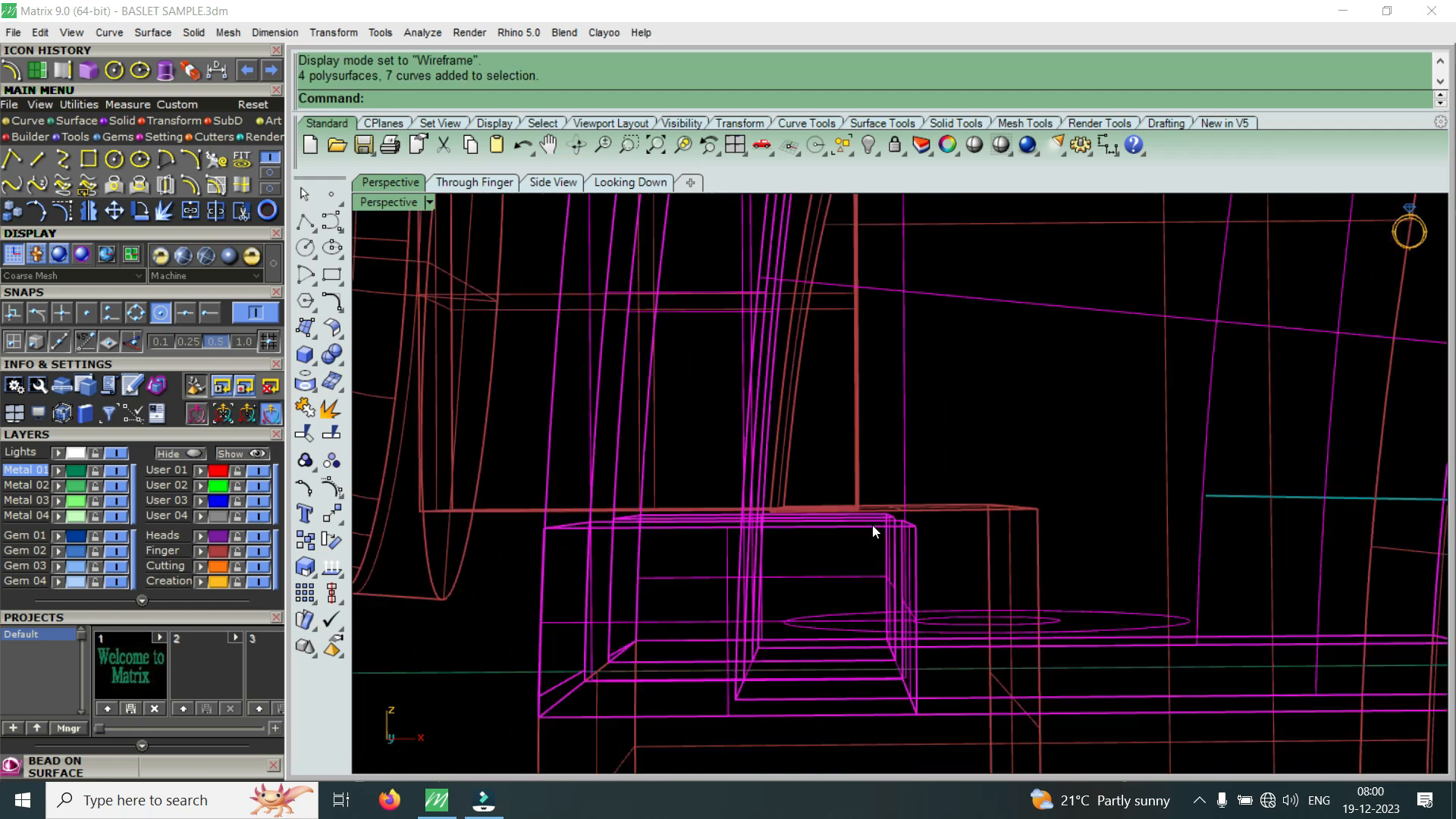
# - Inspect the whole closed bracelet in wireframe, examining the hinge joint at one end and the clasp at the other
pyautogui.moveTo(888, 496); pyautogui.dragTo(859, 486, button='right')
pyautogui.scroll(-8, 913, 489)
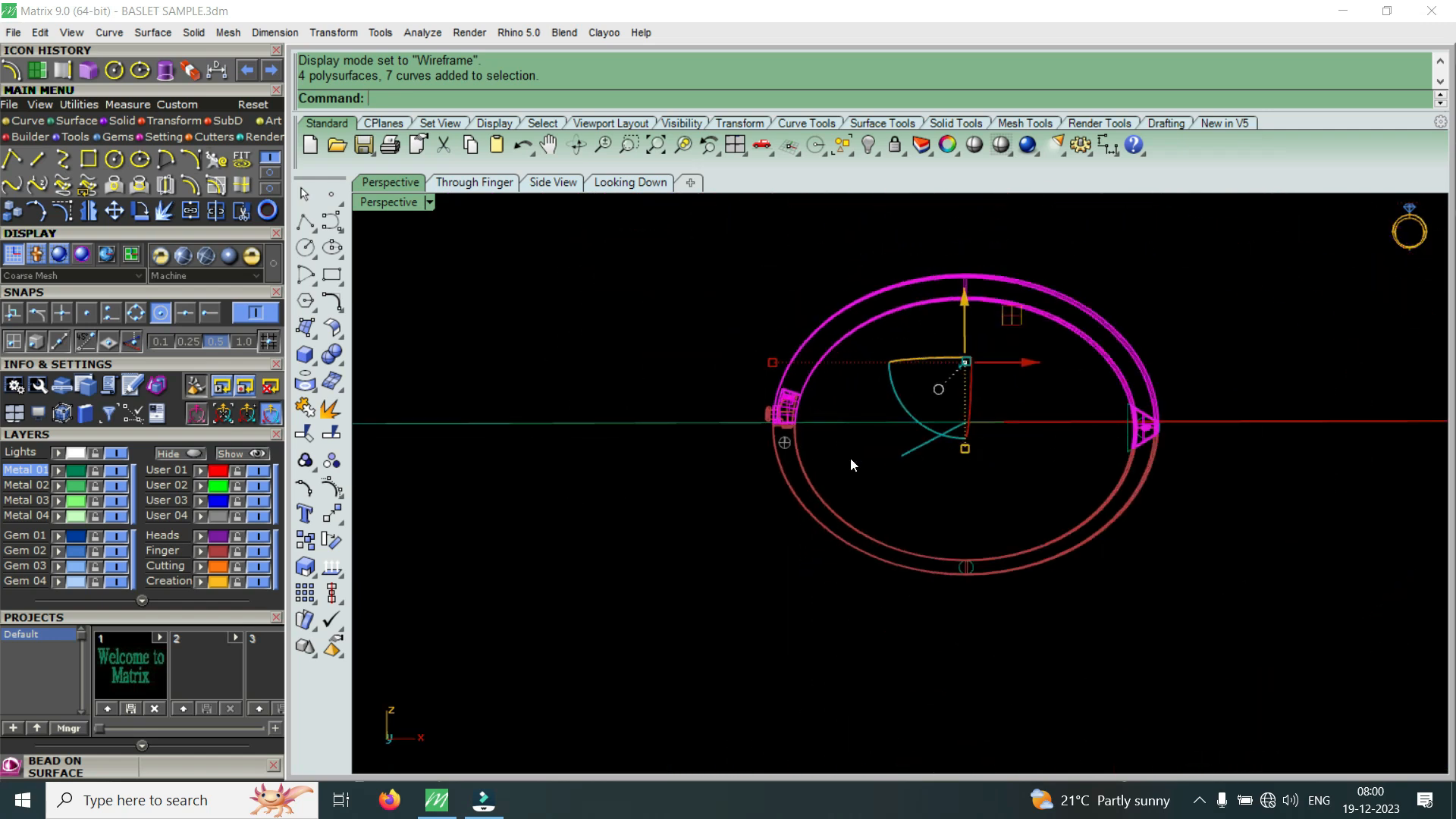
pyautogui.scroll(3, 769, 425)
pyautogui.scroll(-3, 773, 425)
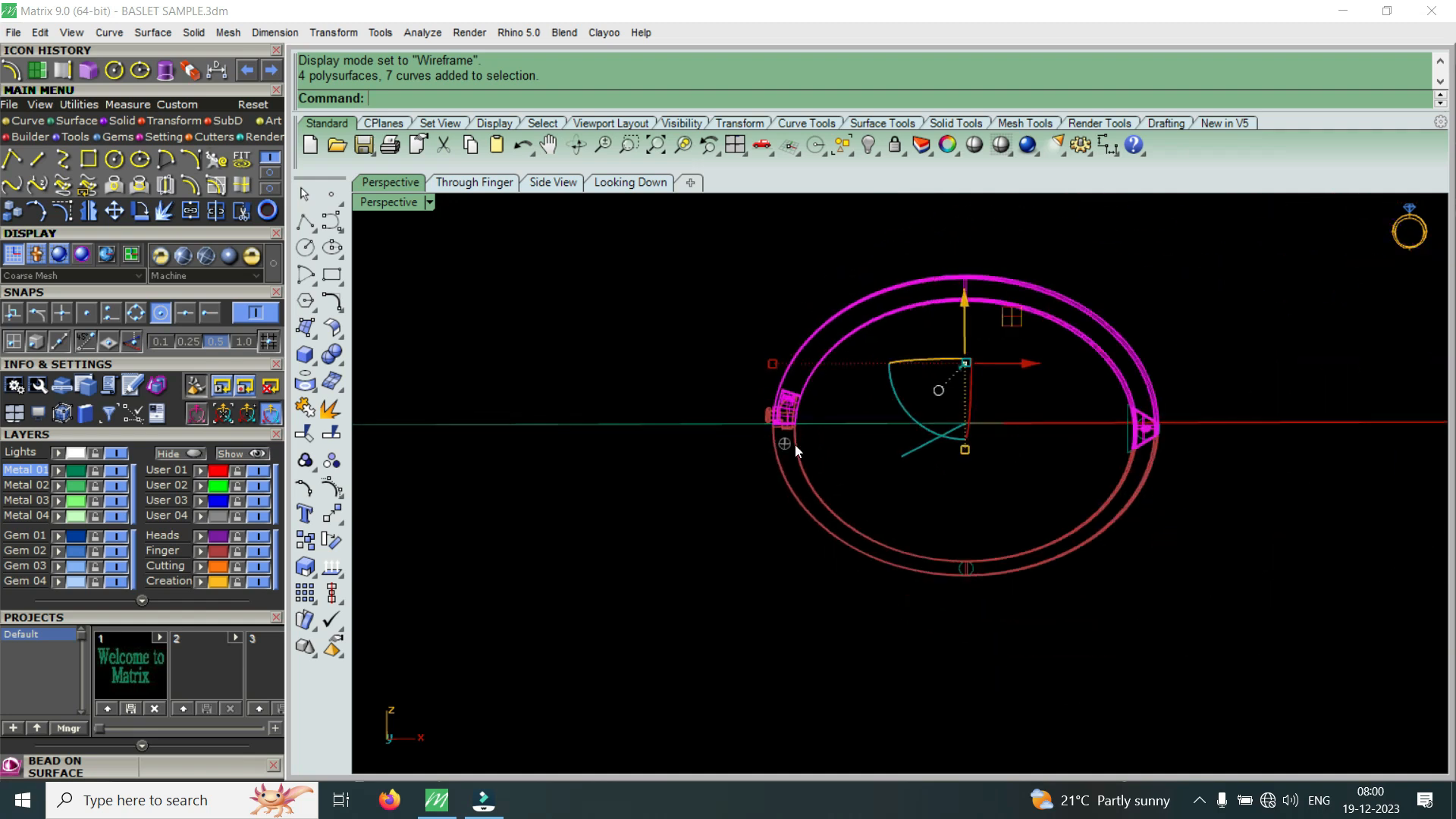
pyautogui.scroll(5, 1137, 466)
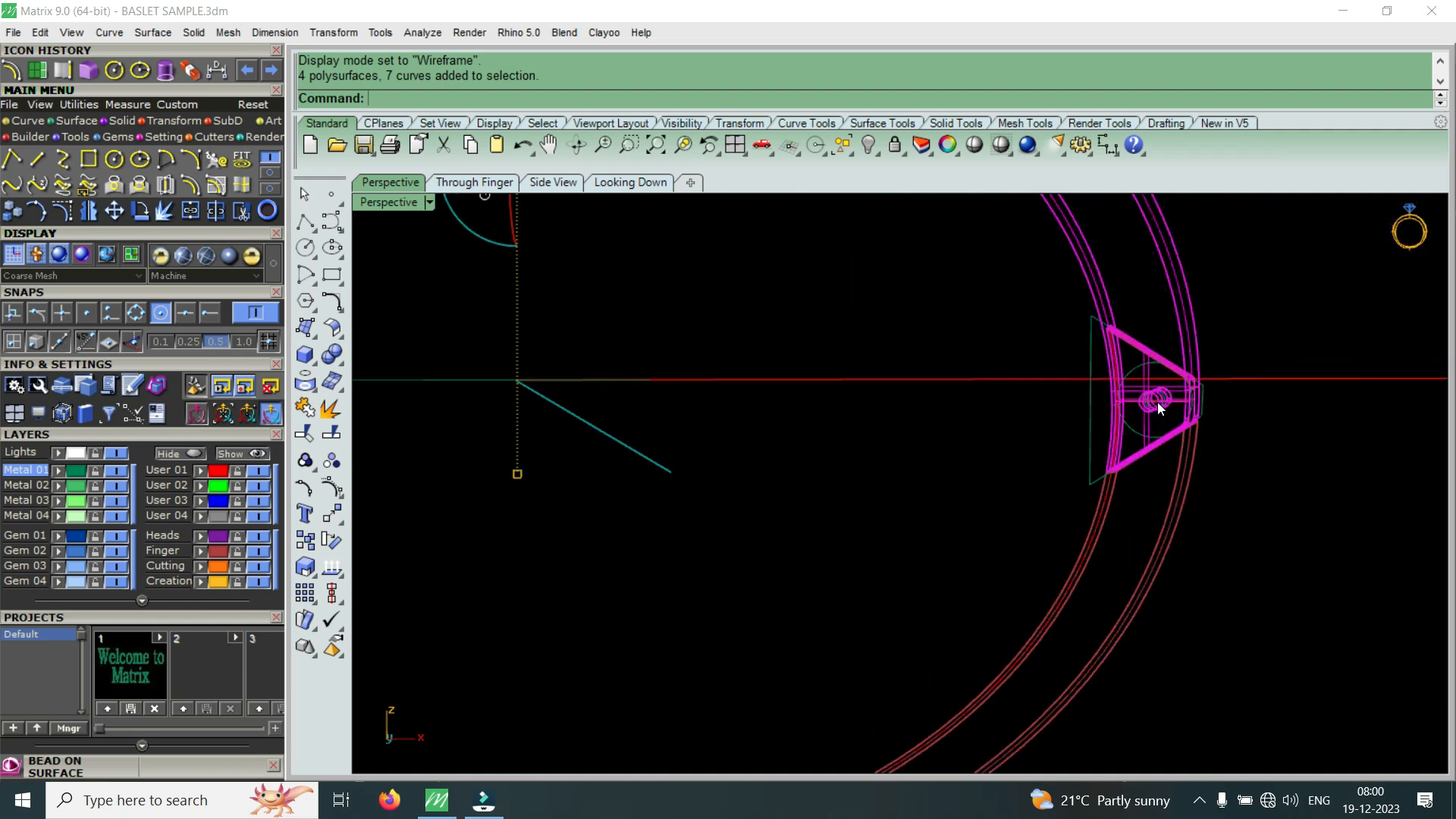
pyautogui.scroll(-5, 1168, 414)
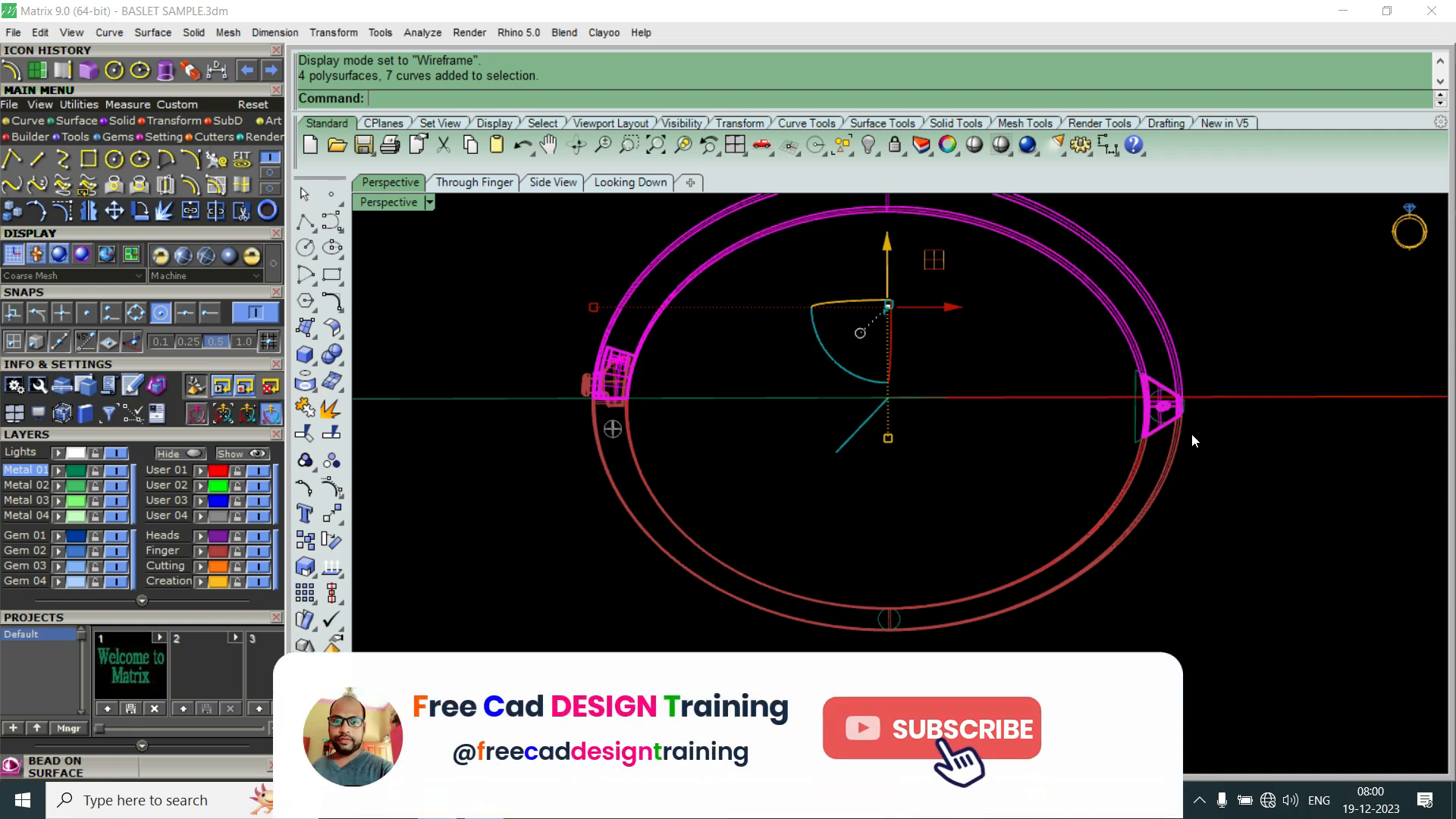
pyautogui.scroll(-1, 1171, 481)
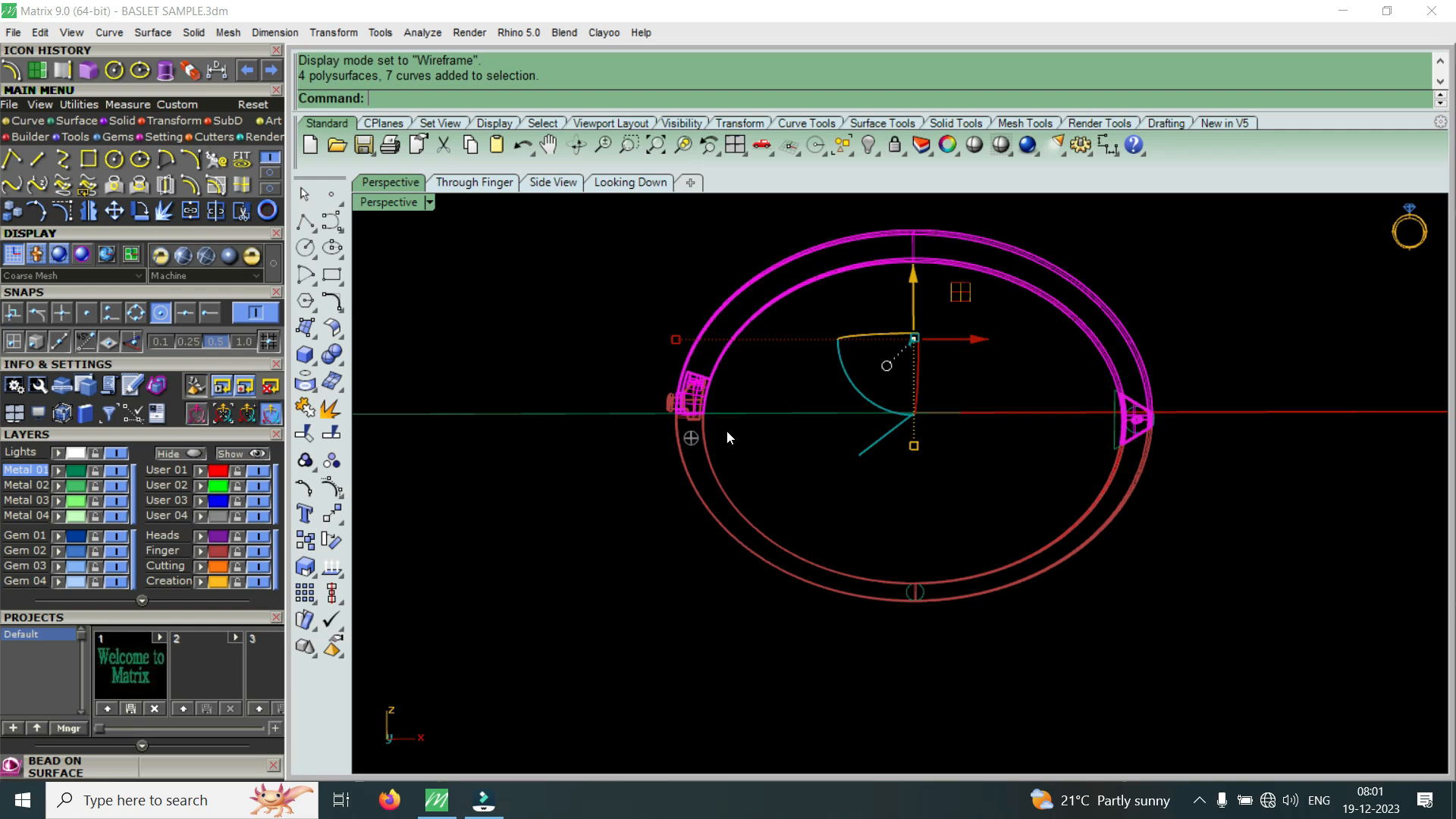
pyautogui.scroll(5, 708, 412)
pyautogui.scroll(-4, 651, 474)
pyautogui.moveTo(650, 474); pyautogui.dragTo(910, 471, button='right')
pyautogui.moveTo(858, 482); pyautogui.dragTo(531, 470, button='right')
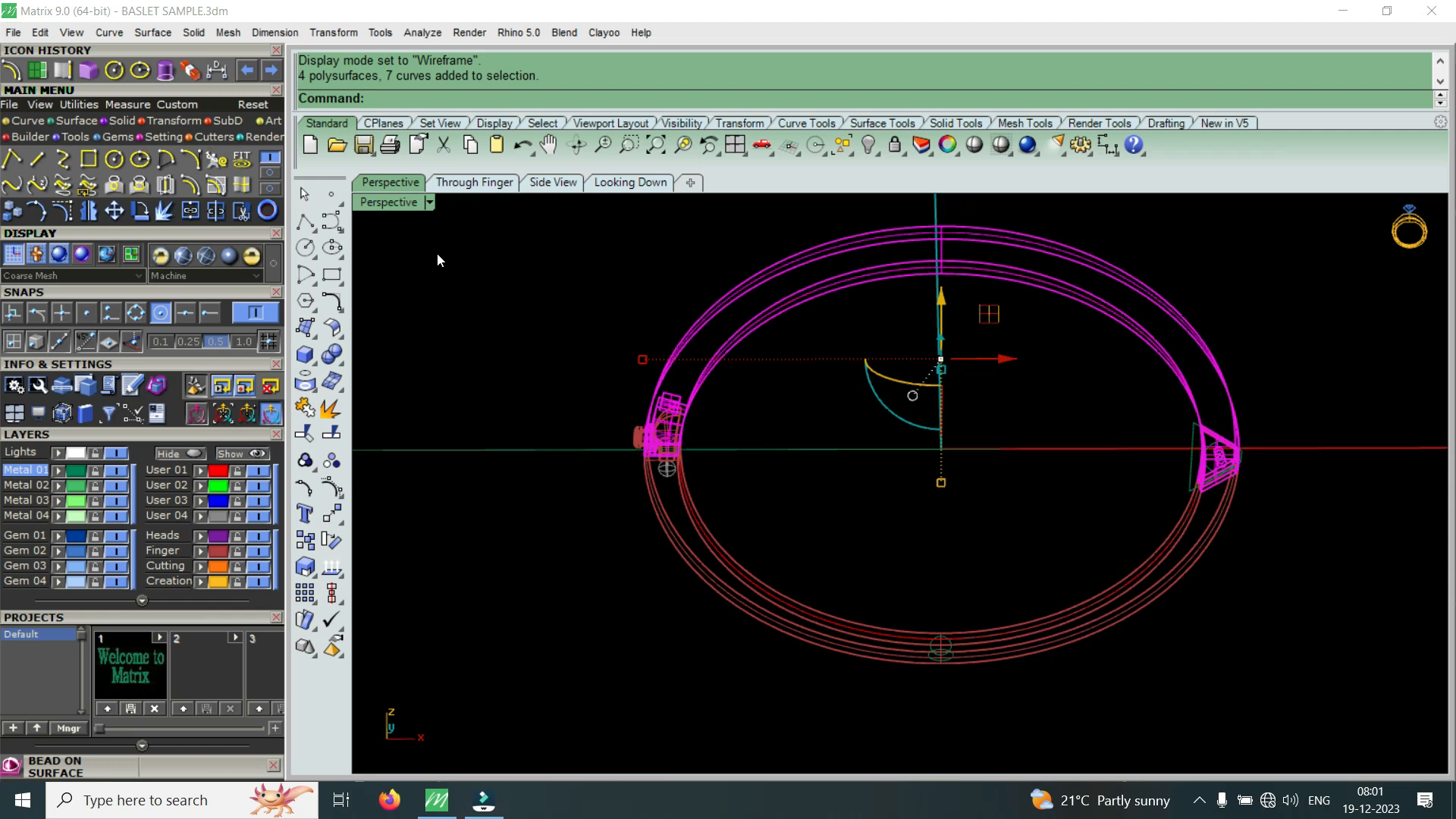
# - Set both the Perspective and the maximized Through Finger views to Machine display
pyautogui.click(394, 202)
pyautogui.click(534, 389)
pyautogui.moveTo(671, 475)
pyautogui.mouseDown(button='right')
pyautogui.moveTo(822, 416)
pyautogui.moveTo(703, 475)
pyautogui.mouseUp(button='right')
pyautogui.scroll(-5, 703, 475)
pyautogui.moveTo(854, 429); pyautogui.dragTo(668, 402, button='right')
pyautogui.doubleClick(394, 204)
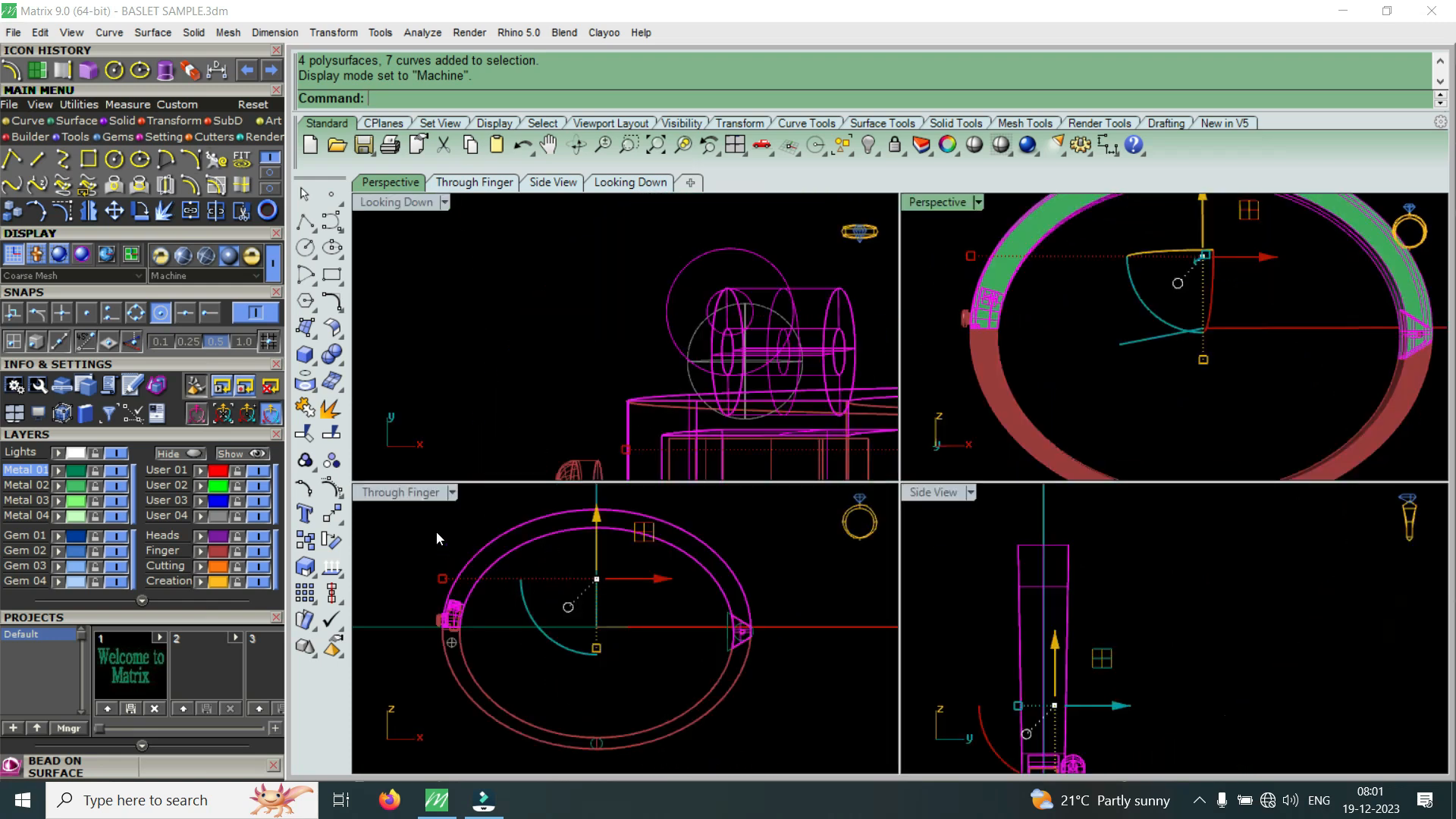
pyautogui.doubleClick(417, 491)
pyautogui.click(420, 202)
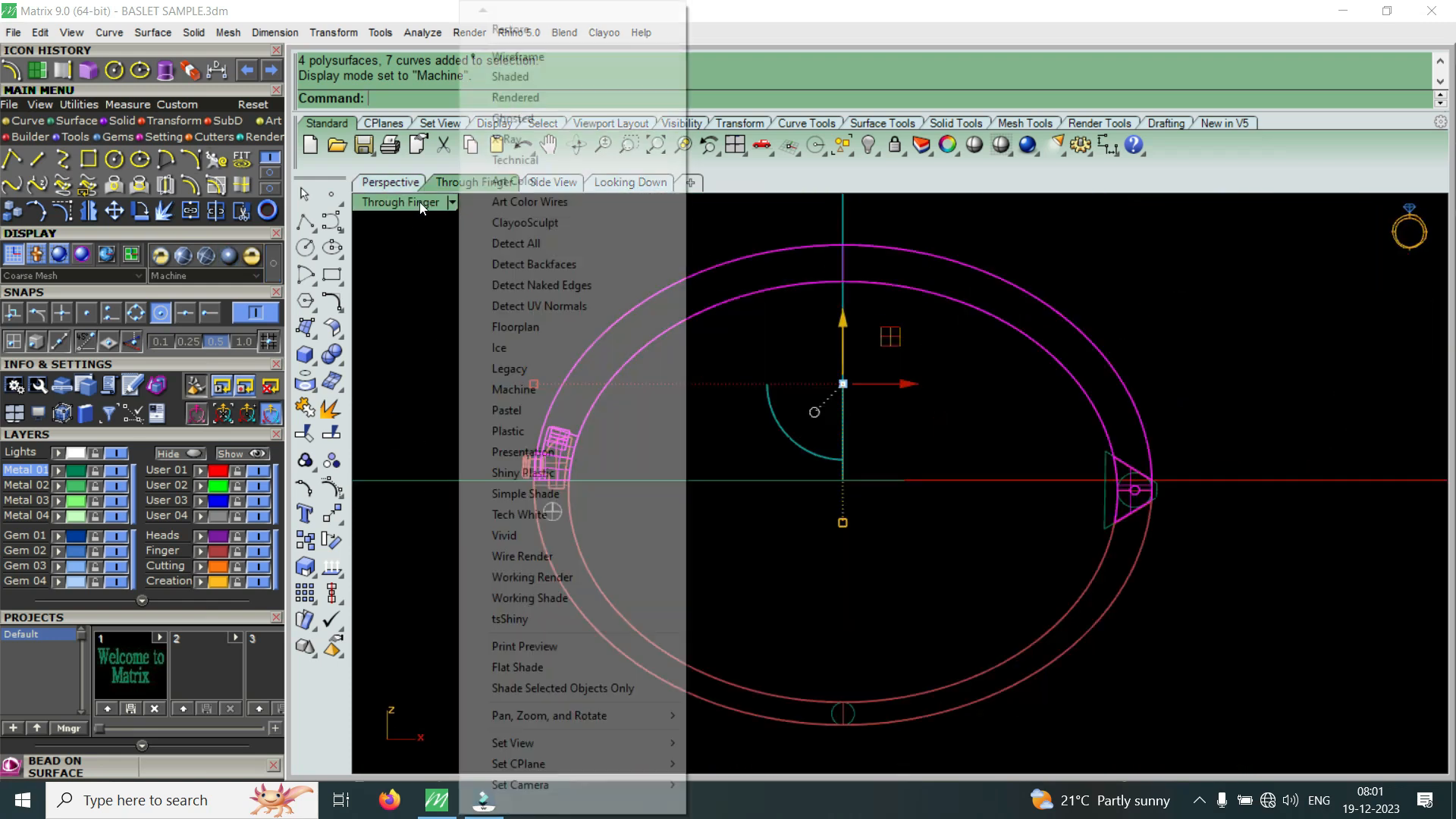
pyautogui.click(515, 389)
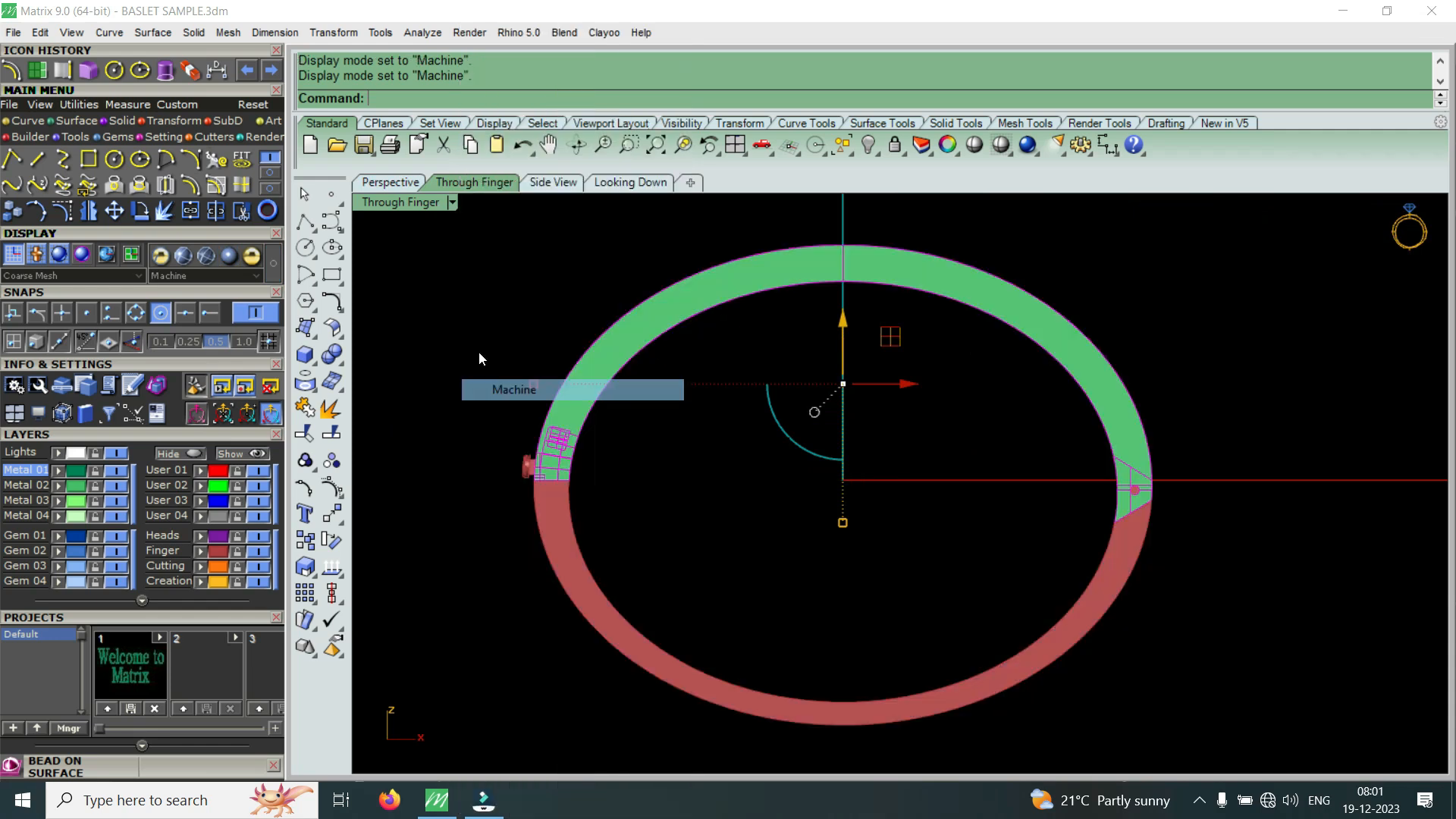
pyautogui.click(165, 212)
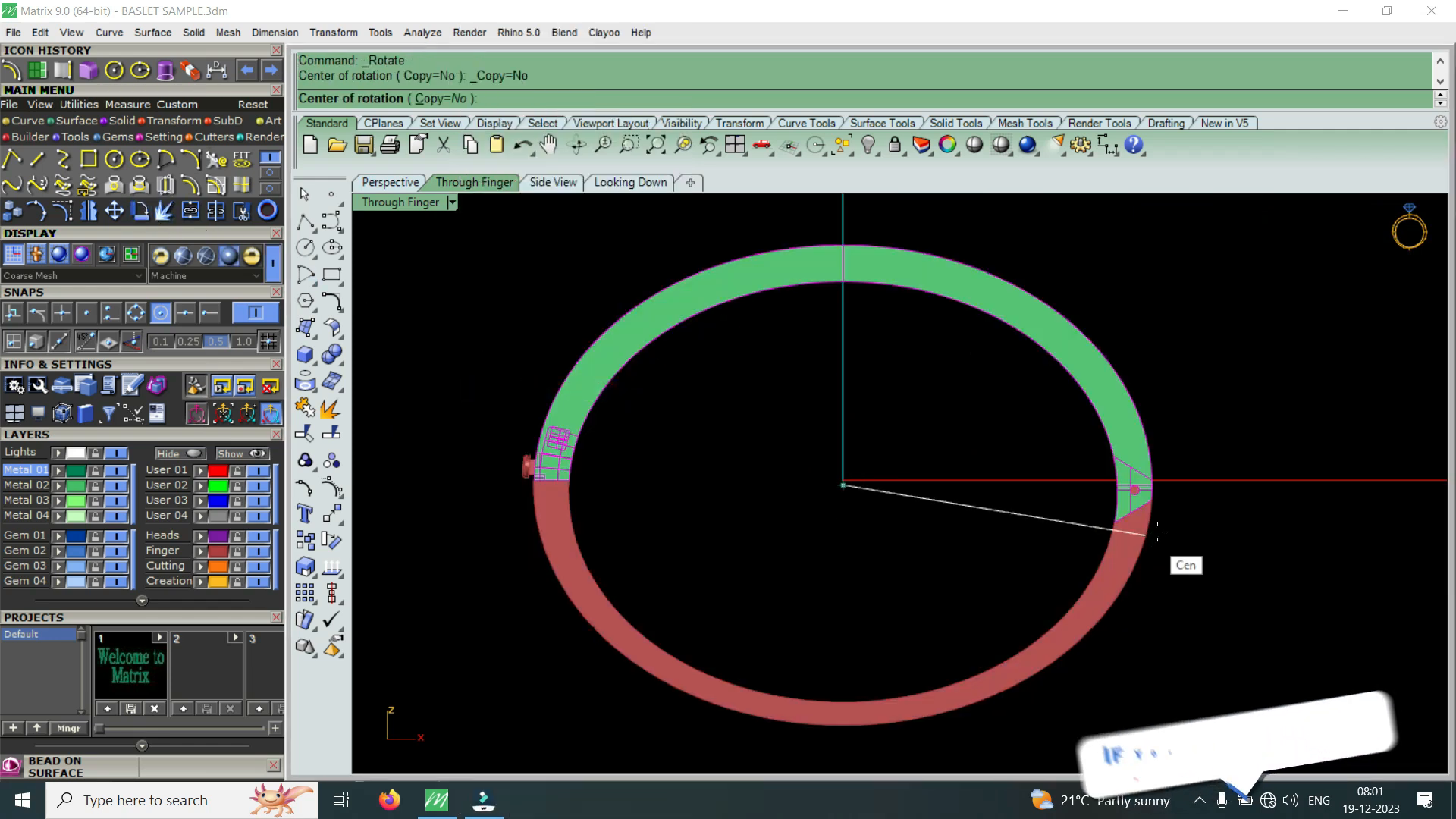
pyautogui.click(1138, 493)
pyautogui.scroll(3, 689, 484)
pyautogui.click(688, 448)
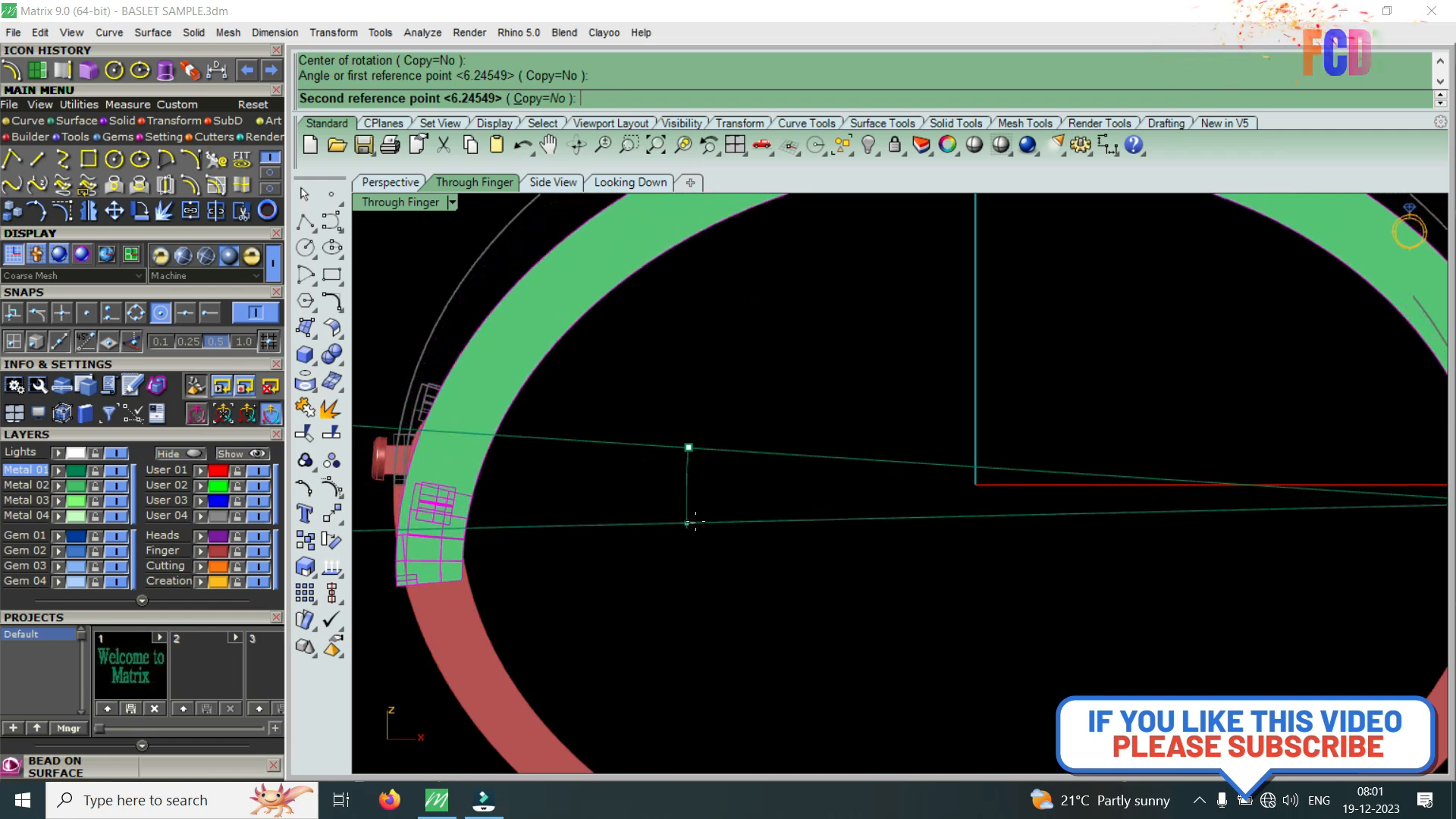
pyautogui.click(688, 520)
pyautogui.scroll(-5, 625, 570)
# - Rotate the red group about 5.4 degrees around the hinge circle's centre, swinging its clasp end down away from the green half
pyautogui.click(1121, 524)
pyautogui.scroll(5, 1114, 524)
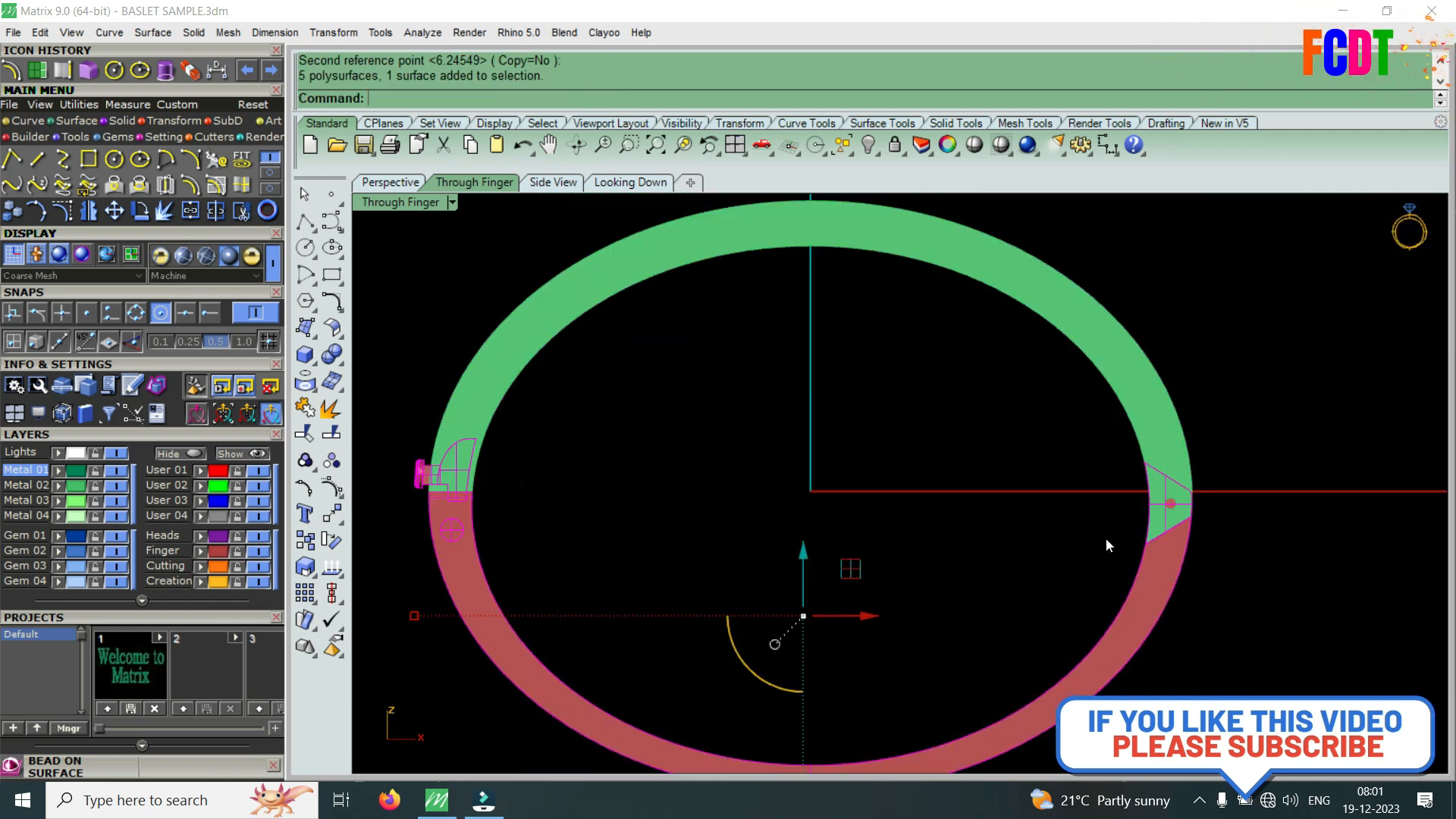
pyautogui.rightClick(1174, 495)
pyautogui.click(1173, 495)
pyautogui.scroll(-5, 1138, 508)
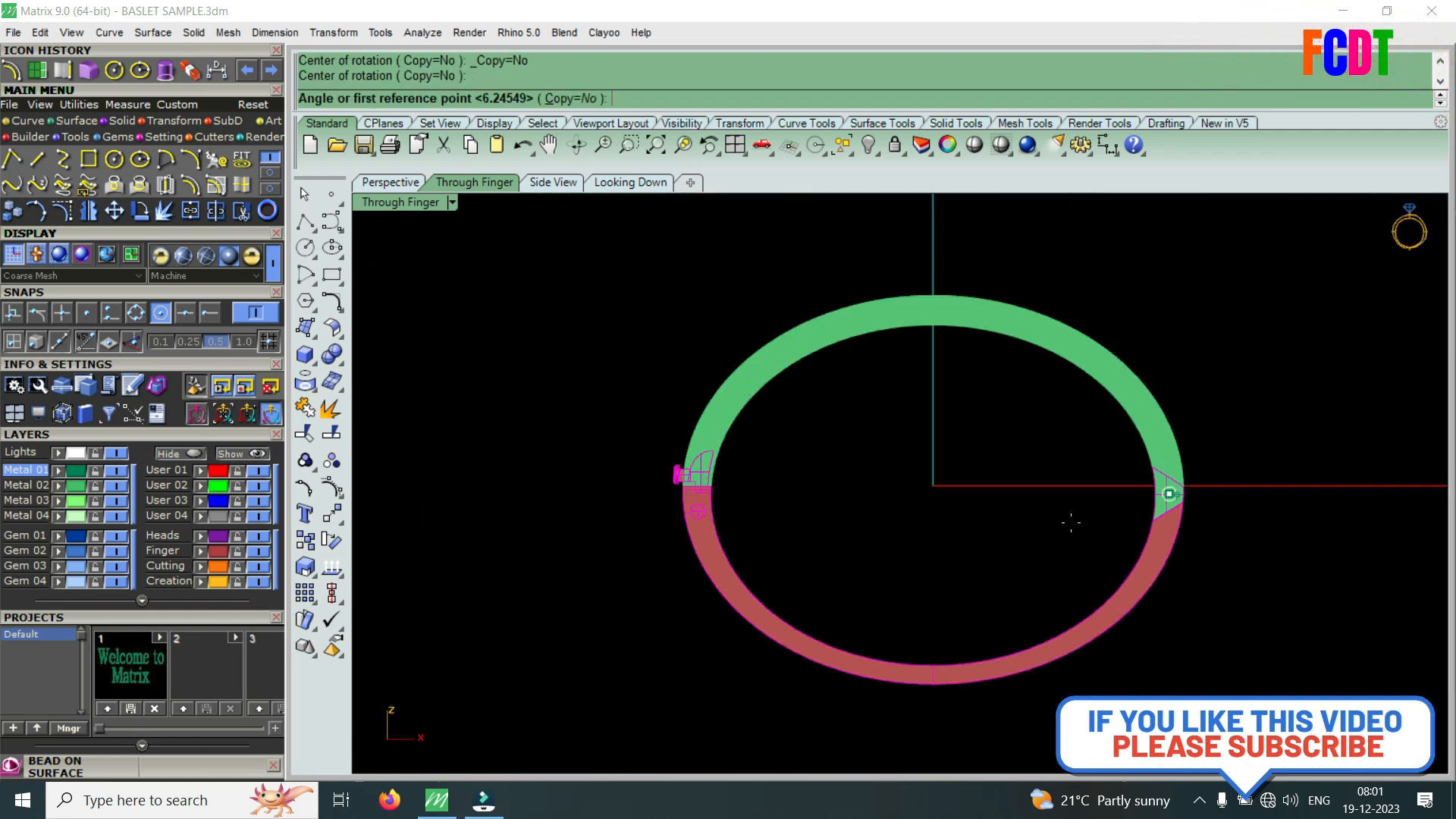
pyautogui.scroll(5, 690, 440)
pyautogui.click(639, 443)
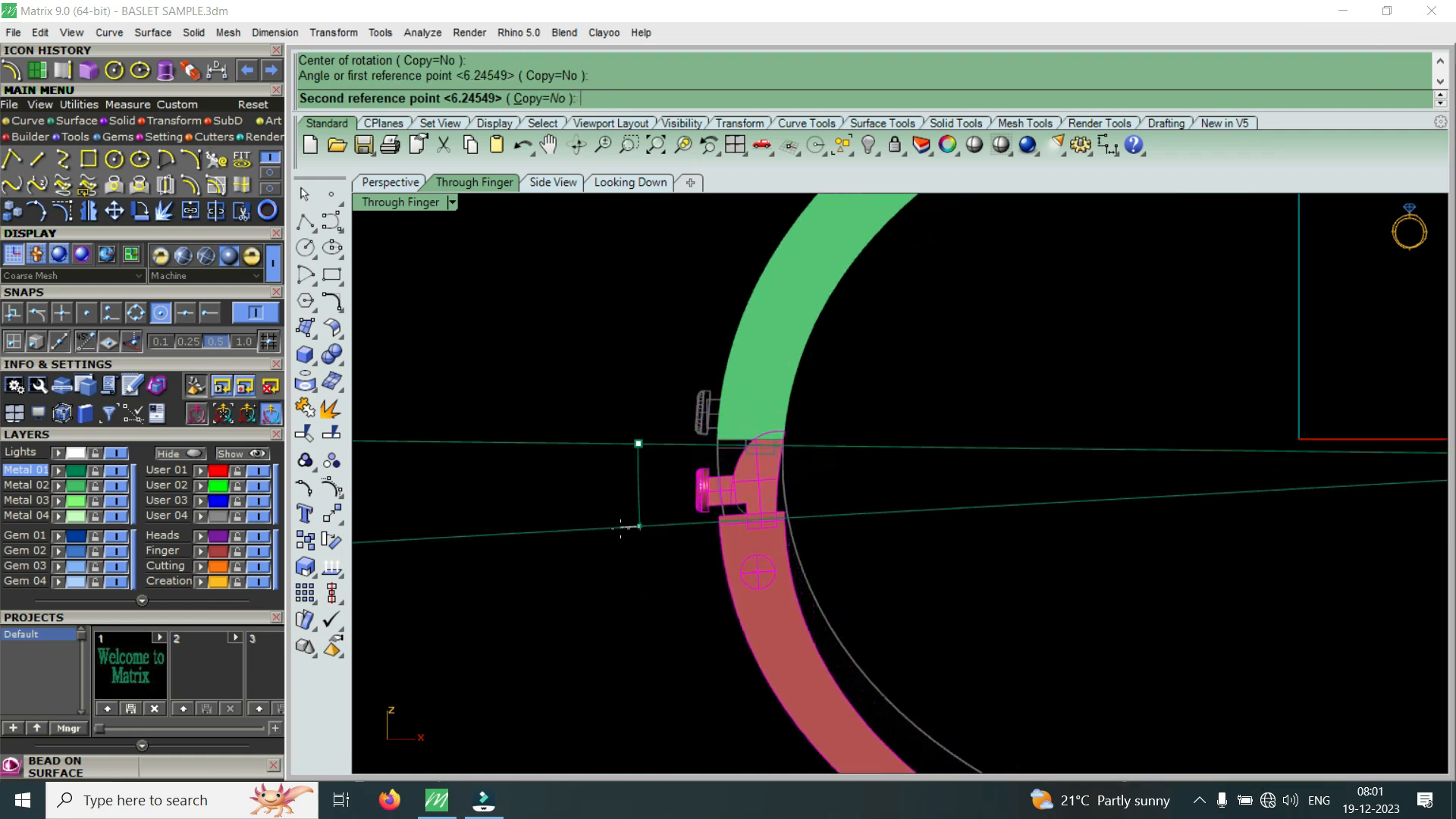
pyautogui.click(613, 562)
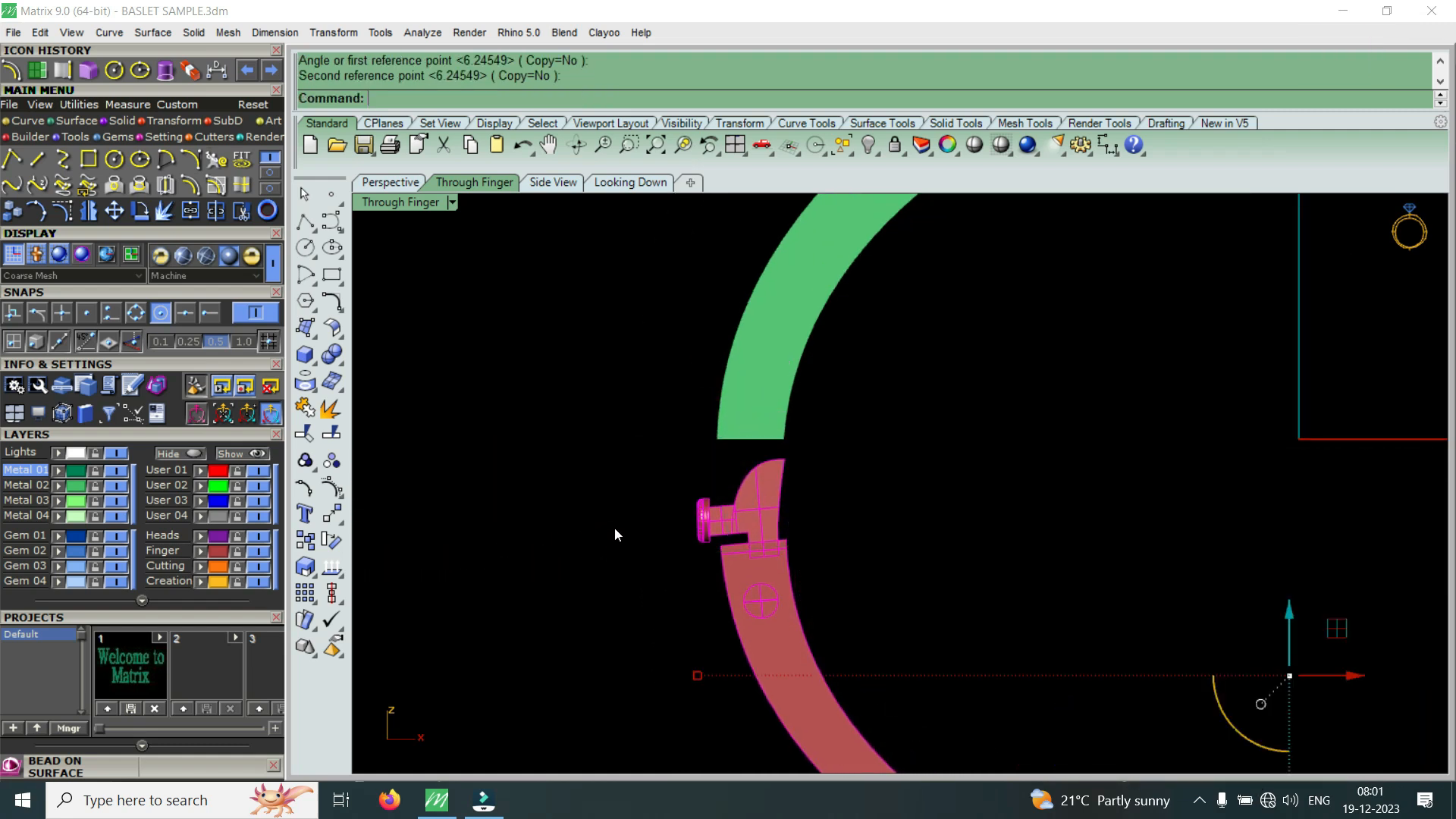
# - Rotate the red group again around the hinge centre to open the clasp end wider, and check the opened bracelet
pyautogui.scroll(-5, 640, 508)
pyautogui.scroll(5, 1327, 508)
pyautogui.rightClick(1353, 514)
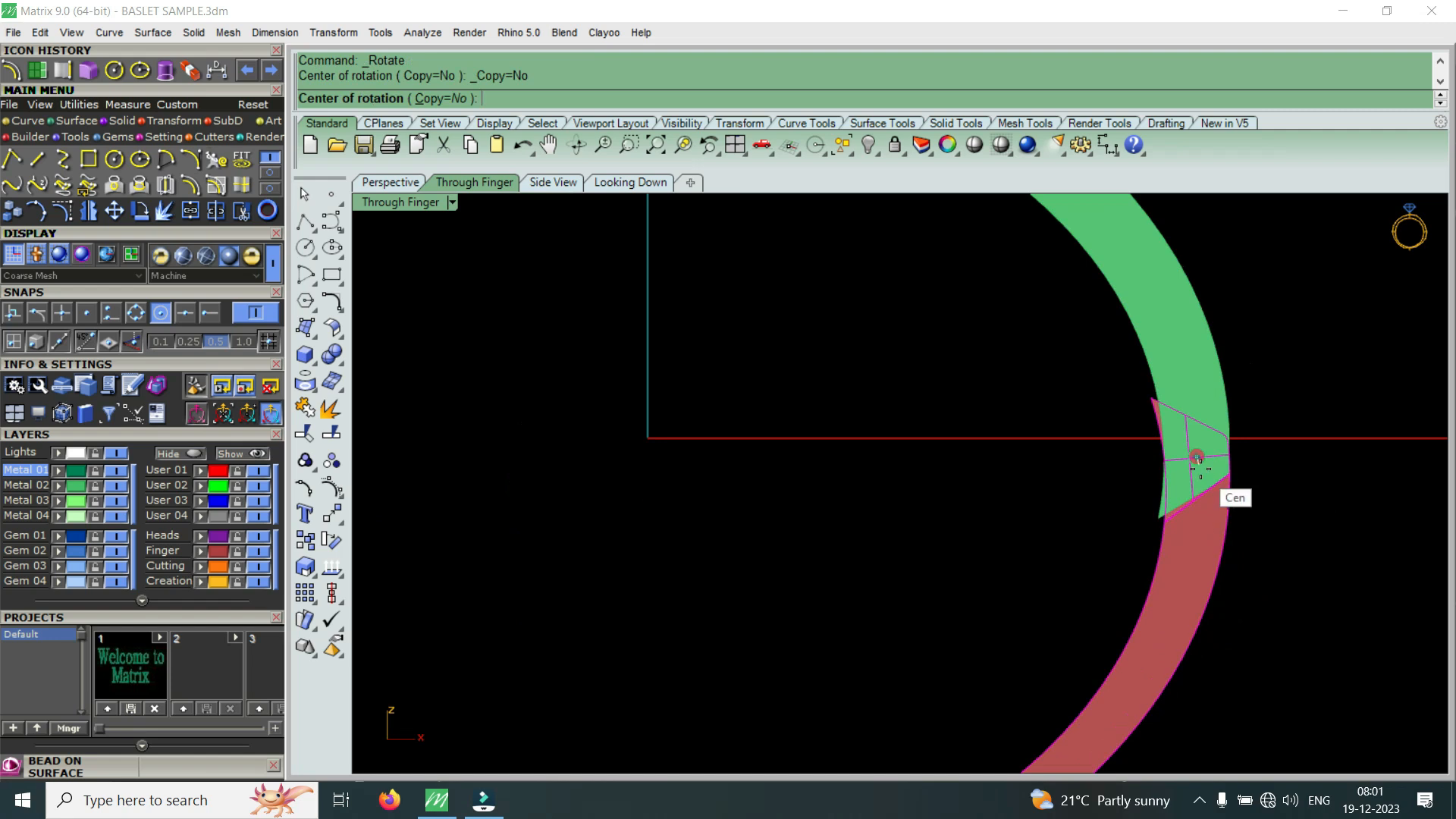
pyautogui.click(1222, 482)
pyautogui.scroll(-5, 1206, 470)
pyautogui.scroll(5, 682, 485)
pyautogui.click(678, 479)
pyautogui.click(694, 545)
pyautogui.scroll(-2, 696, 565)
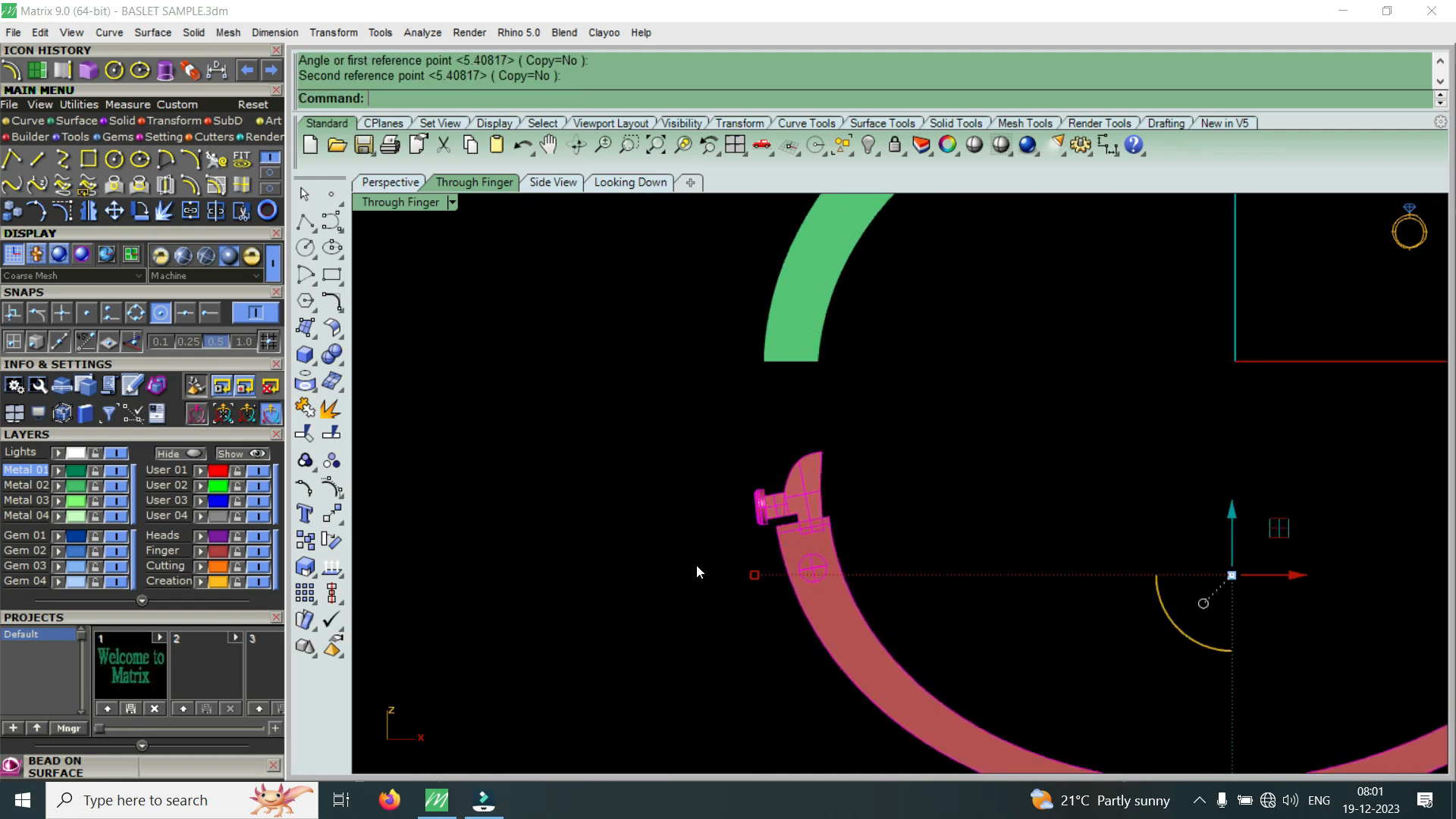
pyautogui.scroll(-4, 655, 539)
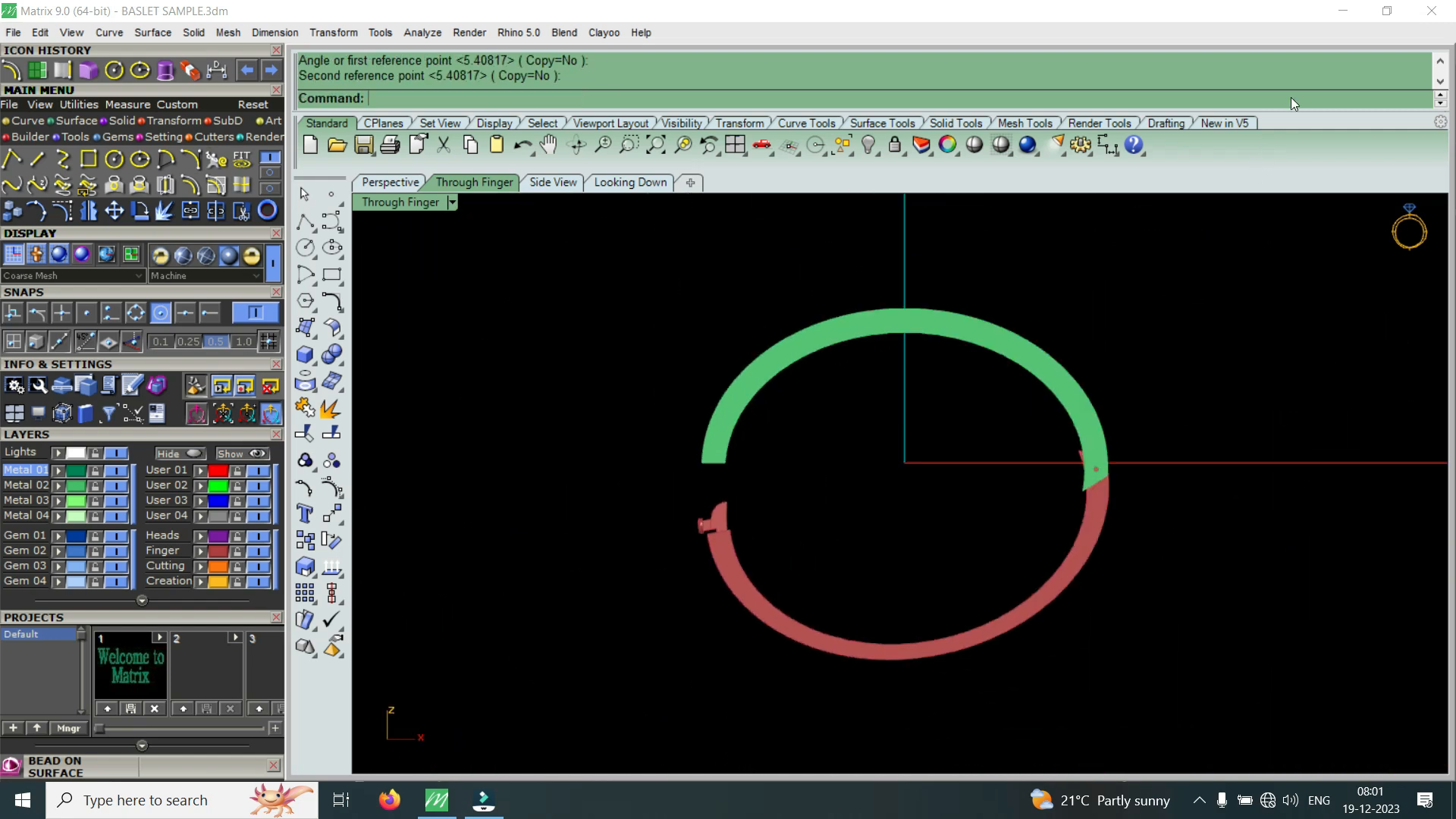